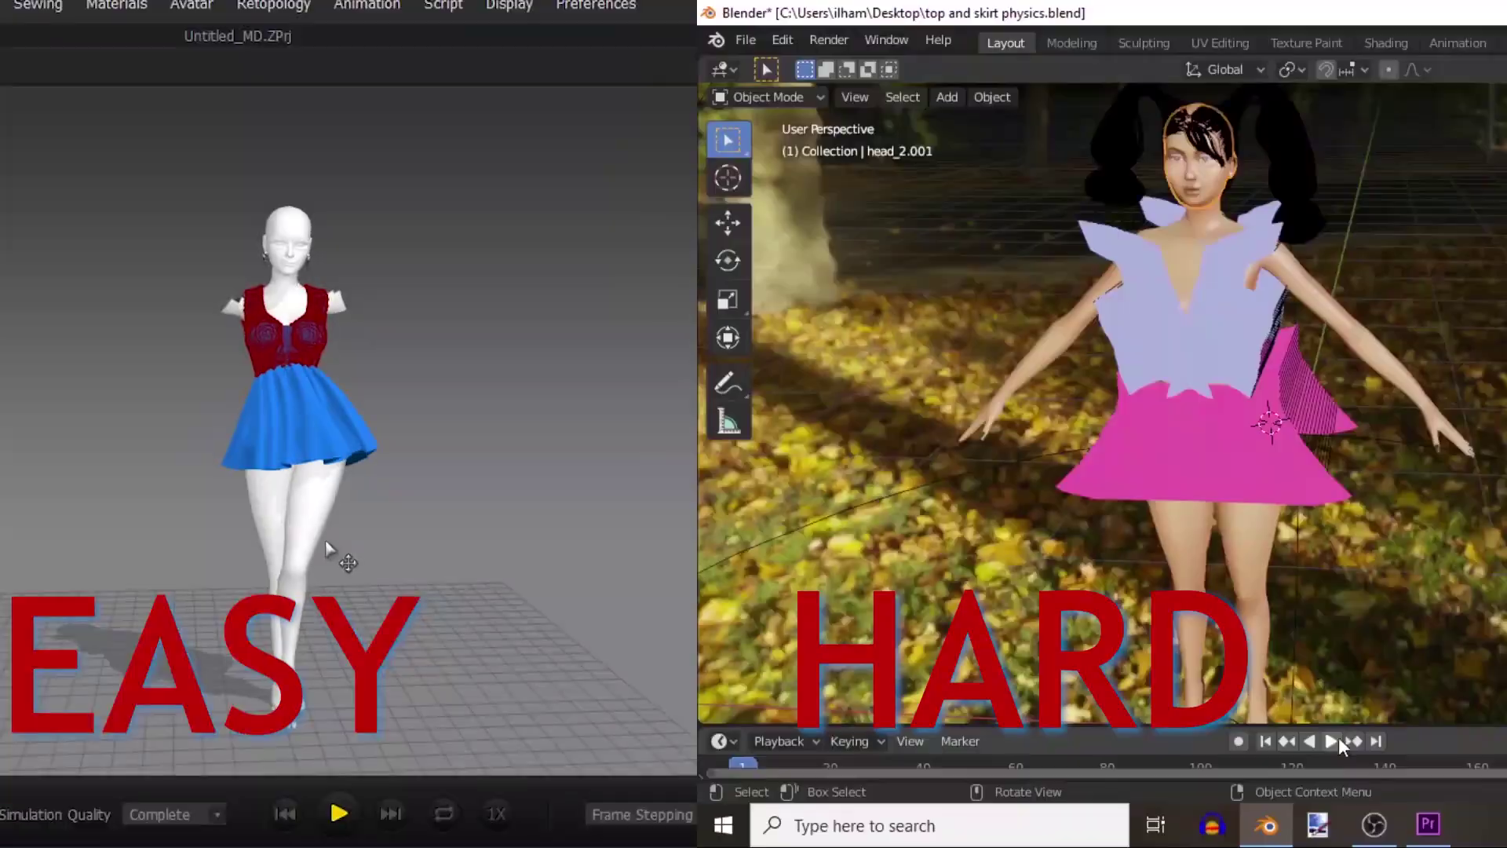
- Play the pink top and skirt cloth simulation in Blender, then orbit Marvelous Designer to the avatar's side
click(1331, 740)
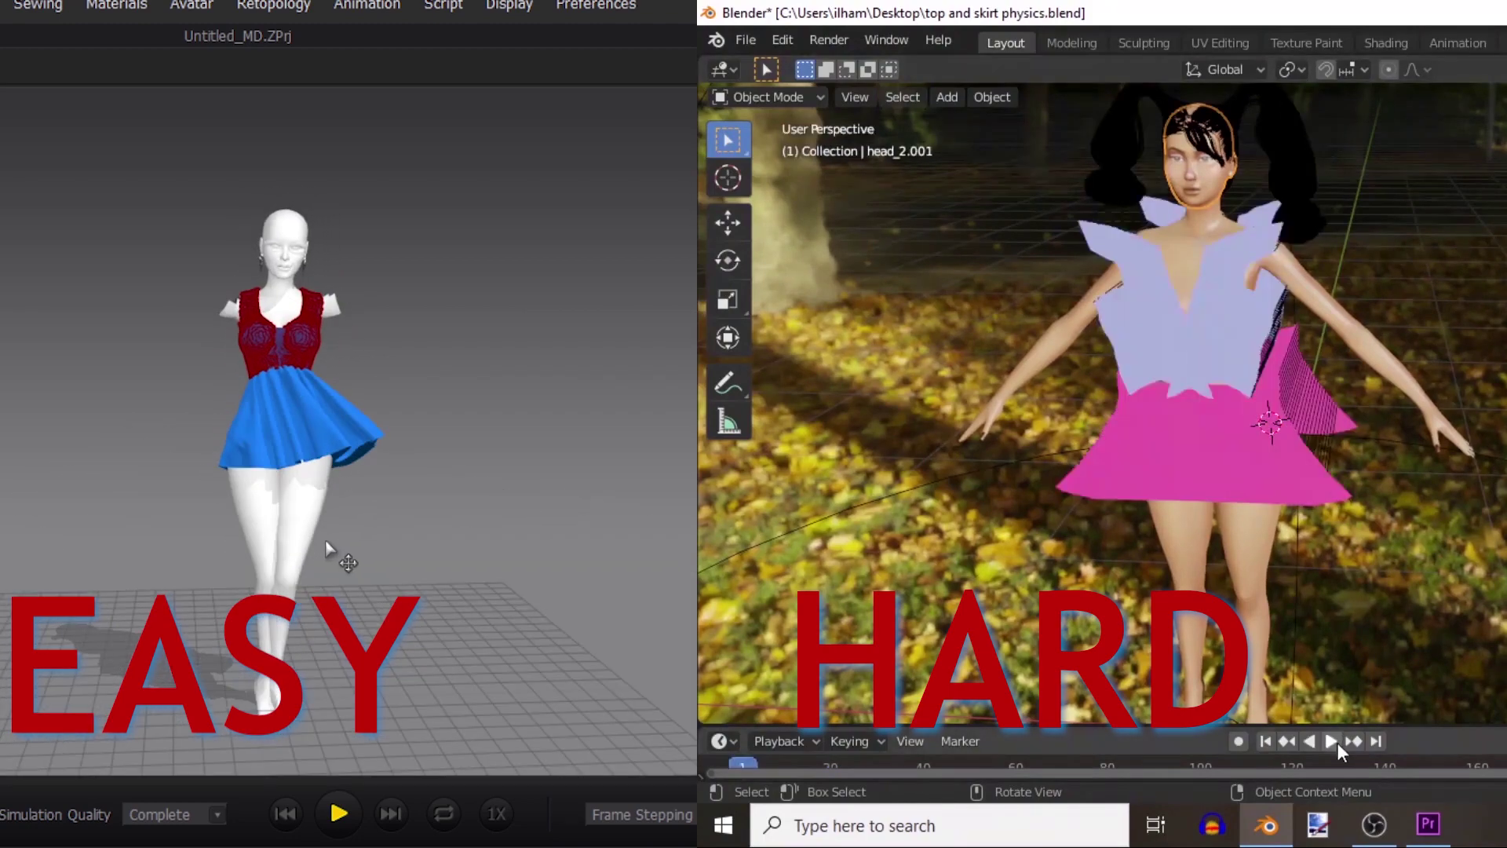
click(1332, 741)
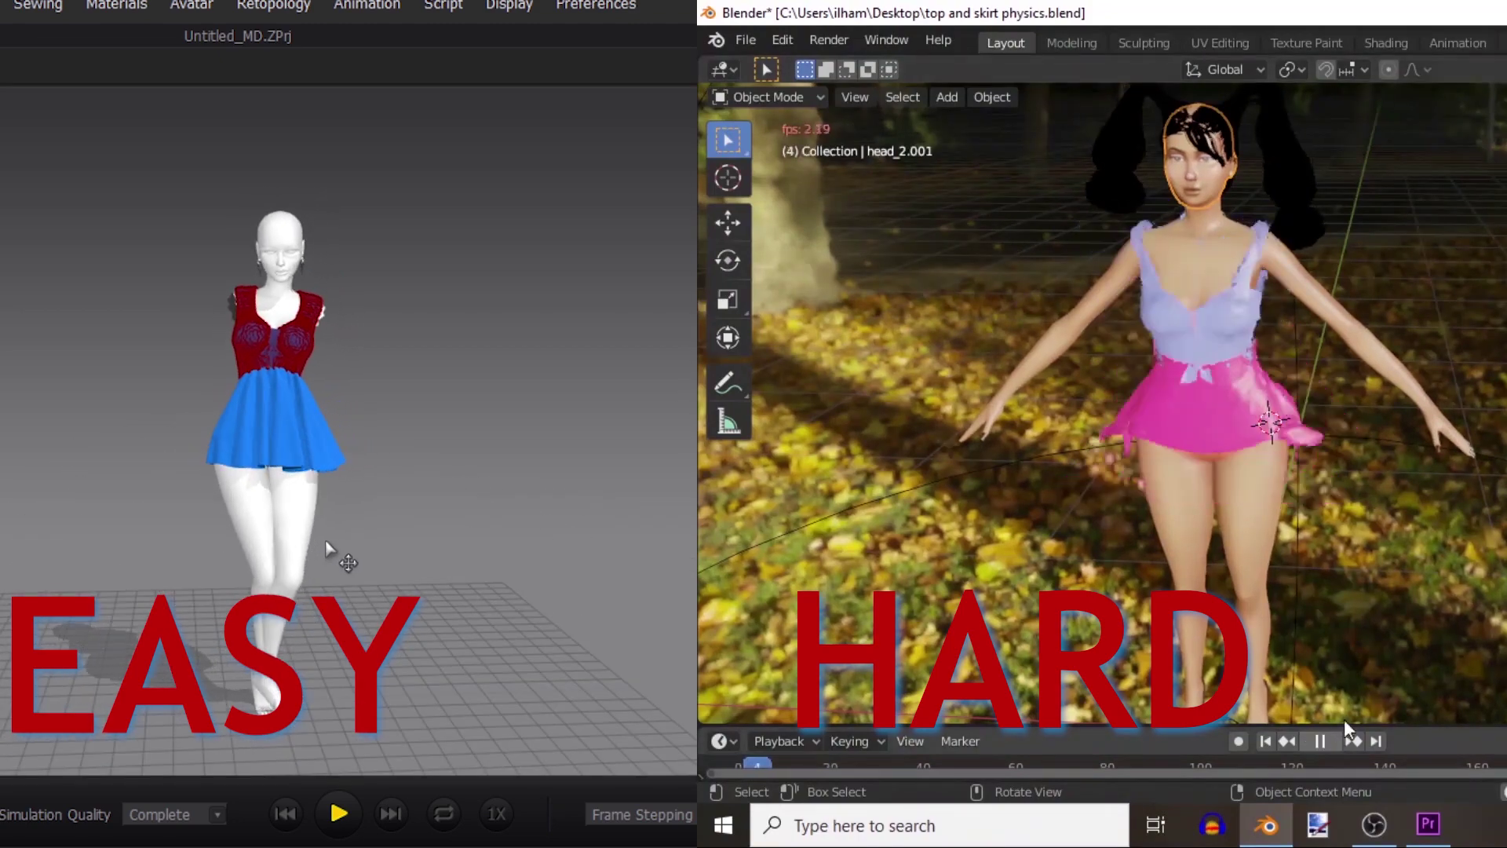
right_drag(370, 555, 95, 567)
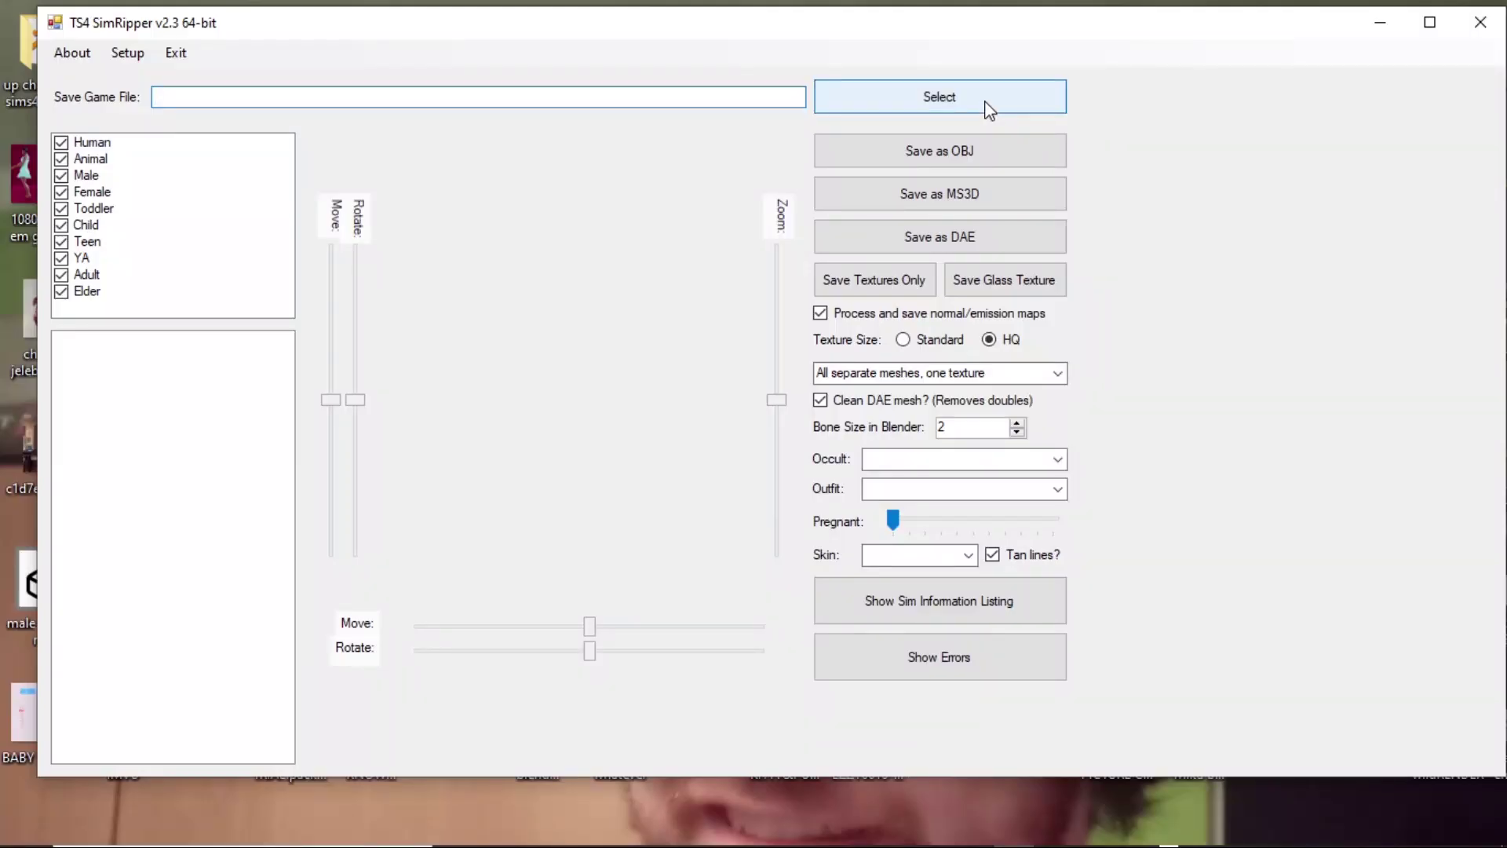
- Load the Slot_0000003e.save game file into TS4 SimRipper
click(987, 108)
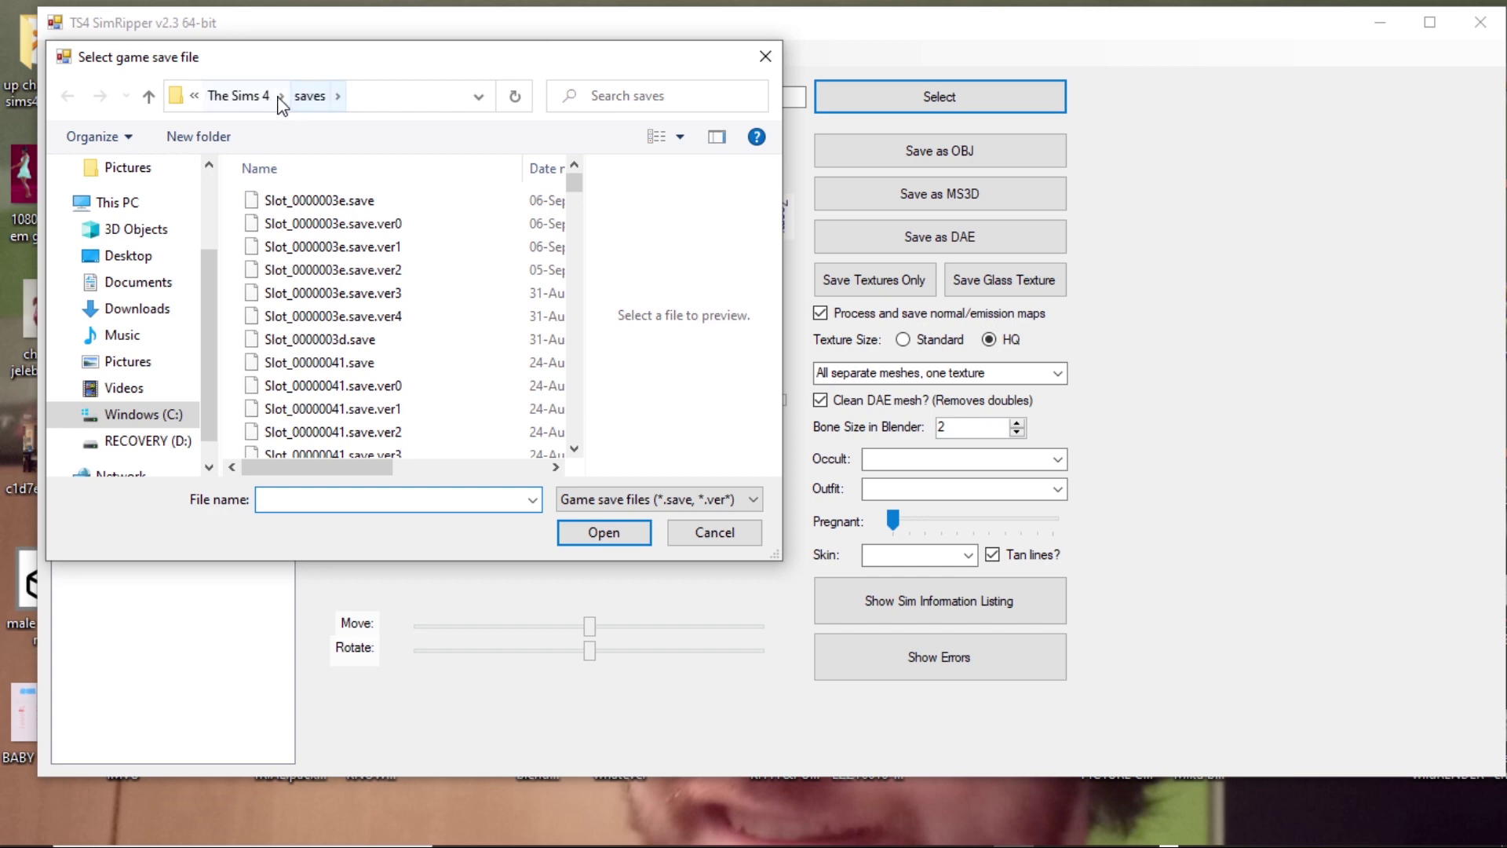
click(347, 204)
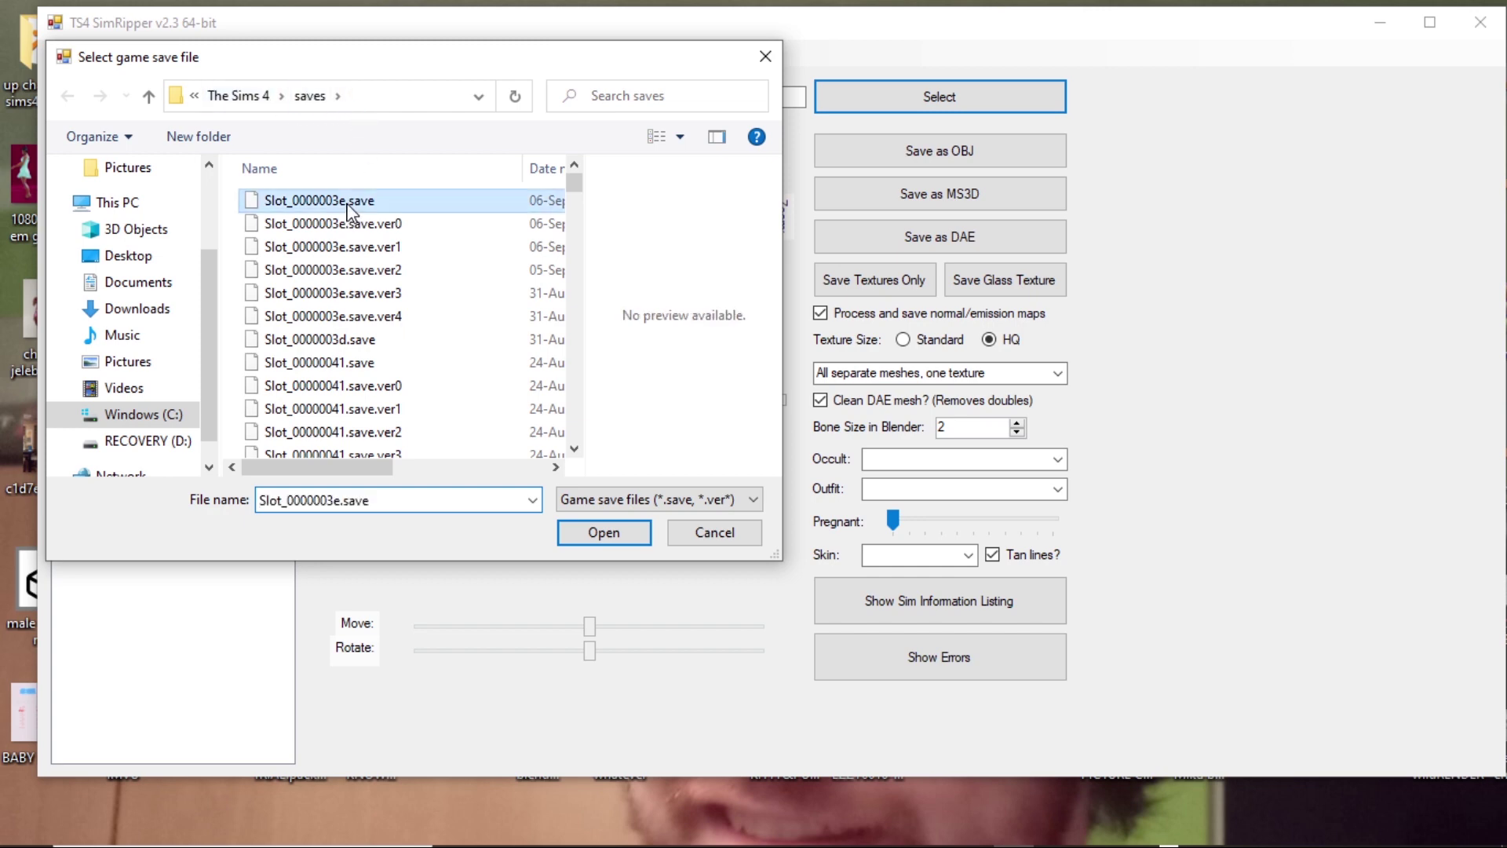
click(617, 538)
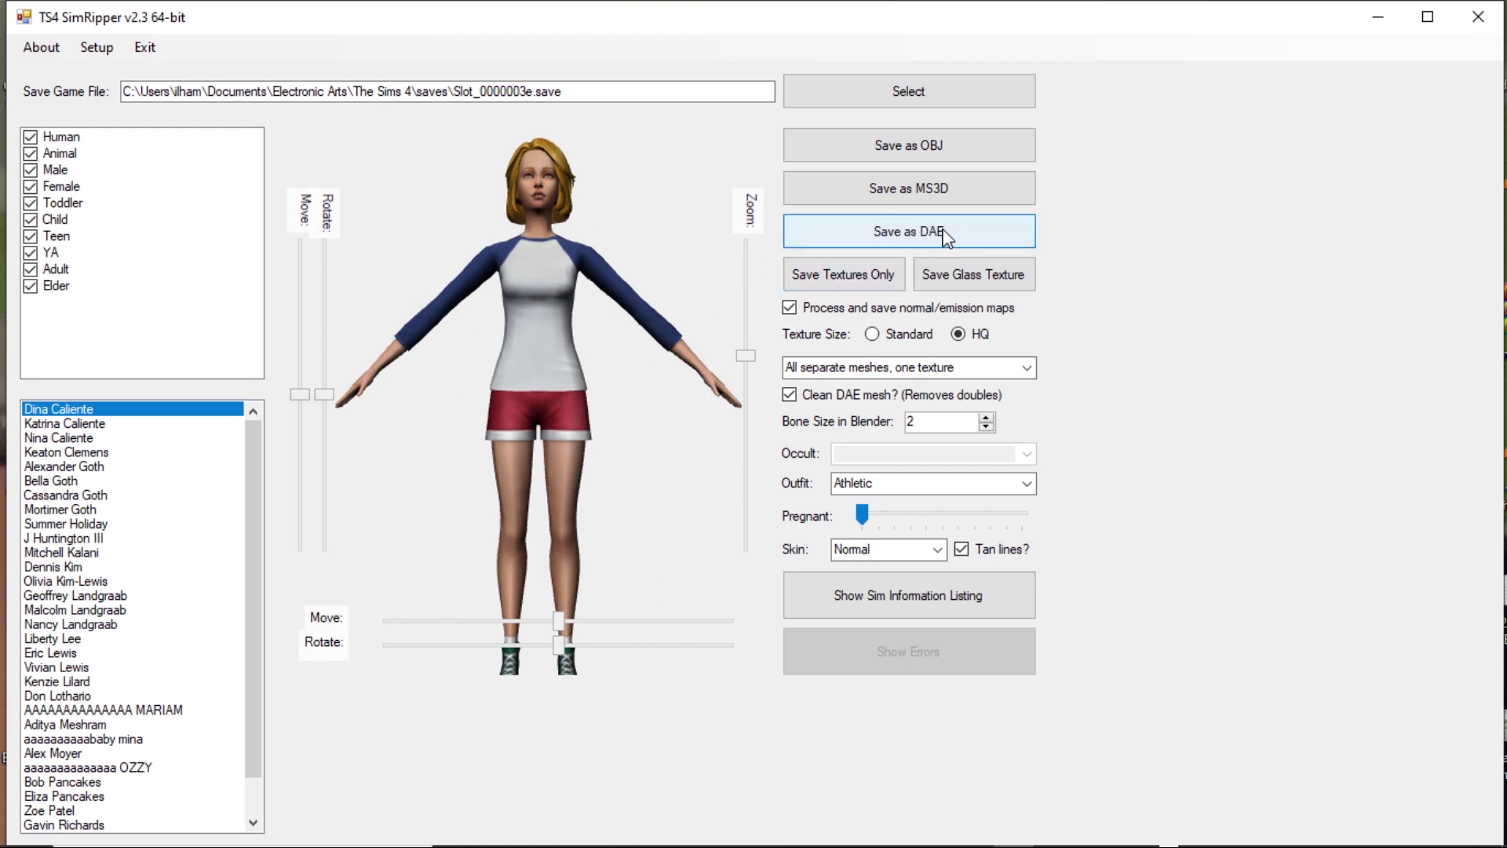
- Export the first Sim as Collada DAE with 'All separate meshes, one texture'
click(1024, 369)
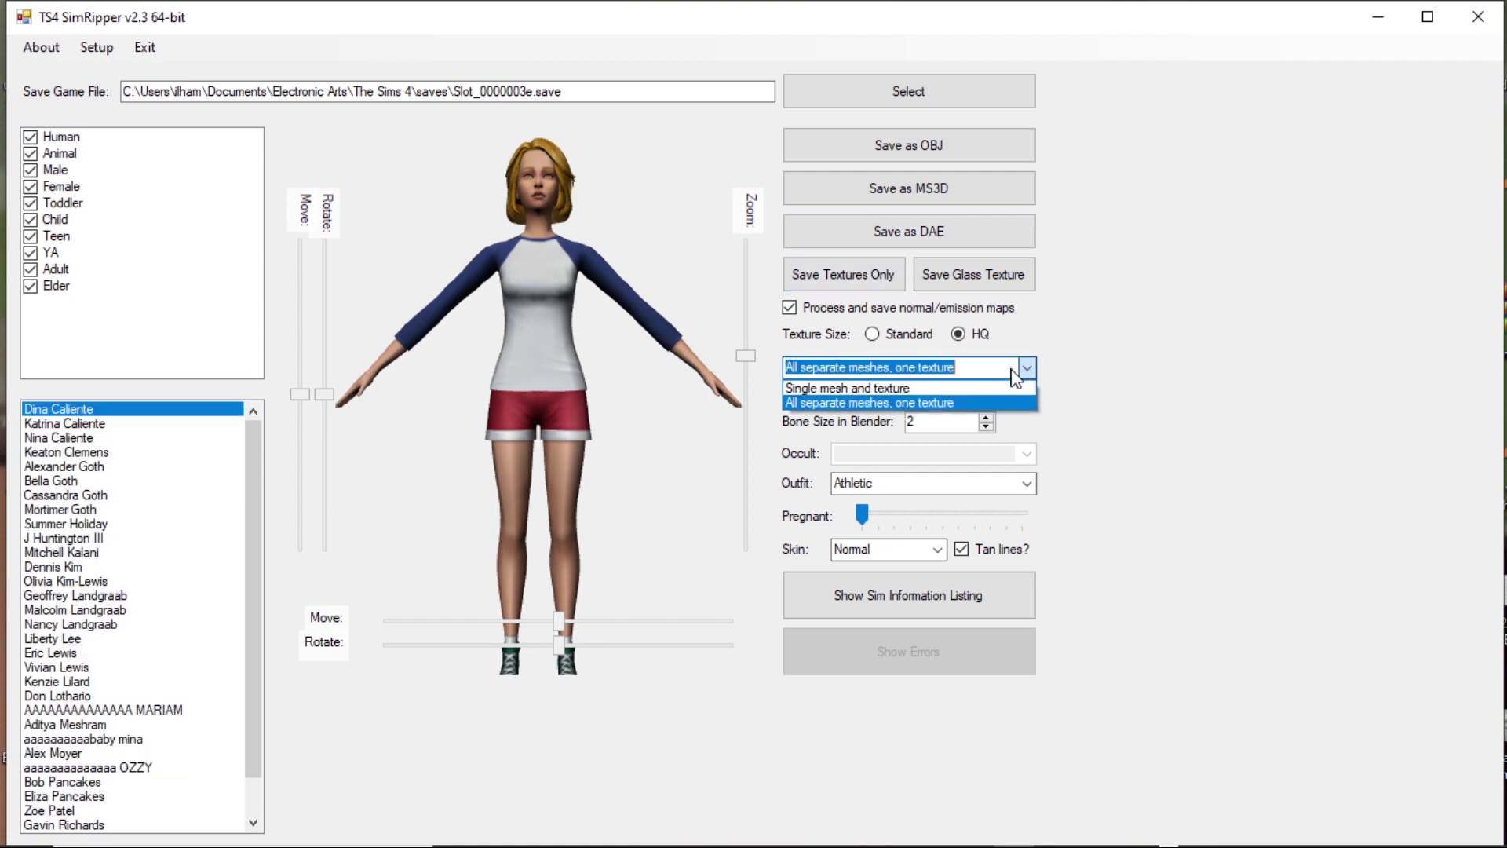
click(823, 405)
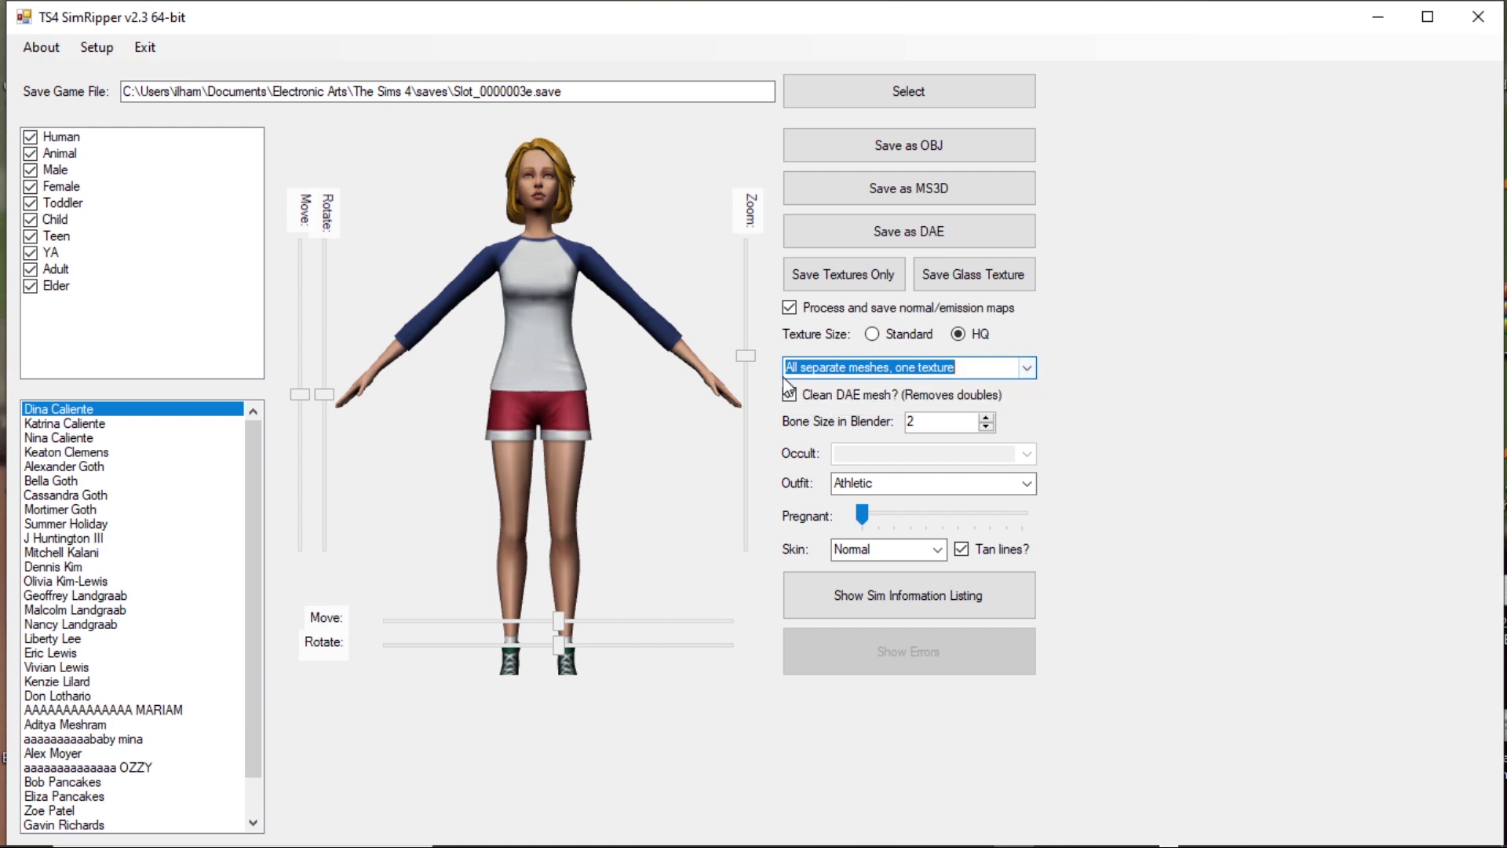
click(958, 242)
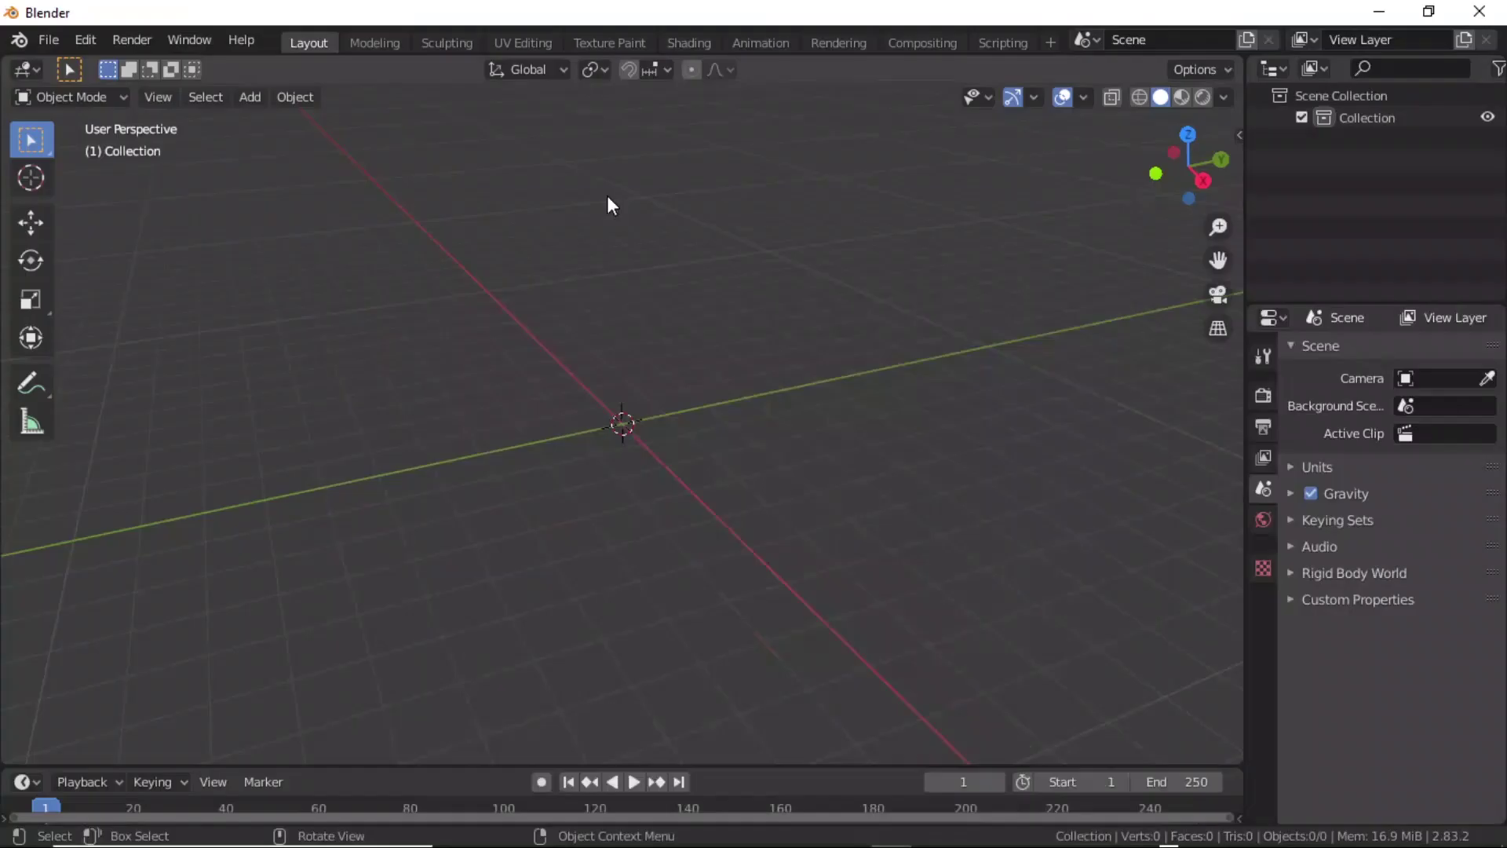
- Import the Sim's Collada (.dae) model into Blender
click(48, 40)
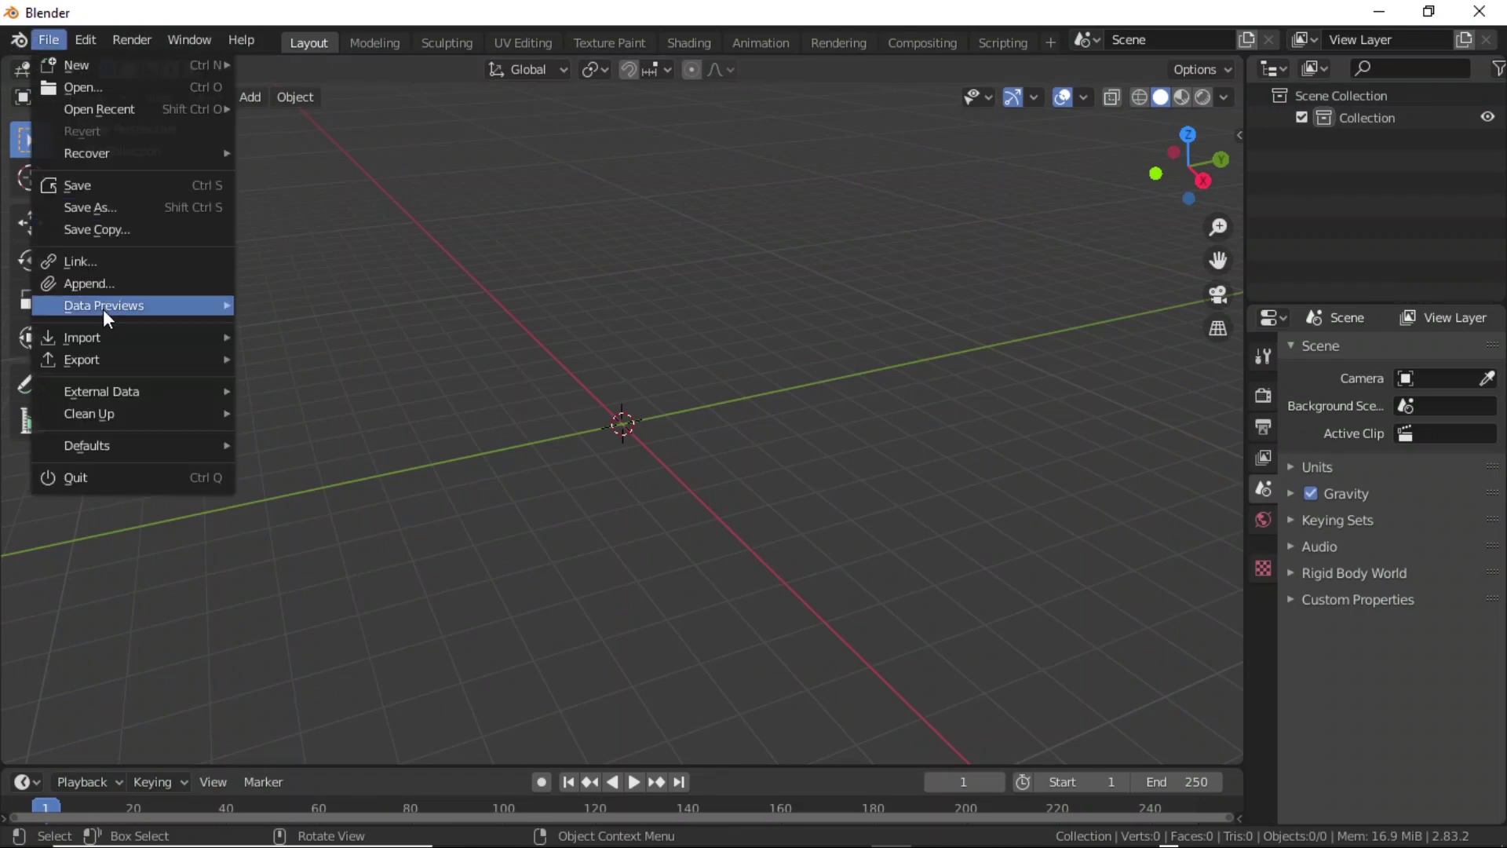
mouse_move(108, 339)
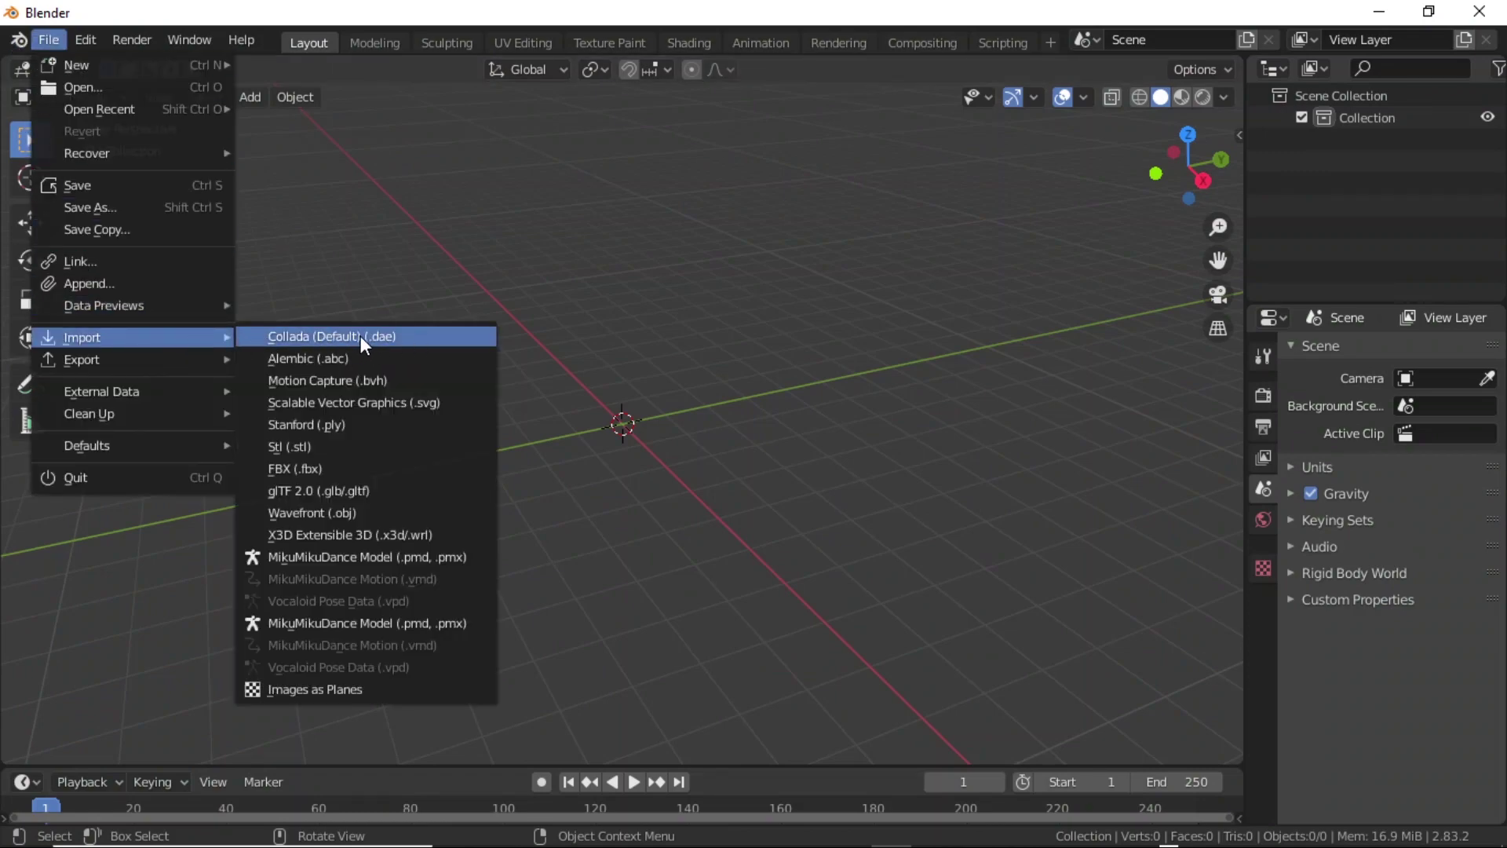
click(388, 336)
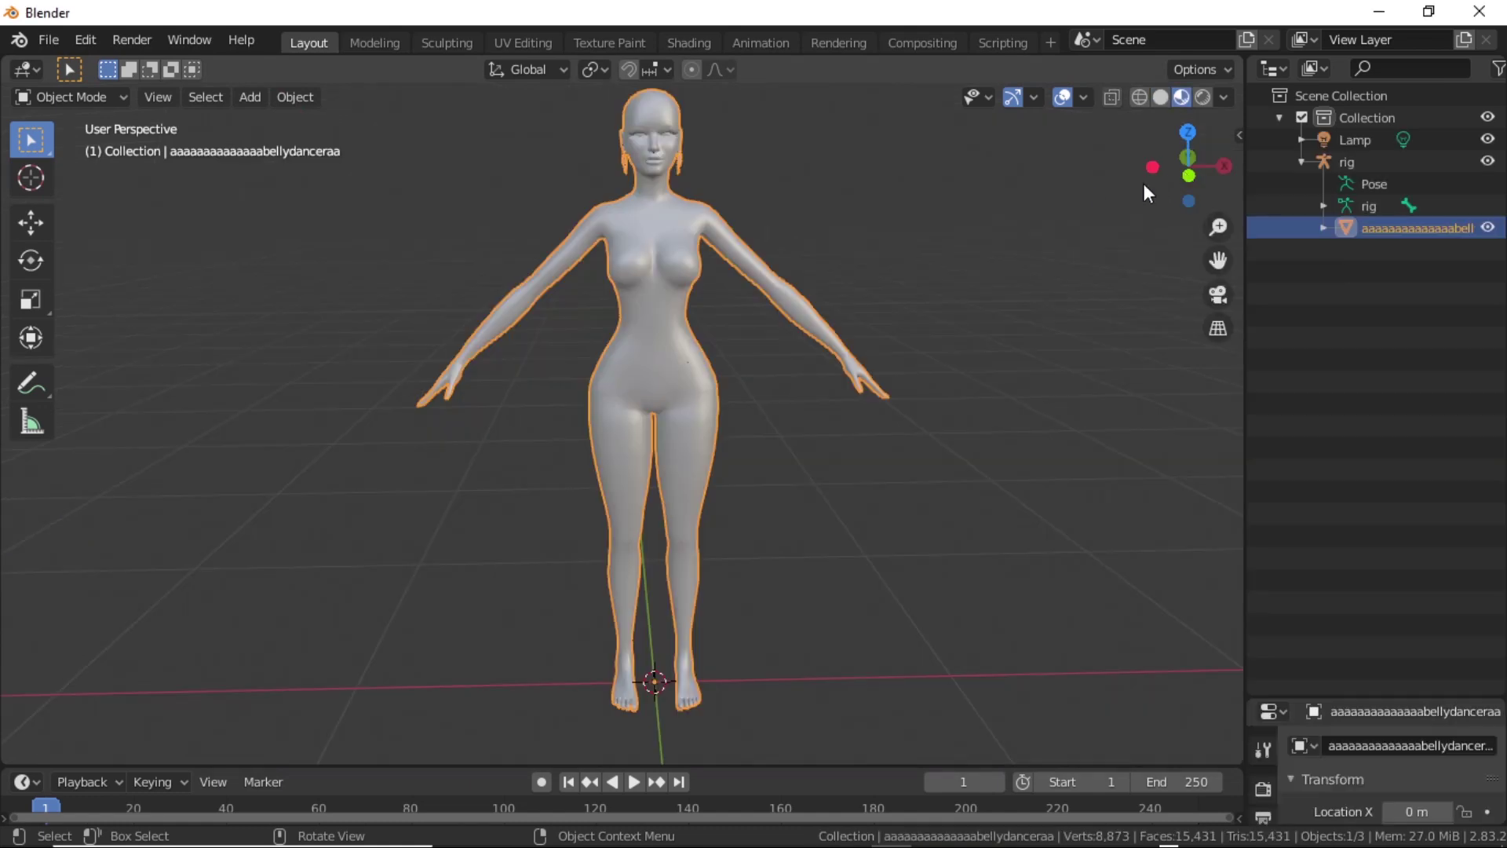
scroll(746, 233, up, 3)
scroll(766, 243, down, 2)
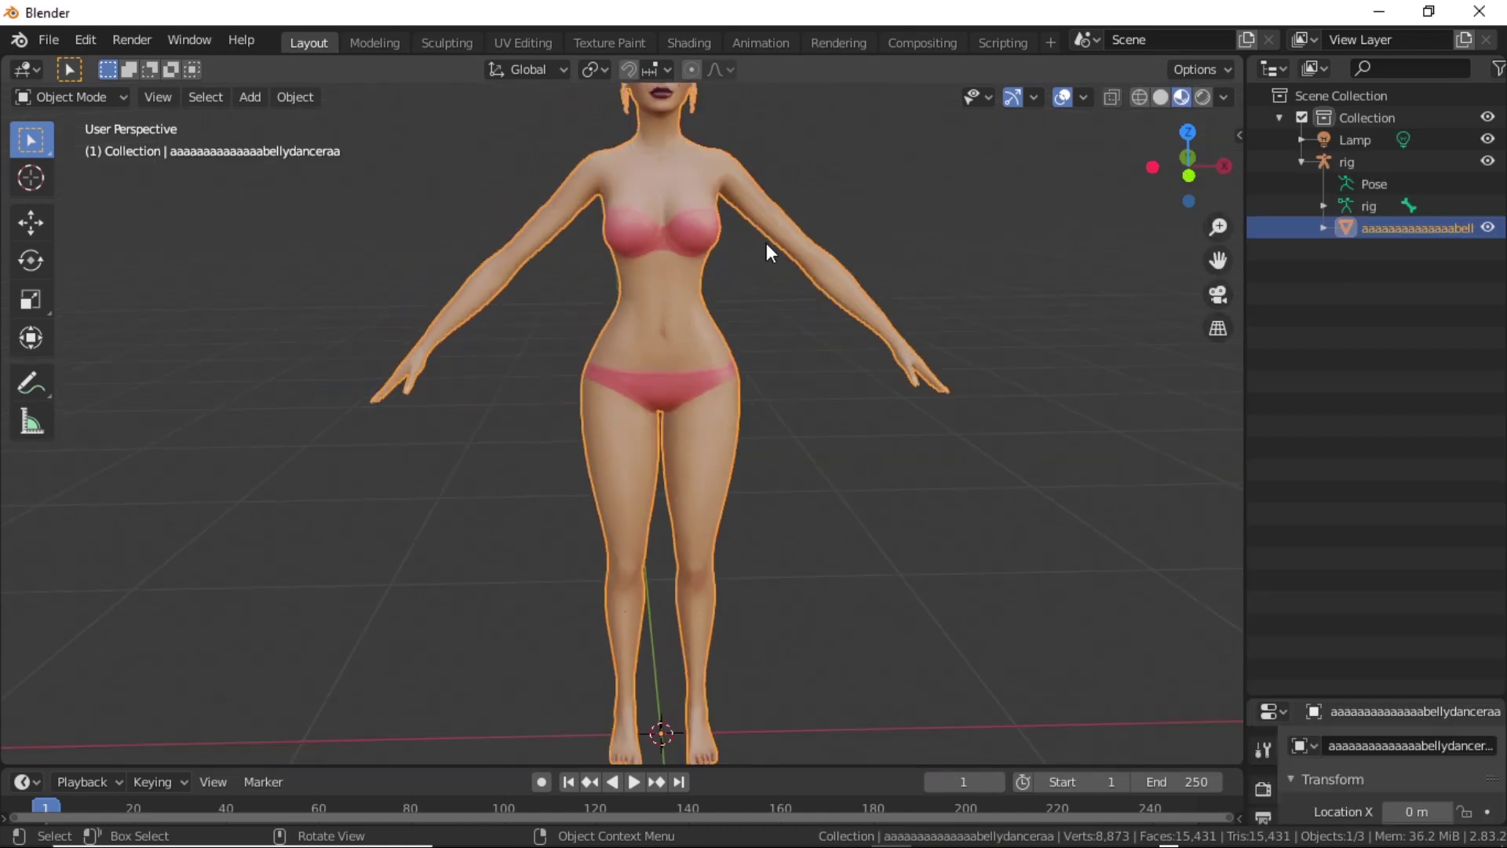
middle_drag(766, 242, 1061, 322)
scroll(1061, 322, down, 2)
- Delete the imported rig in Object Mode, leaving only the textured body mesh
click(1392, 202)
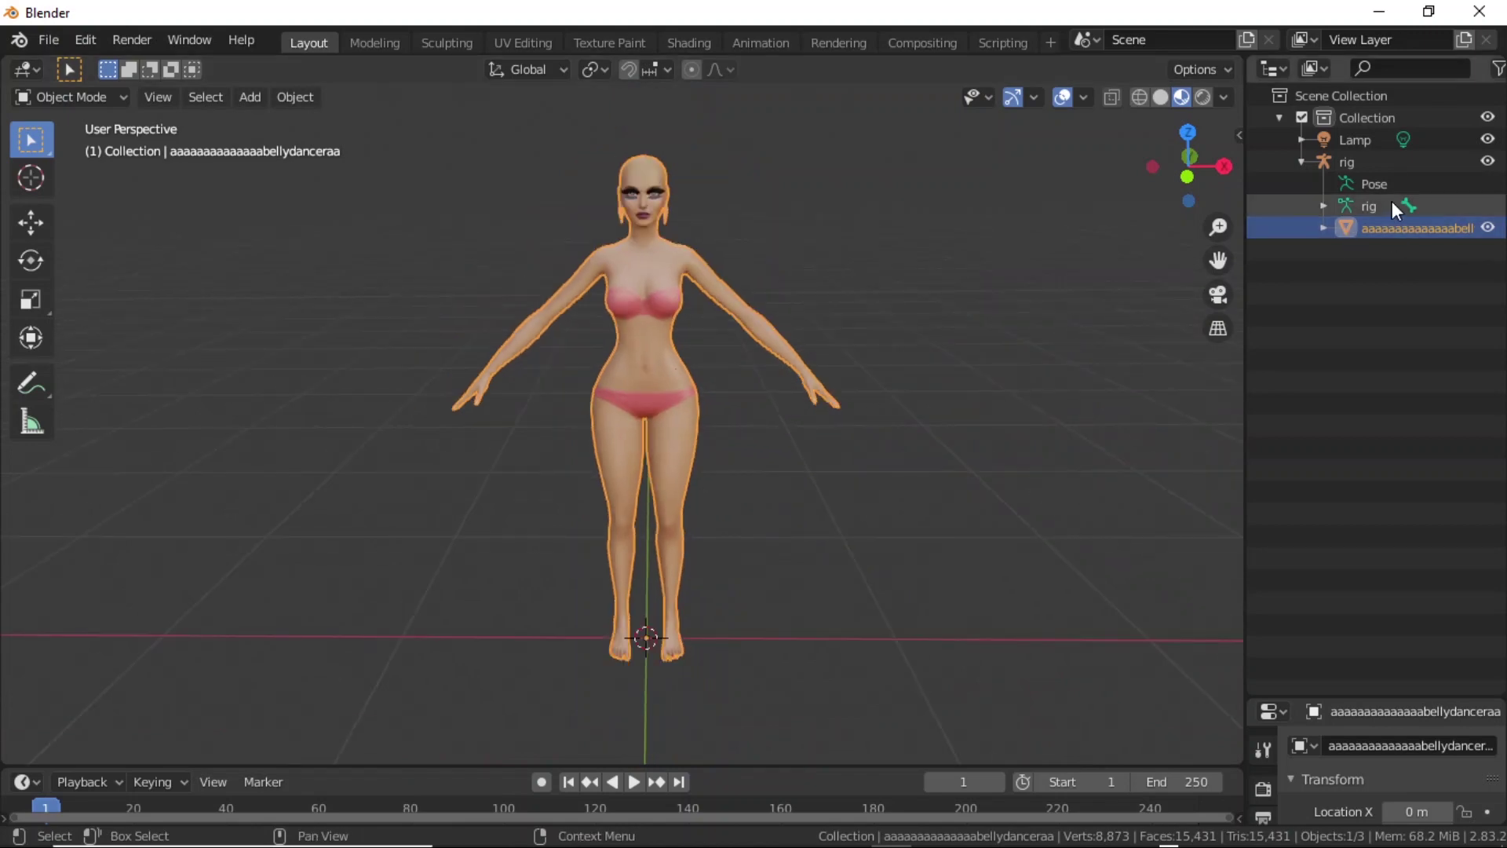
click(1375, 205)
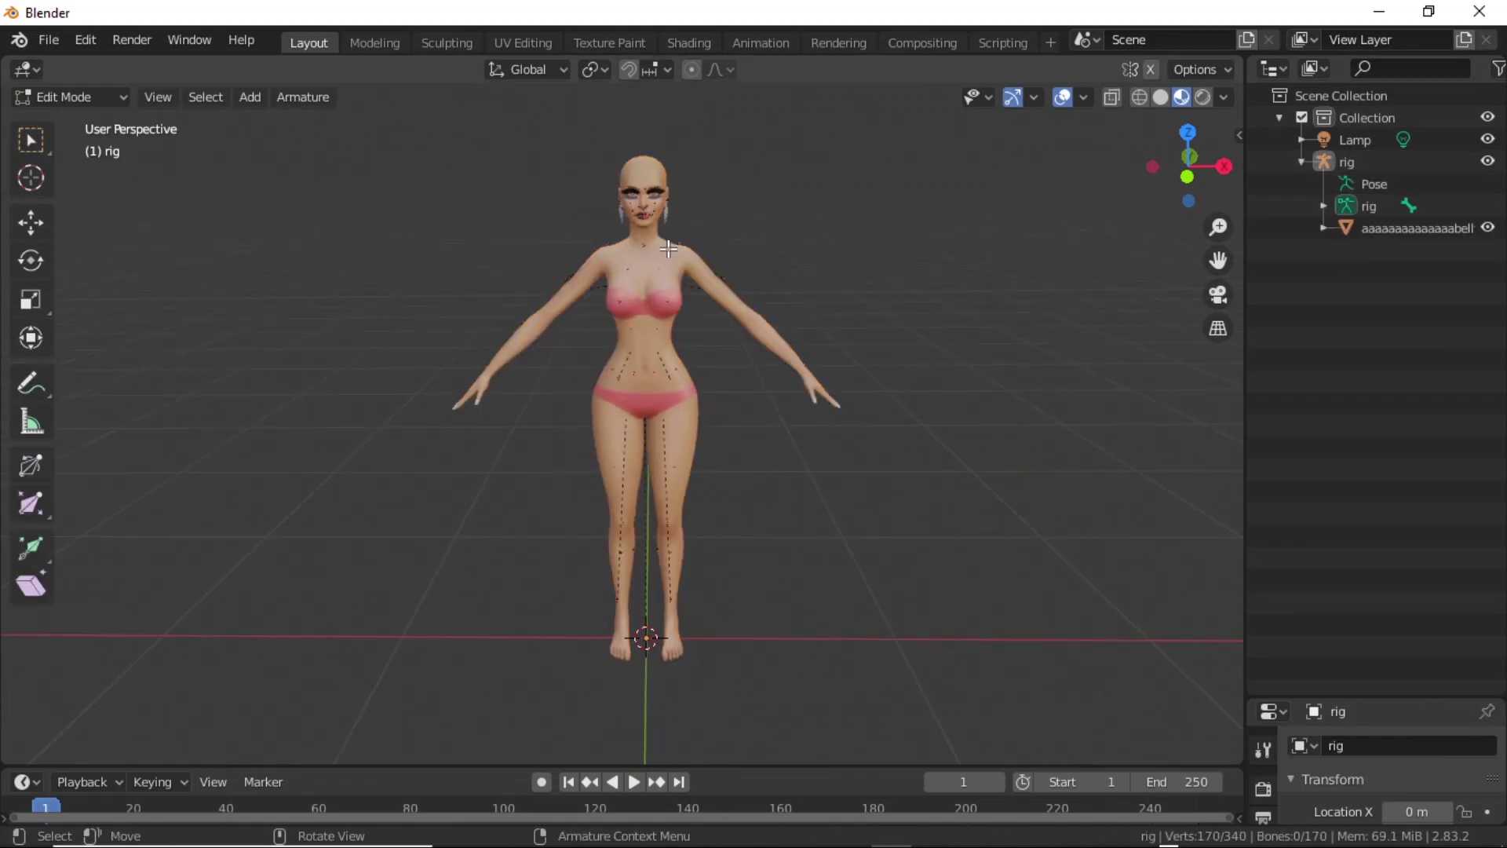
click(72, 97)
click(83, 124)
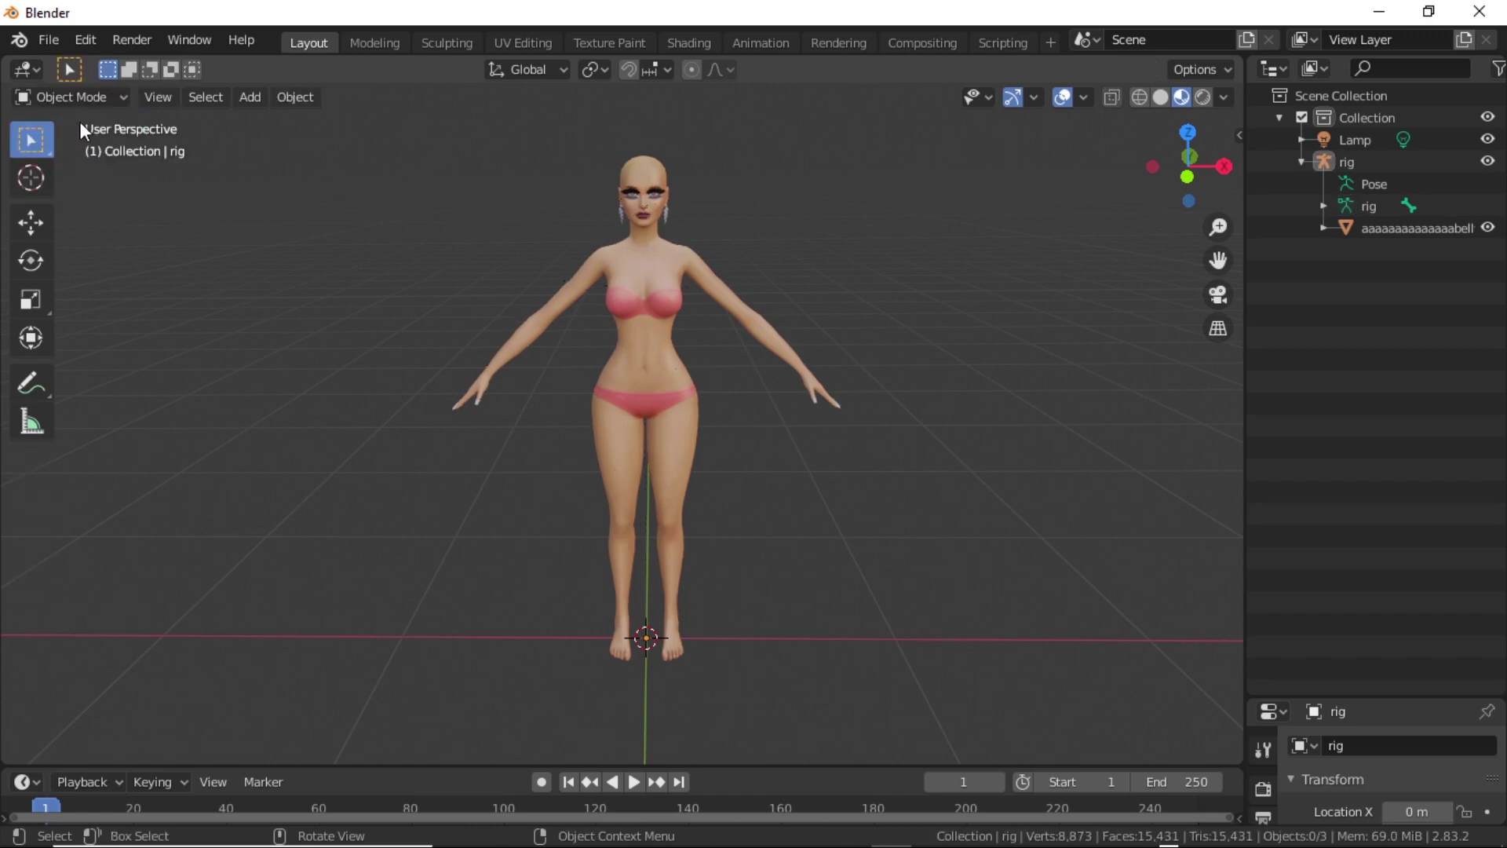
click(1350, 162)
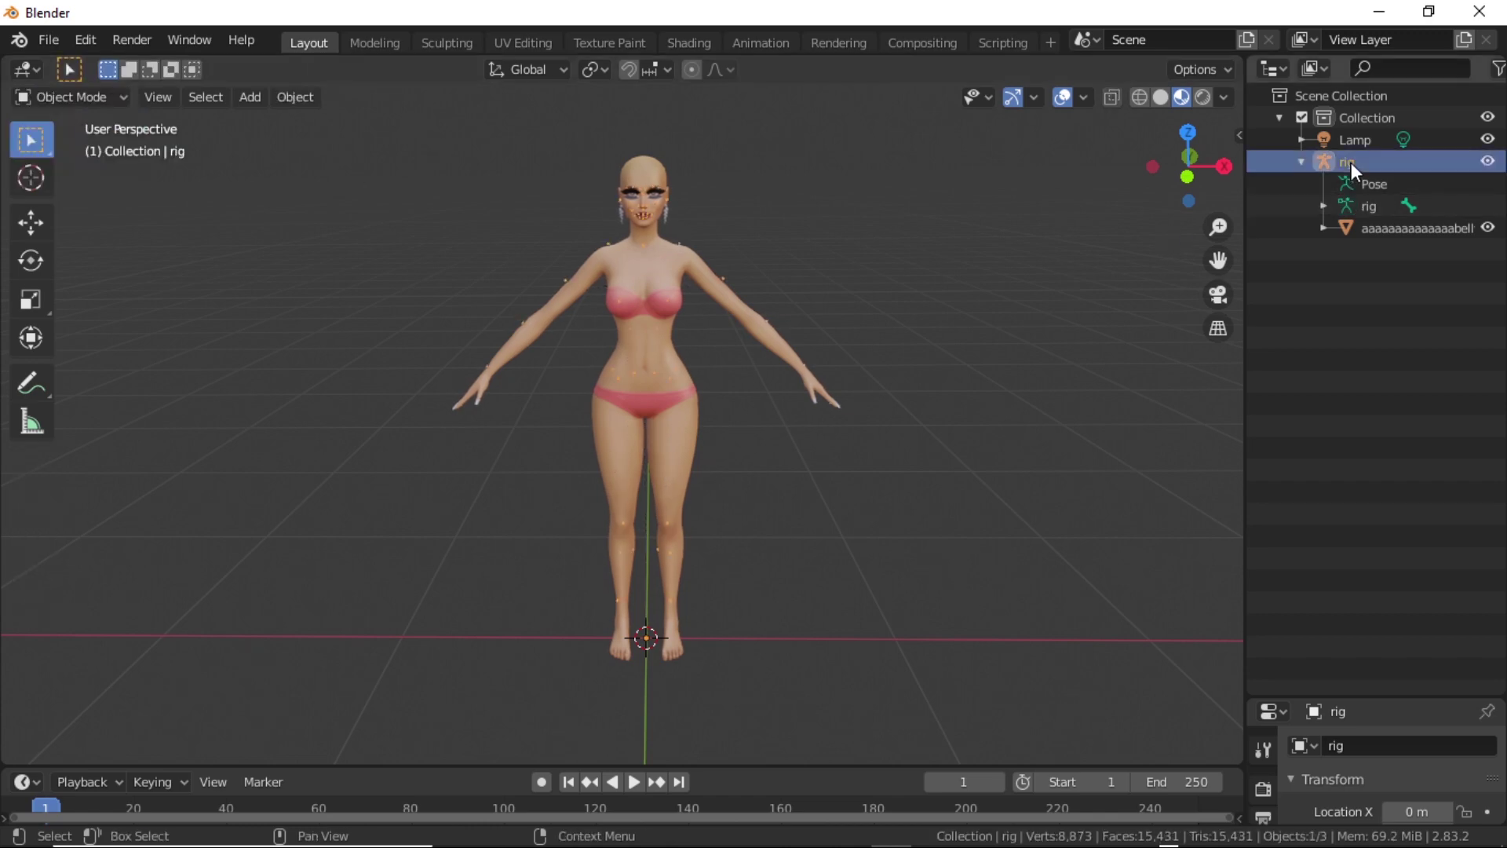
right_click(1350, 162)
click(1311, 216)
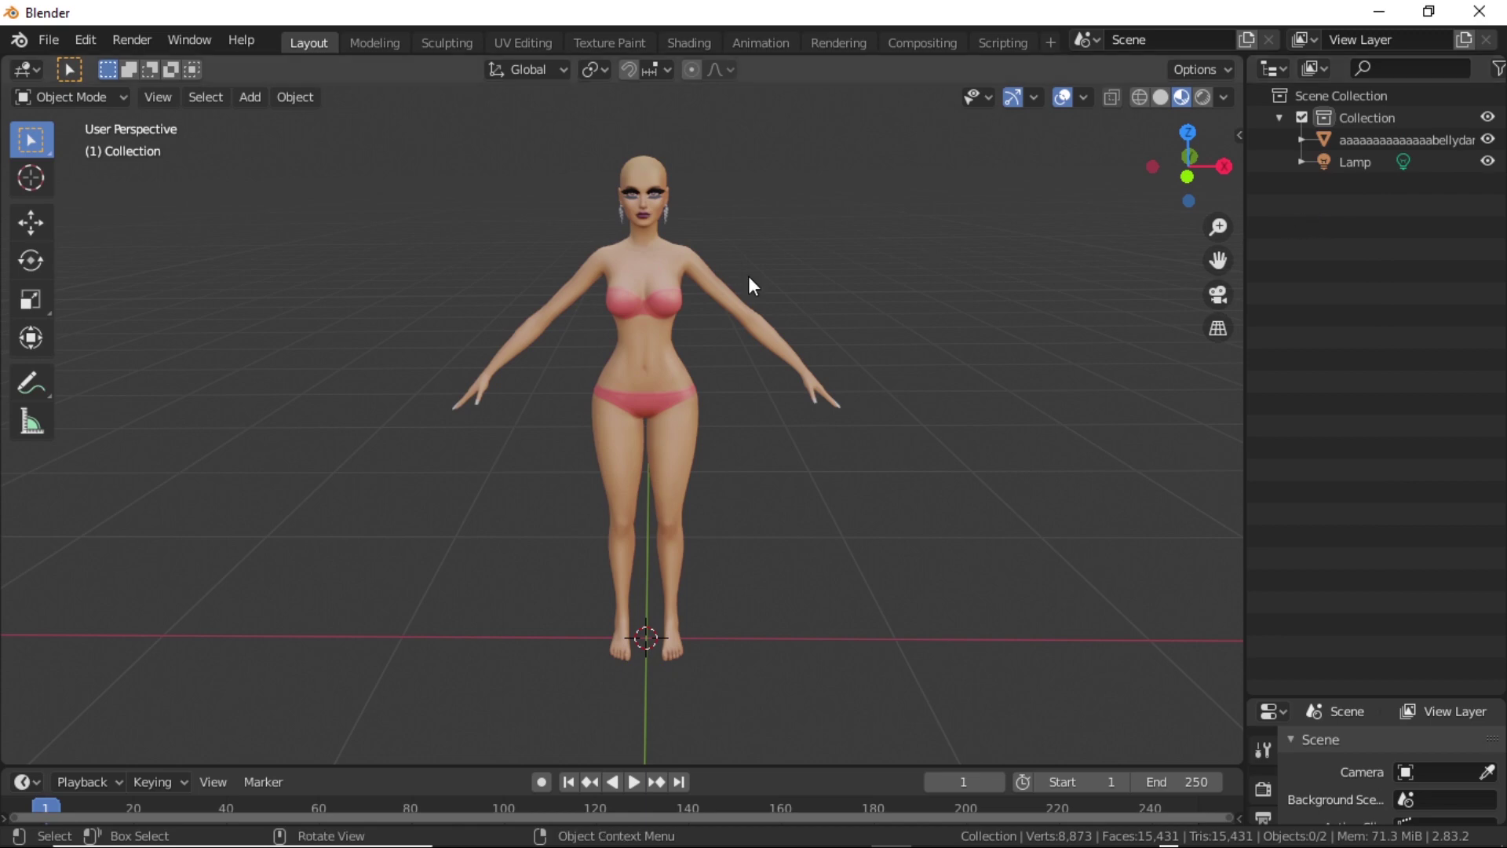
scroll(760, 318, up, 5)
scroll(760, 318, down, 5)
middle_drag(761, 324, 818, 340)
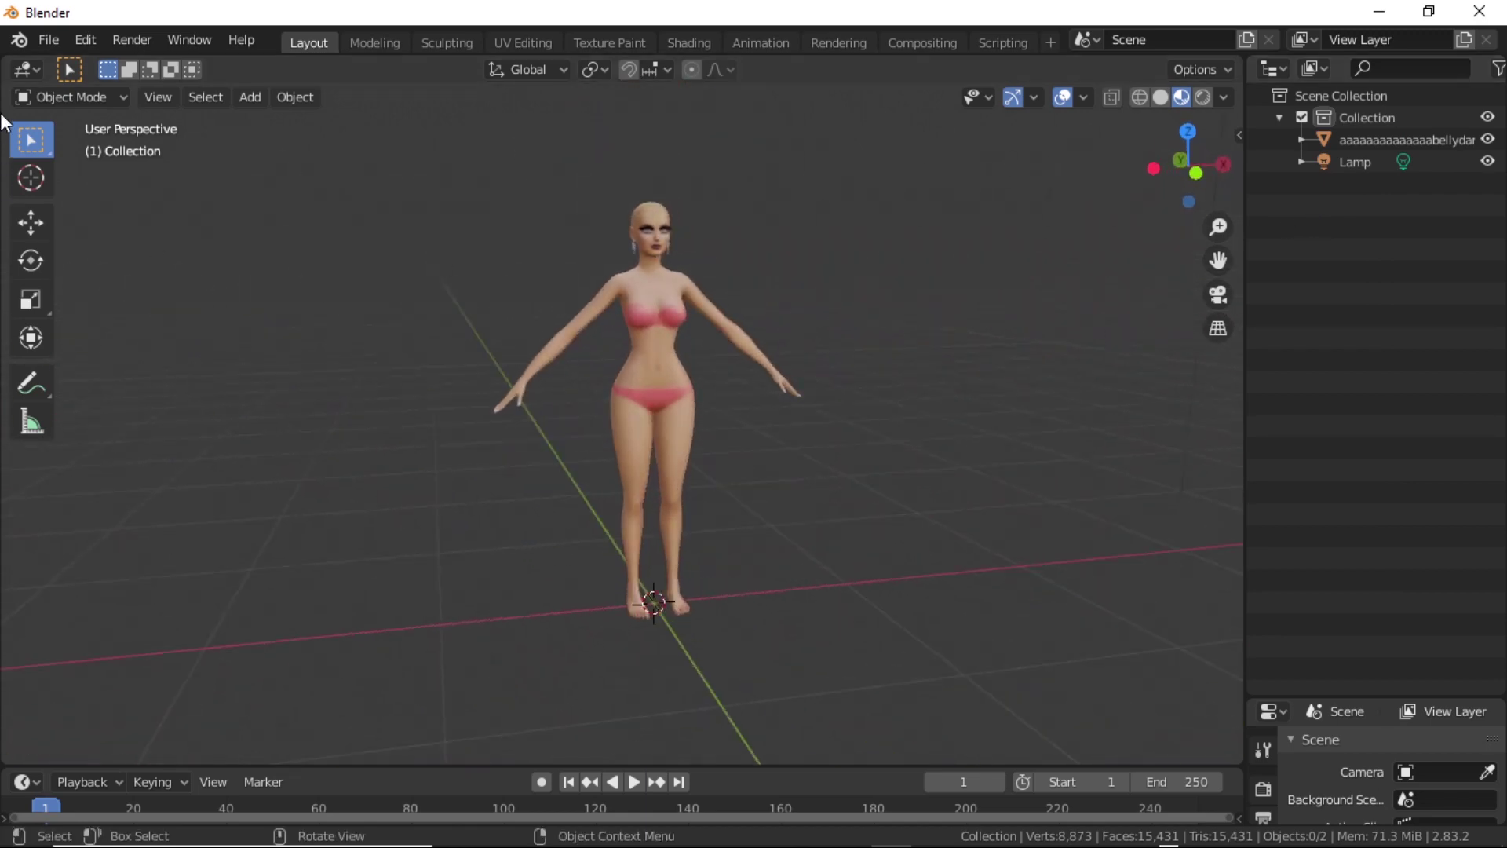
- Append the rig object from Desktop/2.7 JALEBI BABY.blend/Object into the scene
click(52, 36)
click(87, 281)
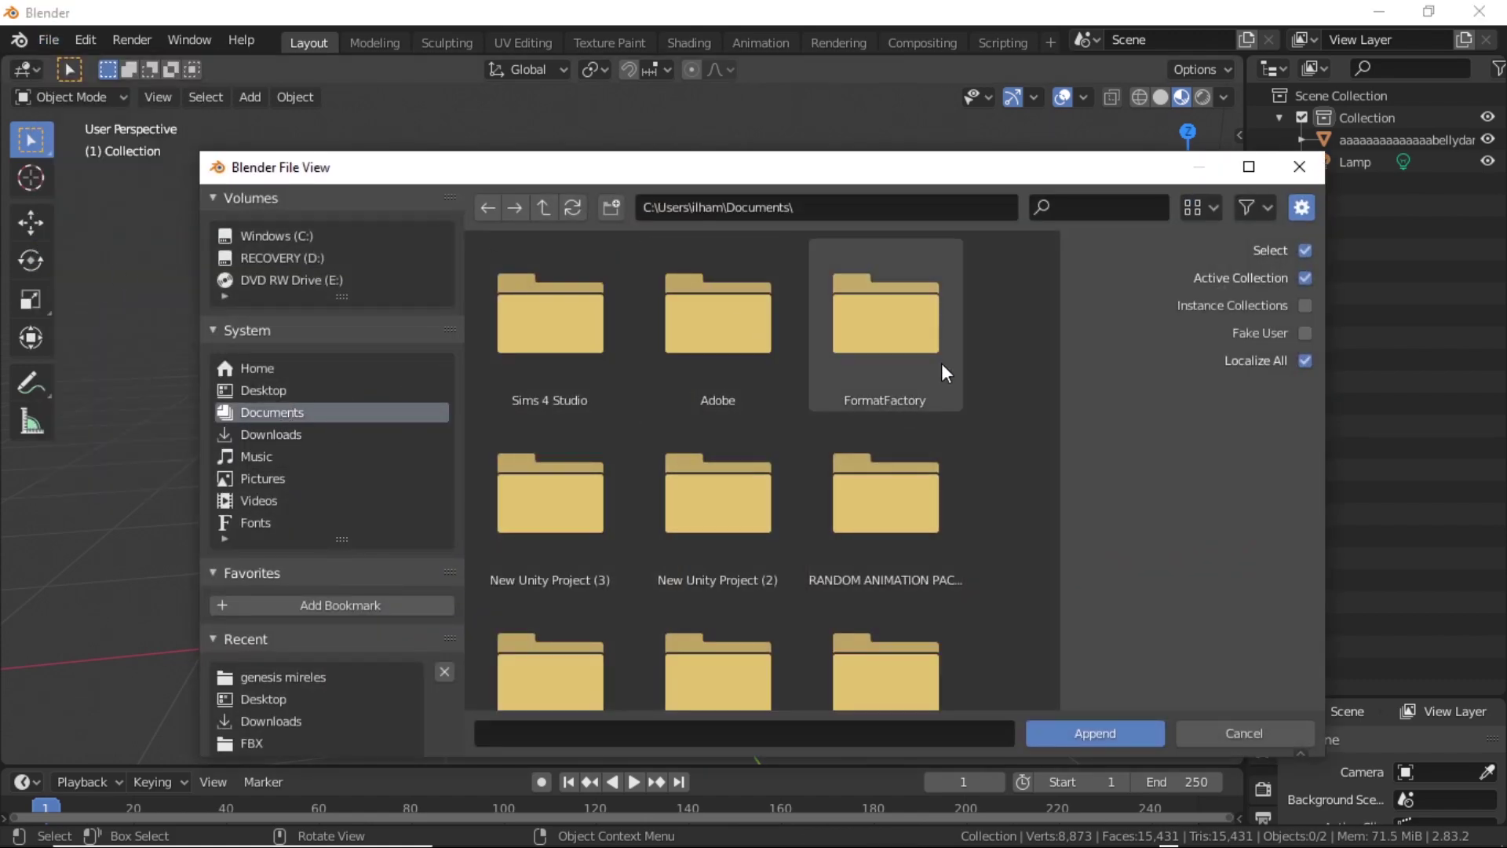
scroll(888, 416, down, 3)
scroll(887, 420, down, 20)
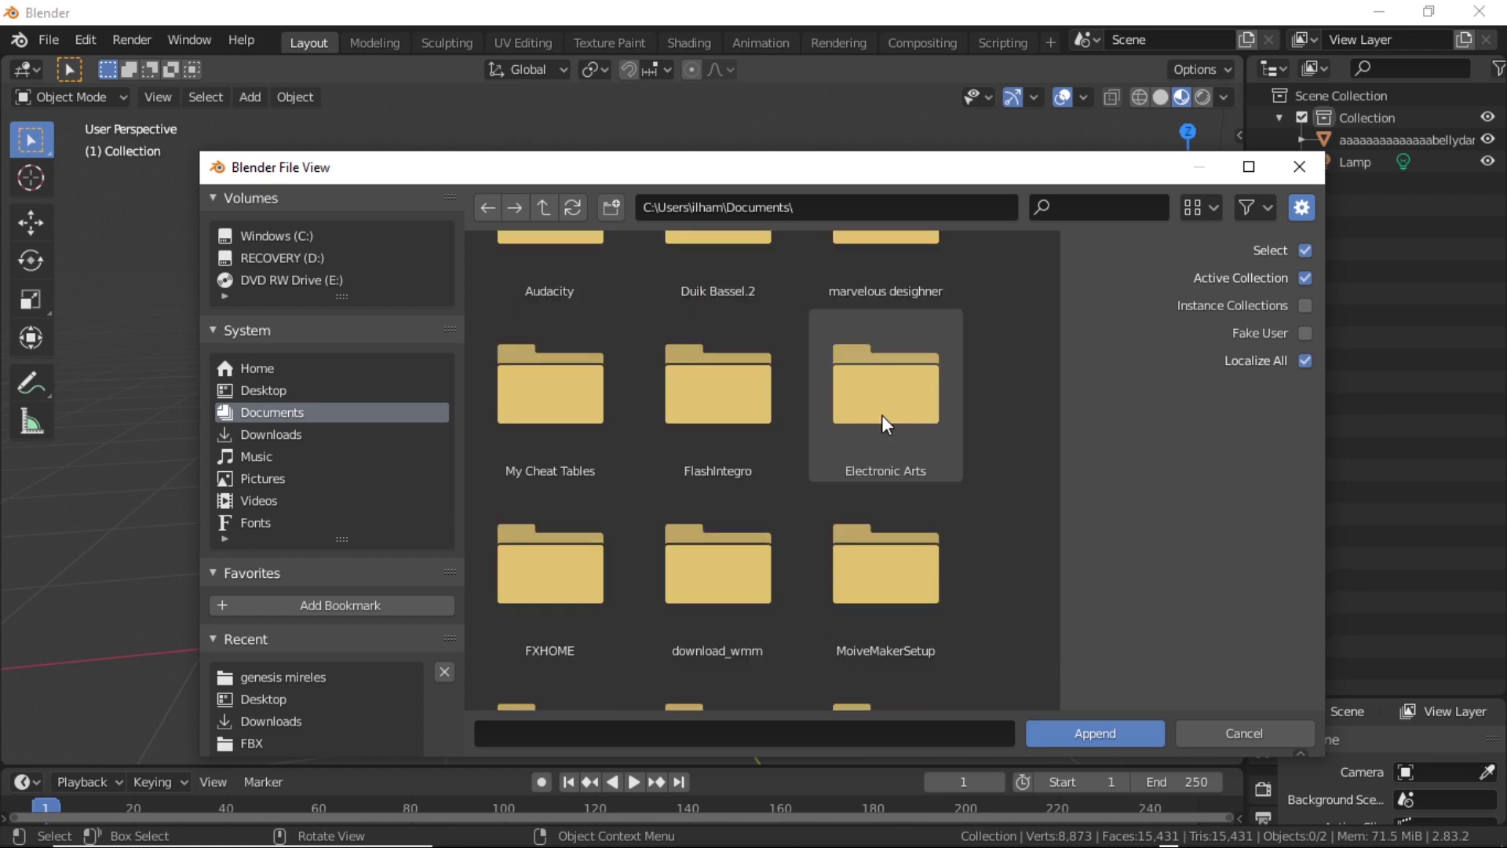
scroll(884, 402, down, 10)
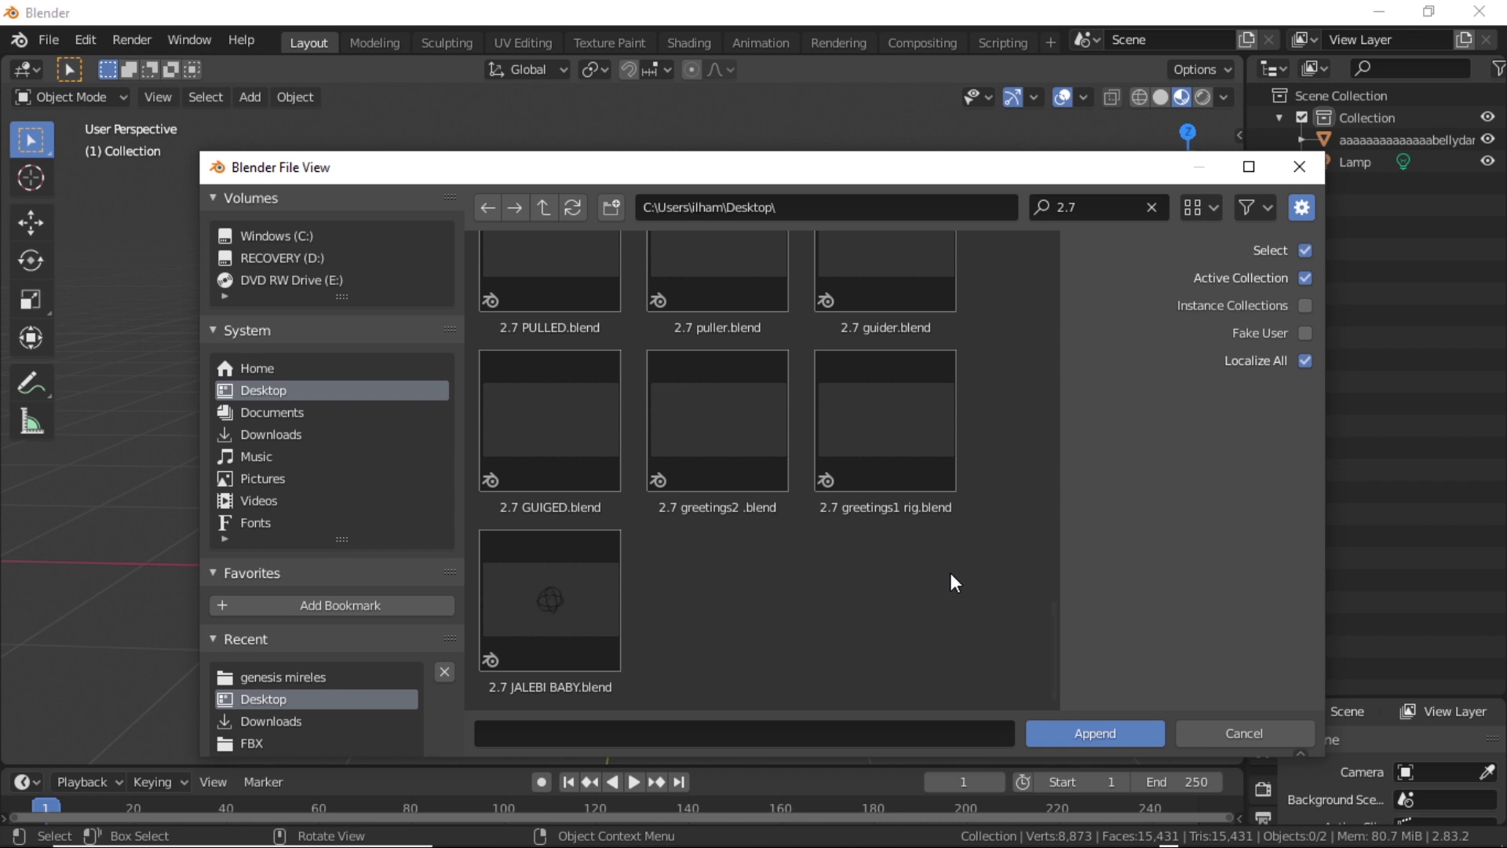
scroll(951, 565, up, 1)
scroll(955, 557, down, 1)
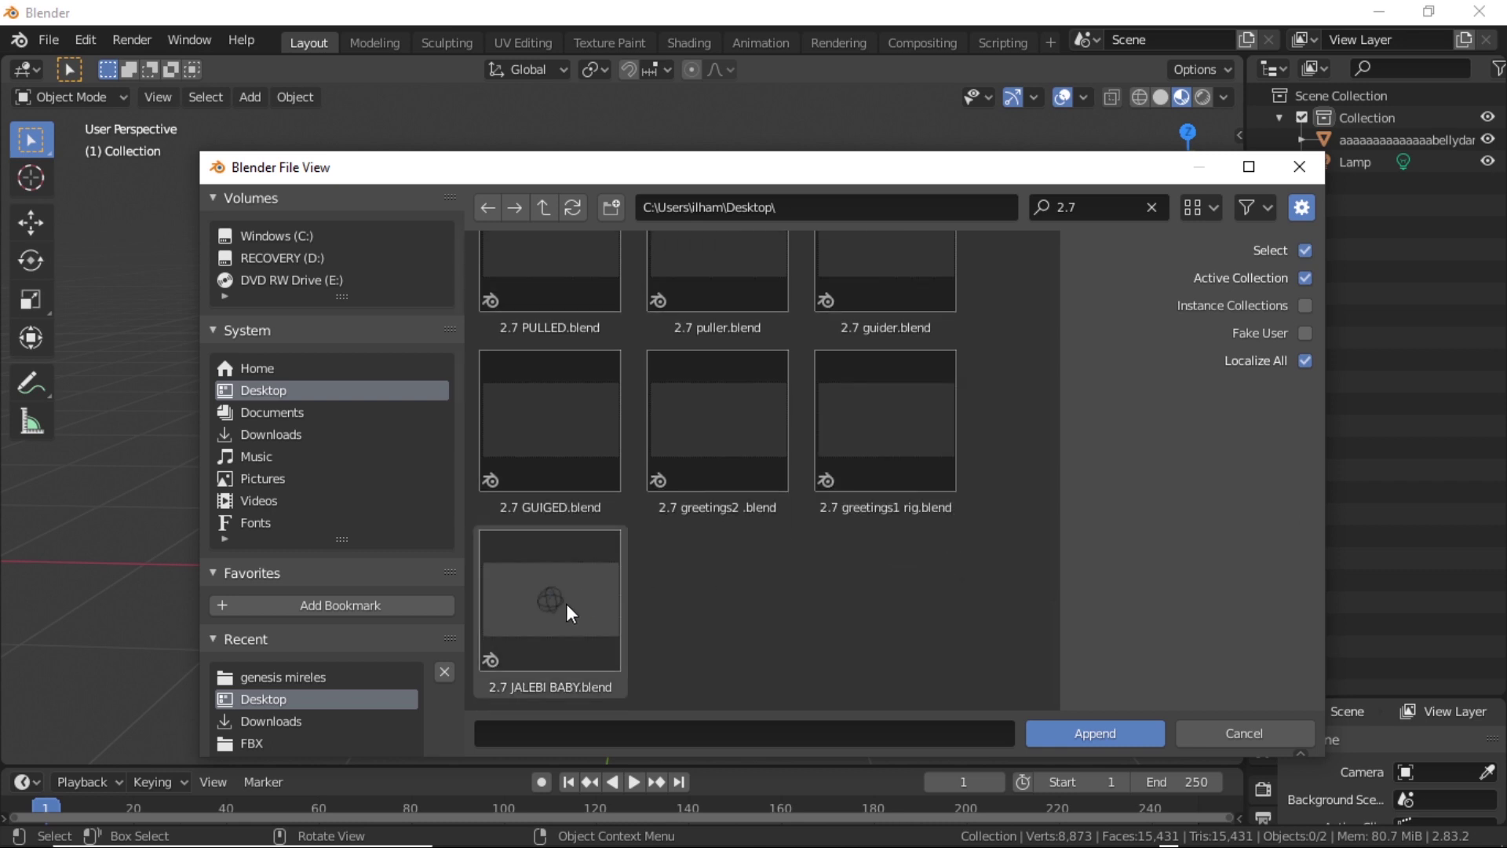
click(581, 638)
double_click(581, 643)
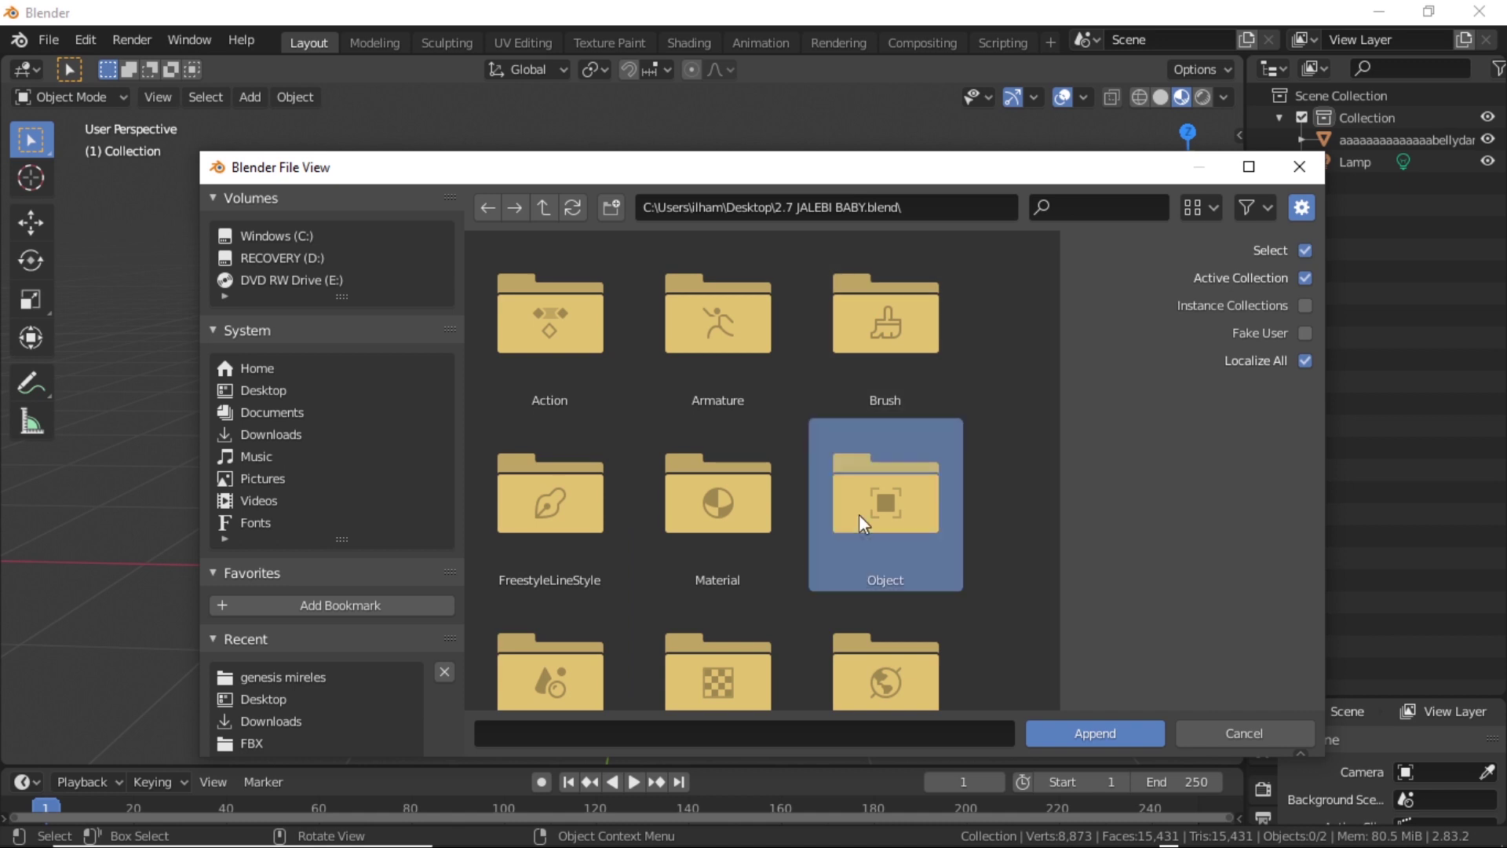
double_click(859, 515)
click(748, 372)
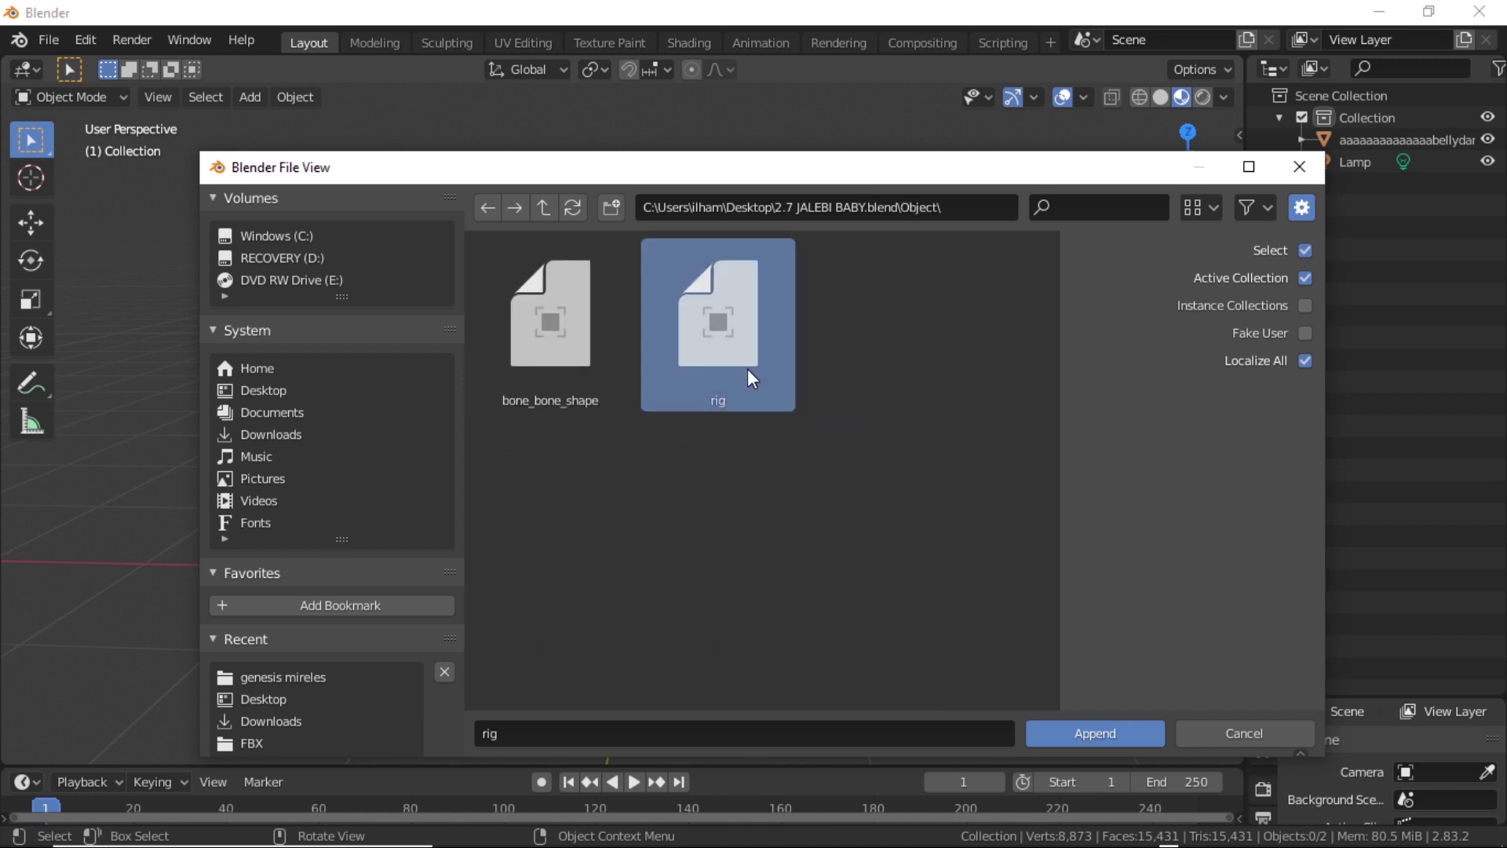
click(1121, 741)
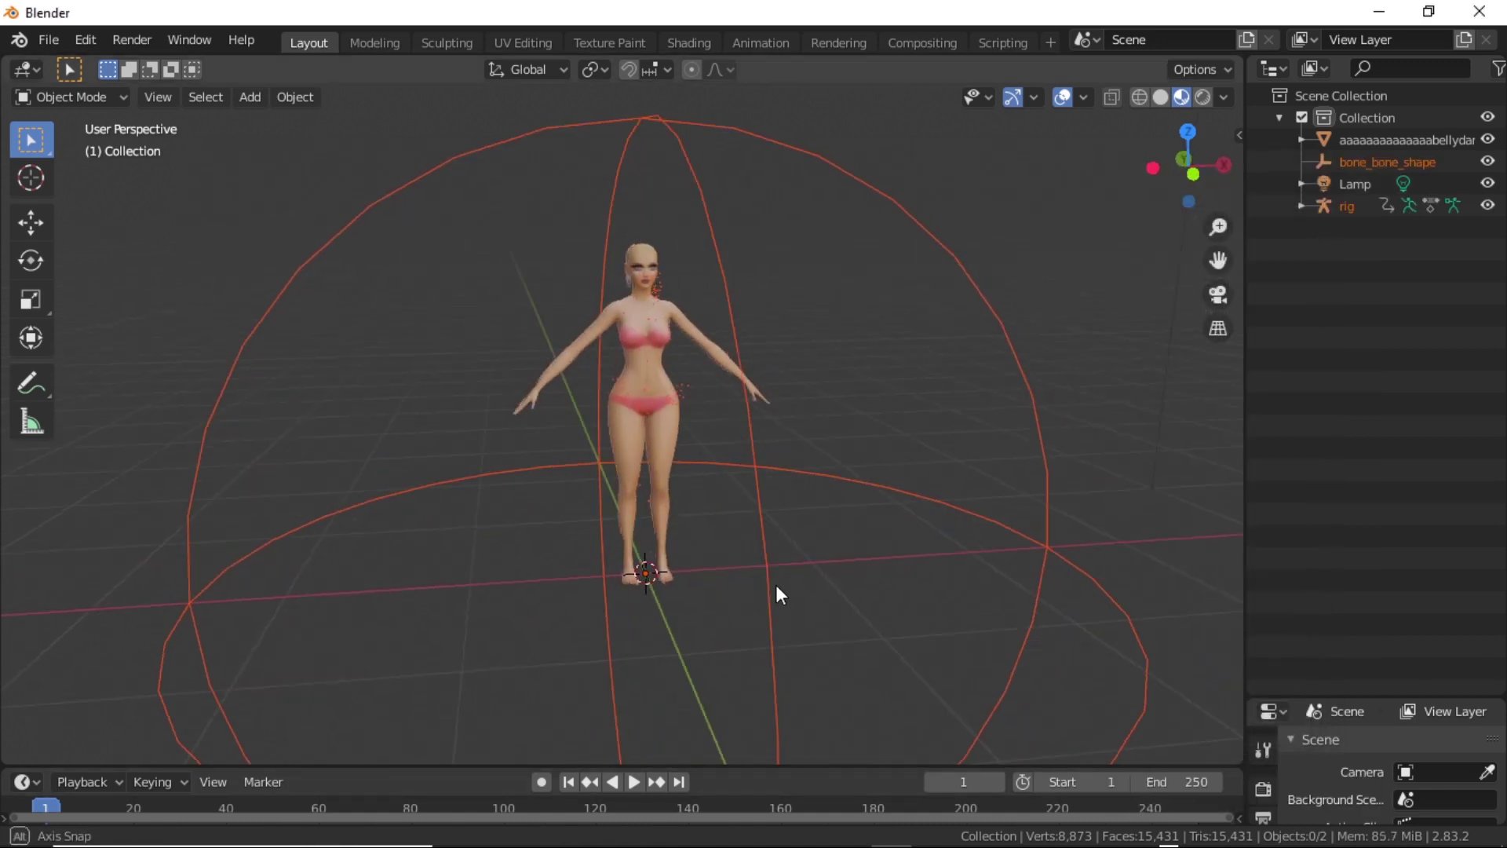
- Set the bellydancer body mesh's Armature modifier Object to rig
scroll(777, 590, up, 5)
middle_drag(833, 592, 773, 577)
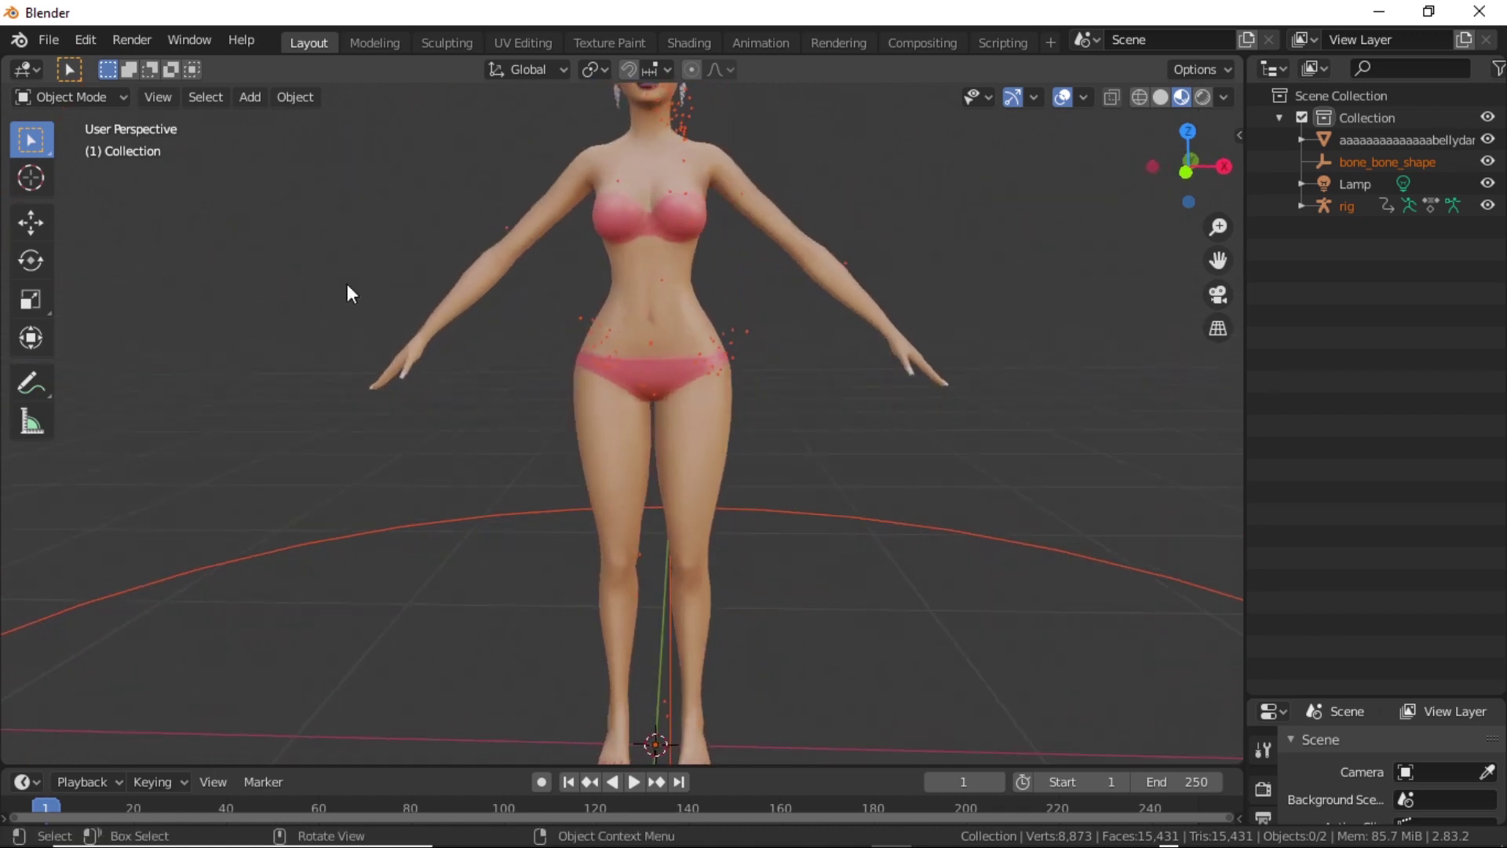
click(694, 123)
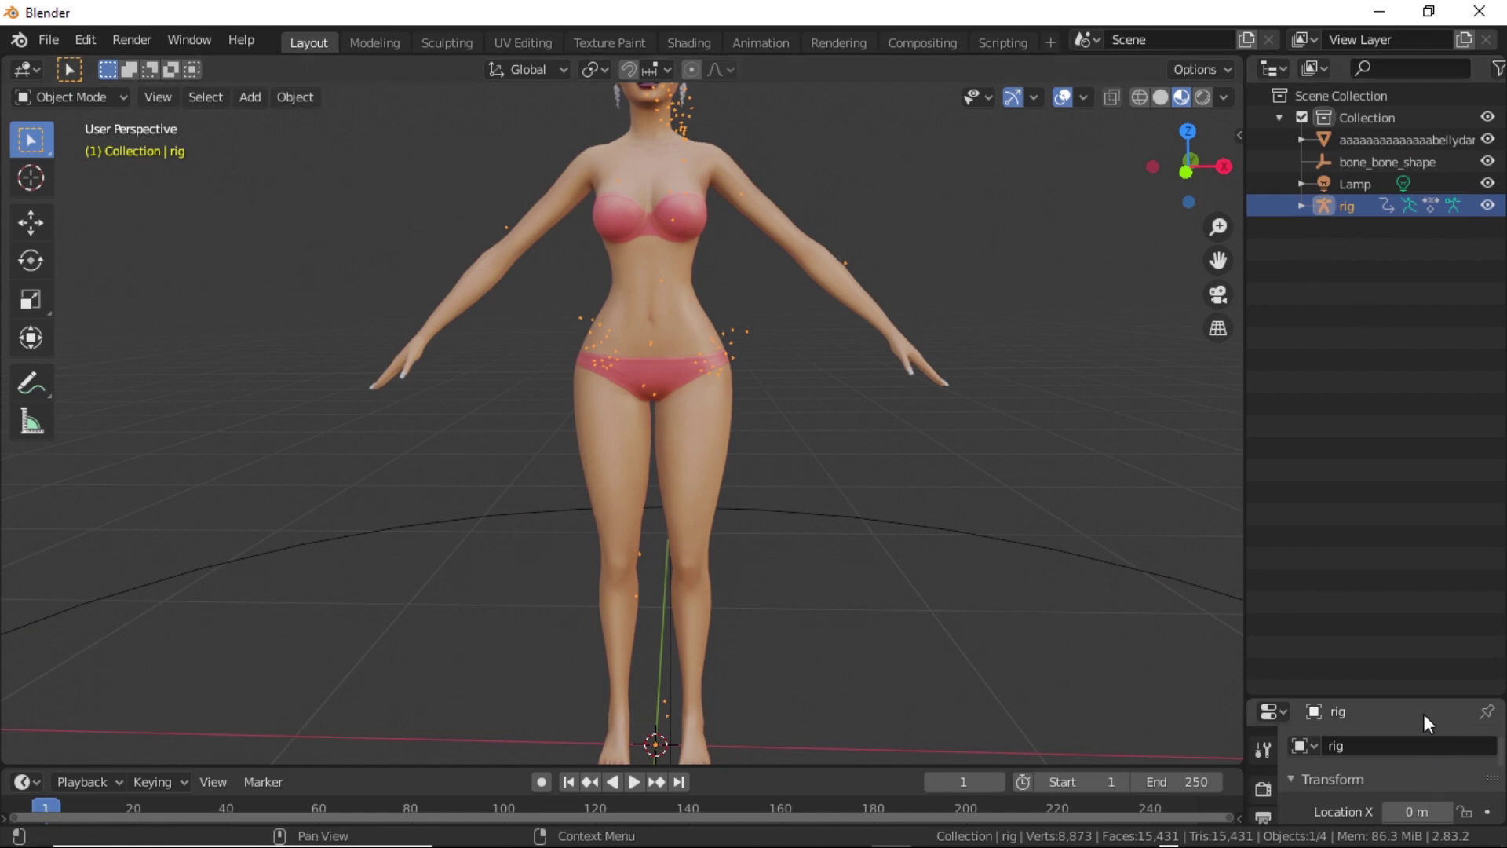
drag(1422, 698, 1426, 353)
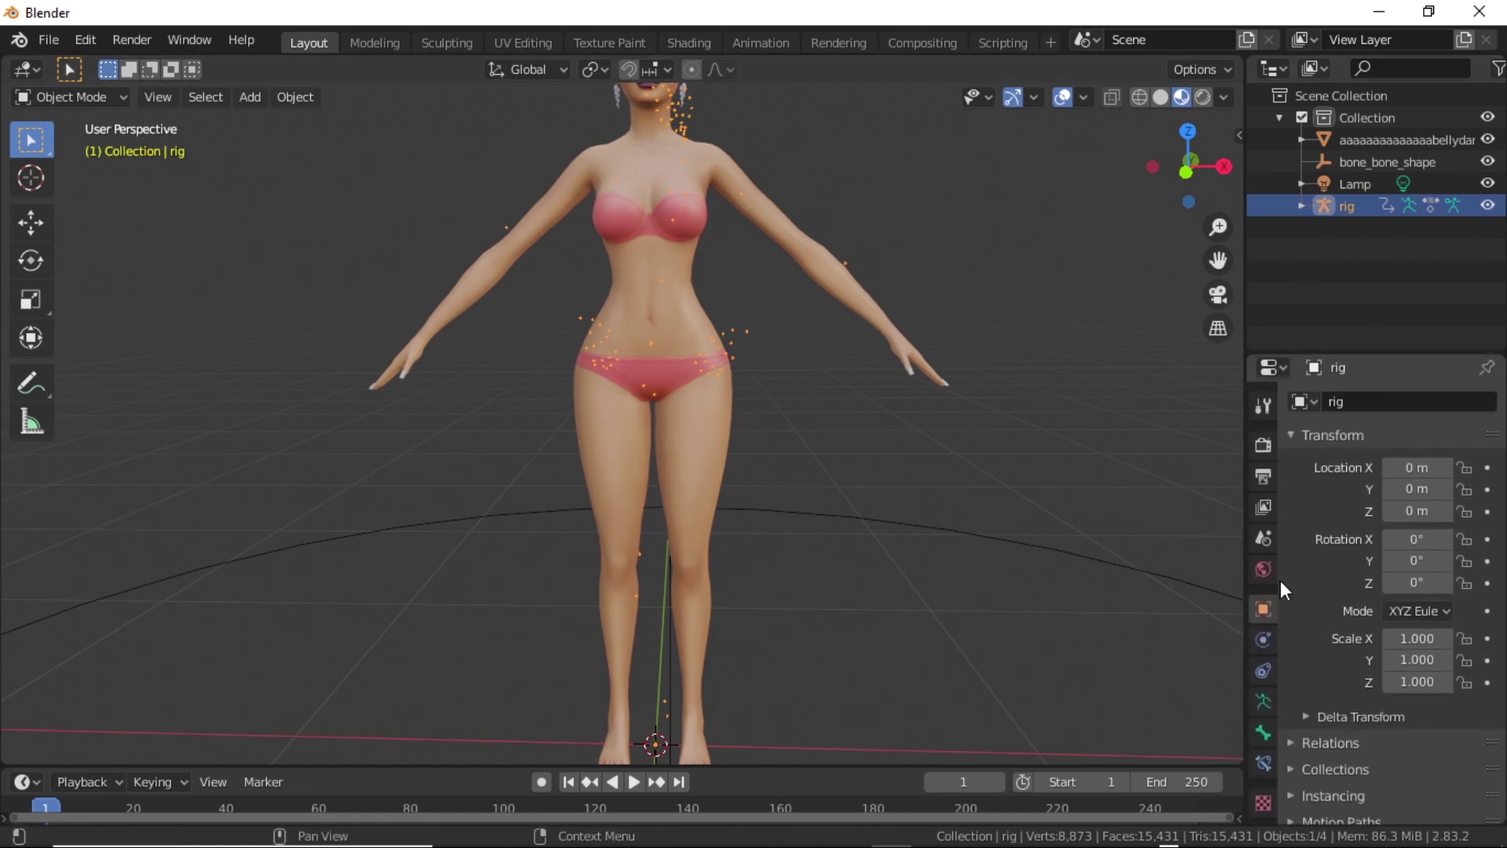
scroll(1260, 707, up, 1)
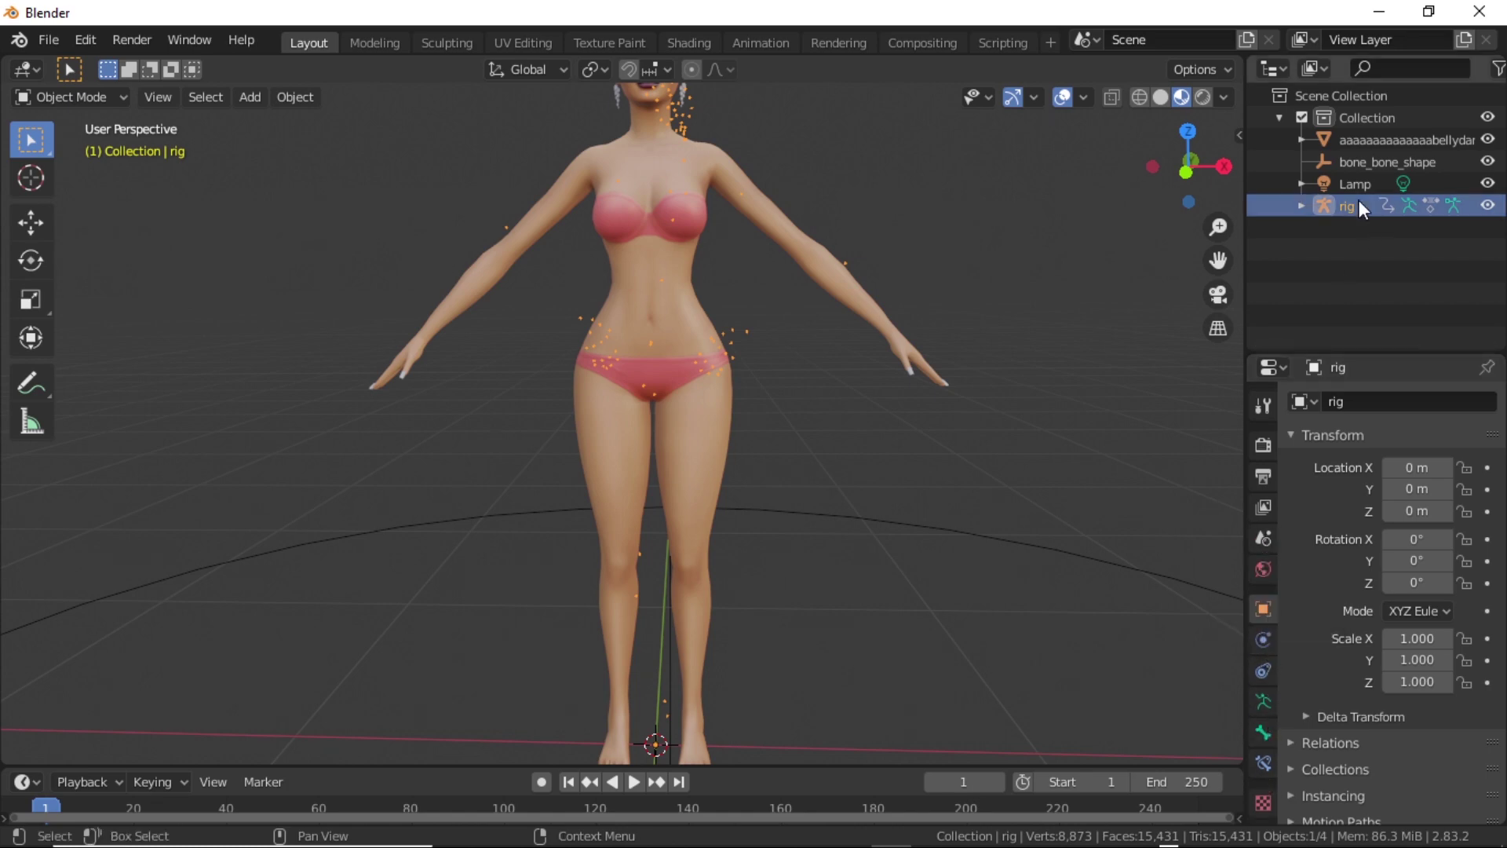
click(760, 214)
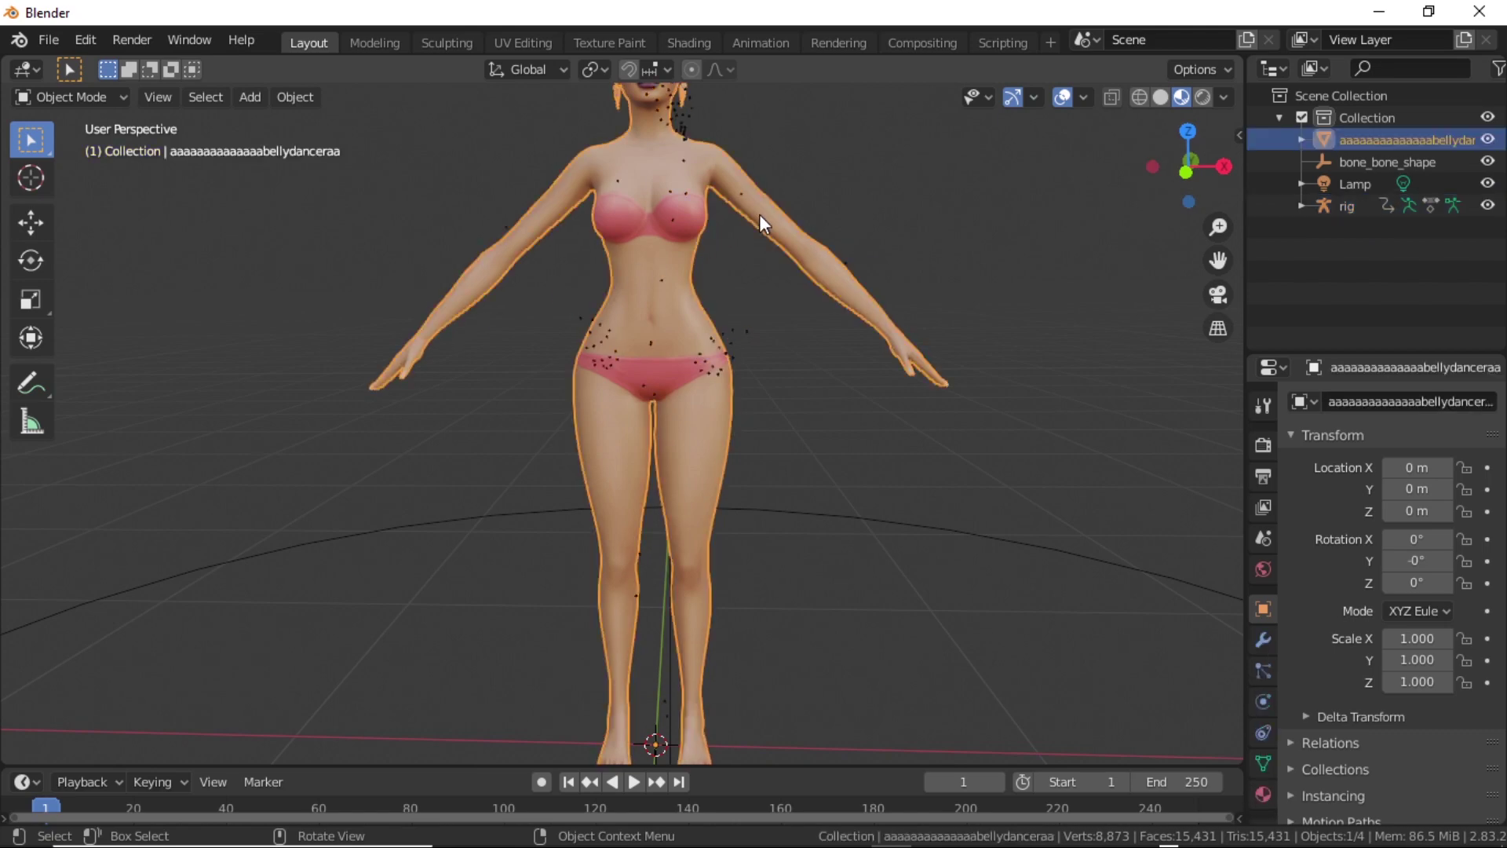
click(1262, 643)
click(1329, 524)
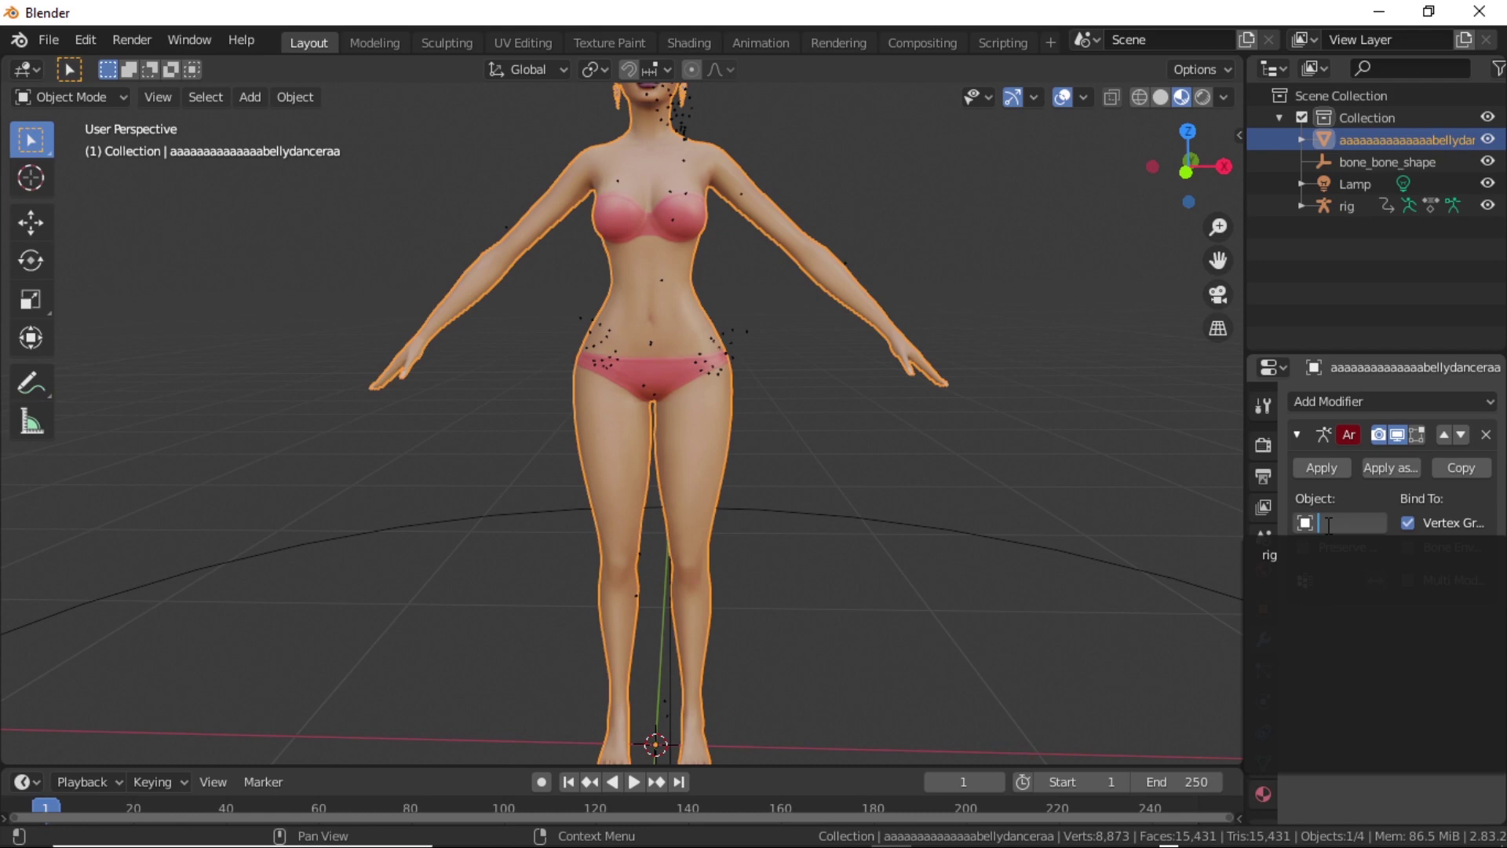
click(1299, 557)
- Play the dance animation, then stop and return to the first frame
scroll(862, 472, down, 3)
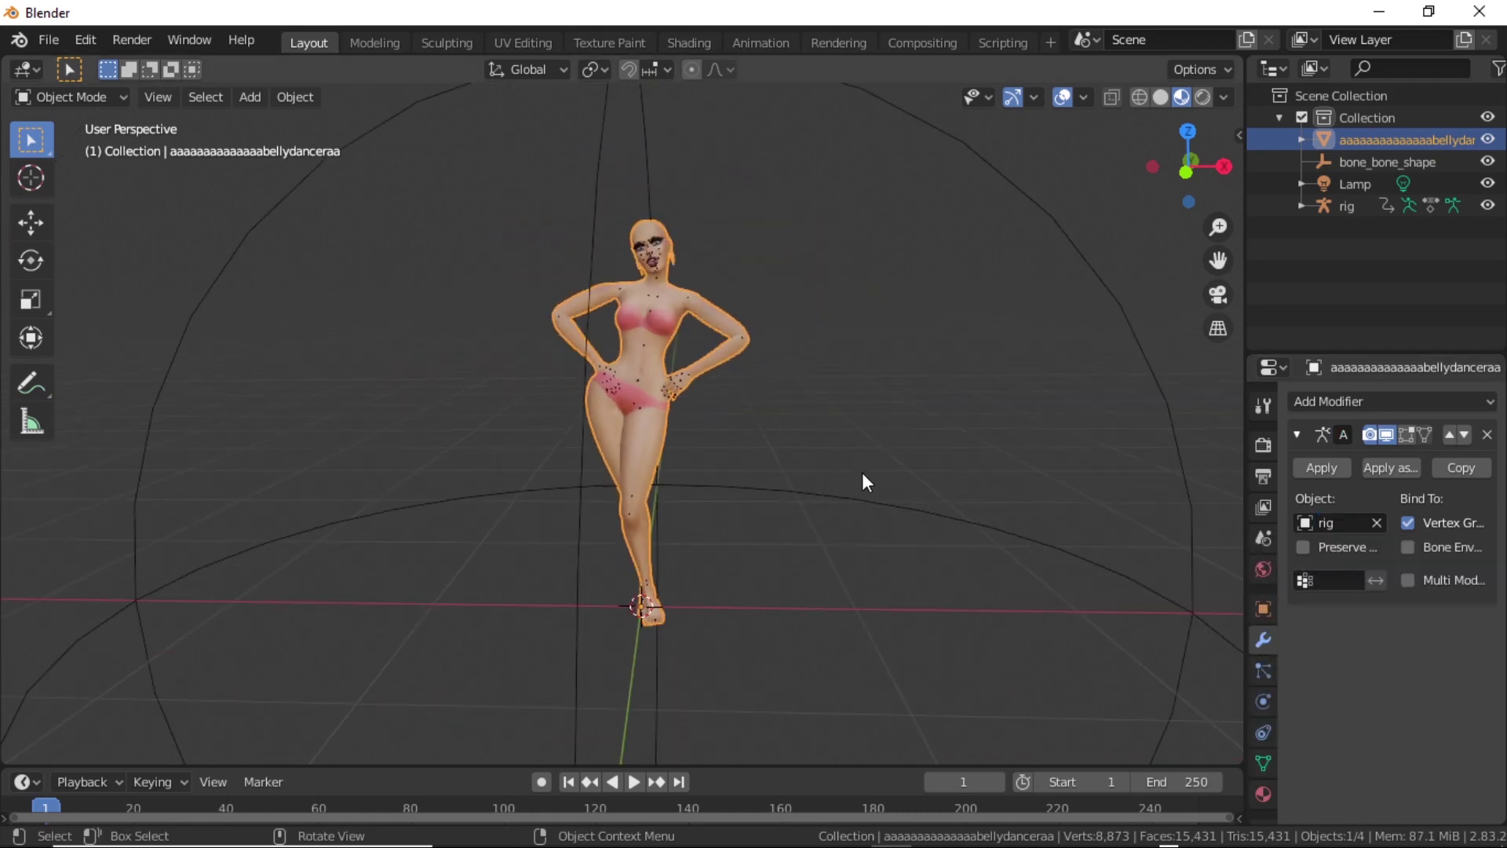
click(632, 782)
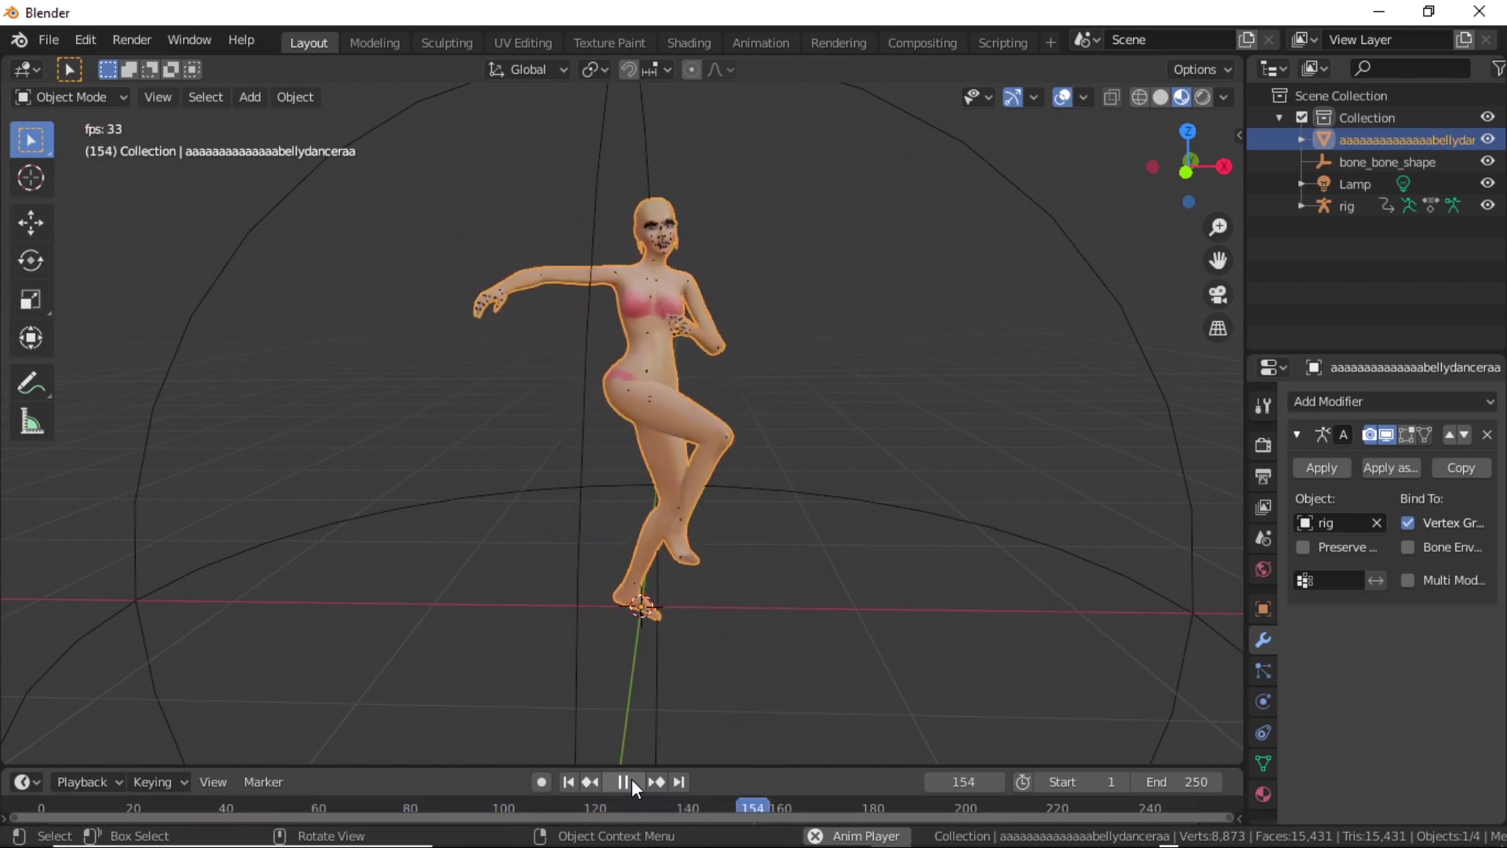
click(631, 779)
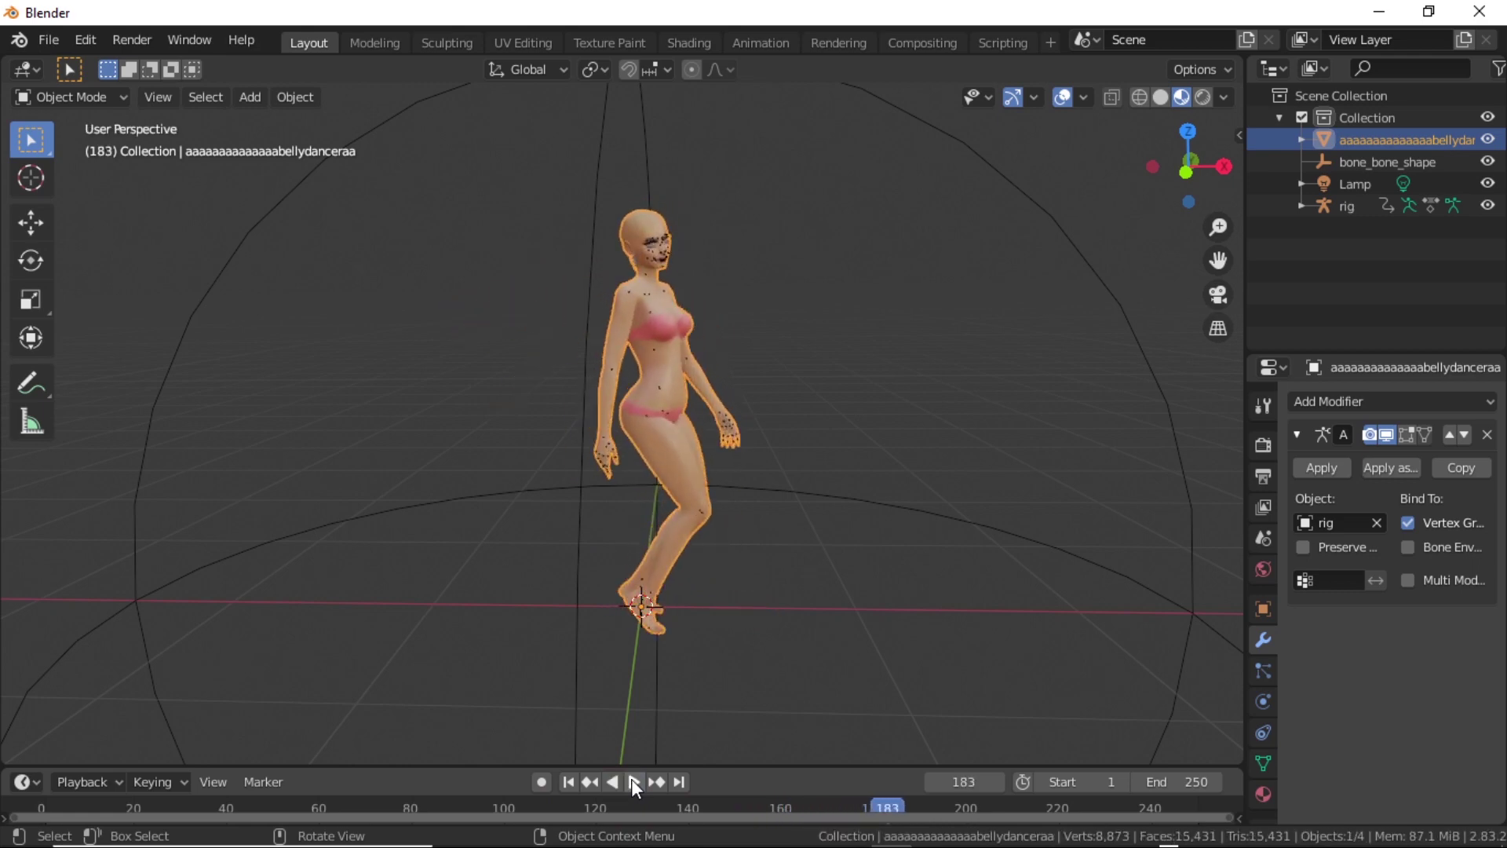
click(568, 781)
scroll(728, 430, up, 3)
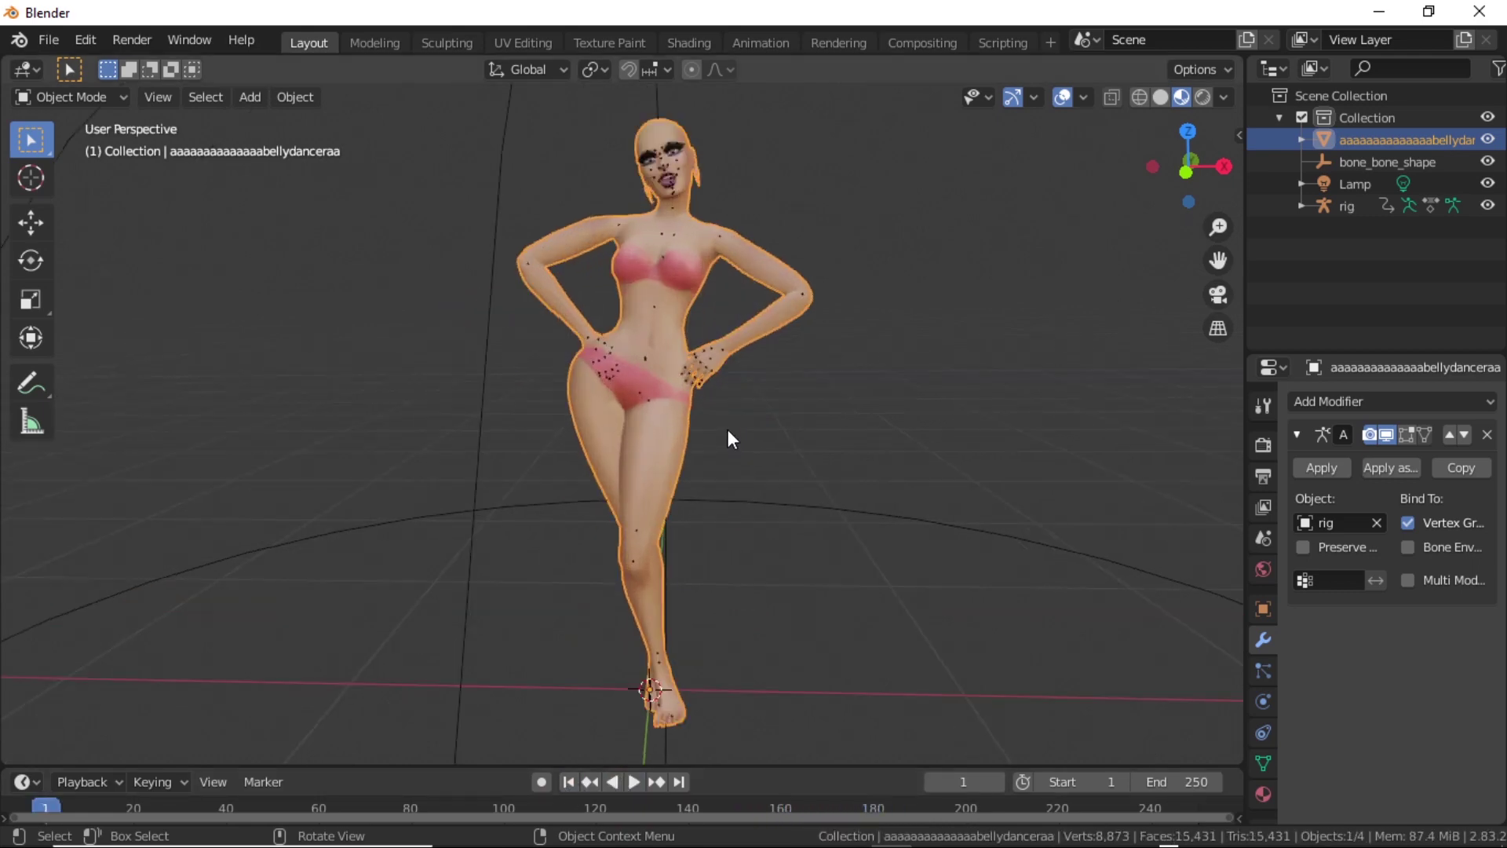
- Switch to the Animation workspace and select the rig to show its keyframes
click(755, 44)
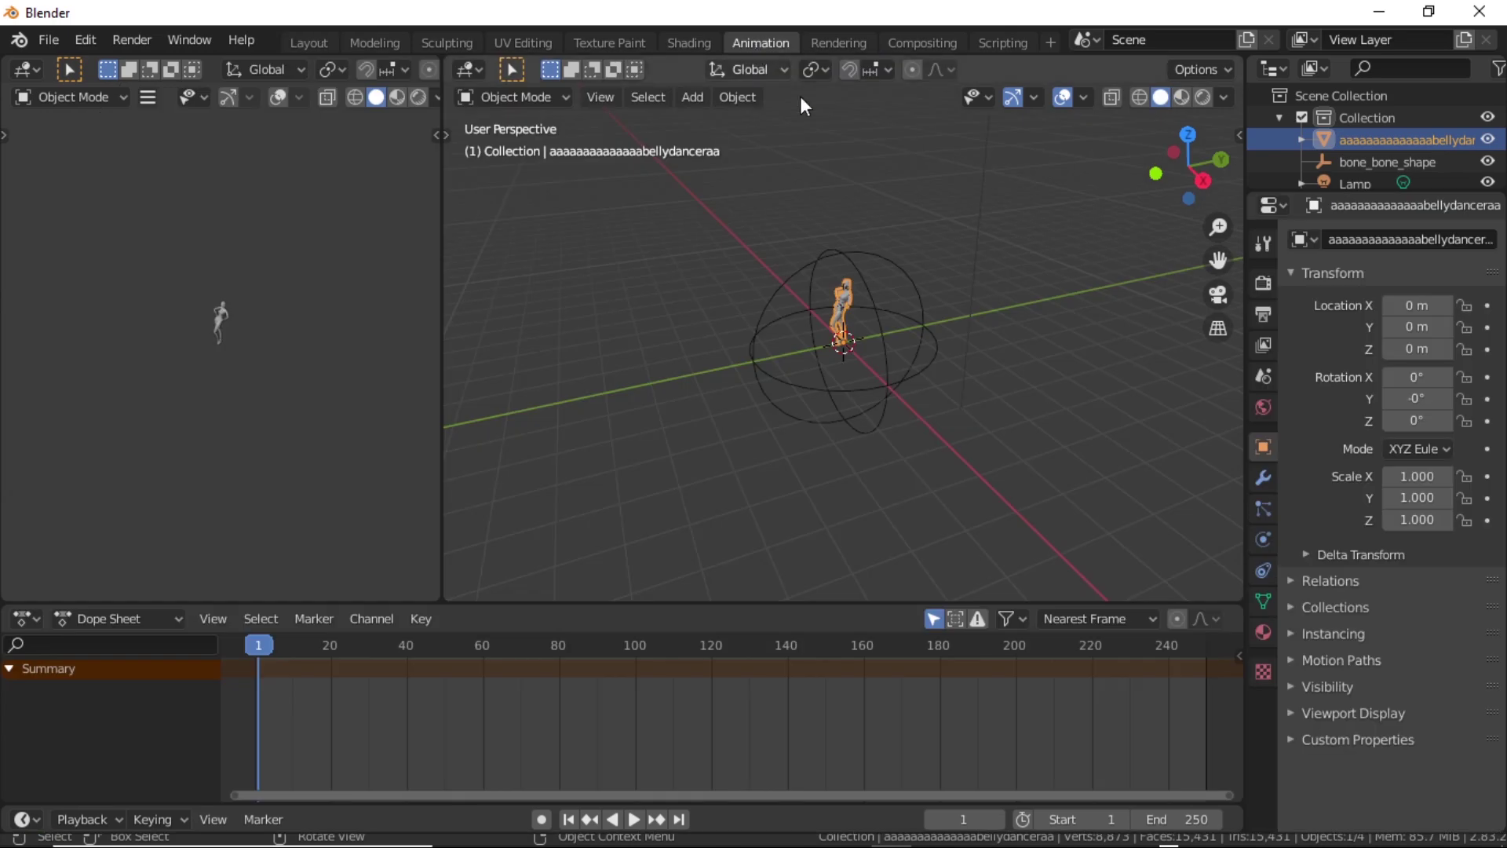
scroll(893, 327, up, 5)
middle_drag(860, 355, 1292, 242)
drag(1214, 259, 1041, 295)
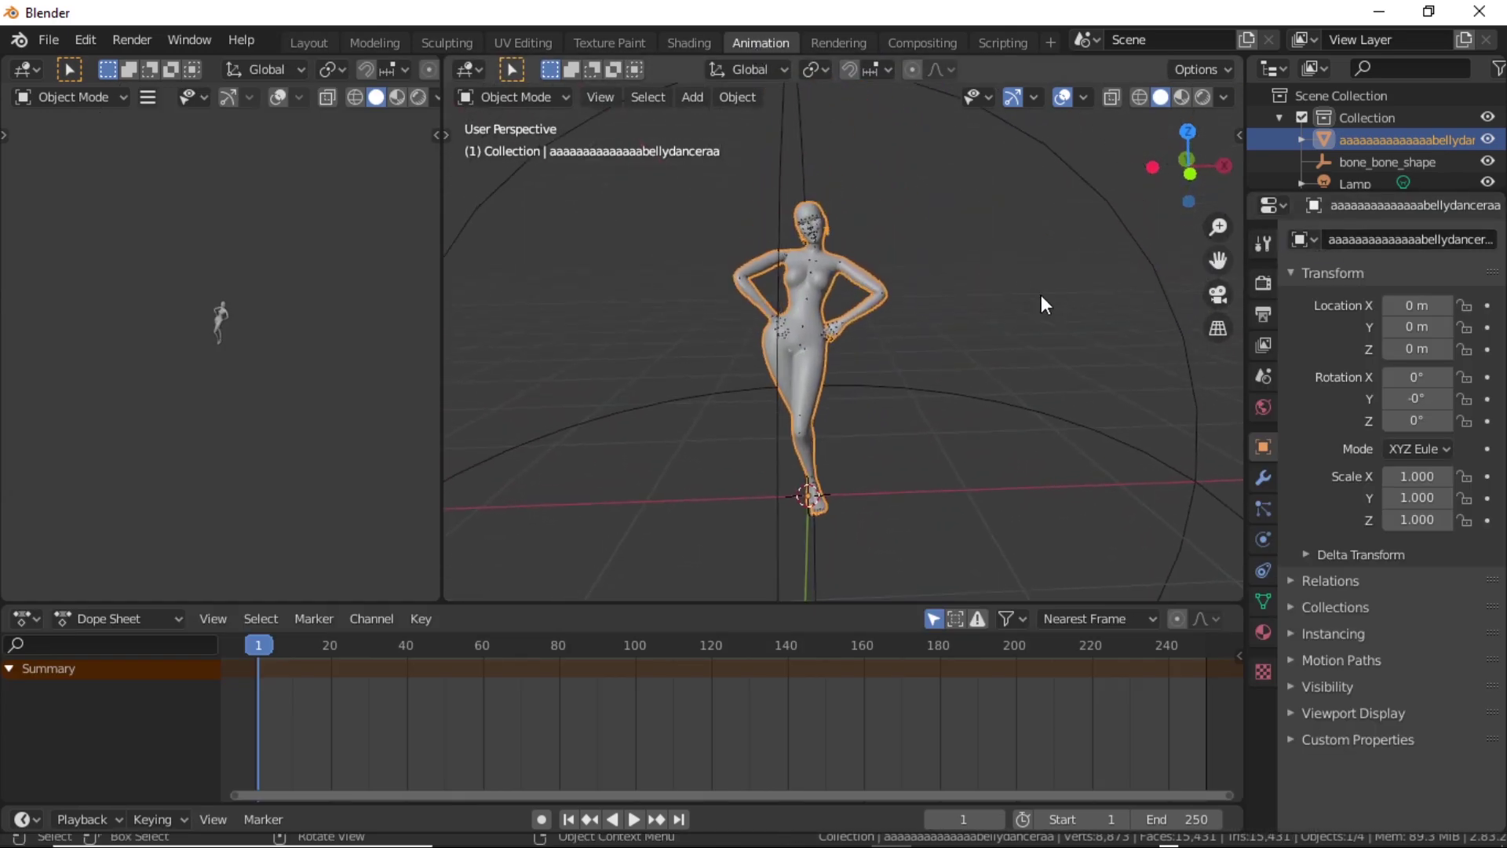
scroll(1037, 292, up, 4)
drag(1213, 251, 802, 168)
click(802, 147)
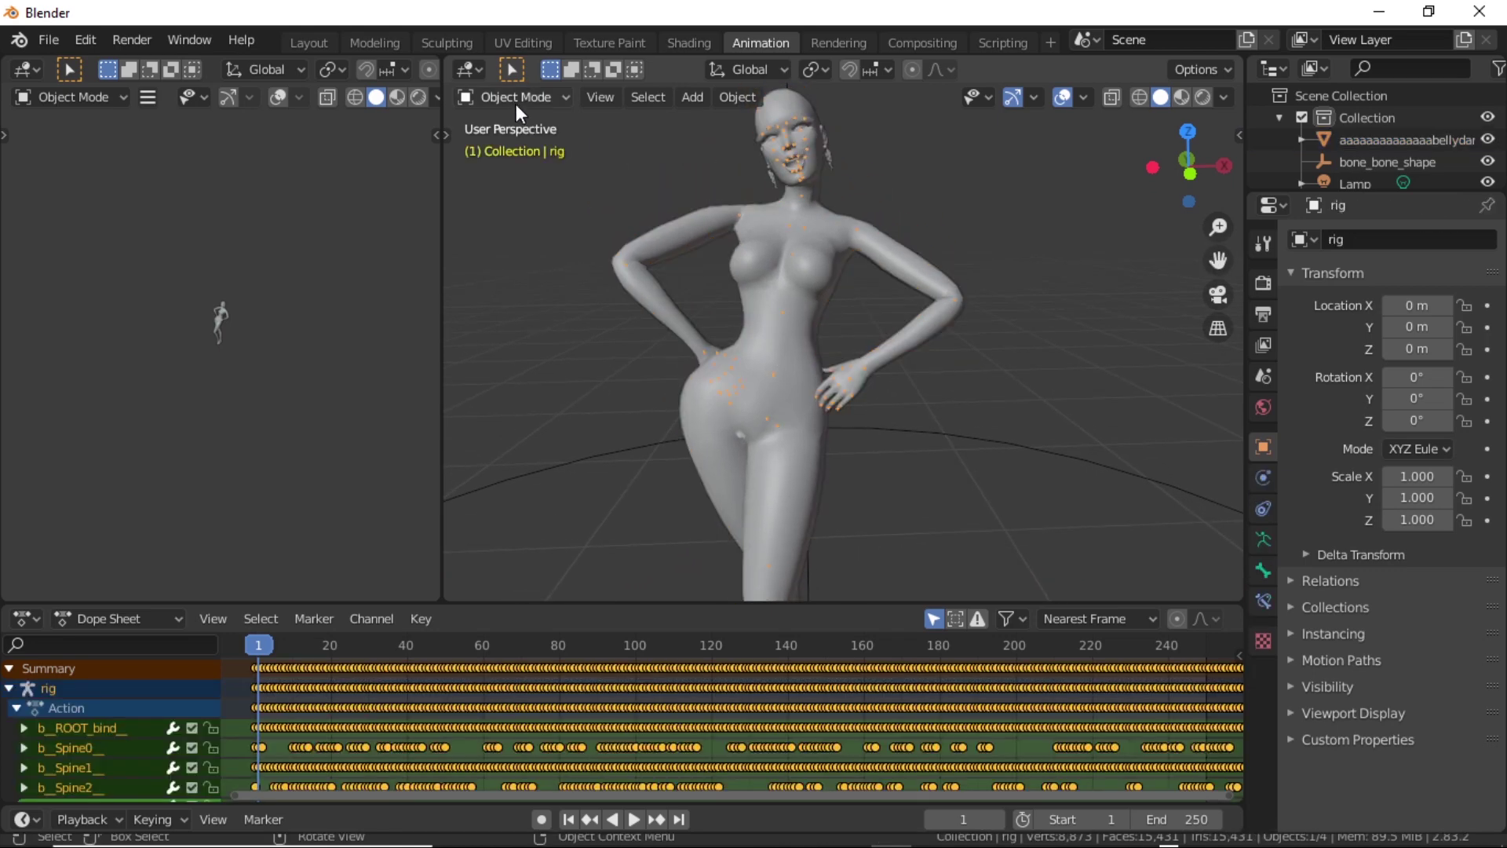
scroll(634, 668, down, 4)
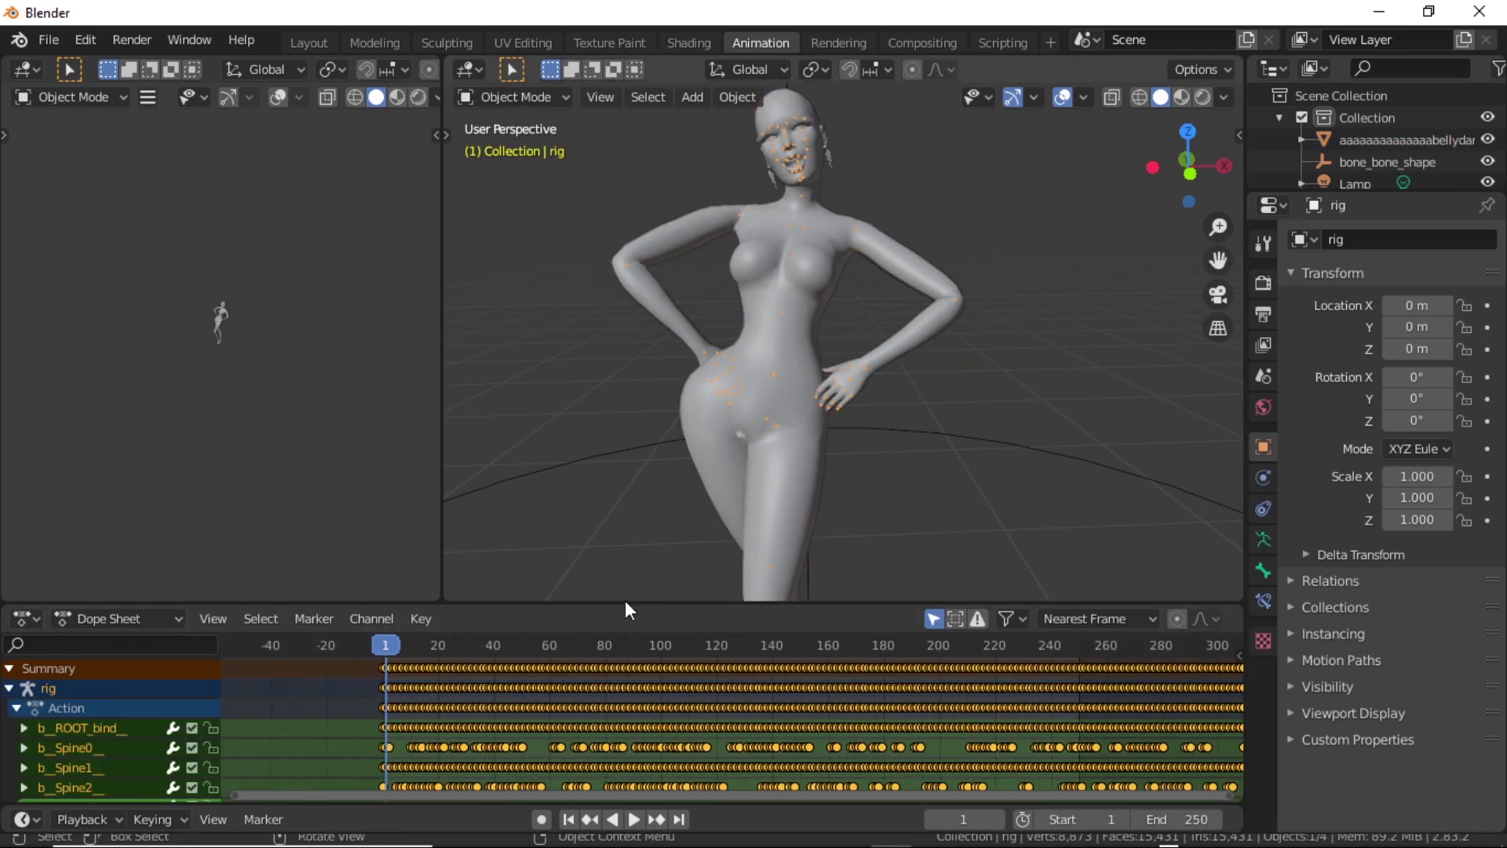
drag(619, 605, 593, 341)
drag(512, 787, 1034, 590)
click(927, 380)
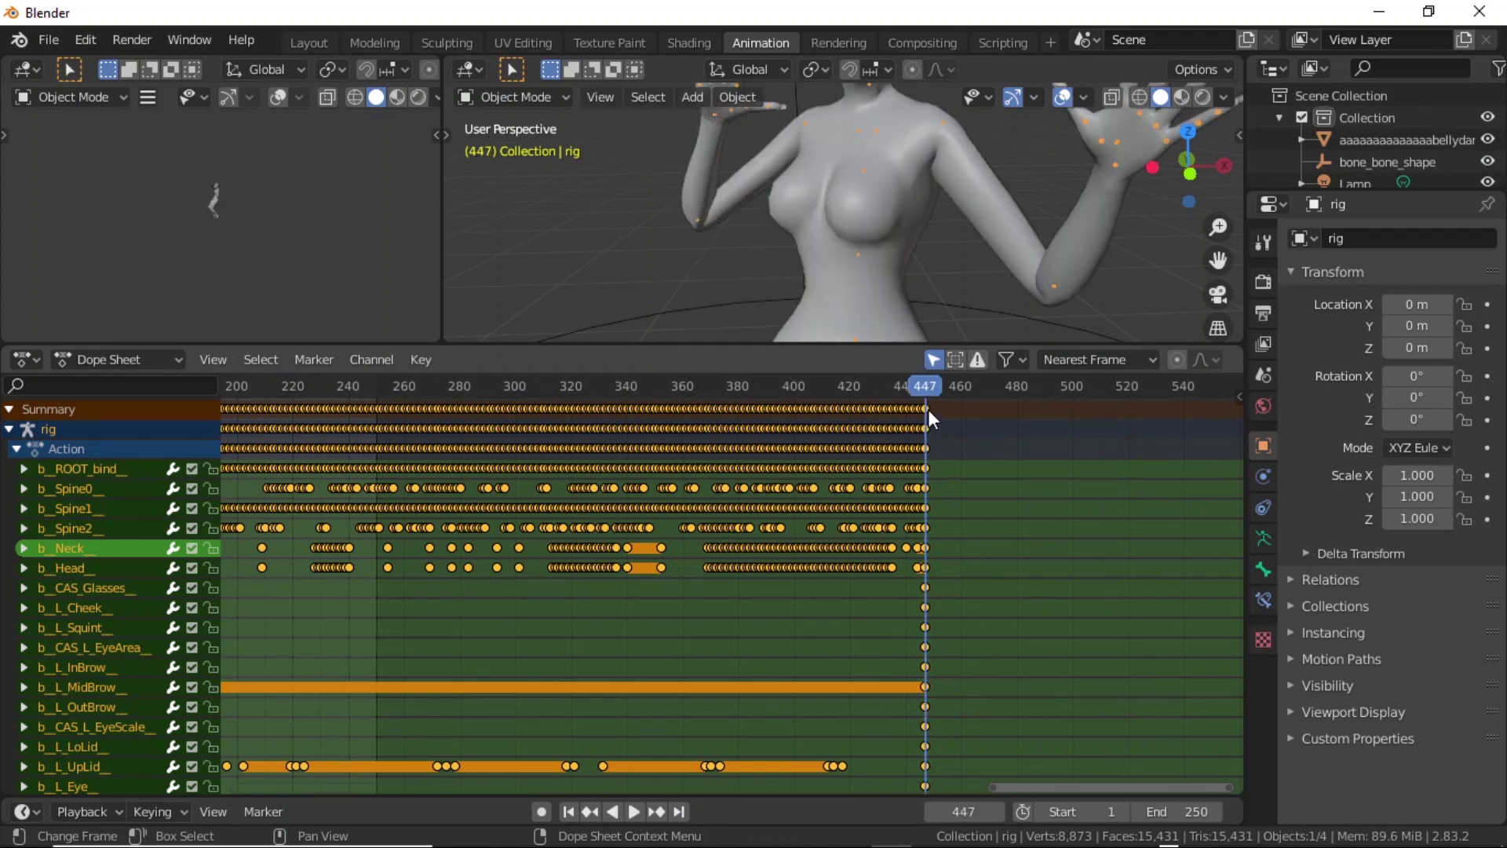
- Set the scene's end frame to 457
click(1180, 811)
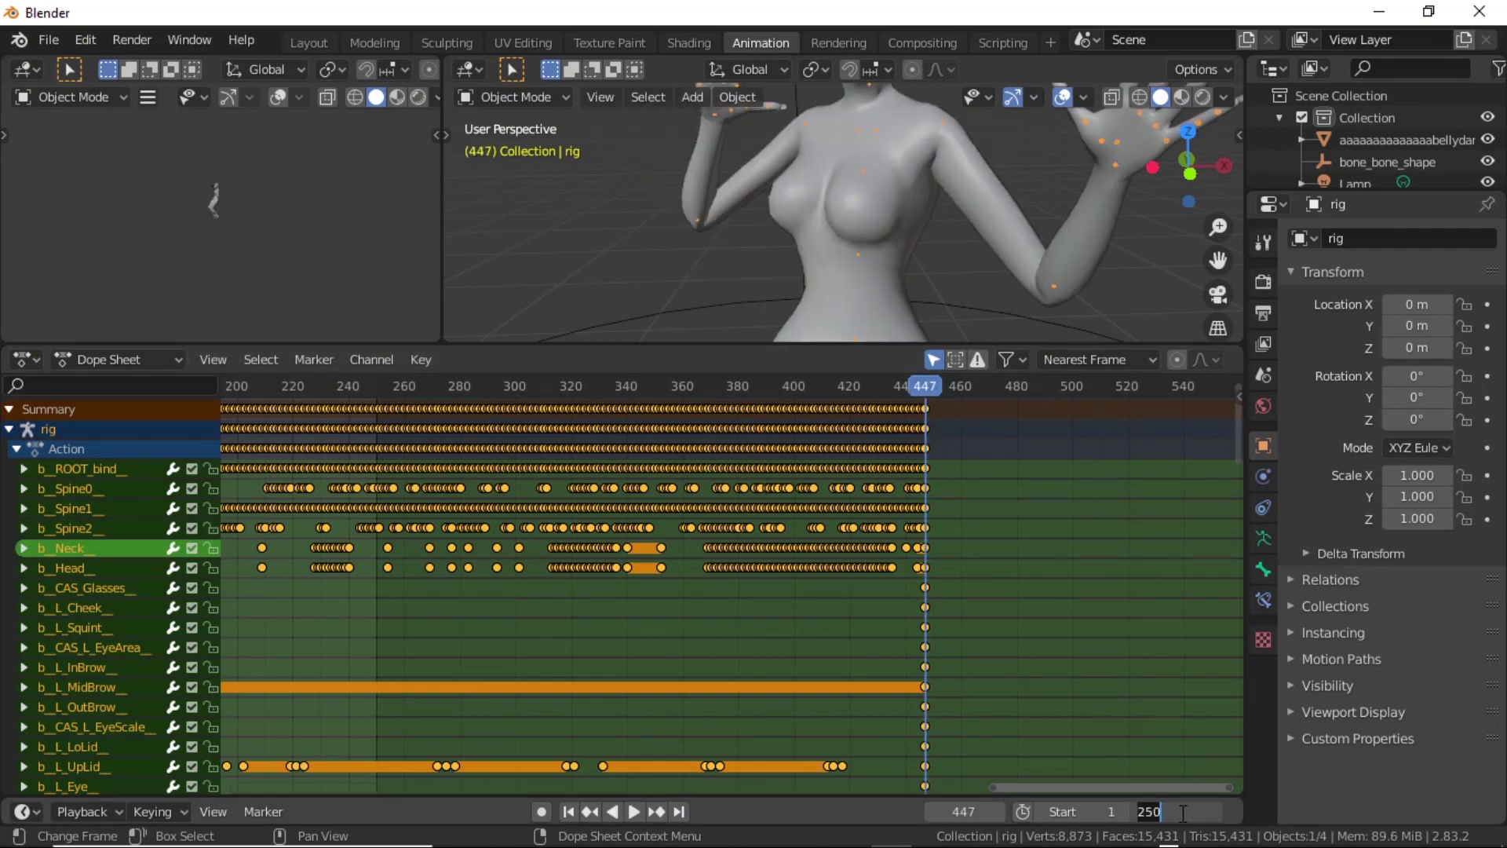
text(447)
key(Return)
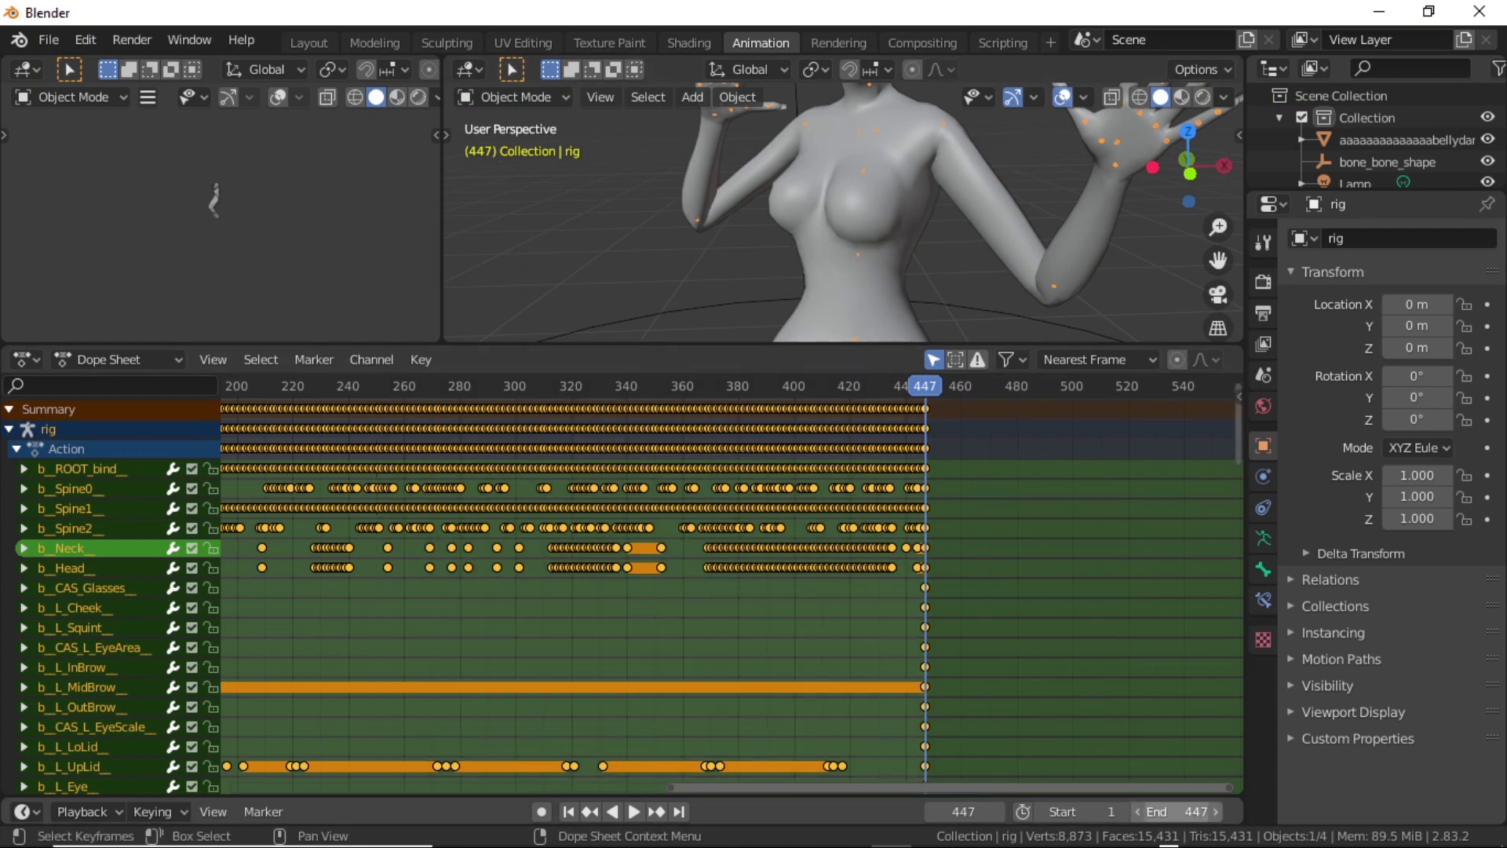
click(1202, 819)
text(45)
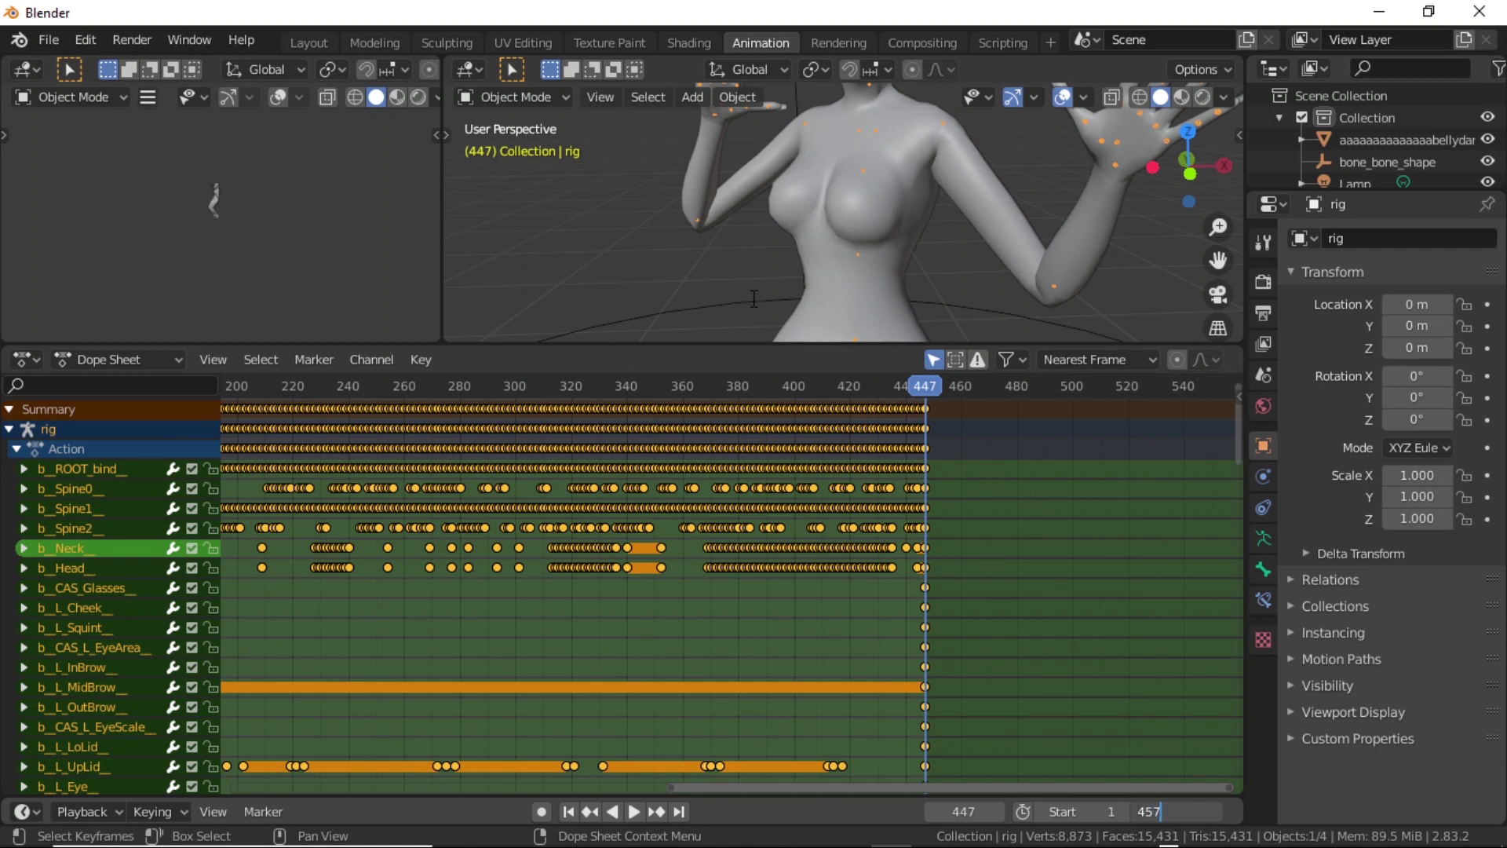
key(Return)
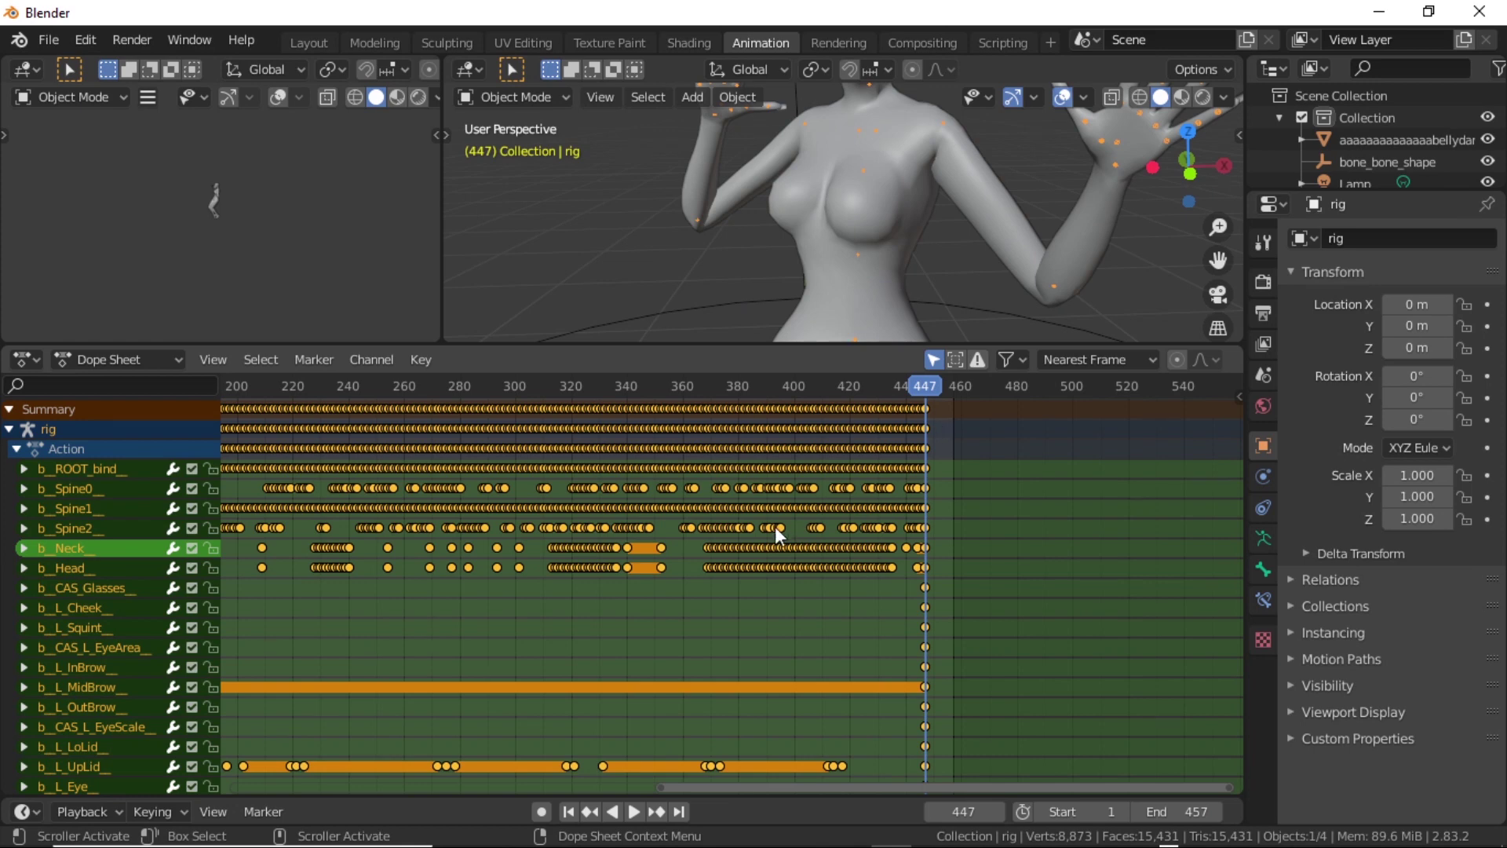
- Put the rig in Pose Mode and select all its keyframes
click(536, 97)
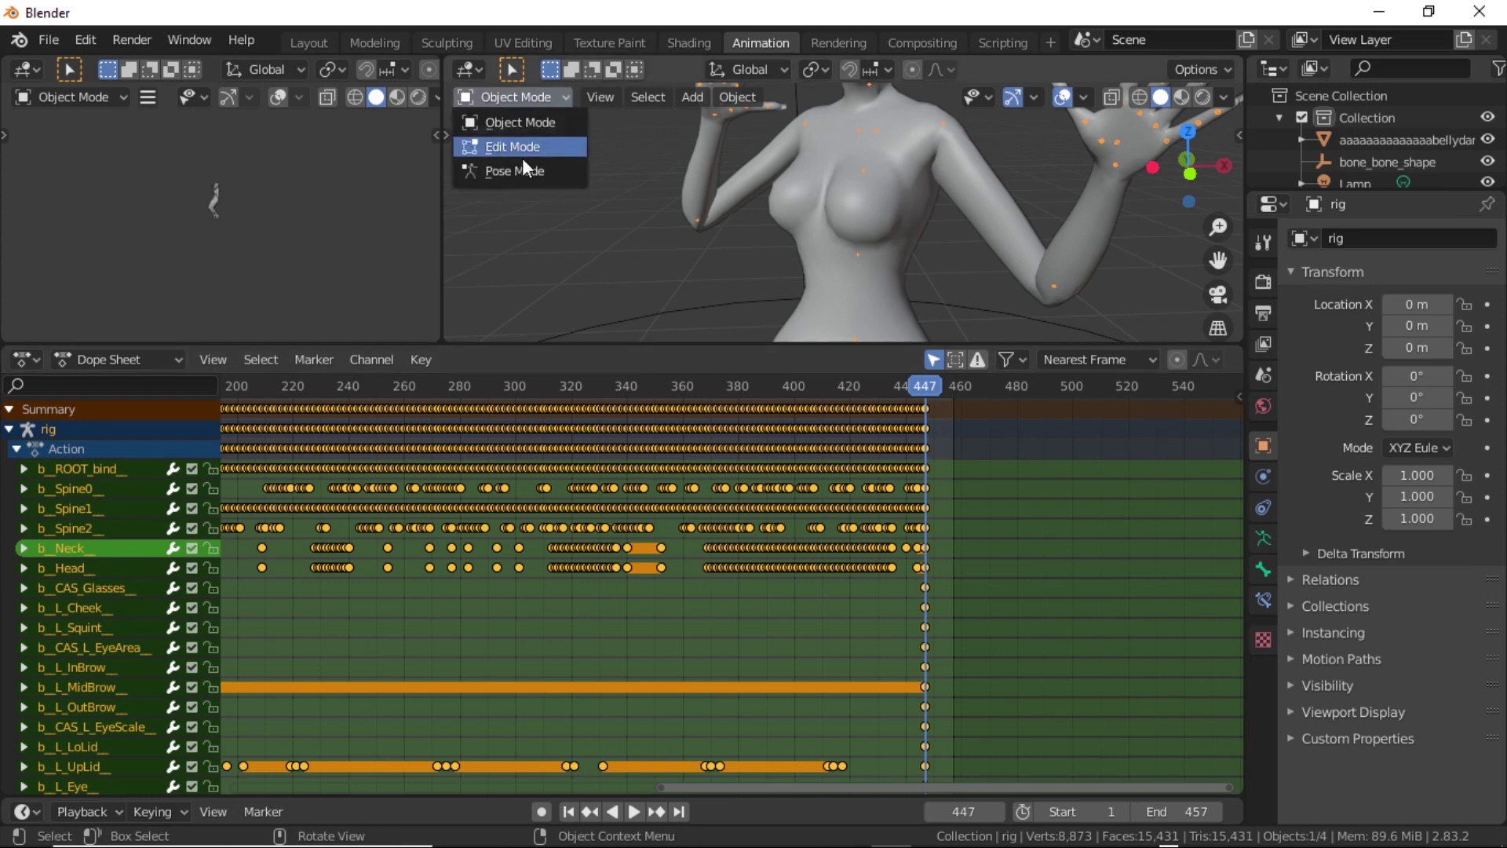
click(515, 178)
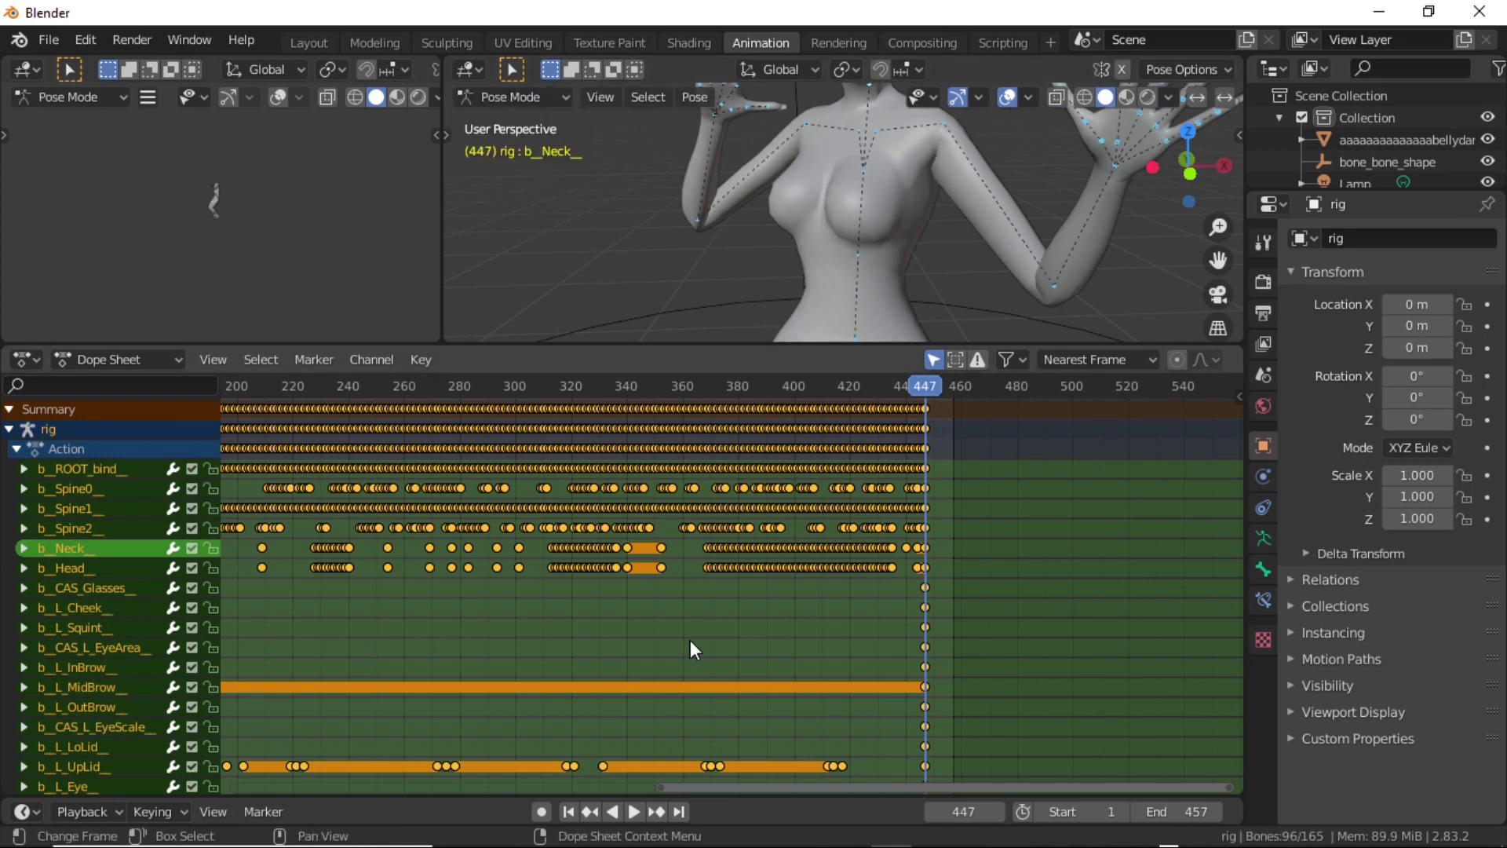
scroll(690, 639, down, 5)
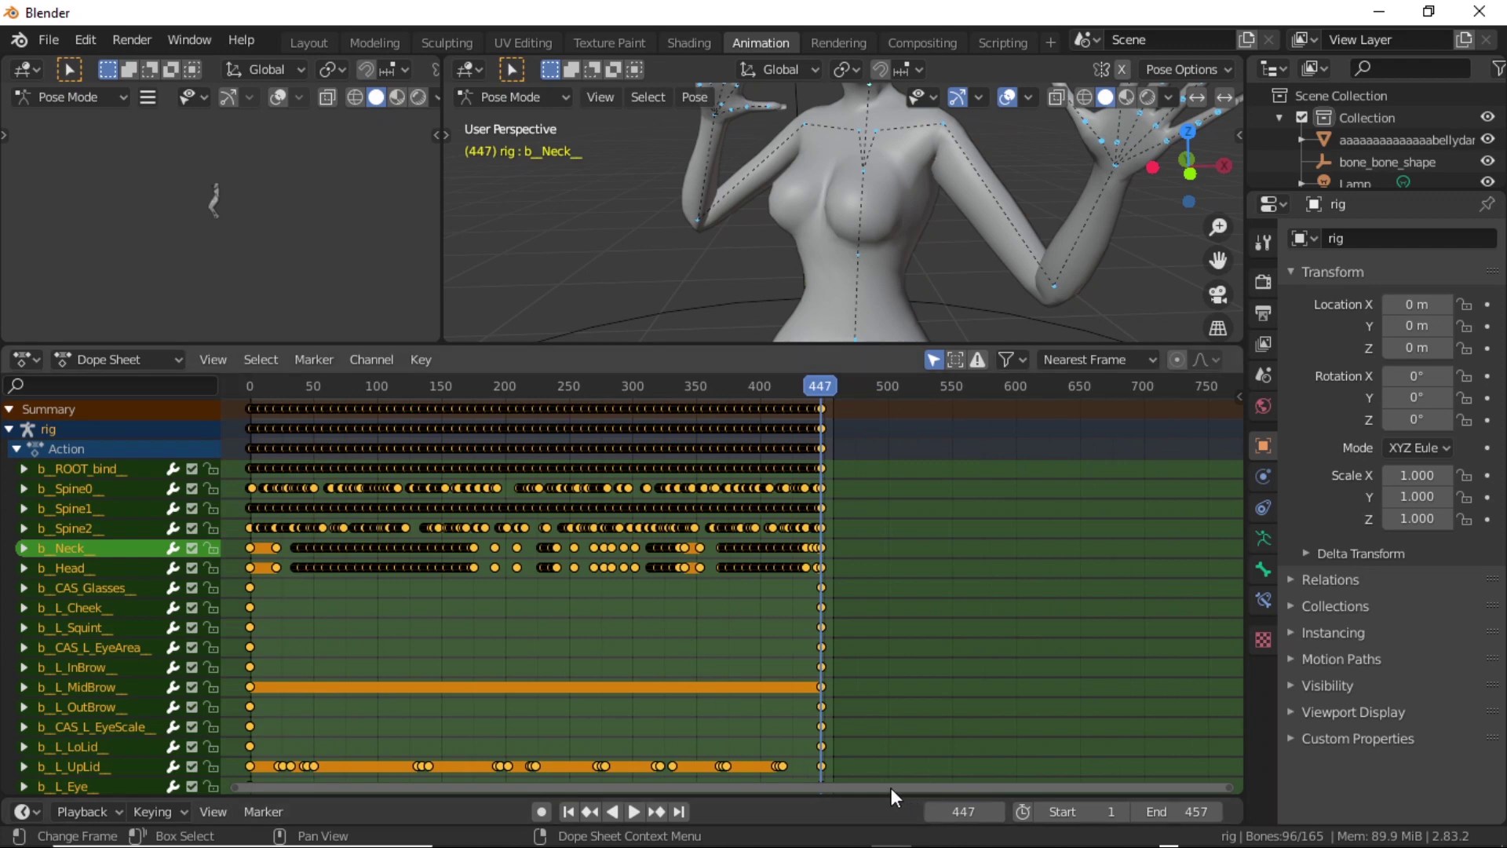
drag(892, 788, 859, 751)
mouse_move(1240, 433)
mouse_down()
mouse_move(1218, 774)
mouse_move(1245, 428)
mouse_up()
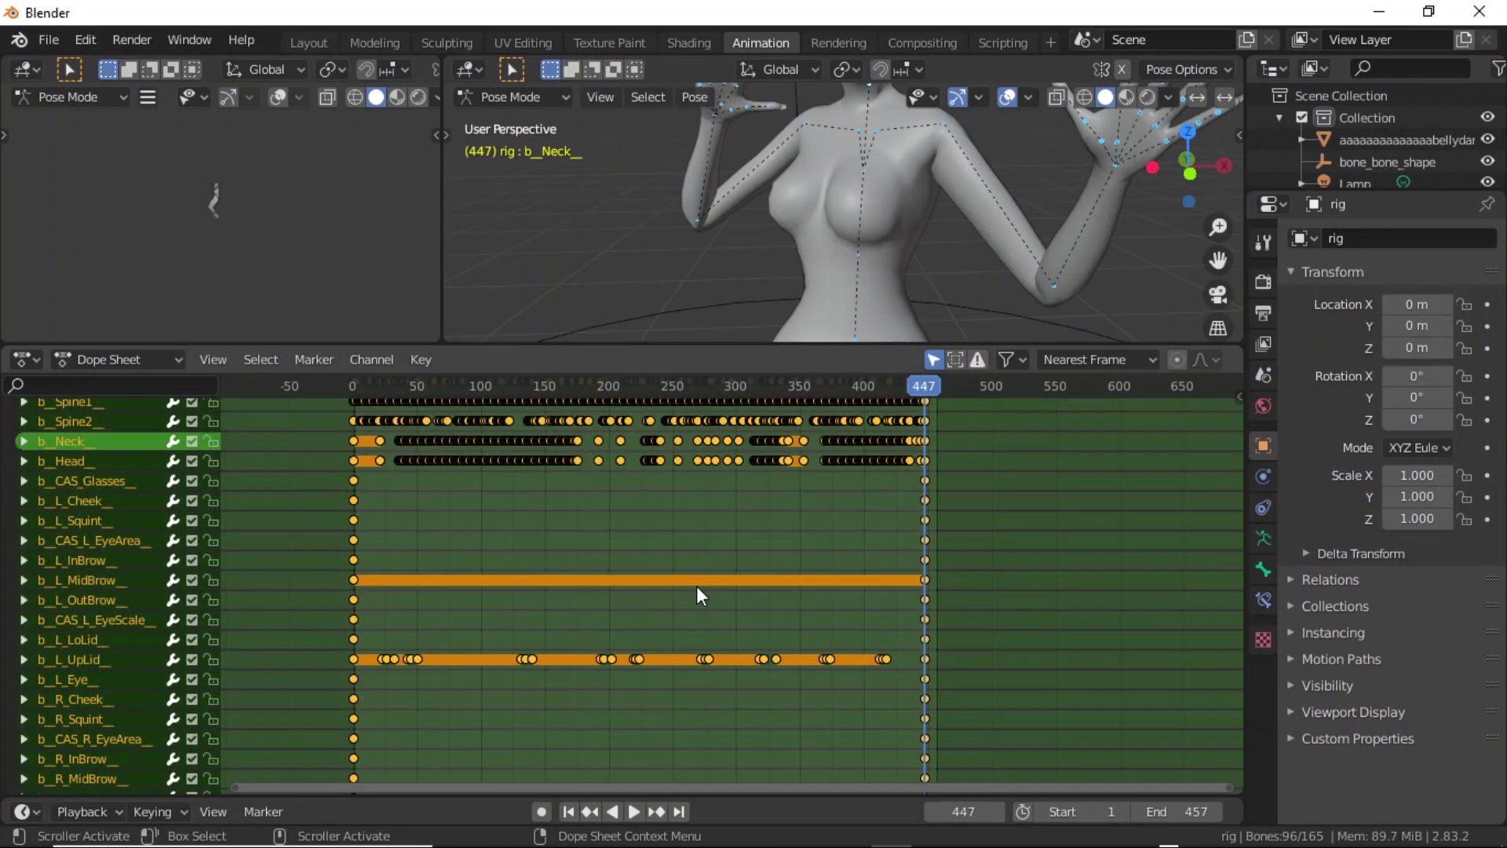
click(712, 534)
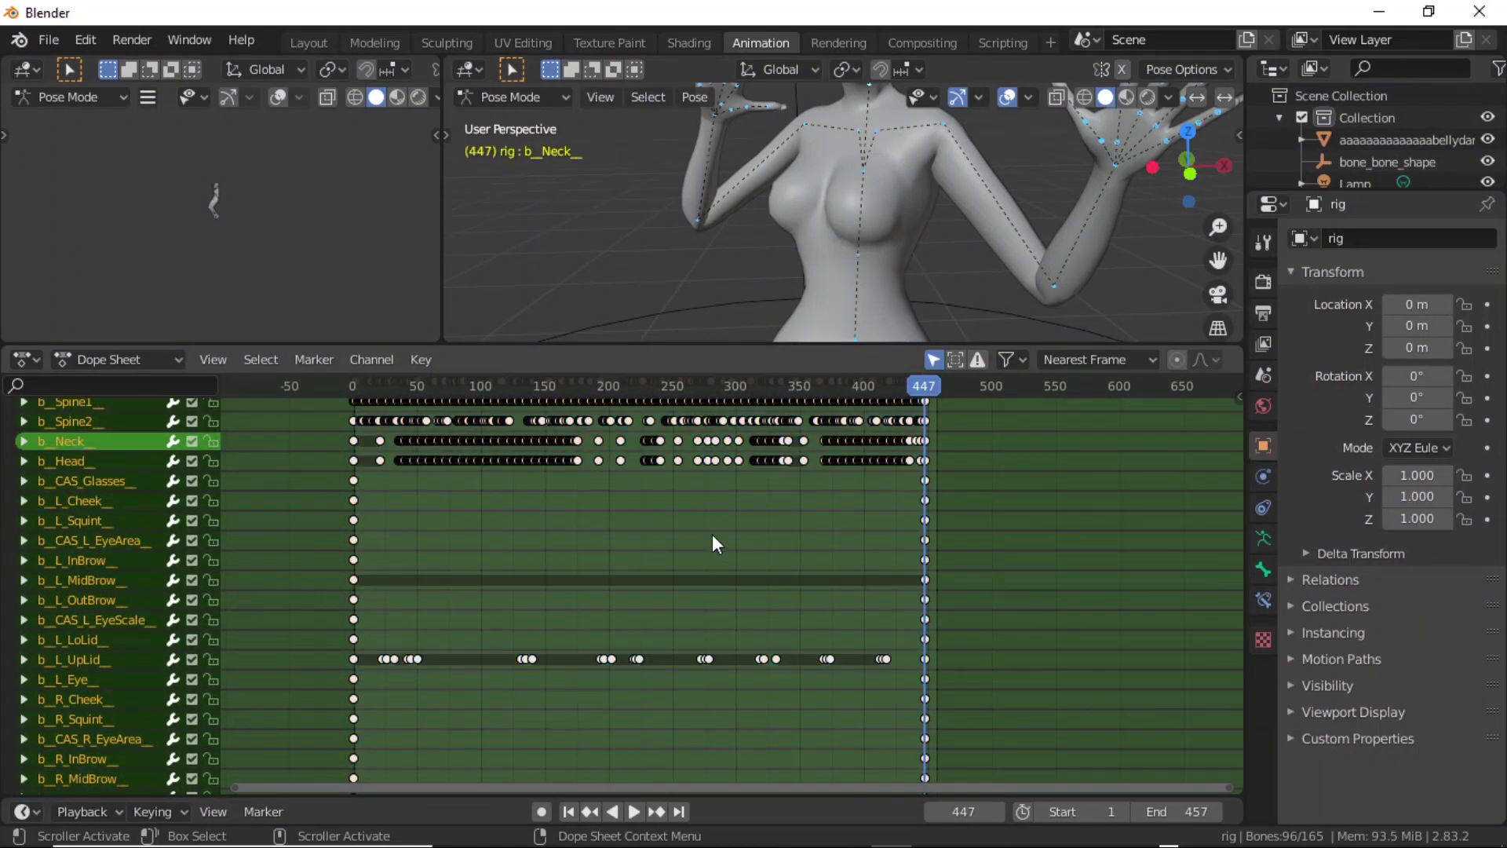
key(a)
scroll(737, 515, up, 3)
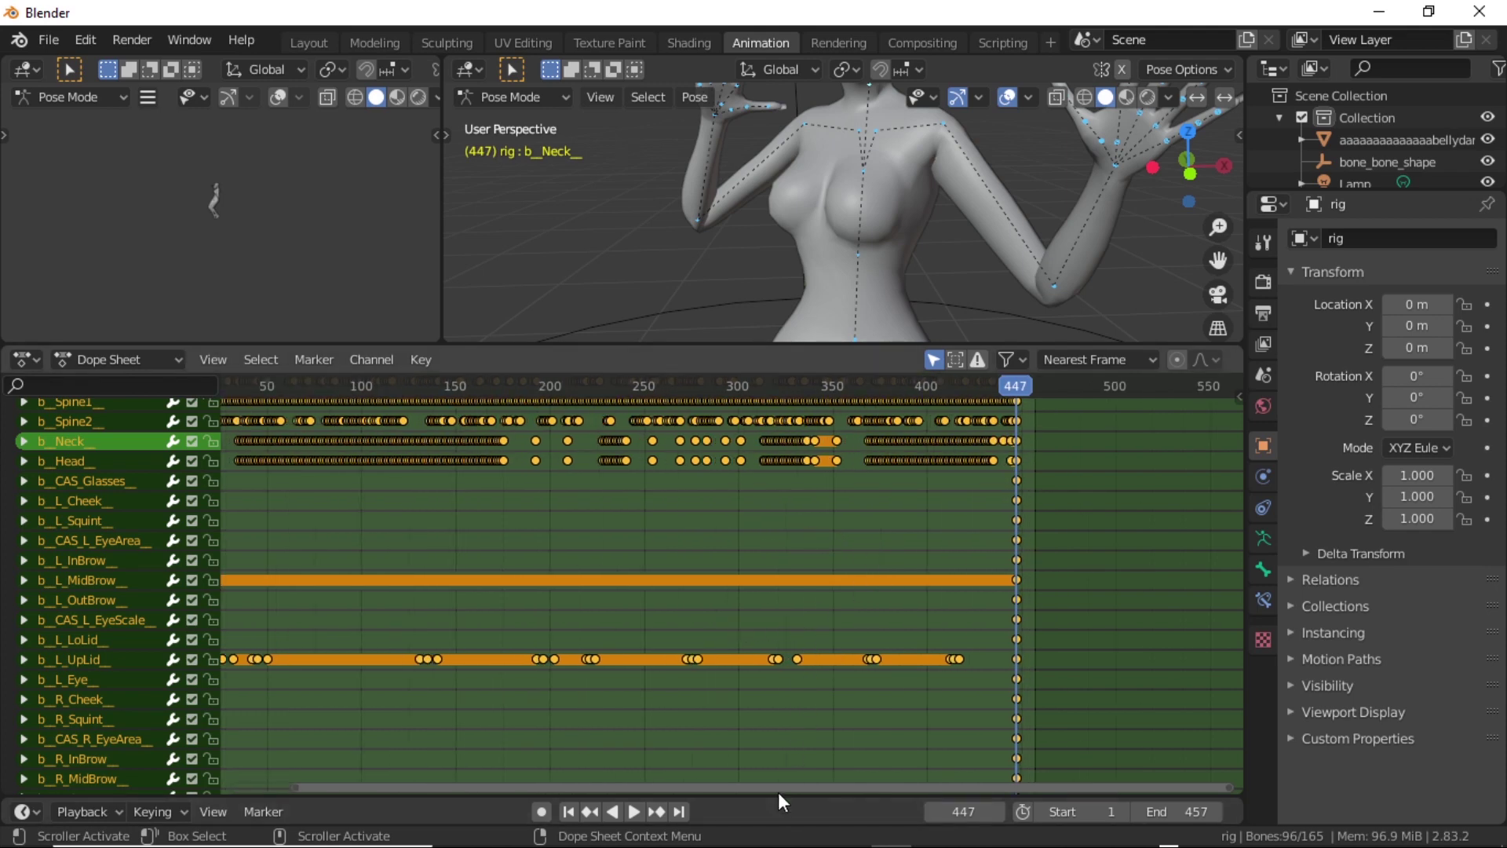
drag(778, 788, 1003, 796)
scroll(811, 615, up, 10)
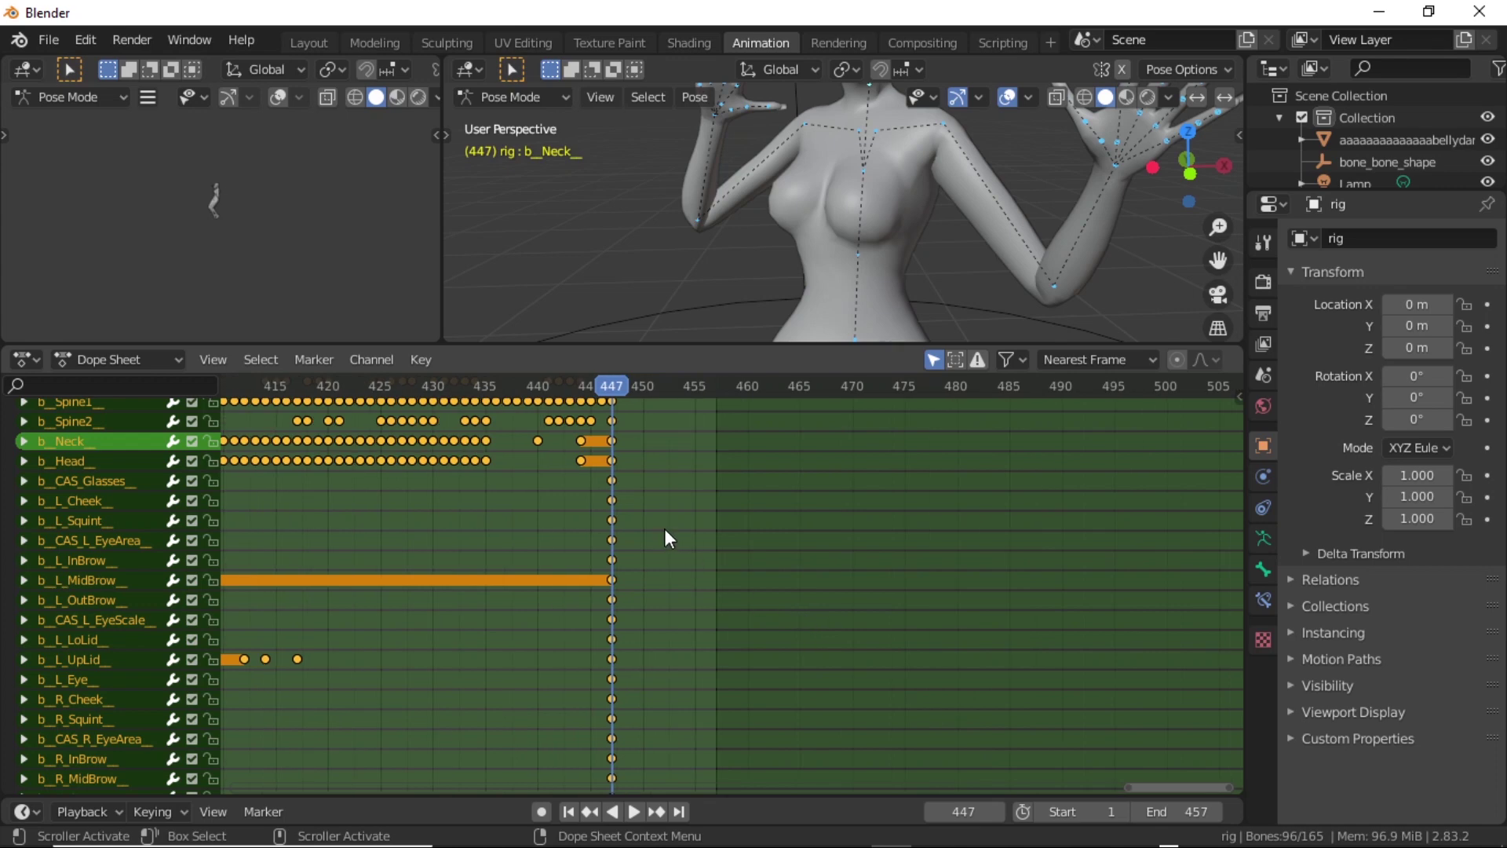
- Move all keyframes 10 frames later, check the ending at frame 457, and return to frame 1
key(g)
drag(701, 527, 767, 539)
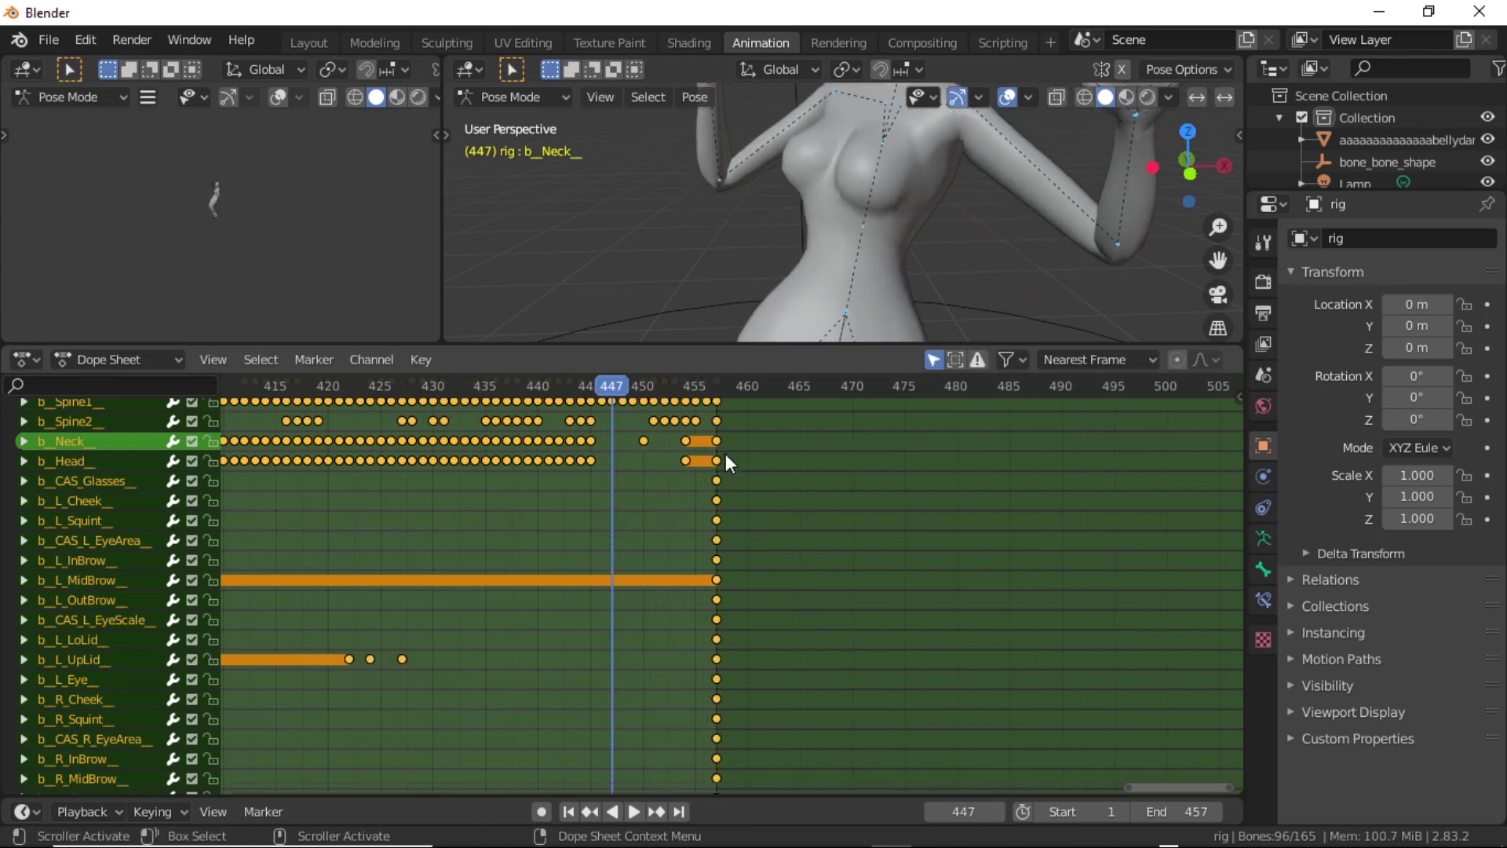
drag(620, 382, 716, 399)
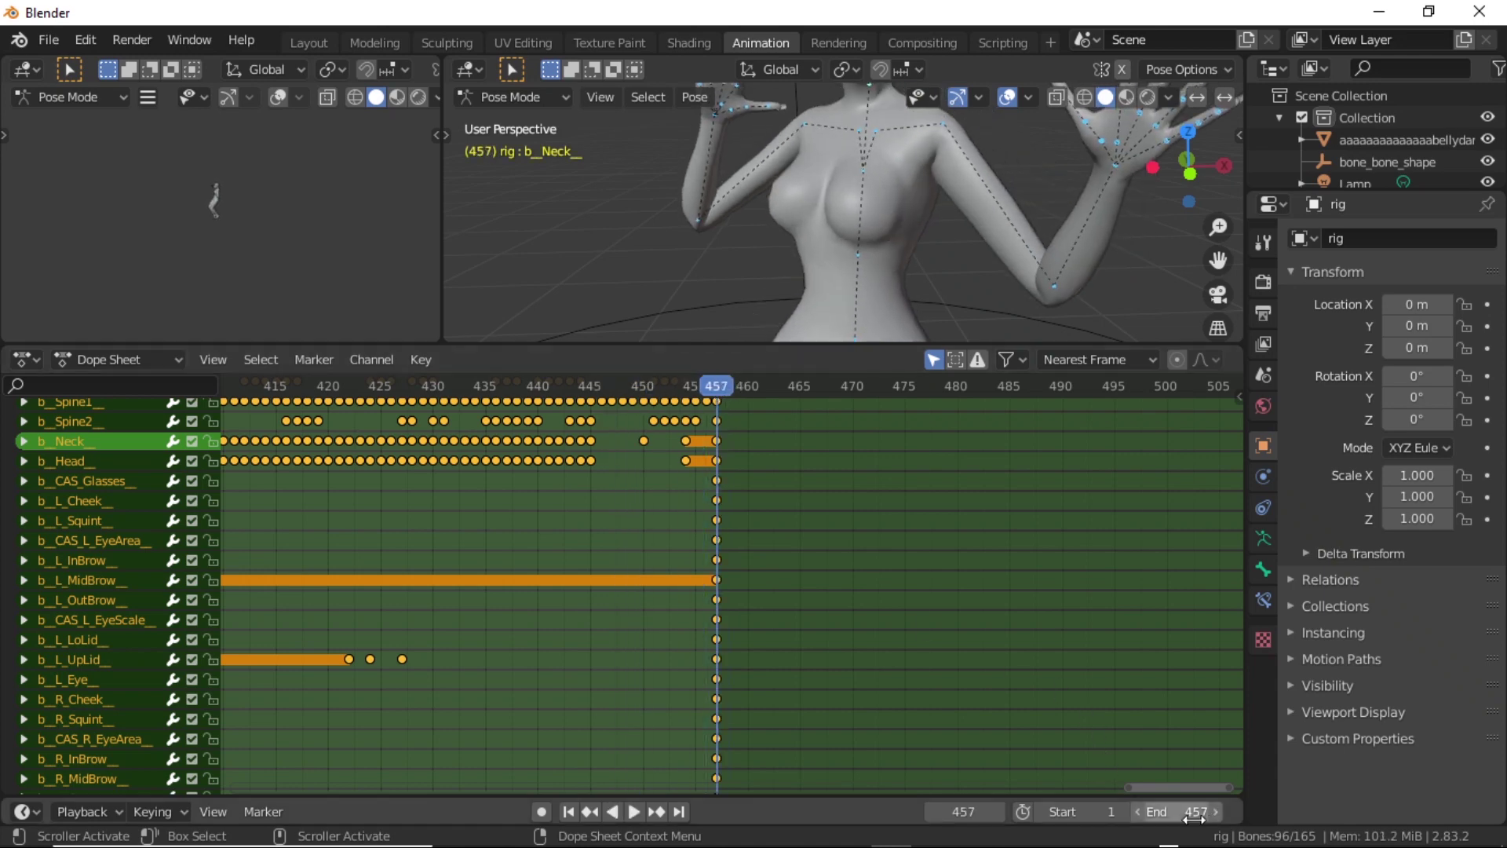
drag(1184, 785, 328, 743)
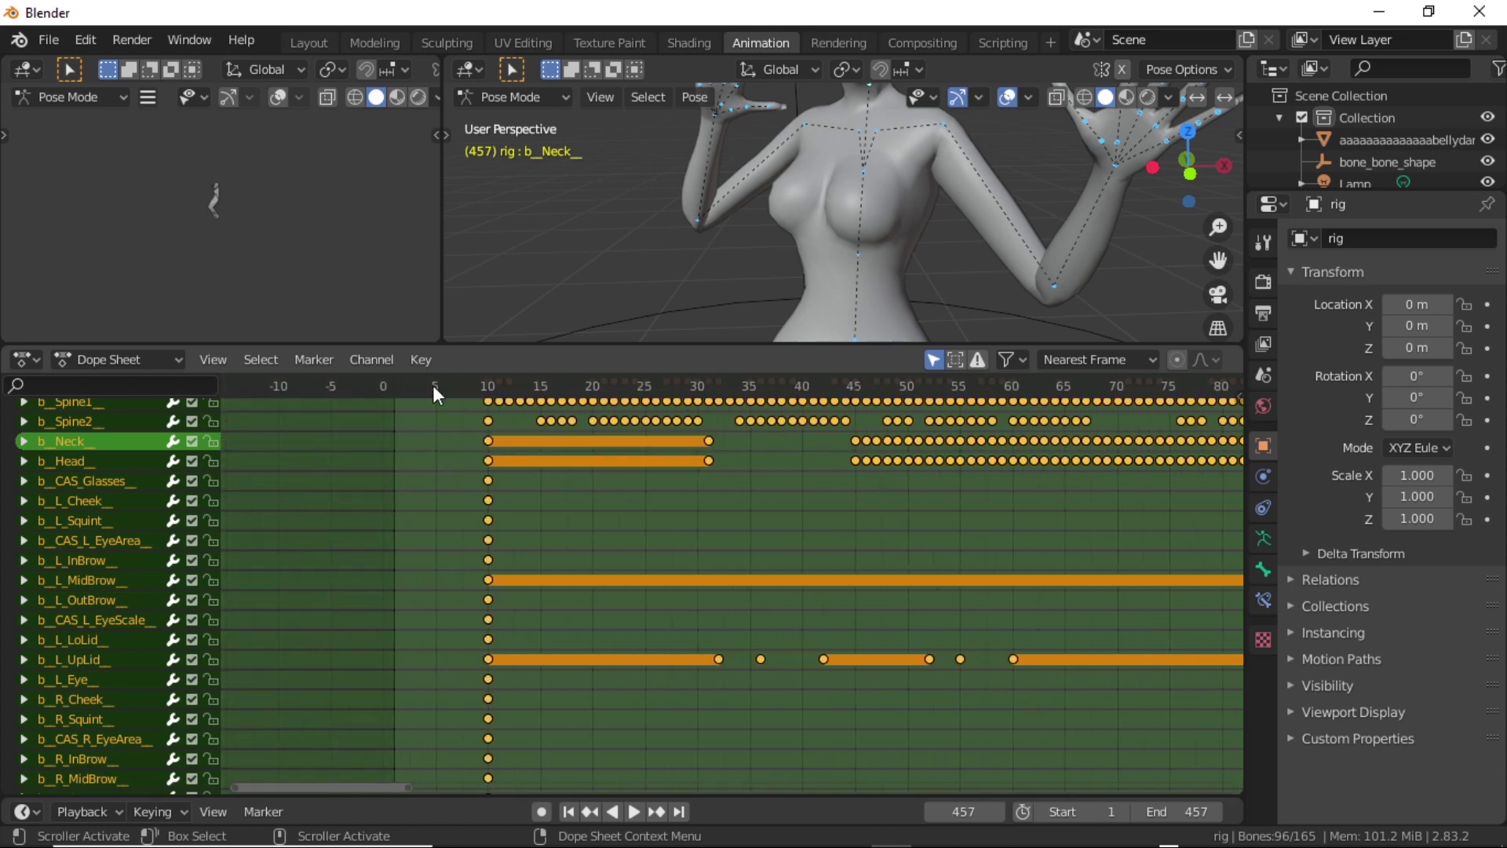
click(394, 380)
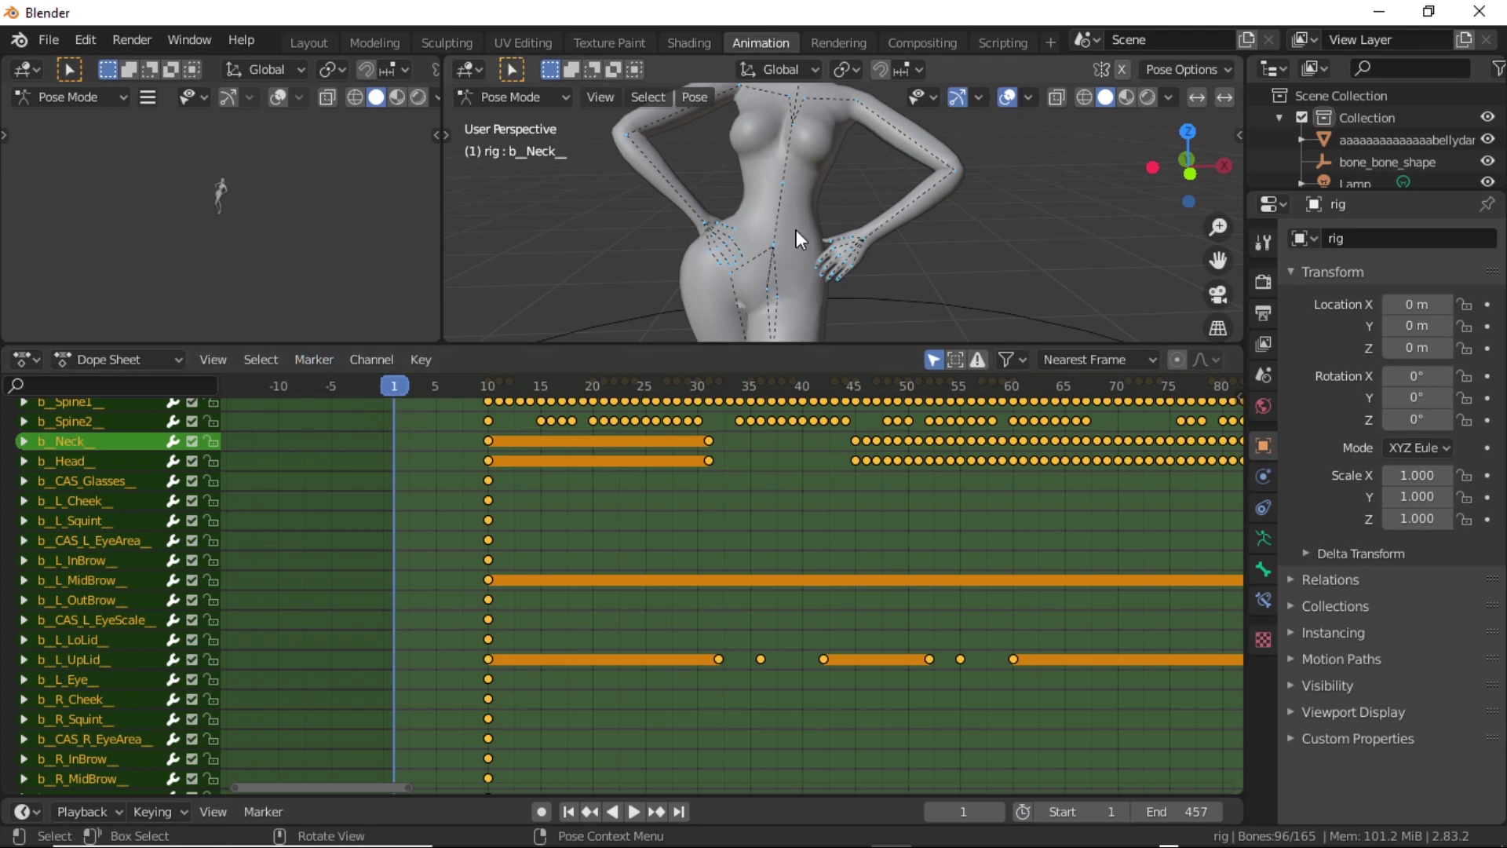
- Clear the rig to its rest pose and show the dancer in Material Preview shading
scroll(925, 219, down, 4)
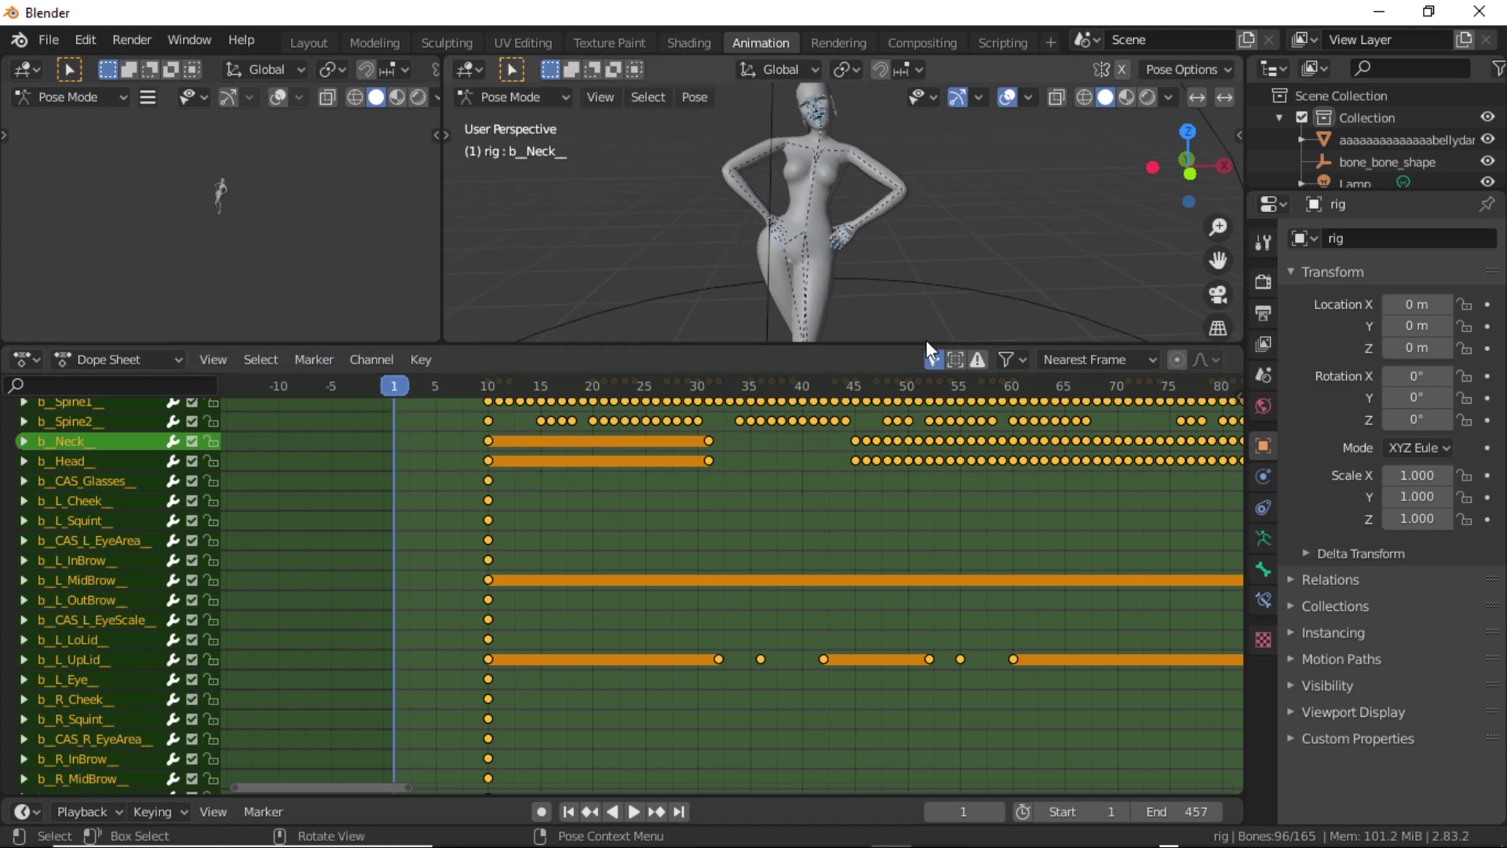
drag(926, 343, 926, 754)
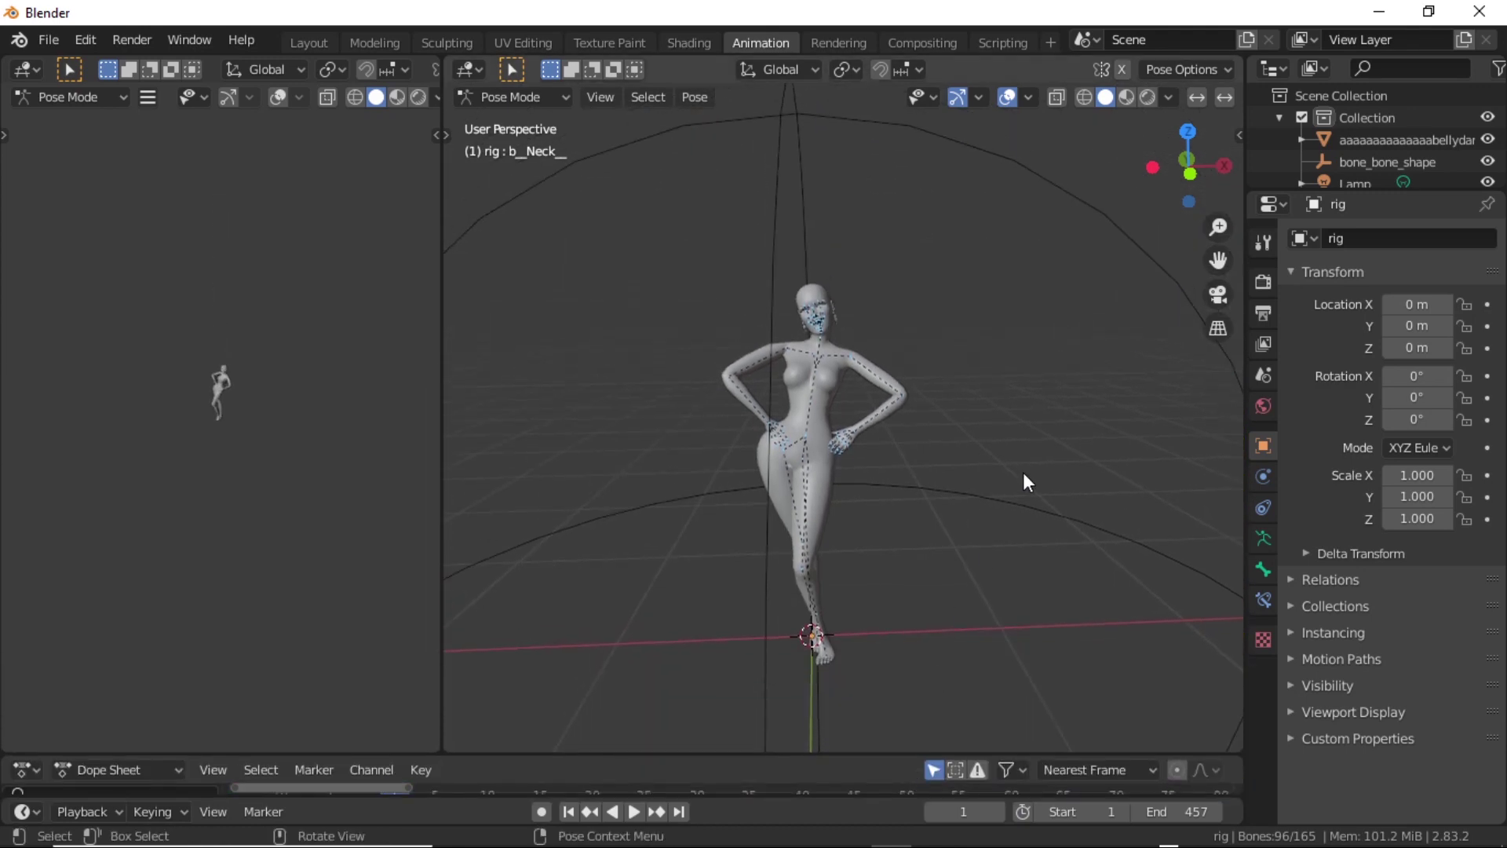
scroll(1019, 471, up, 2)
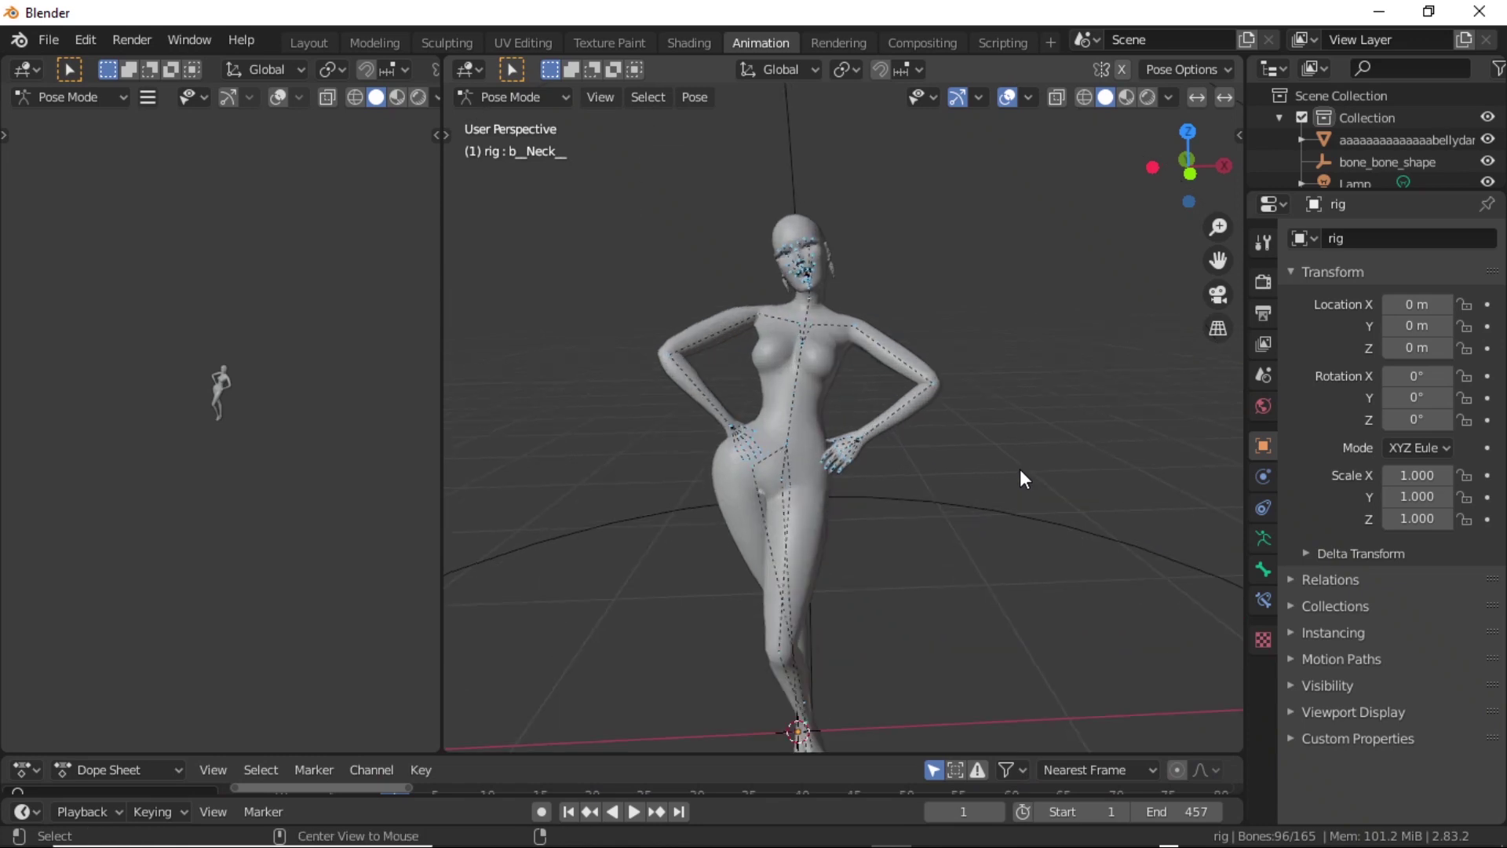
key(alt+r)
scroll(1019, 467, down, 3)
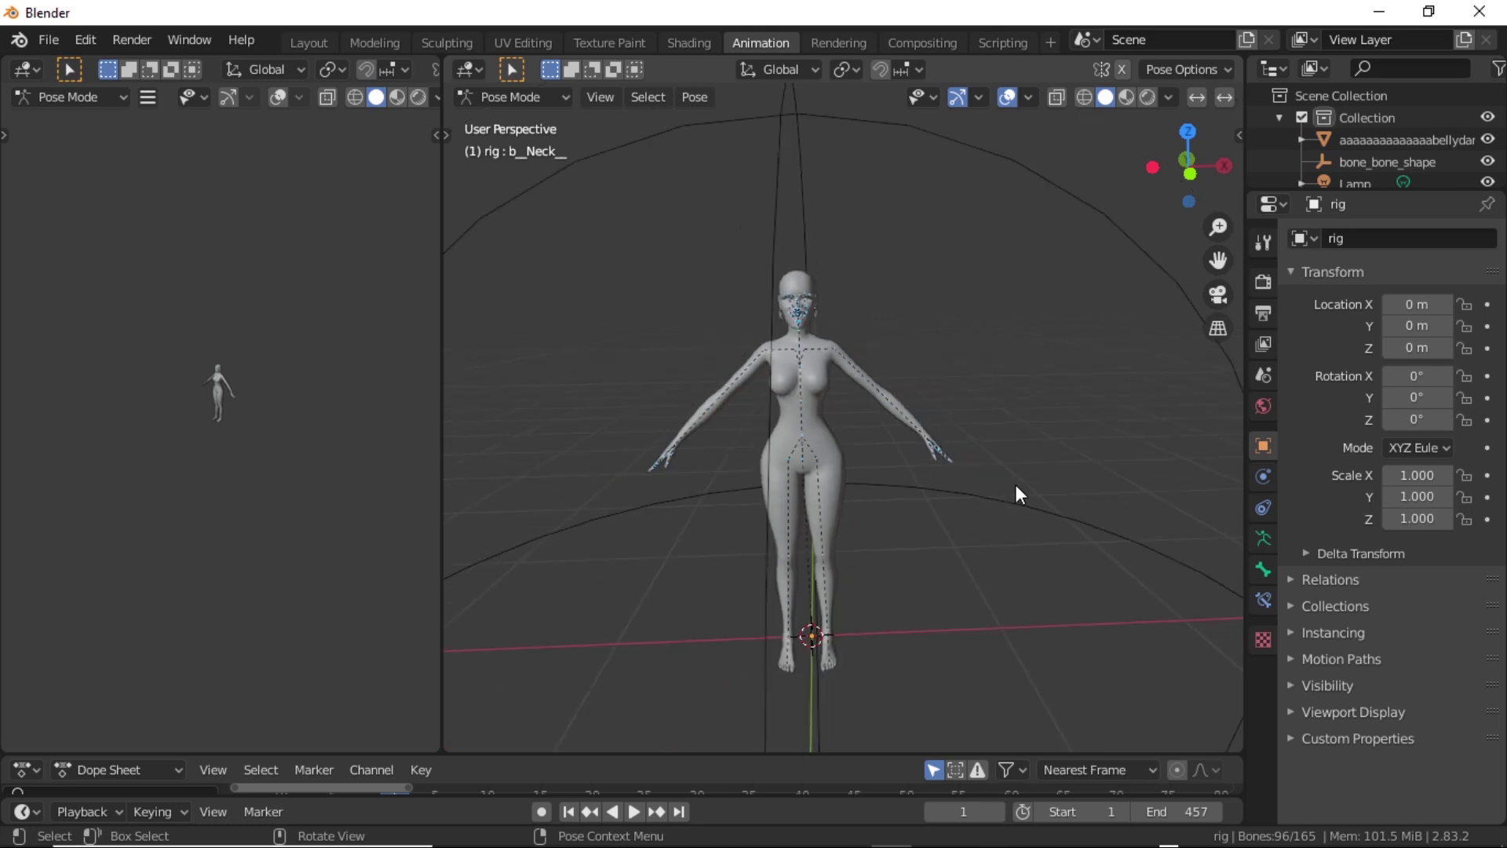
drag(1218, 260, 1217, 149)
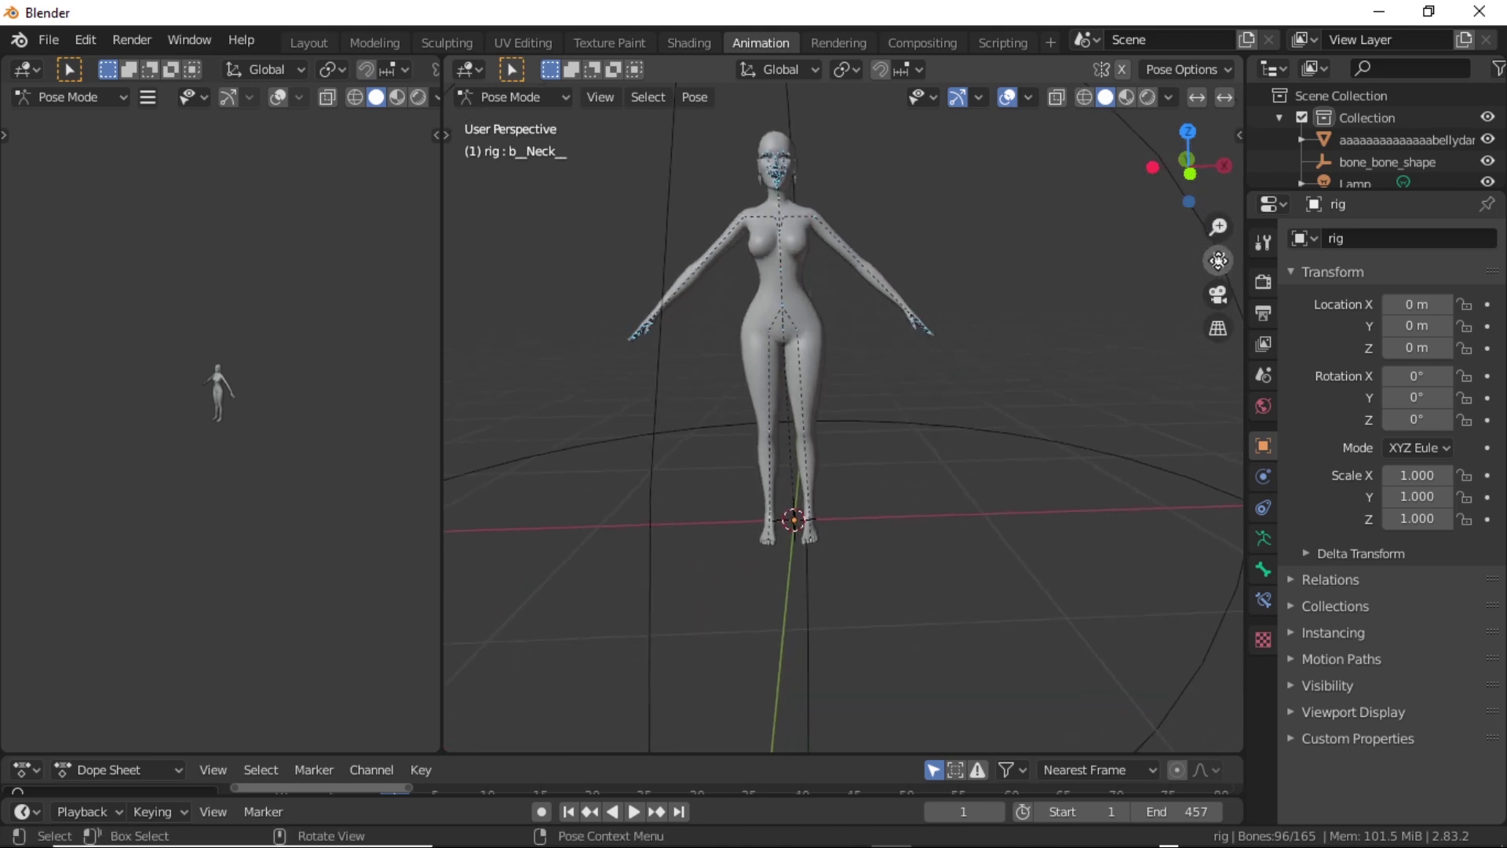
middle_drag(1059, 330, 1198, 336)
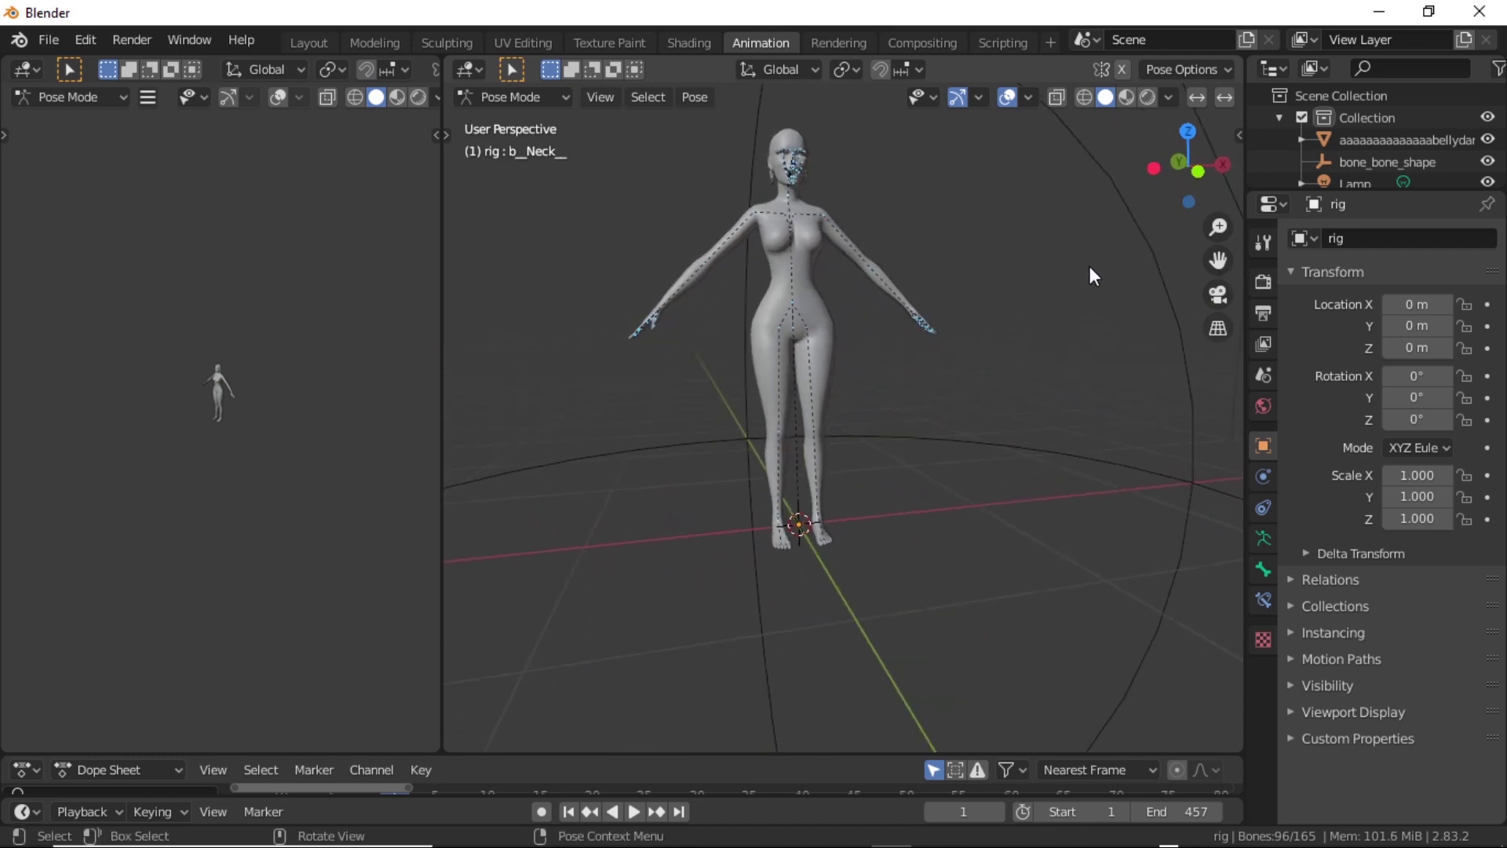
click(1122, 97)
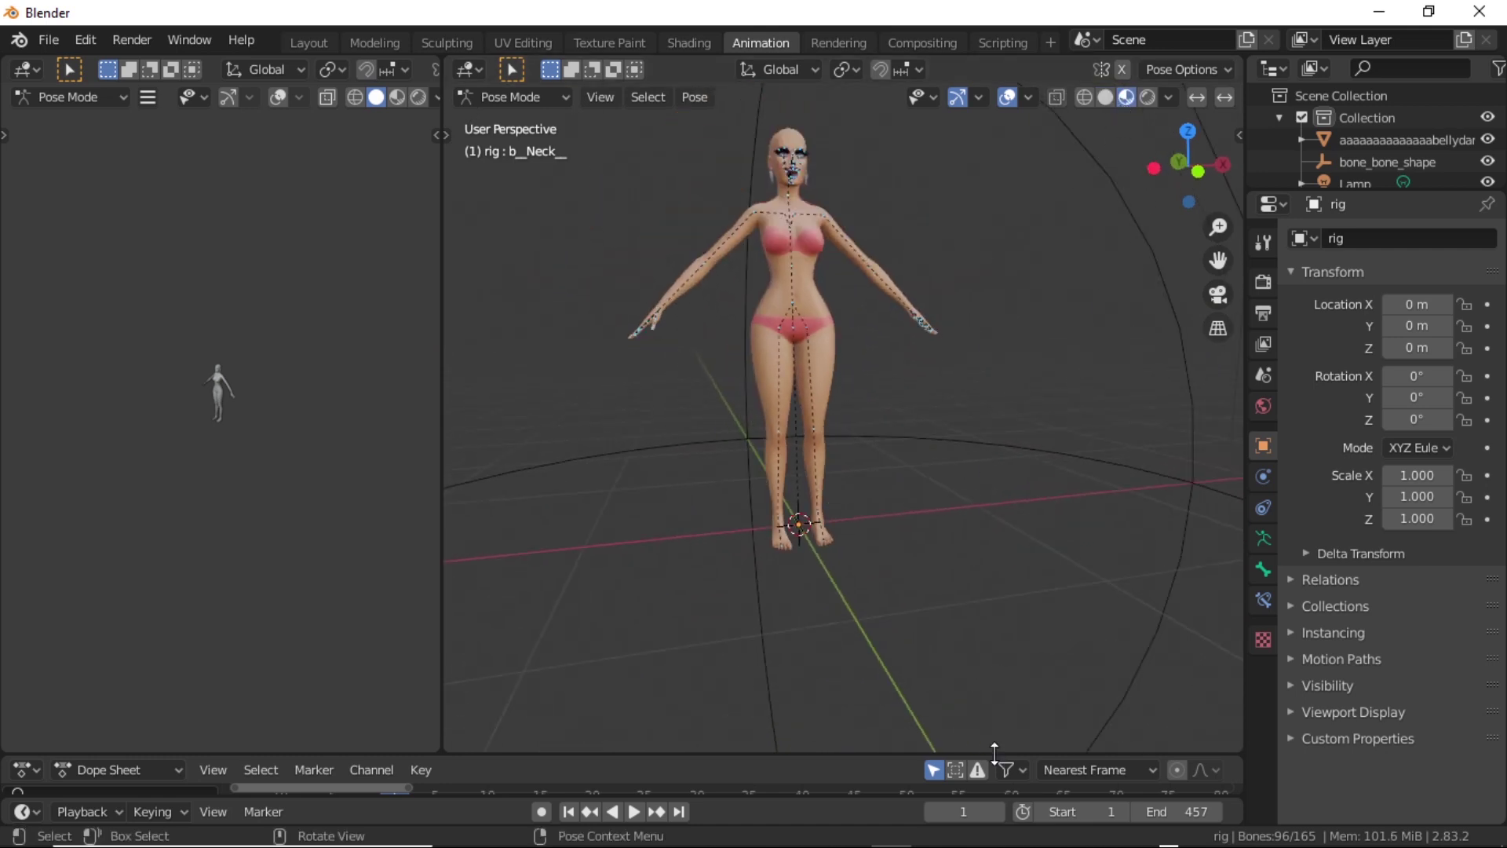
- Enlarge the Dope Sheet, preview the dance from frame 1, and enable auto-keying
drag(993, 753, 984, 522)
scroll(967, 365, down, 3)
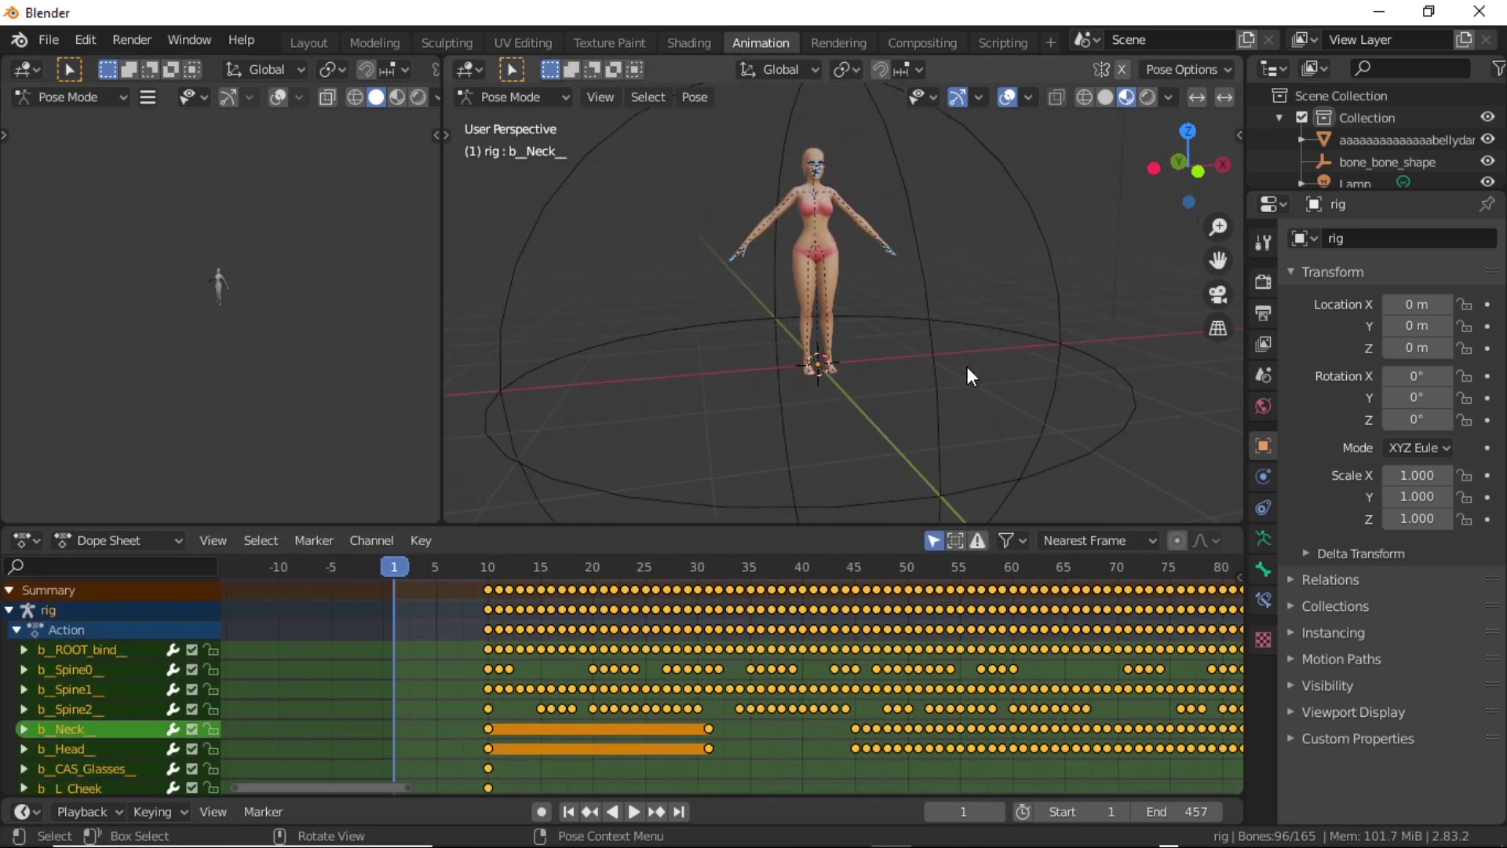
click(635, 813)
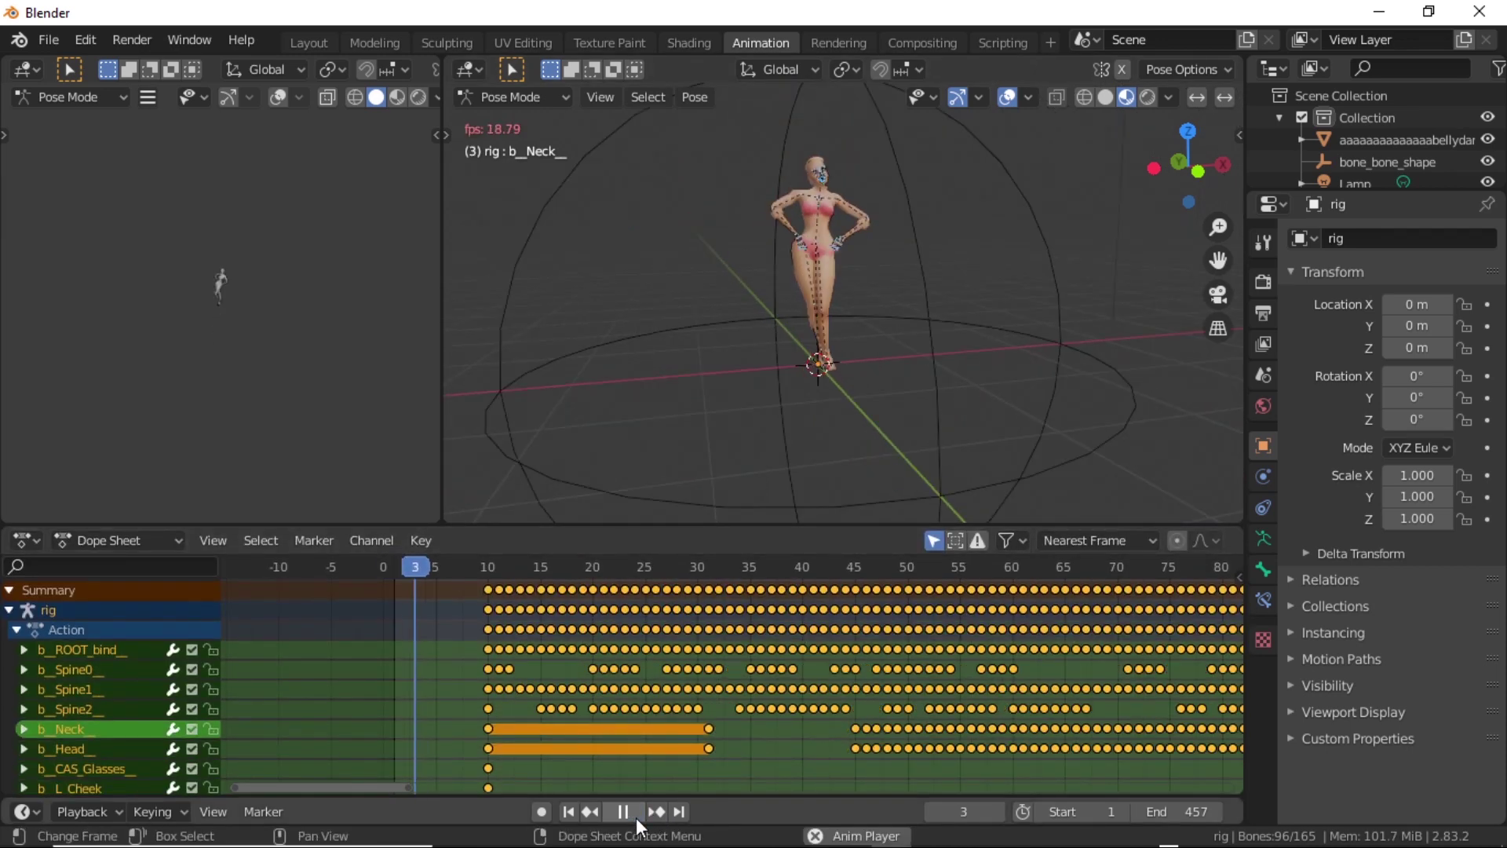
click(633, 812)
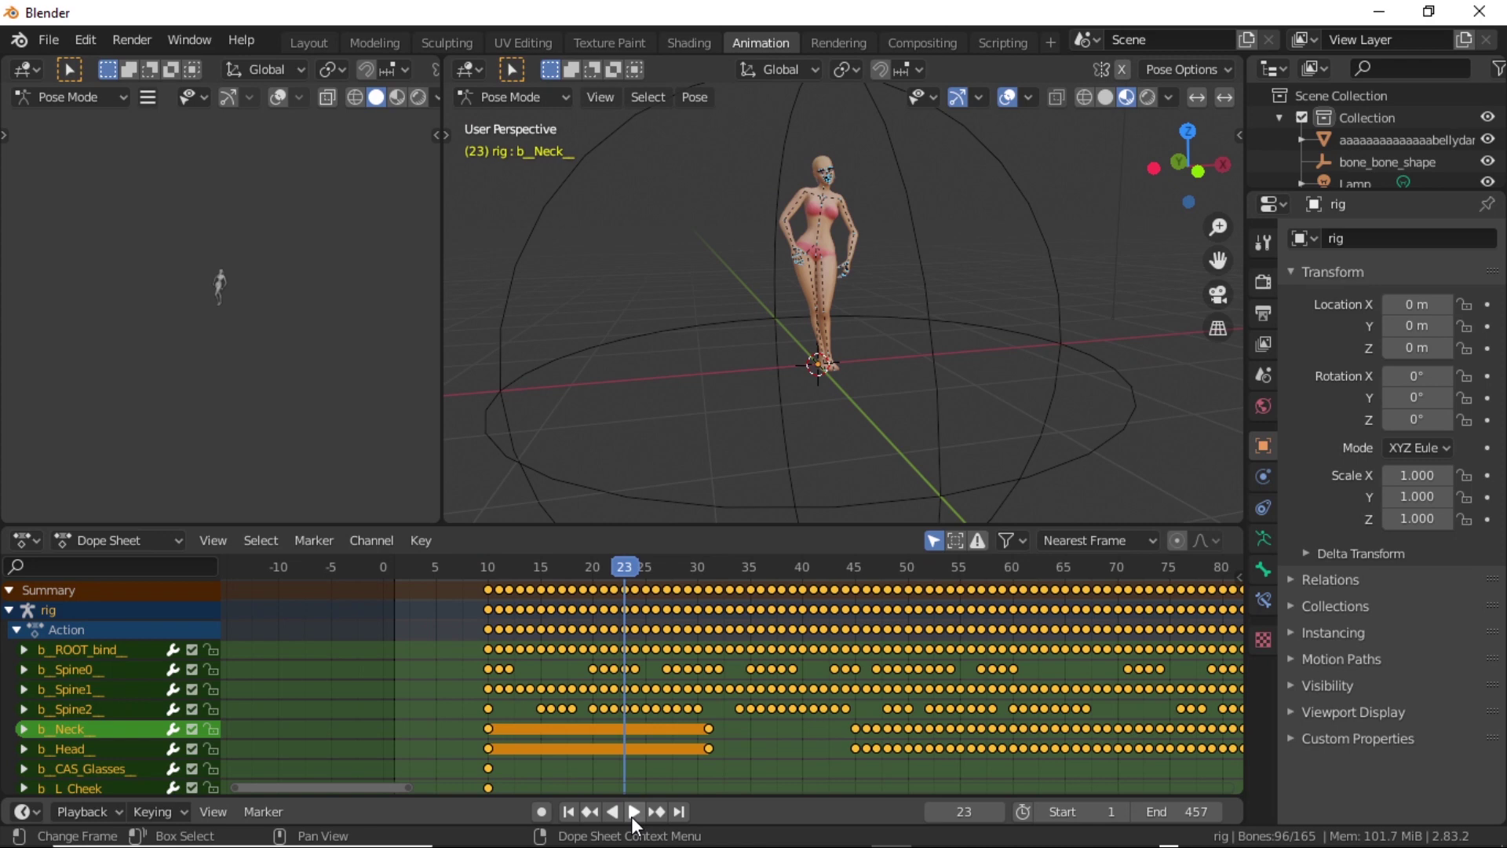
click(568, 812)
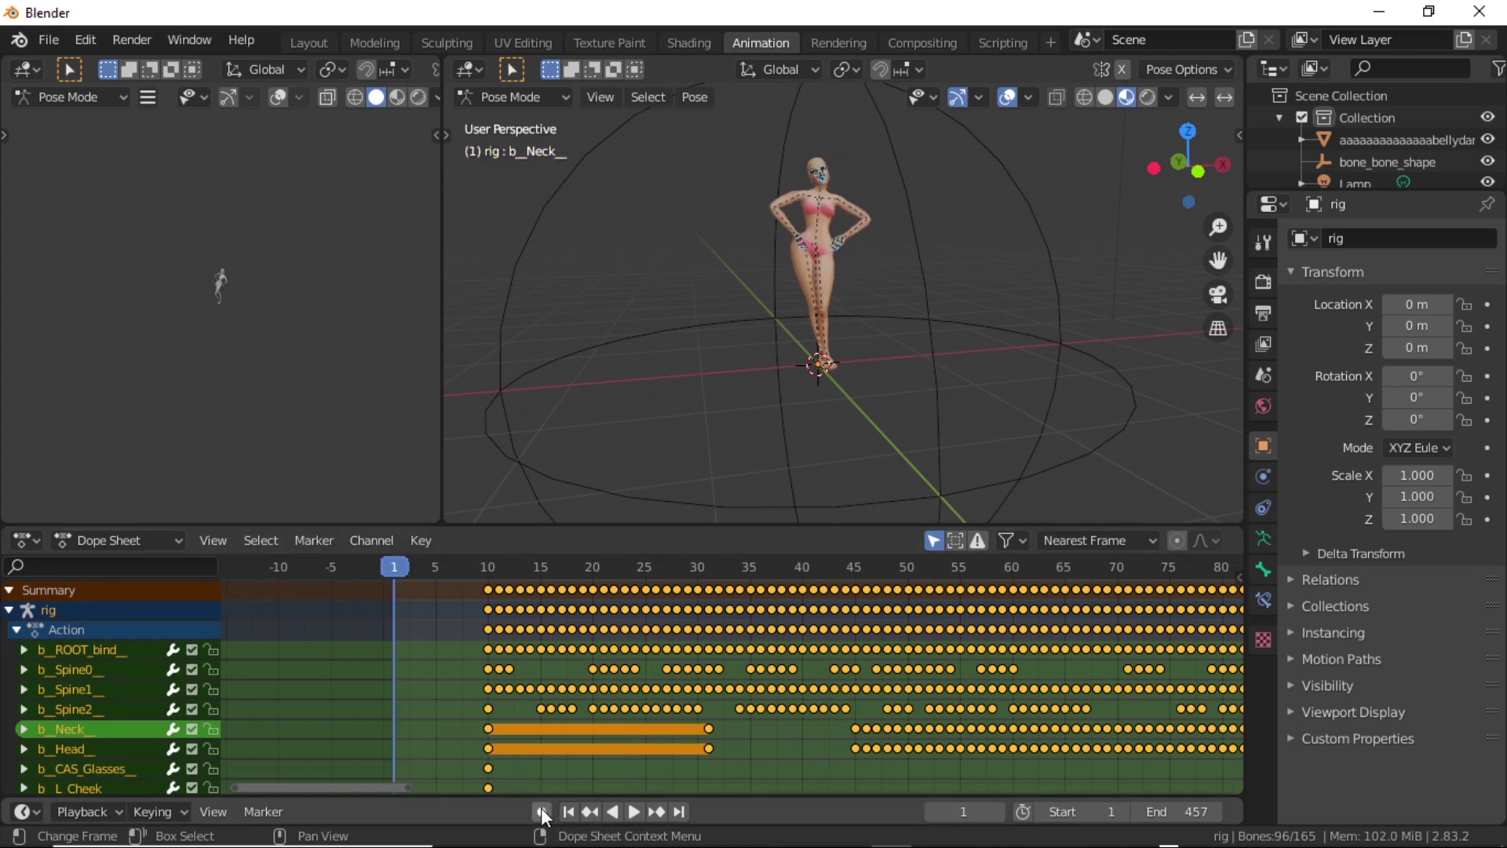
click(542, 812)
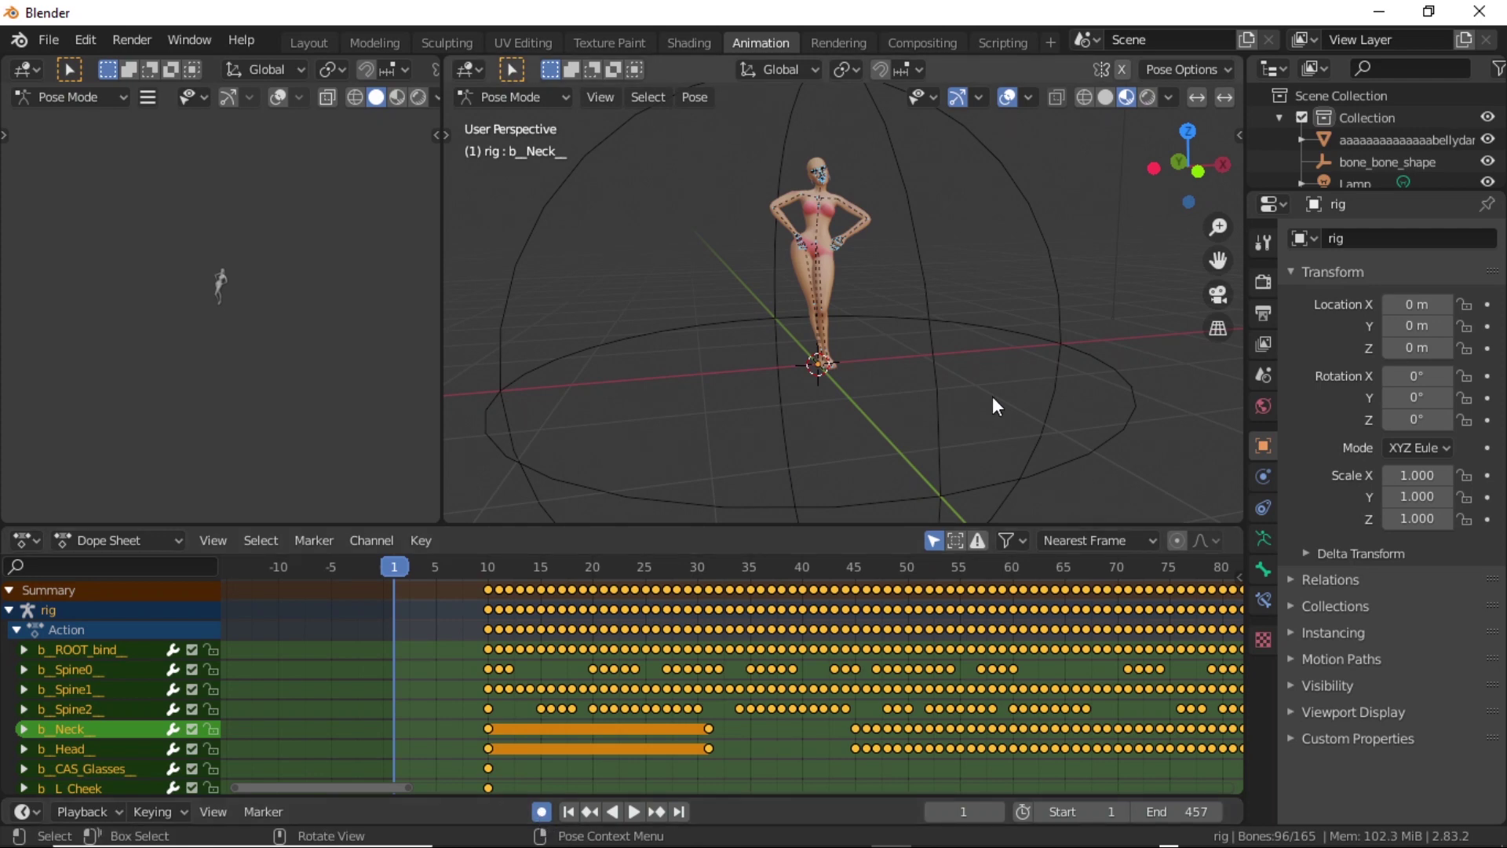
- Key the cleared arms-out rest pose at frame 1 and replay to check the transition
key(alt+r)
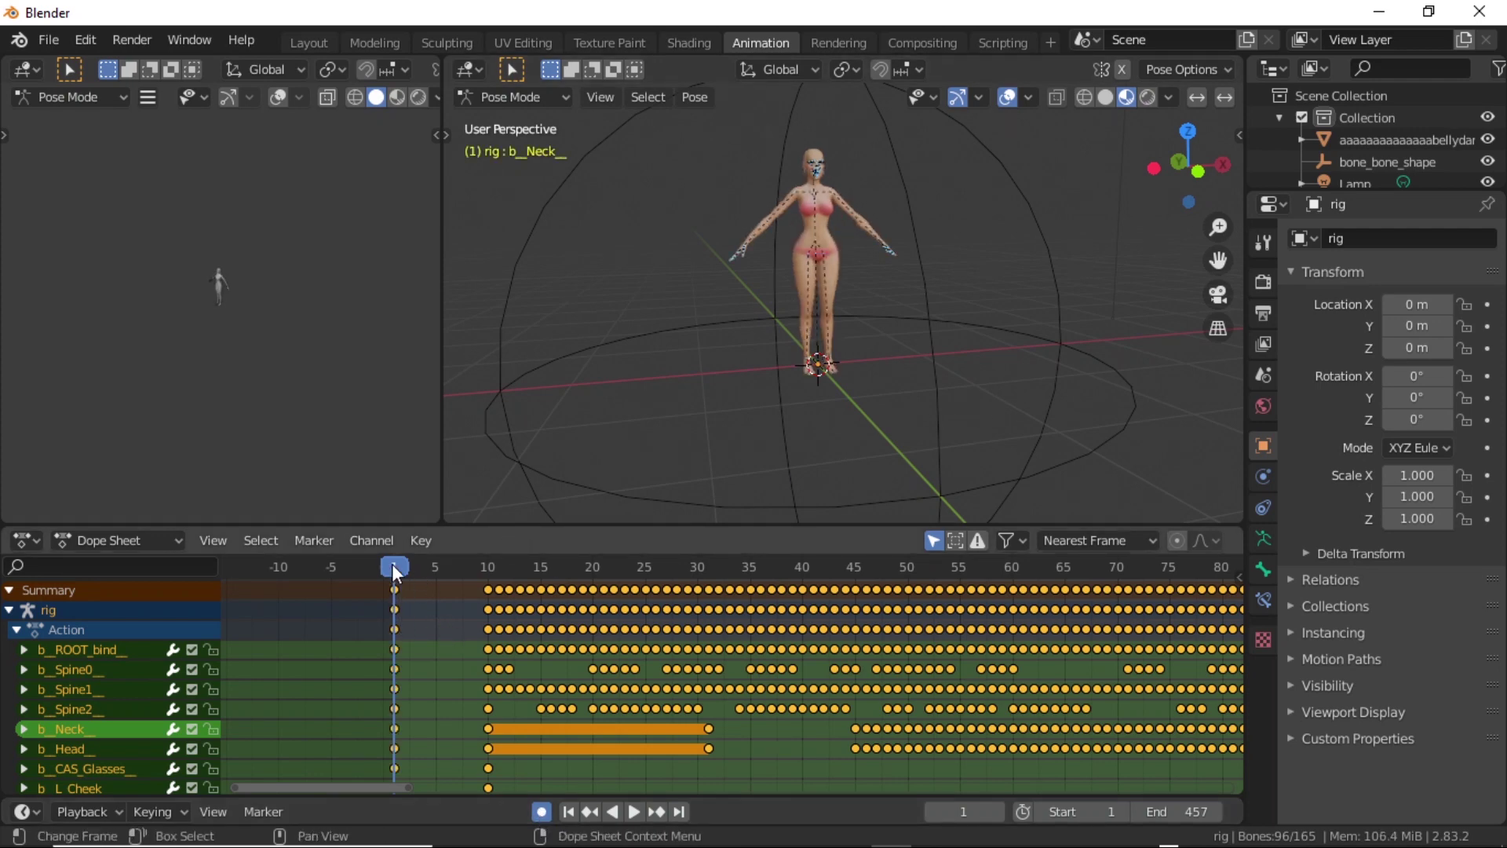
key(space)
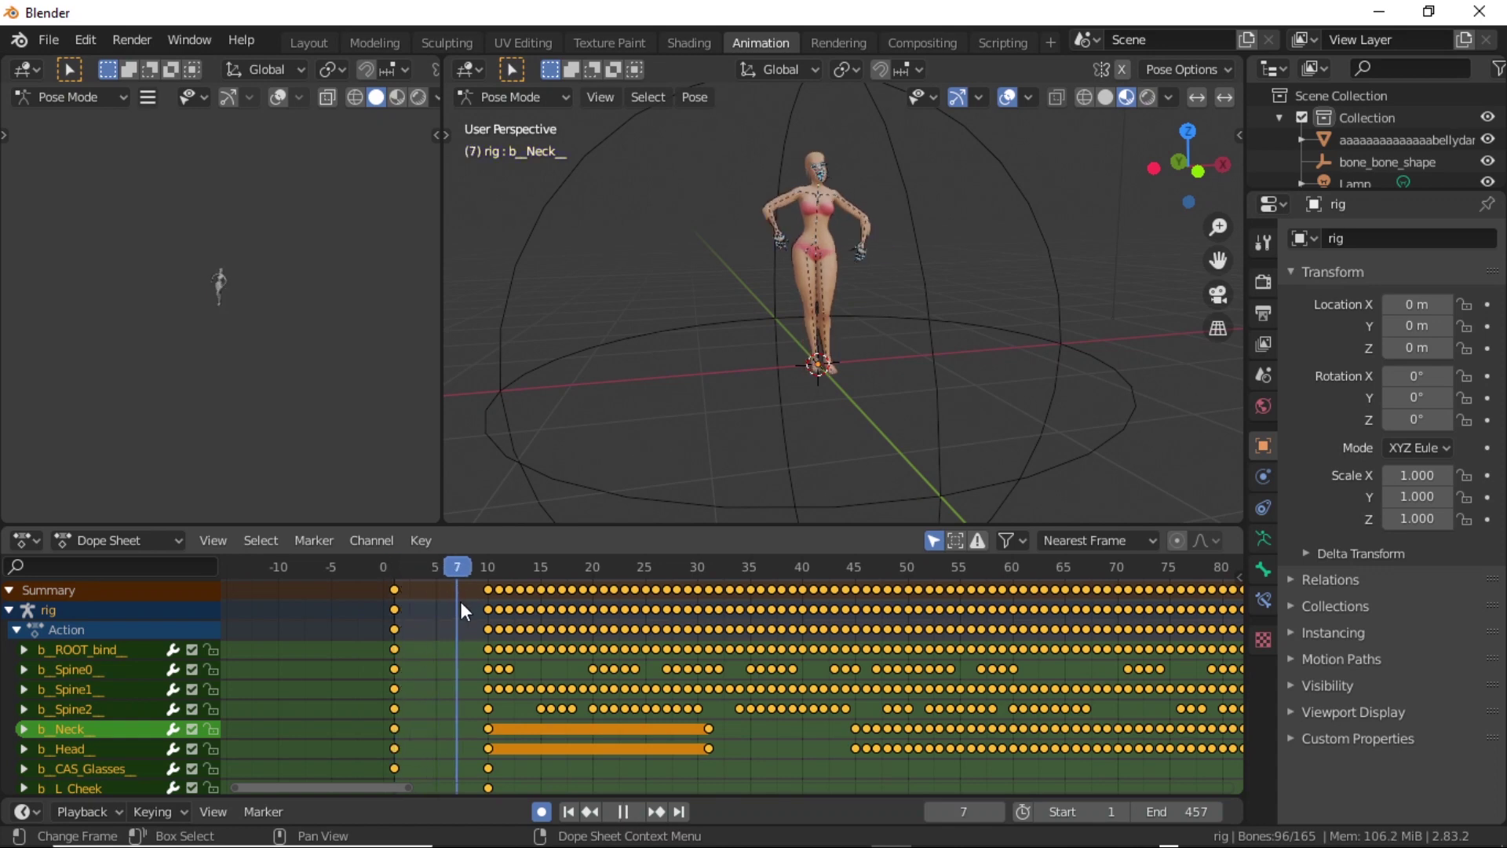
click(623, 811)
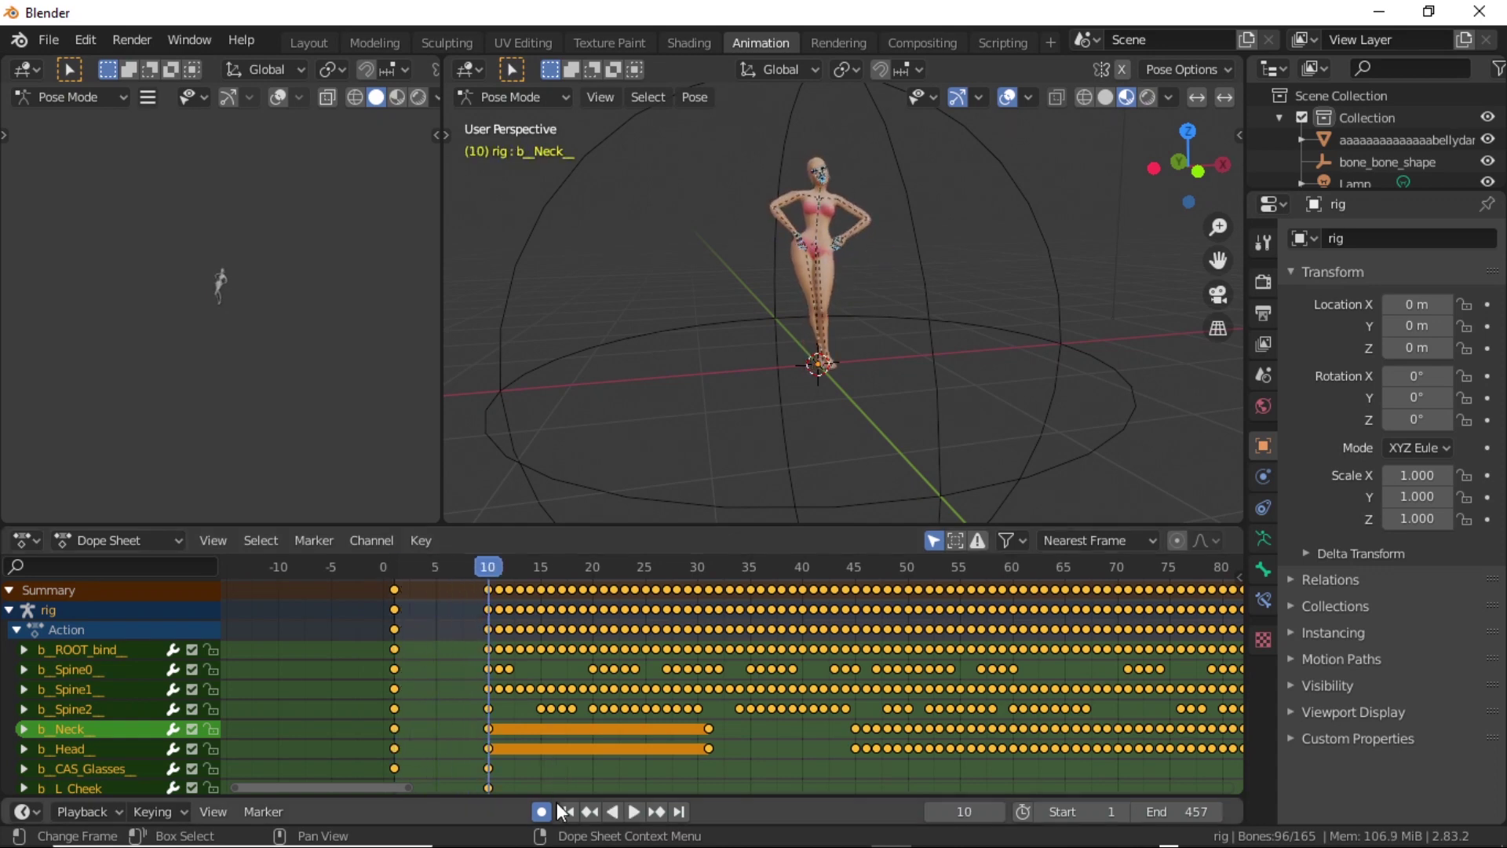
click(567, 812)
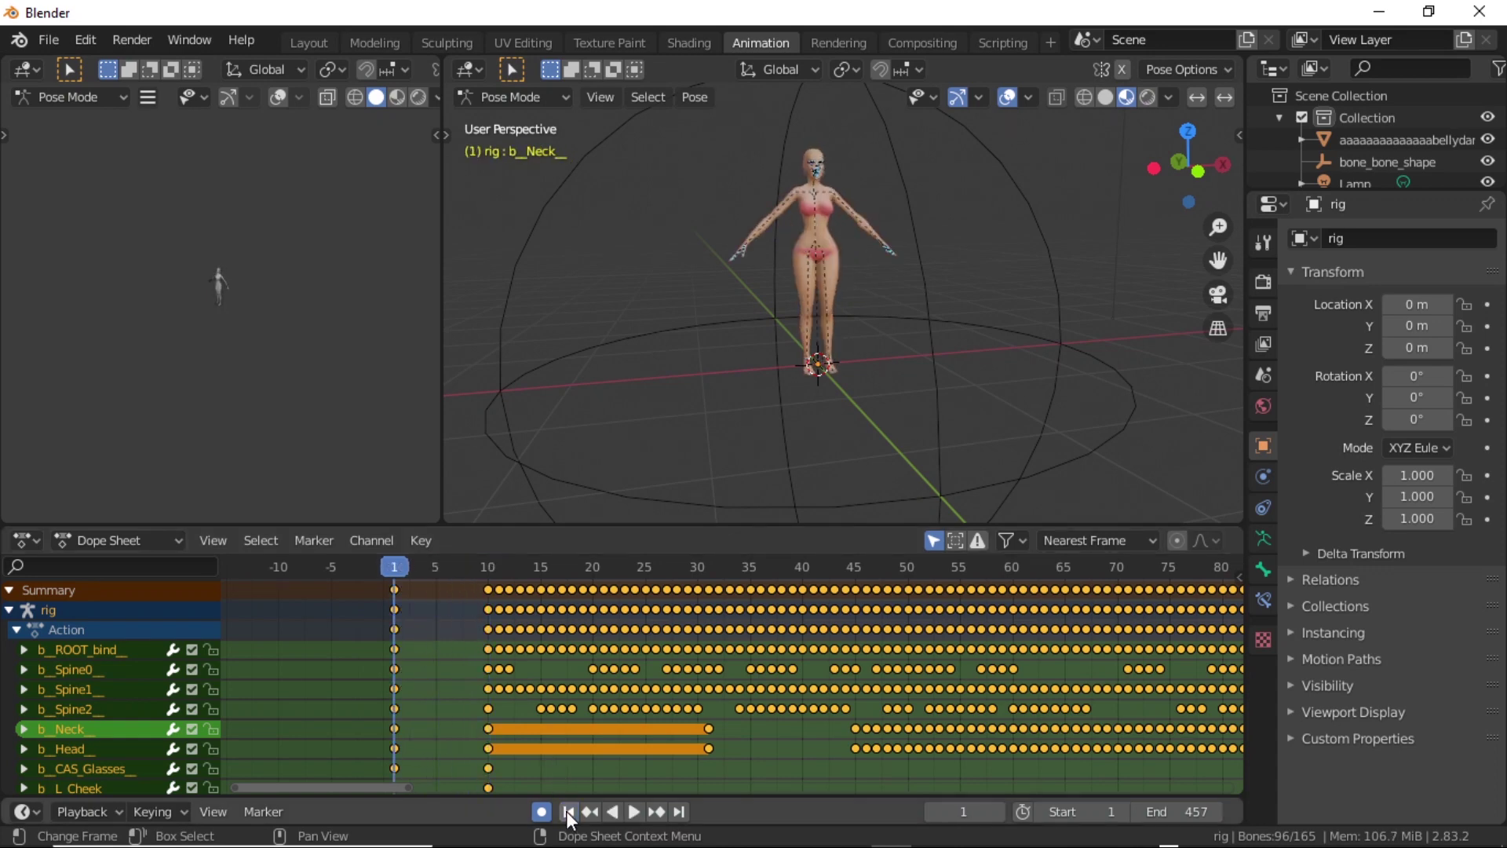
click(632, 813)
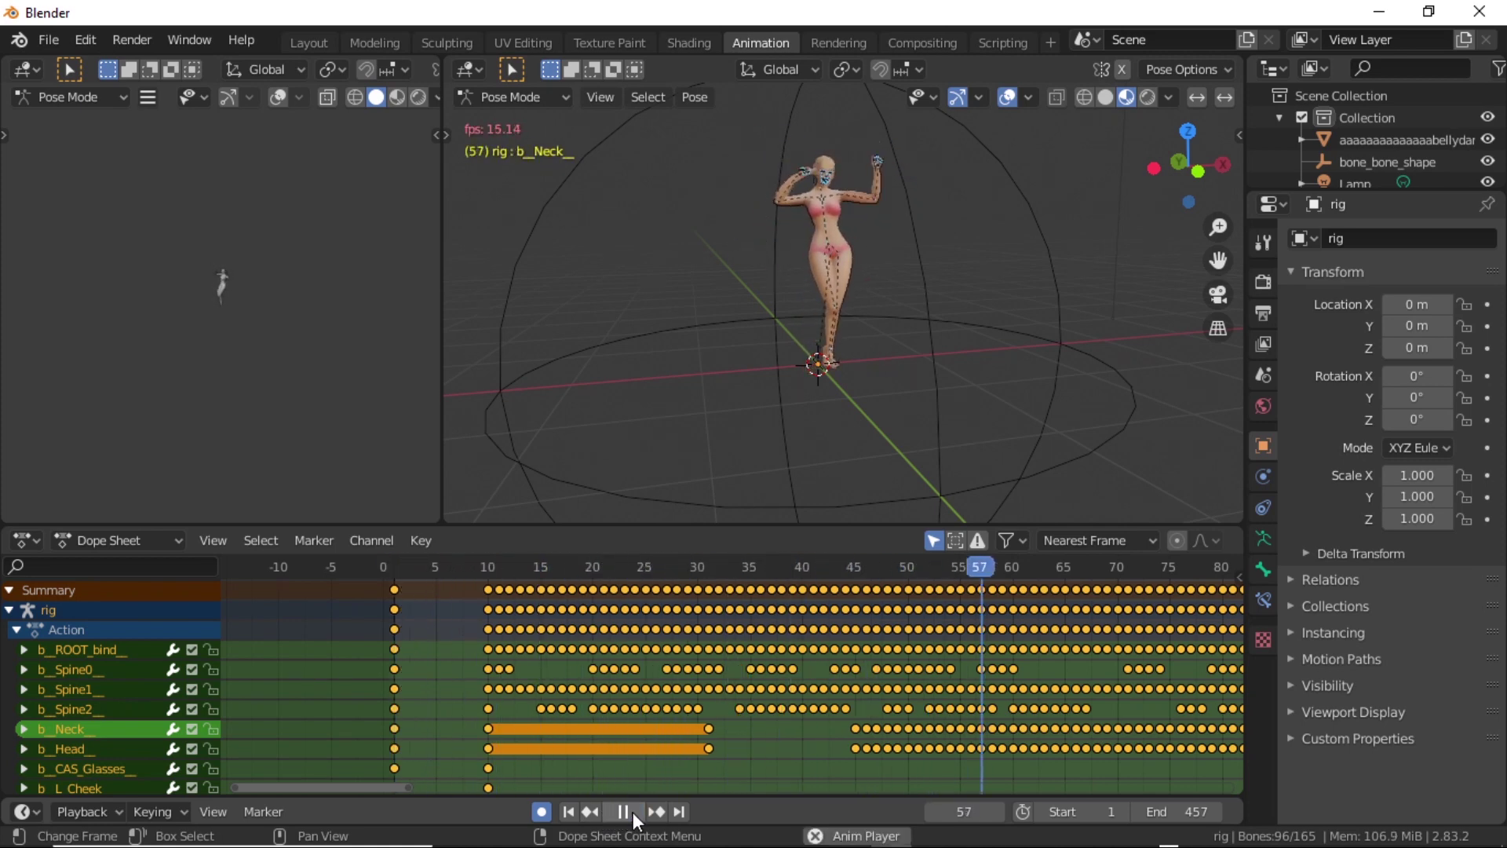
click(633, 812)
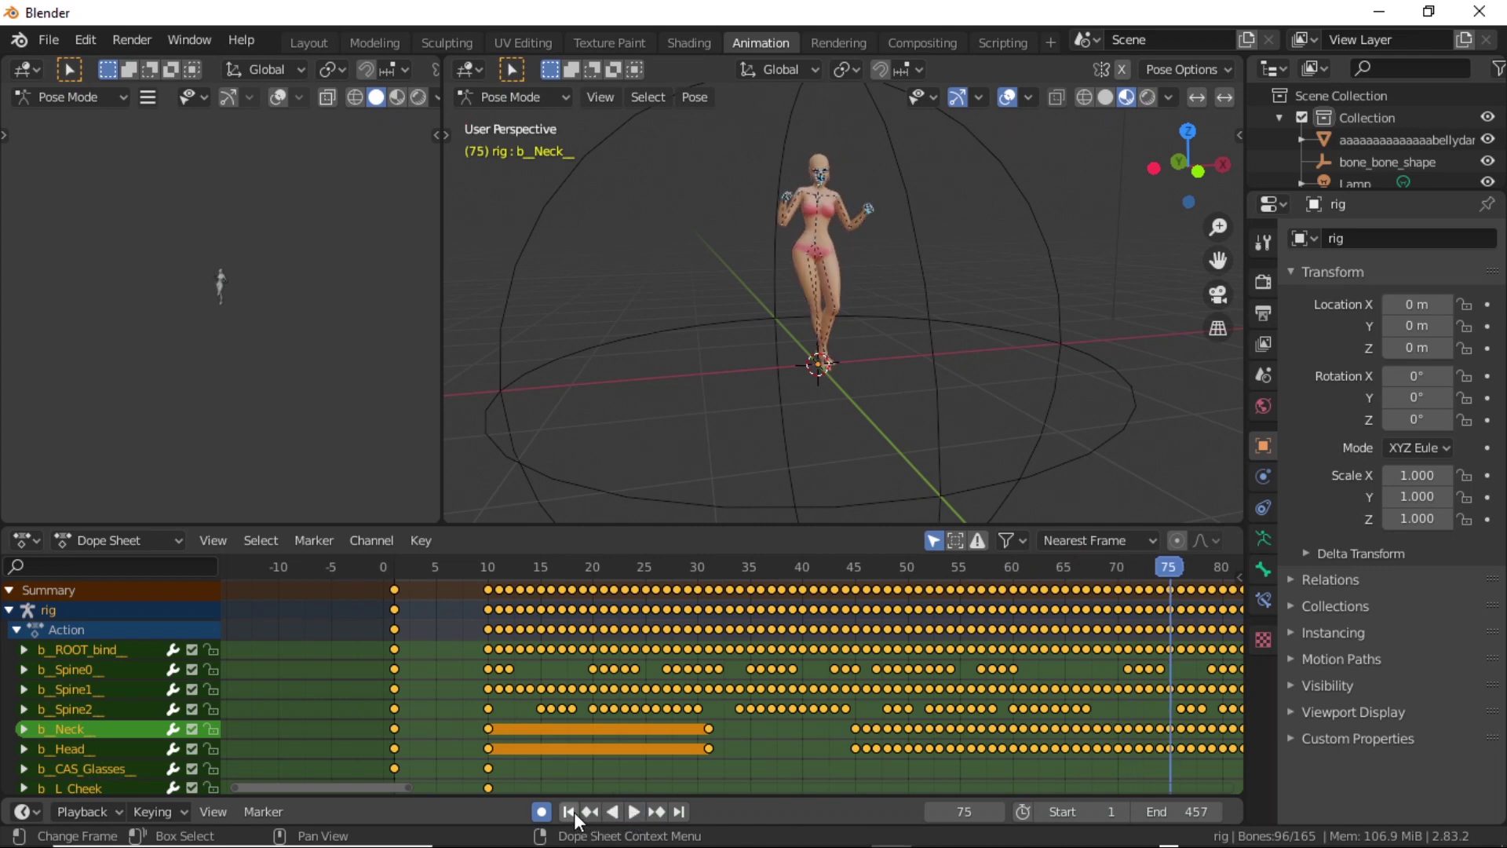
click(573, 812)
scroll(863, 259, up, 3)
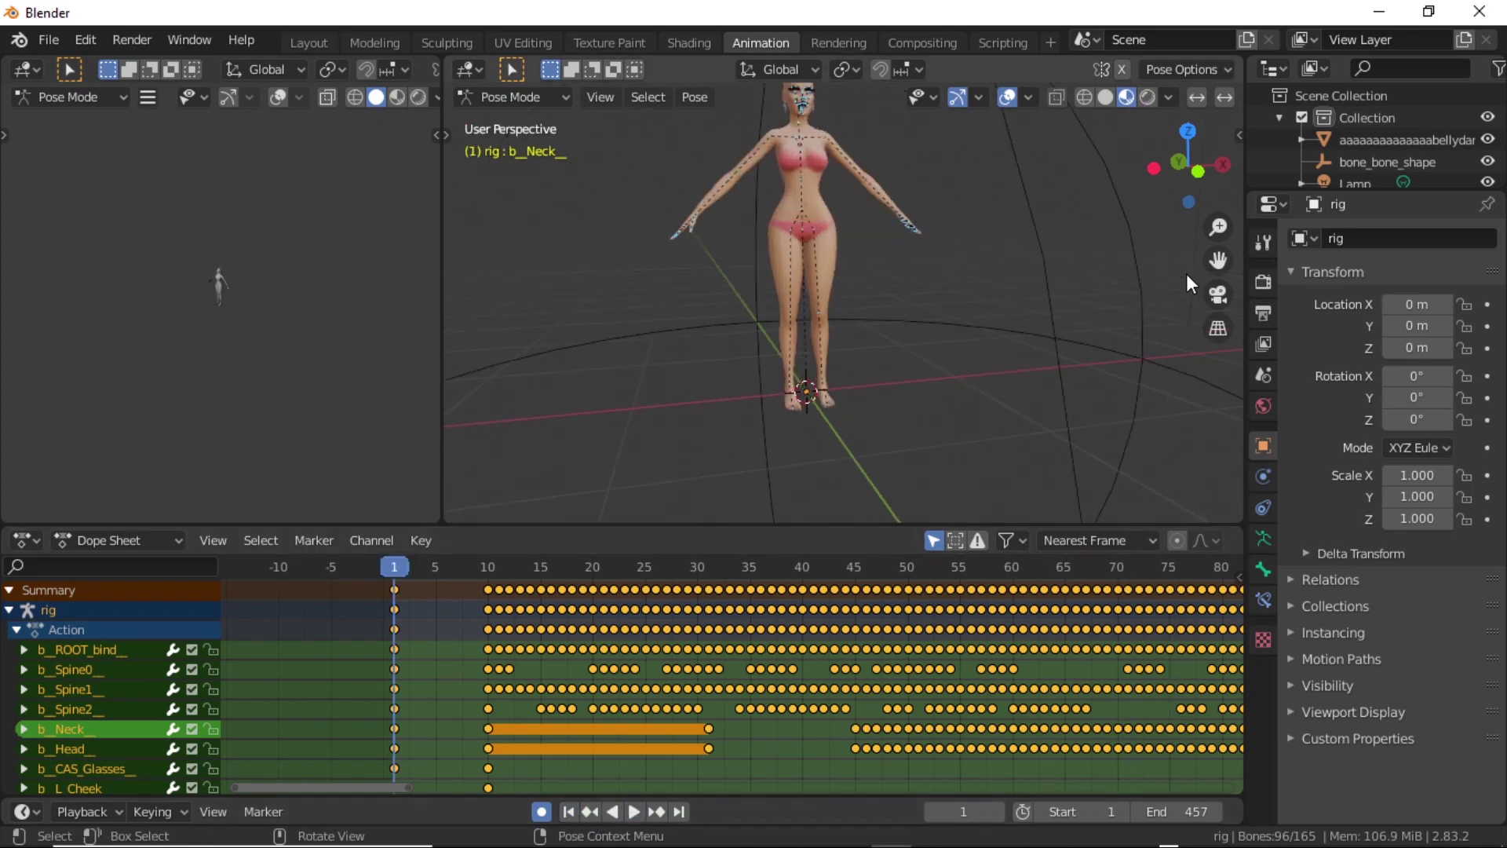
middle_drag(1188, 276, 972, 233)
scroll(973, 233, down, 3)
- Delete the bone_bone_shape sphere in Object Mode
click(824, 191)
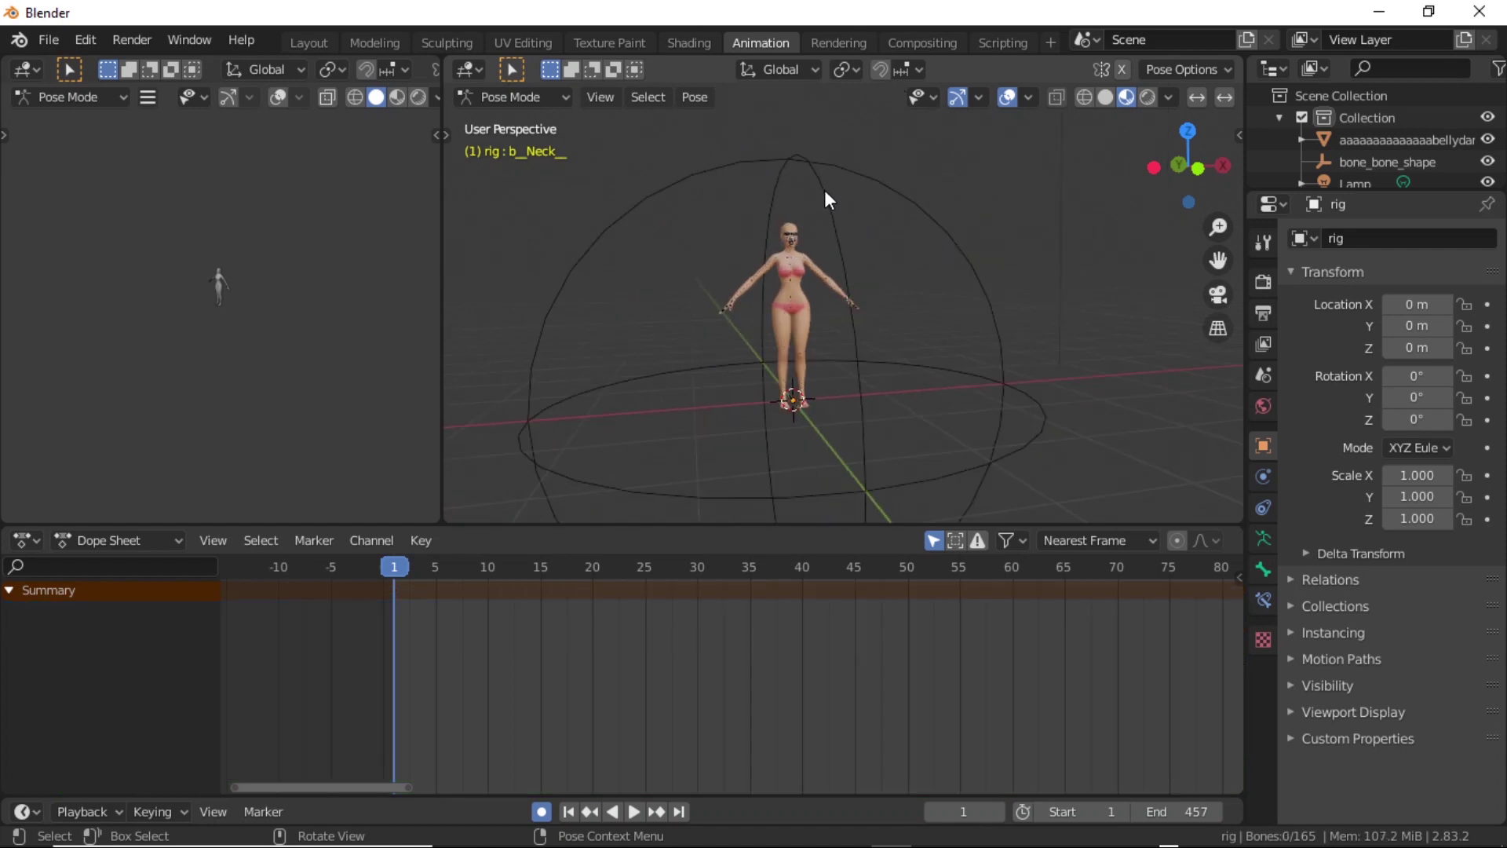
click(548, 96)
click(544, 123)
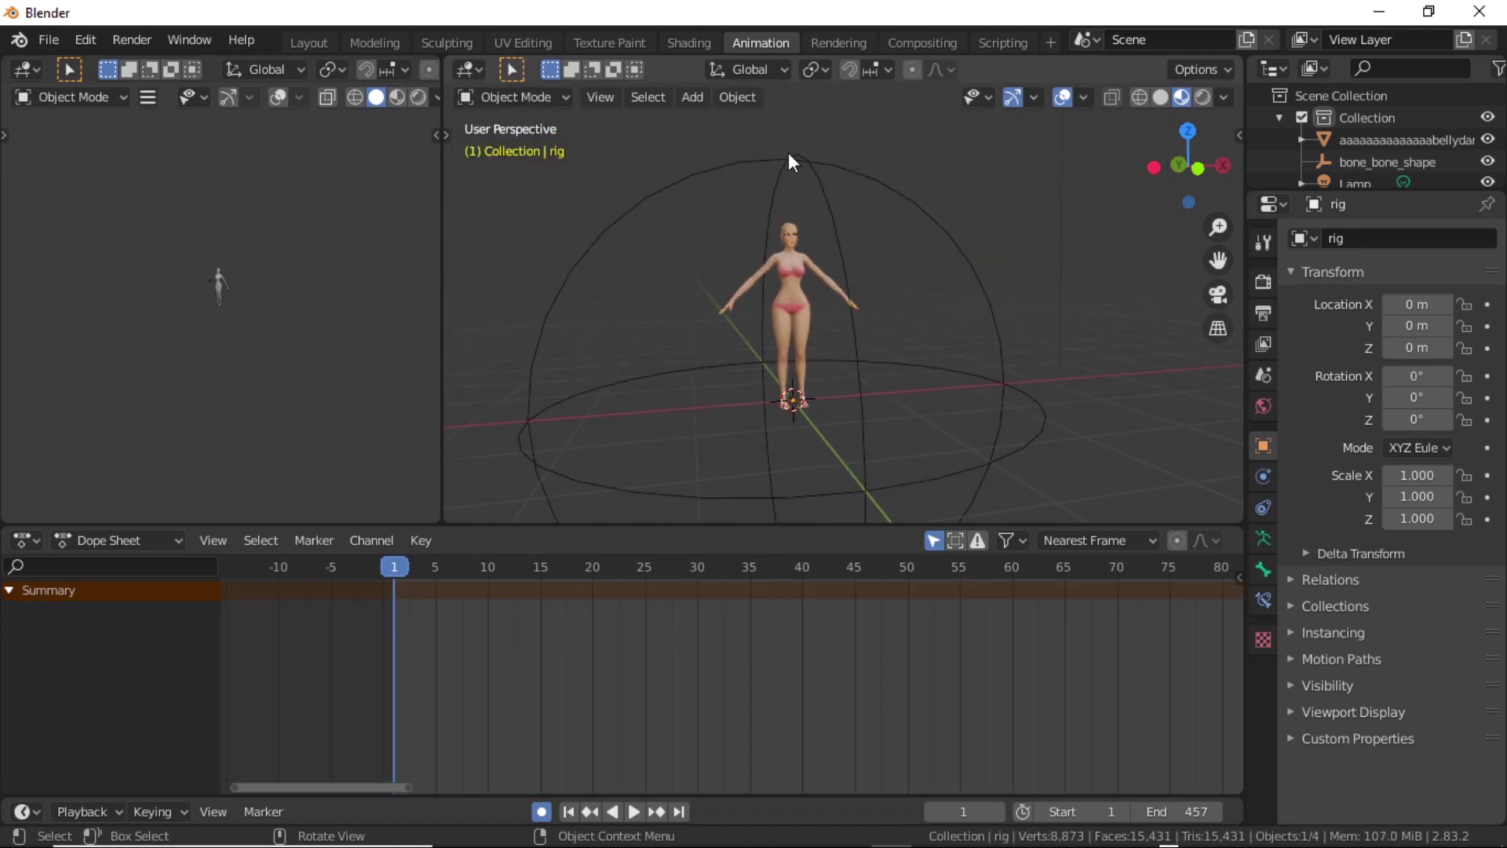
click(813, 162)
key(Delete)
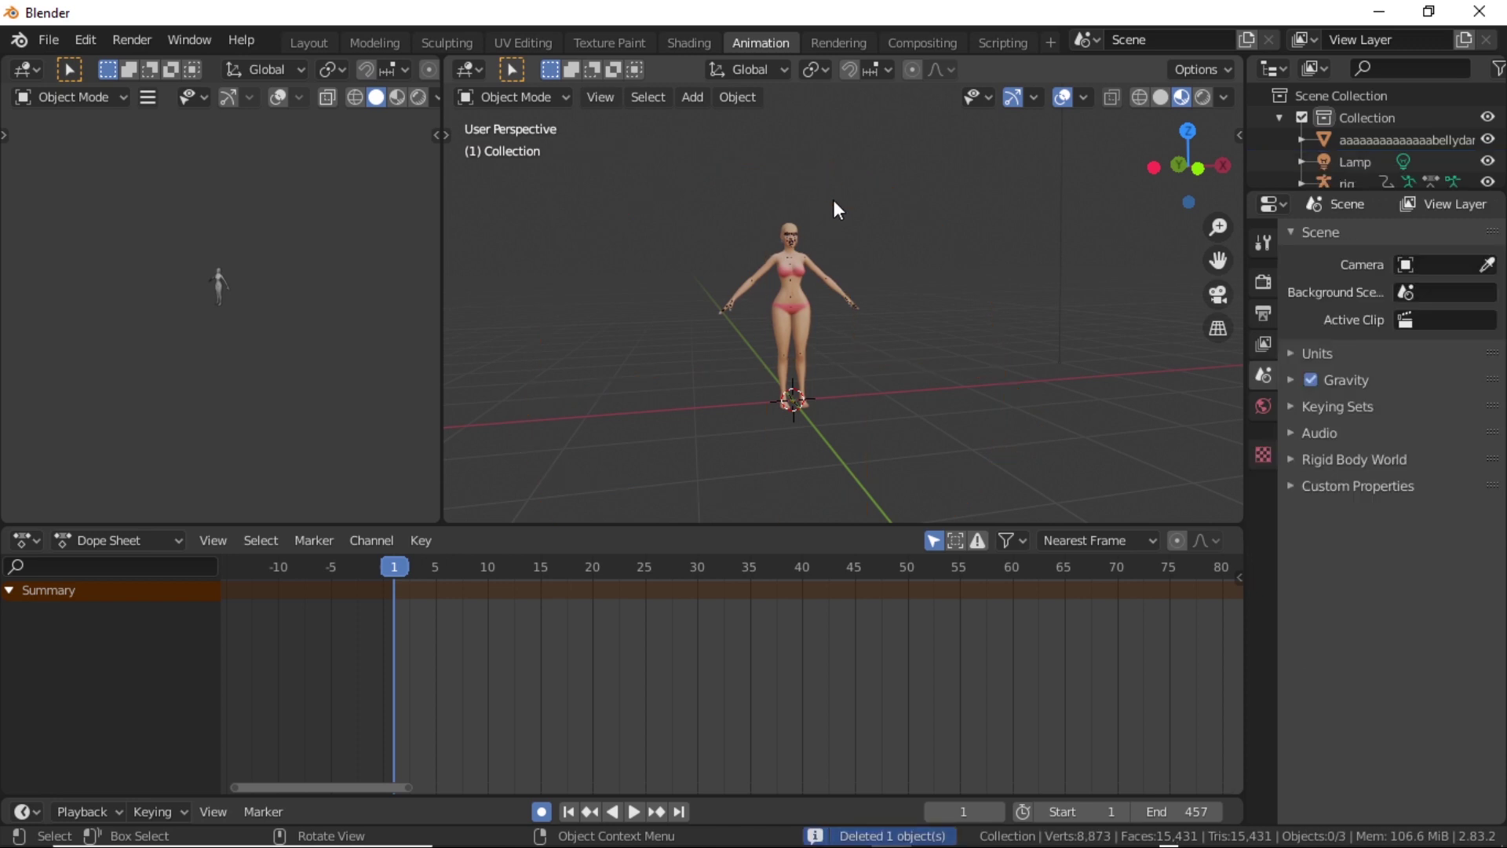
middle_drag(832, 199, 778, 298)
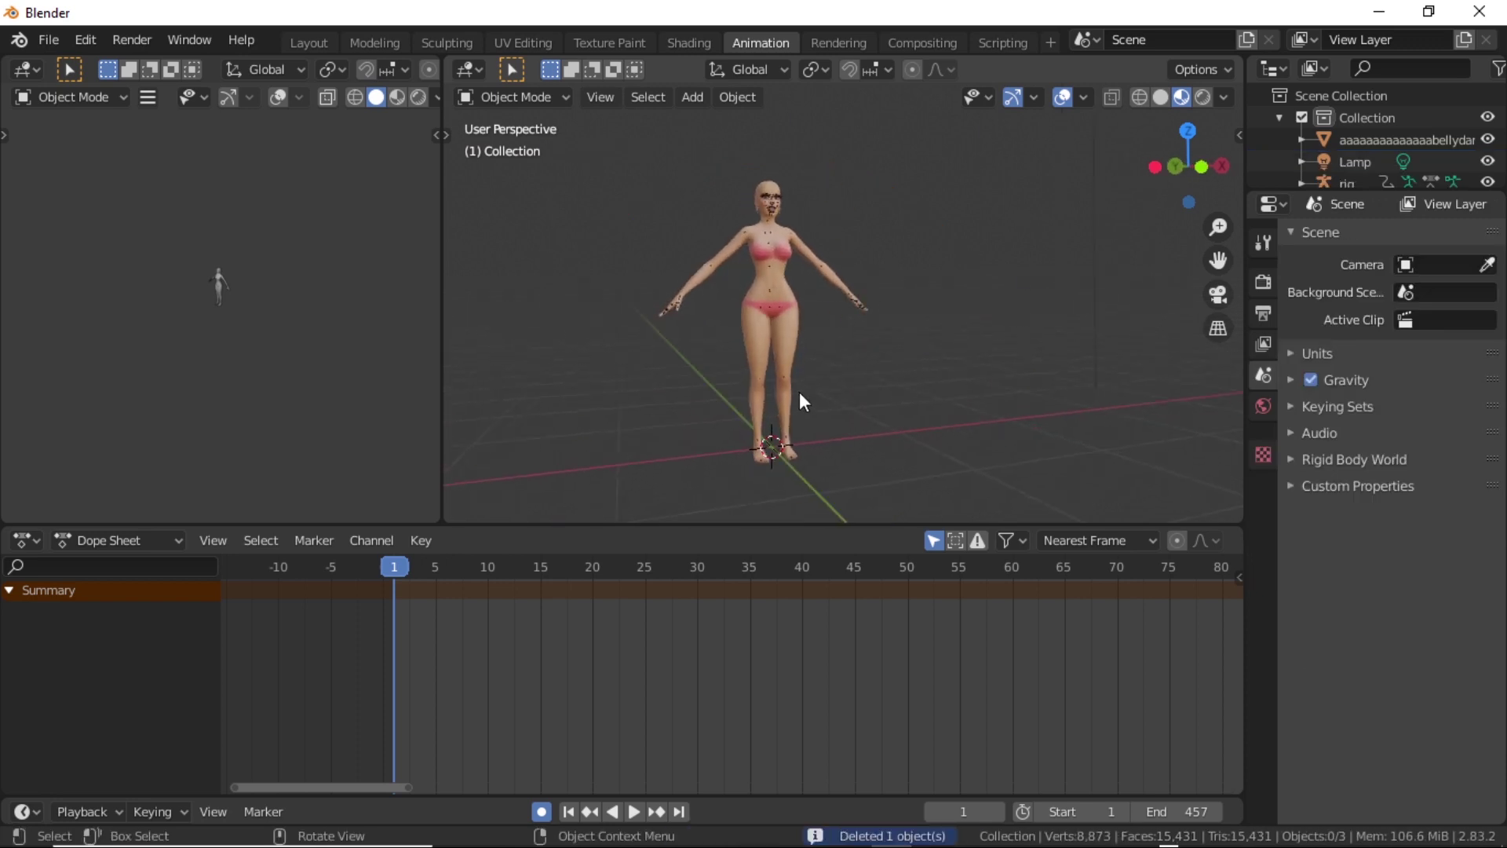
- In the Layout workspace, play the animation to confirm the body mesh follows the rig
click(310, 54)
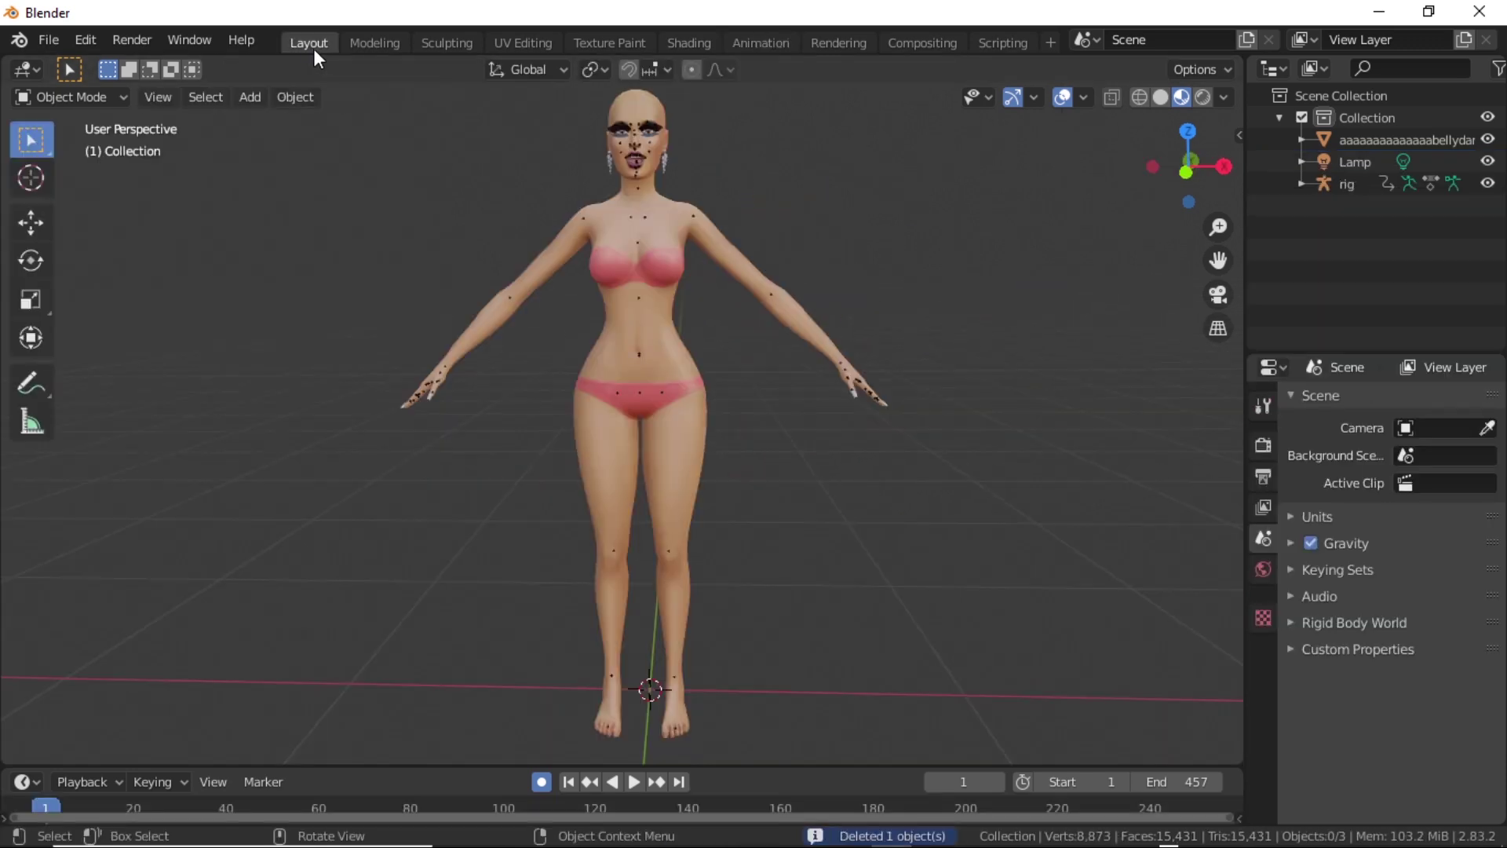
scroll(690, 310, down, 2)
scroll(690, 309, up, 2)
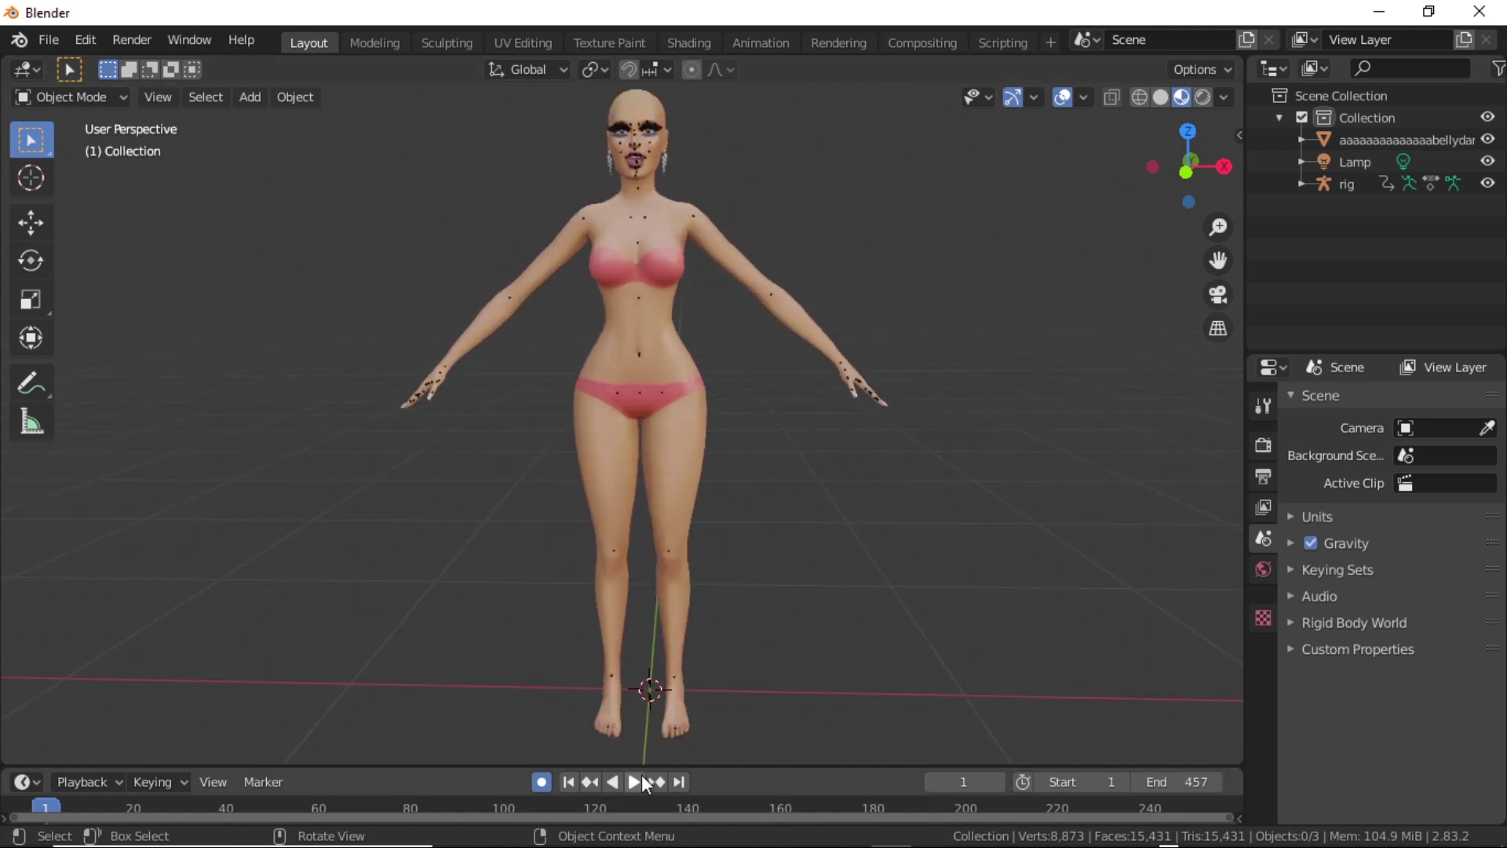
click(634, 785)
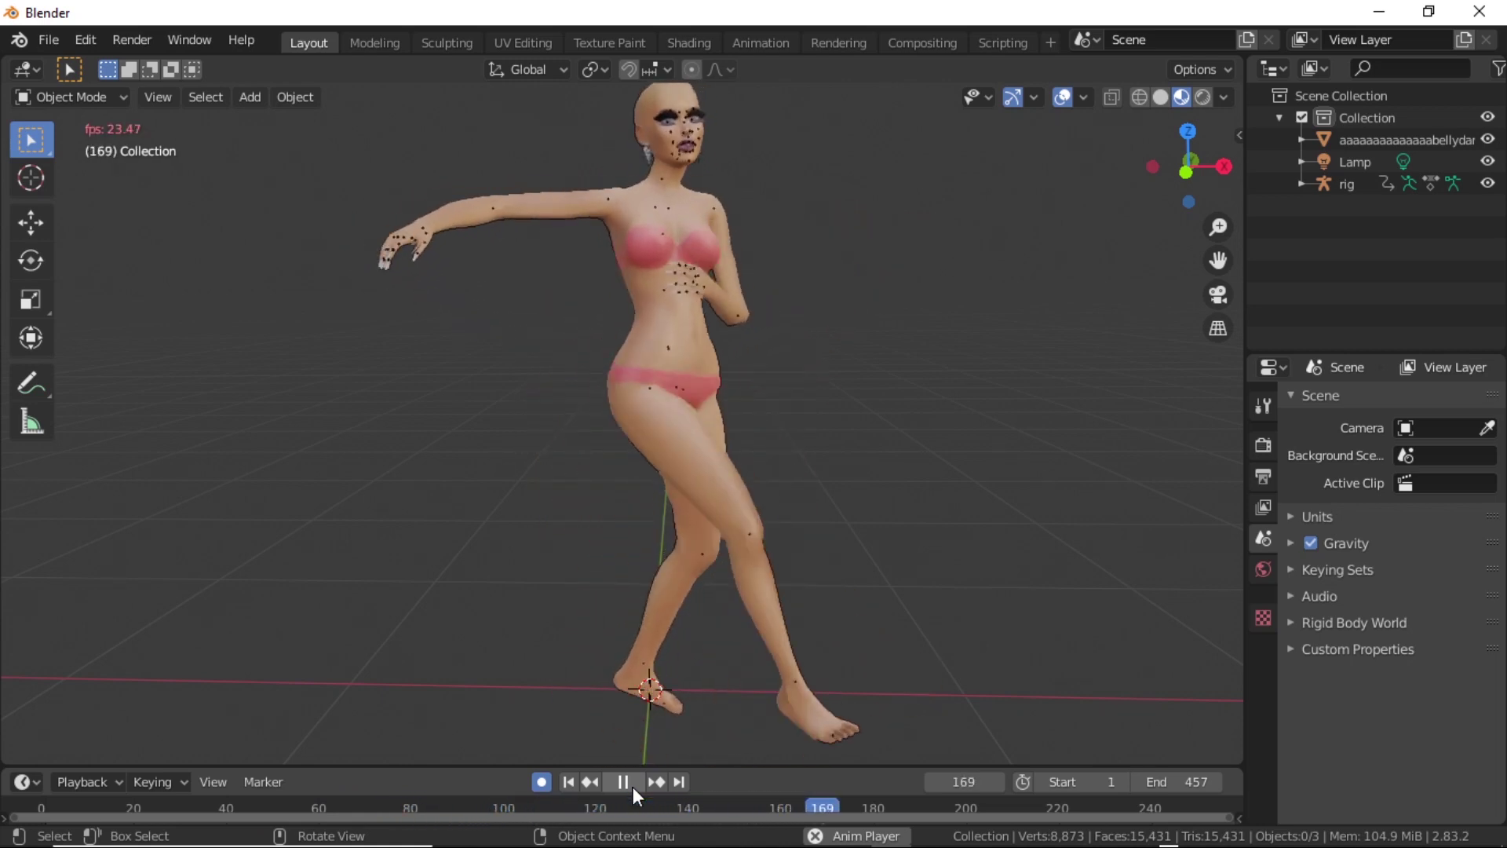
click(633, 787)
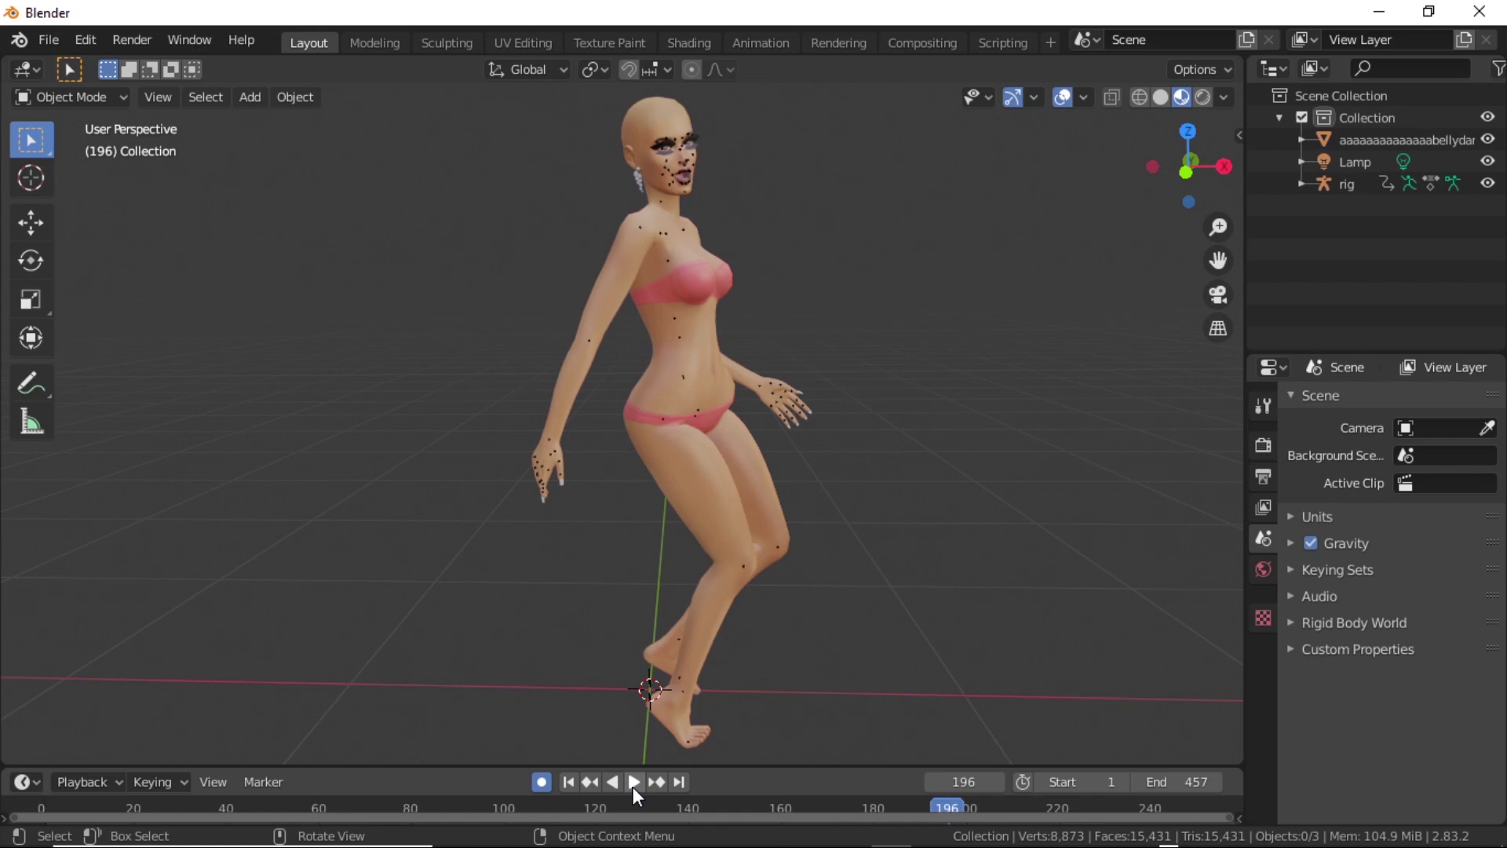
click(571, 782)
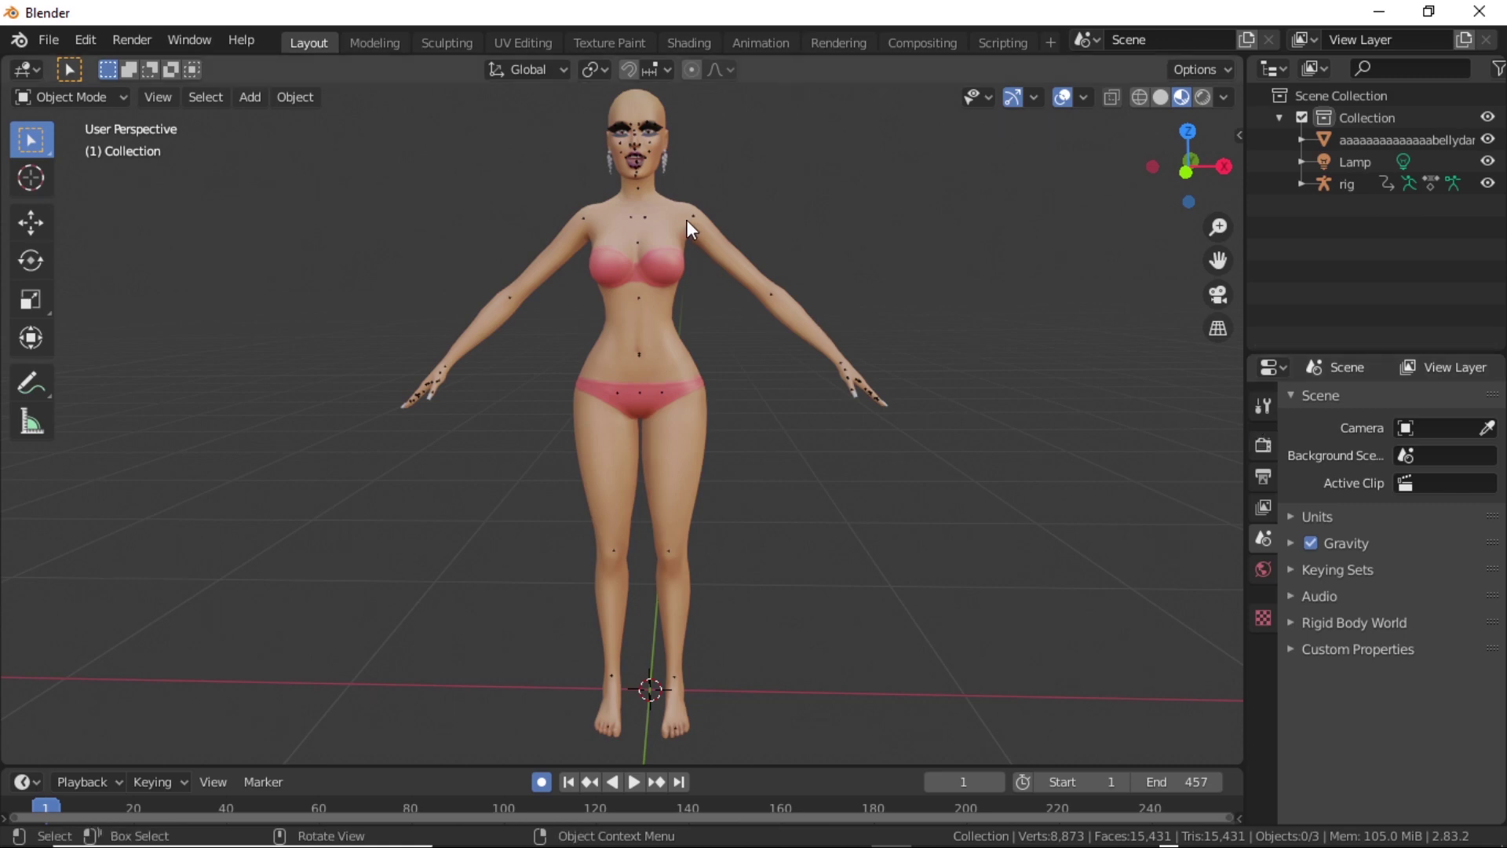
click(709, 233)
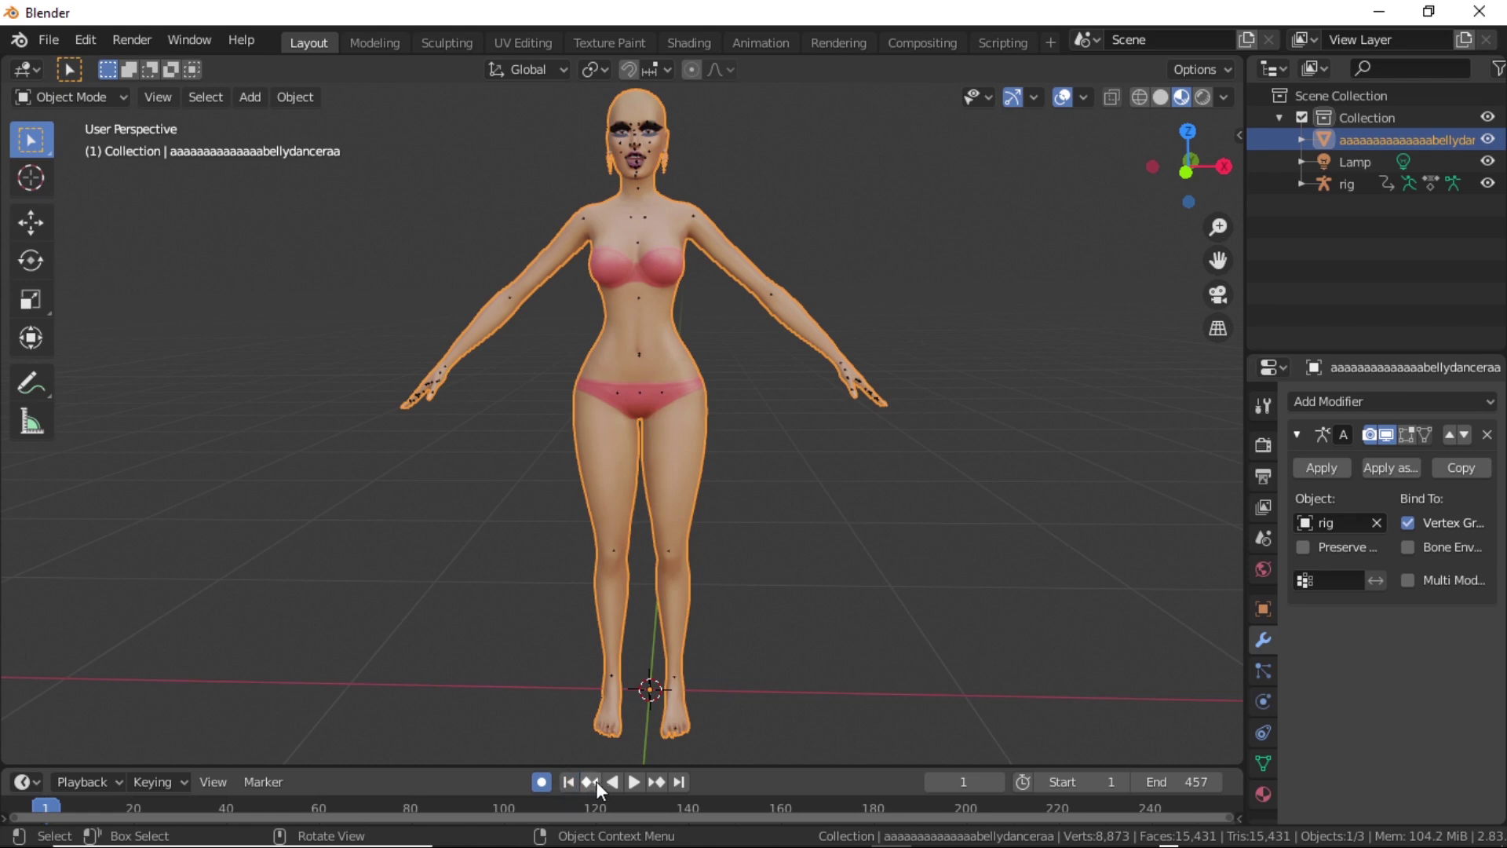
click(632, 782)
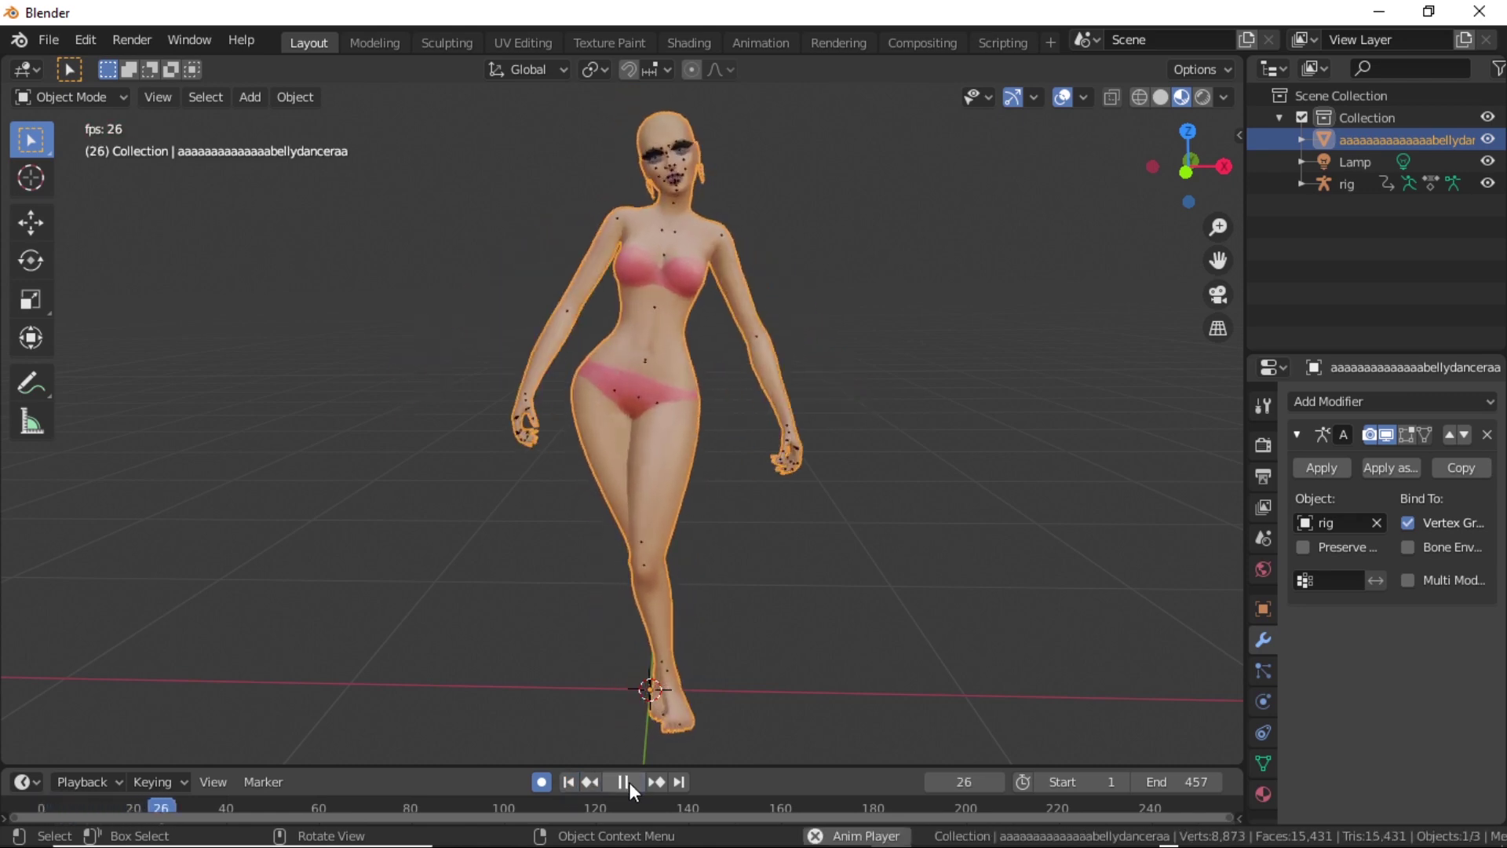
click(568, 782)
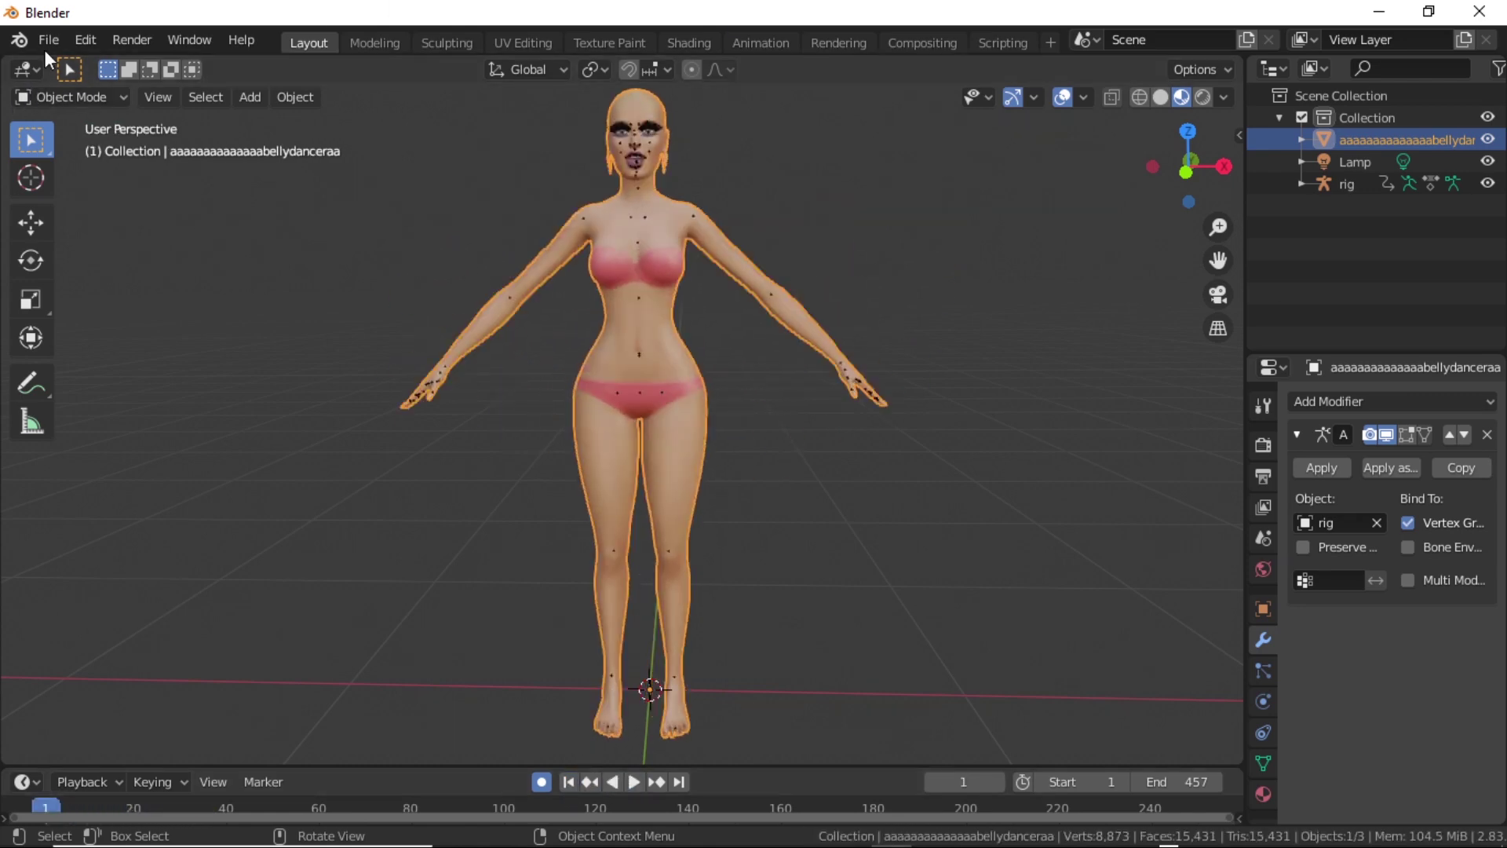
- Save the scene to the Desktop as 'tutorial physics marvelouse.blend'
click(48, 40)
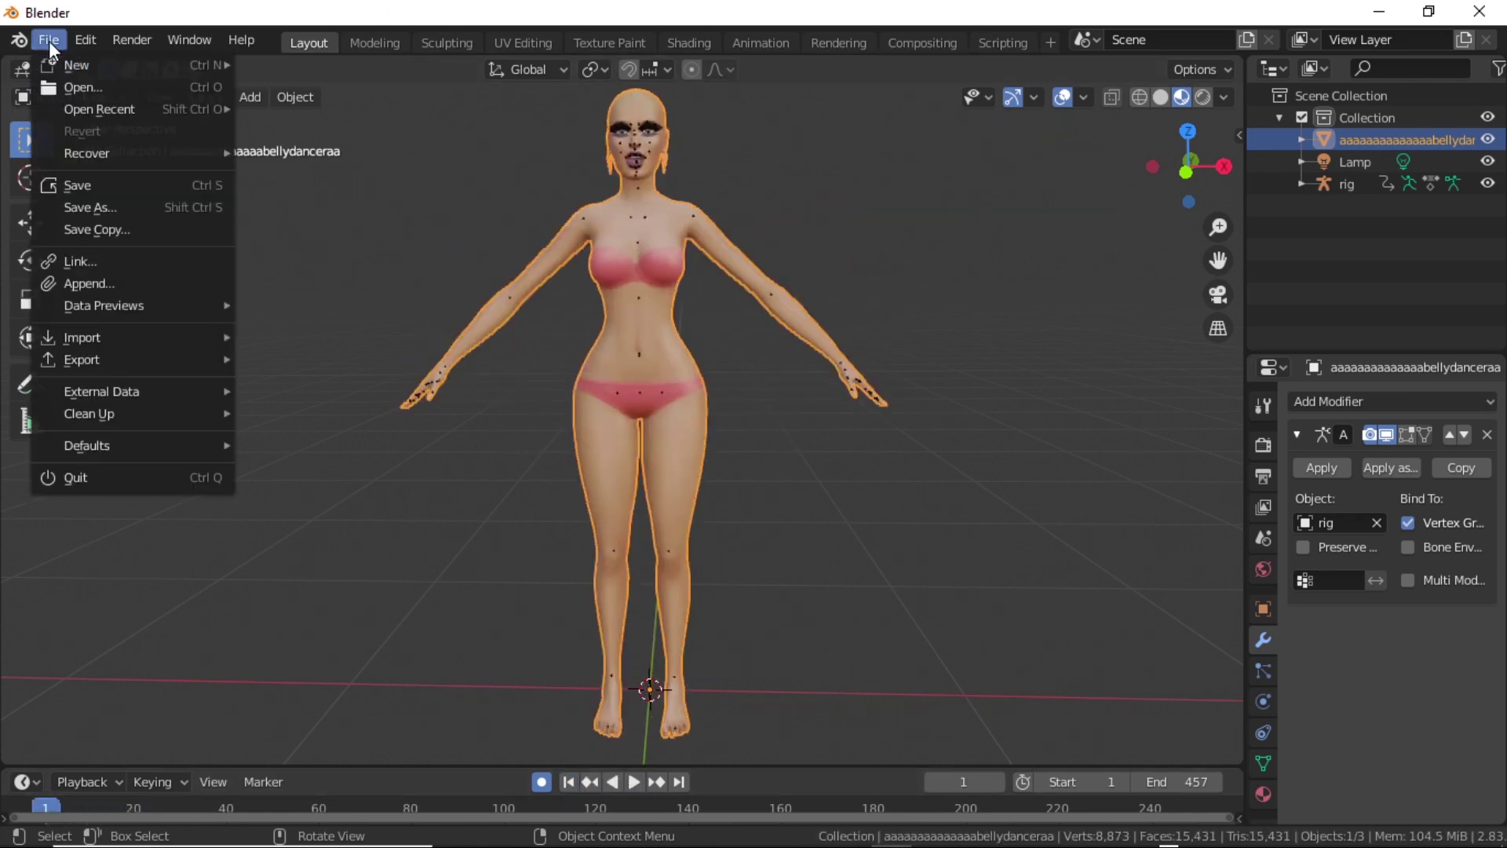
click(102, 206)
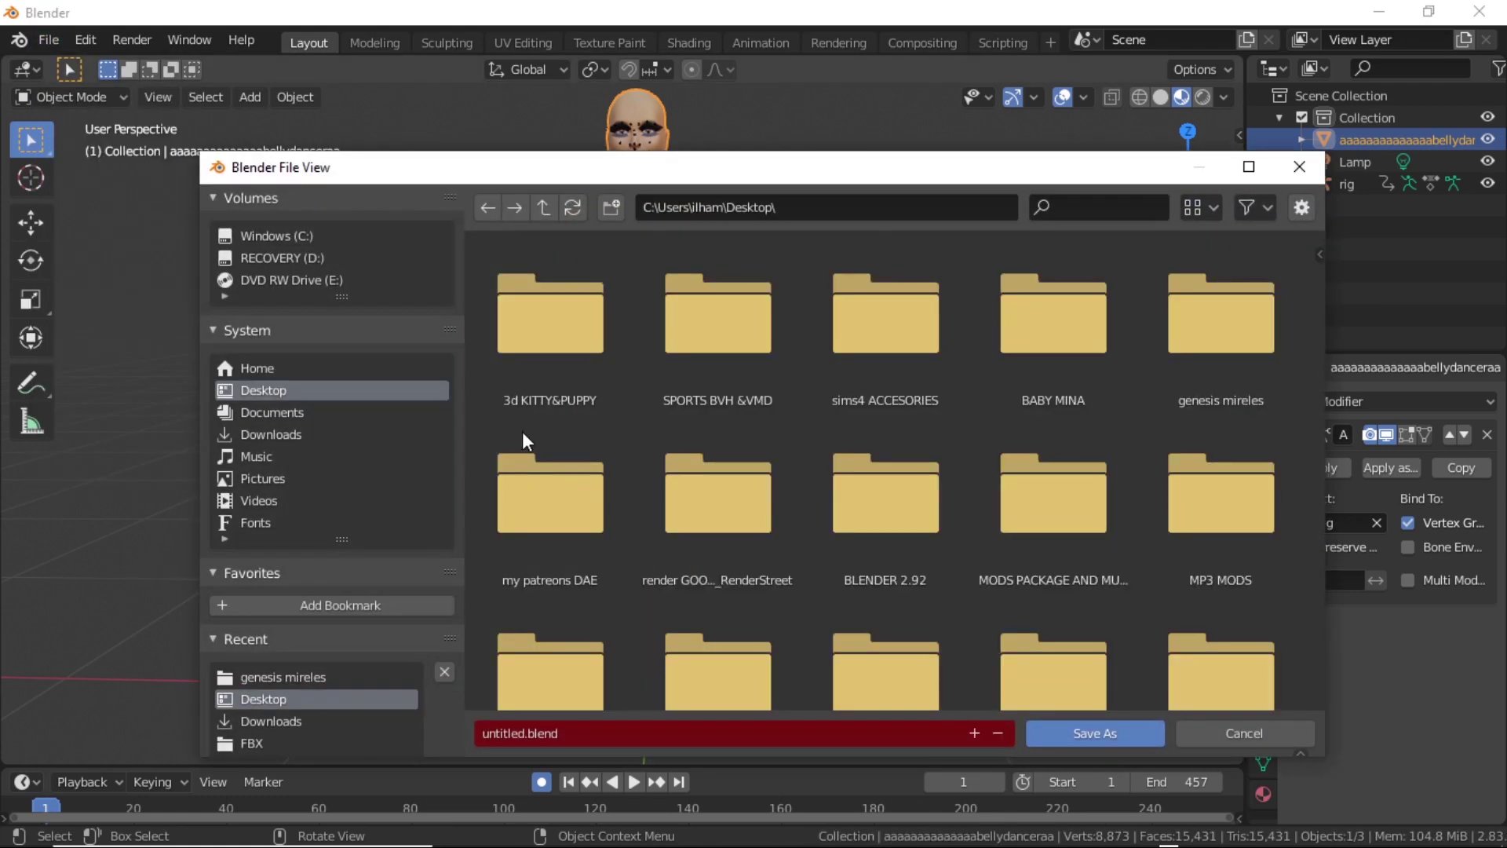
click(582, 732)
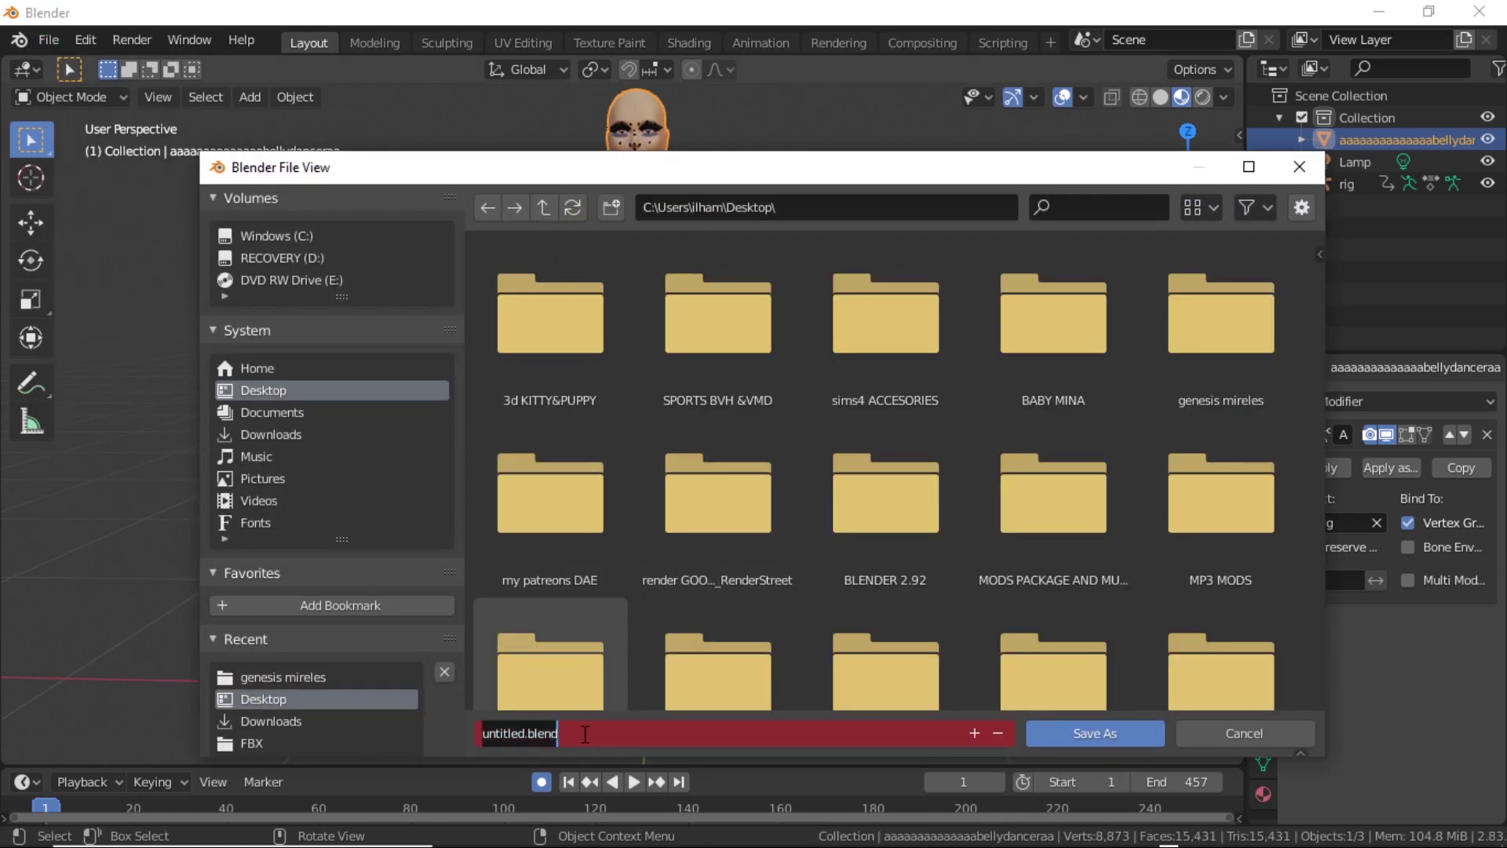
text(tuto)
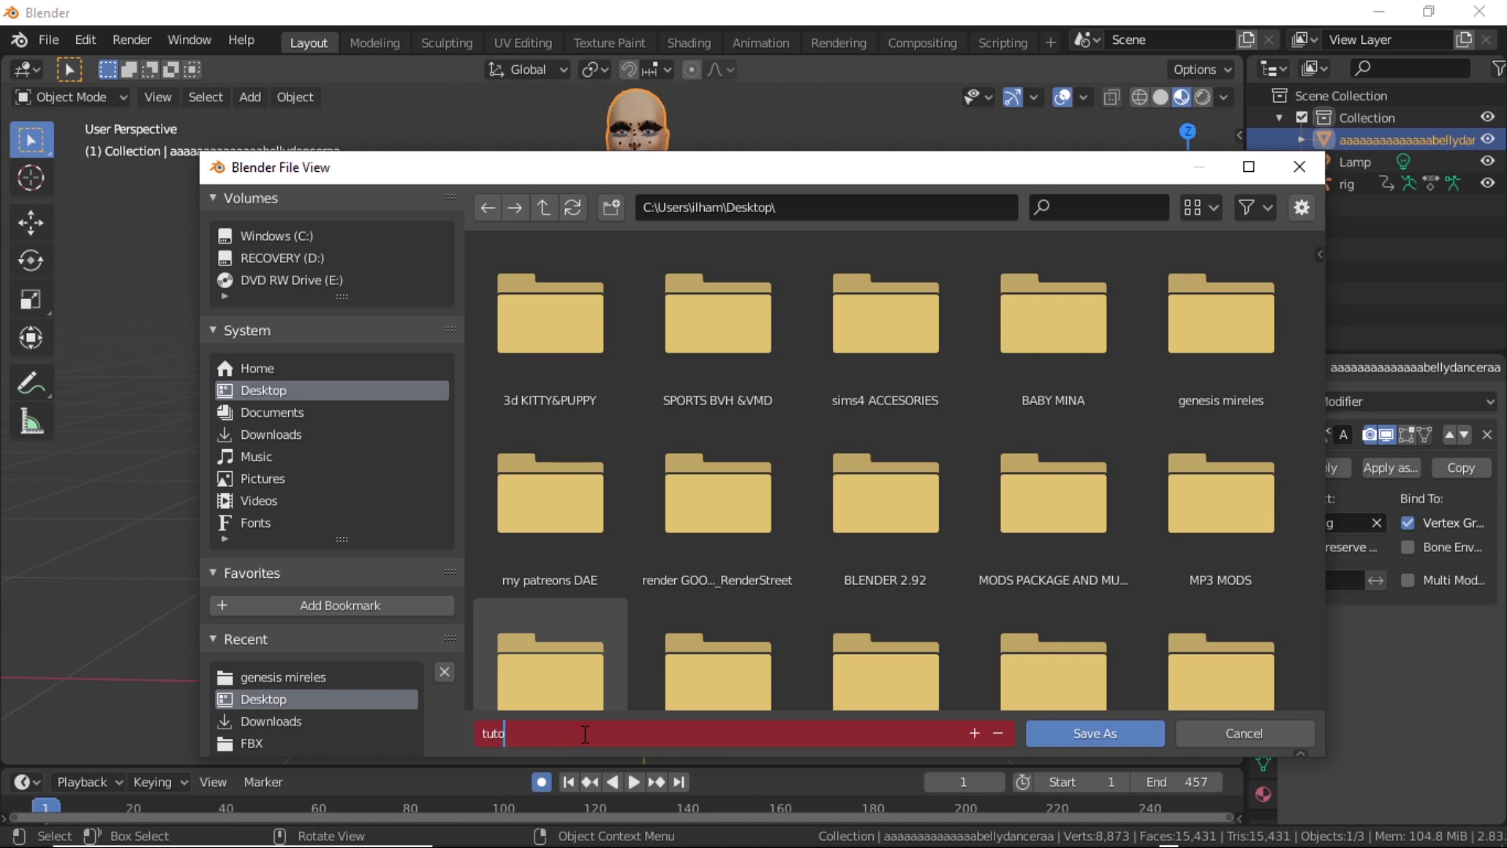
text(rial p)
text(ouse.)
click(1120, 733)
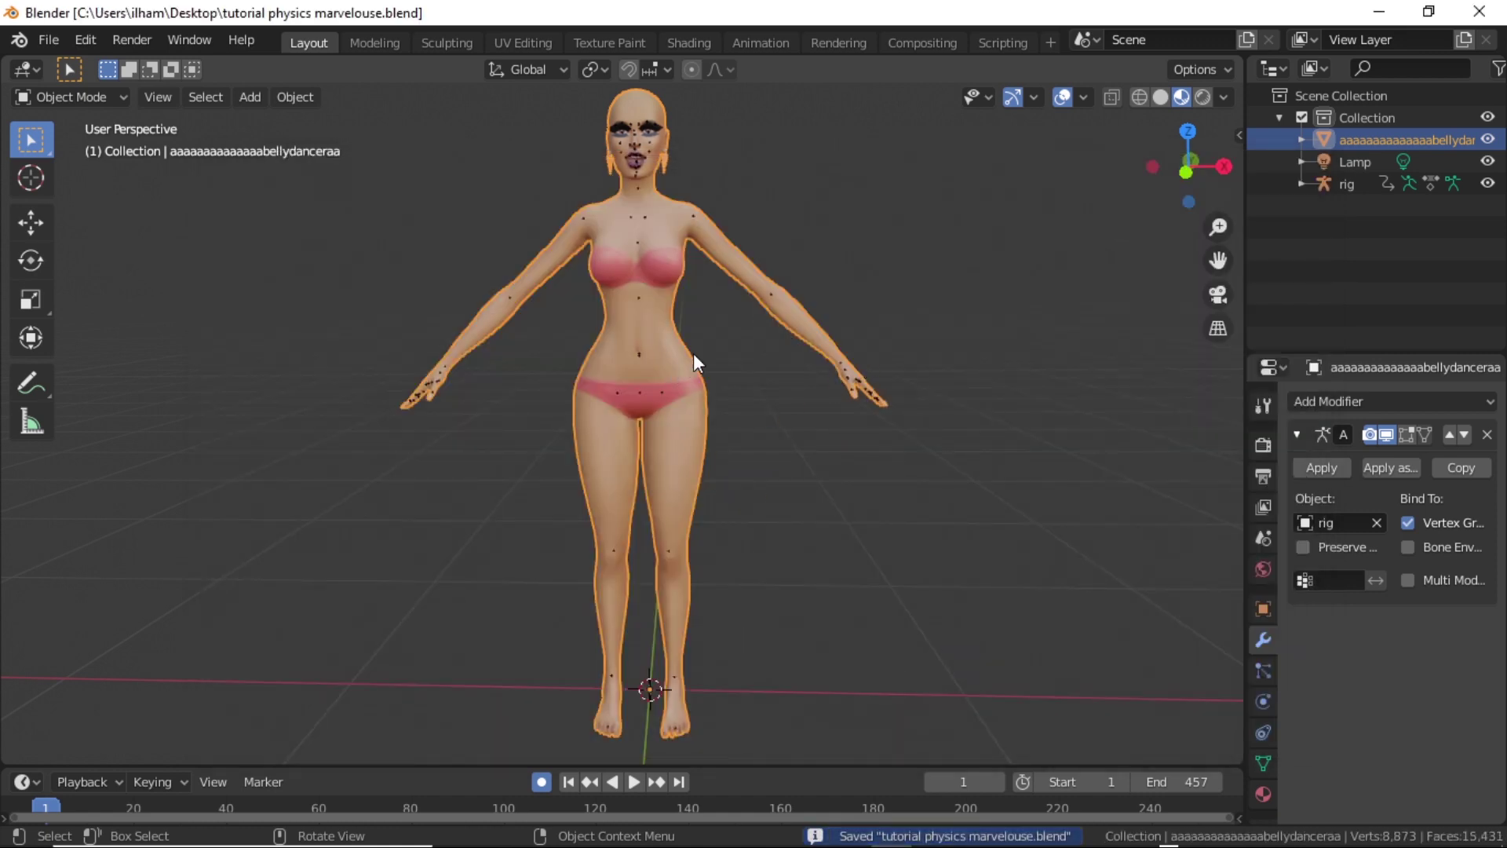
- Recentre the avatar, then play and stop the dance in the Animation workspace
mouse_move(818, 455)
middle_down()
mouse_move(604, 488)
mouse_move(883, 463)
mouse_move(843, 463)
middle_up()
scroll(843, 463, up, 2)
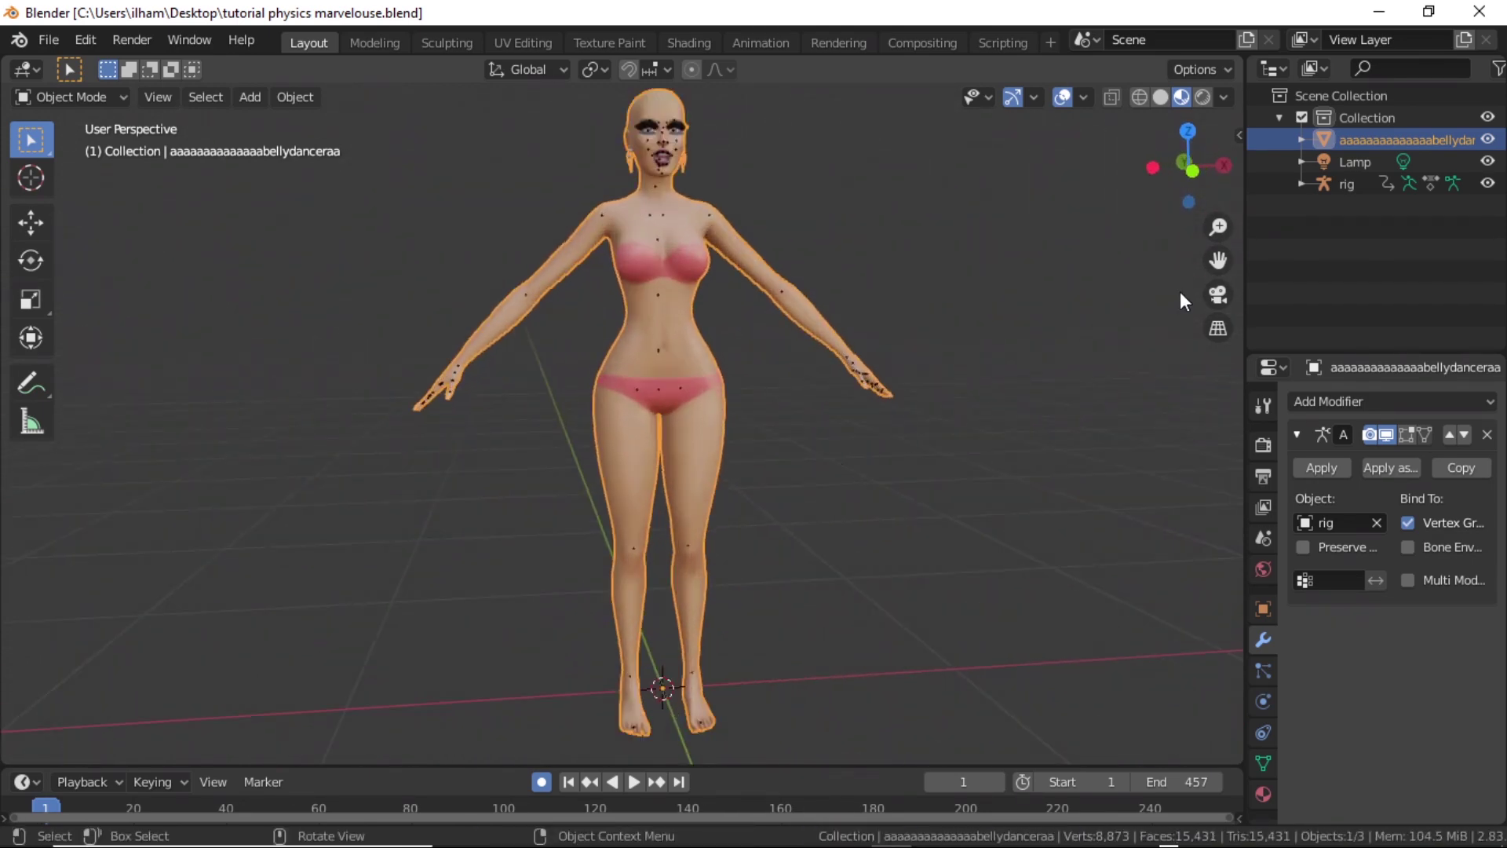
drag(1213, 261, 1198, 312)
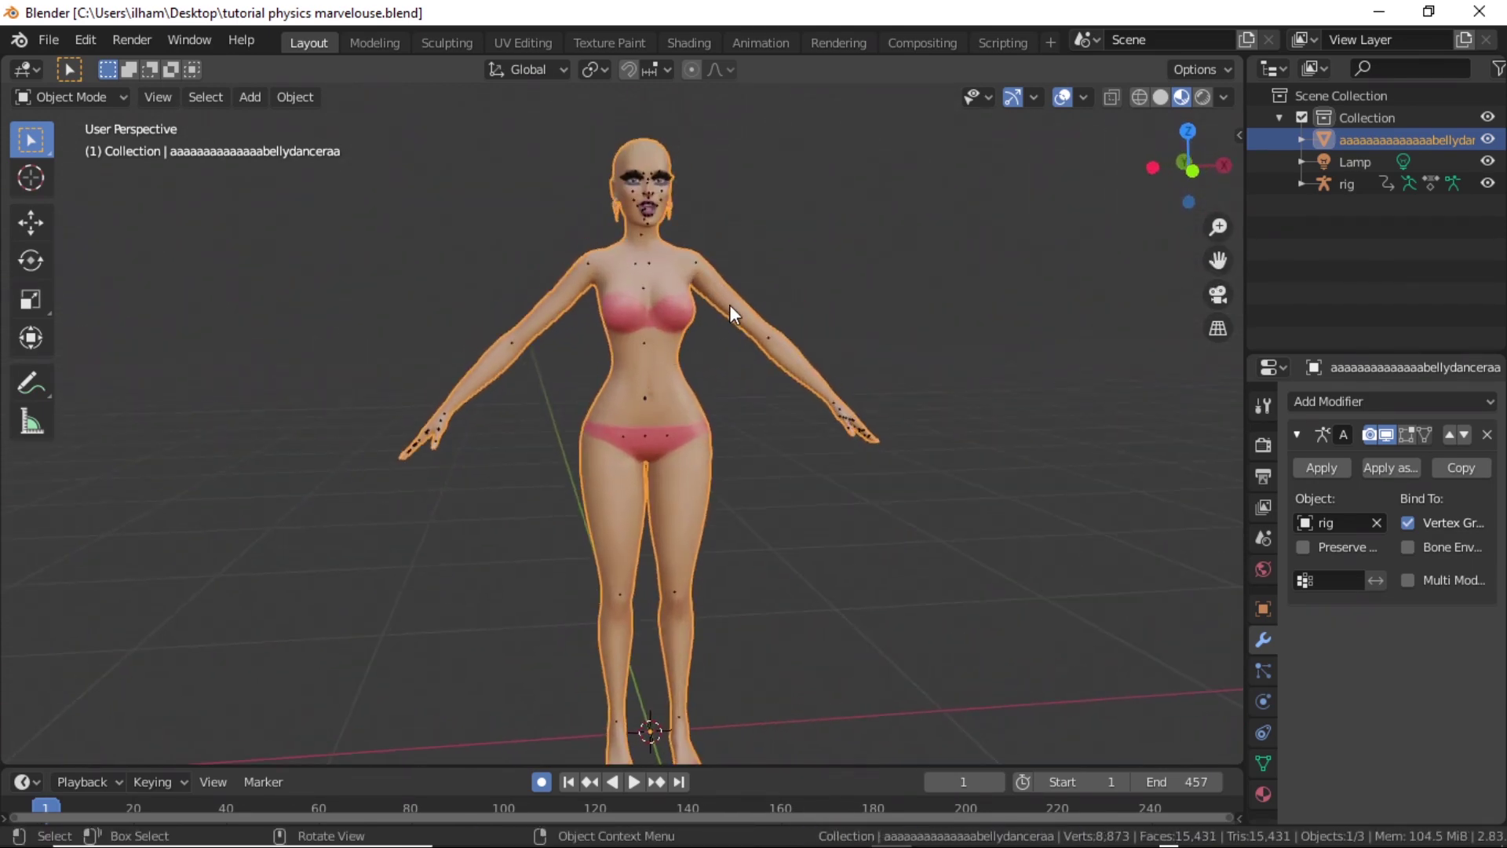
click(761, 42)
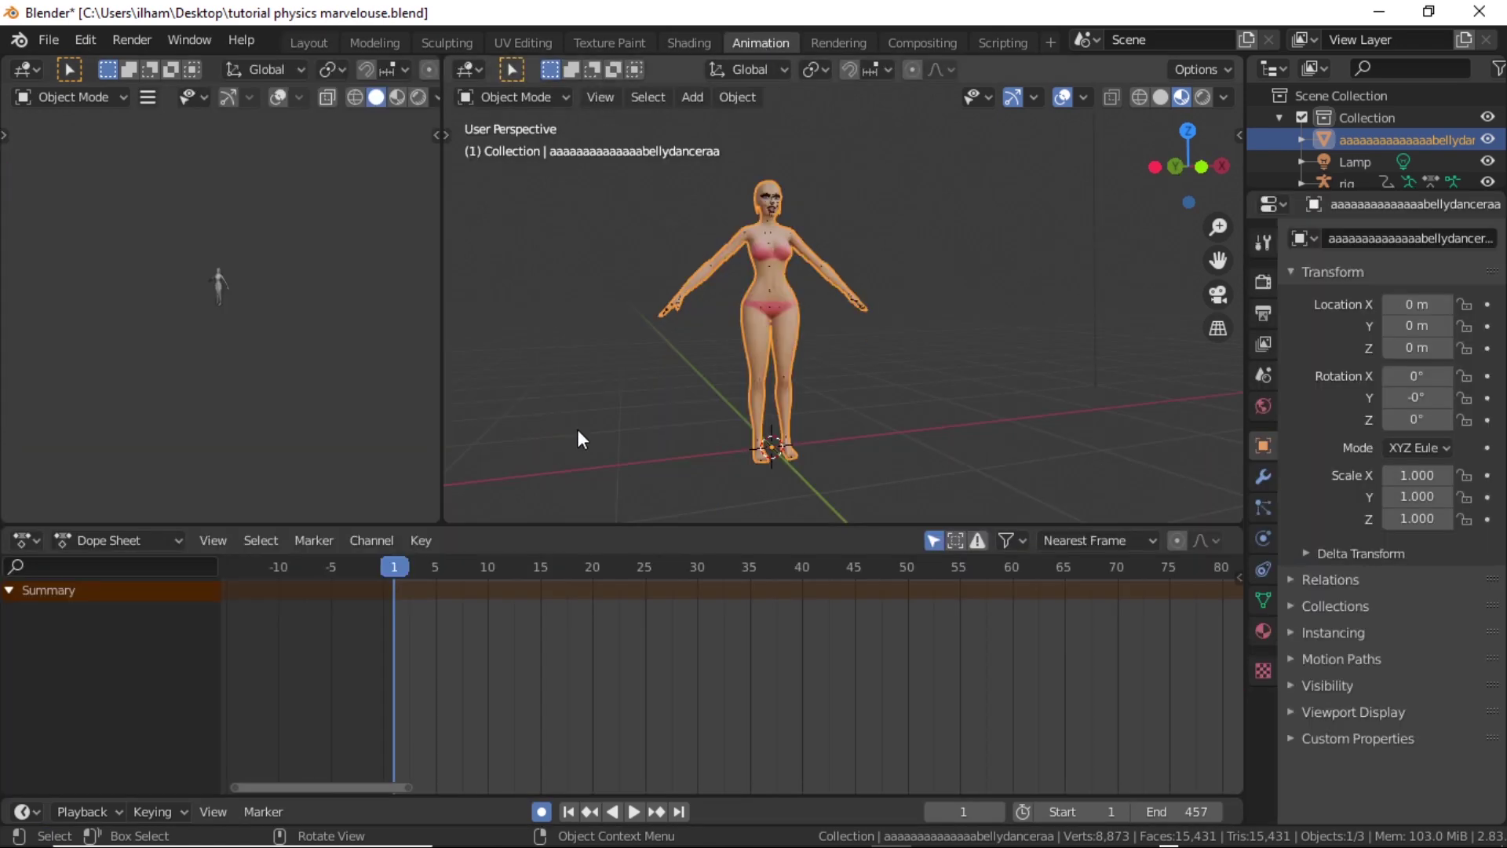
key(space)
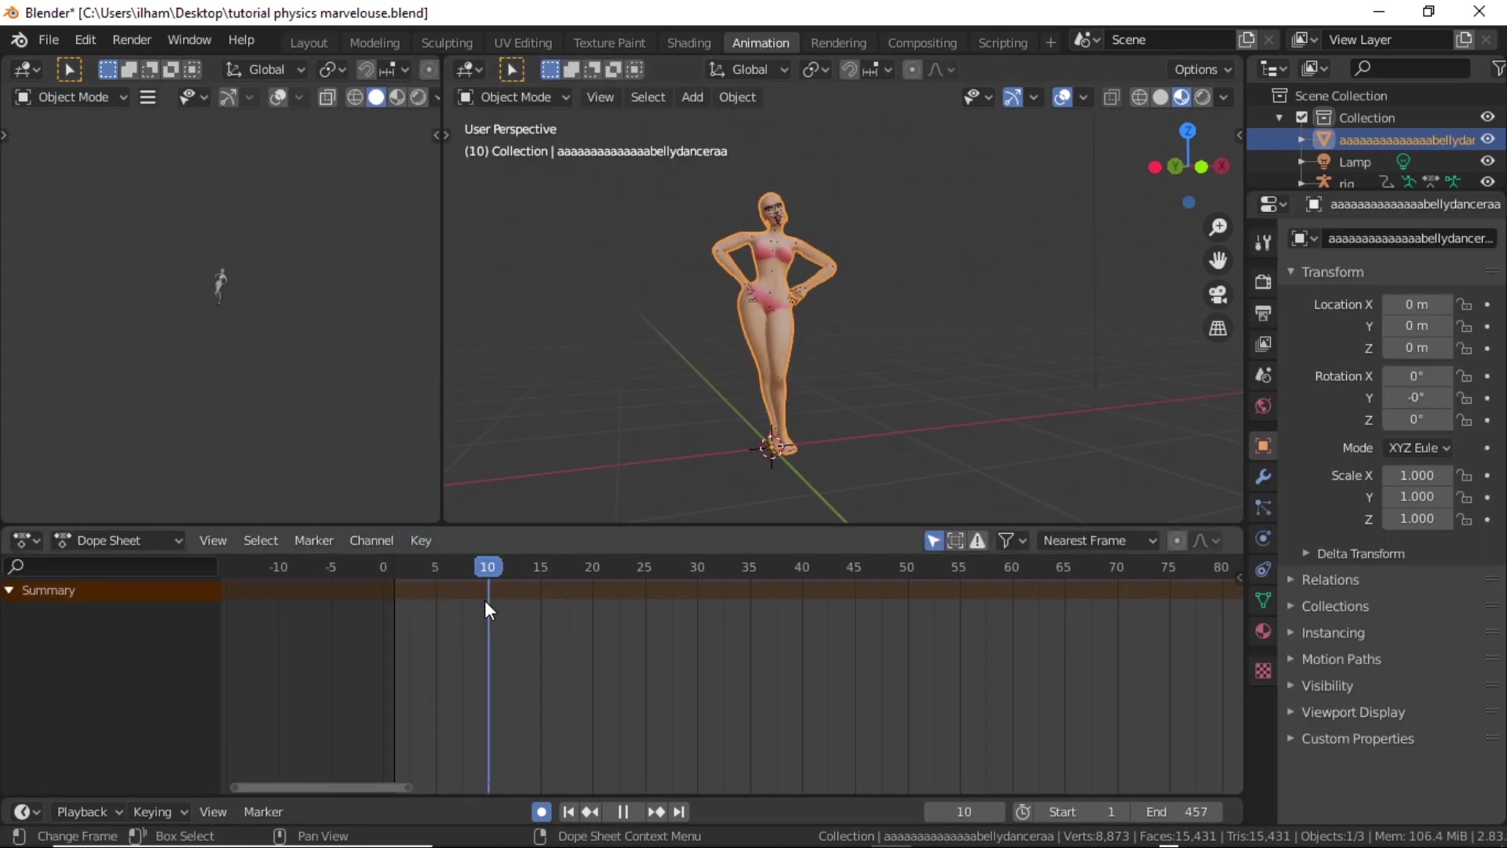
key(space)
- Inspect the dancer's pose from the side and front, then jump back to frame 1
scroll(773, 351, up, 5)
middle_drag(750, 359, 698, 236)
scroll(865, 396, up, 3)
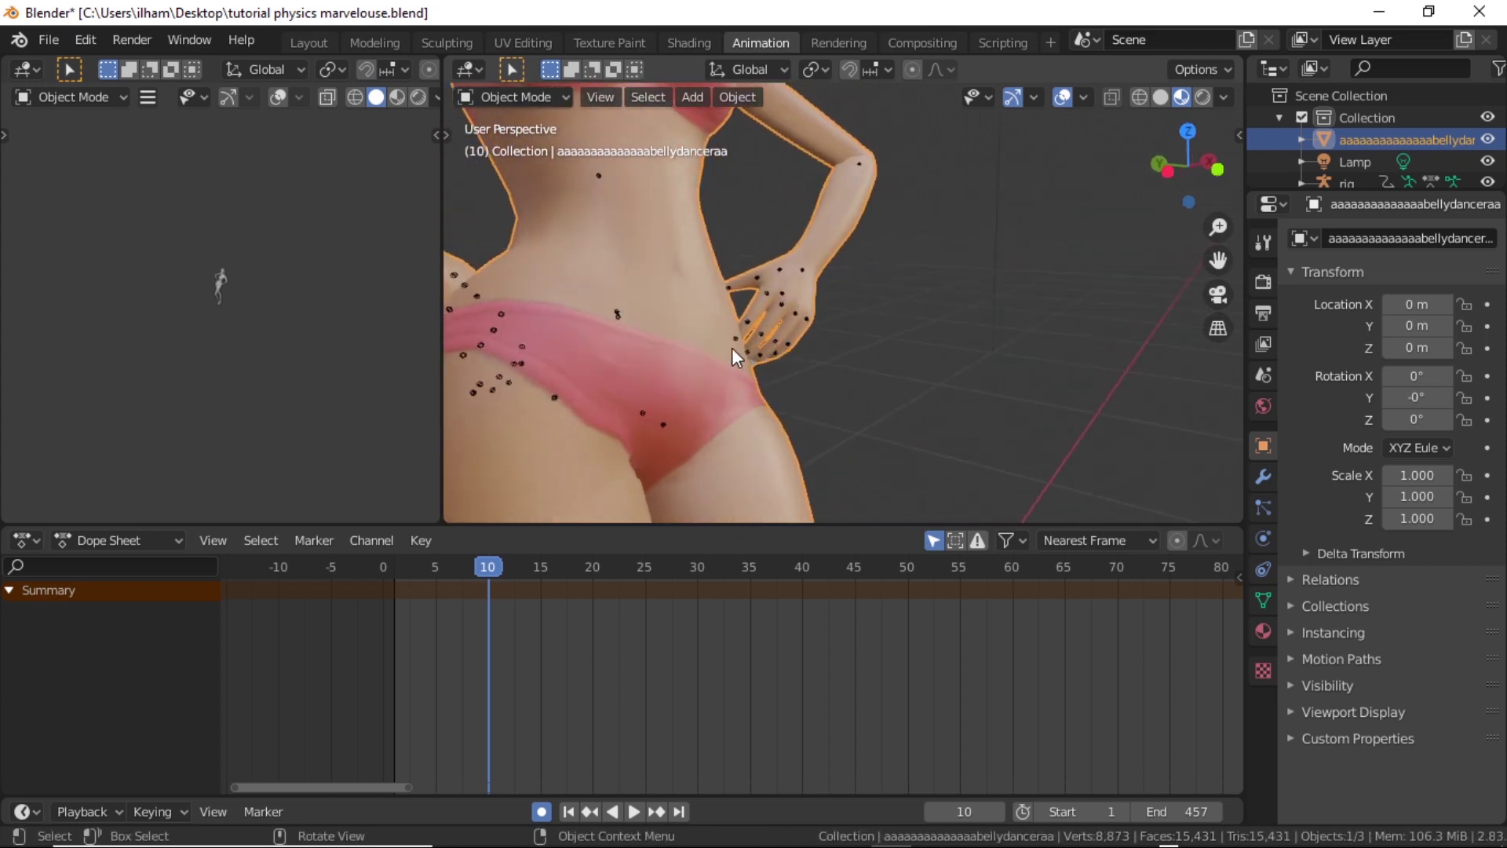
middle_drag(735, 357, 944, 315)
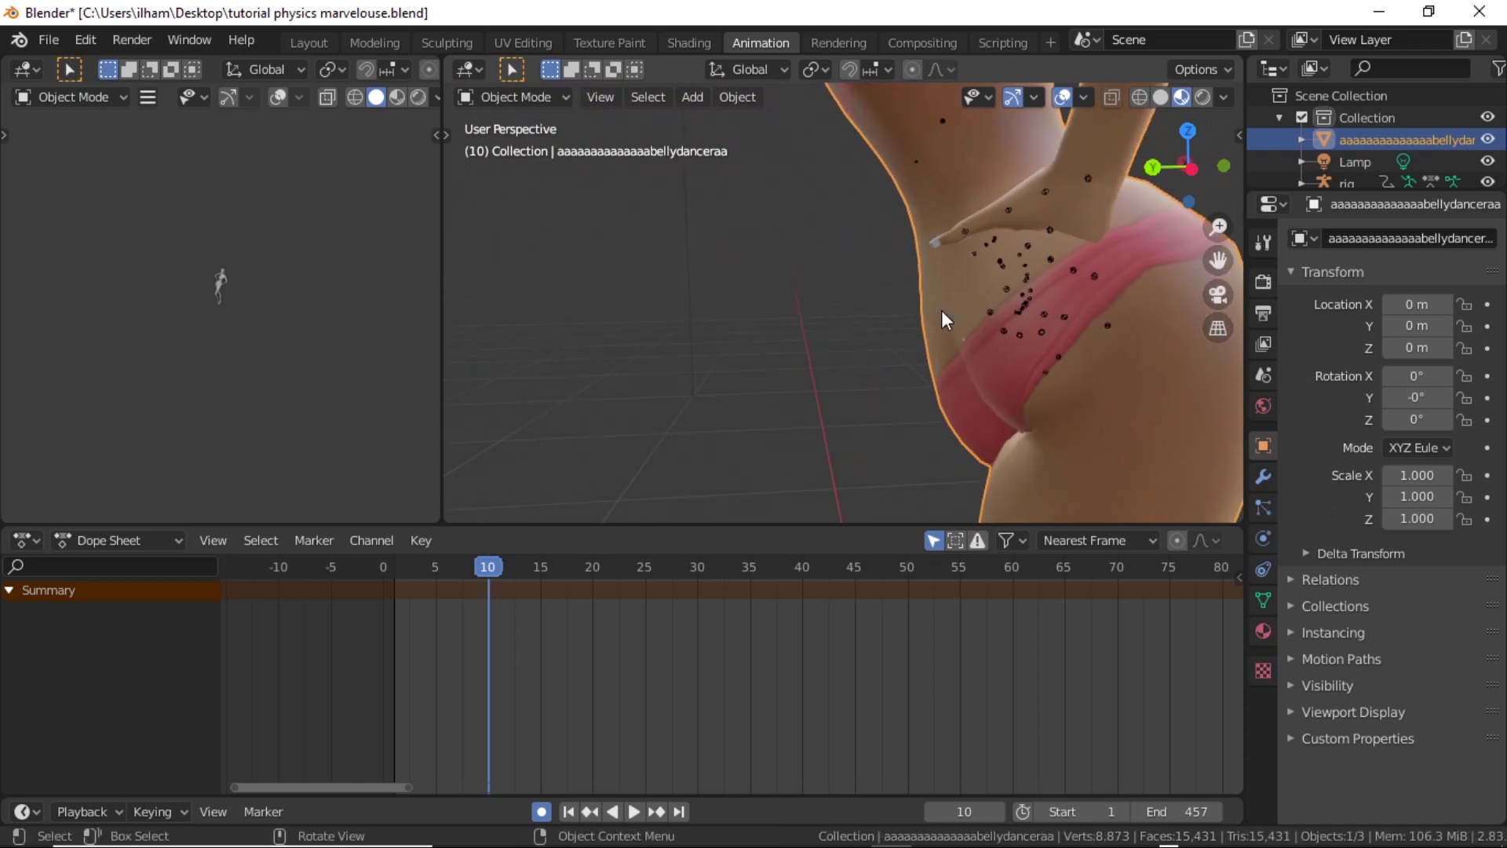
scroll(1083, 275, down, 6)
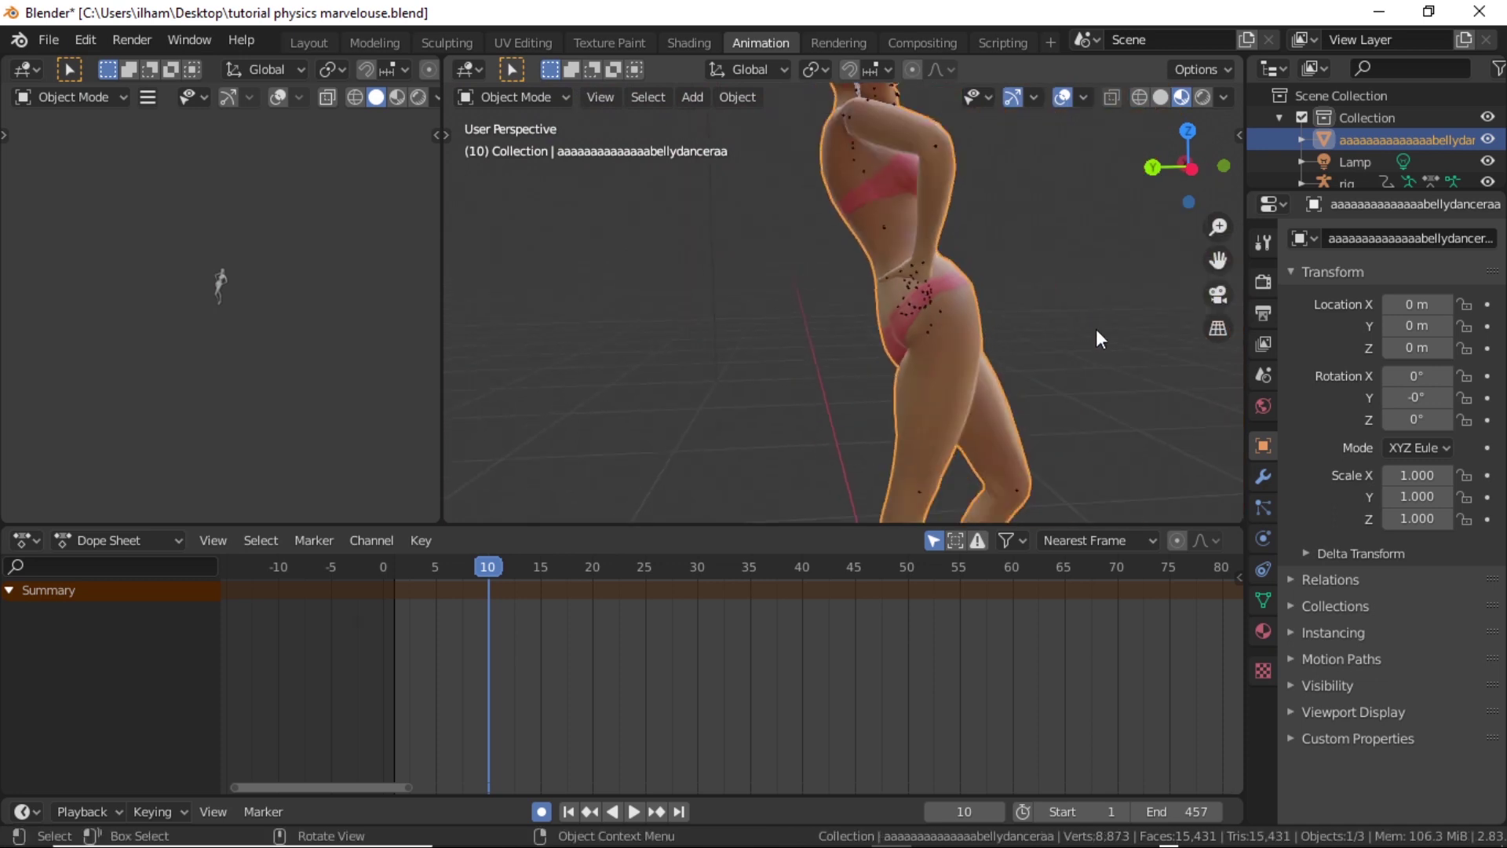
middle_drag(1096, 328, 818, 328)
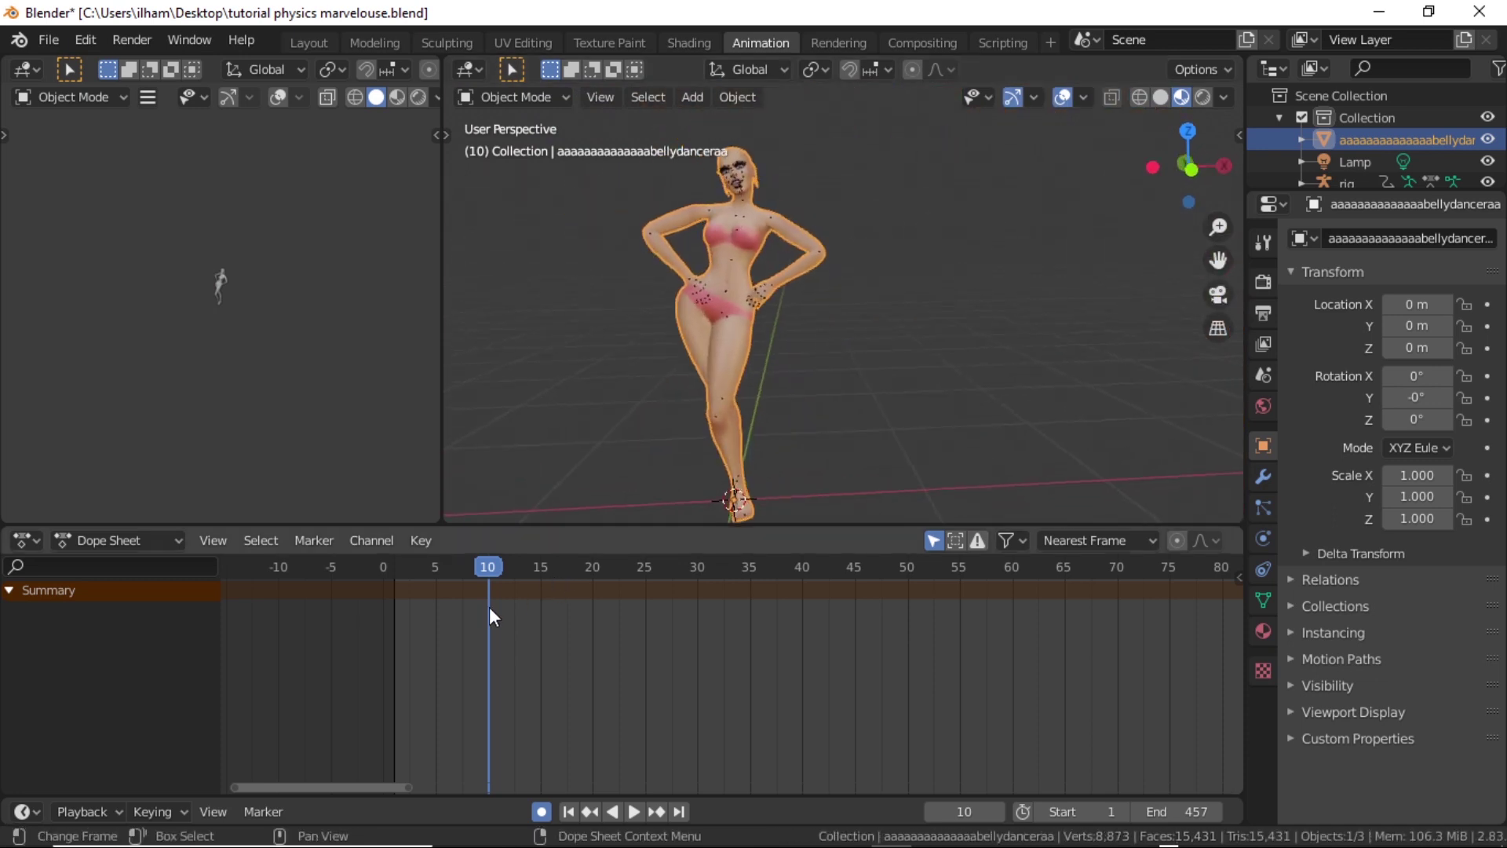
click(569, 811)
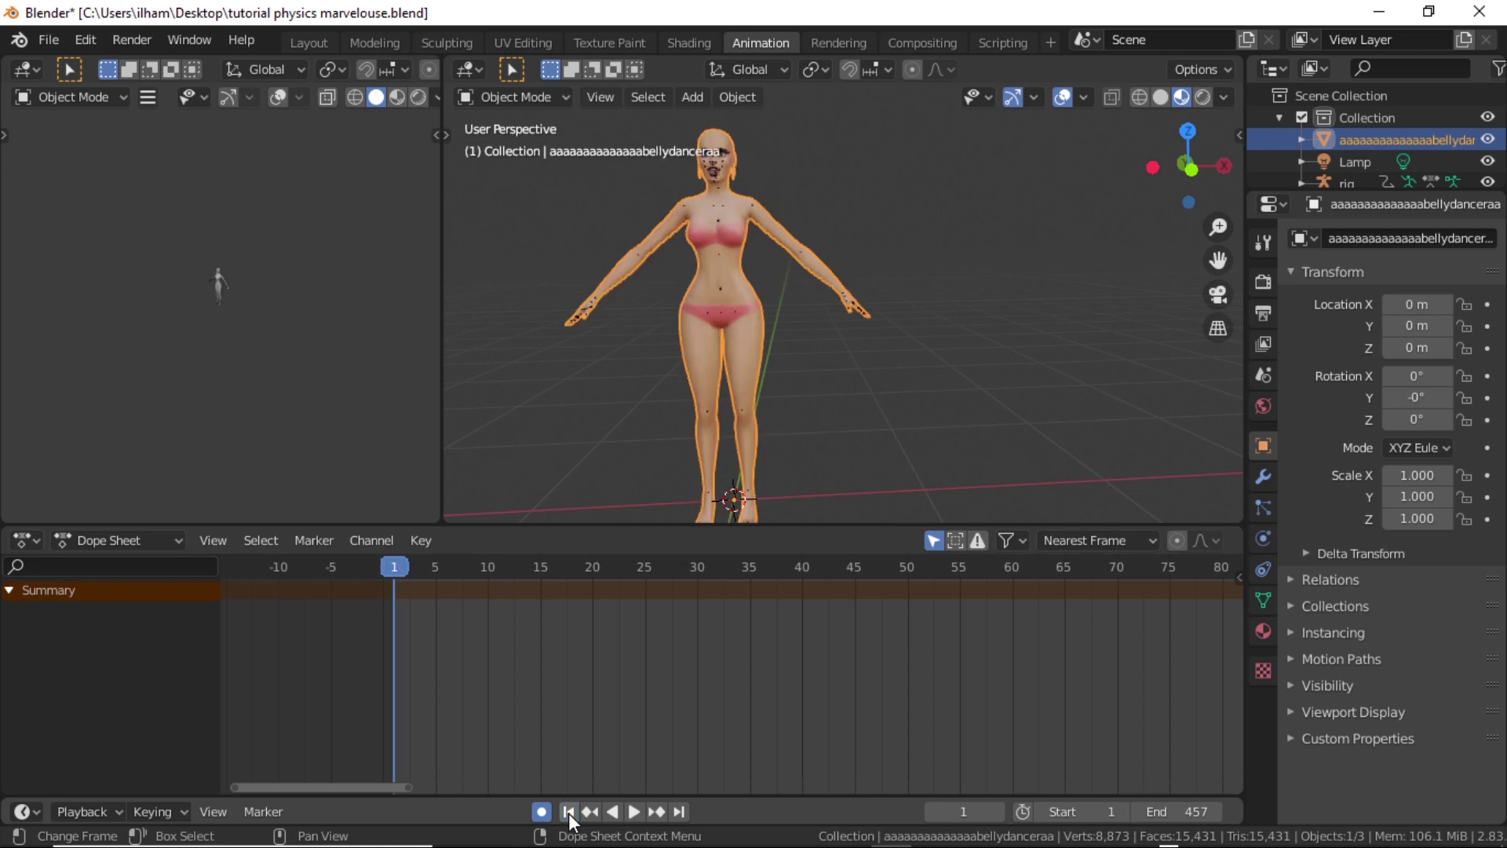
- Switch the avatar mesh to Edit Mode and widen the 3D viewport over the left area
click(540, 96)
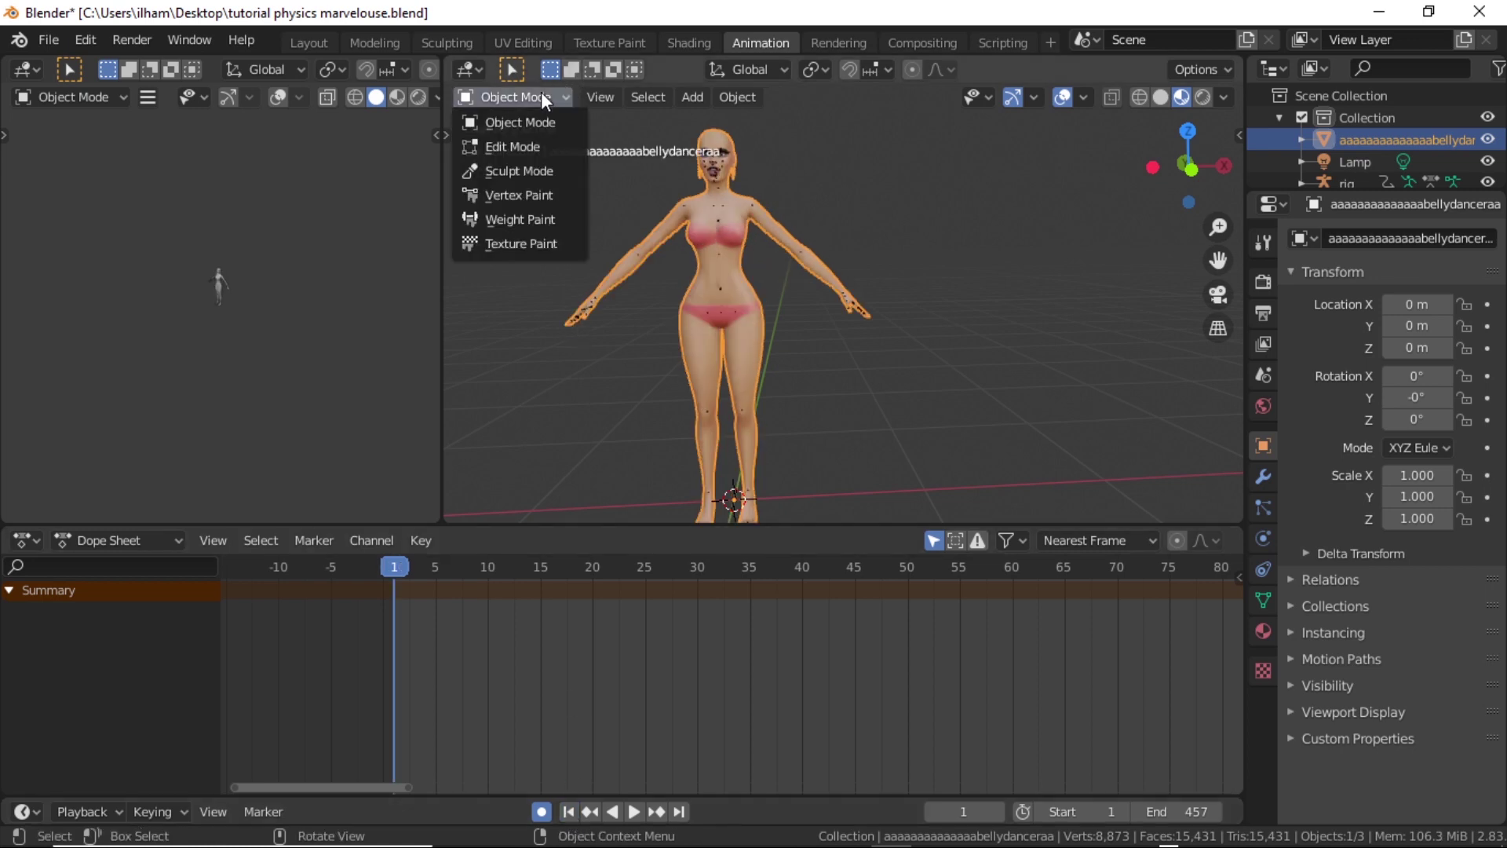
click(519, 147)
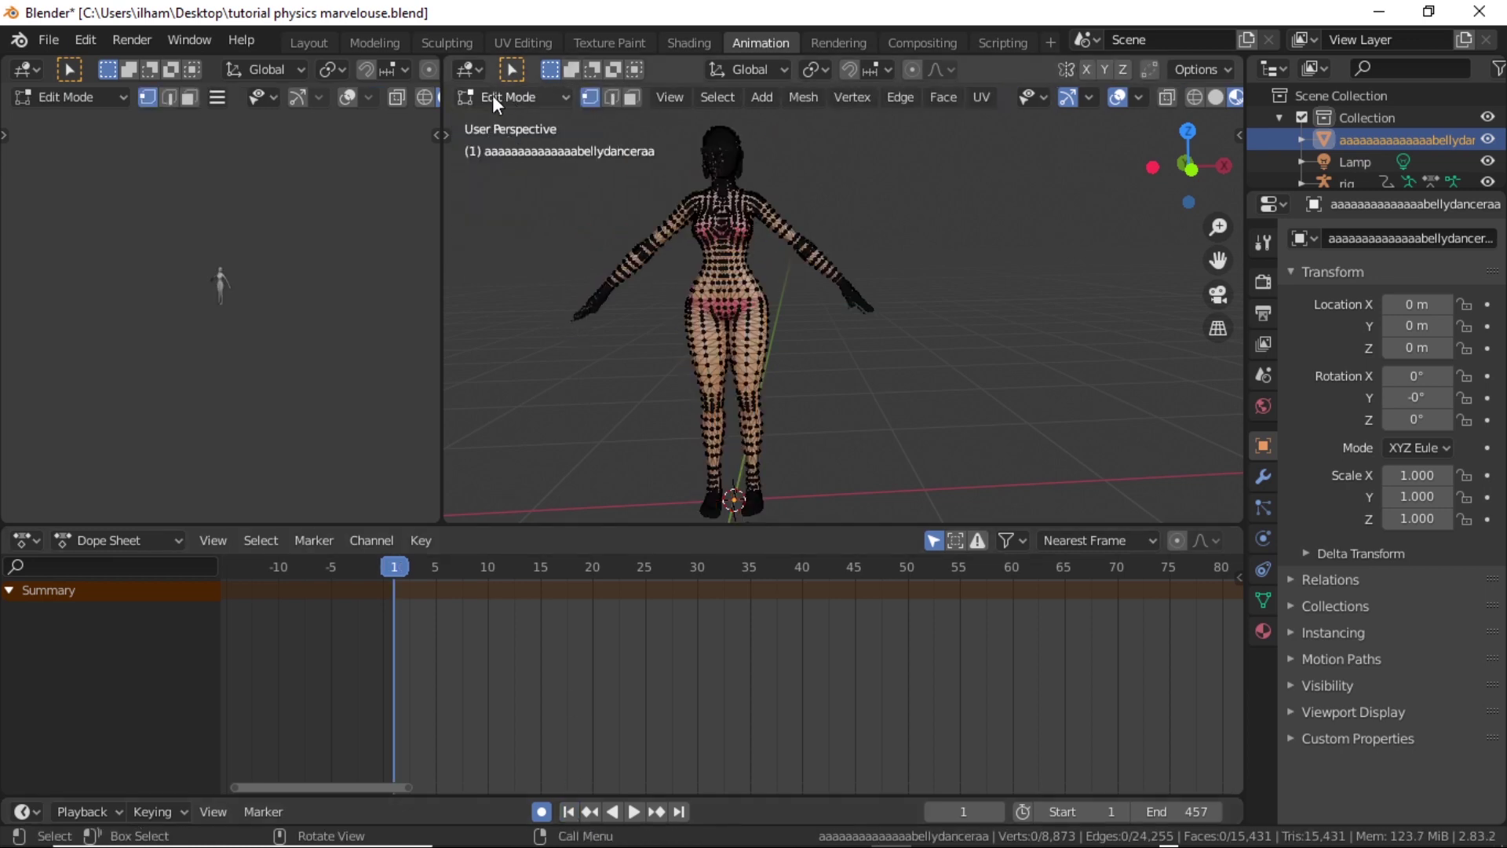
drag(655, 524, 681, 766)
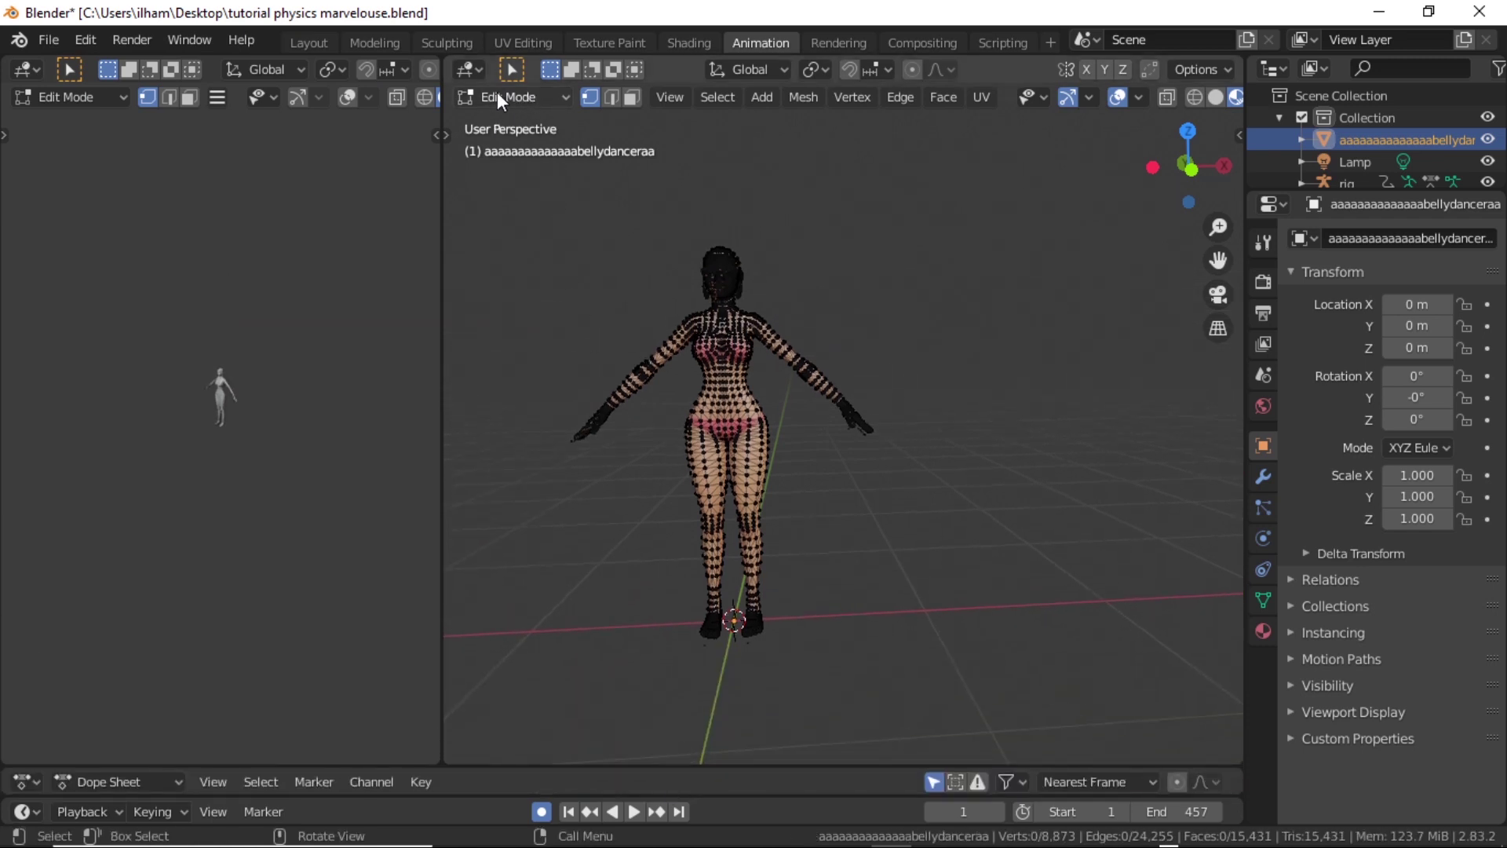
drag(440, 202, 49, 299)
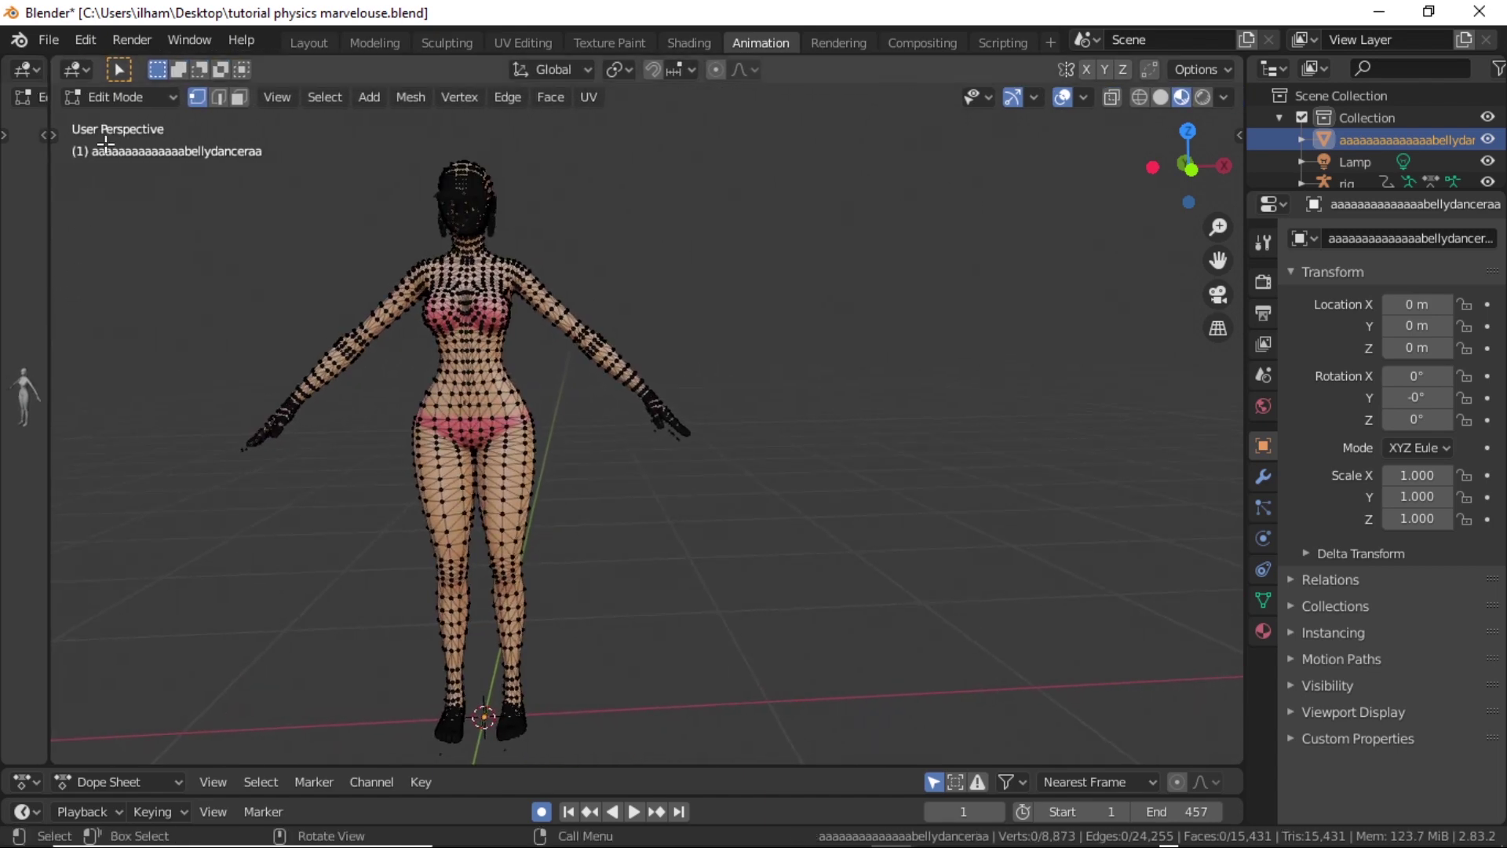
- In Wireframe shading, select the right arm's vertices and delete its faces
click(1139, 97)
middle_drag(801, 181, 825, 185)
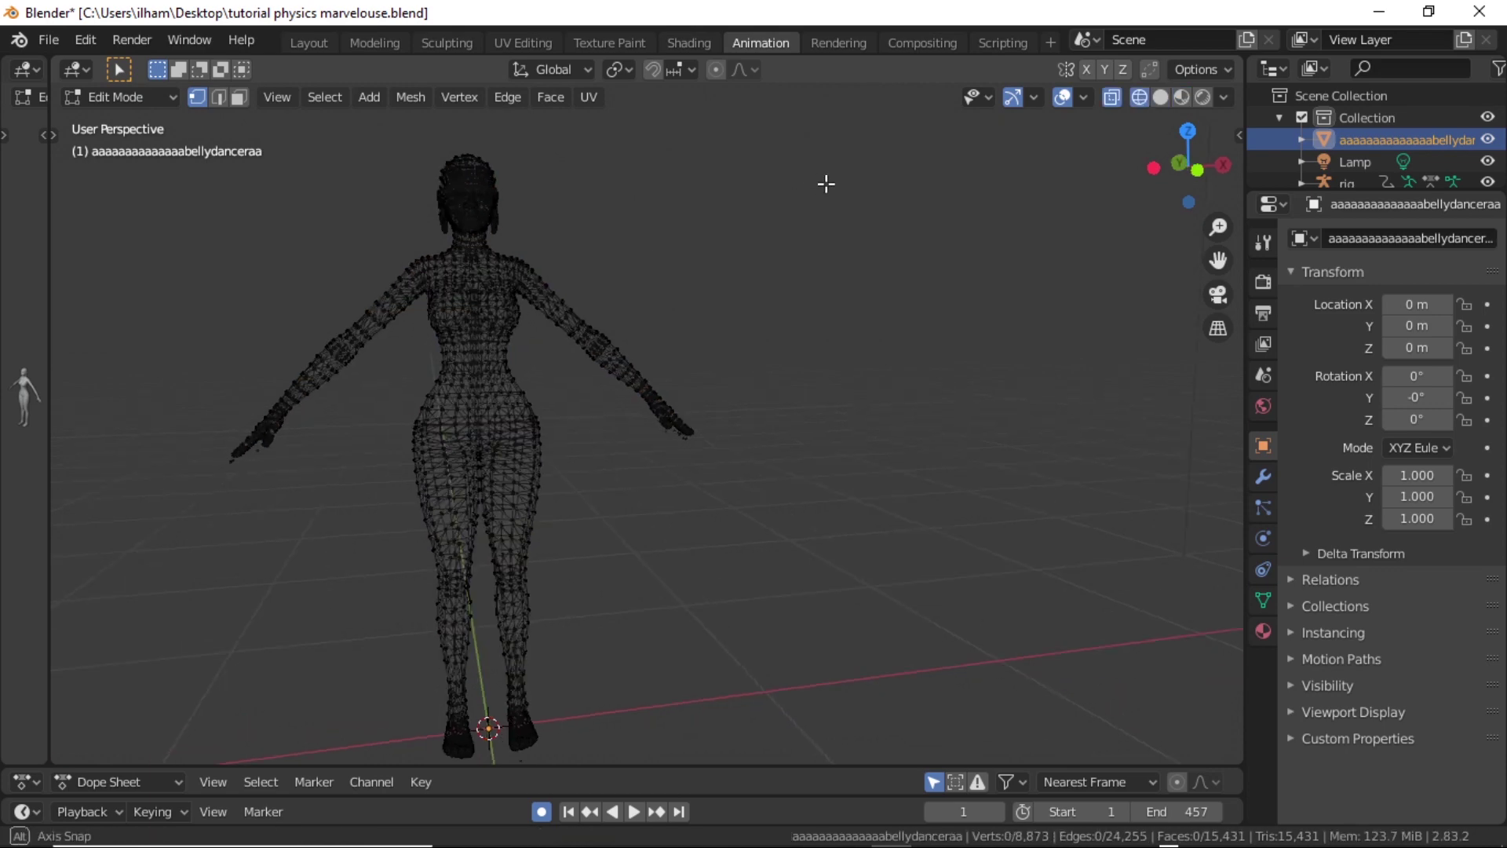
drag(849, 505, 548, 228)
middle_drag(690, 421, 707, 442)
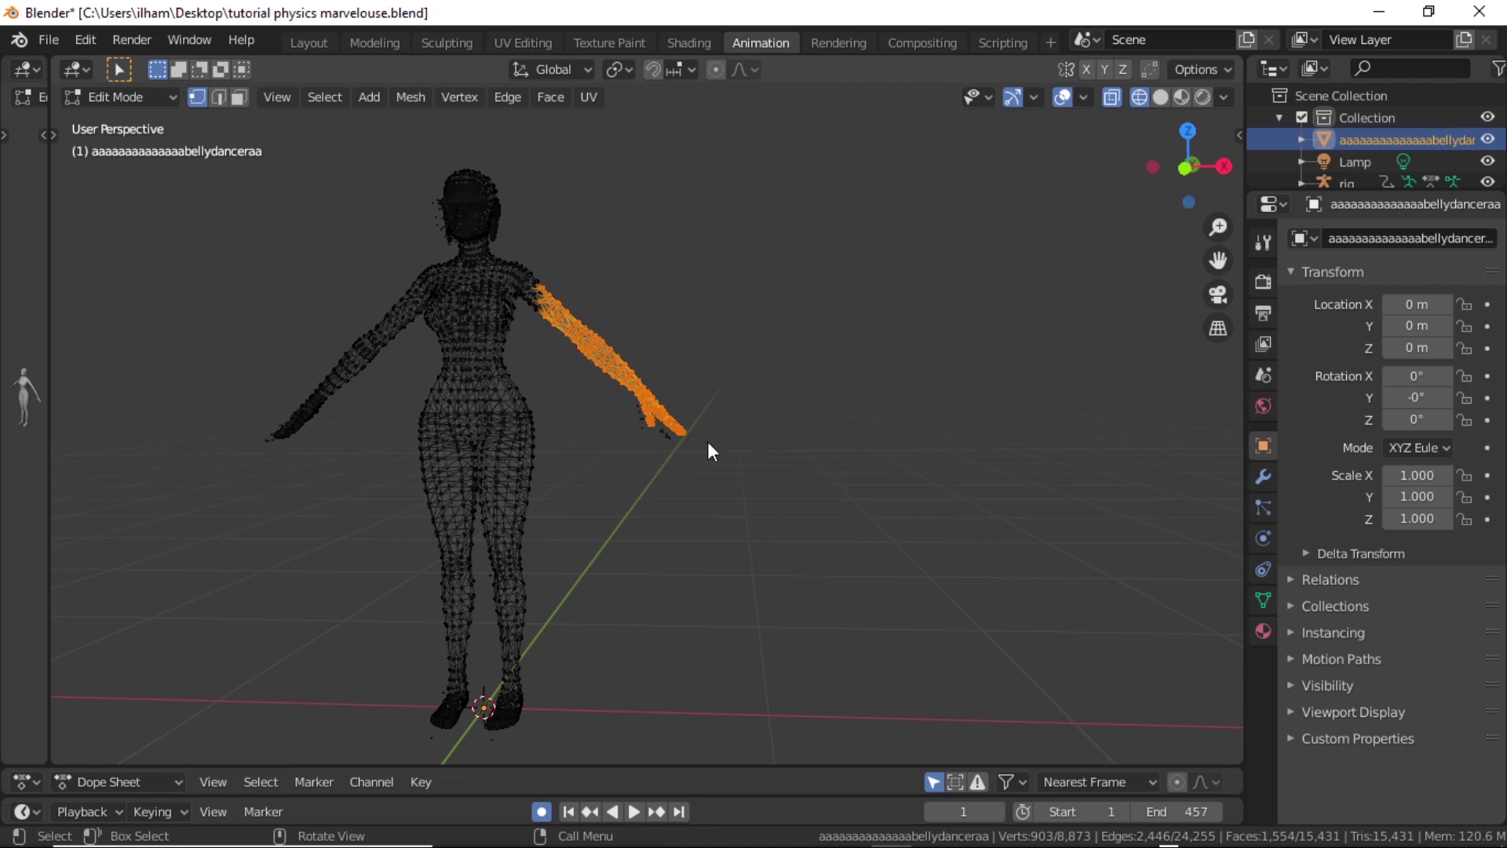
key(x)
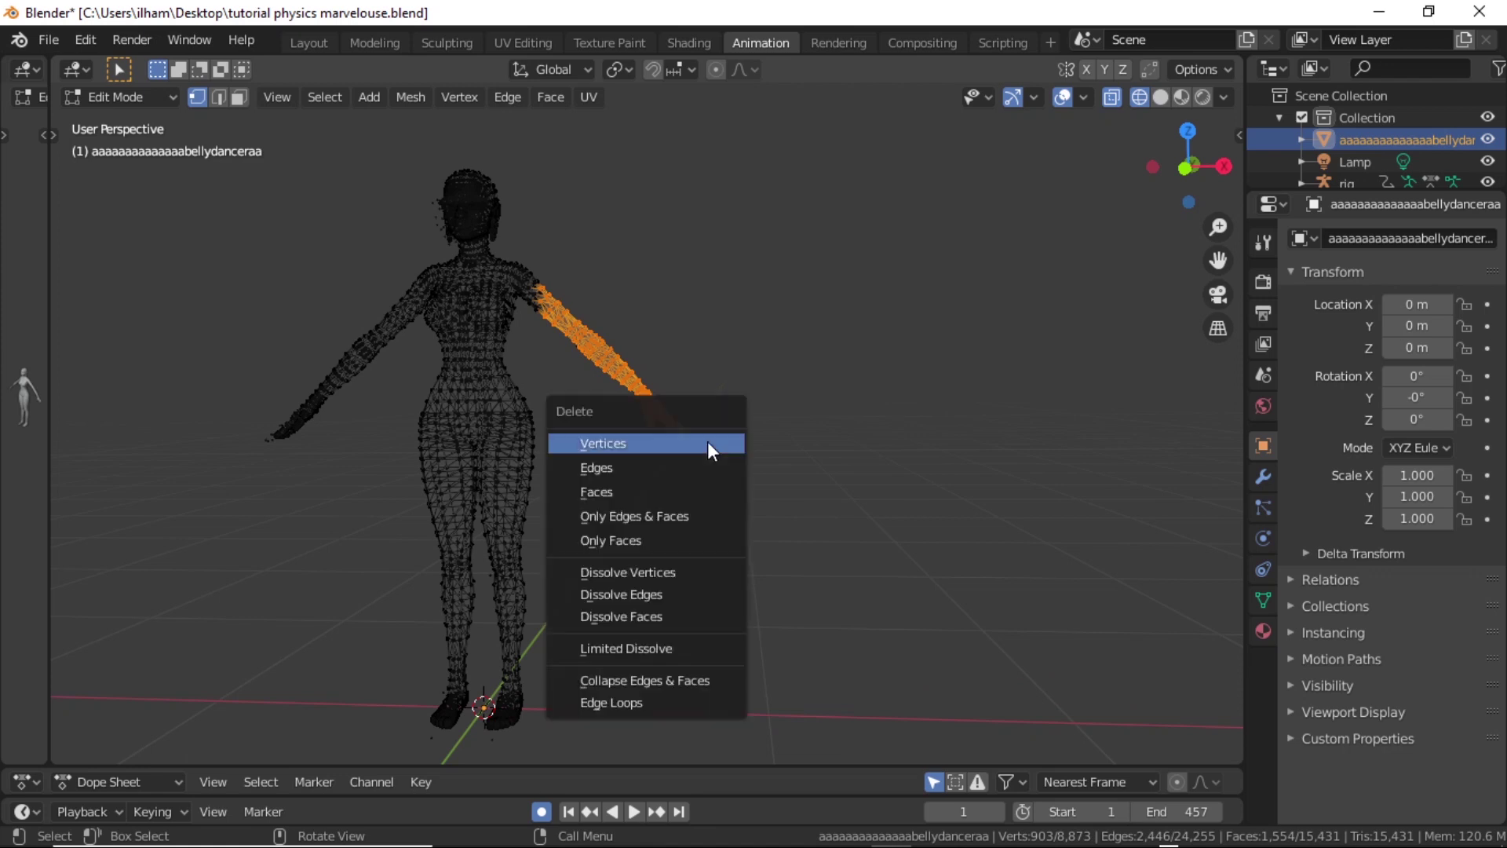
click(692, 490)
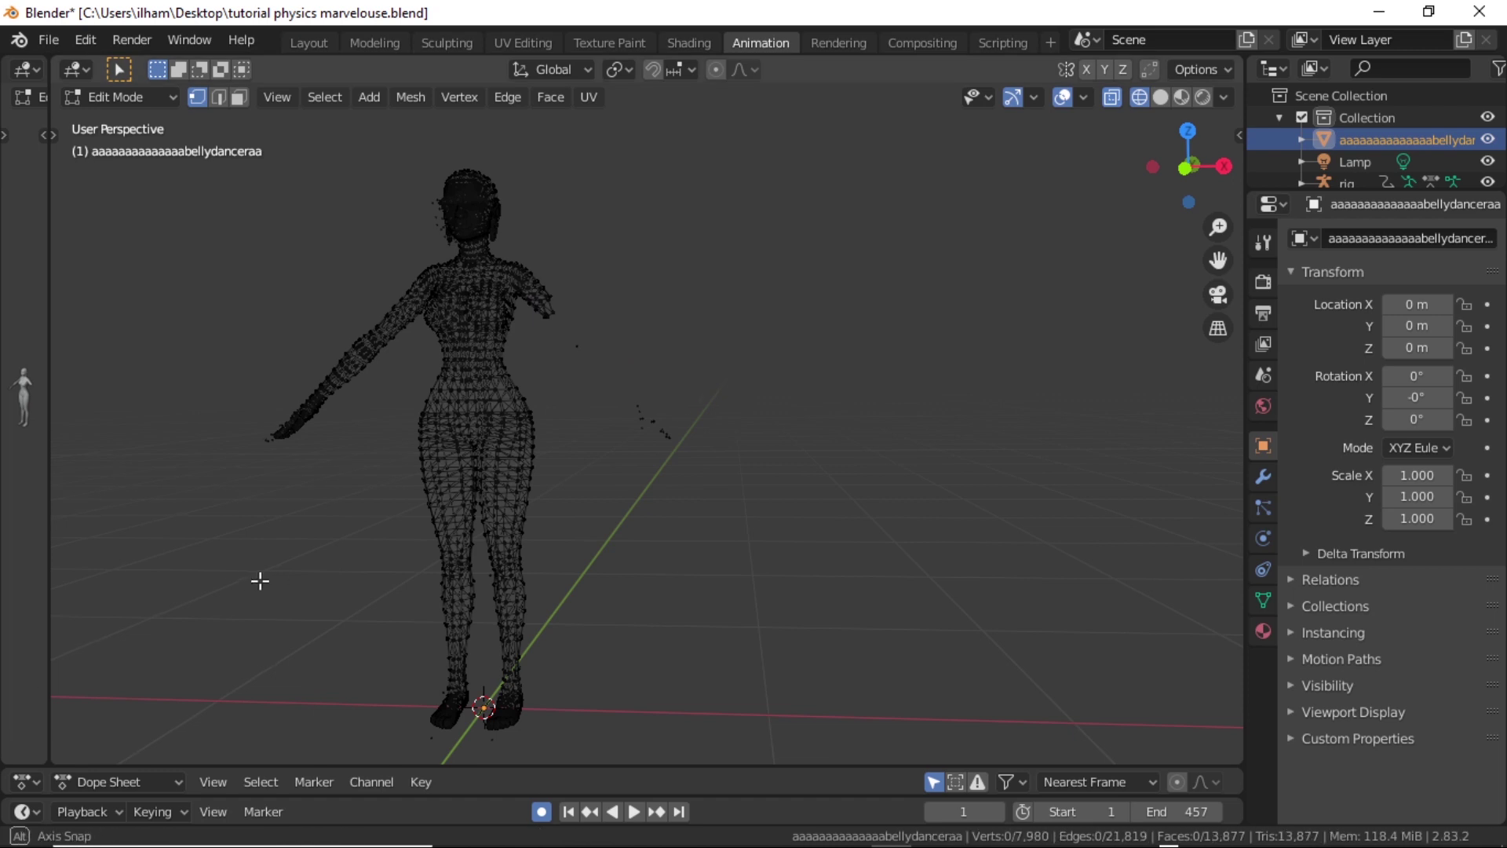
- Box-select the left arm's vertices and delete its faces
middle_drag(260, 581, 299, 586)
key(b)
drag(129, 528, 400, 247)
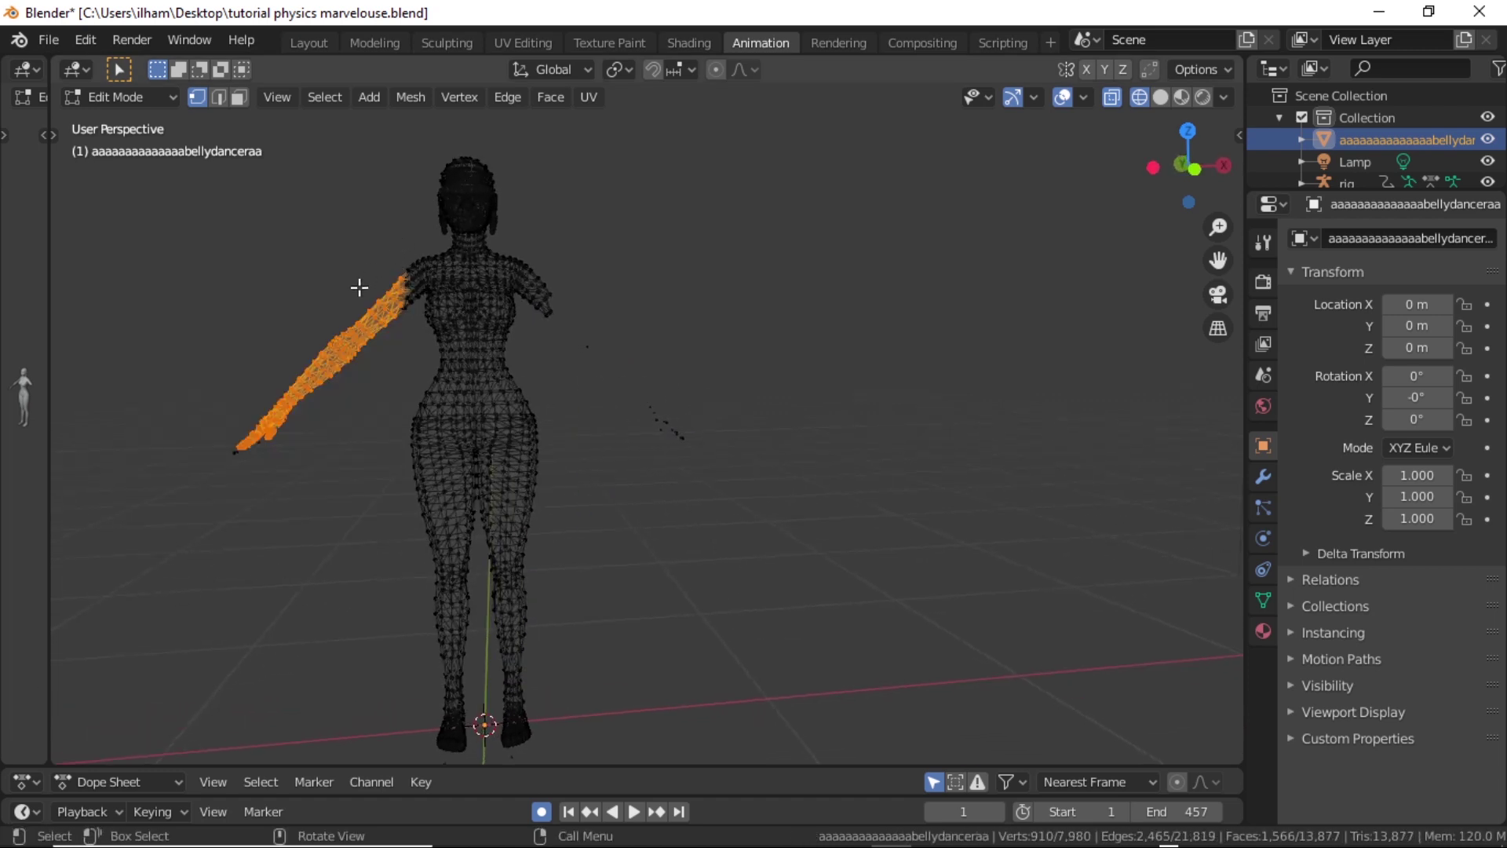
key(x)
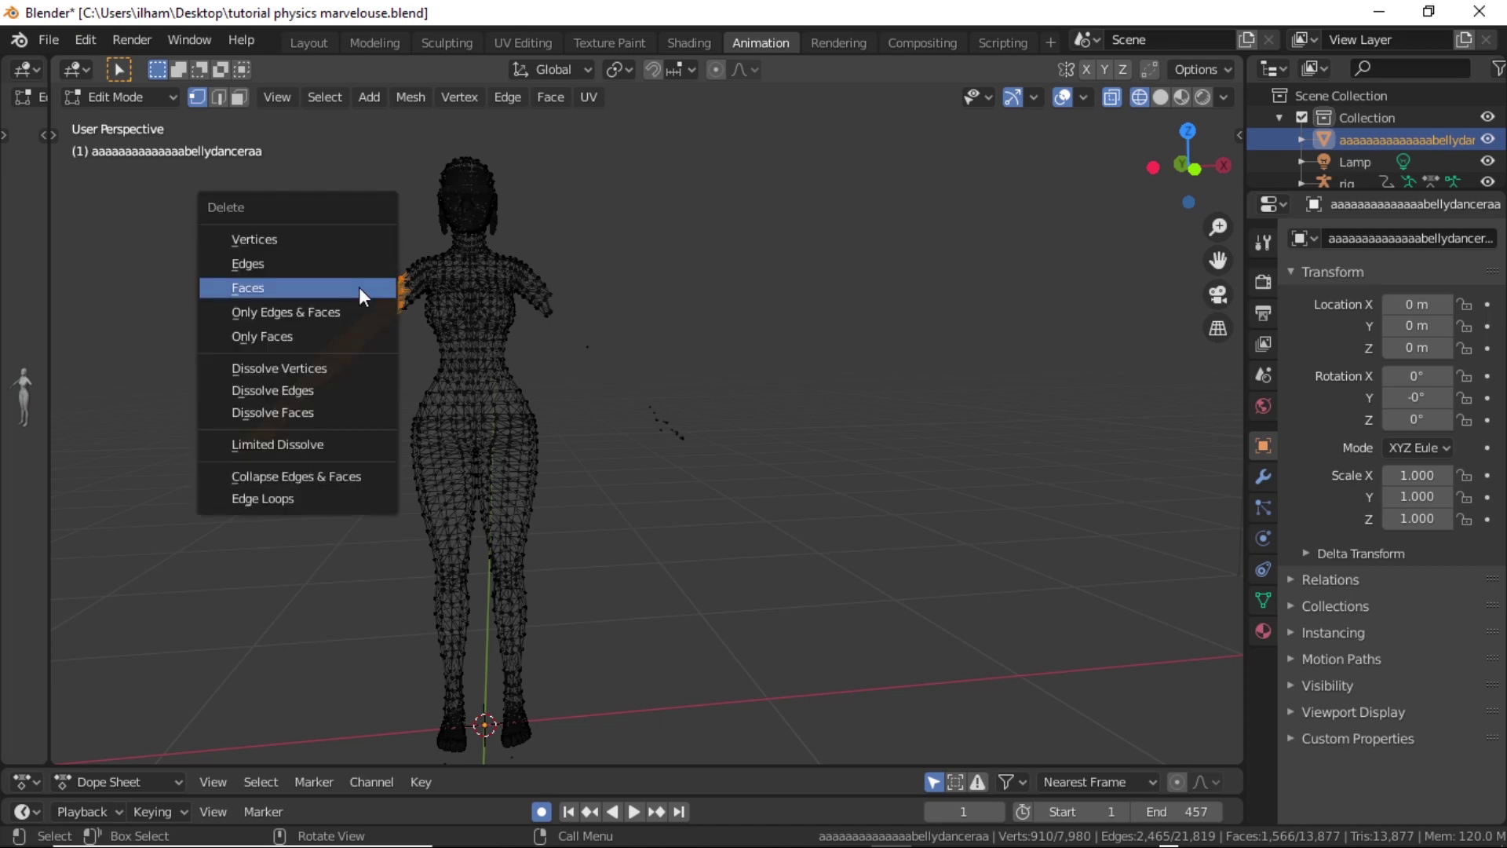
click(360, 288)
- Delete the leftover shoulder faces and the stray arm pieces, leaving a 7,028-vertex body
scroll(593, 350, up, 3)
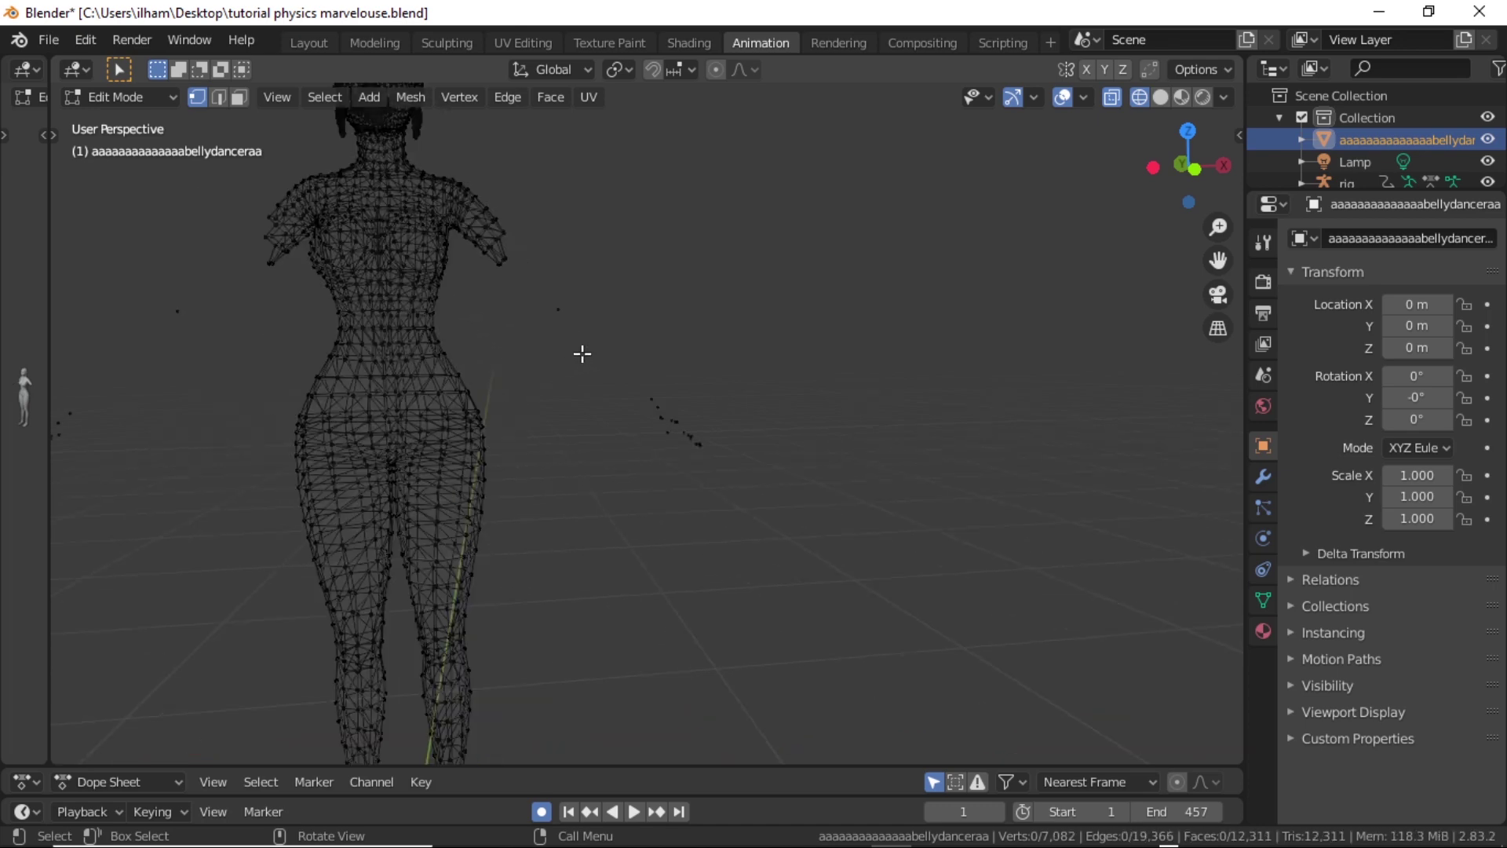
drag(575, 322, 456, 180)
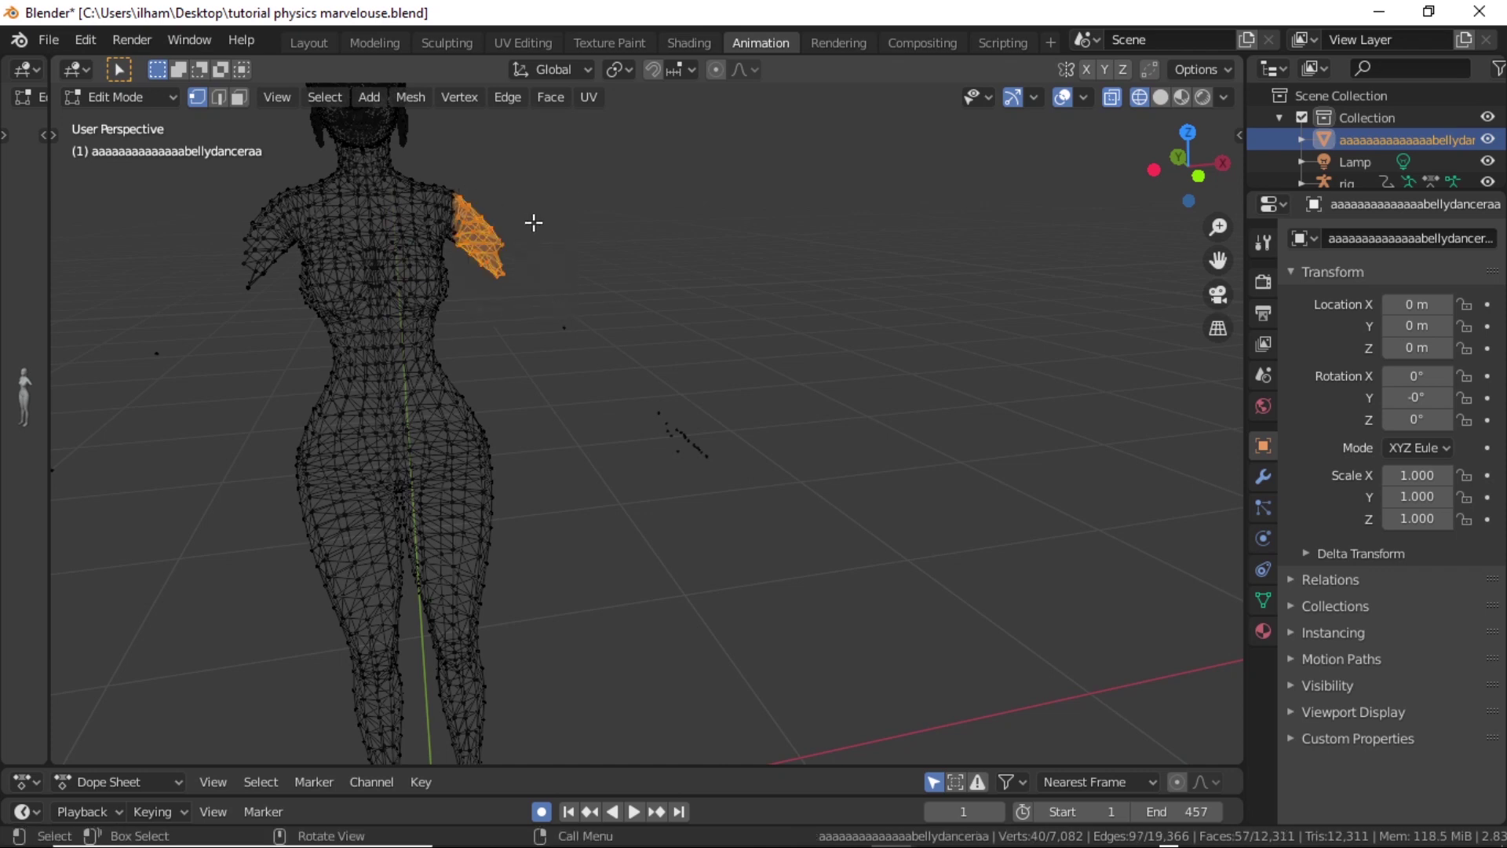
key(x)
click(534, 223)
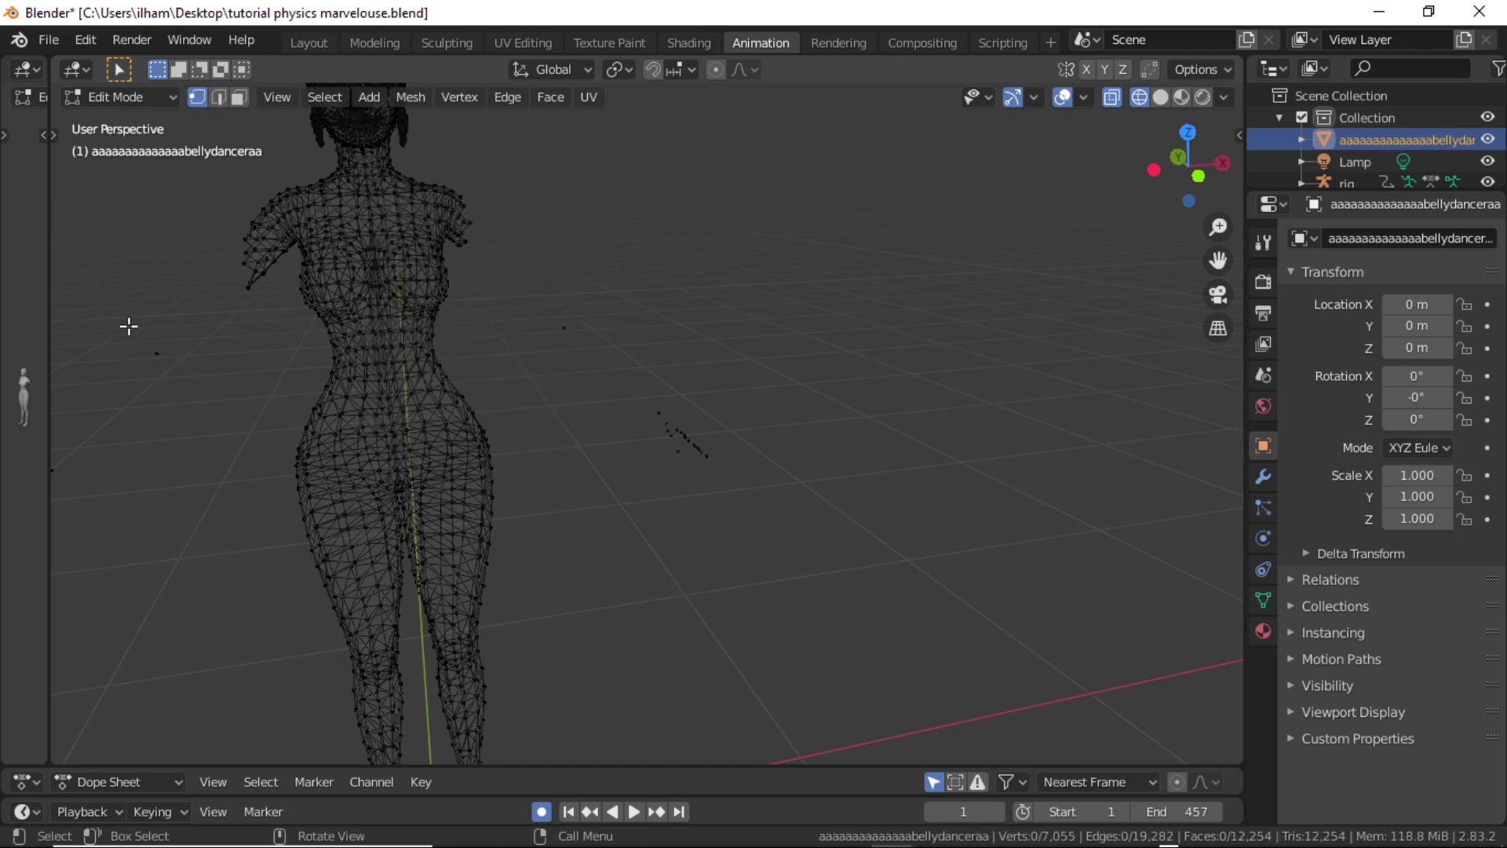
drag(129, 325, 275, 216)
drag(277, 173, 283, 174)
key(x)
click(289, 176)
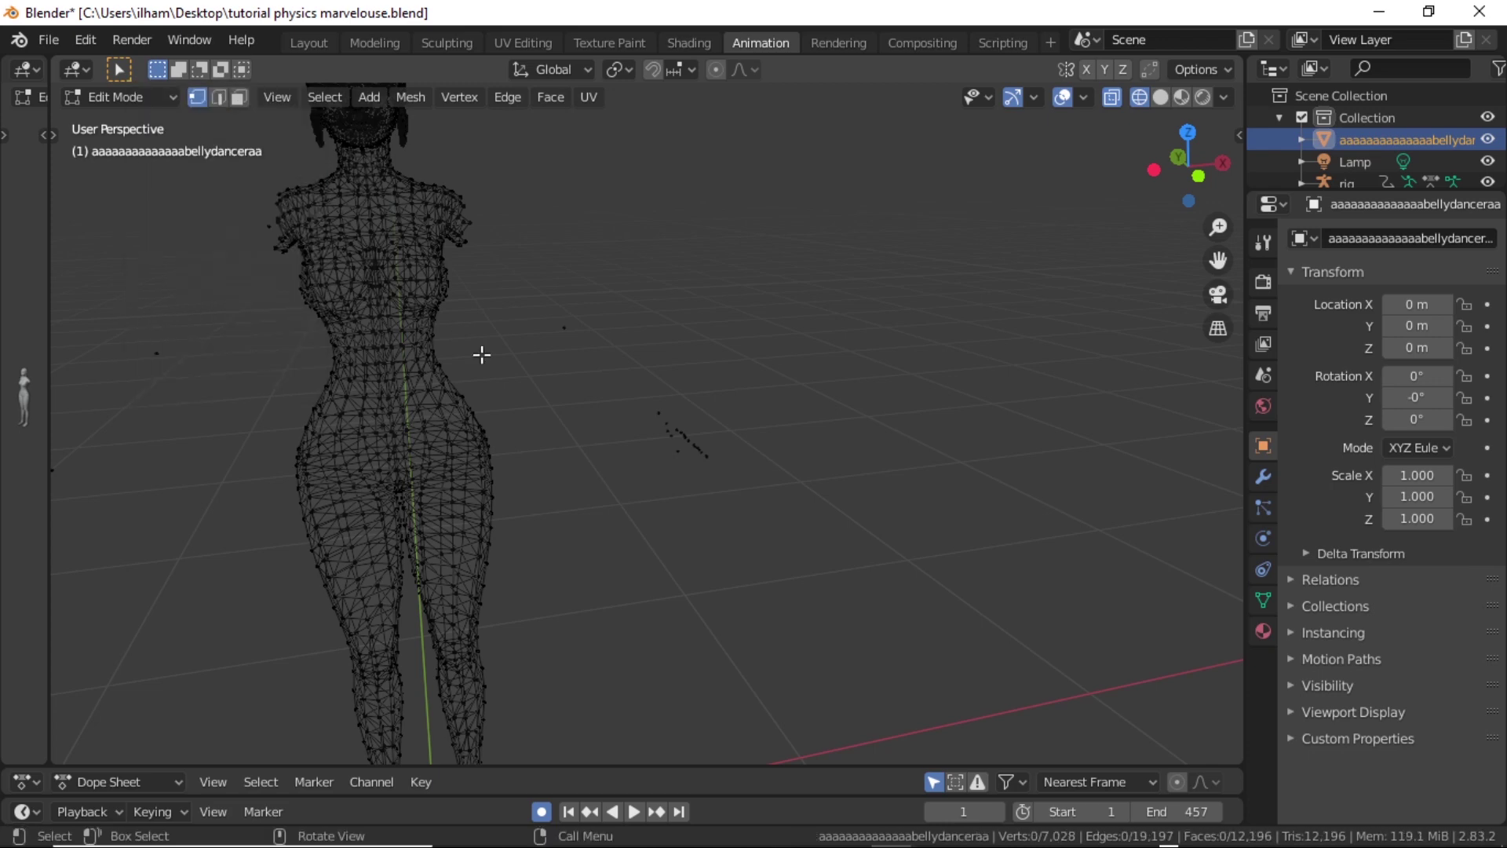
scroll(482, 353, down, 5)
middle_drag(656, 491, 670, 478)
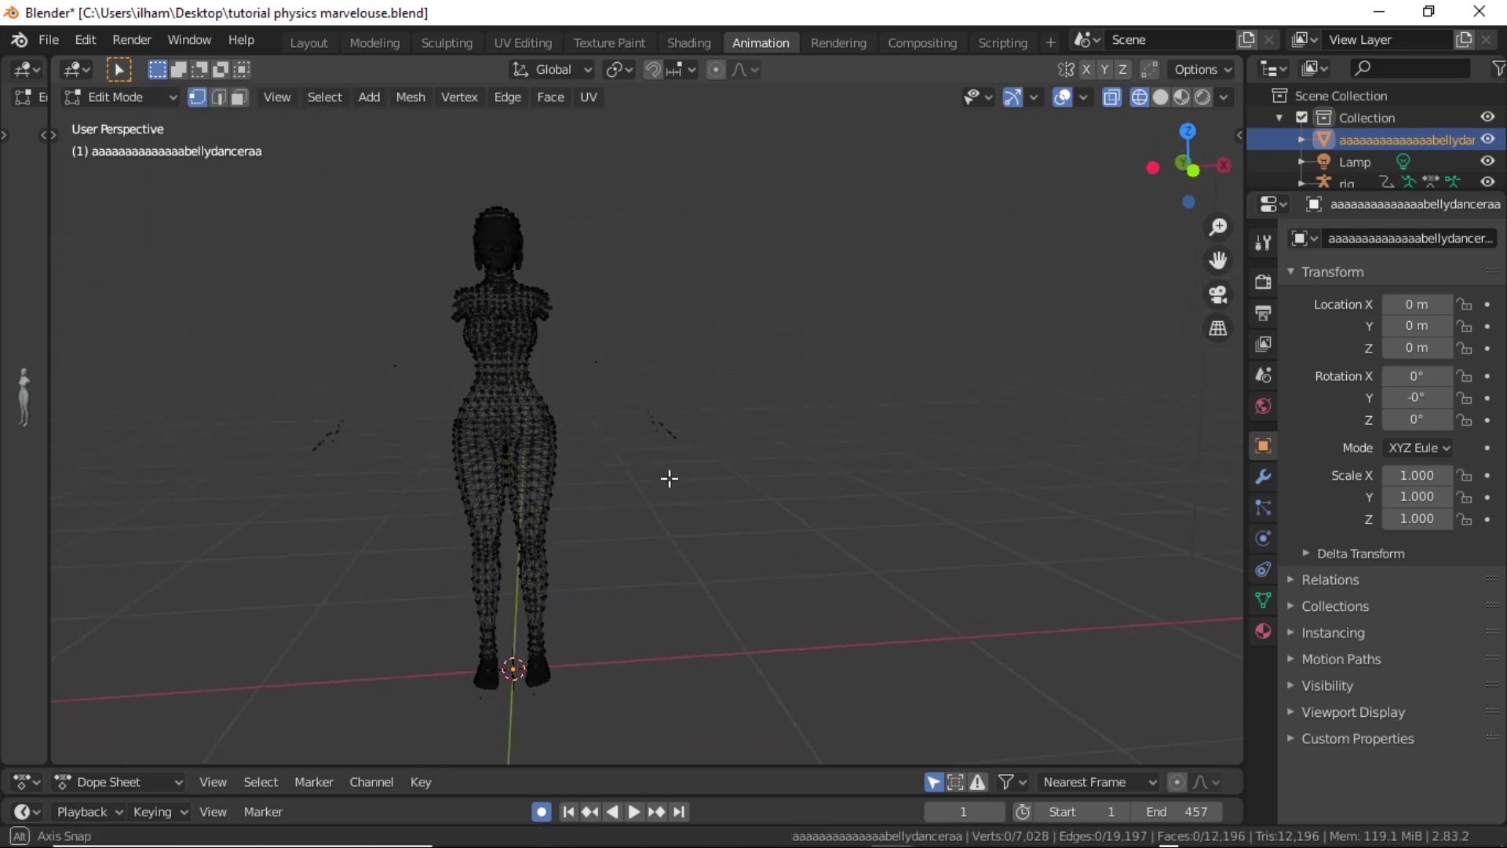
click(131, 97)
click(135, 126)
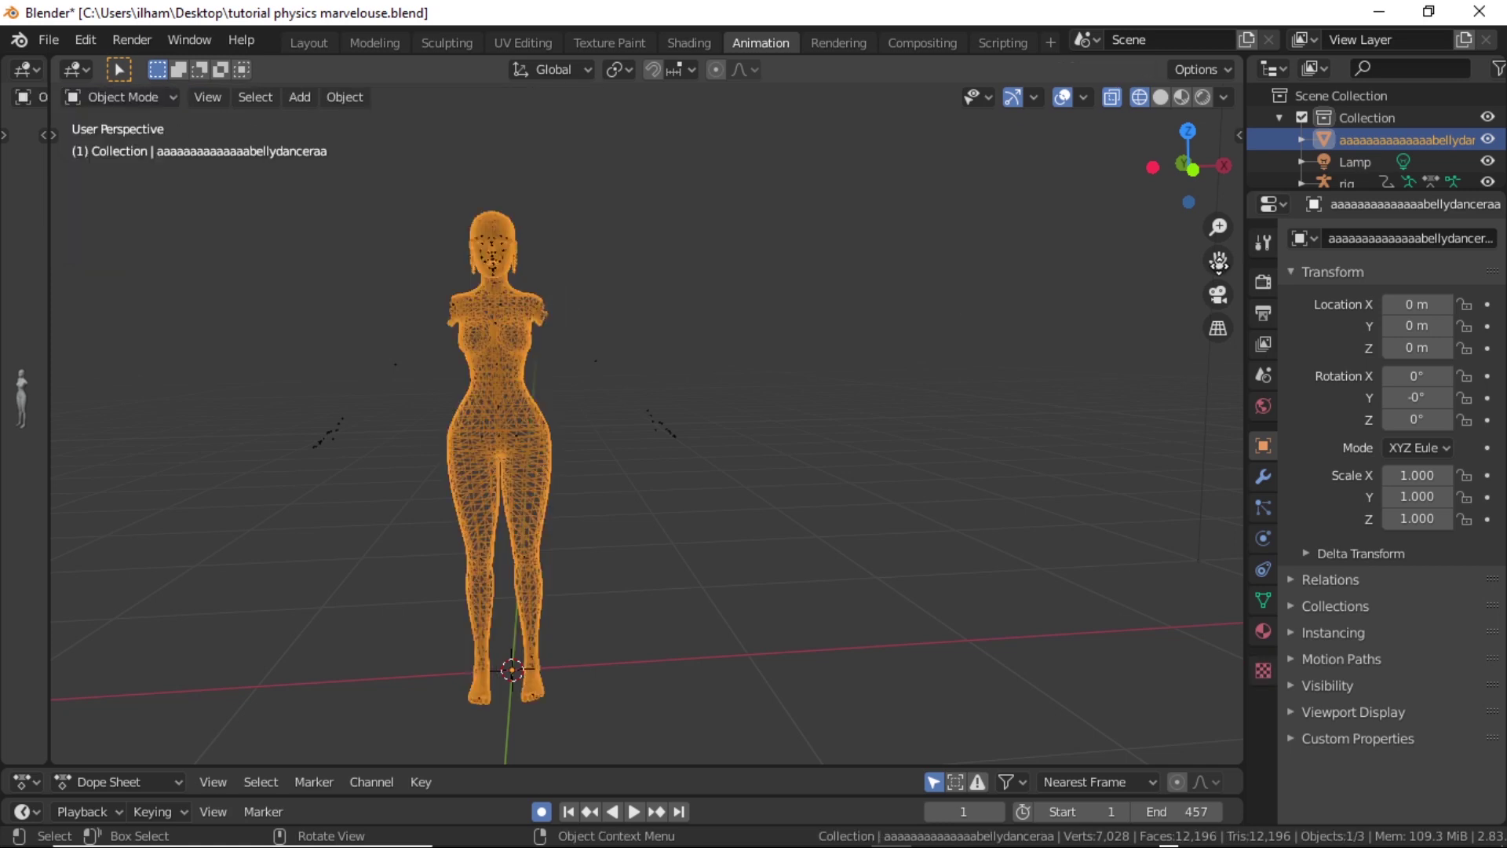
click(1184, 97)
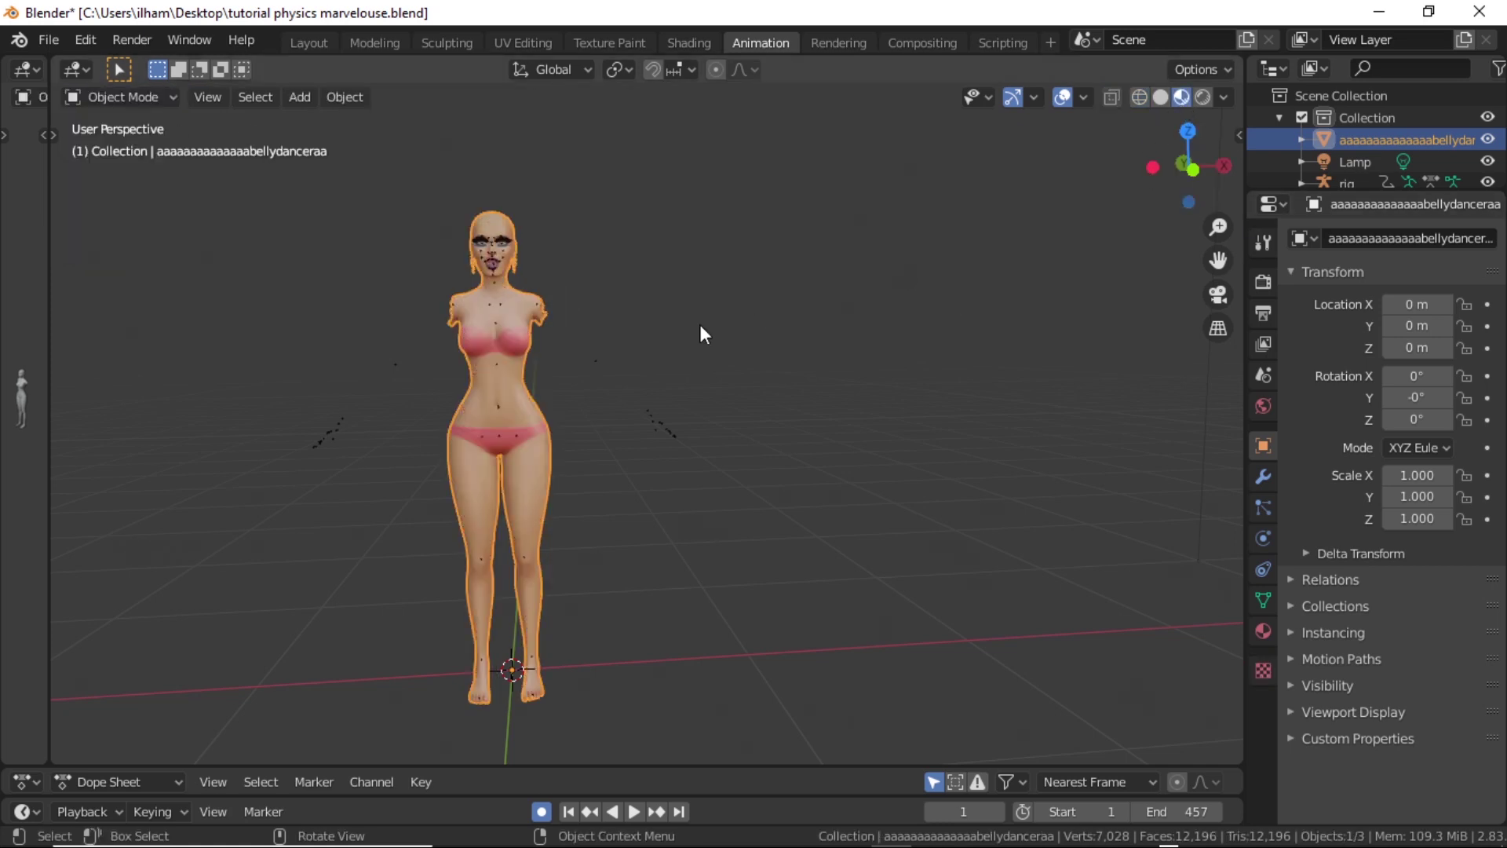
scroll(677, 334, up, 5)
scroll(785, 348, down, 4)
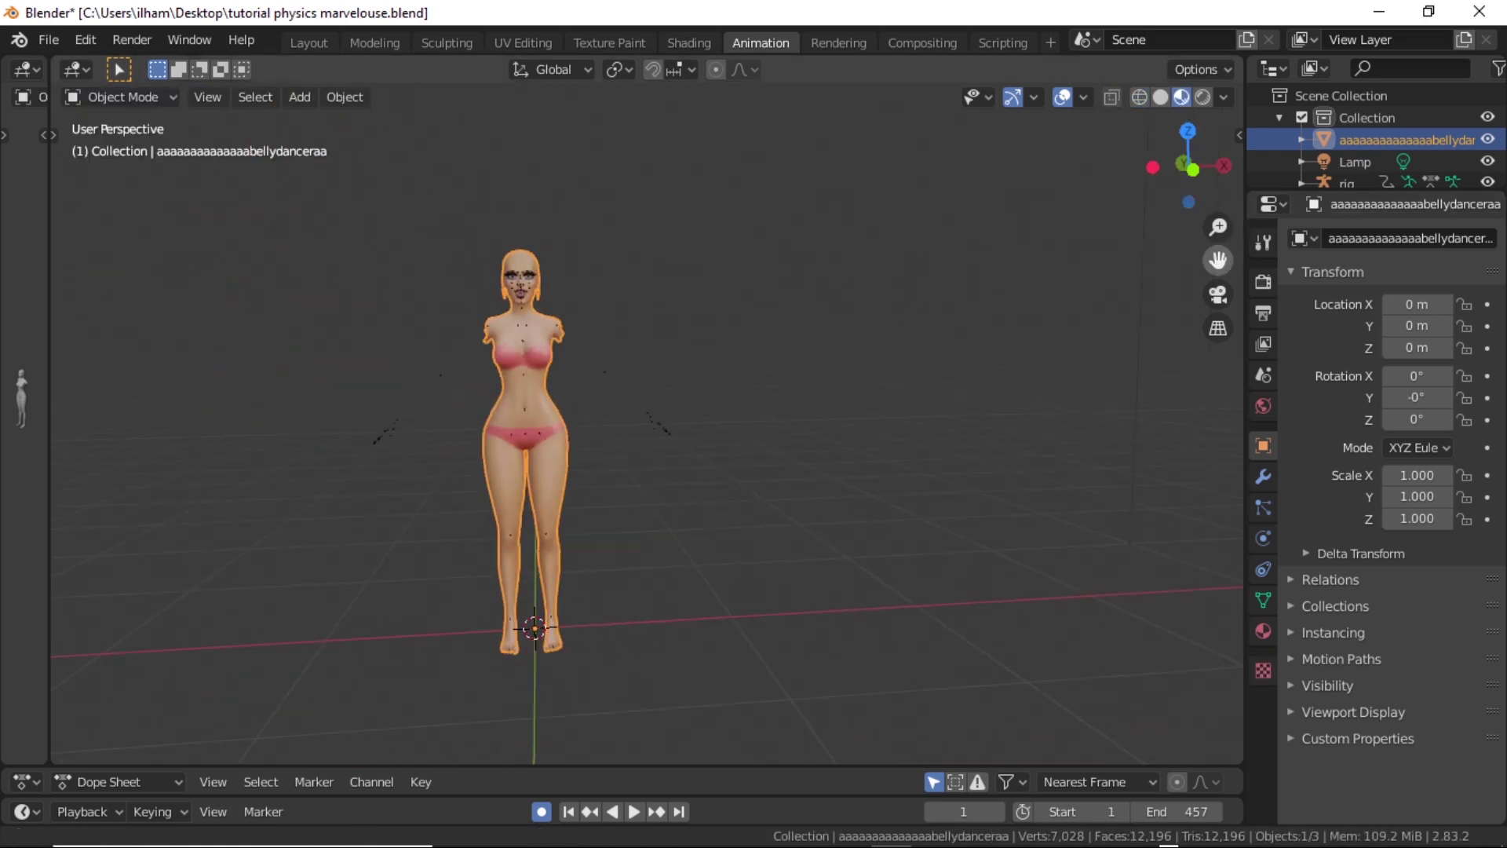
drag(1218, 260, 1334, 193)
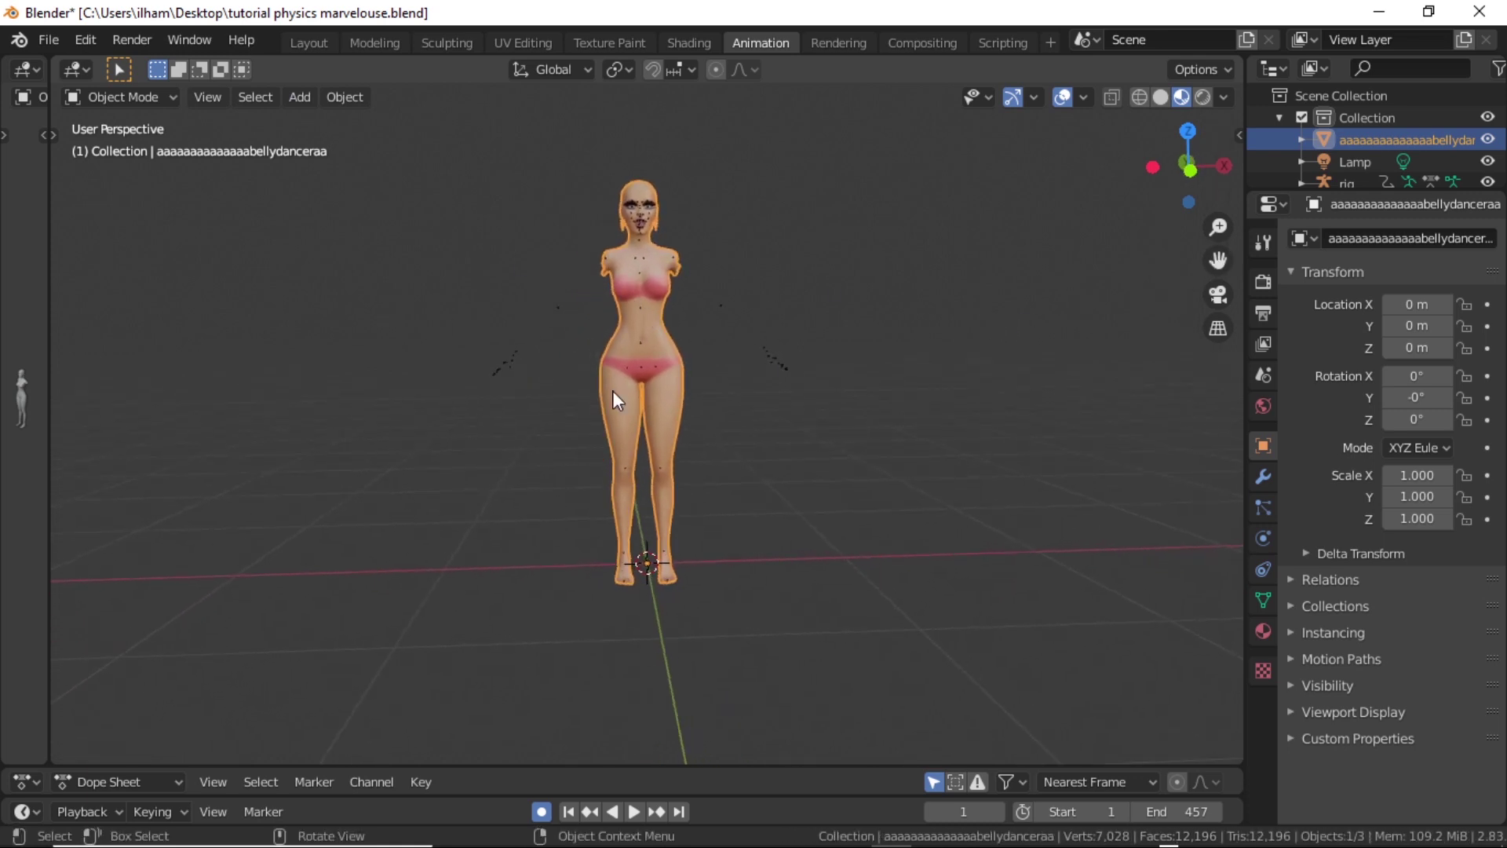
click(633, 813)
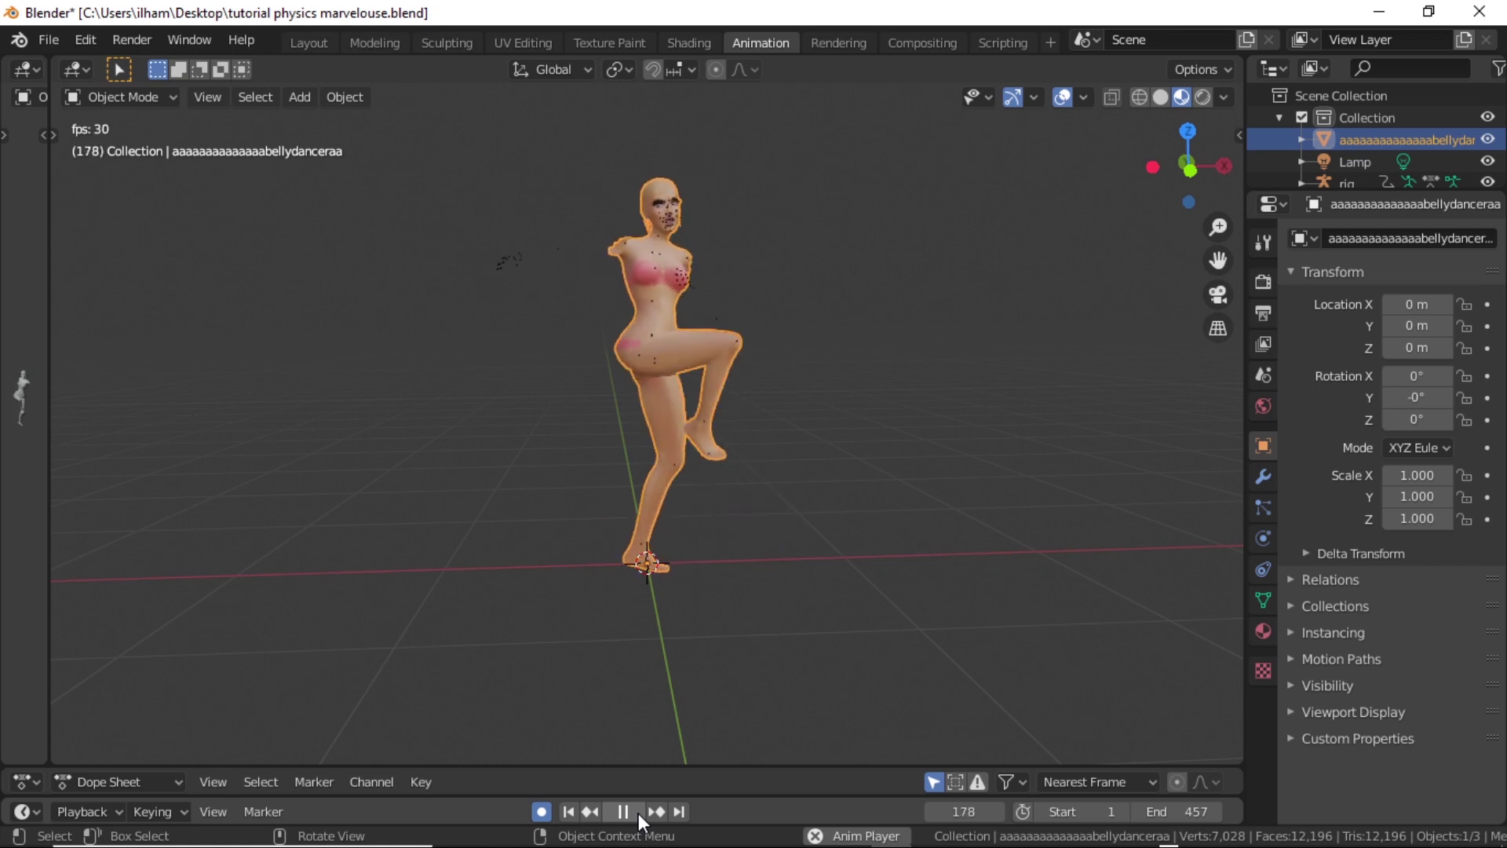
click(639, 813)
- Rewind to frame 1 and change the Output Properties frame rate to 30 fps
click(568, 814)
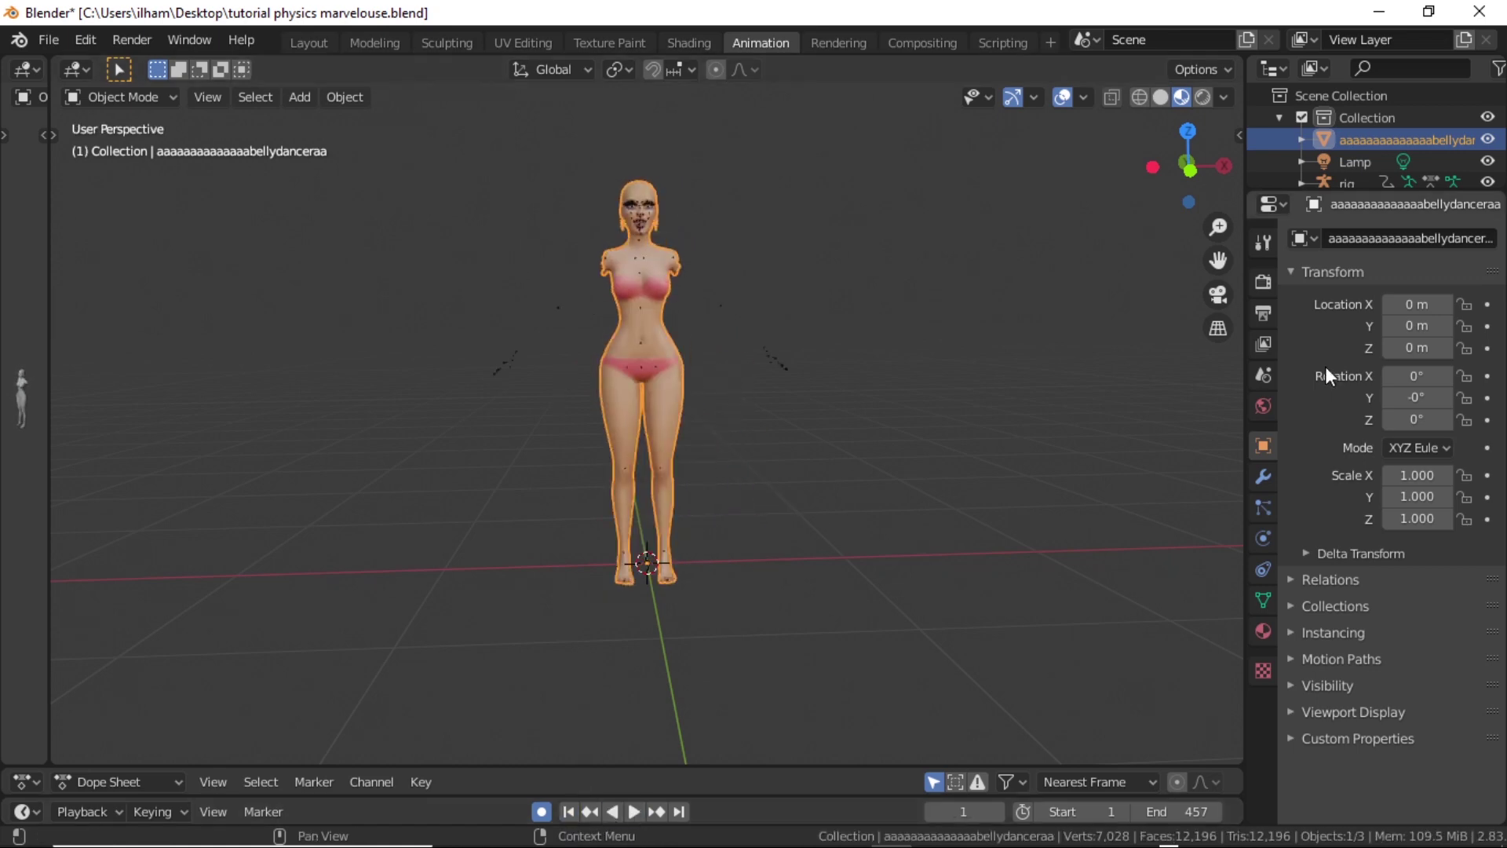
click(1264, 282)
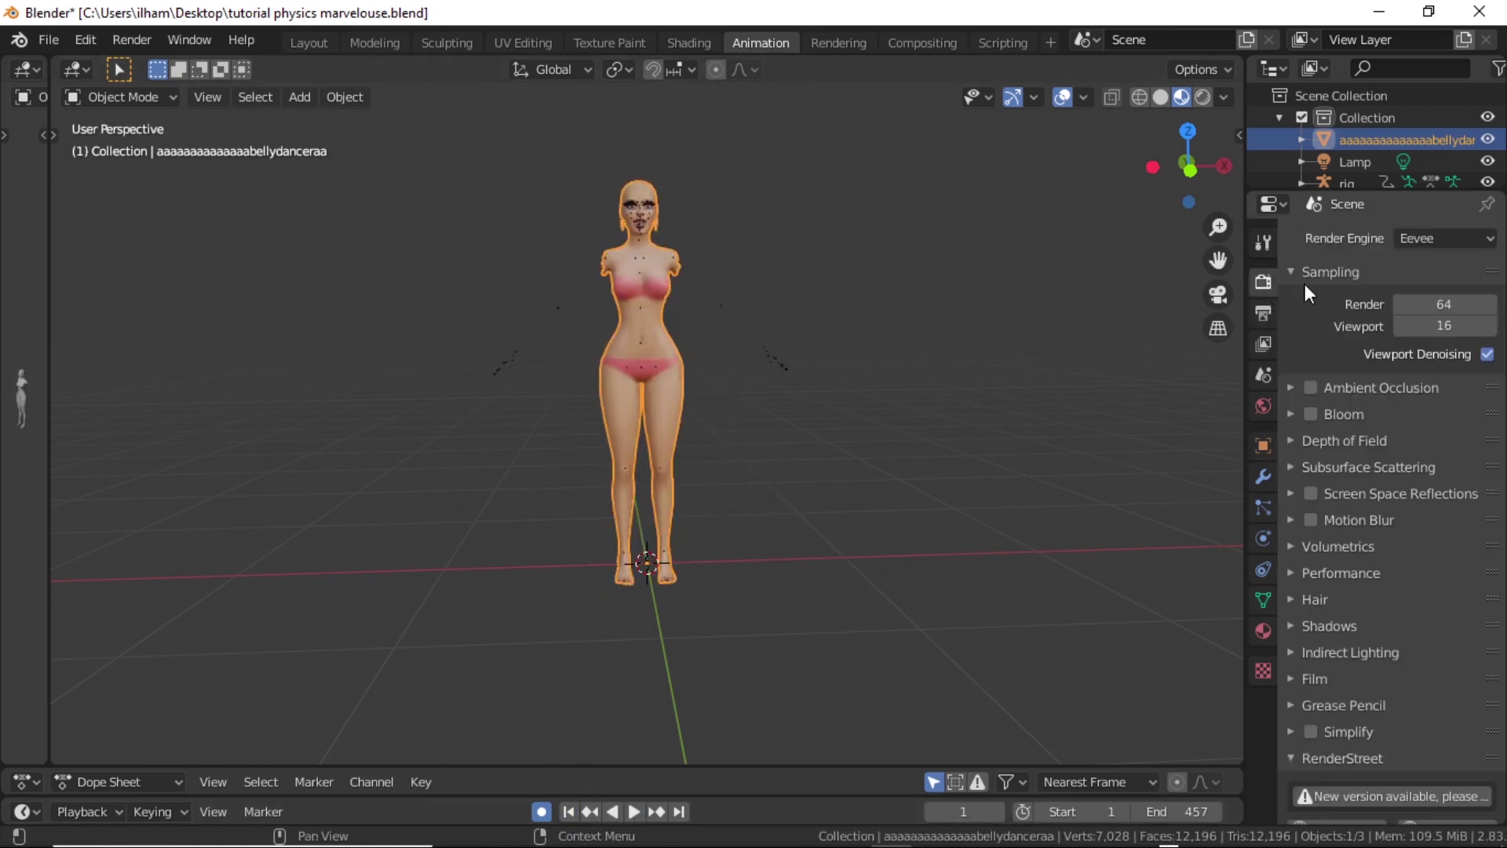
scroll(1405, 503, down, 5)
scroll(1401, 529, up, 5)
click(1264, 314)
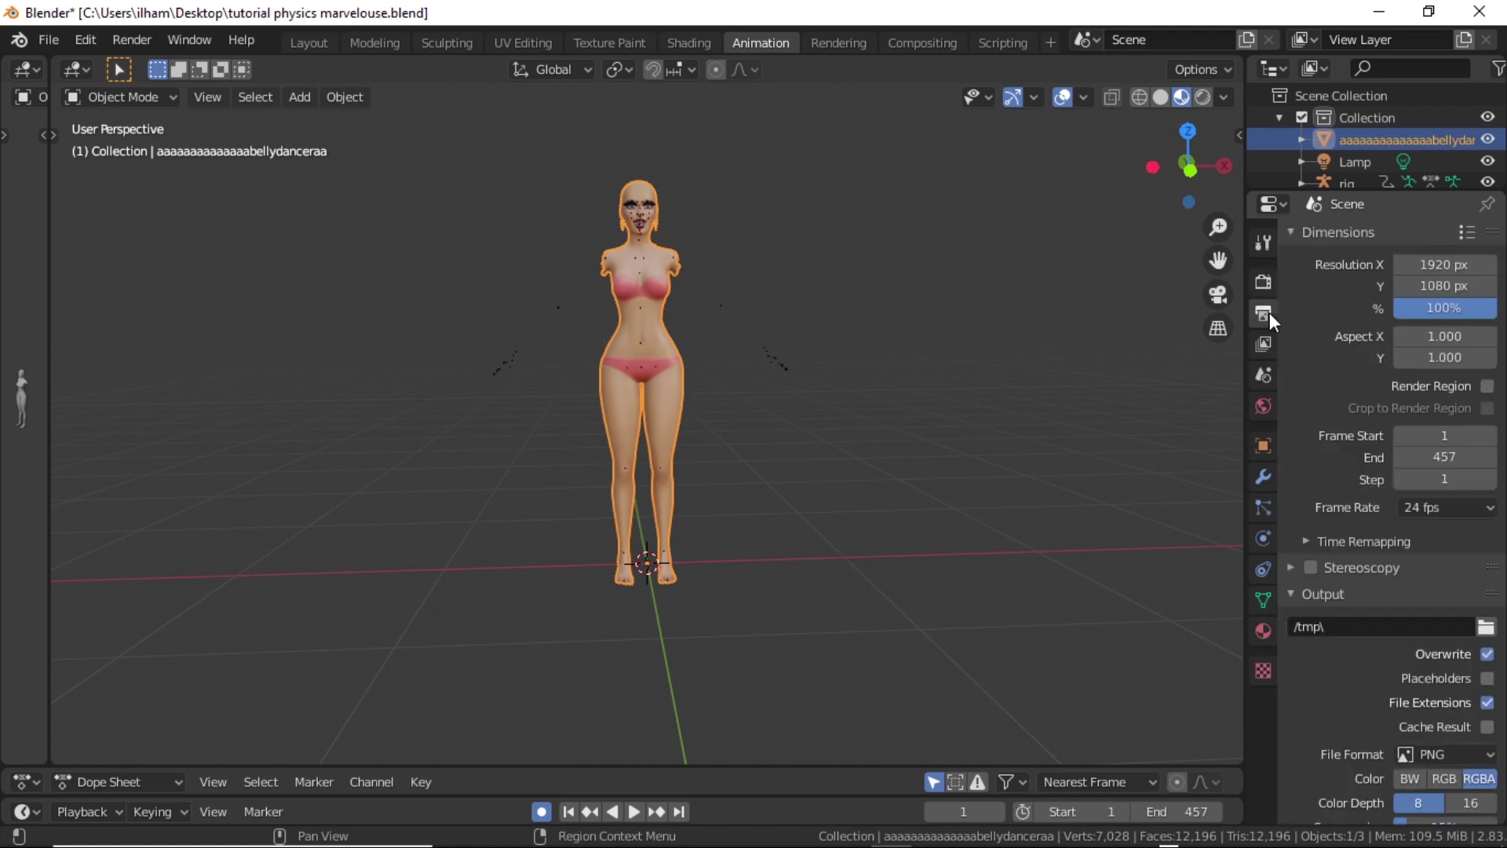
click(1420, 511)
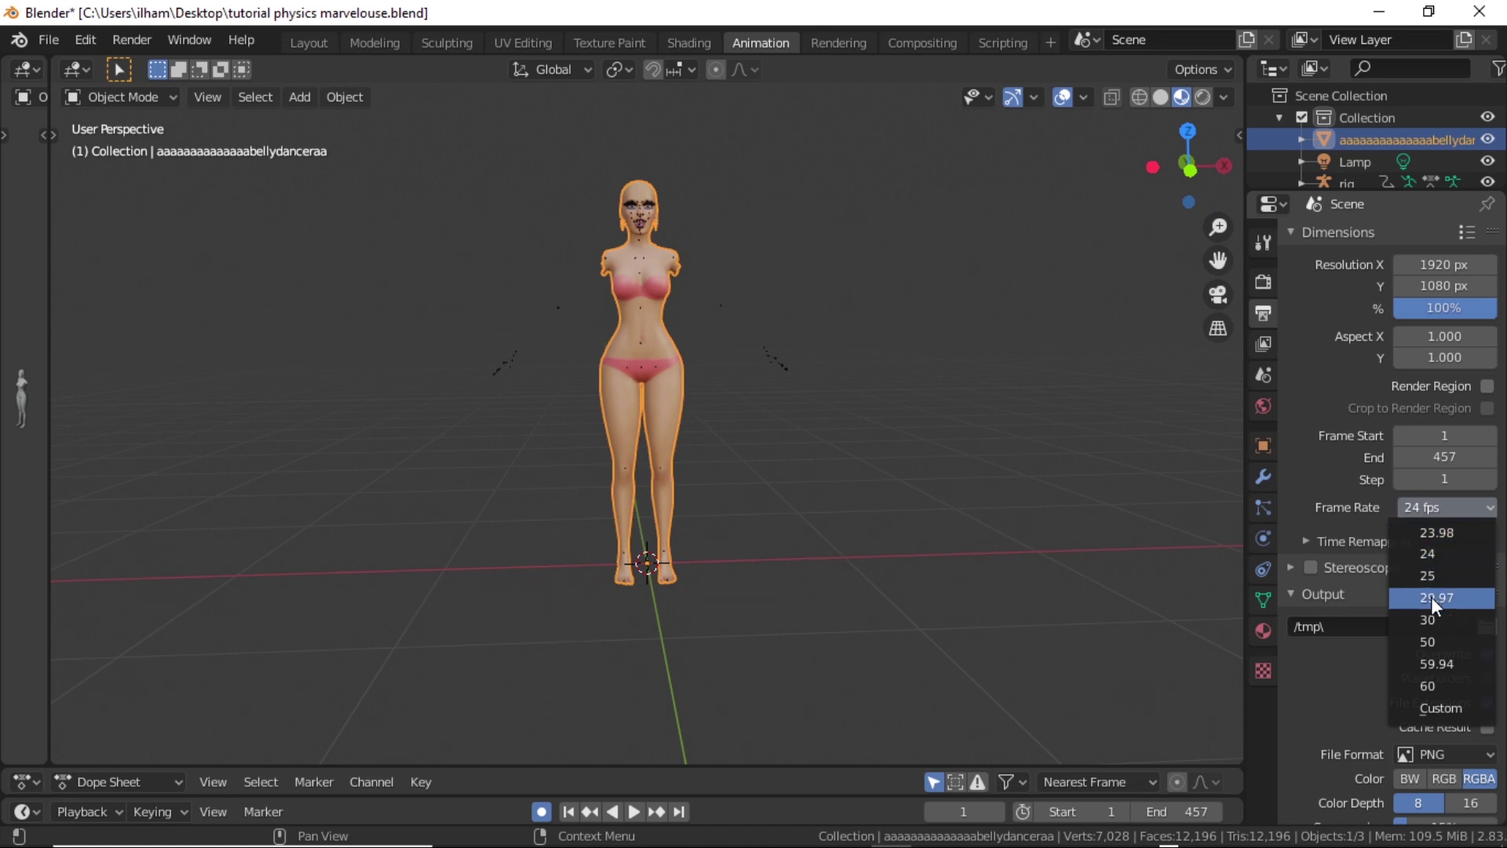
click(1430, 621)
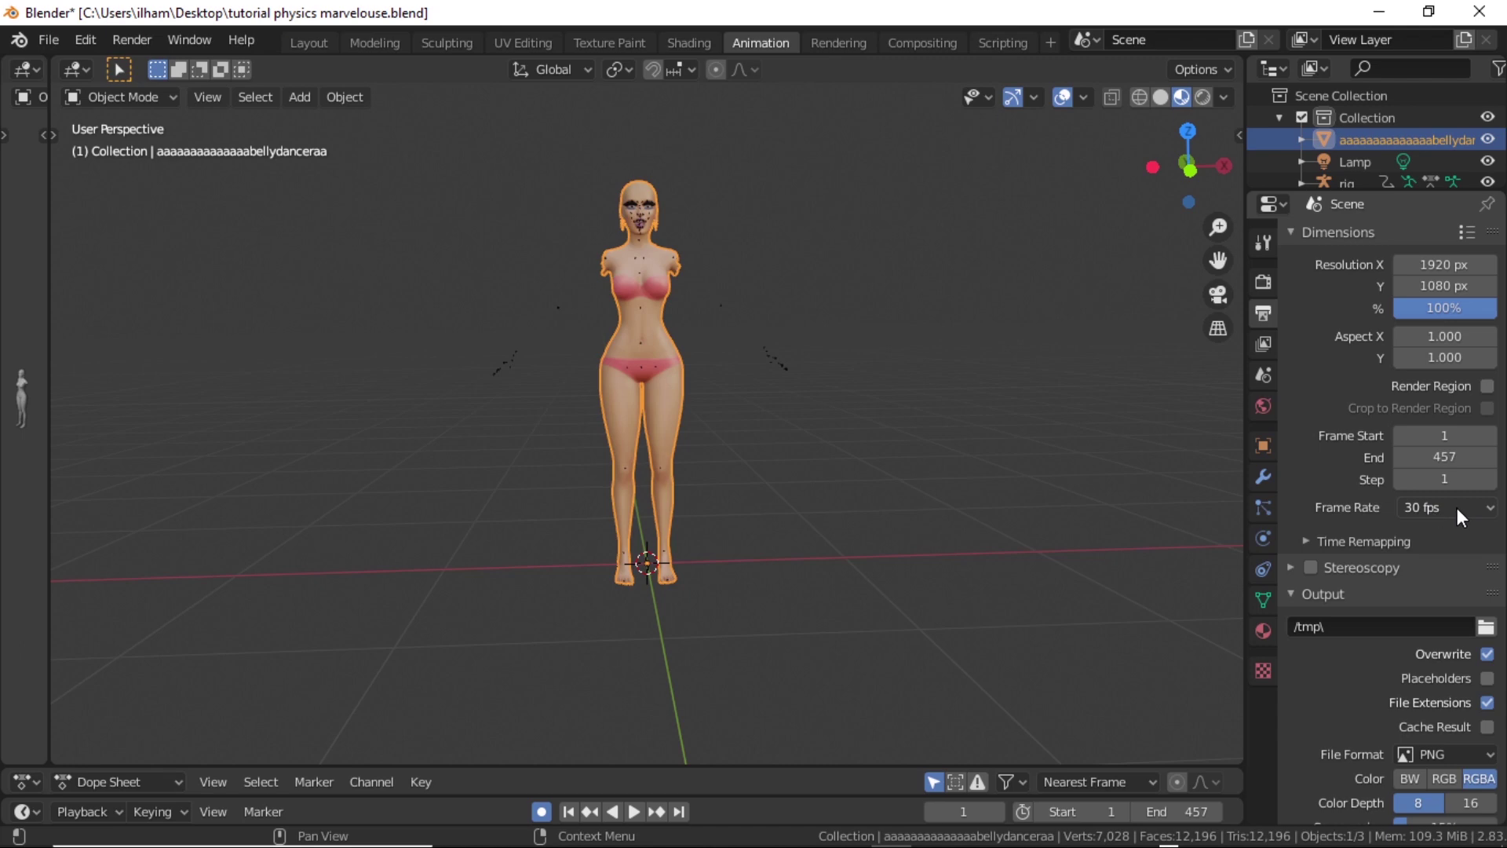
middle_drag(938, 344, 876, 258)
scroll(855, 336, up, 4)
scroll(855, 343, down, 3)
middle_drag(856, 343, 864, 427)
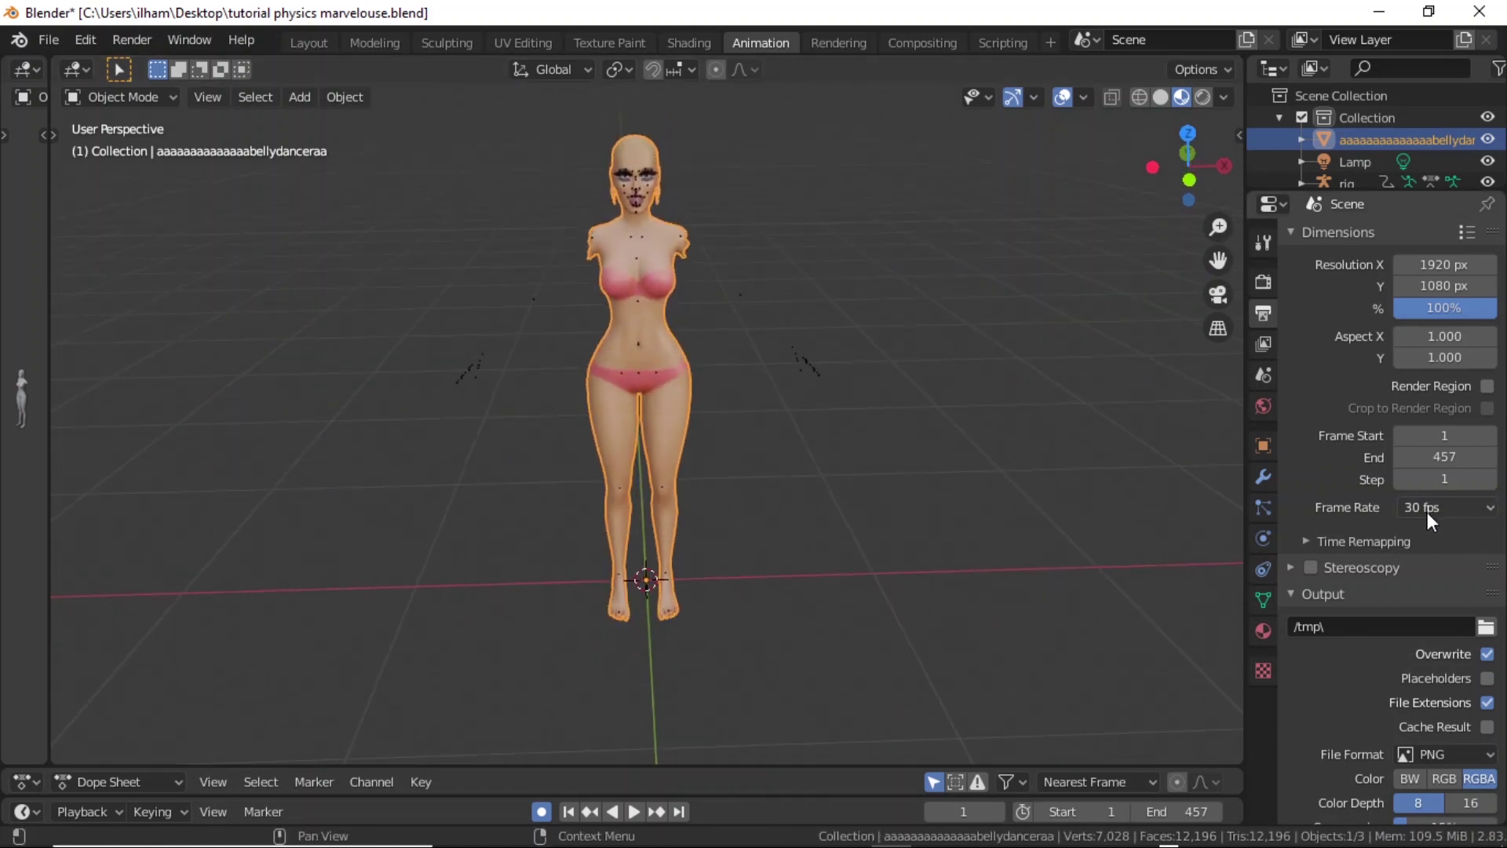
- Select the rig and check its bone keyframes in Pose Mode in a taller Dope Sheet
click(48, 40)
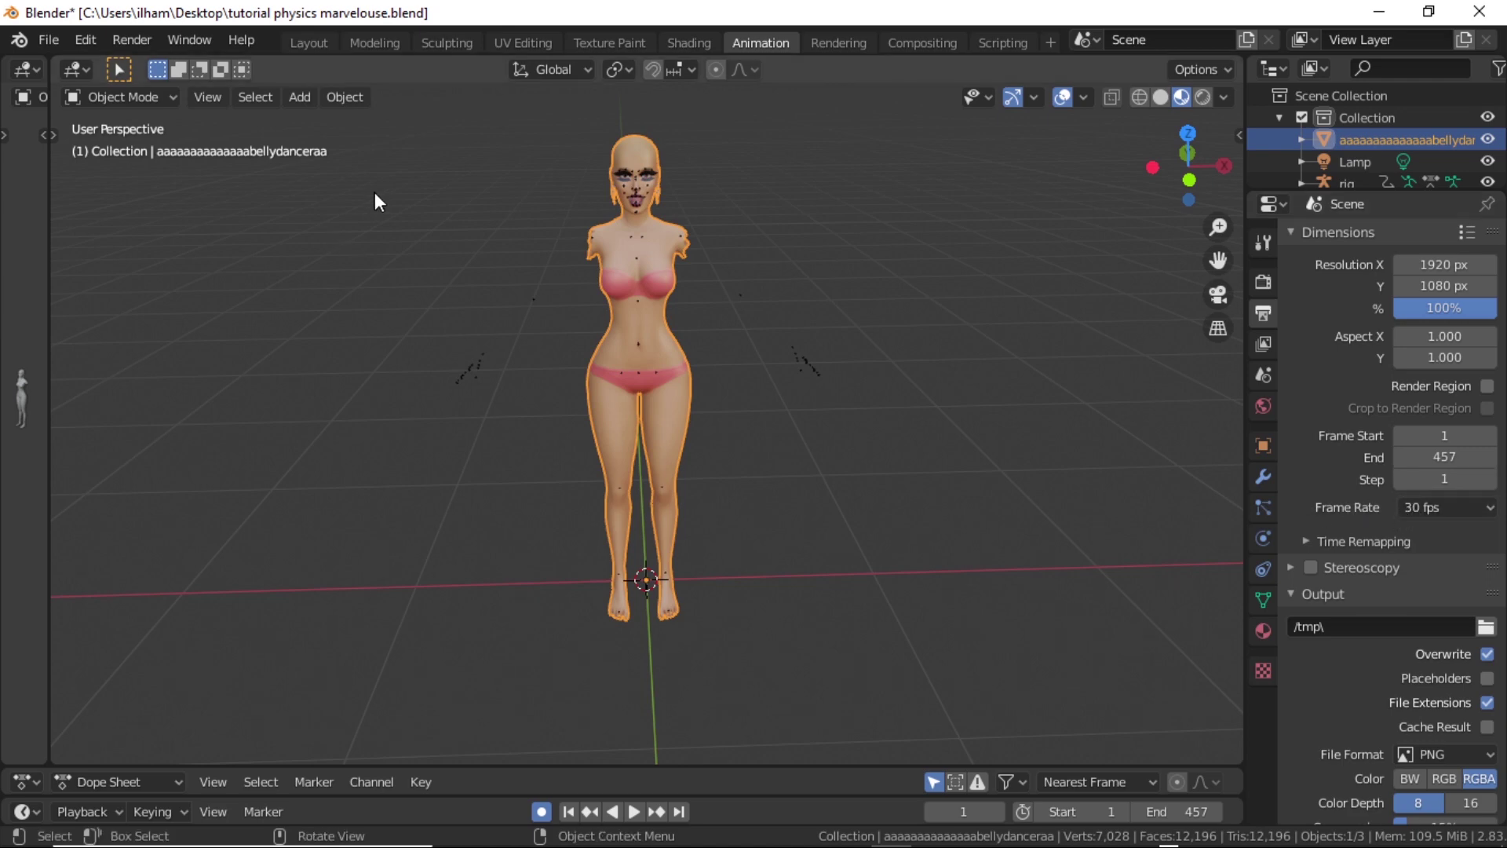
click(804, 359)
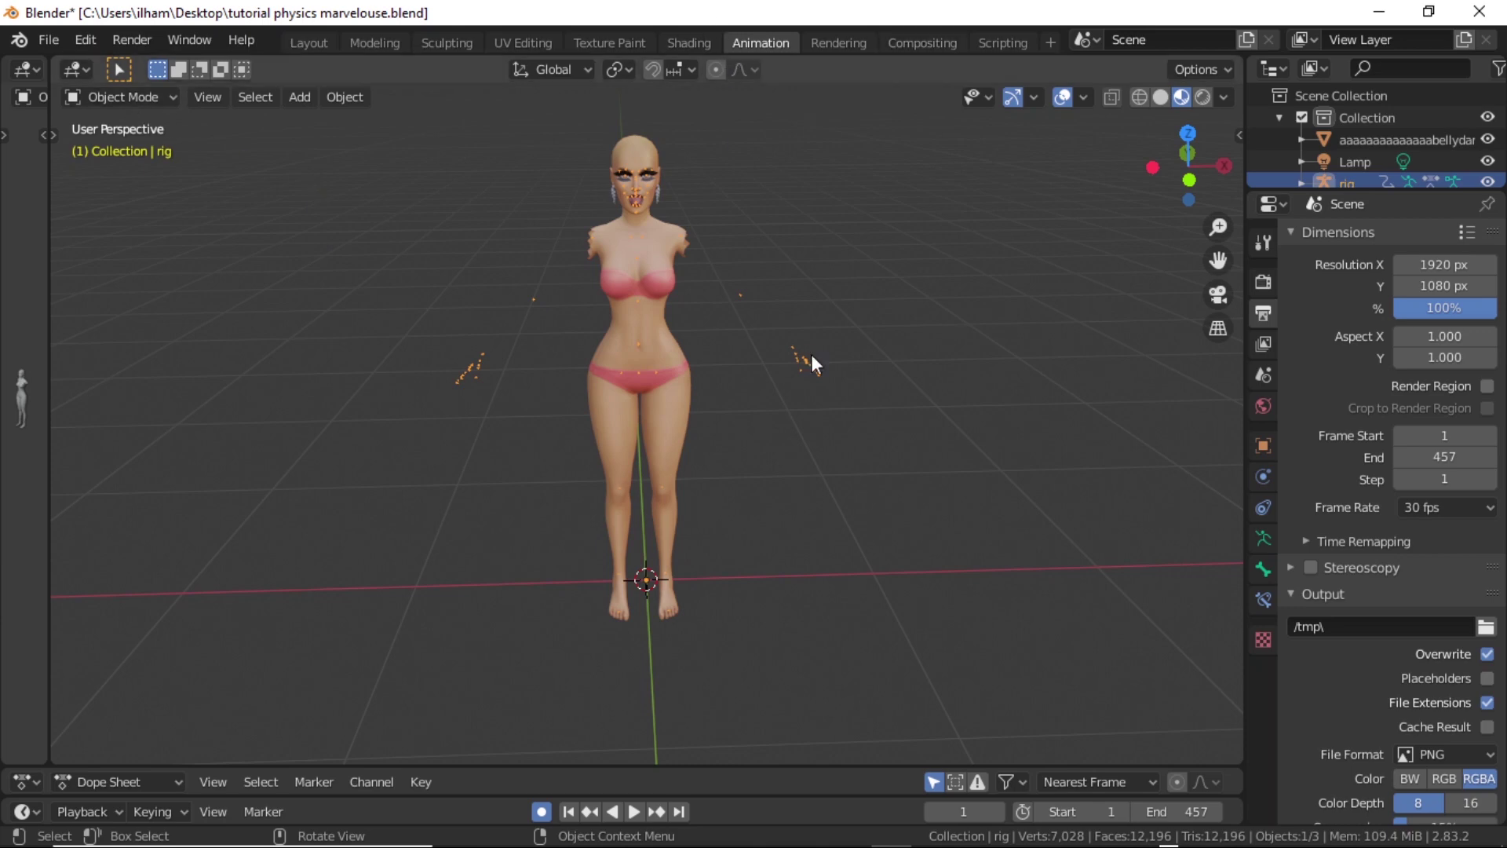
drag(877, 766, 918, 465)
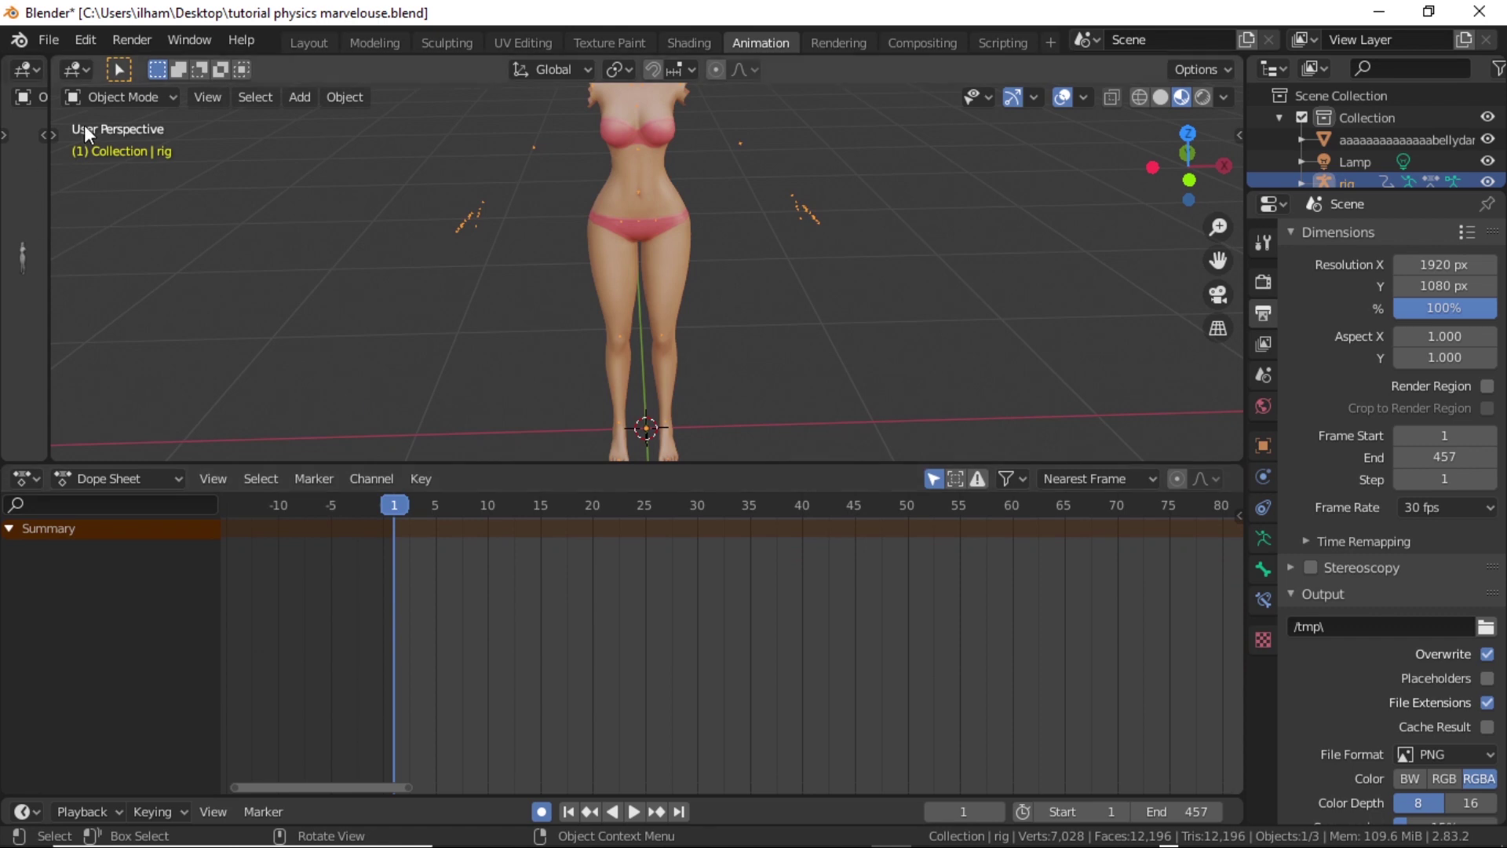
click(108, 99)
click(106, 172)
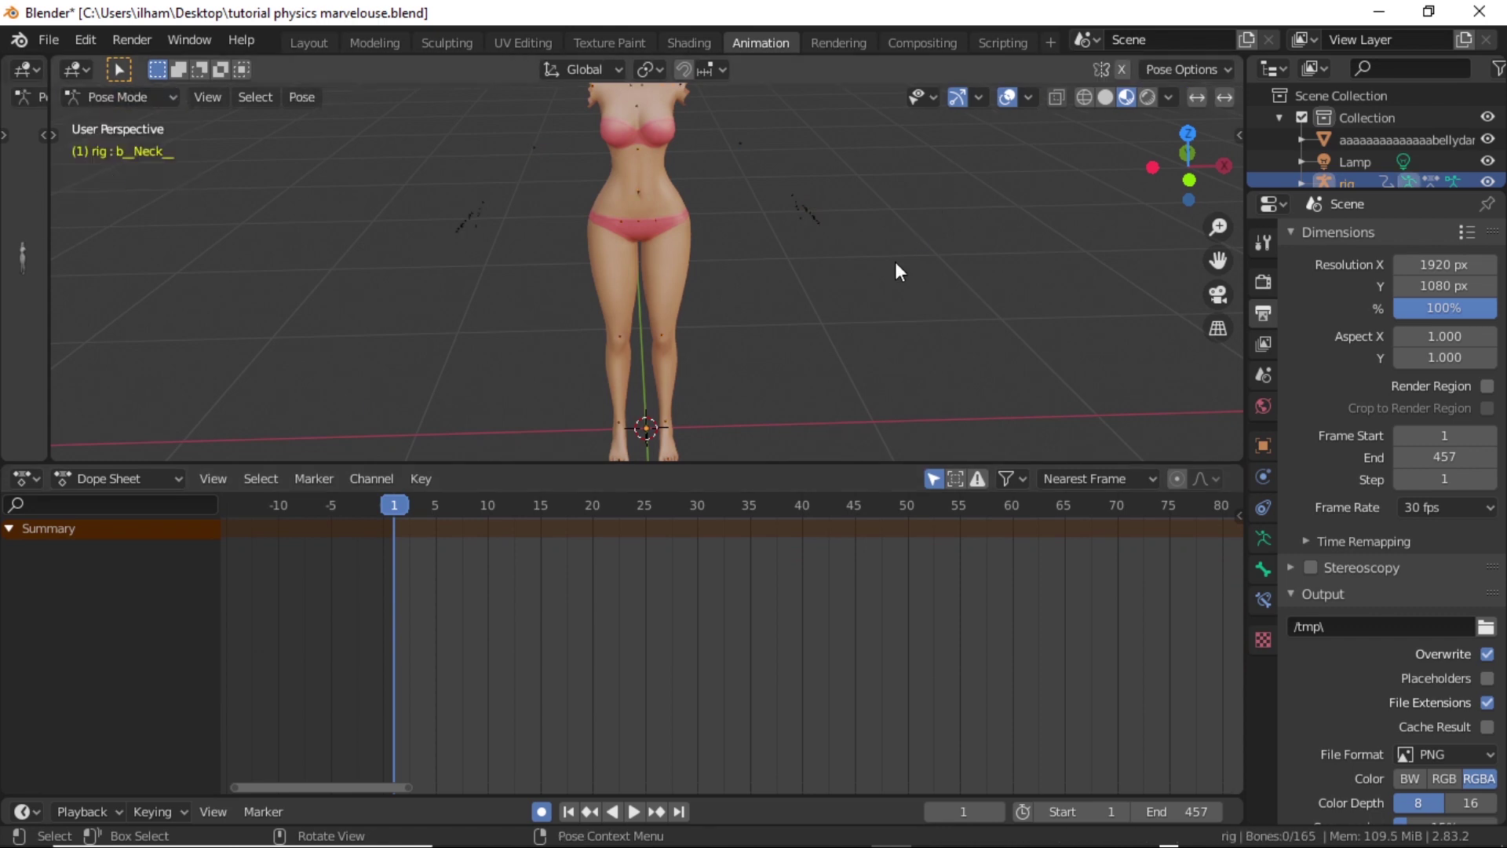
key(a)
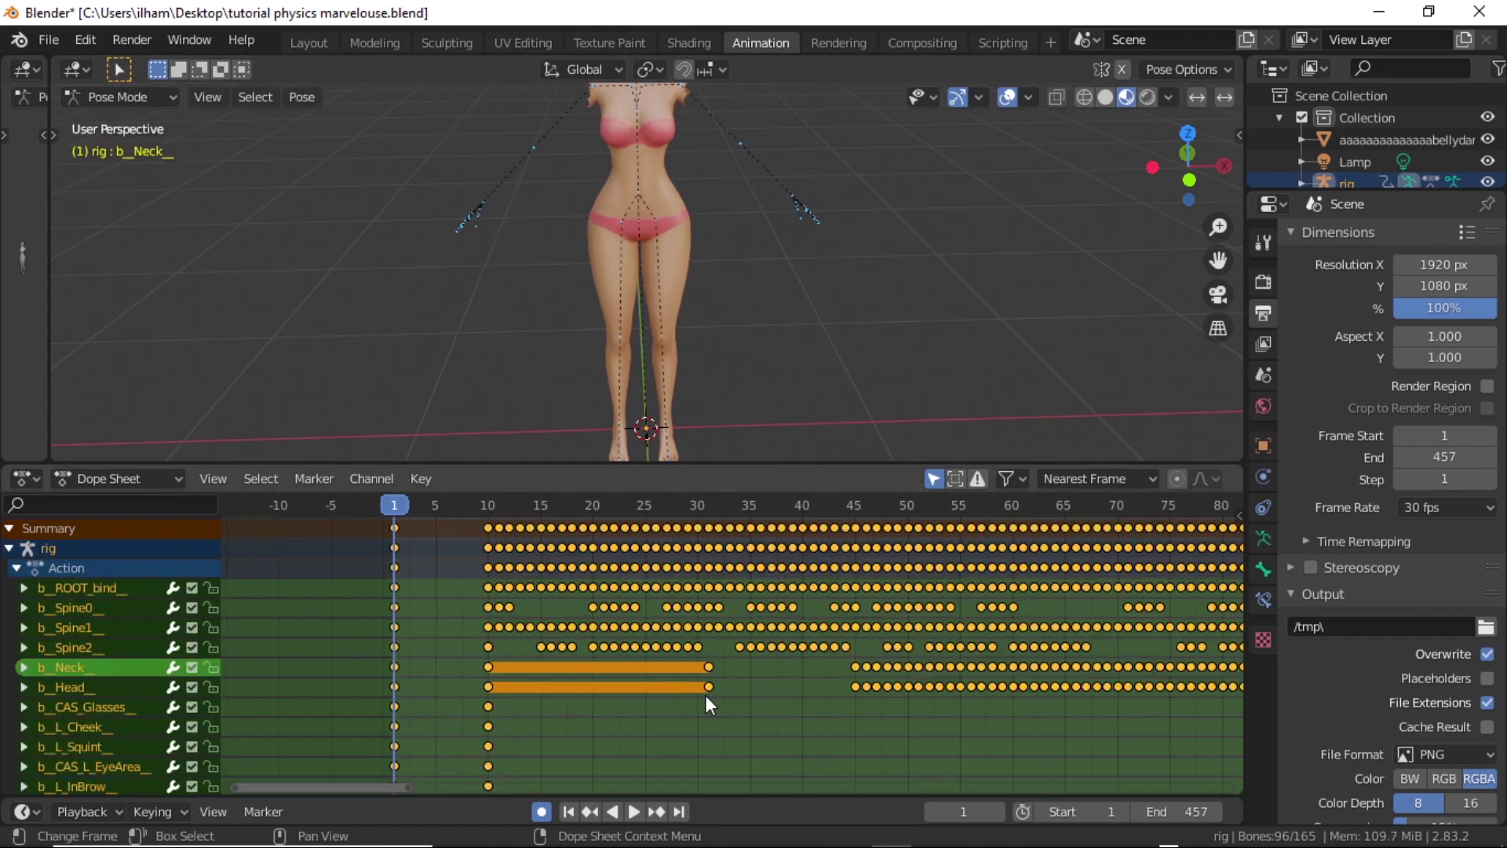
click(125, 99)
click(125, 126)
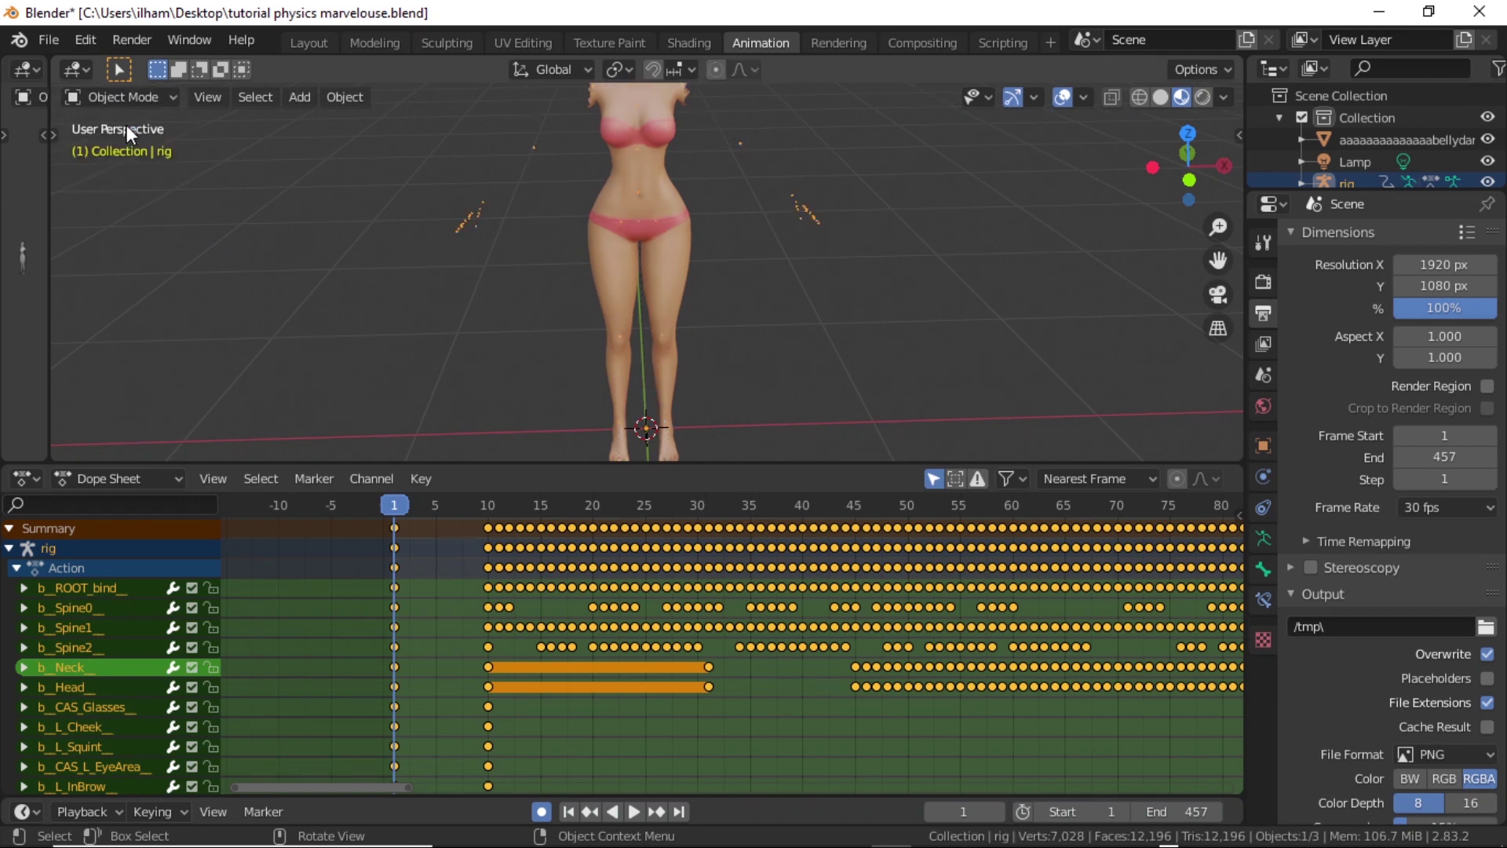
- Delete the Lamp in the Outliner, then select the rig and the character mesh
scroll(753, 330, down, 1)
middle_drag(744, 319, 802, 319)
drag(1219, 260, 1219, 421)
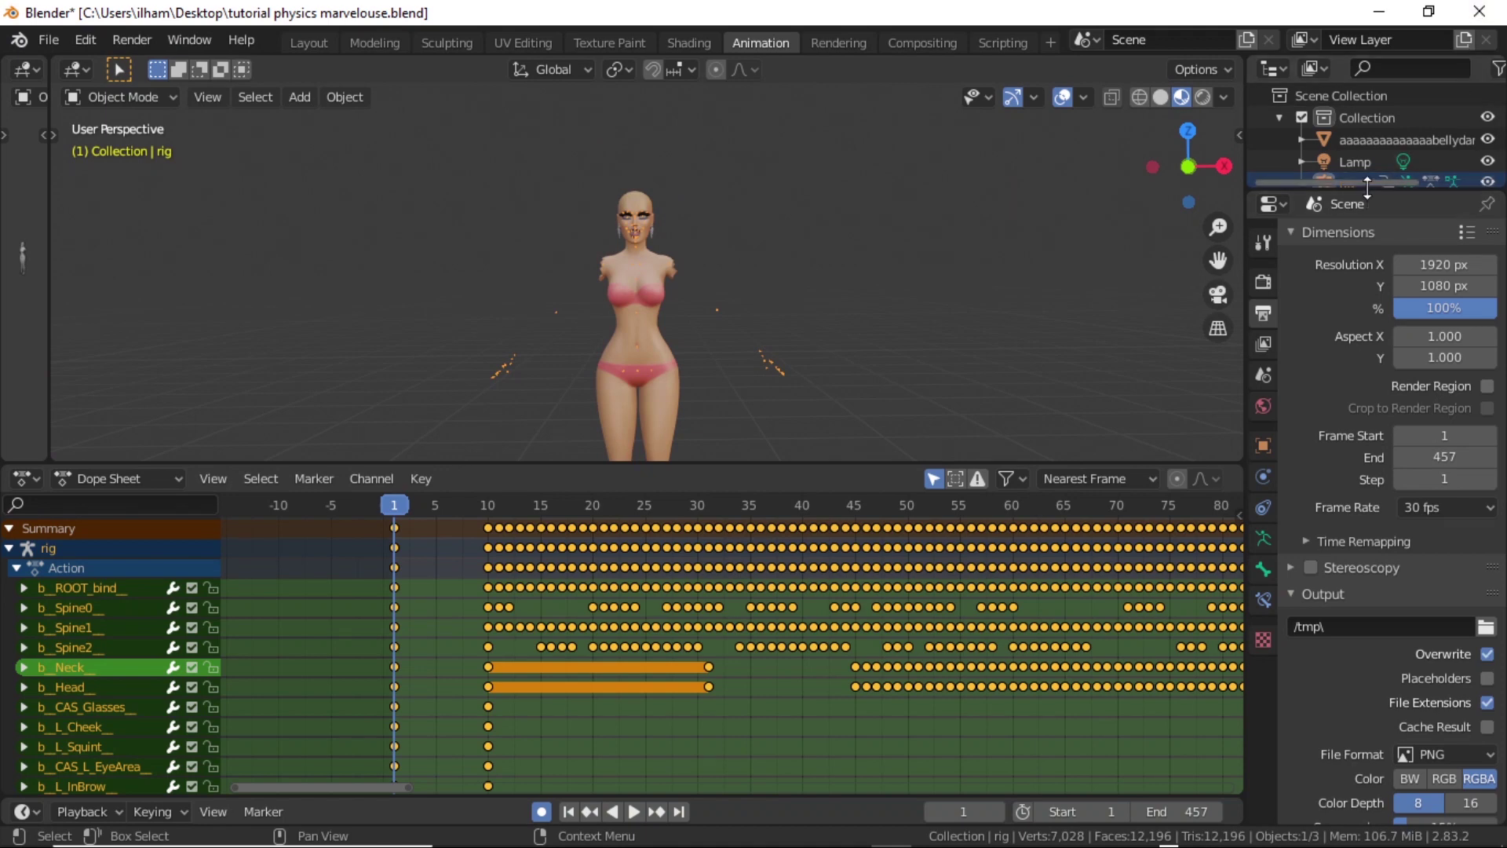
drag(1367, 191, 1366, 728)
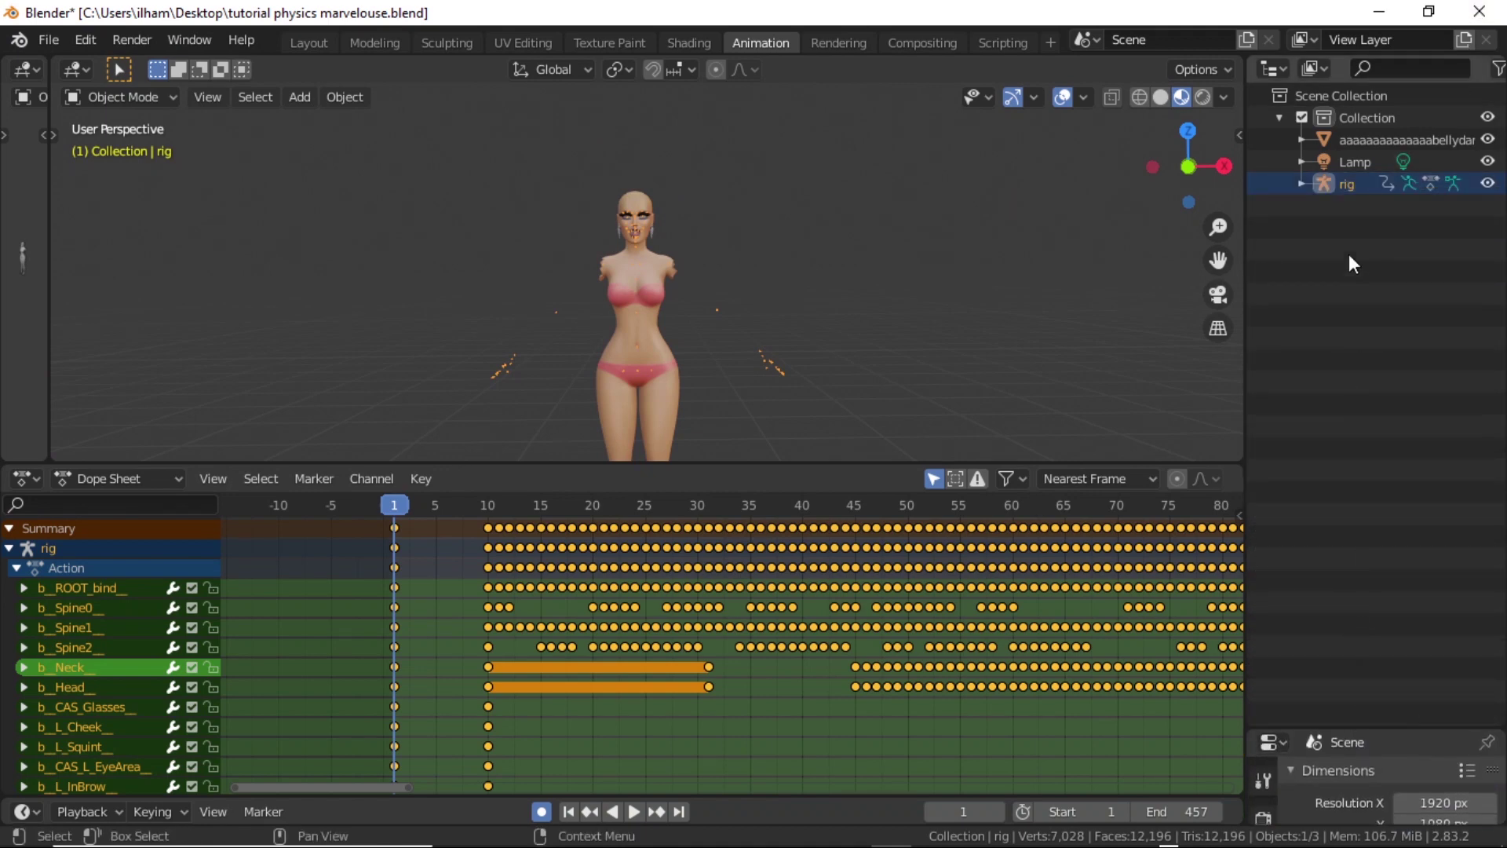
right_click(1325, 164)
click(1325, 163)
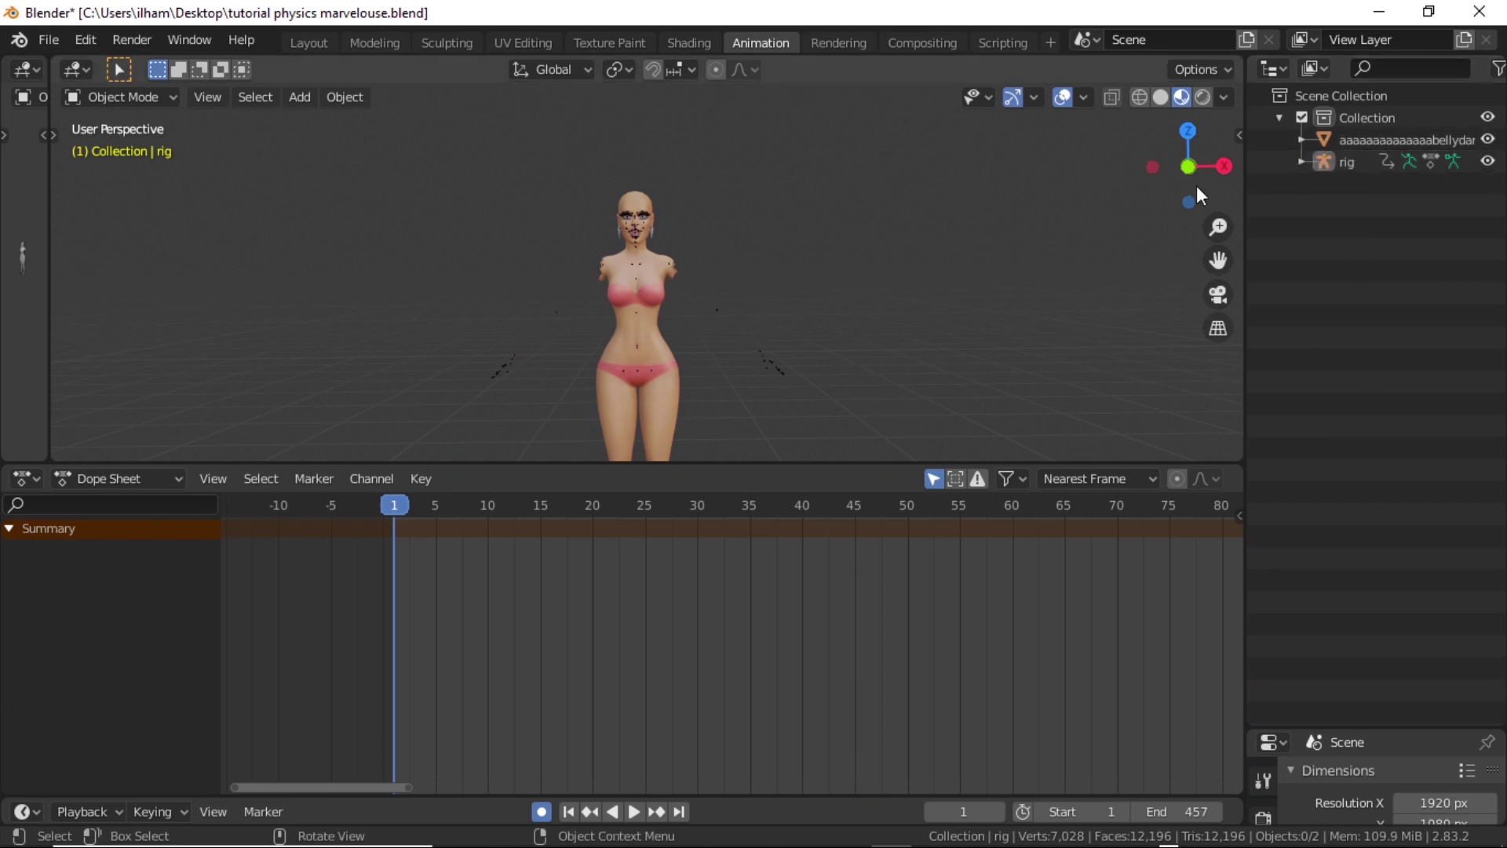
click(780, 362)
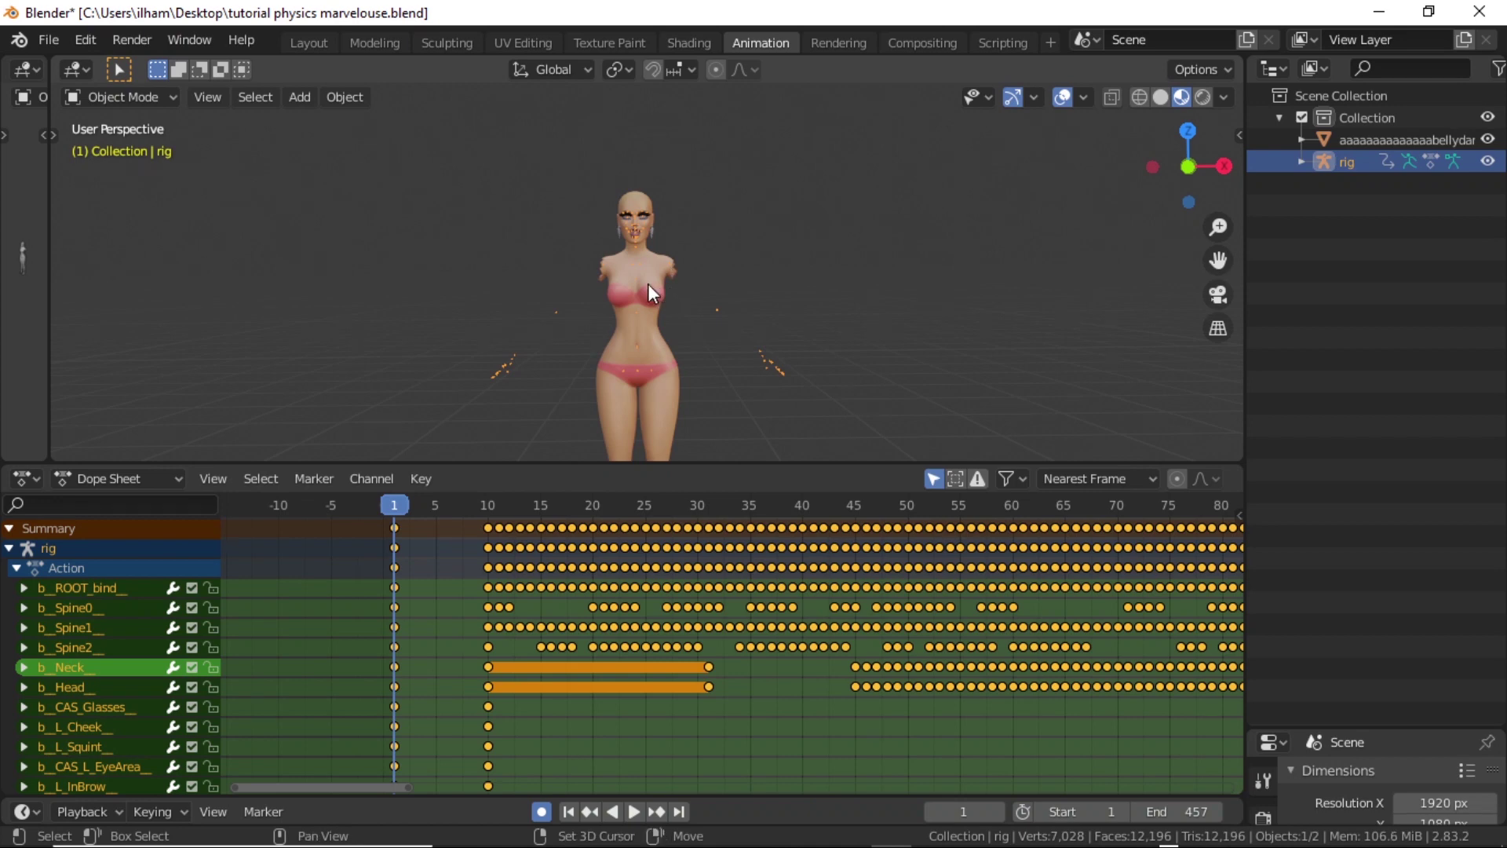
shift+click(657, 317)
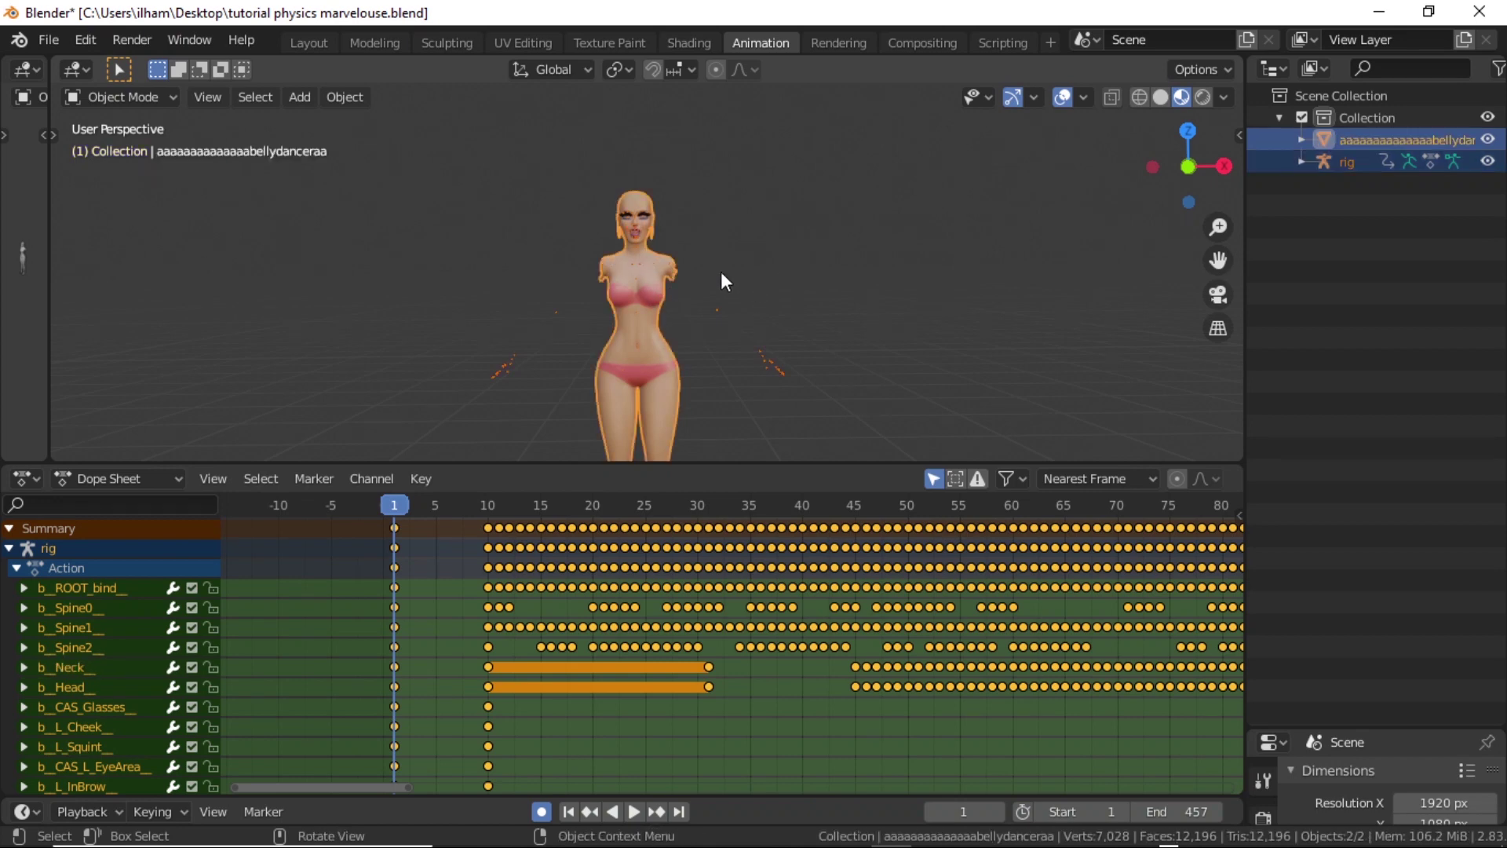
- Export to Alembic (.abc) as tutorial physics marvelouse.abc on the Desktop, frames 1–457
click(59, 40)
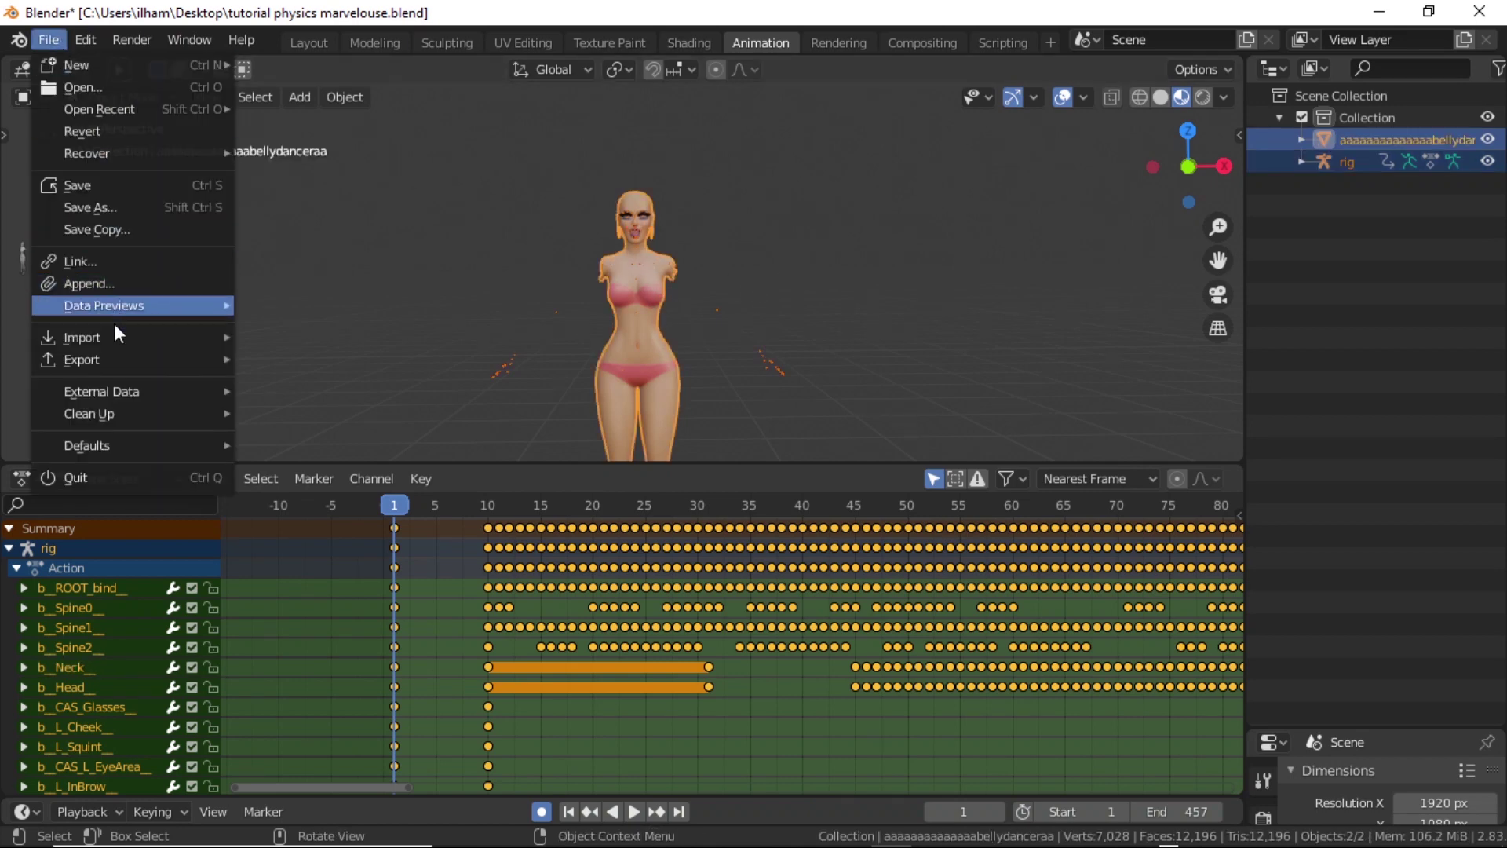
mouse_move(110, 361)
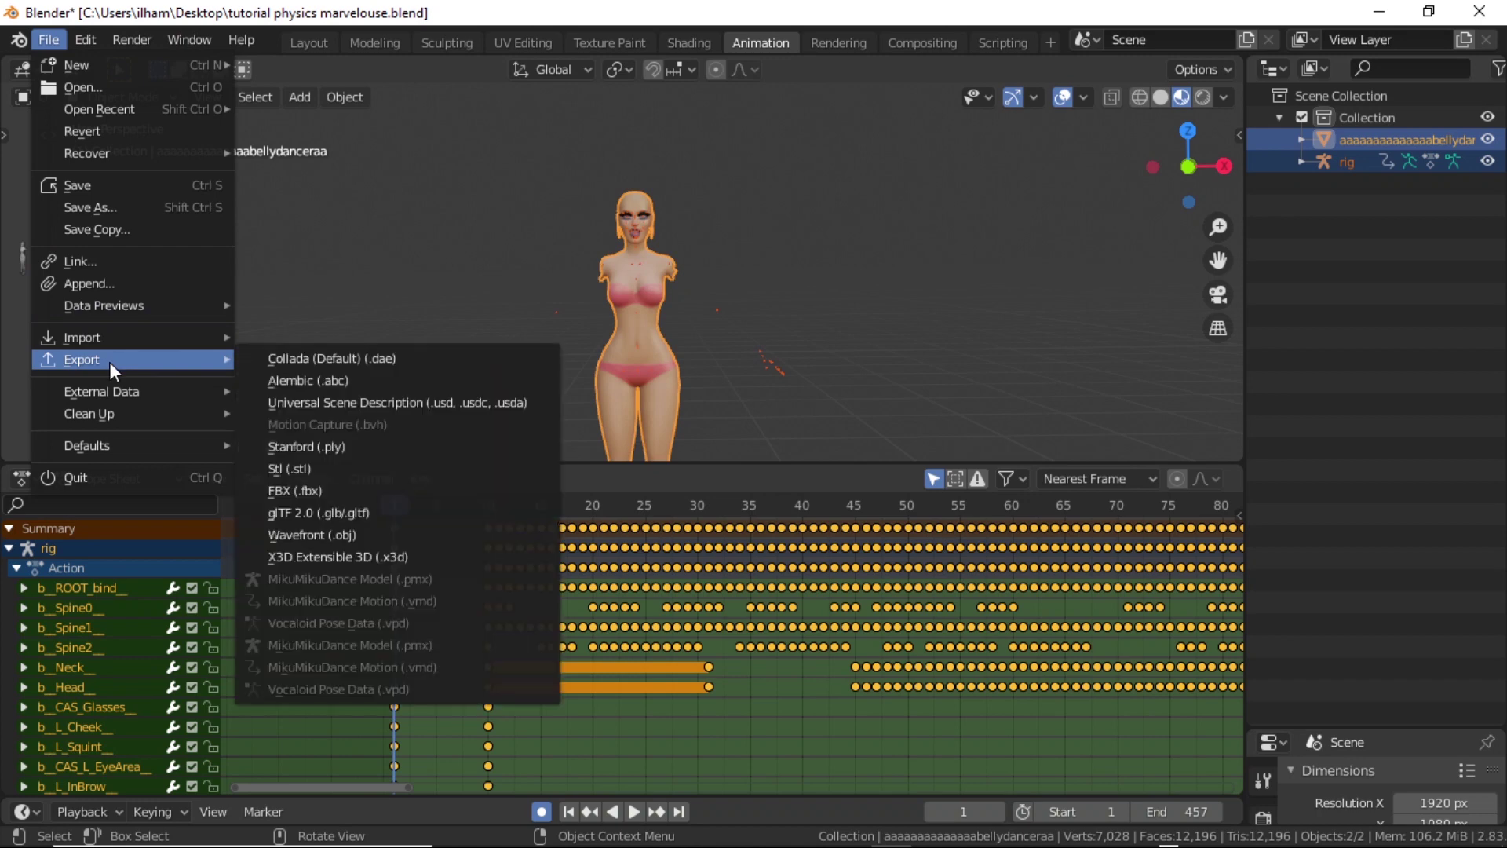
click(332, 380)
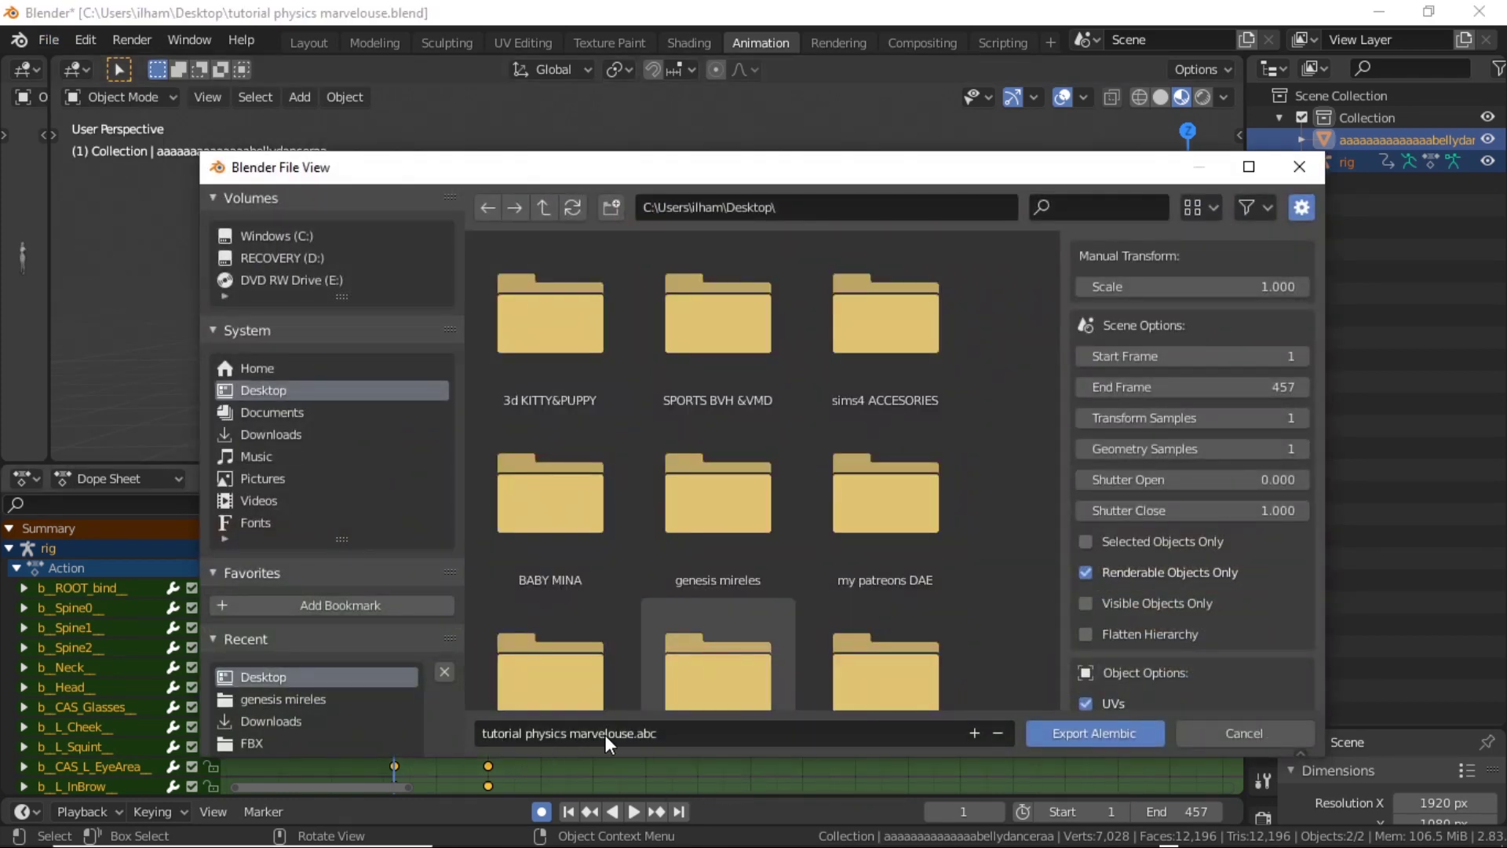
click(1072, 738)
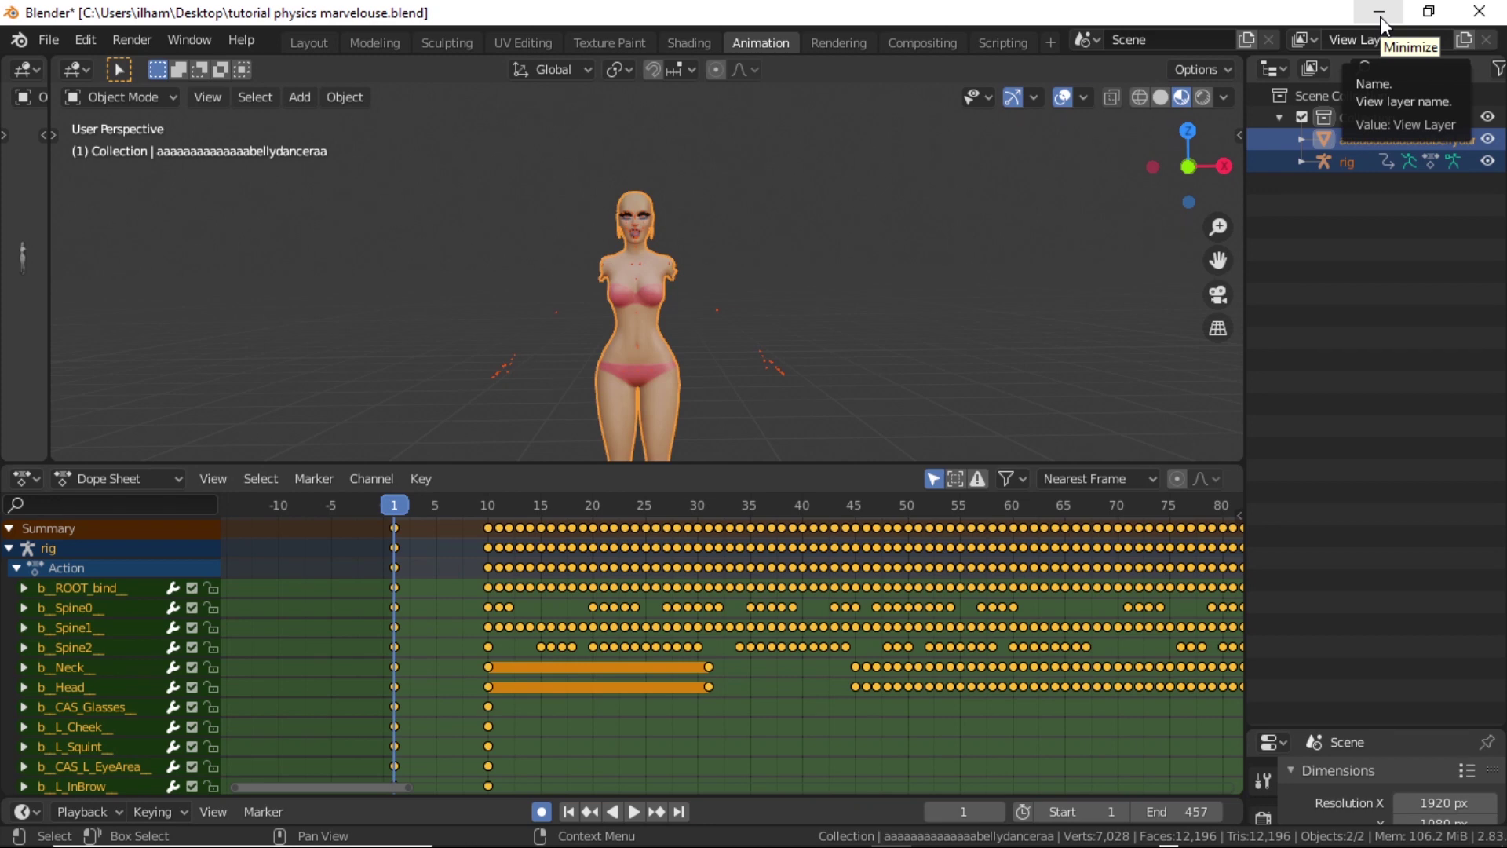
- Close Blender without saving and scroll through Marvelous Designer's Garment library thumbnails
click(1484, 10)
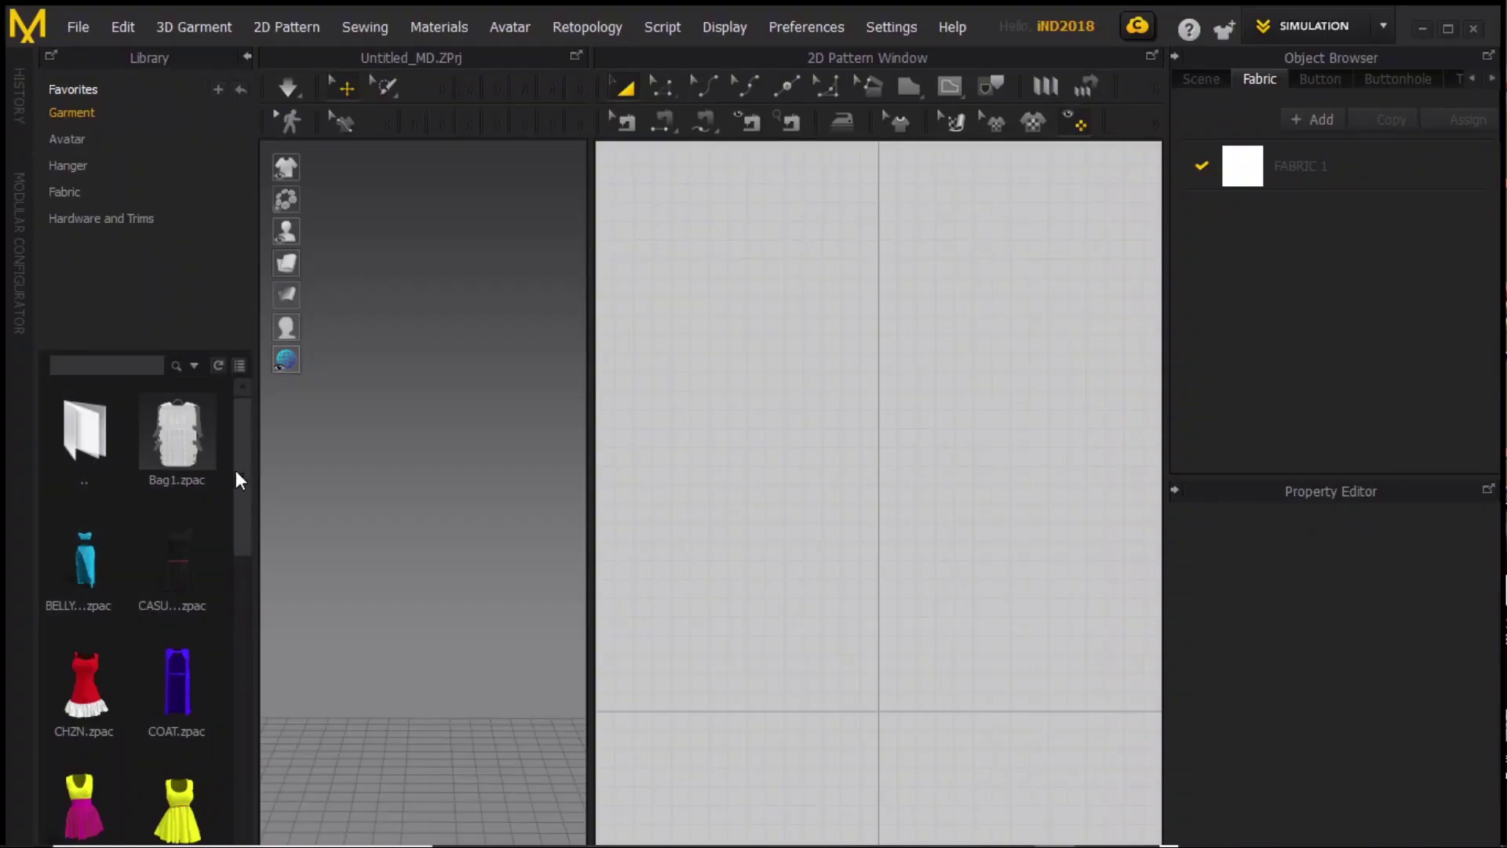
scroll(244, 479, down, 1)
drag(246, 485, 239, 593)
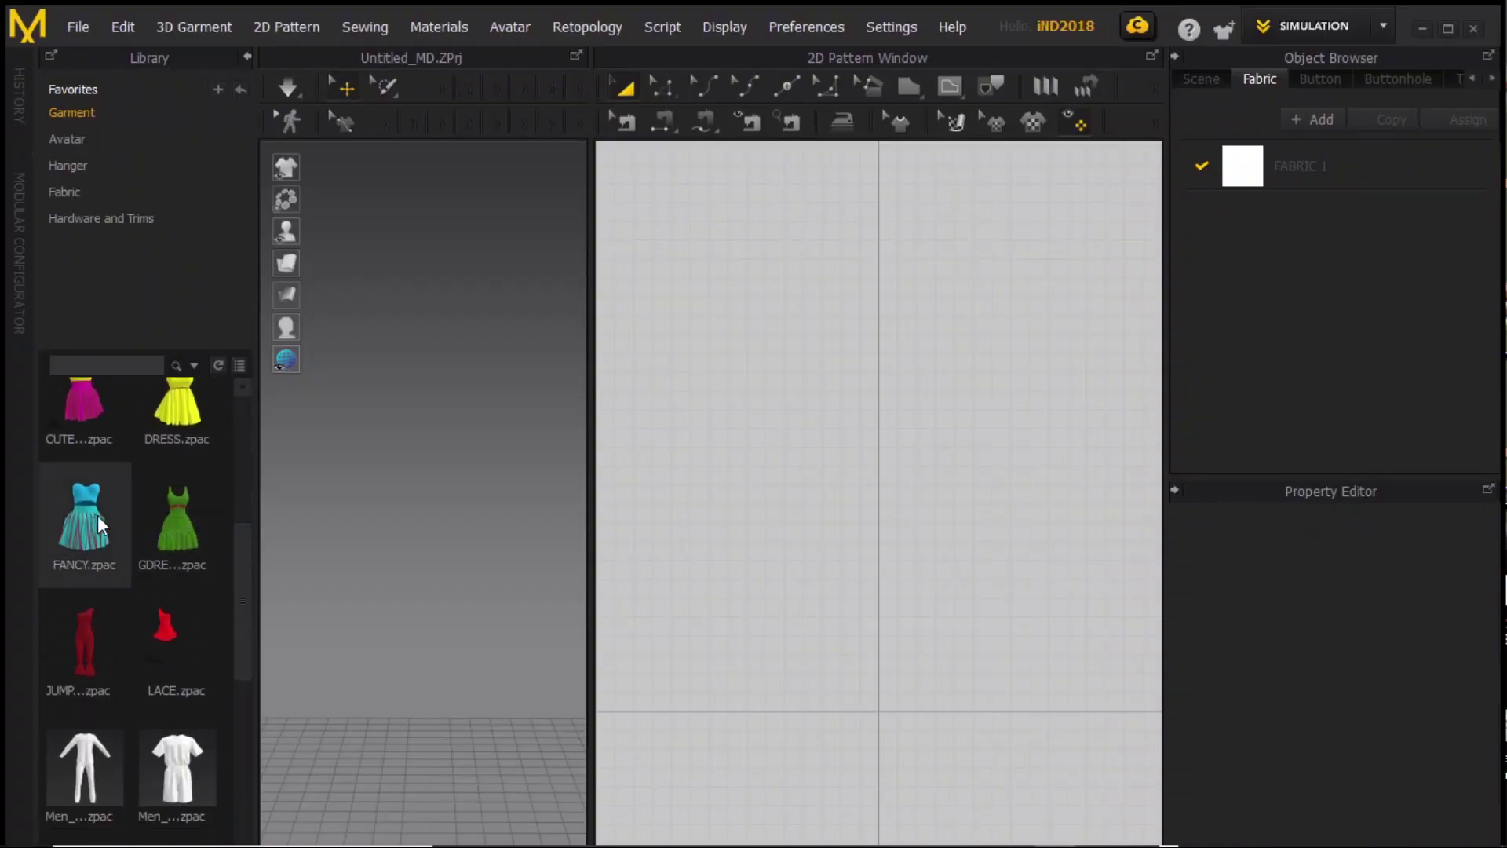
scroll(235, 596, down, 3)
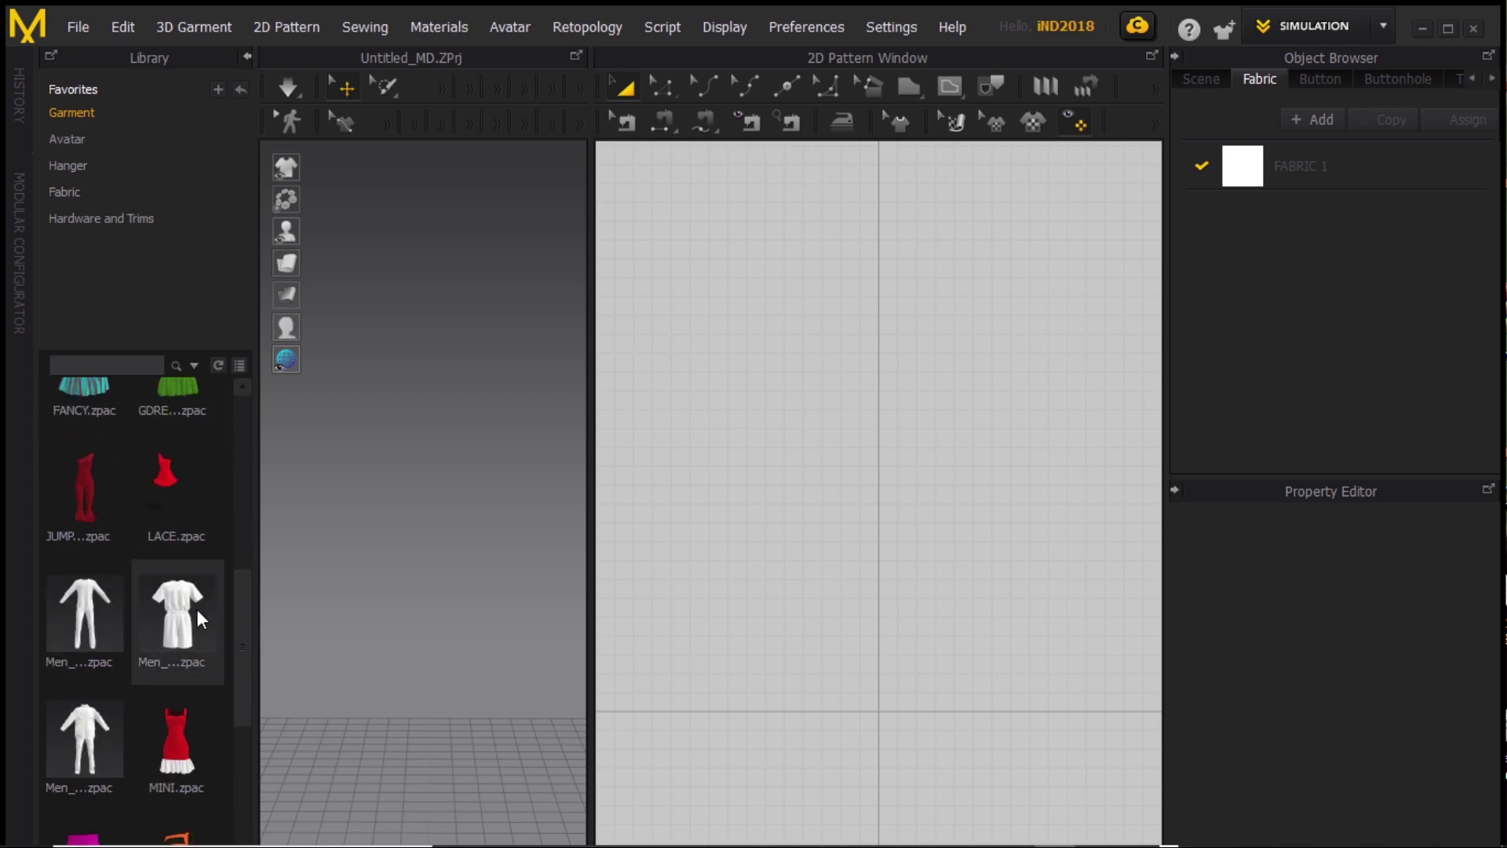
mouse_move(75, 500)
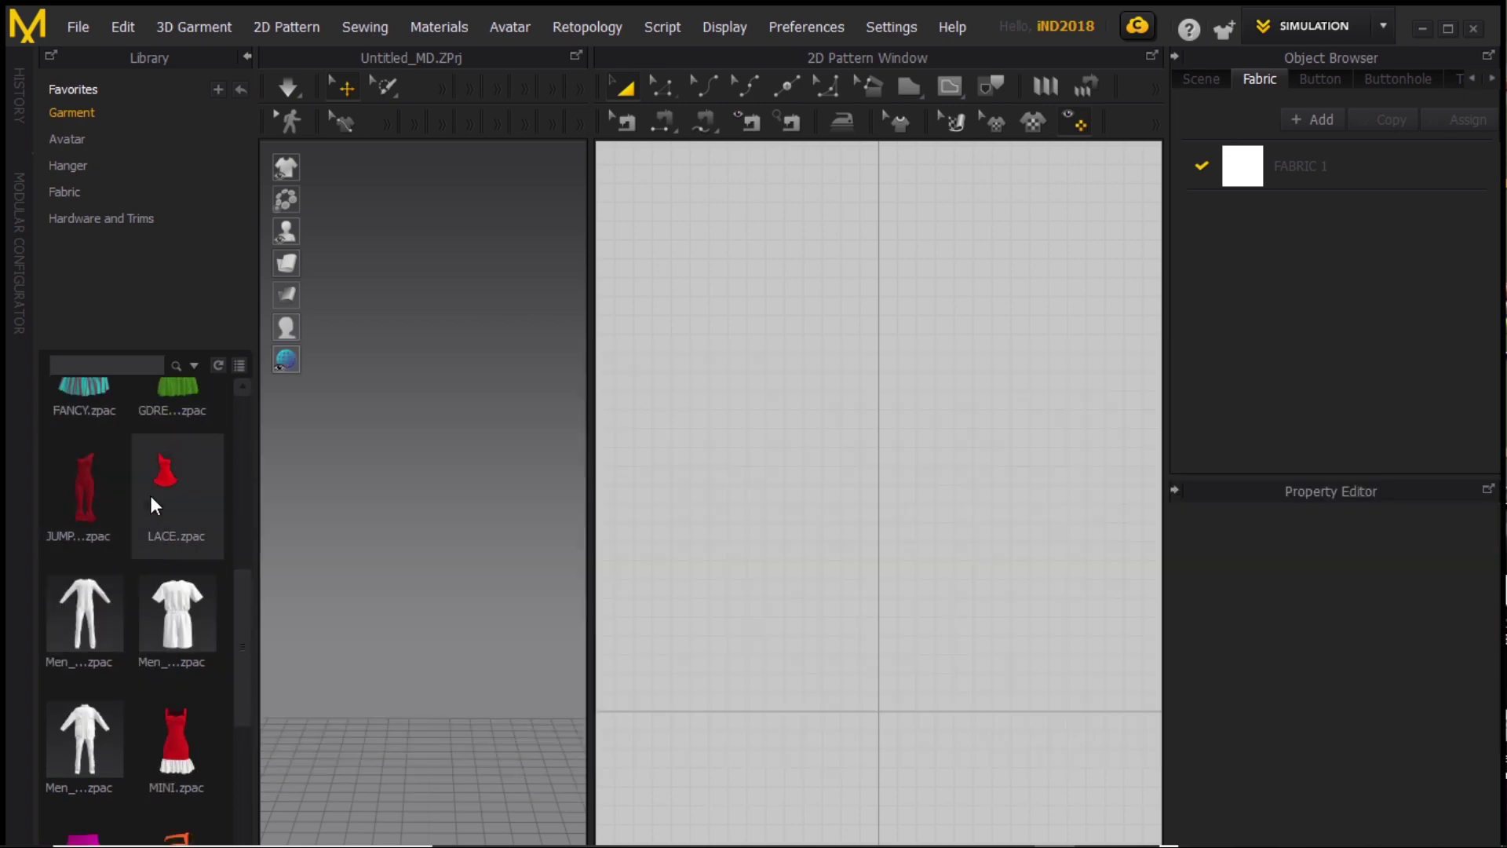
mouse_move(149, 496)
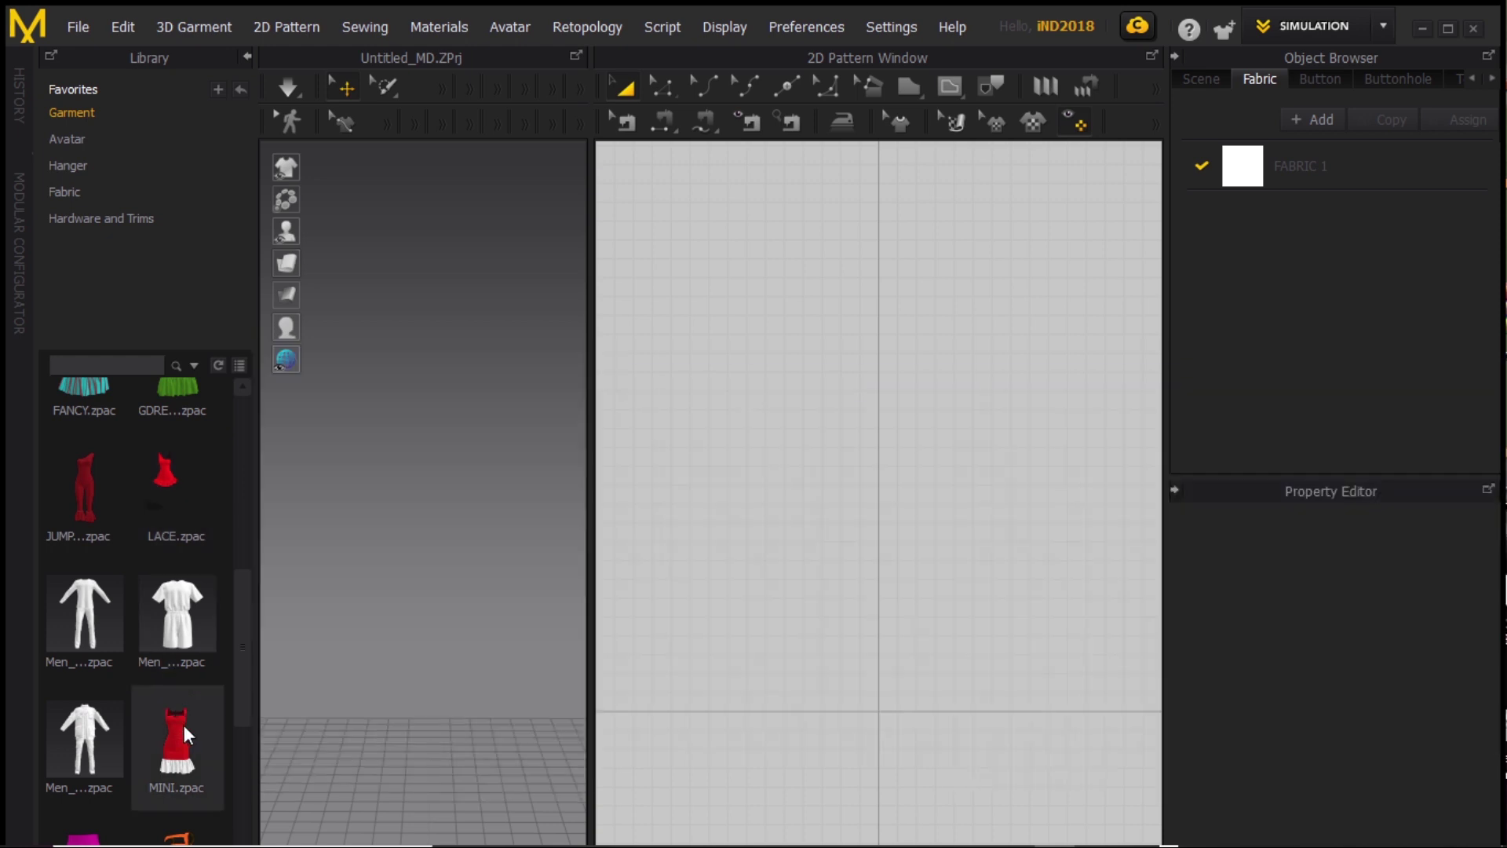
mouse_move(183, 727)
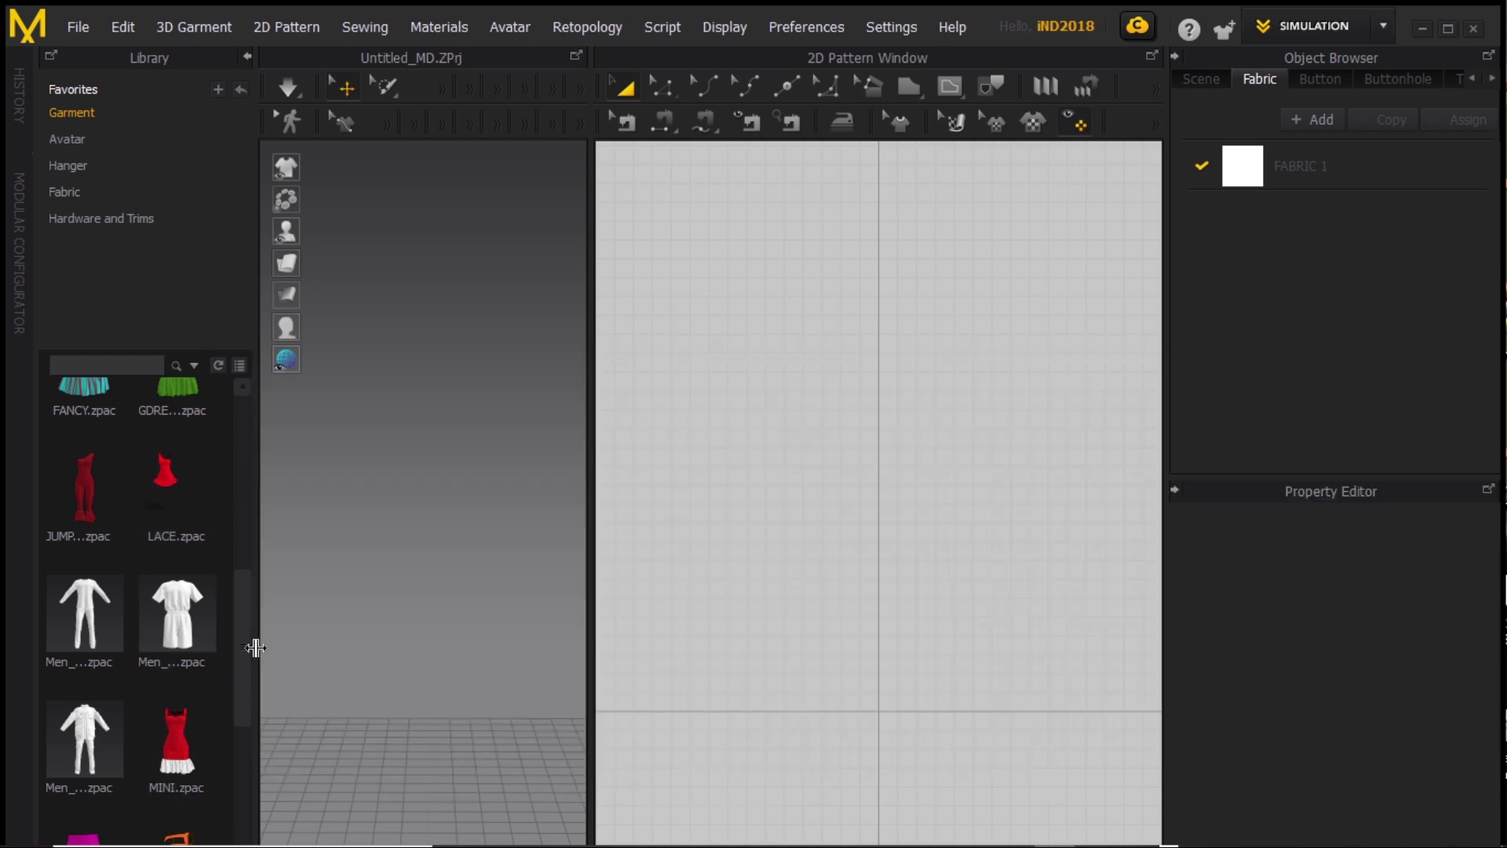
drag(246, 644, 246, 777)
mouse_move(173, 475)
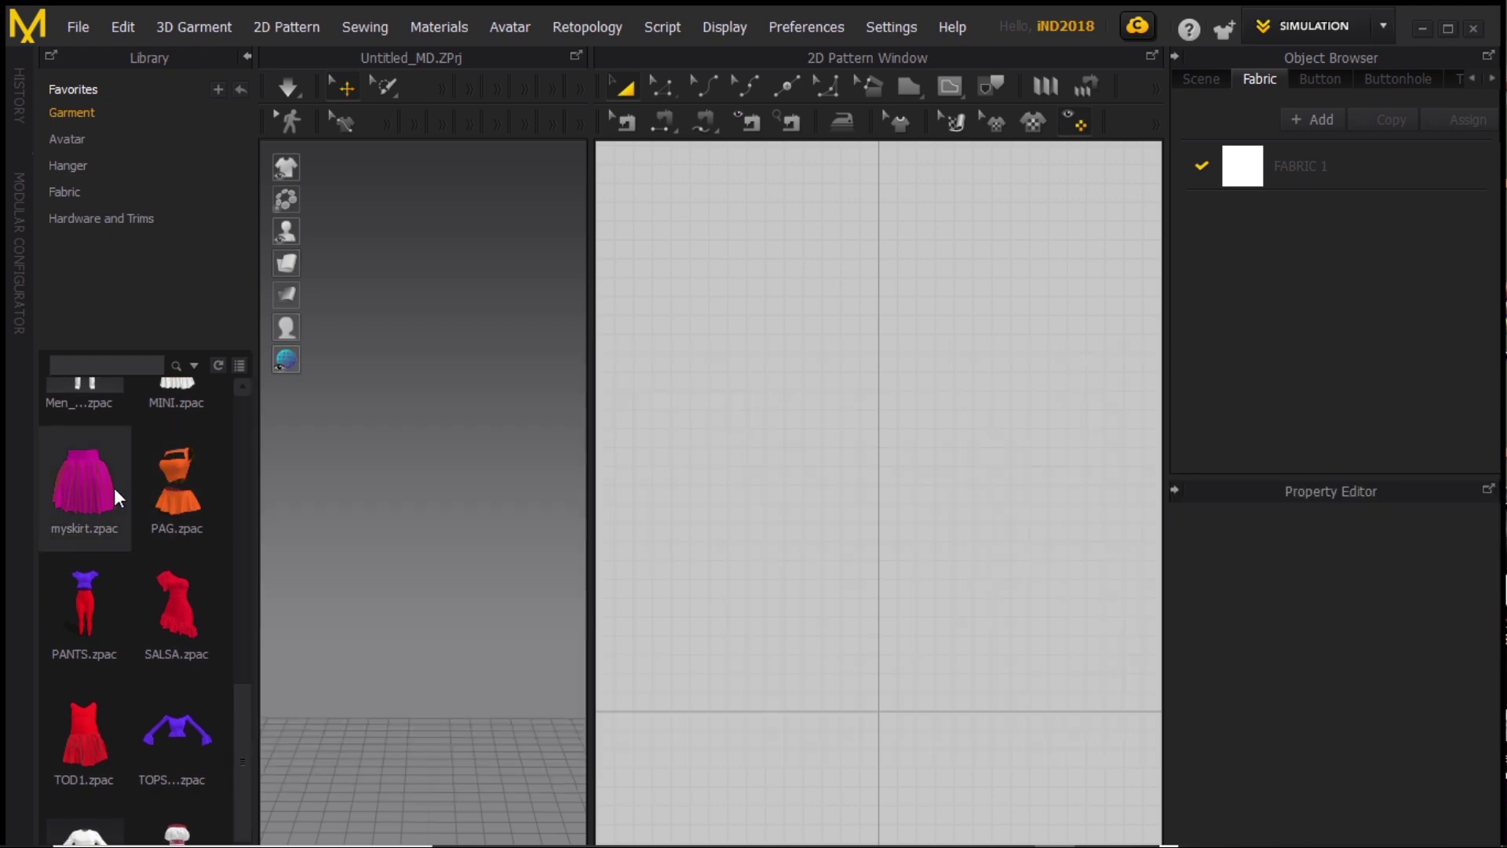
mouse_move(115, 487)
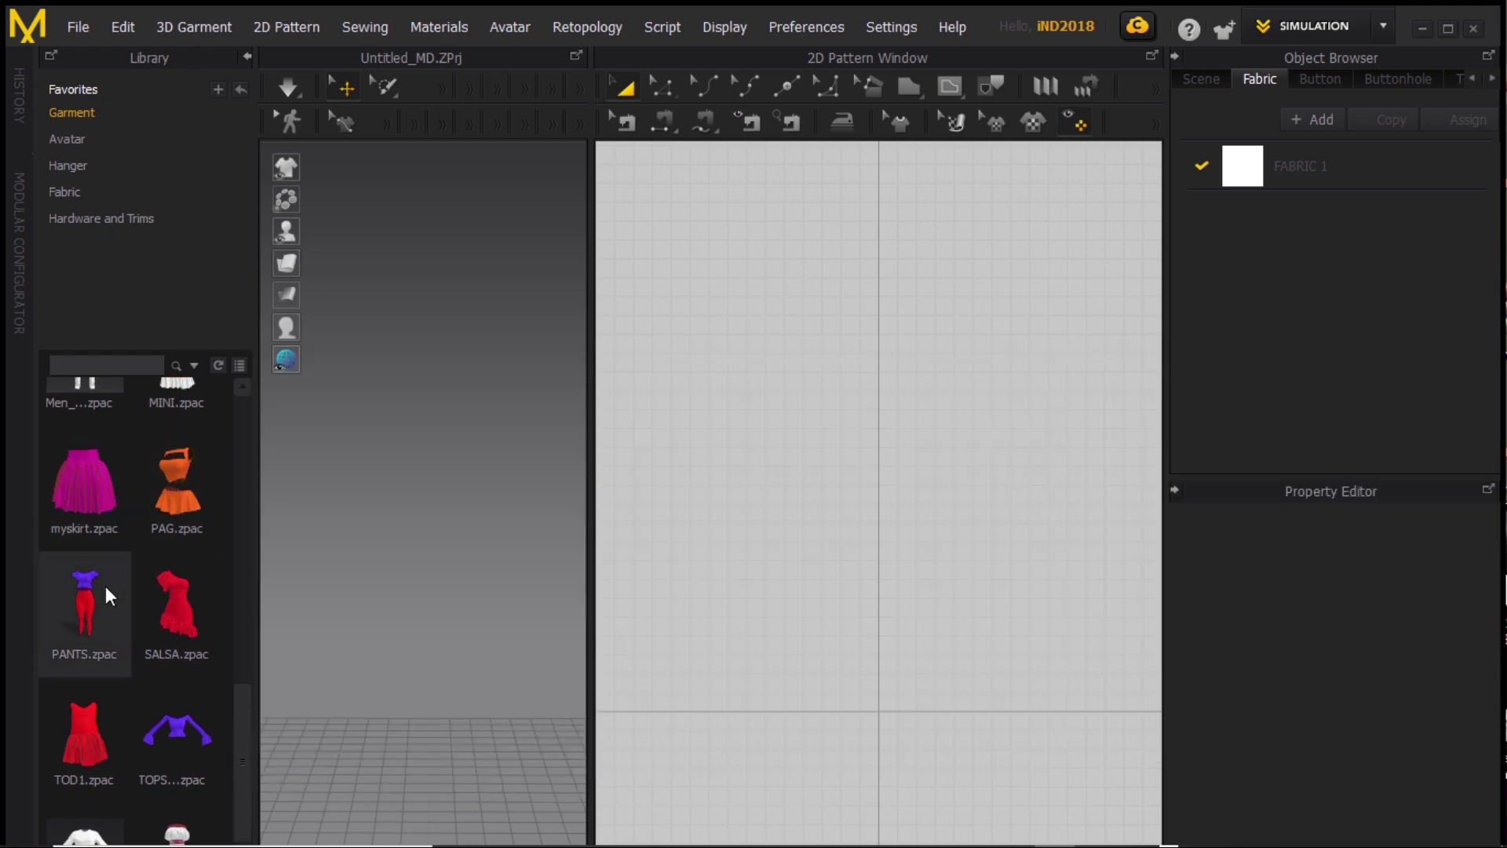
mouse_move(109, 596)
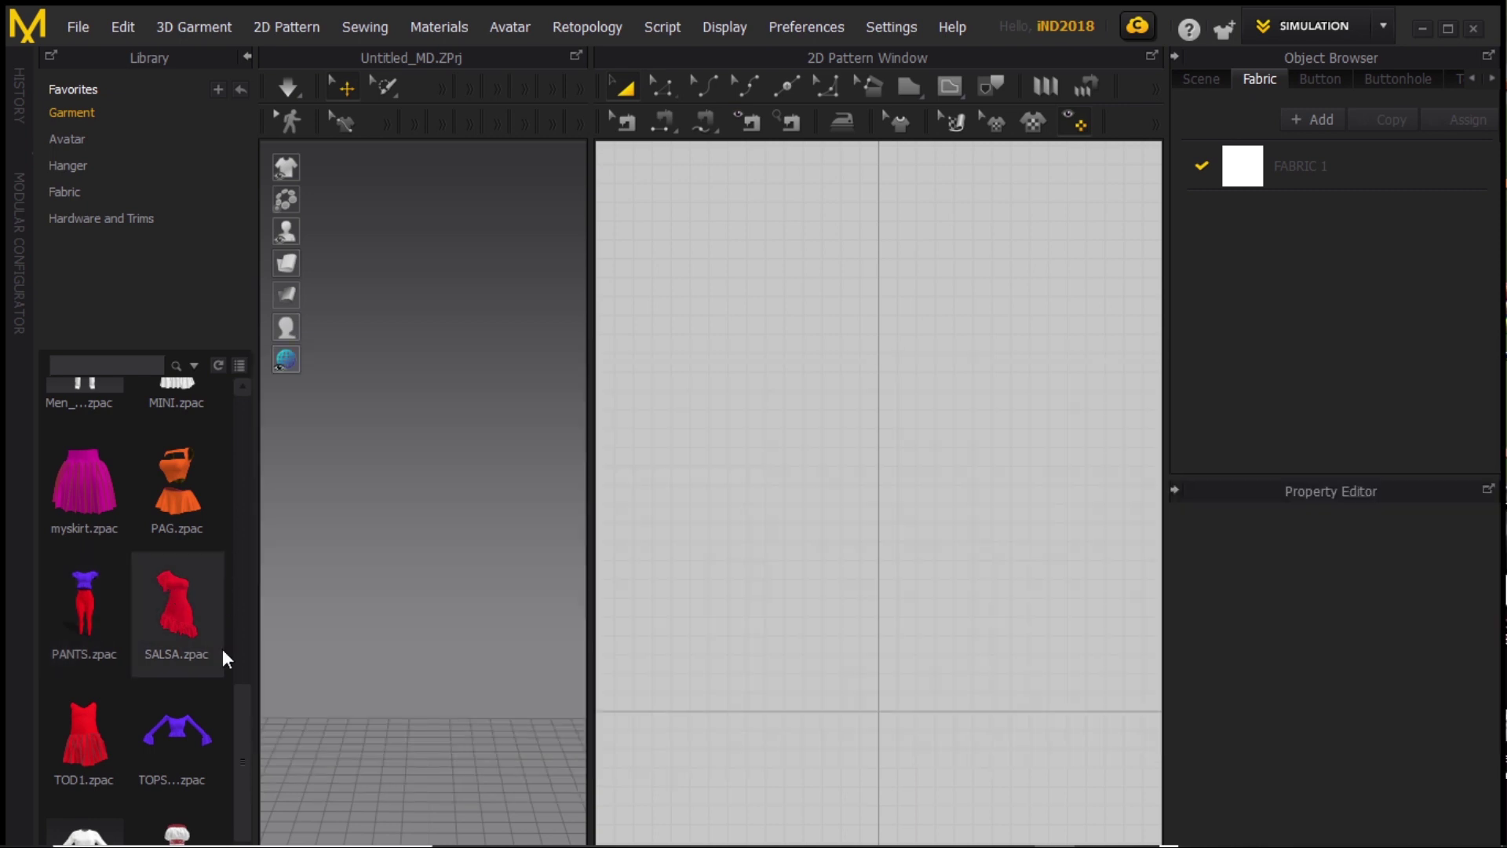
drag(247, 697, 237, 760)
mouse_move(153, 554)
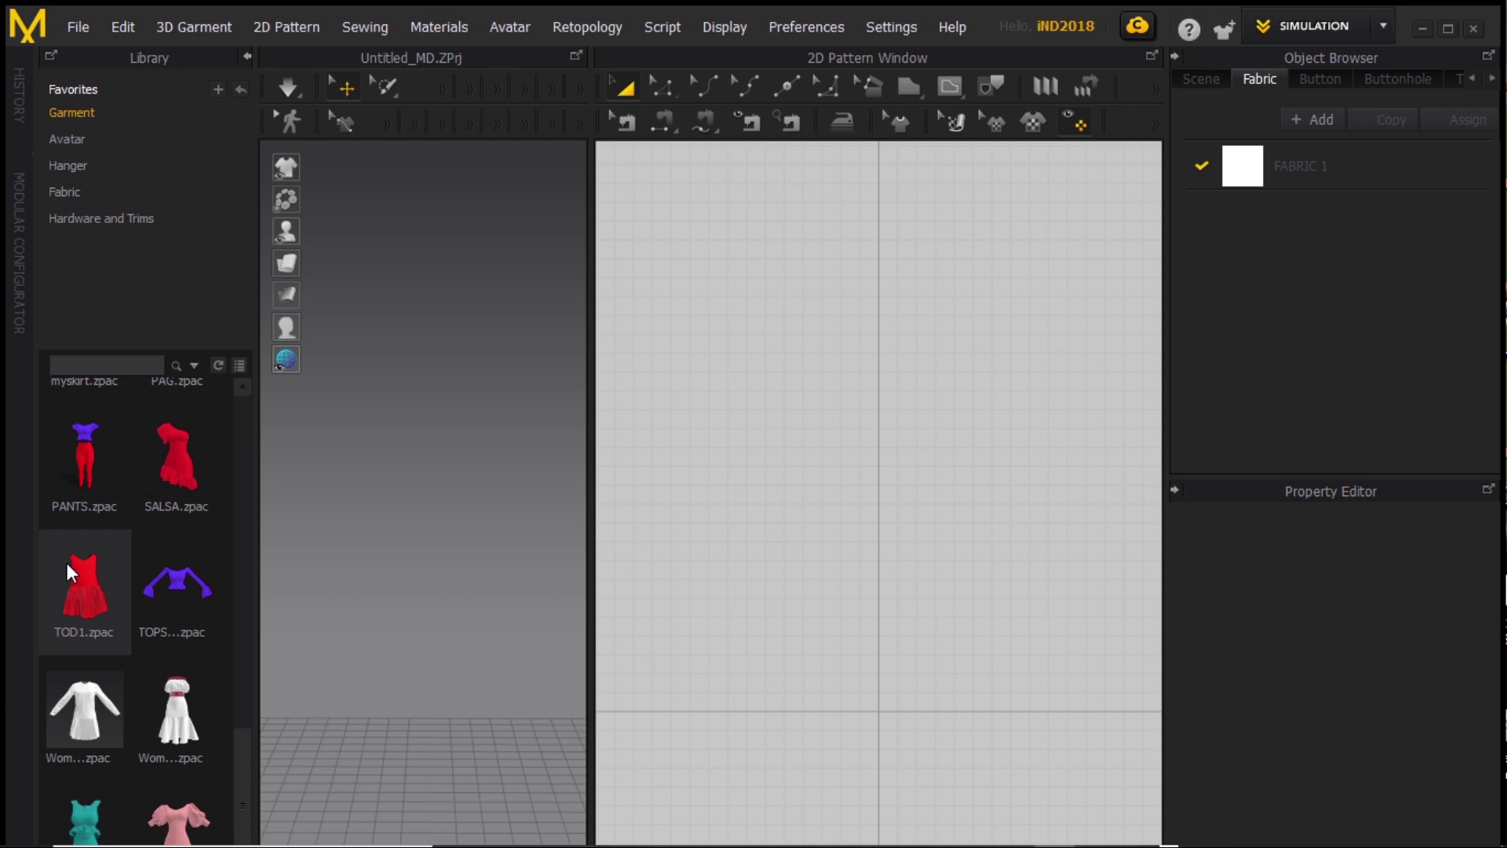
mouse_move(68, 562)
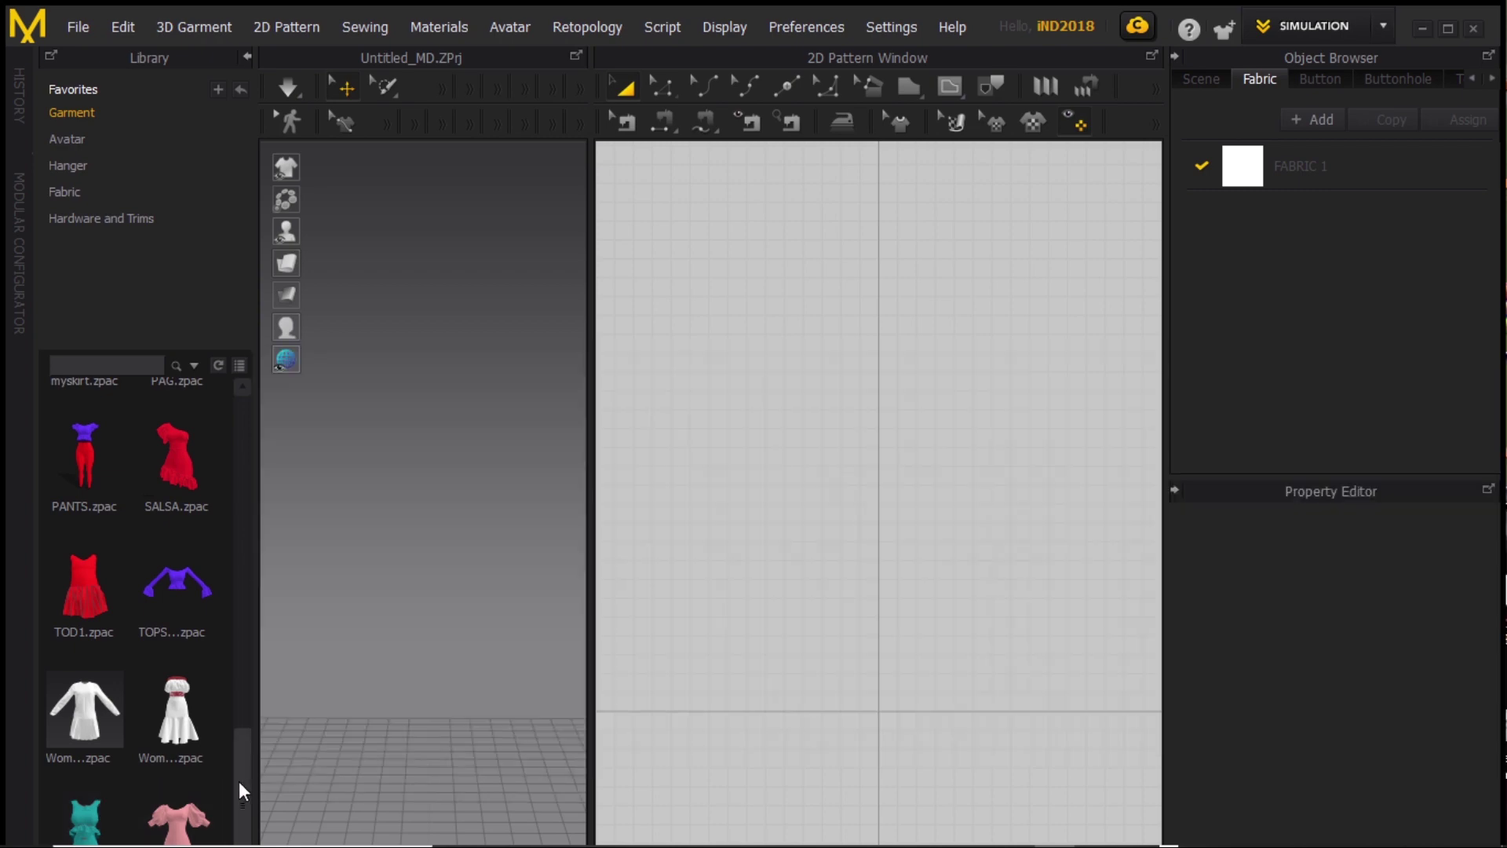
drag(239, 780, 196, 516)
- Import Alembic through File > Import, choosing tutorial physics marvelouse.abc from the Desktop
click(75, 25)
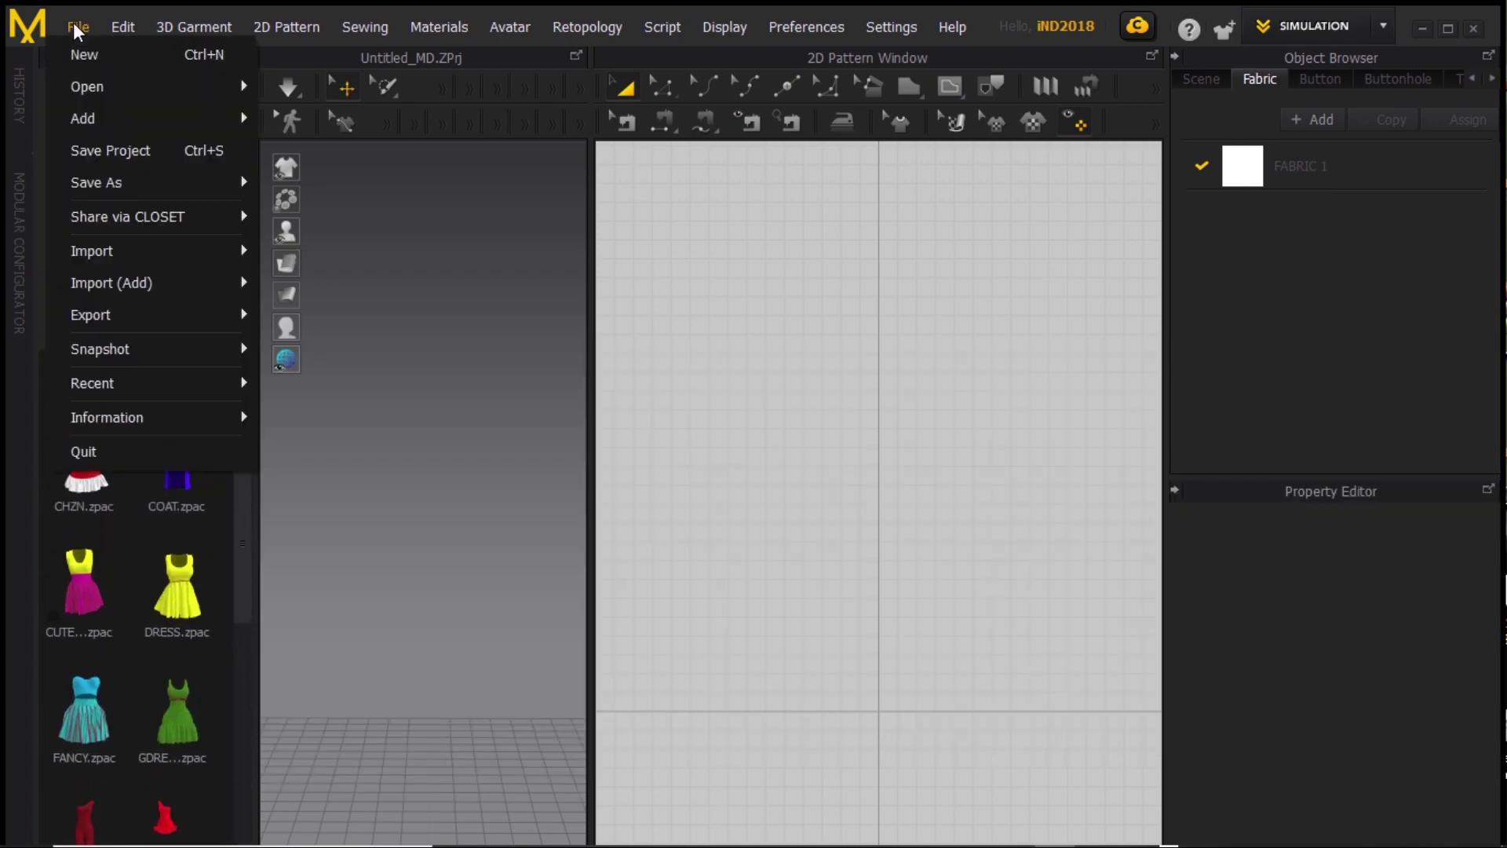
mouse_move(122, 122)
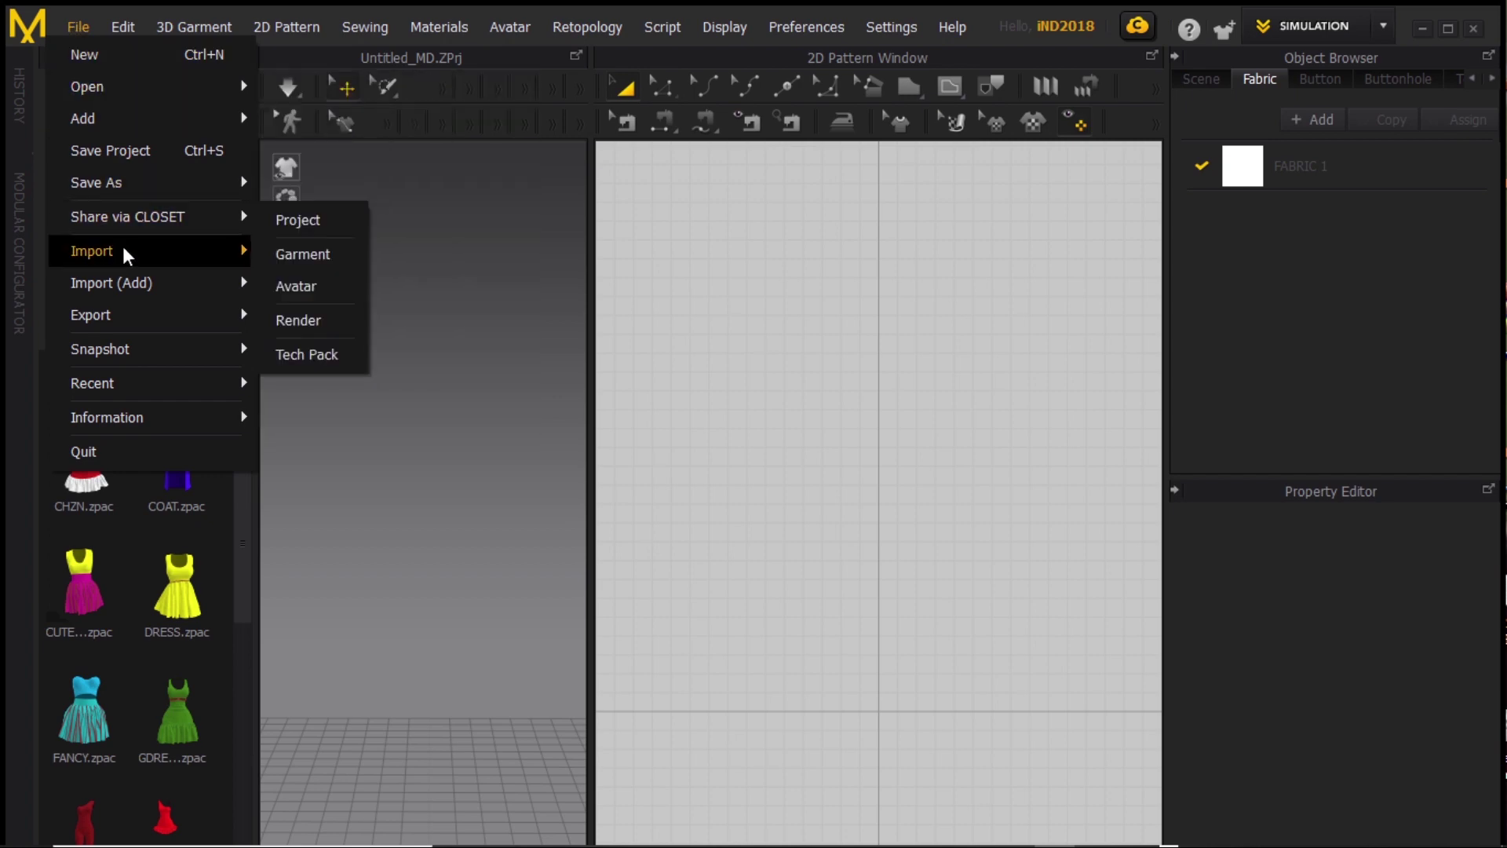
mouse_move(151, 259)
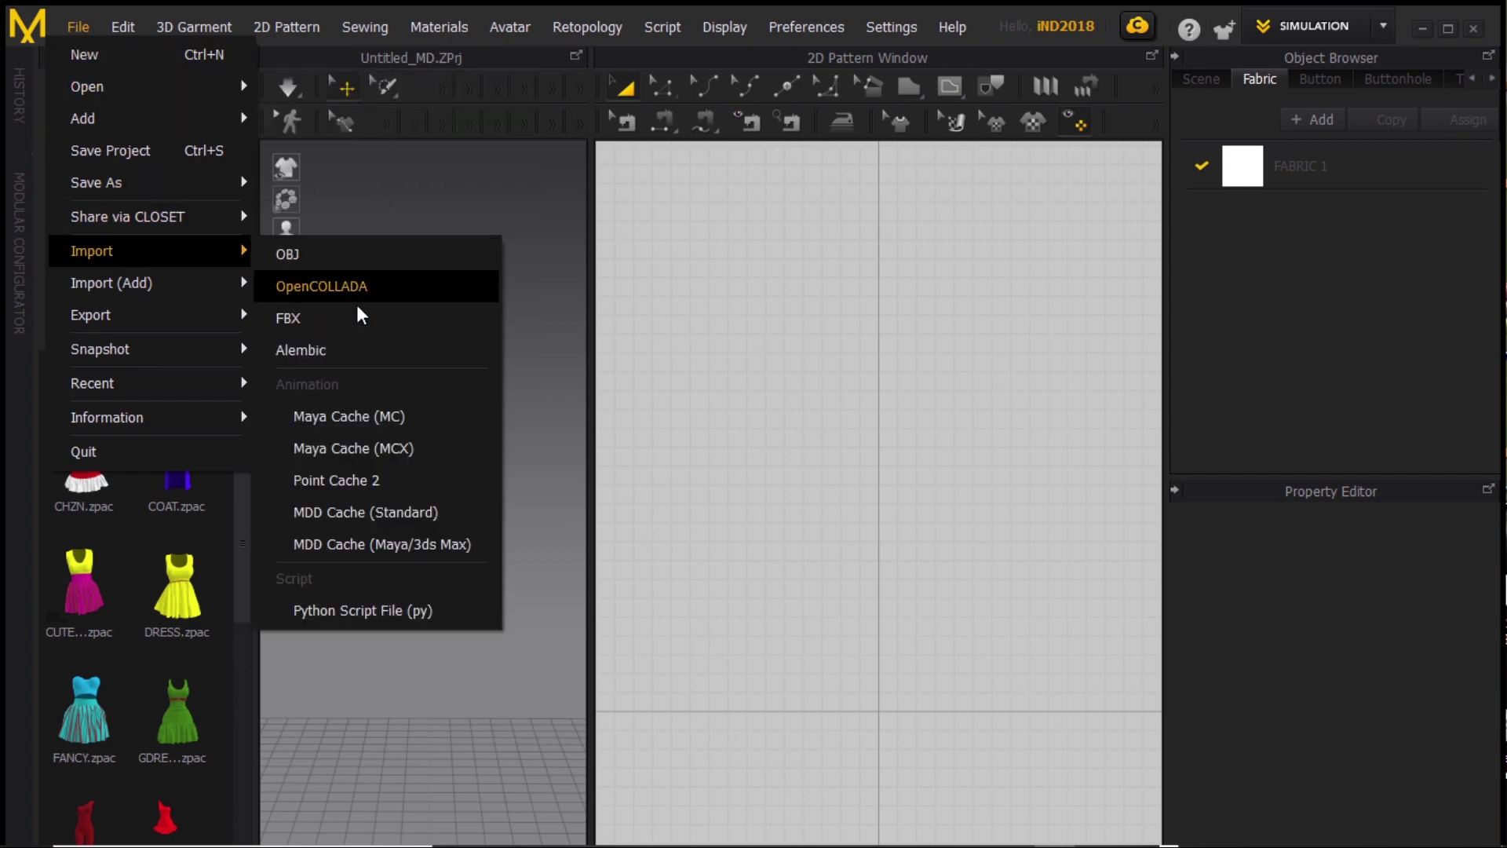
click(311, 351)
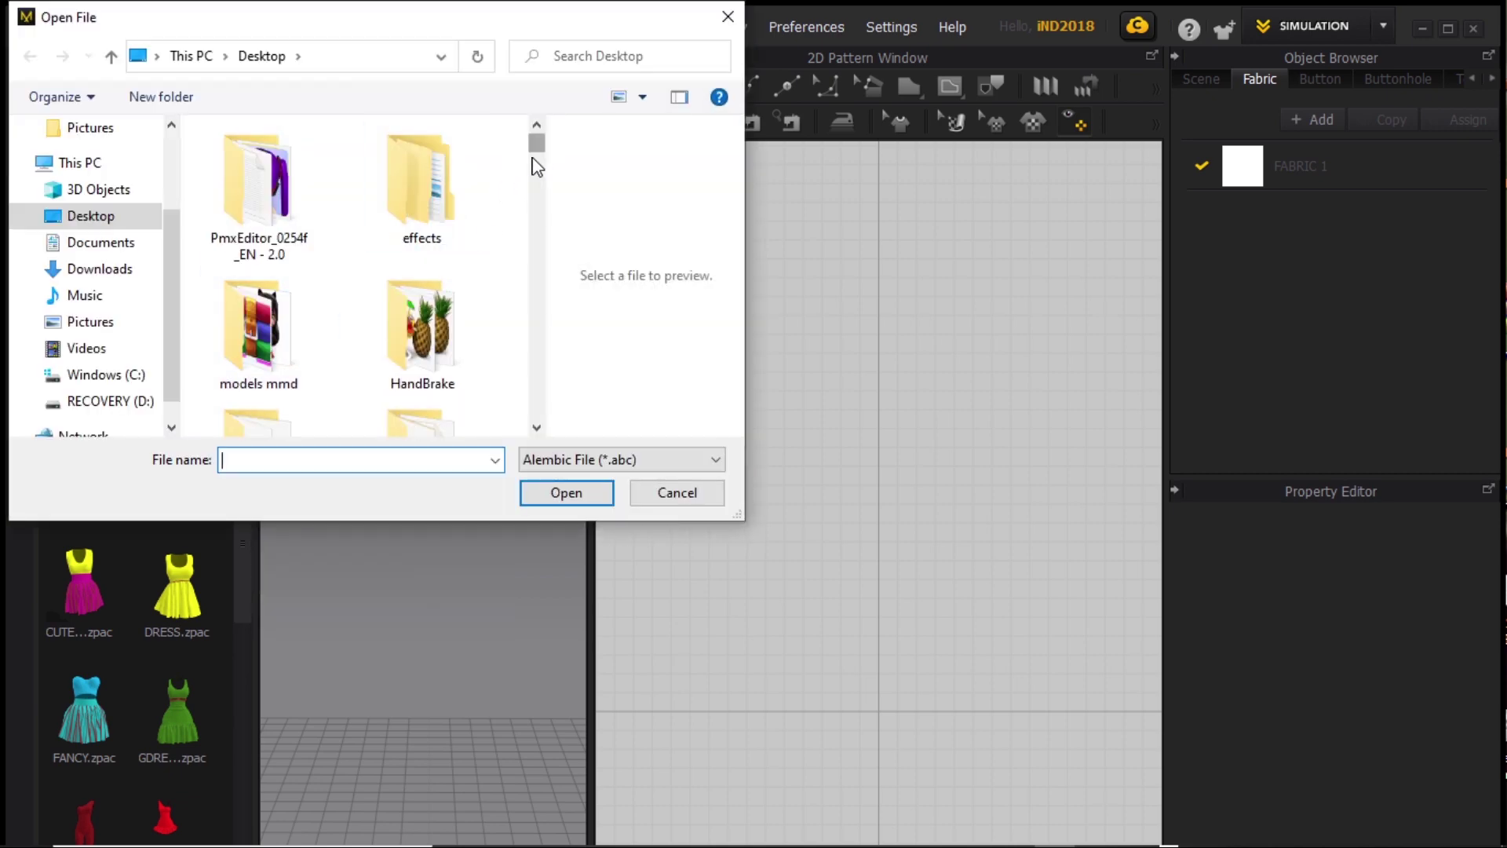
drag(535, 150, 535, 409)
click(409, 384)
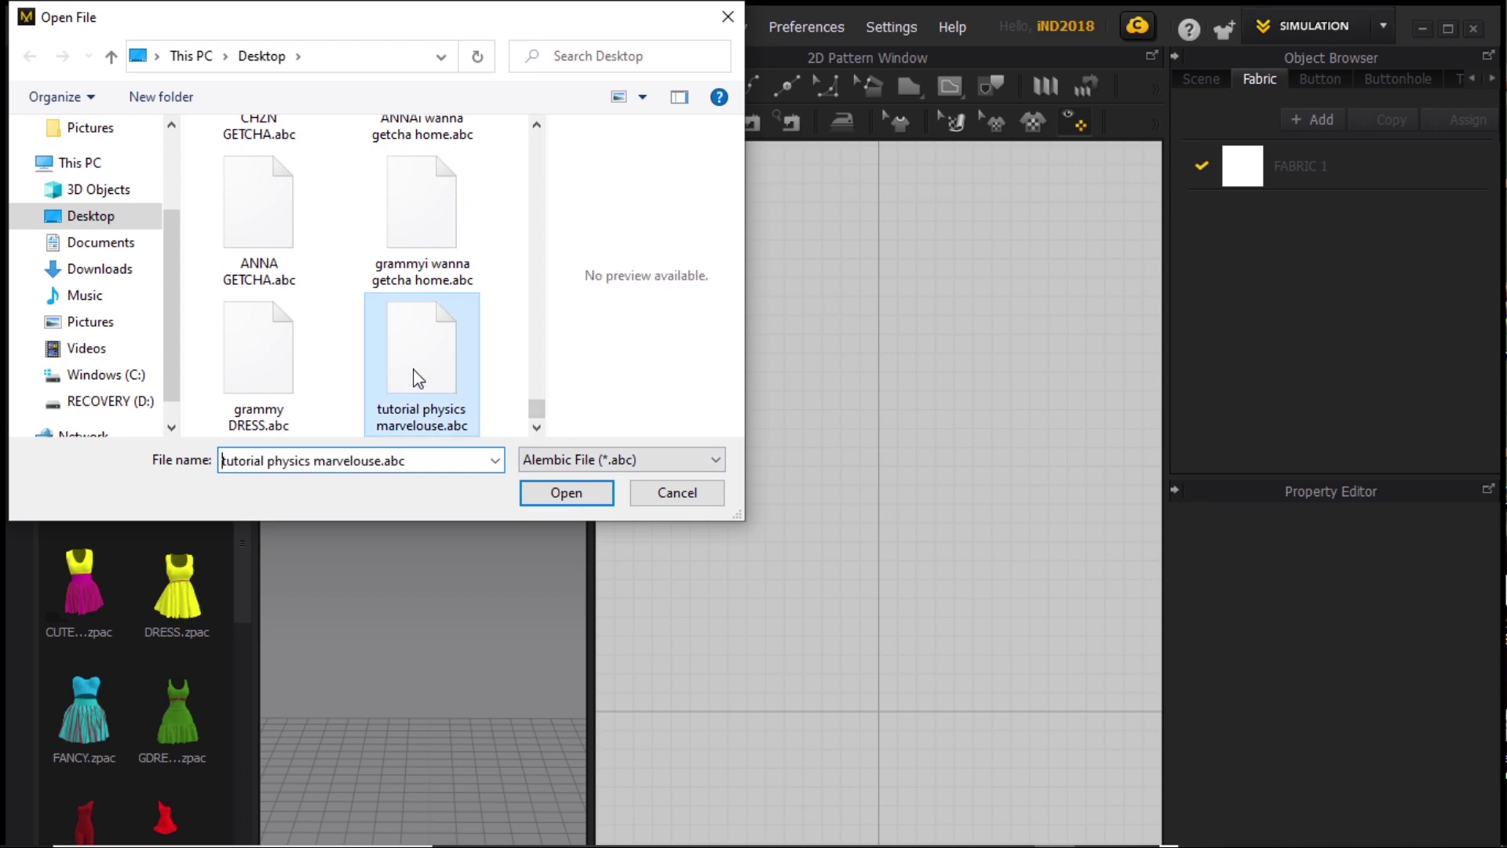
click(583, 501)
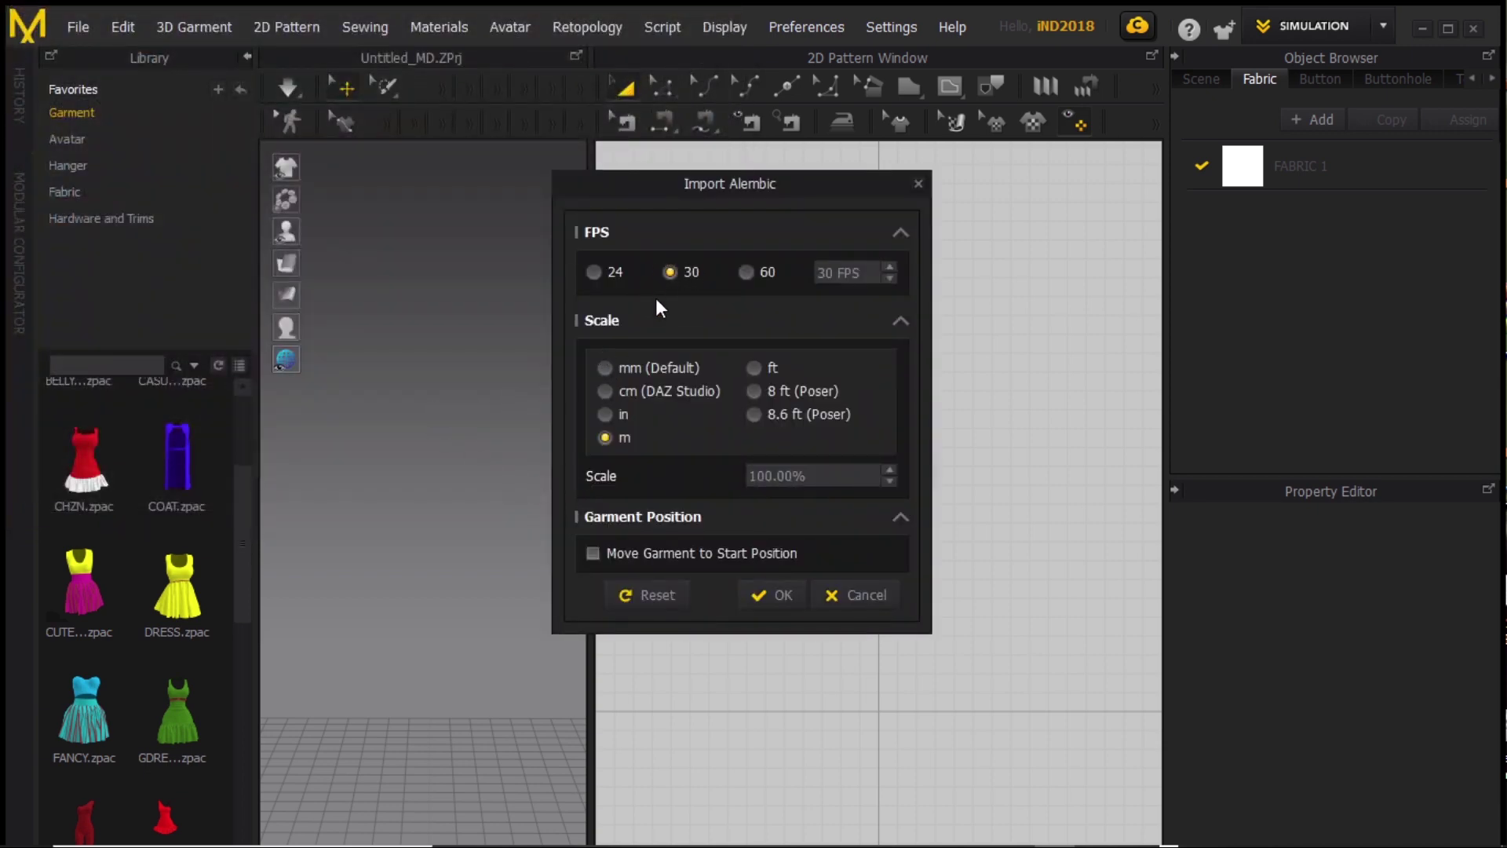
- Accept the Import Alembic settings (30 FPS, m) and frame the imported armless avatar
click(782, 595)
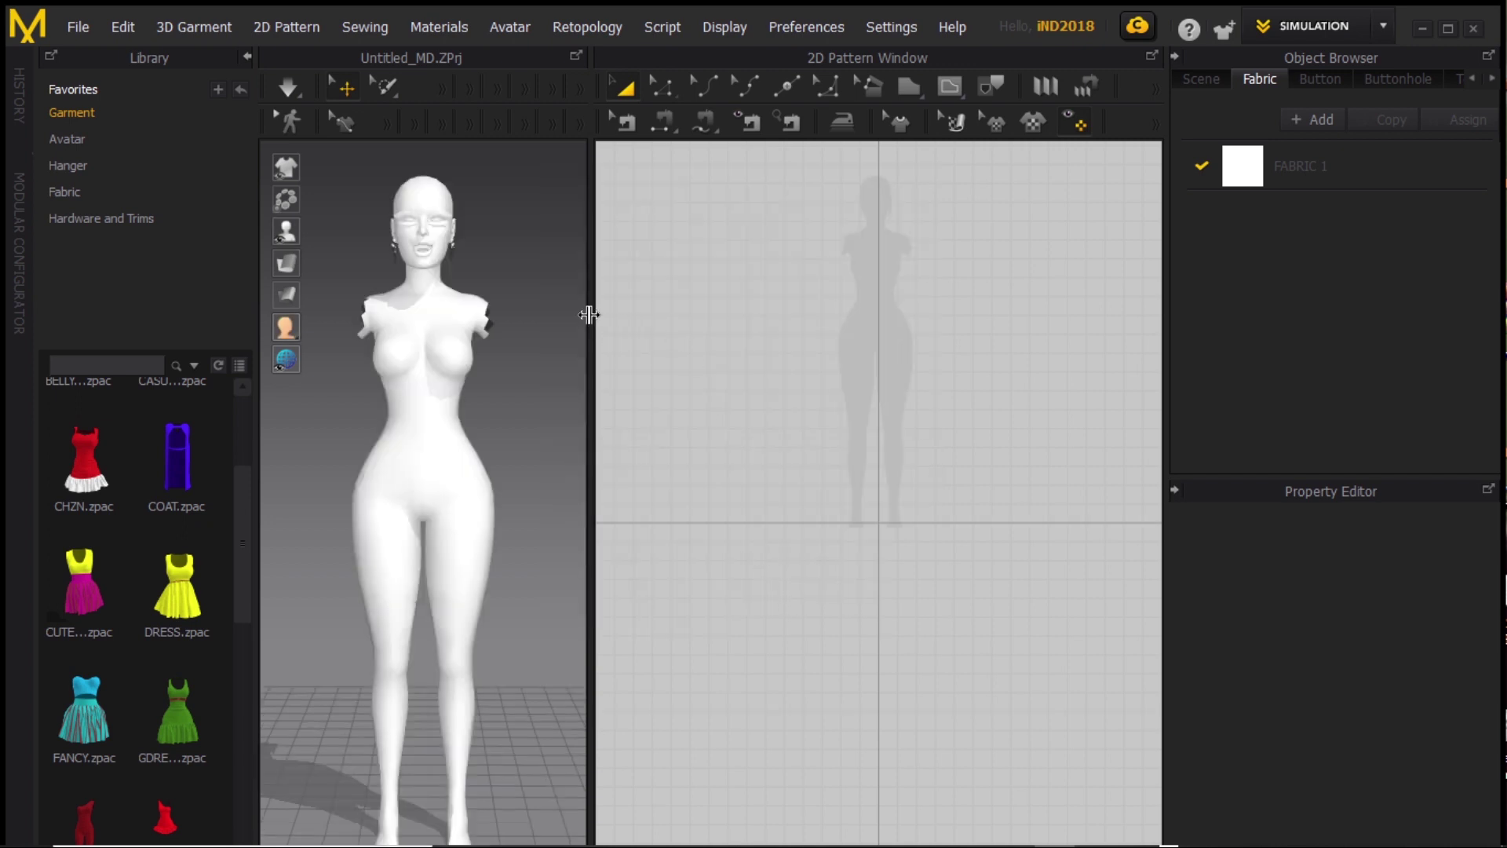
scroll(521, 346, down, 5)
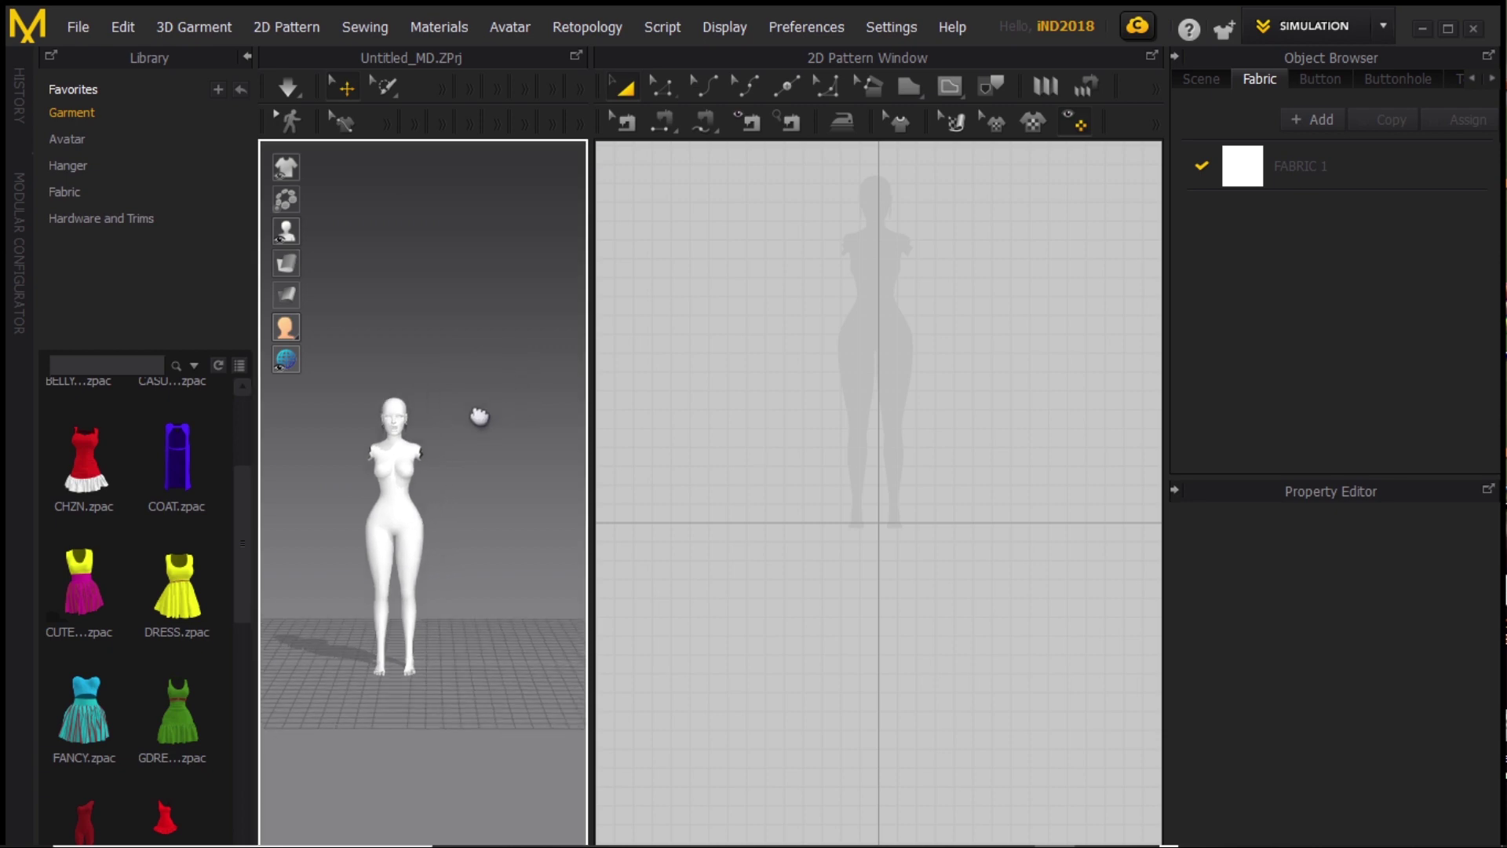
middle_drag(479, 416, 461, 364)
mouse_move(460, 363)
right_down()
mouse_move(128, 414)
mouse_move(4, 345)
mouse_move(492, 454)
mouse_move(403, 369)
mouse_move(458, 372)
right_up()
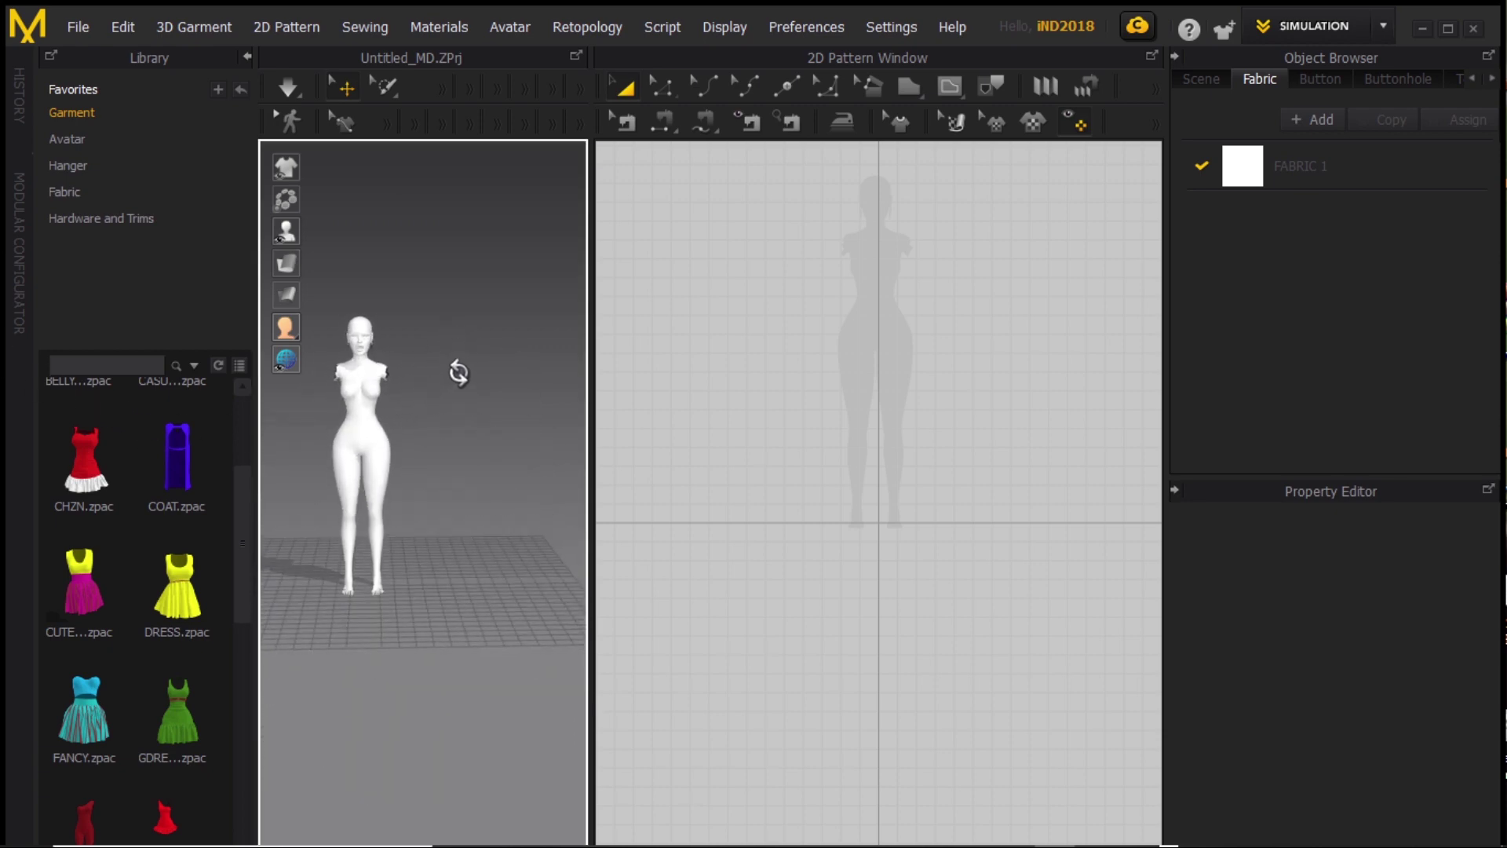
click(1381, 23)
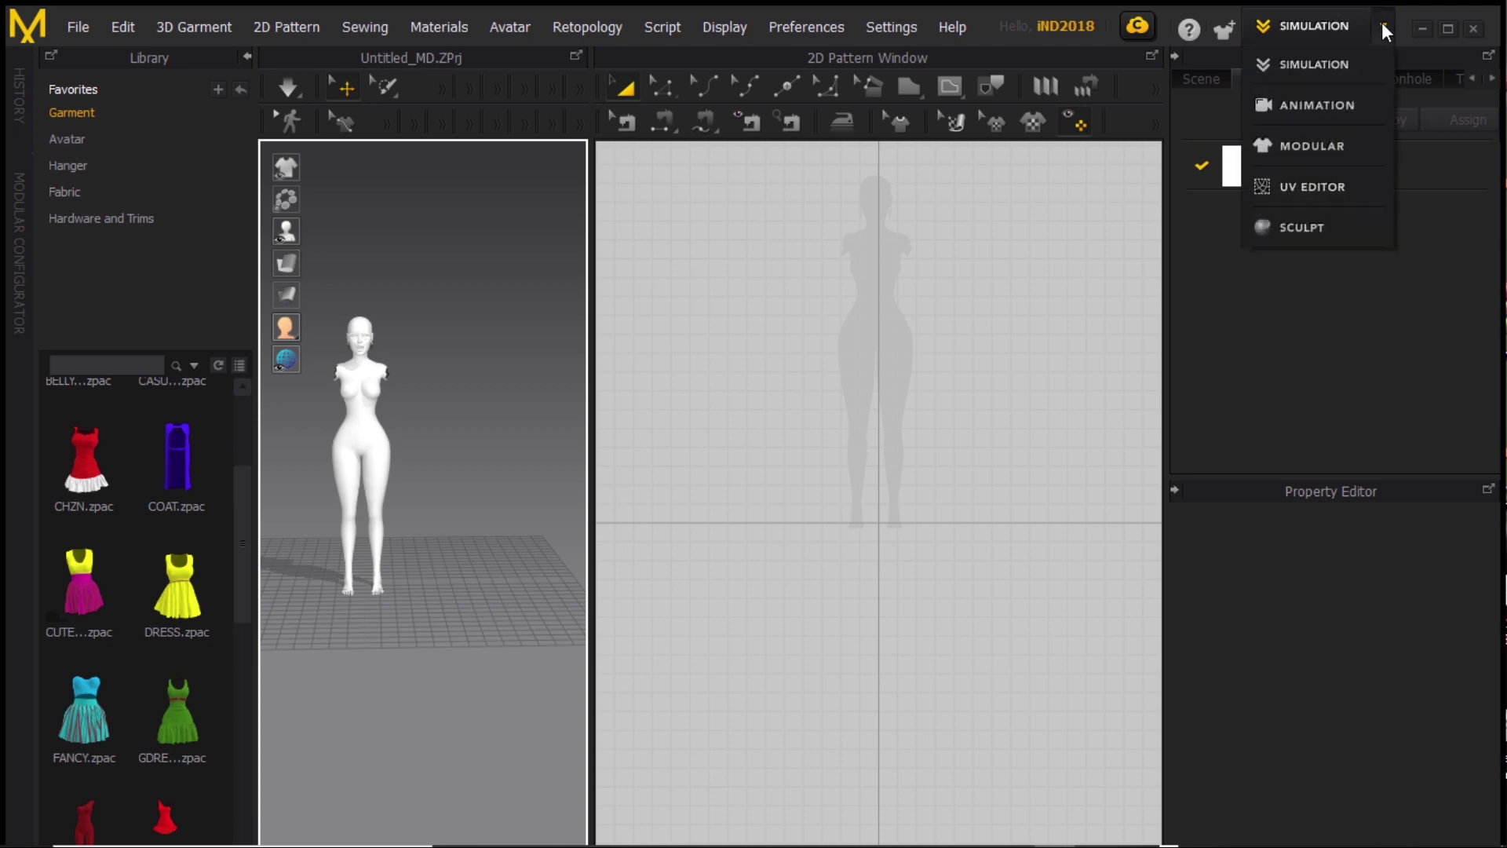
- Enter Animation mode, play the avatar's 457-frame dance, then stop and rewind to frame 1
click(1318, 105)
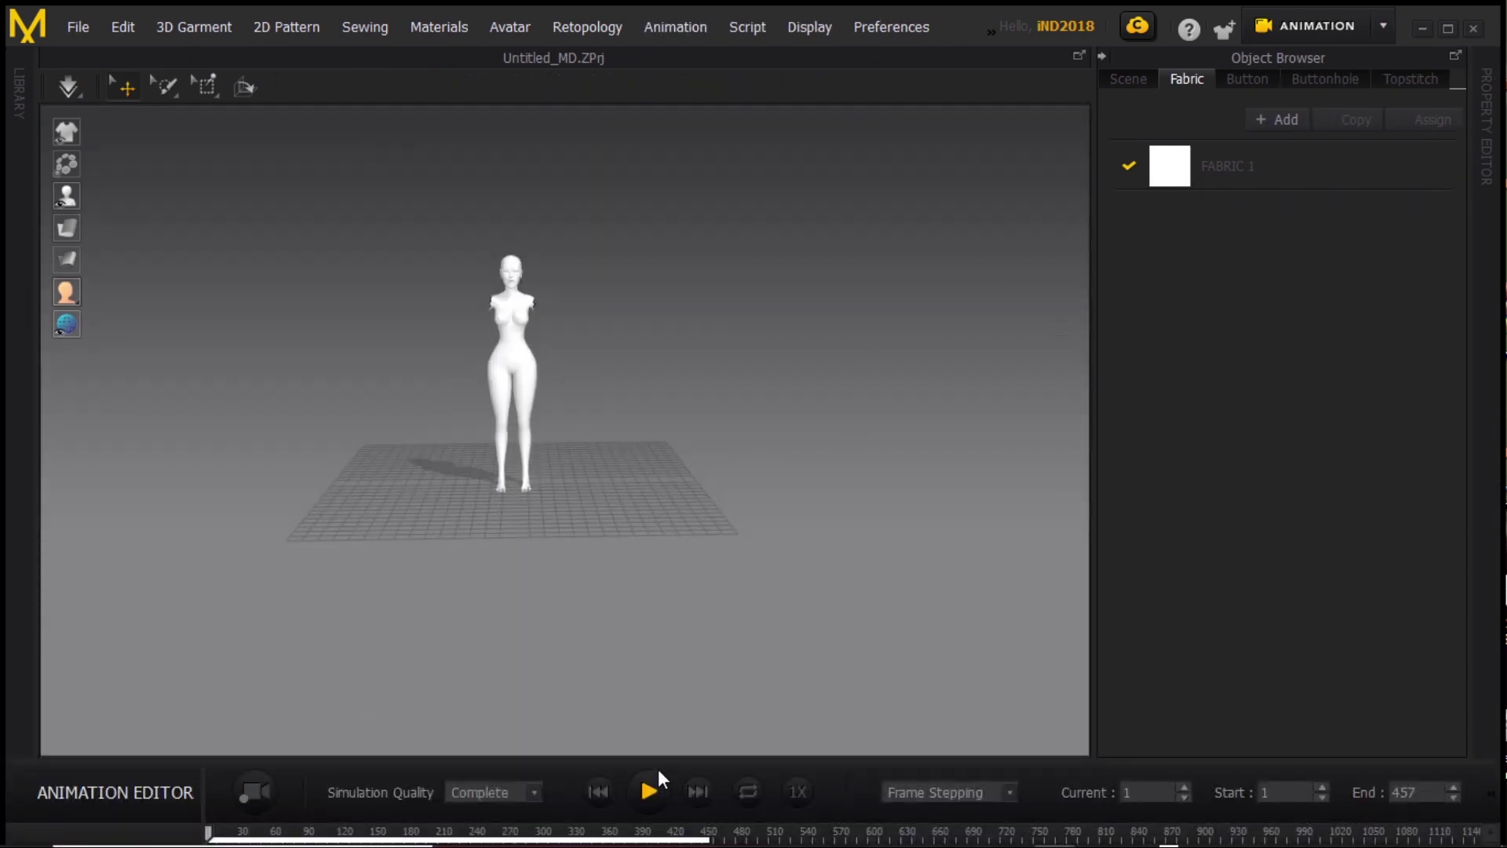
click(654, 790)
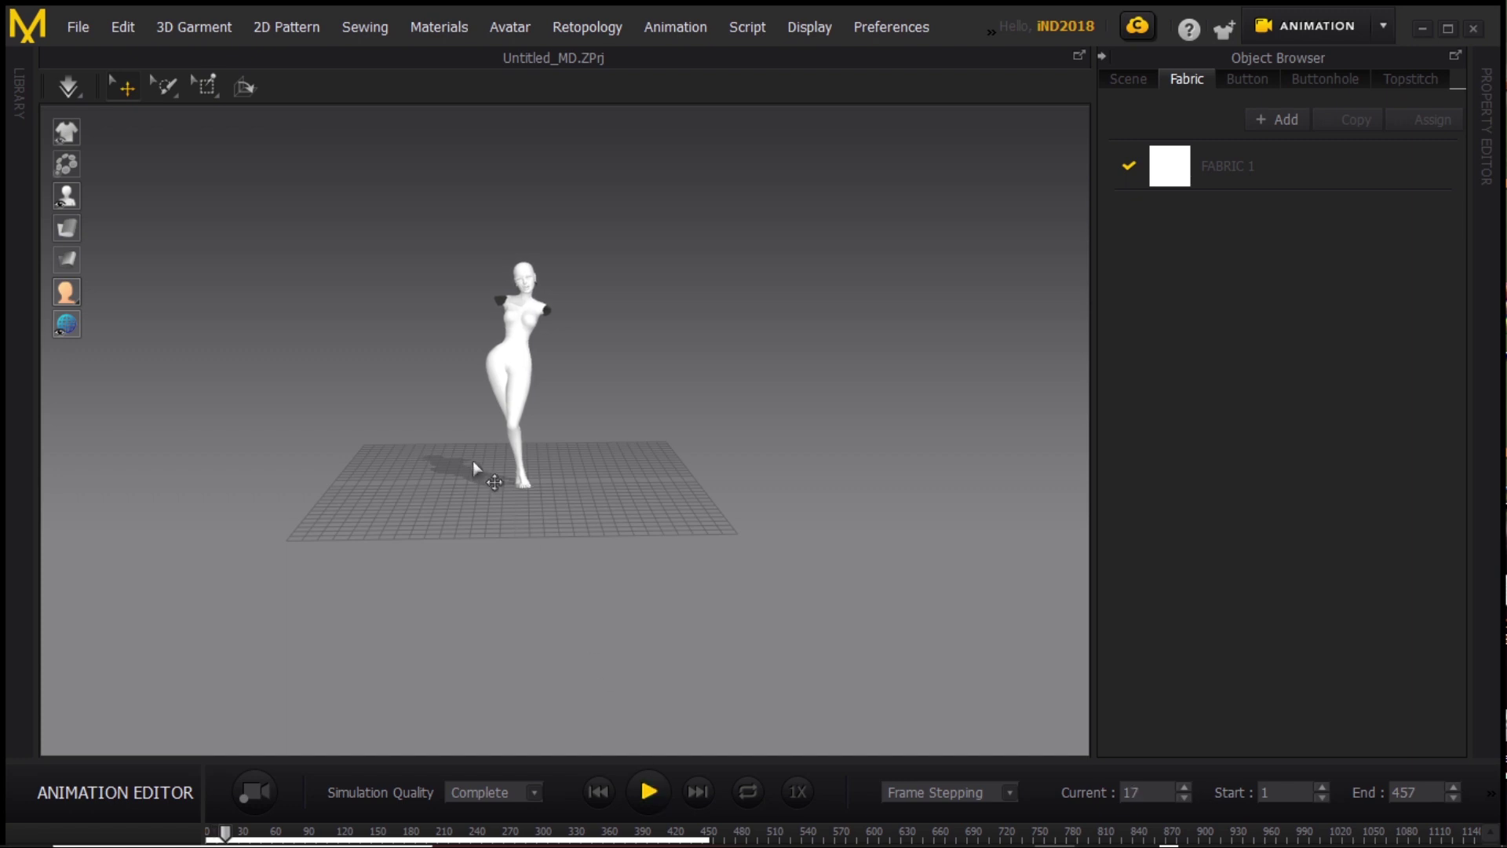
scroll(481, 468, down, 2)
scroll(483, 472, up, 6)
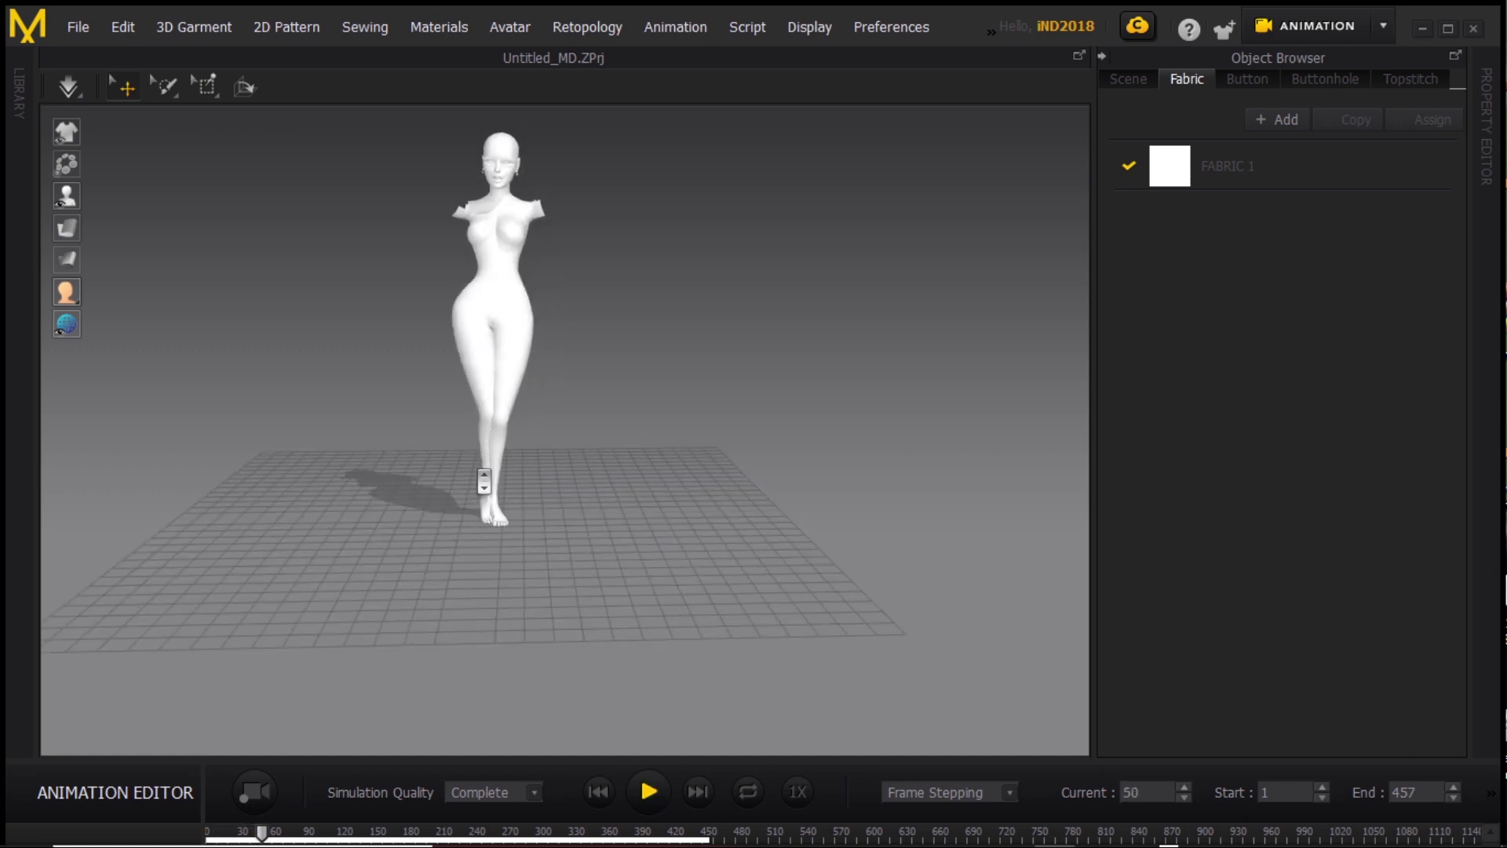
middle_drag(546, 414, 549, 471)
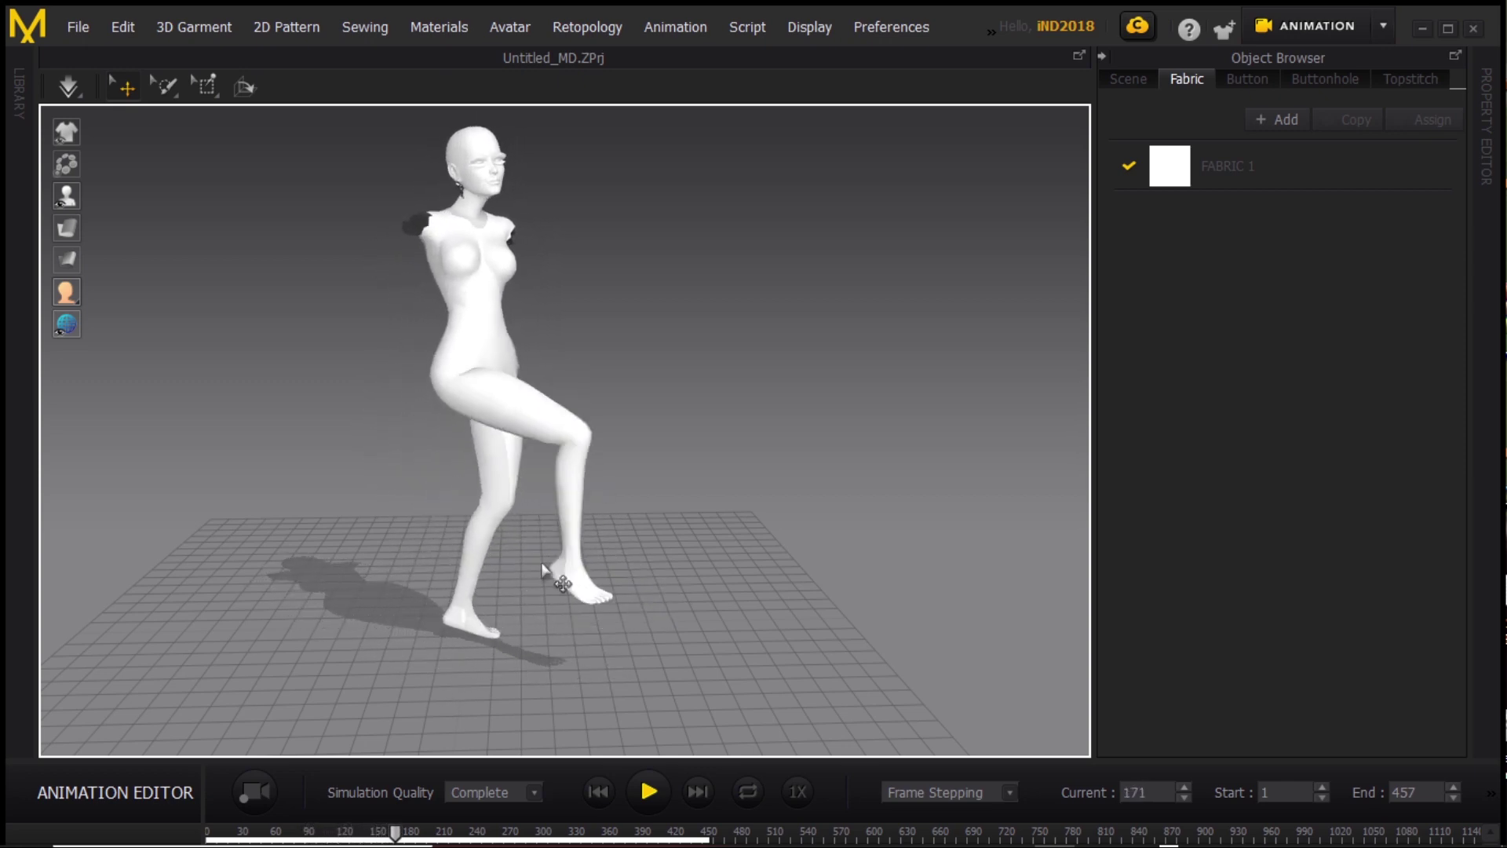
click(596, 791)
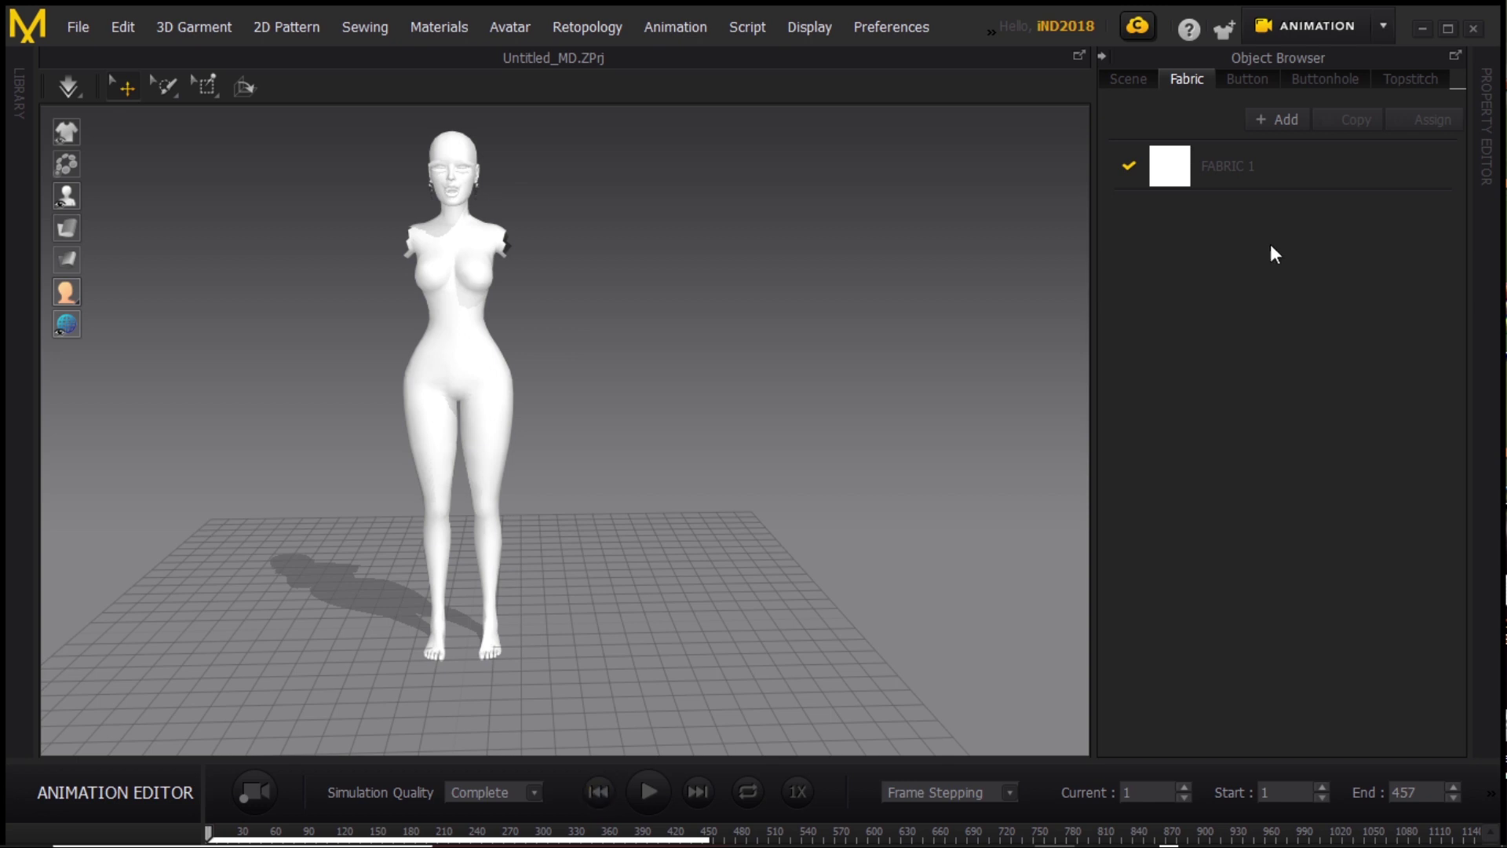
click(1358, 26)
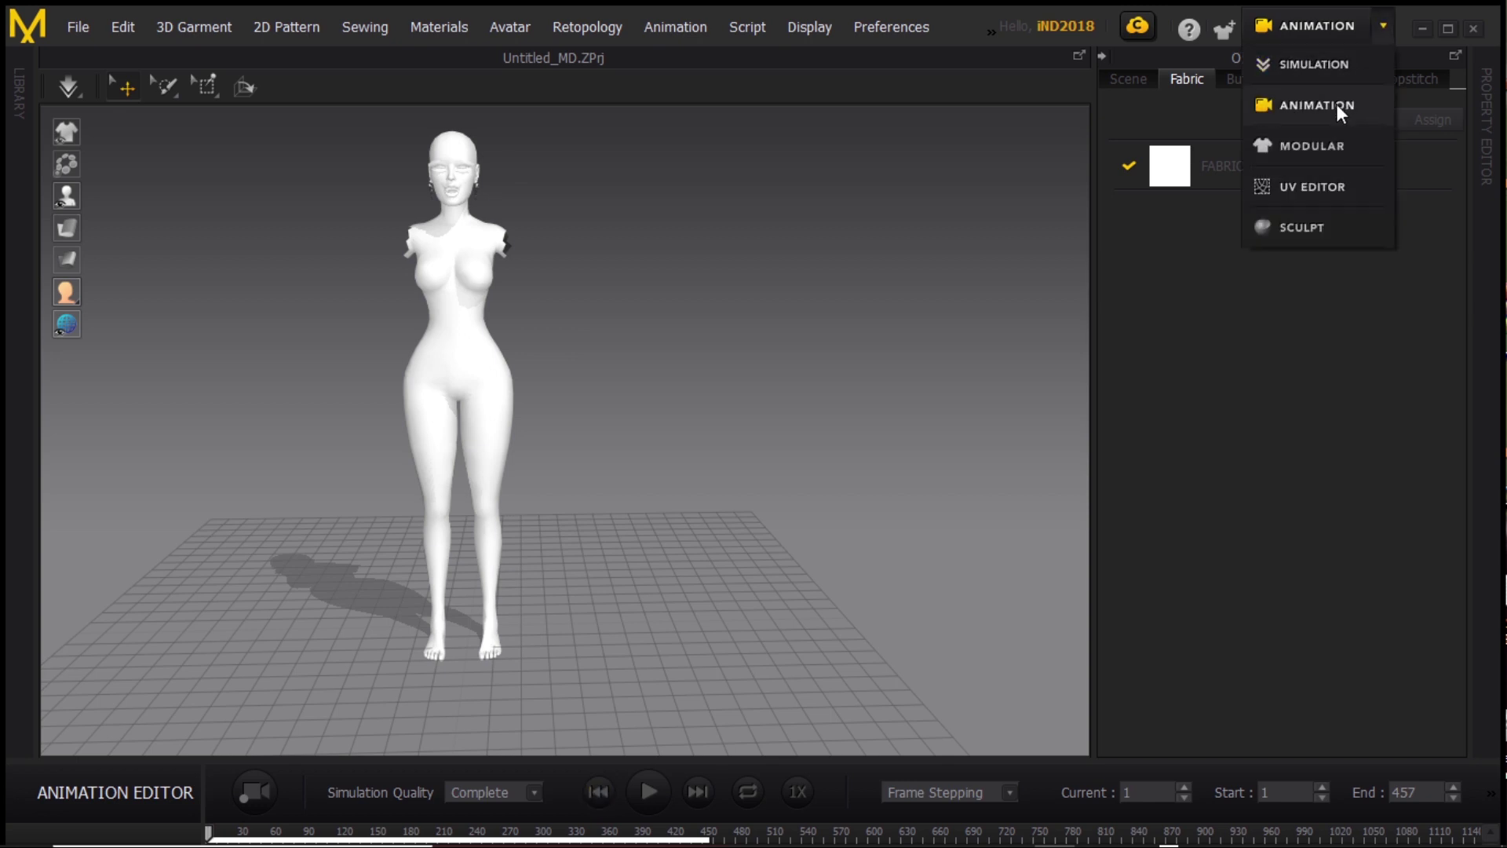
- Switch to Simulation mode, widen the 3D view, and centre the avatar in it
click(1340, 68)
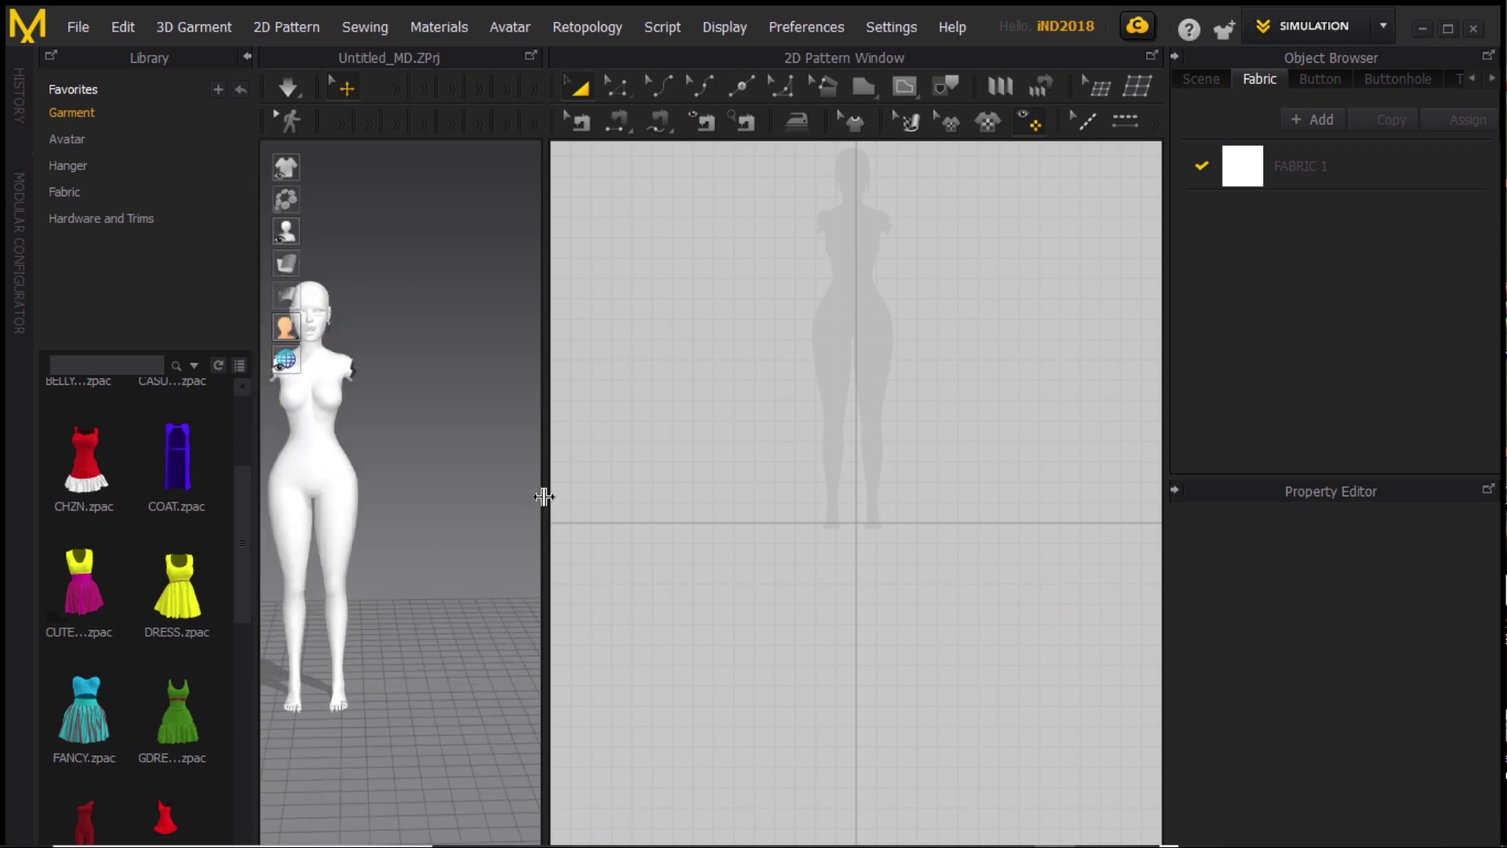
drag(543, 500, 718, 500)
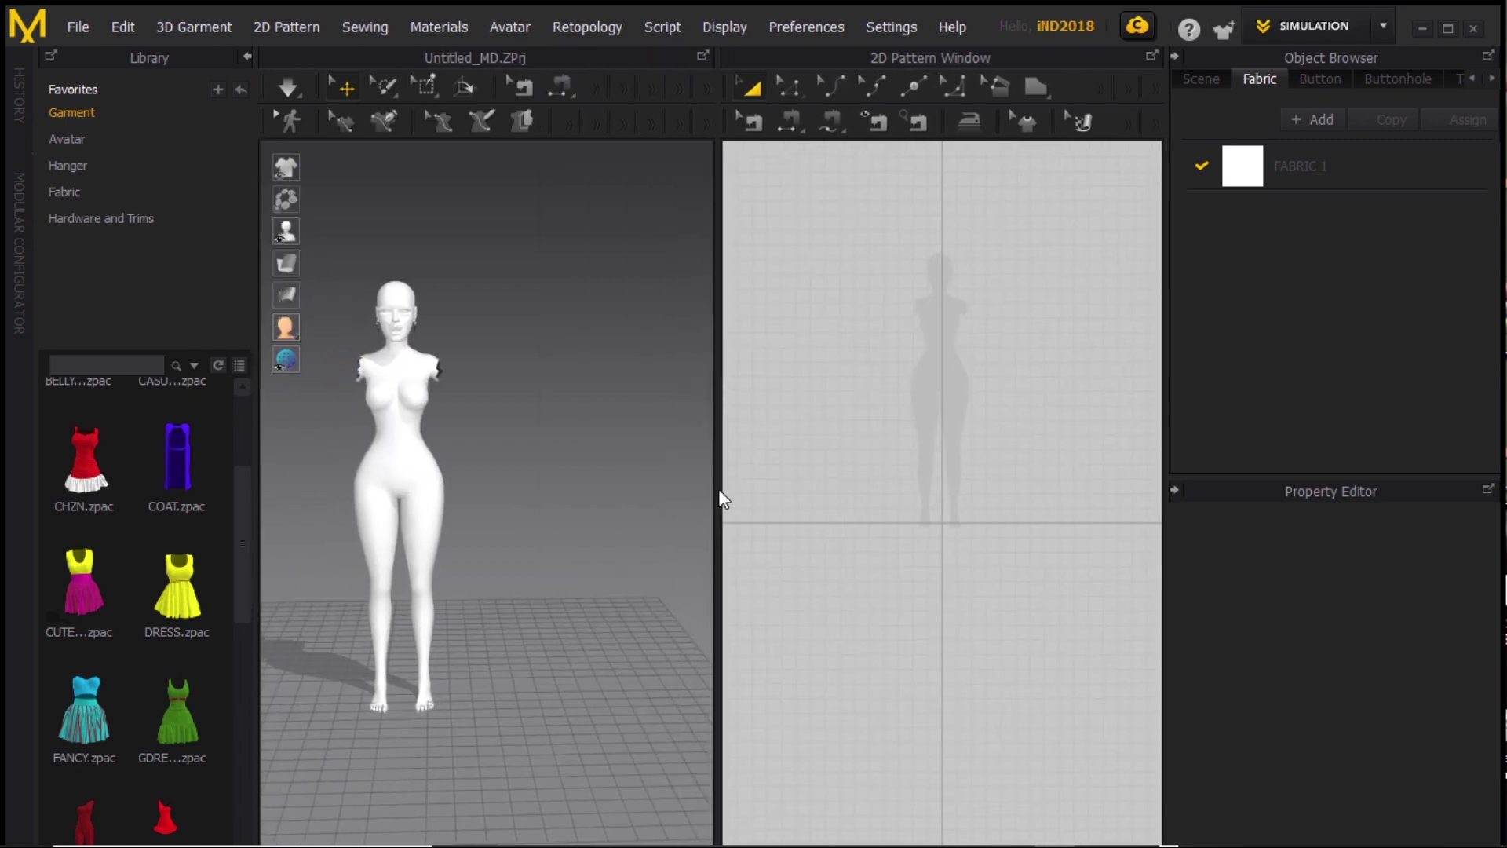
scroll(502, 518, up, 5)
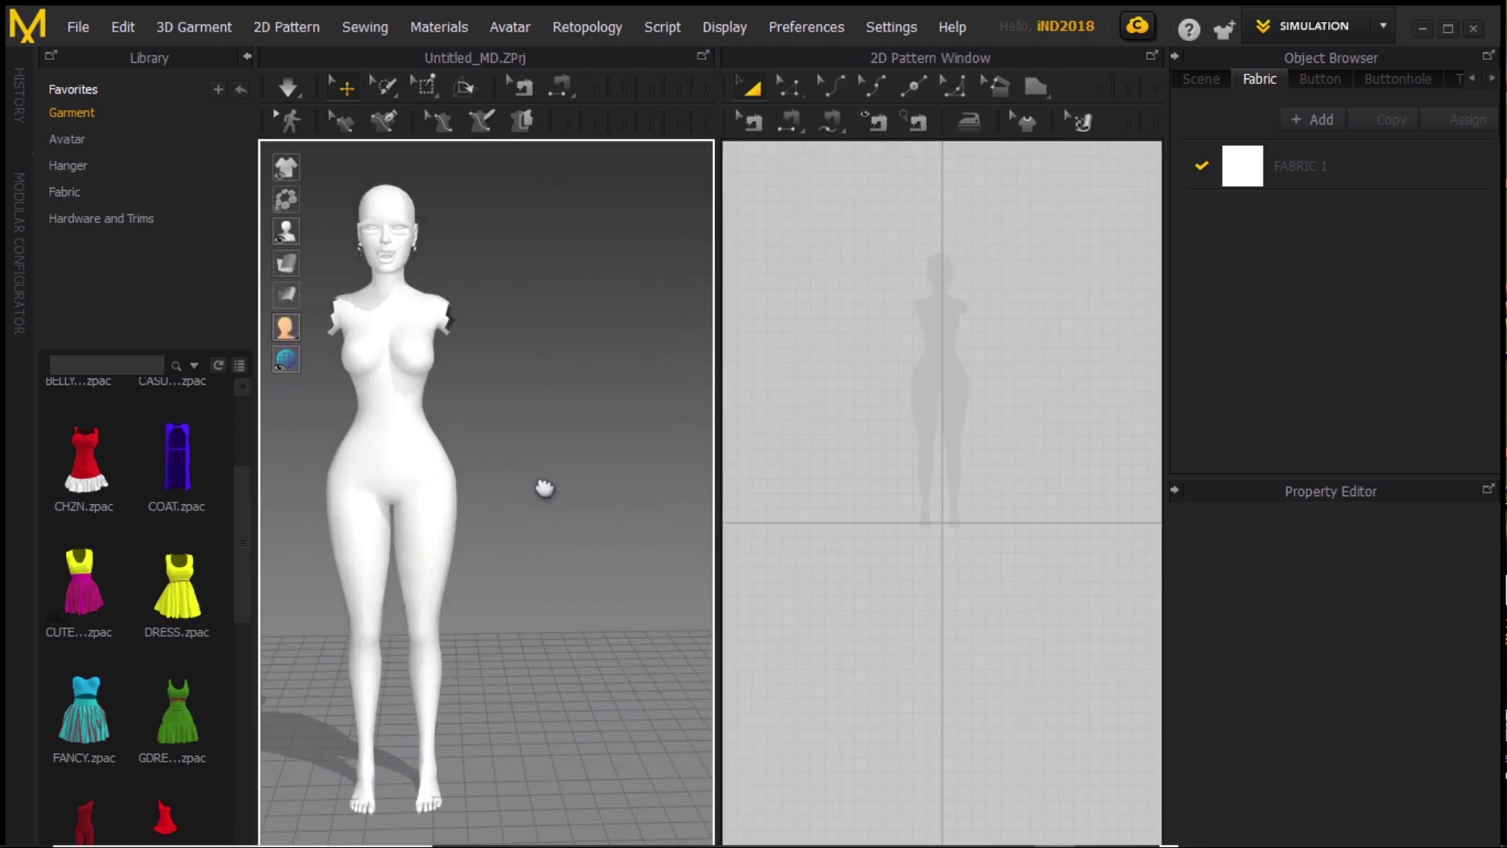
middle_drag(542, 488, 600, 509)
scroll(603, 514, down, 2)
scroll(604, 515, up, 5)
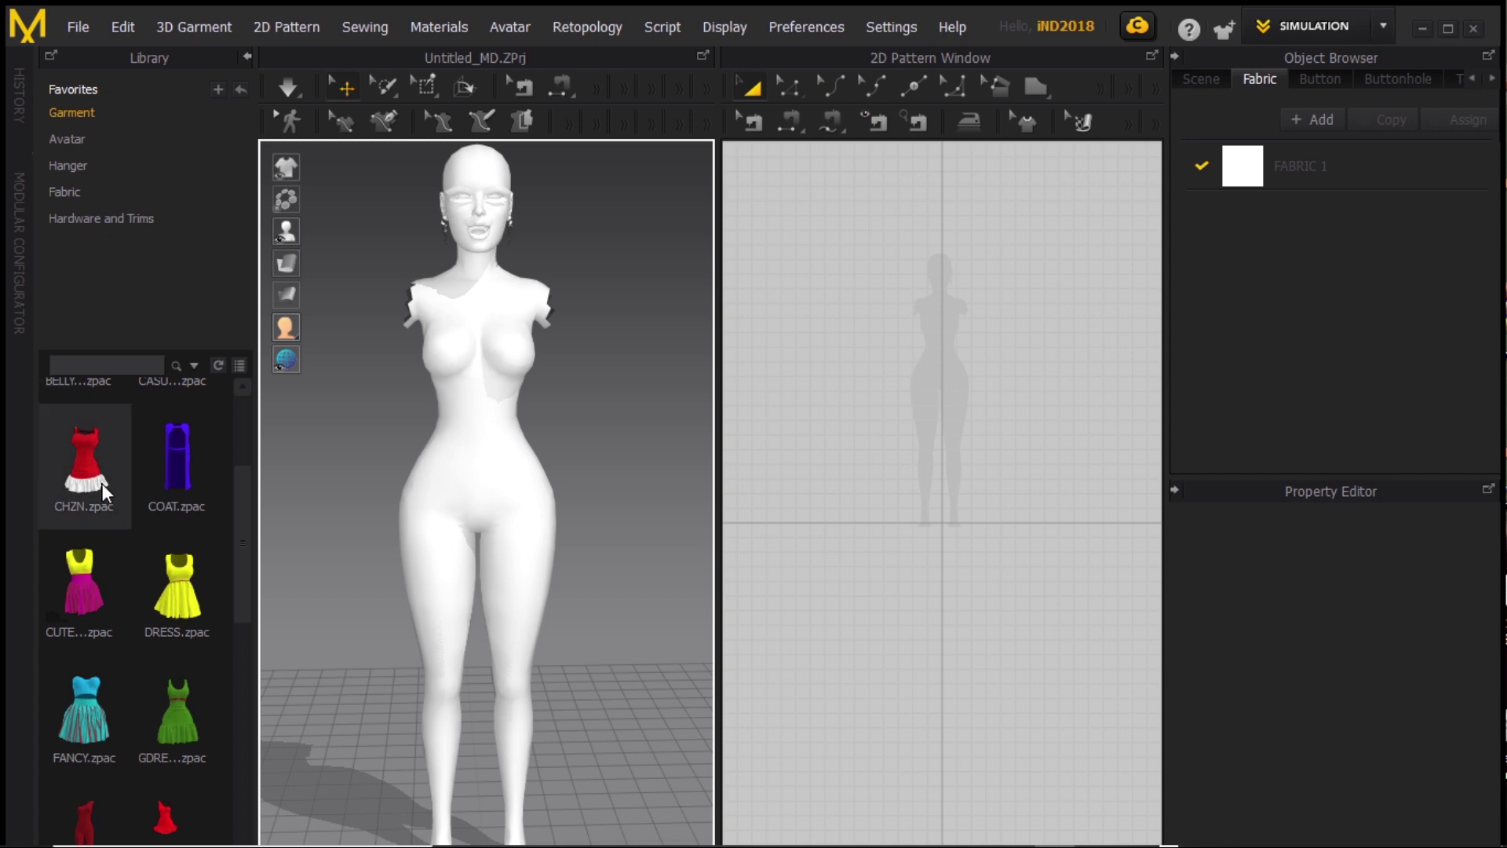
mouse_move(98, 478)
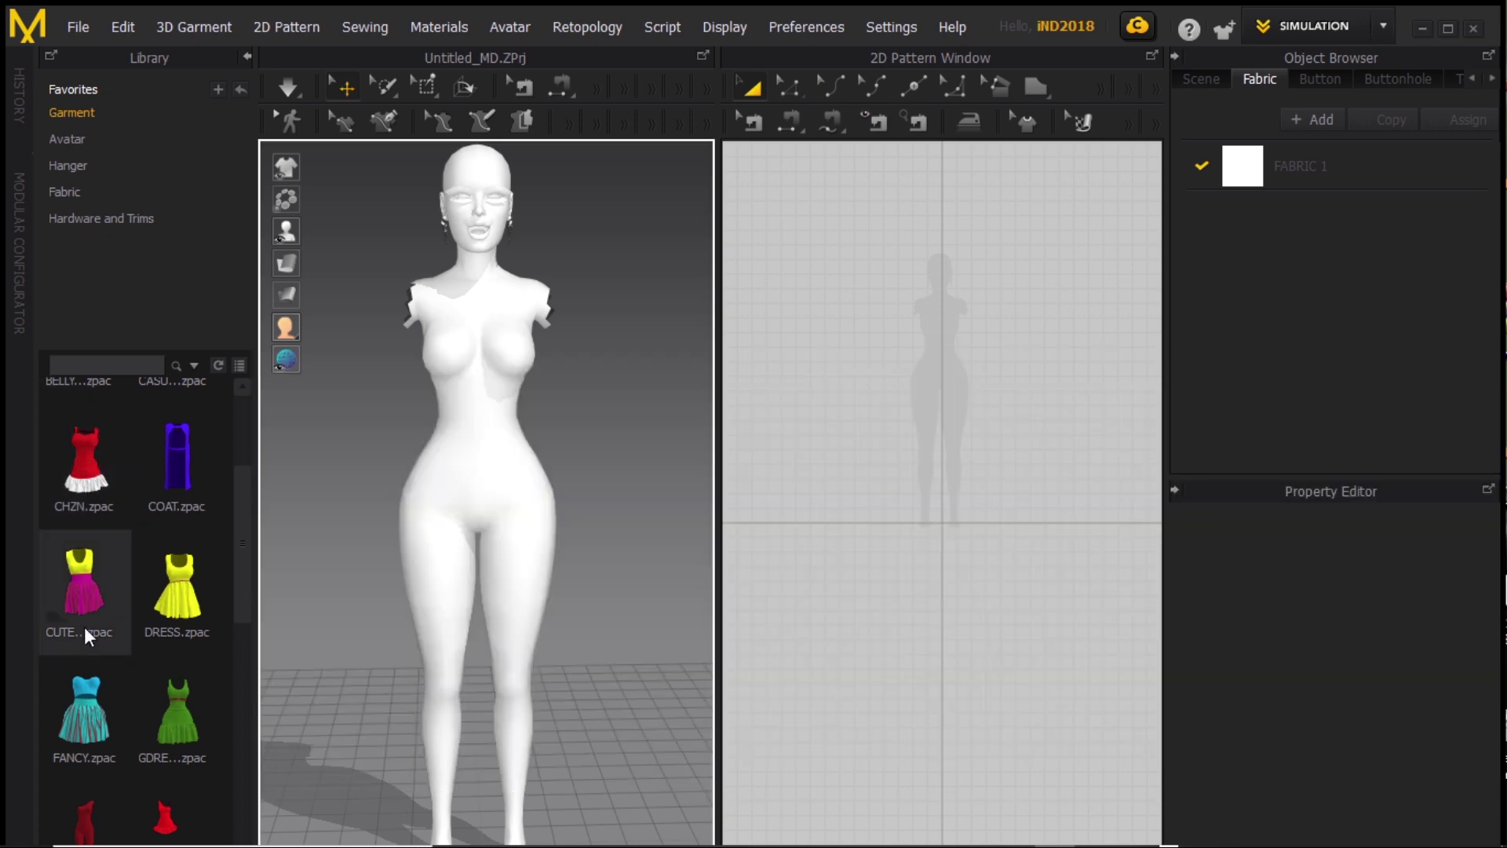
mouse_move(101, 727)
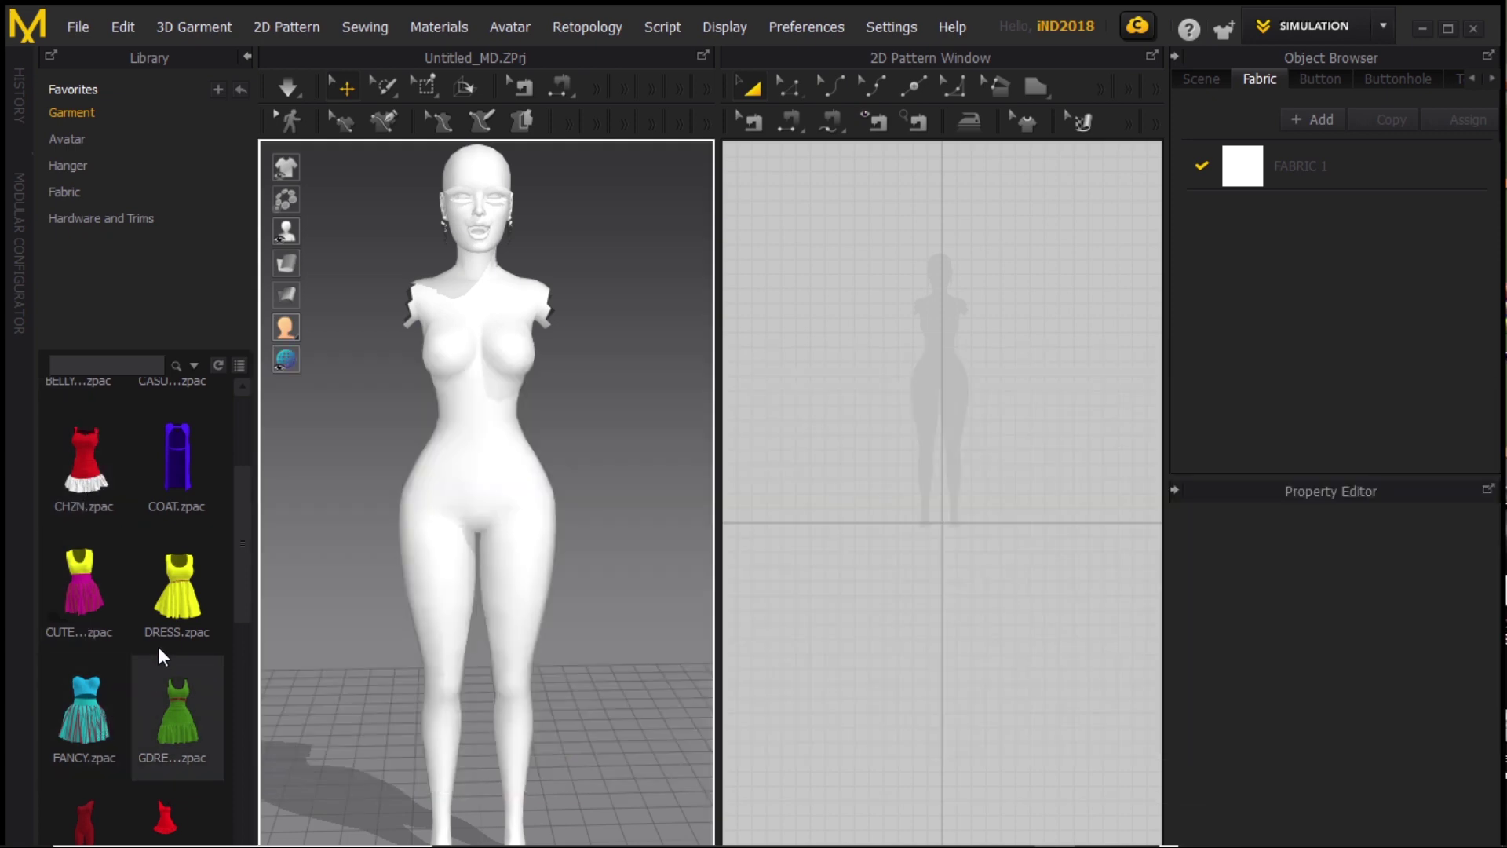
mouse_move(185, 595)
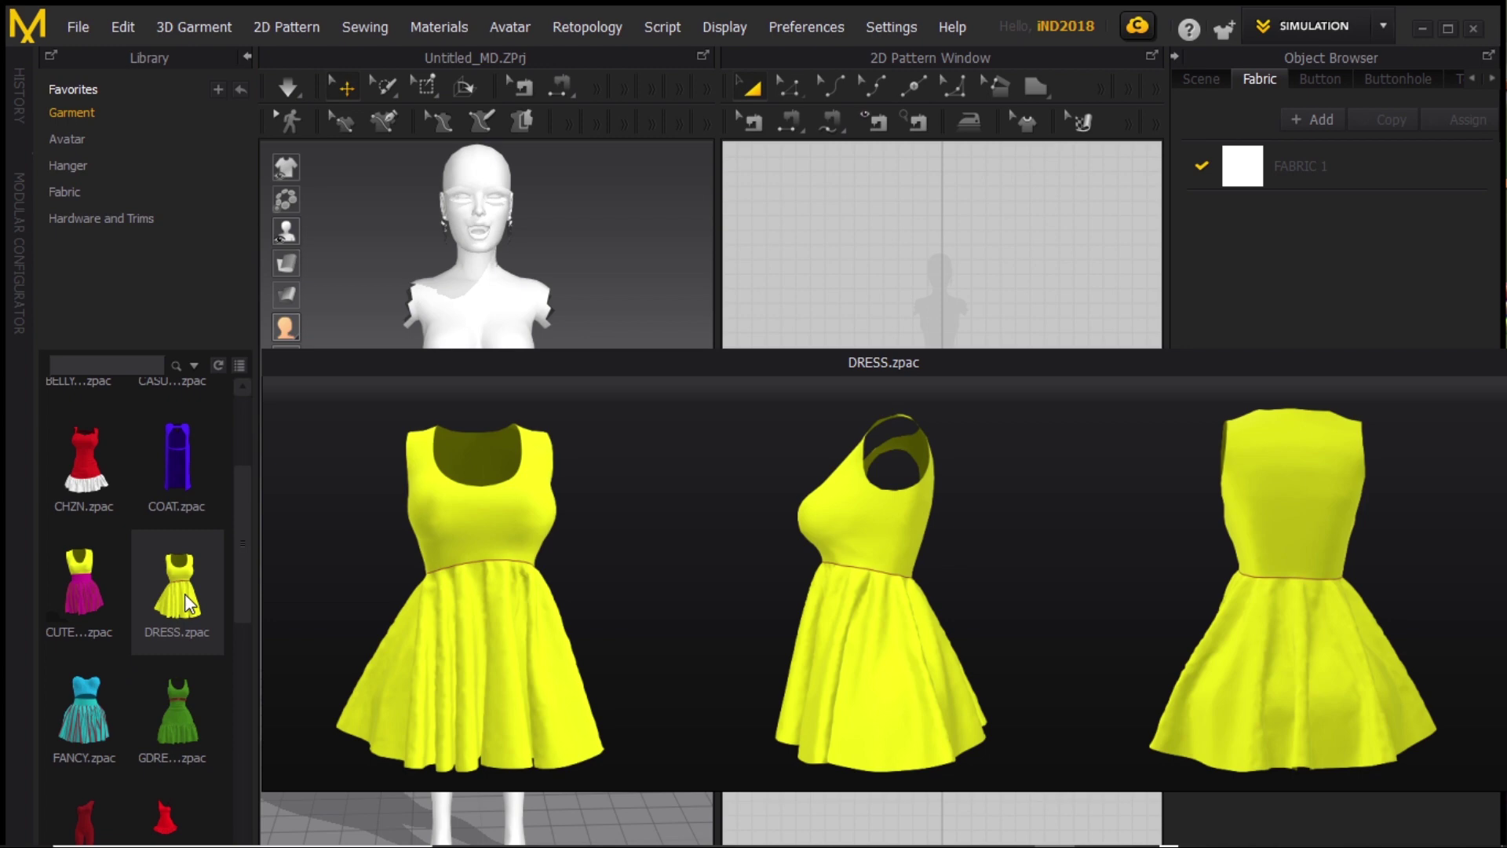
- Add the DRESS garment onto the avatar and nudge it slightly along the X axis
right_click(185, 593)
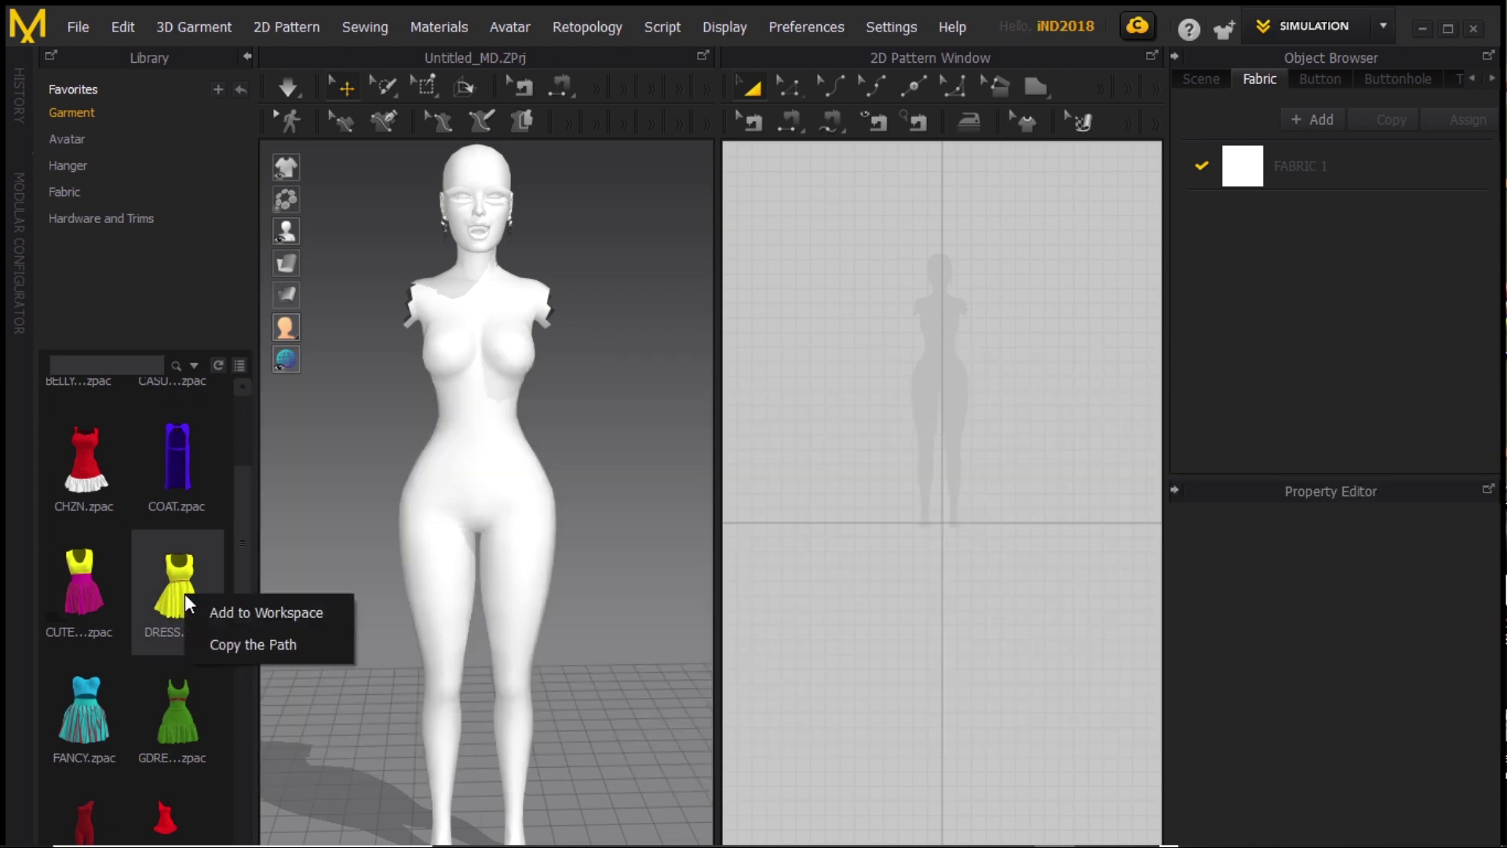
click(247, 617)
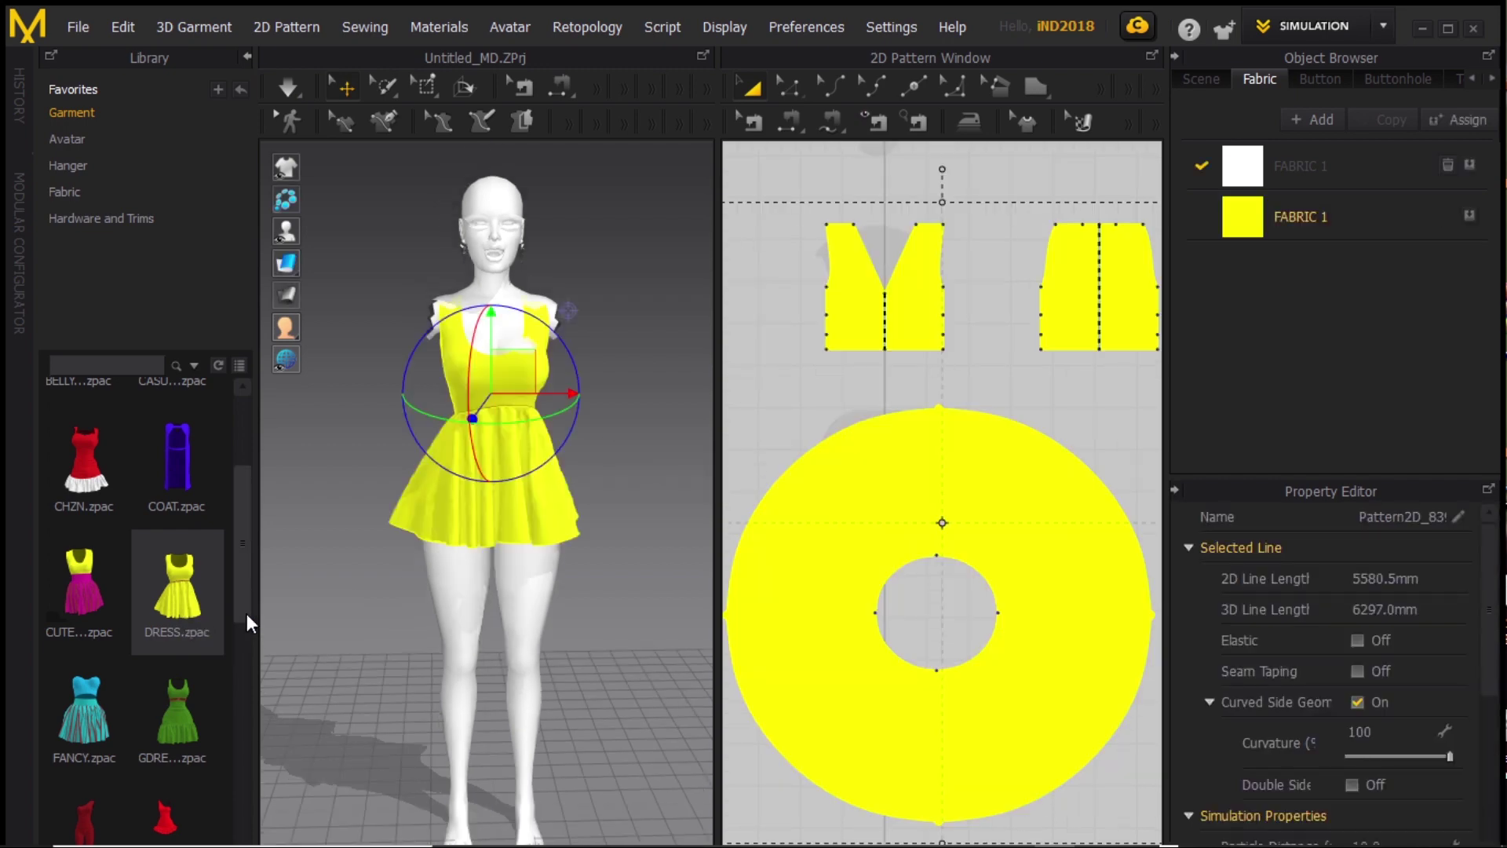
right_drag(641, 535, 888, 578)
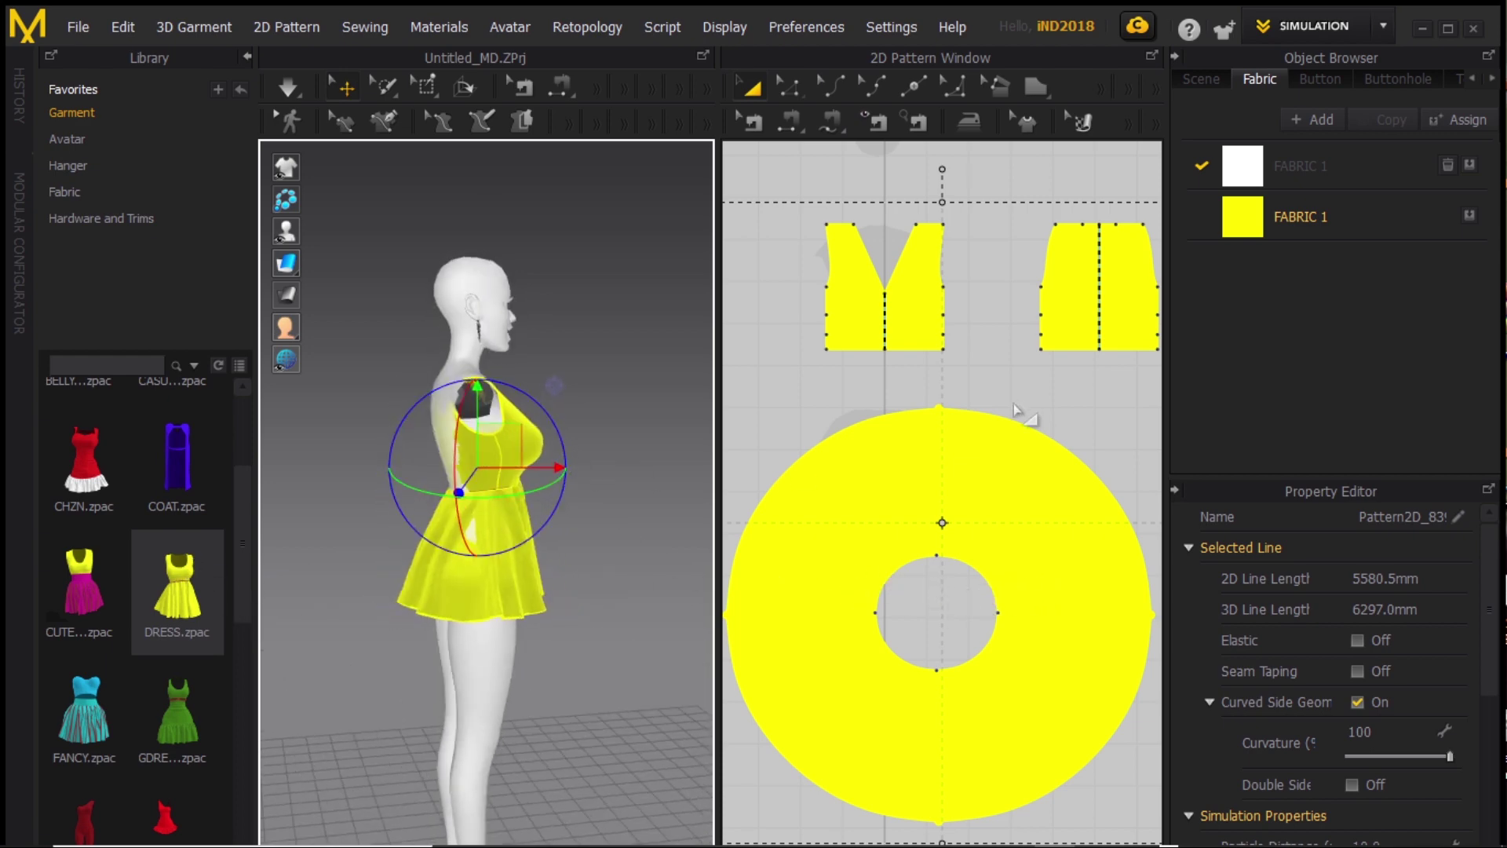
scroll(1019, 420, up, 2)
scroll(1020, 421, down, 6)
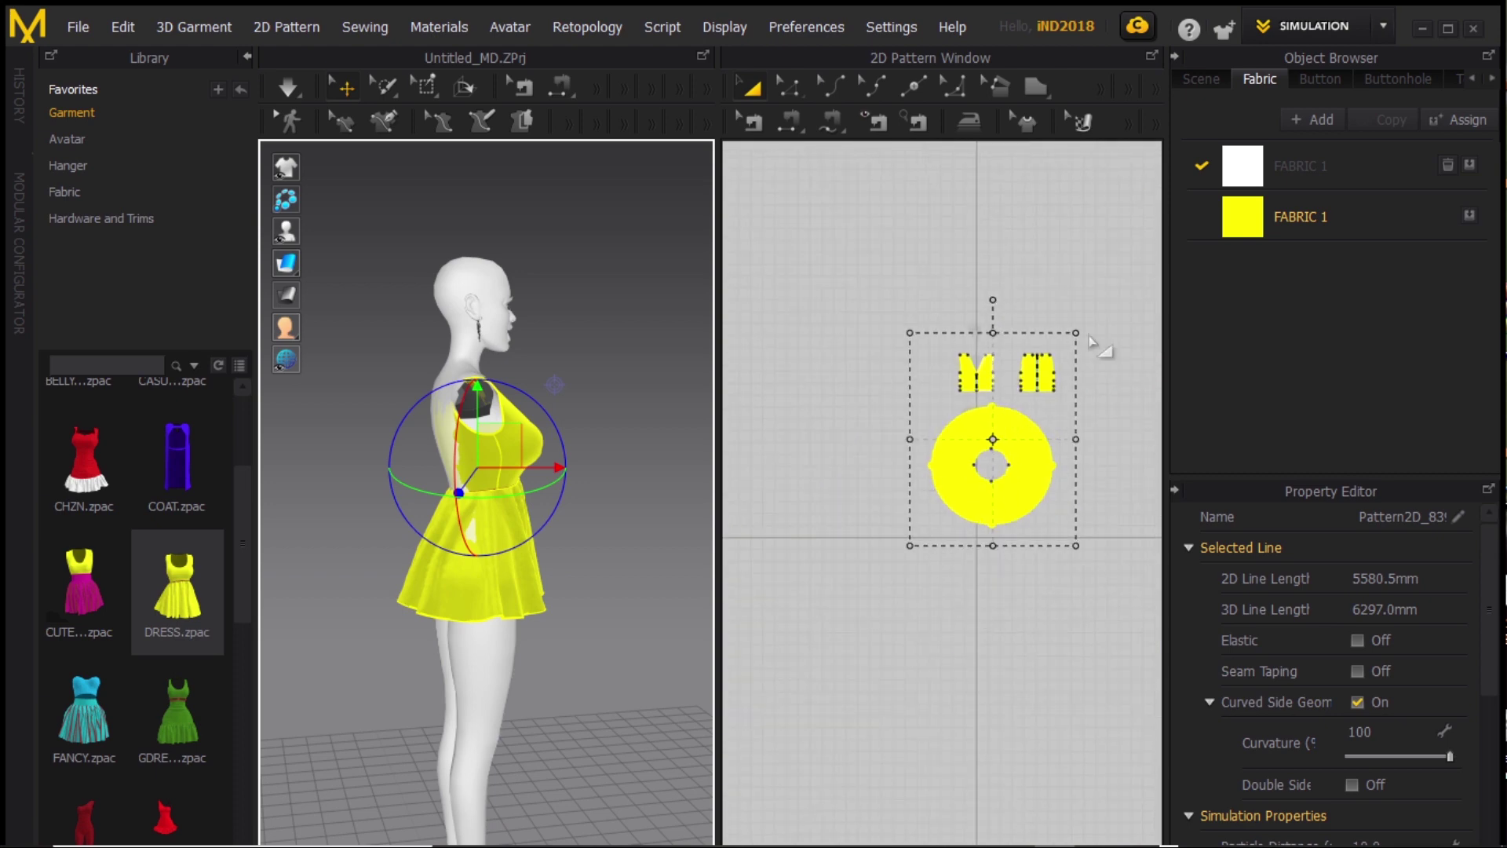
drag(540, 467, 473, 434)
right_drag(601, 467, 298, 432)
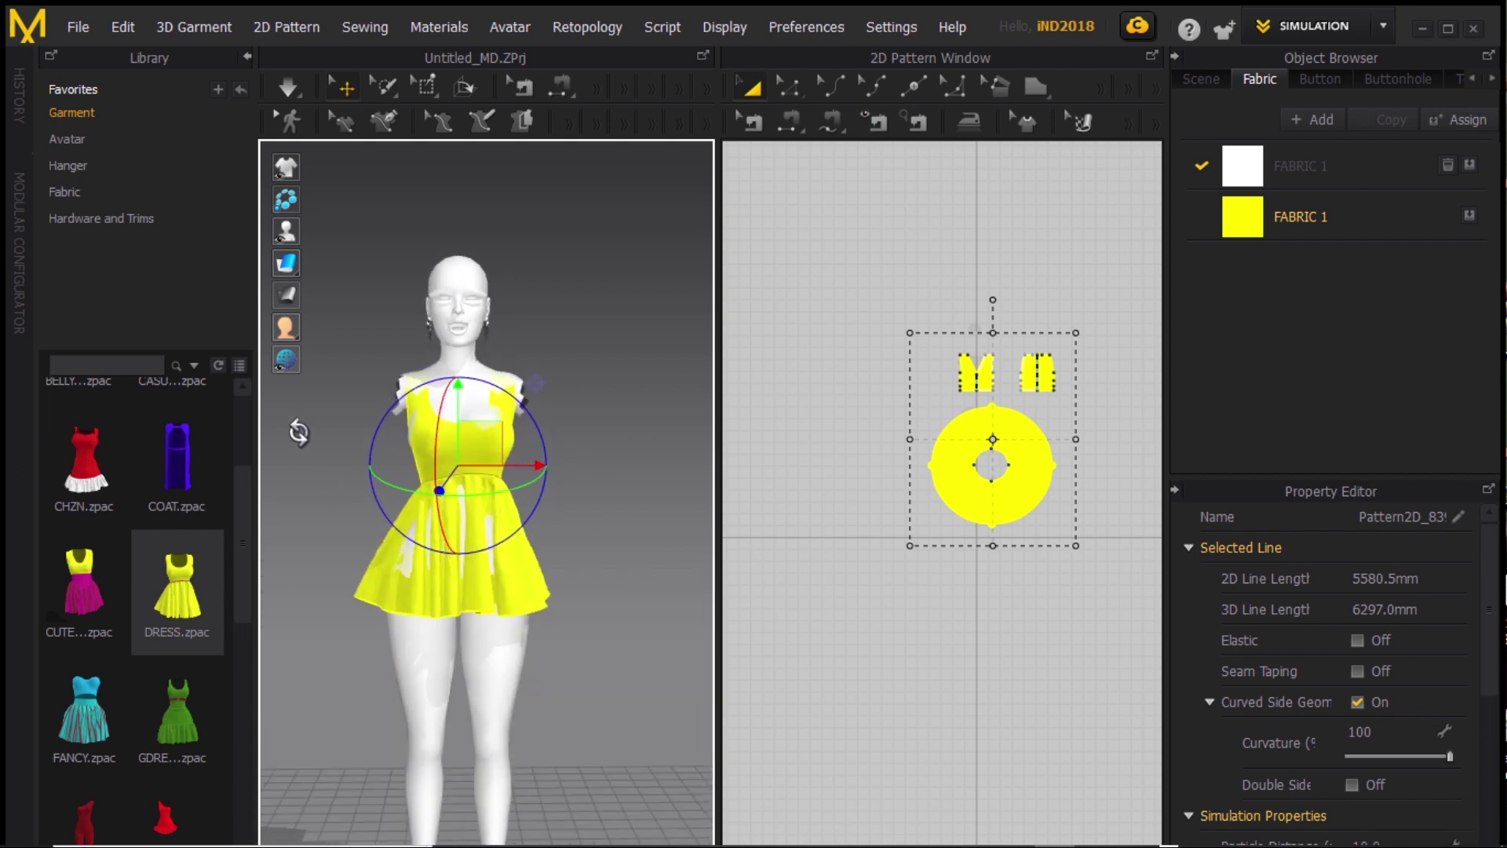
- Simulate the dress and pull the front bodice strap up toward the neck
click(285, 94)
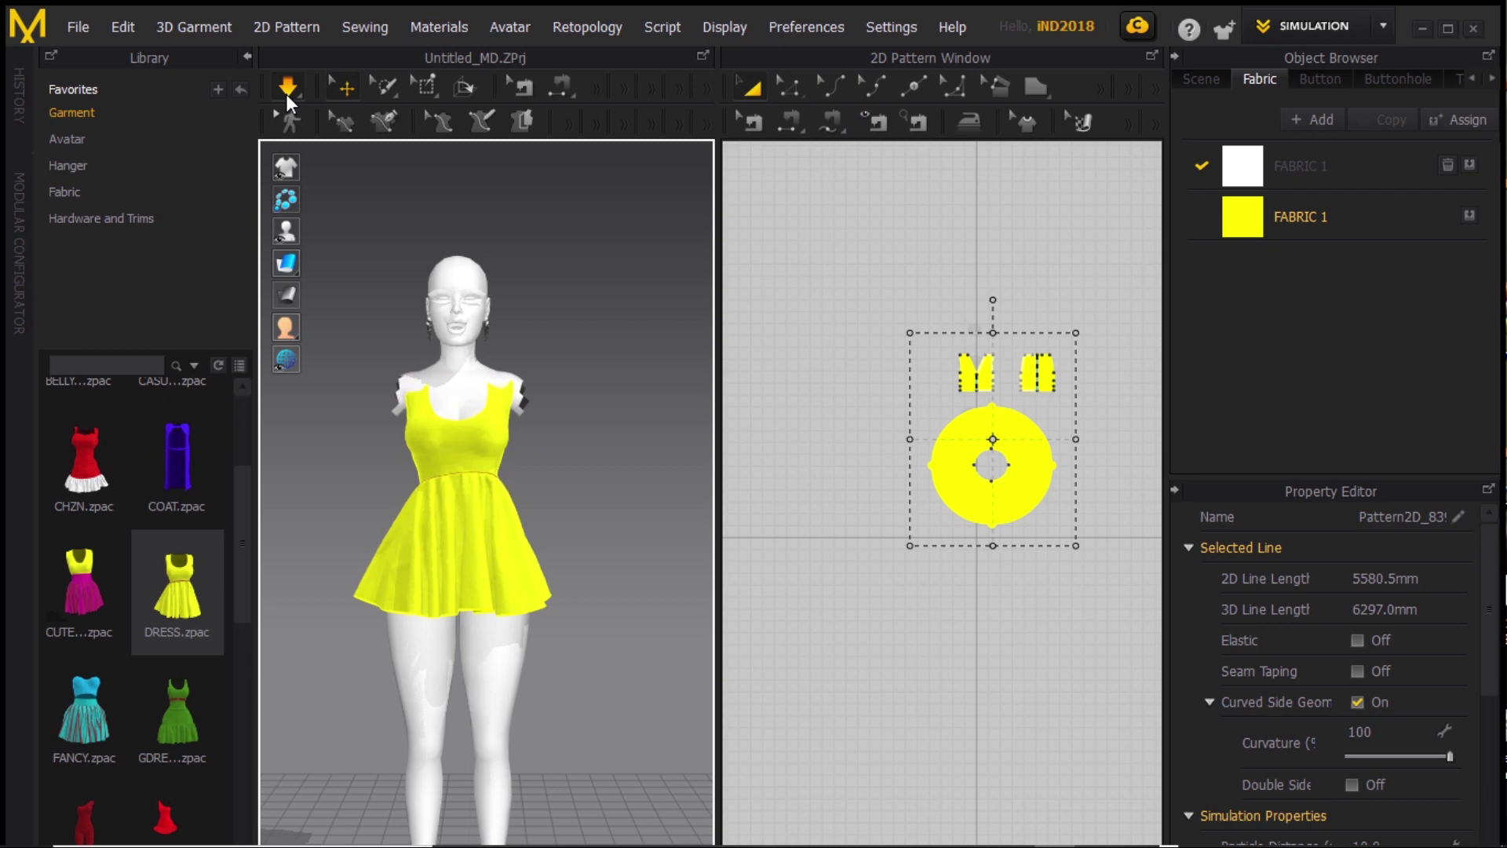
right_drag(529, 396, 285, 524)
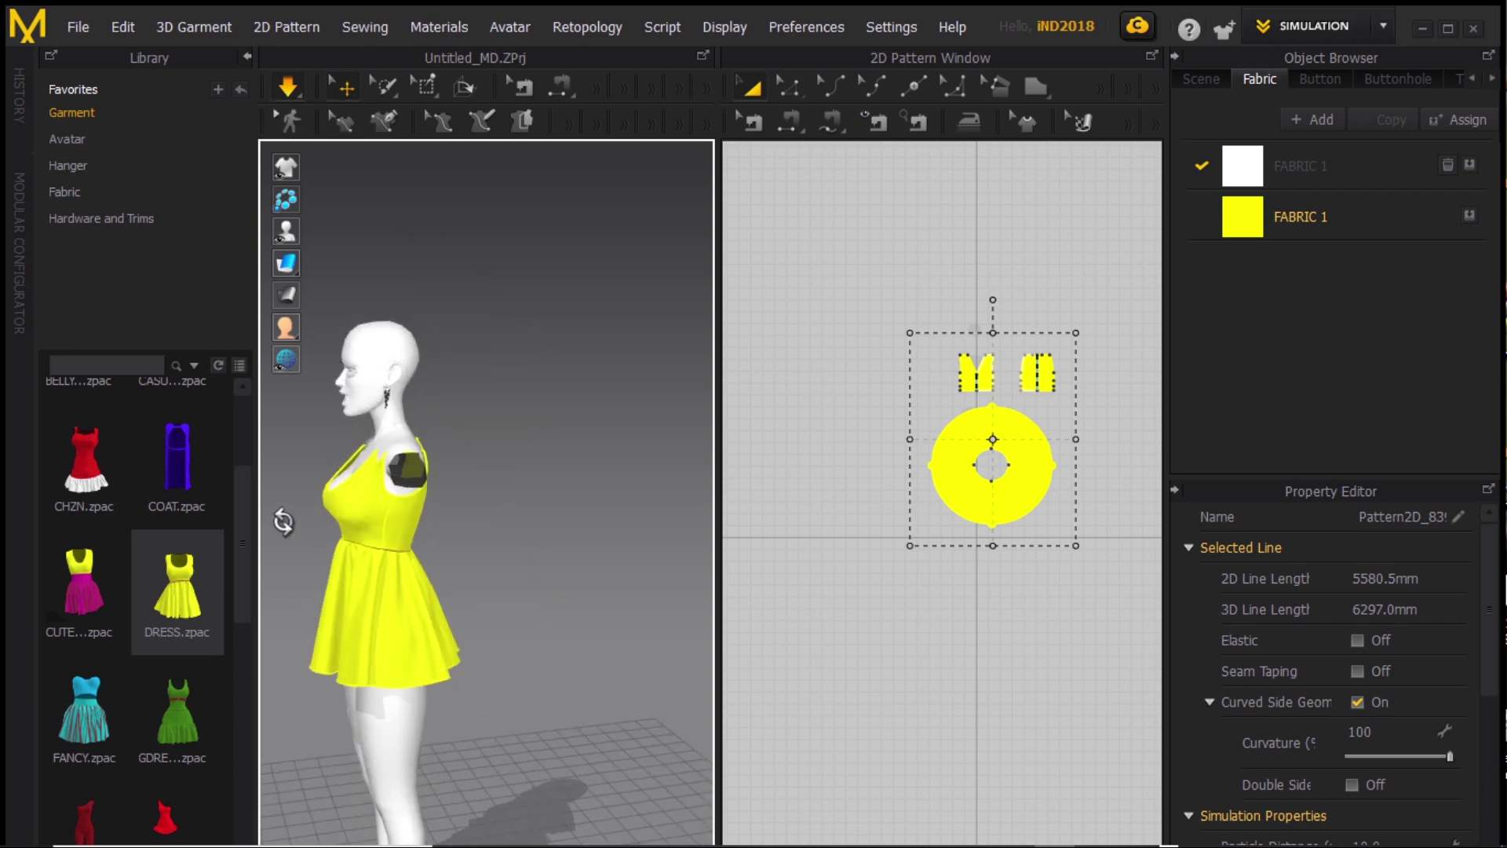
click(401, 459)
click(375, 484)
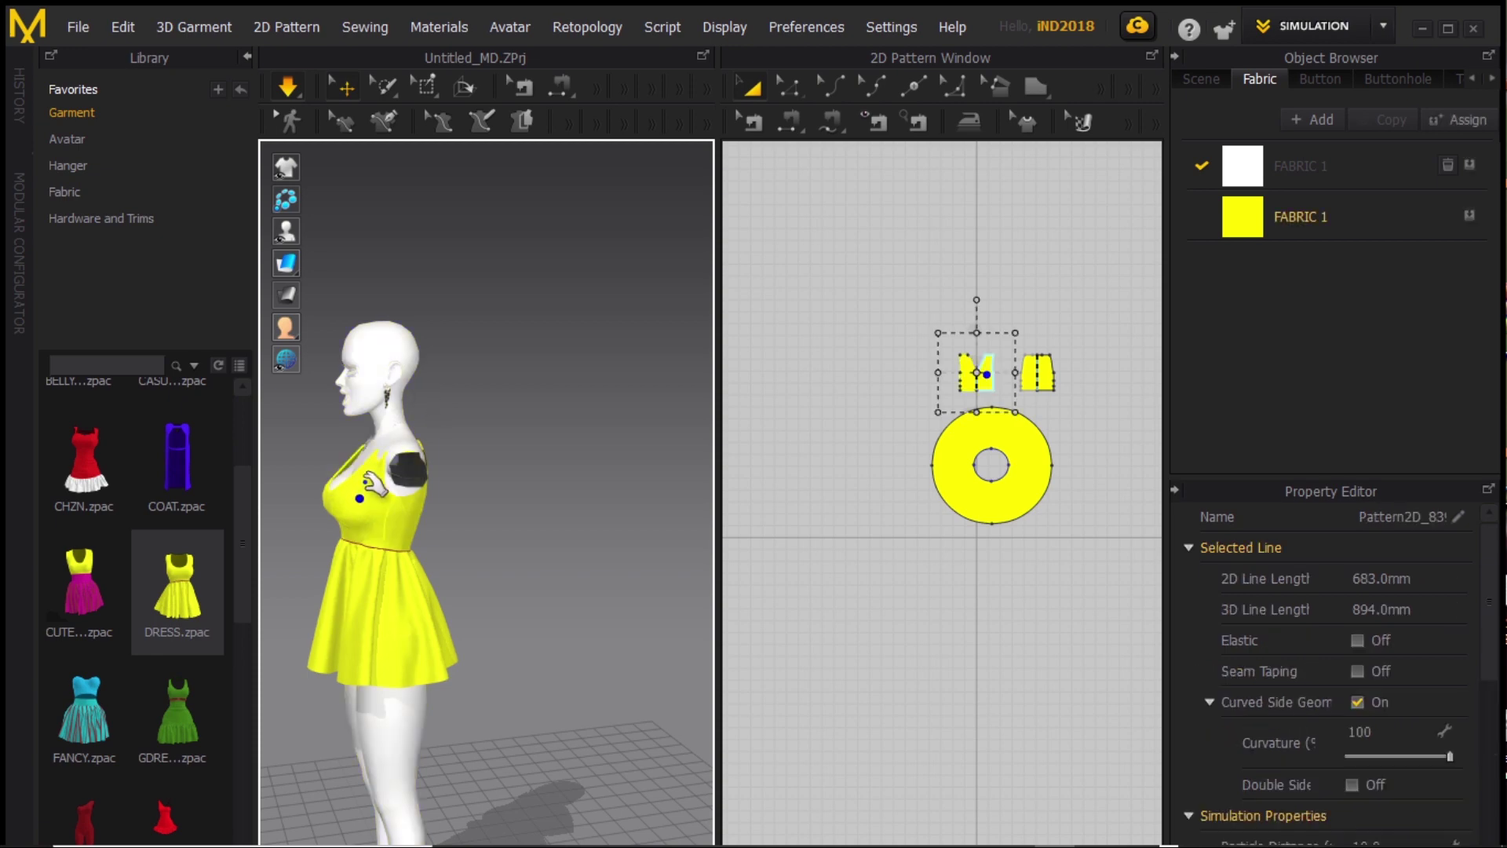
drag(375, 484, 471, 387)
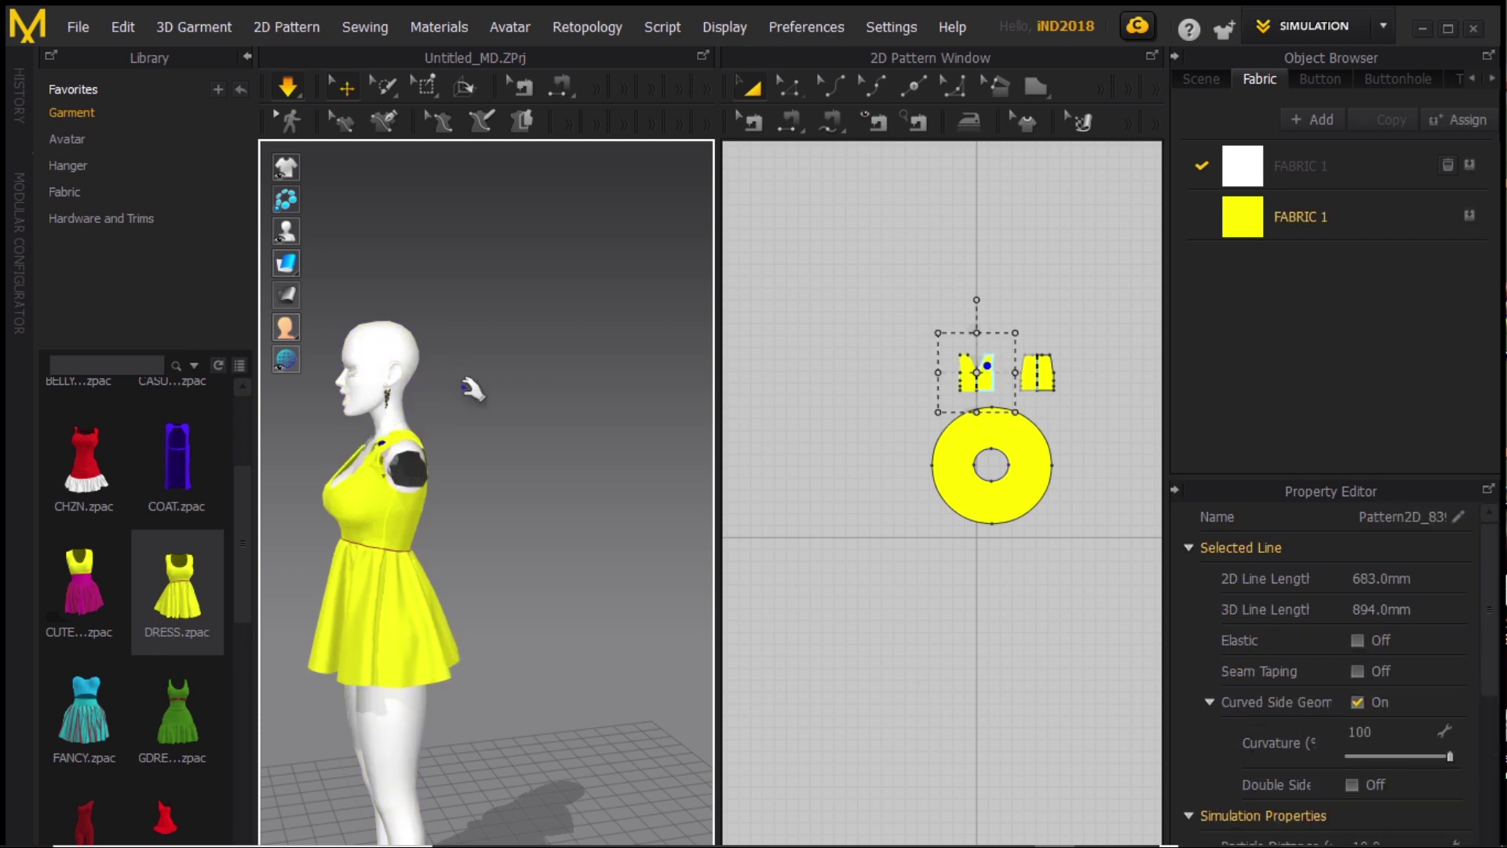
right_drag(471, 387, 828, 493)
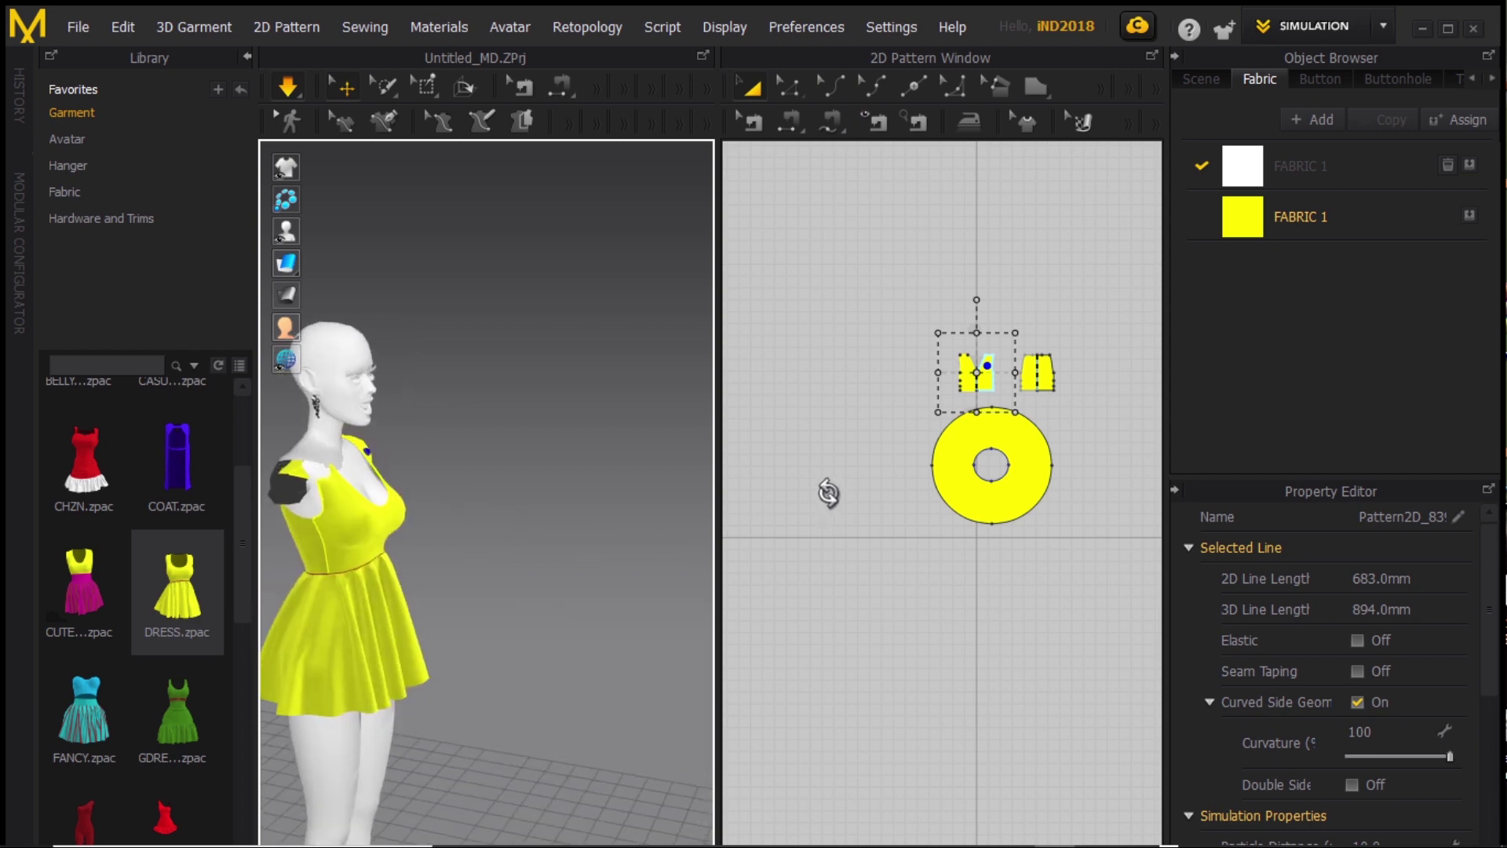
- Select the avatar body and front bodice, then check the drape from side and front
click(314, 467)
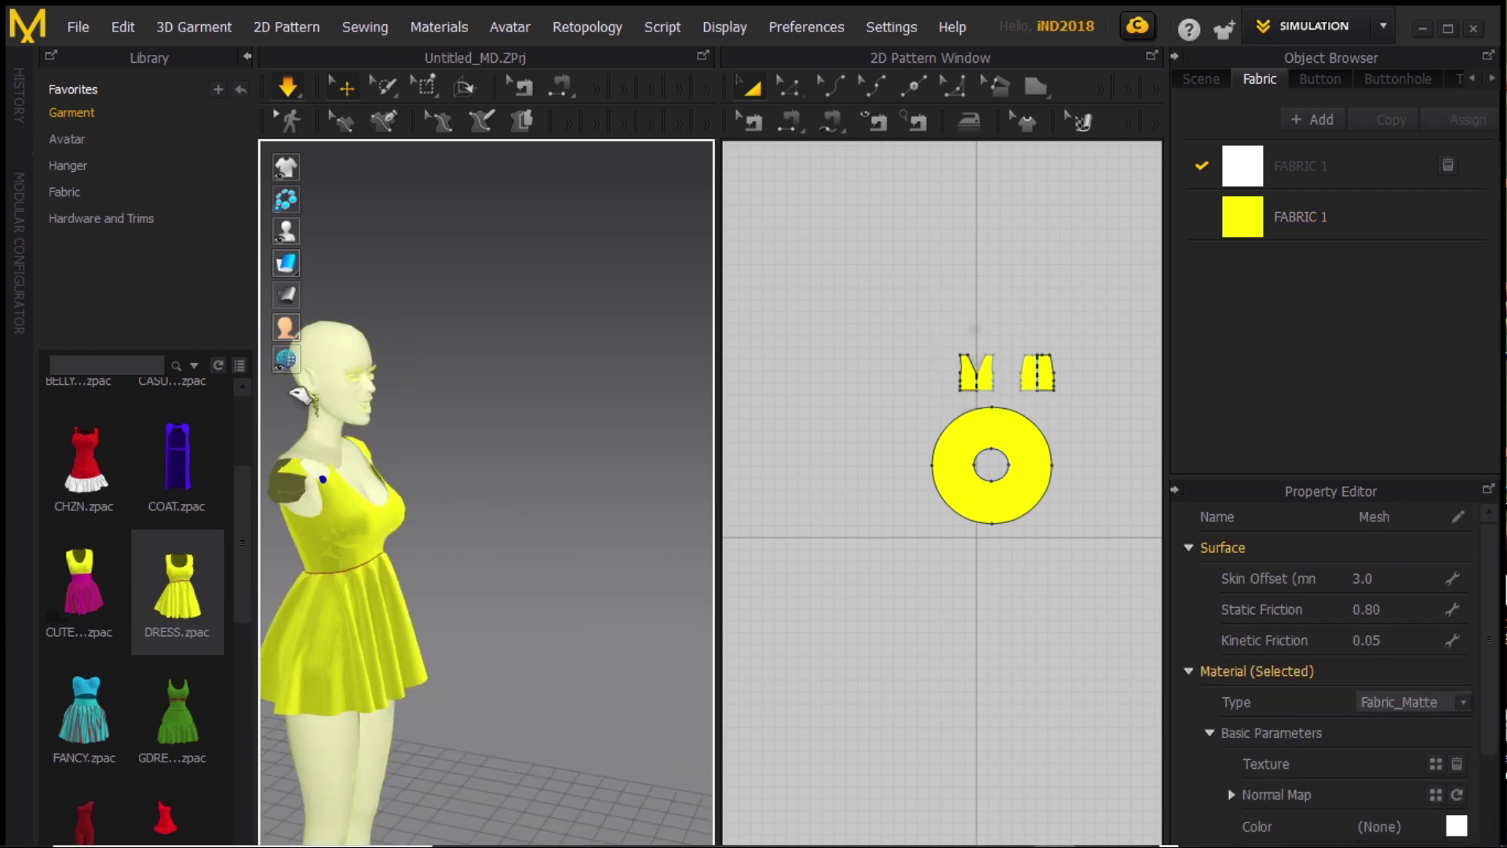
click(344, 499)
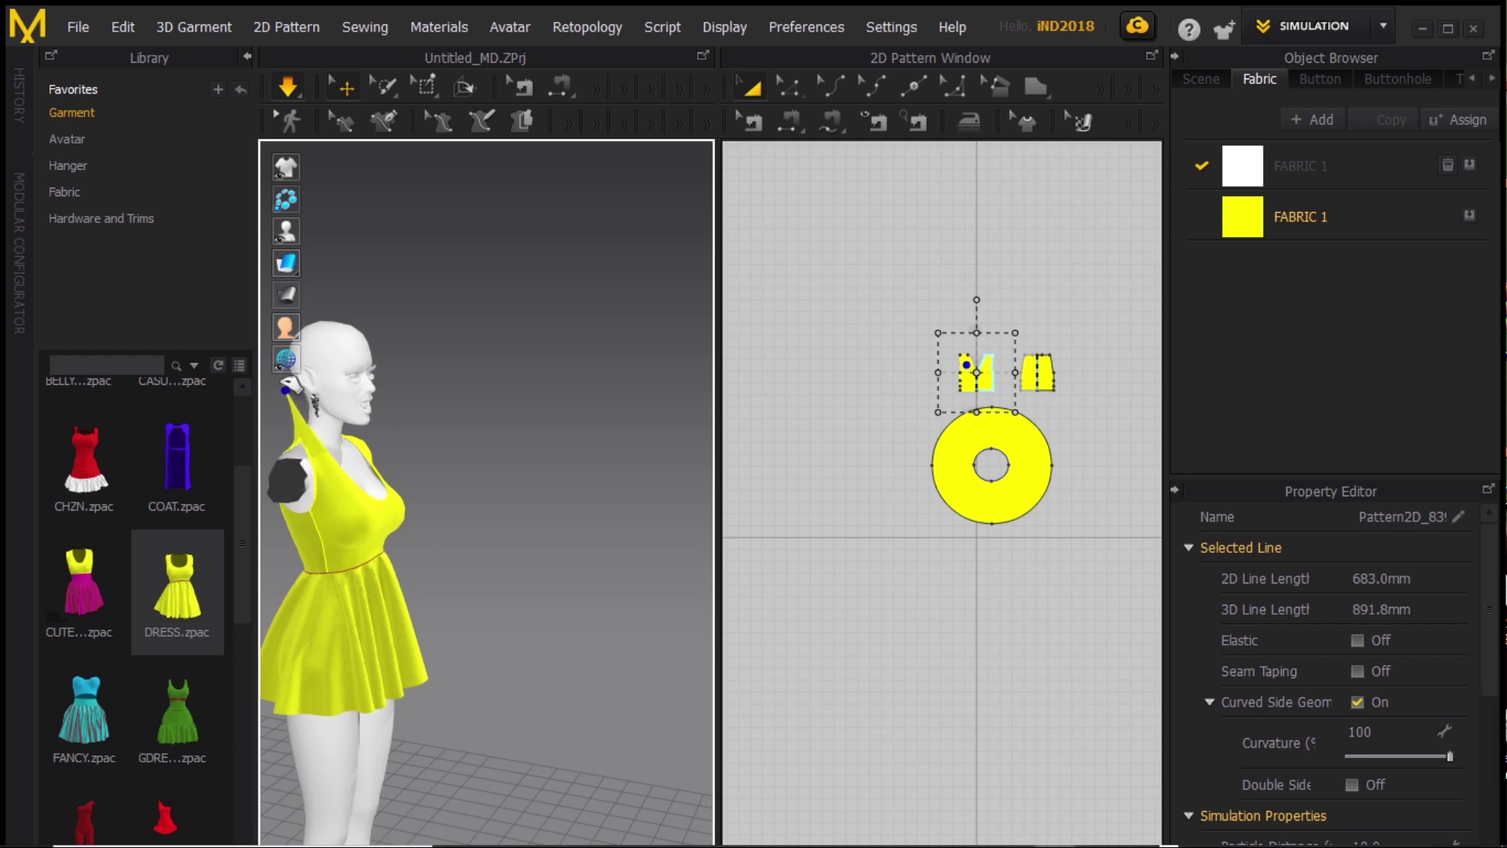
right_drag(499, 528, 494, 424)
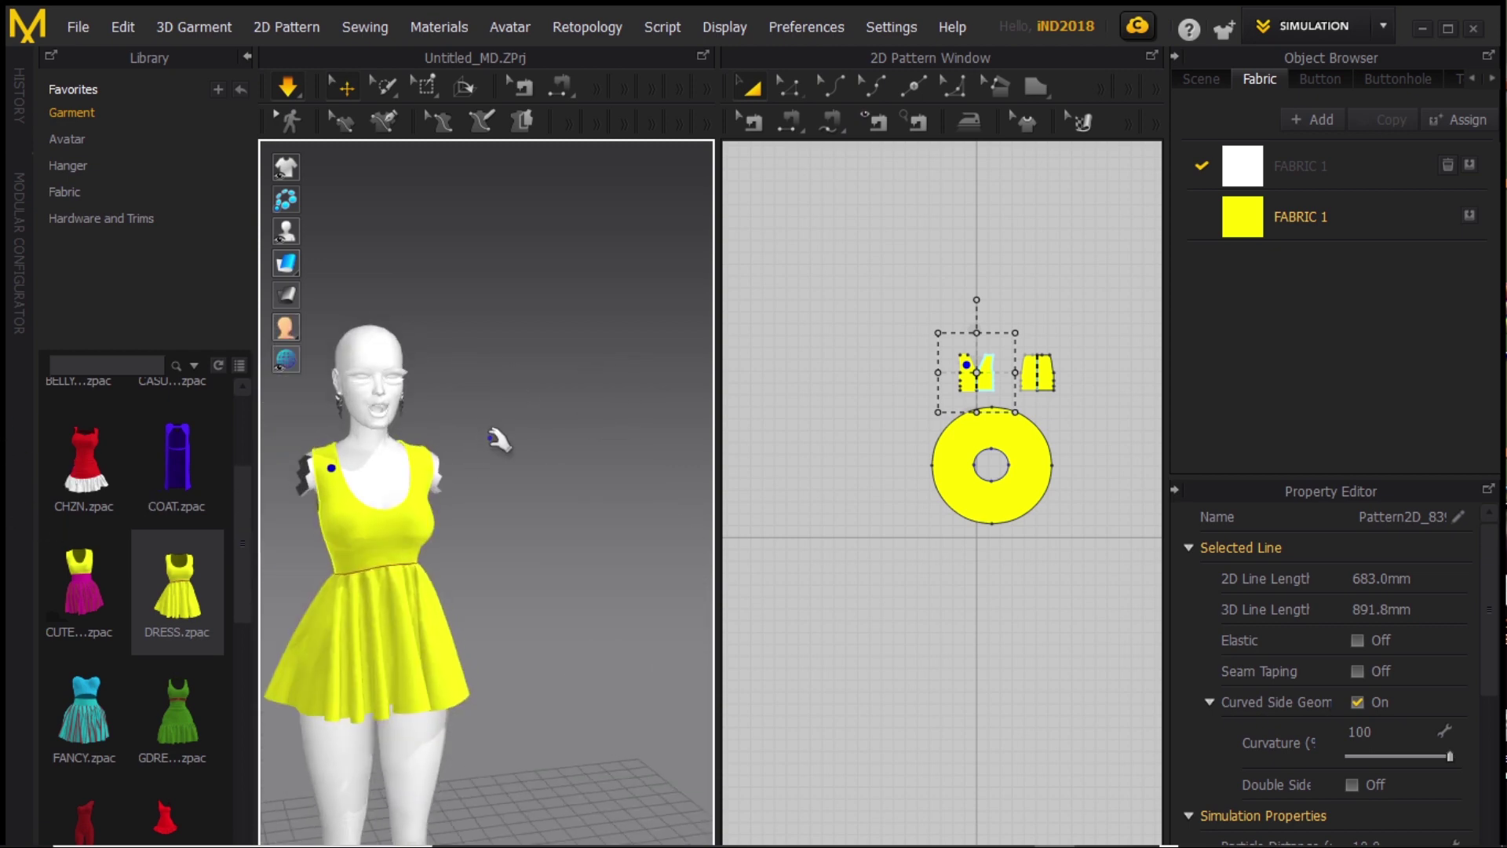
scroll(500, 456, up, 3)
scroll(506, 474, down, 5)
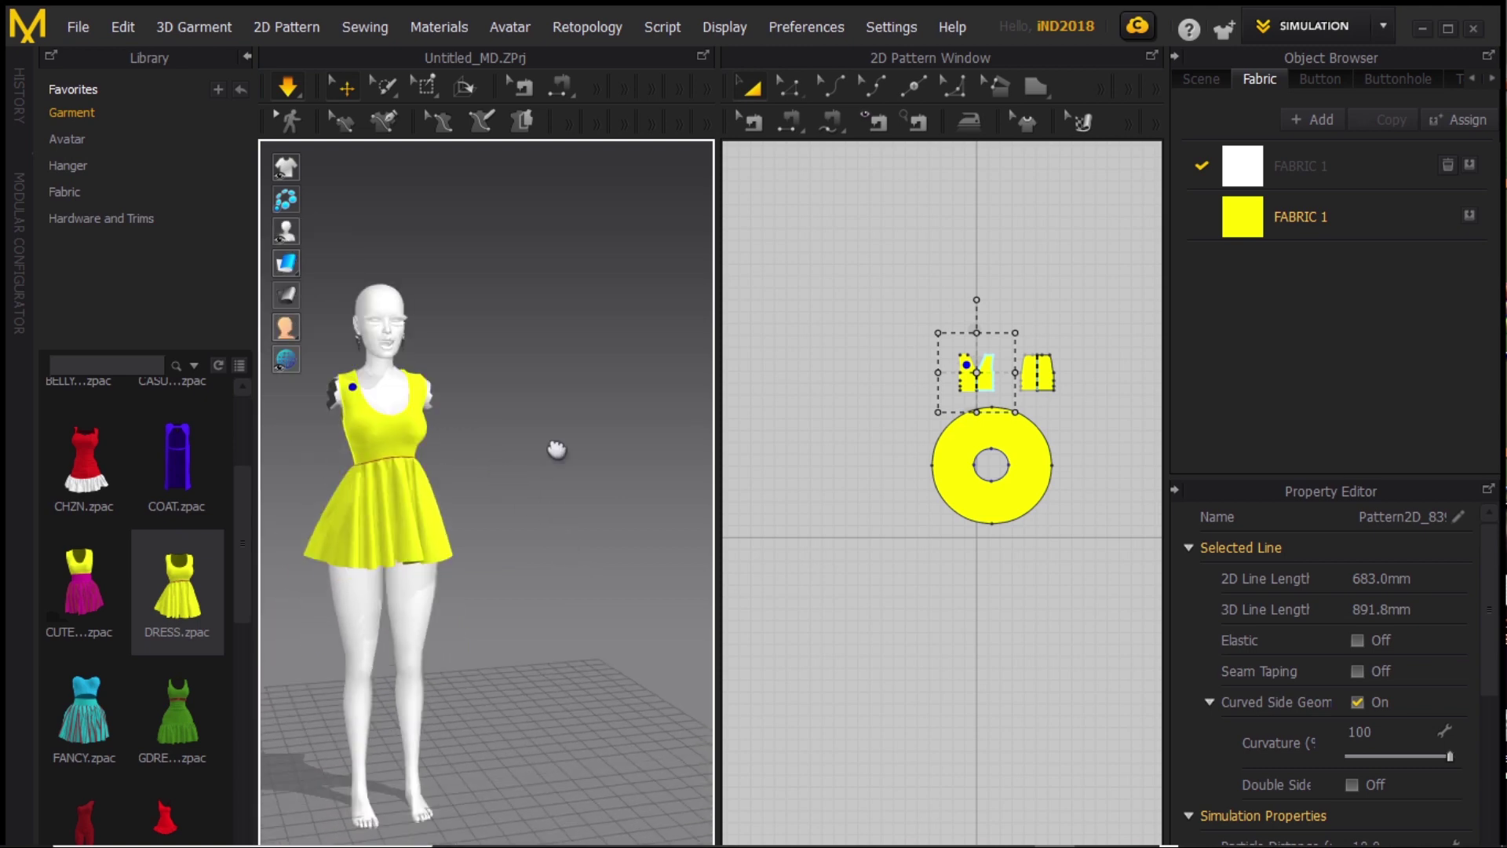
scroll(559, 442, down, 1)
right_drag(561, 437, 546, 466)
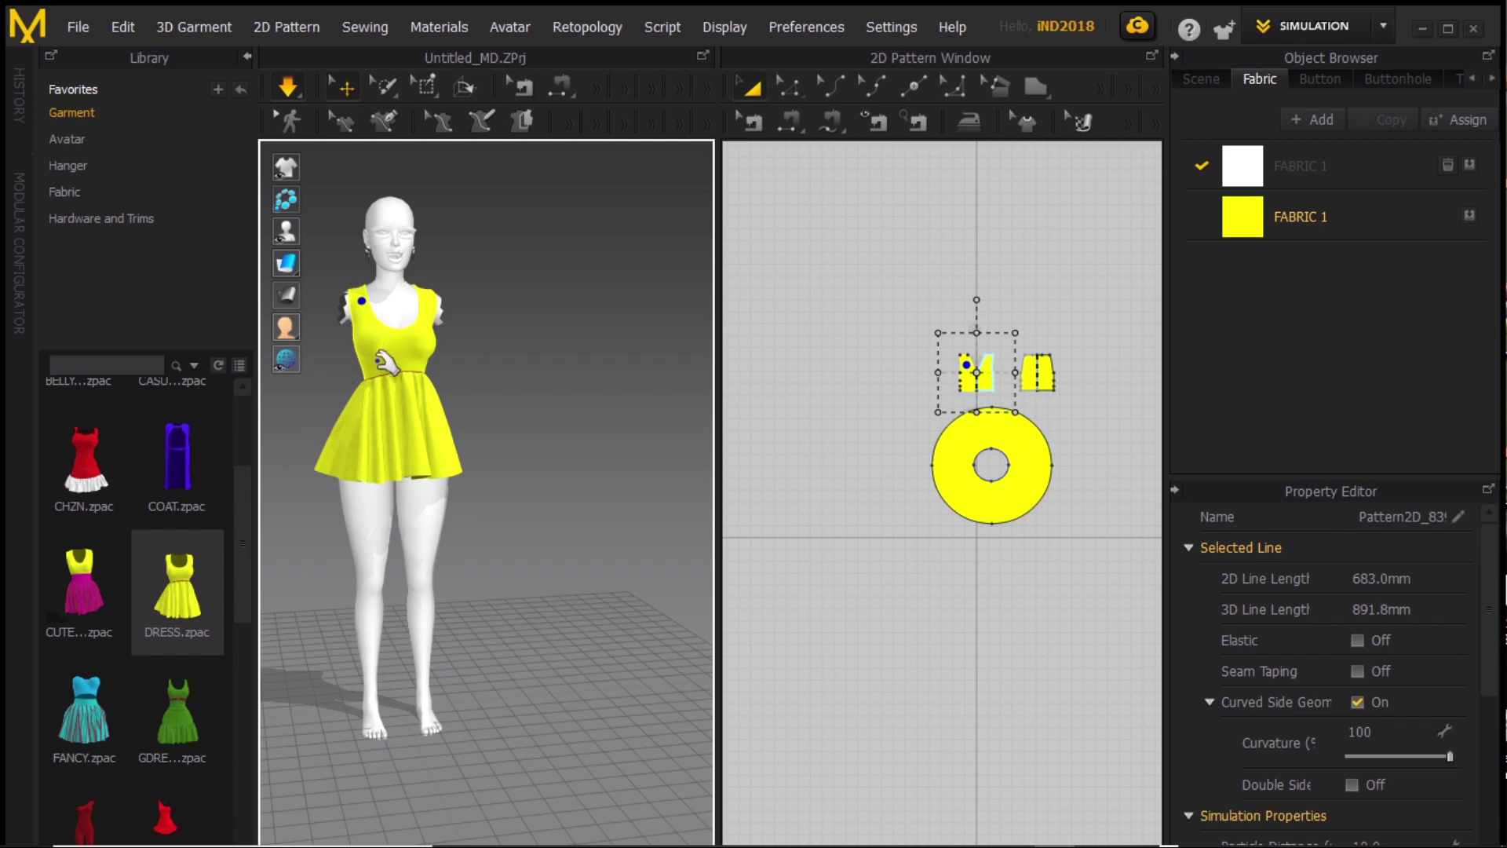
- Recolour FABRIC 1 from yellow to blue (0084FF)
click(1236, 223)
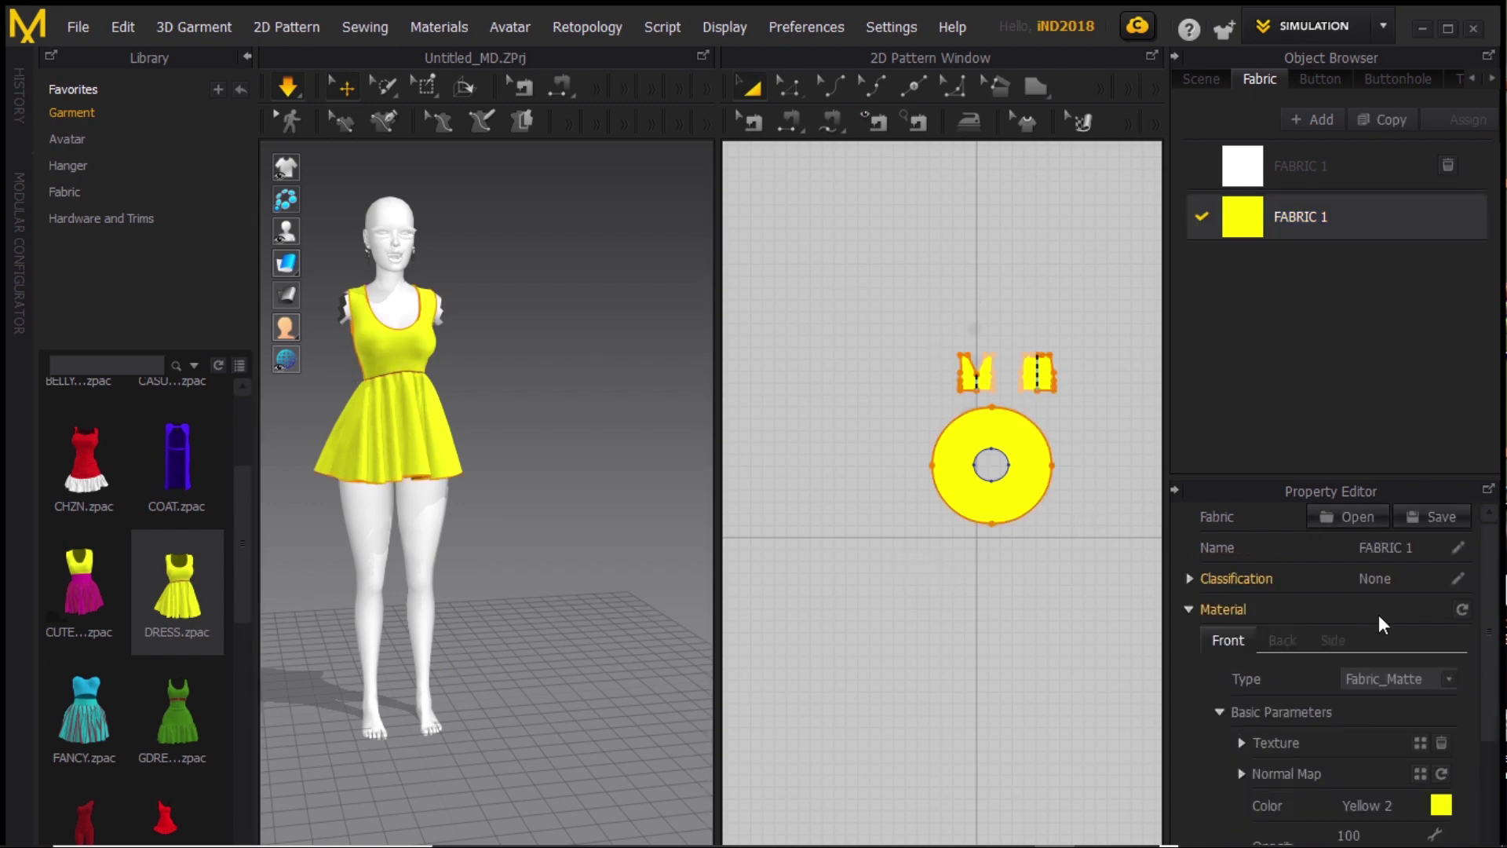
scroll(1419, 731, down, 3)
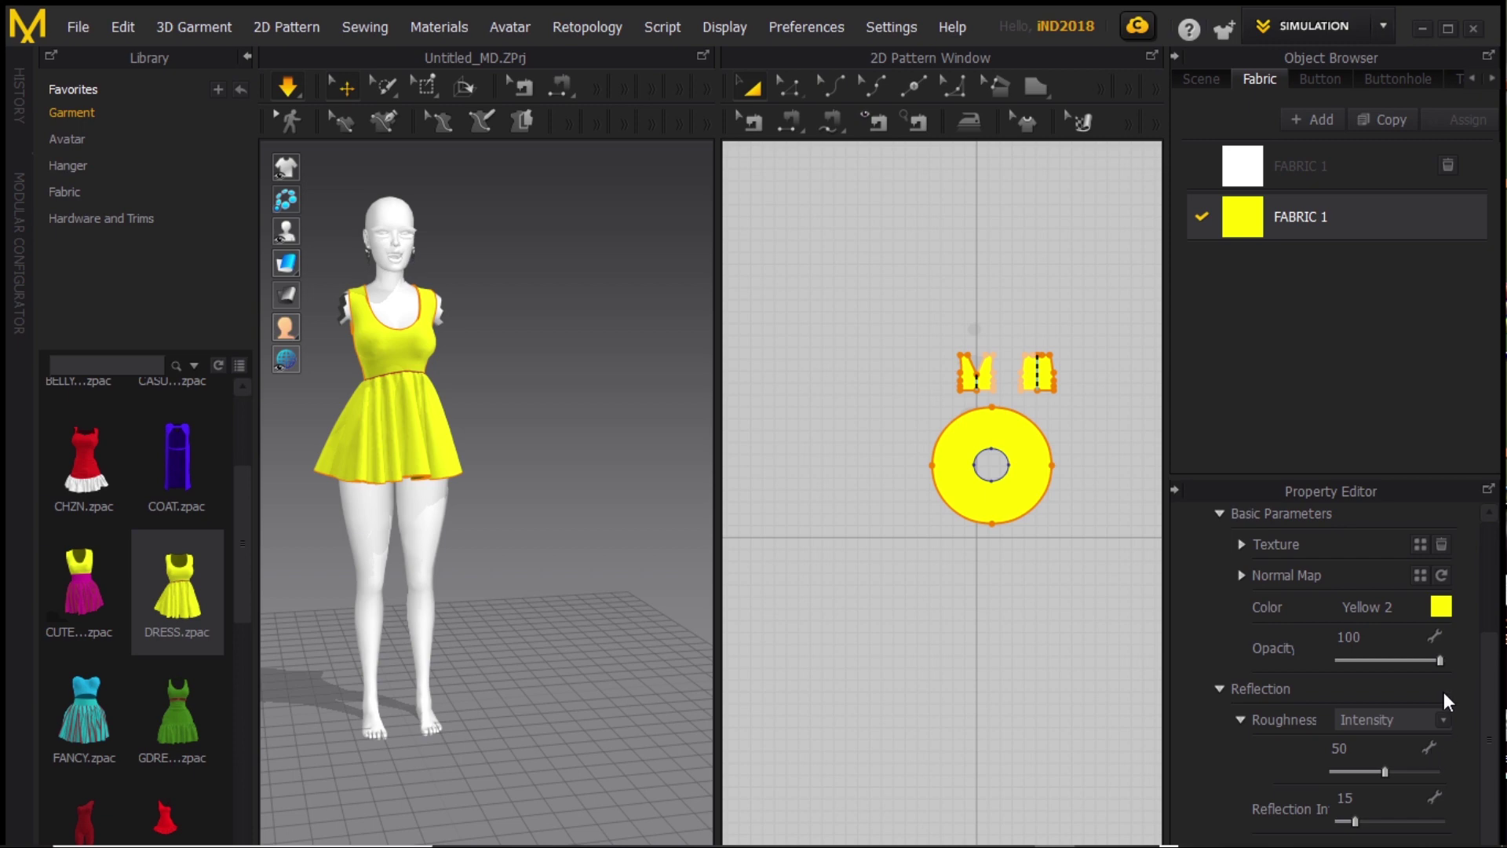
click(1442, 608)
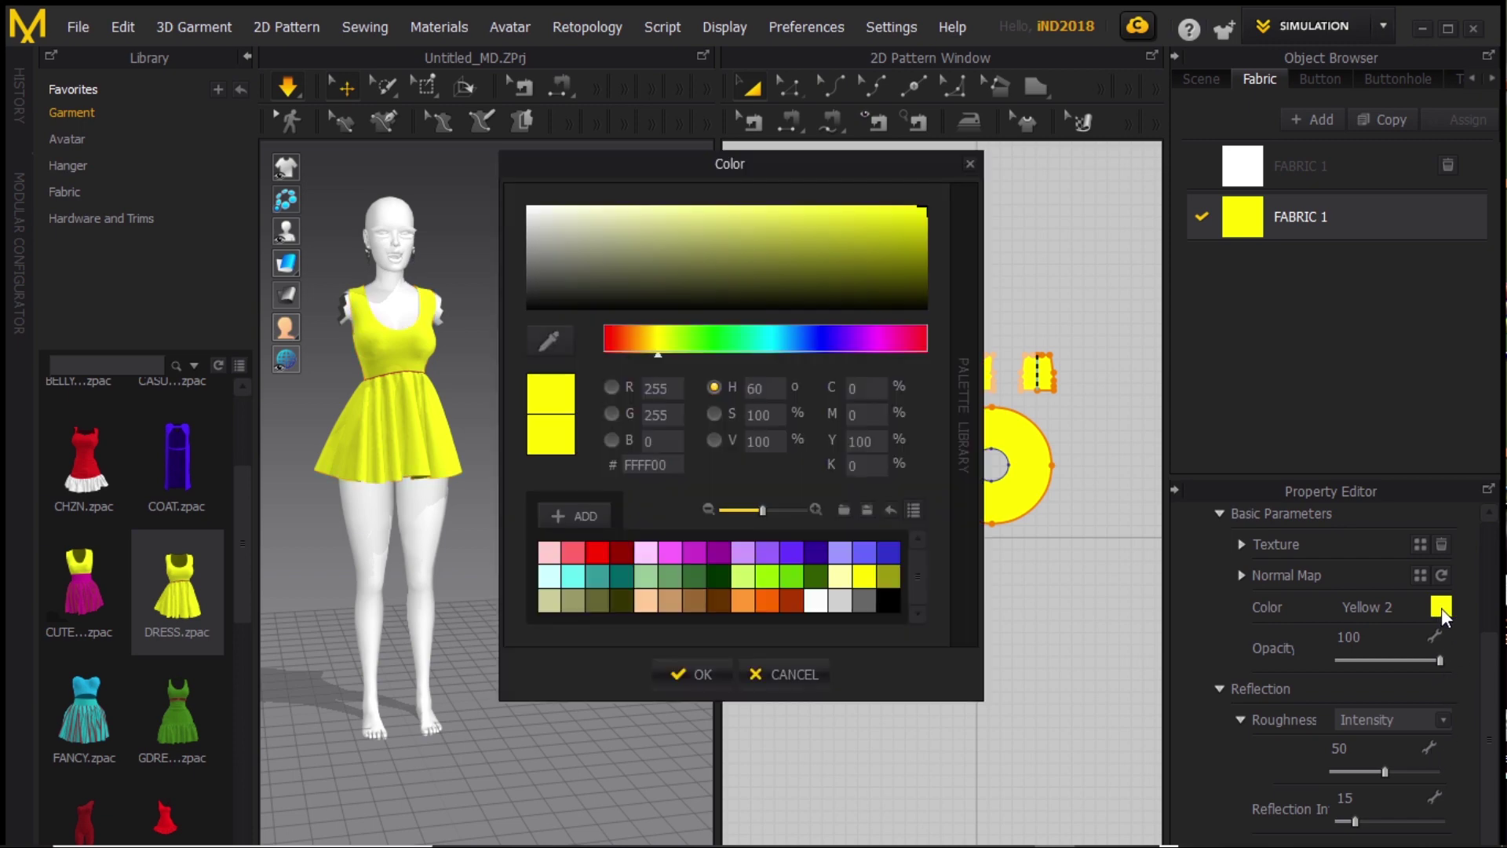
click(698, 338)
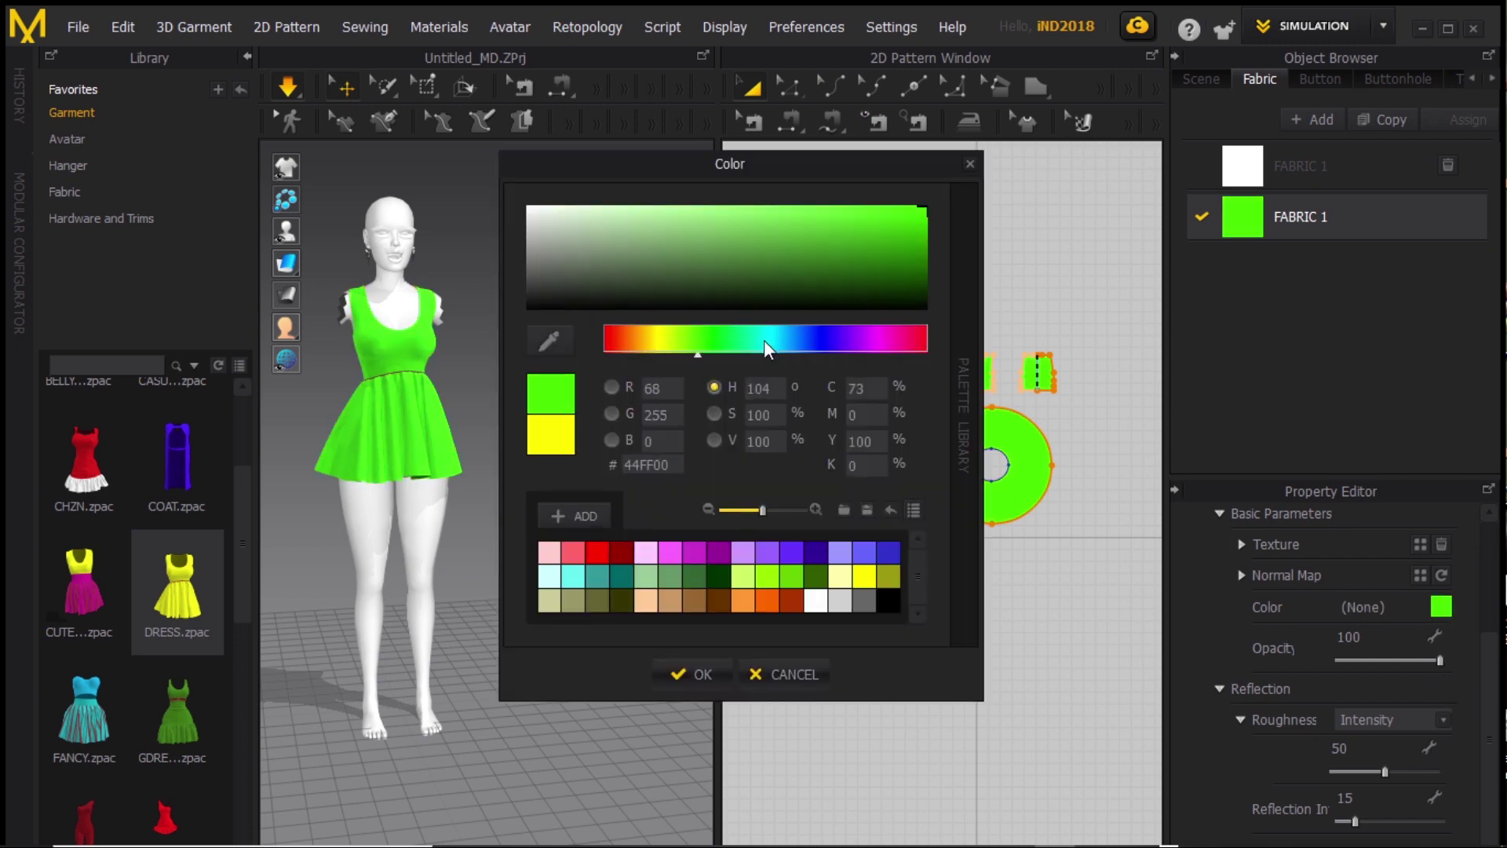
drag(765, 341, 873, 340)
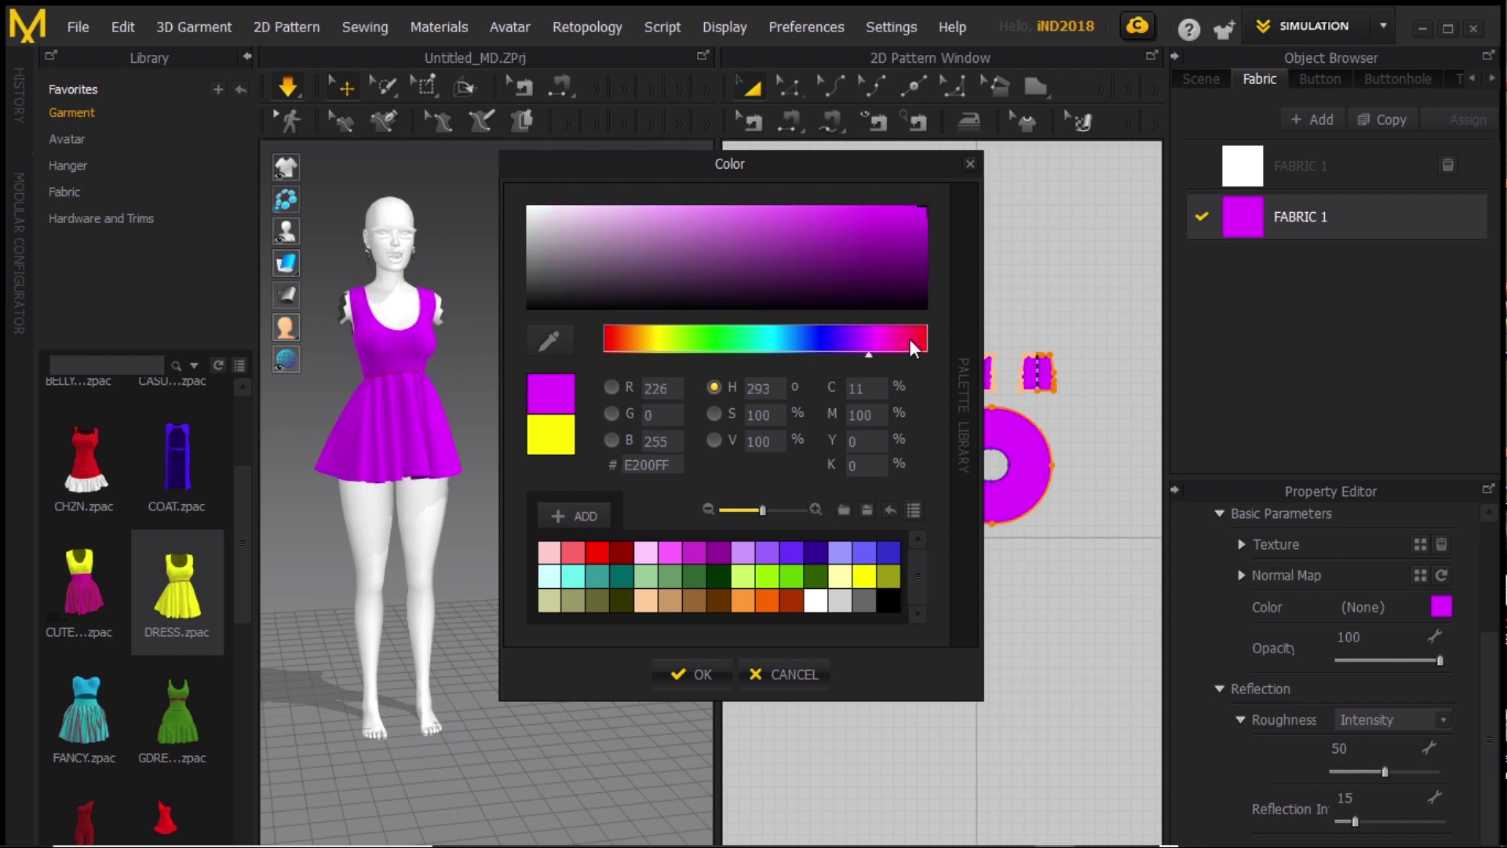
click(793, 342)
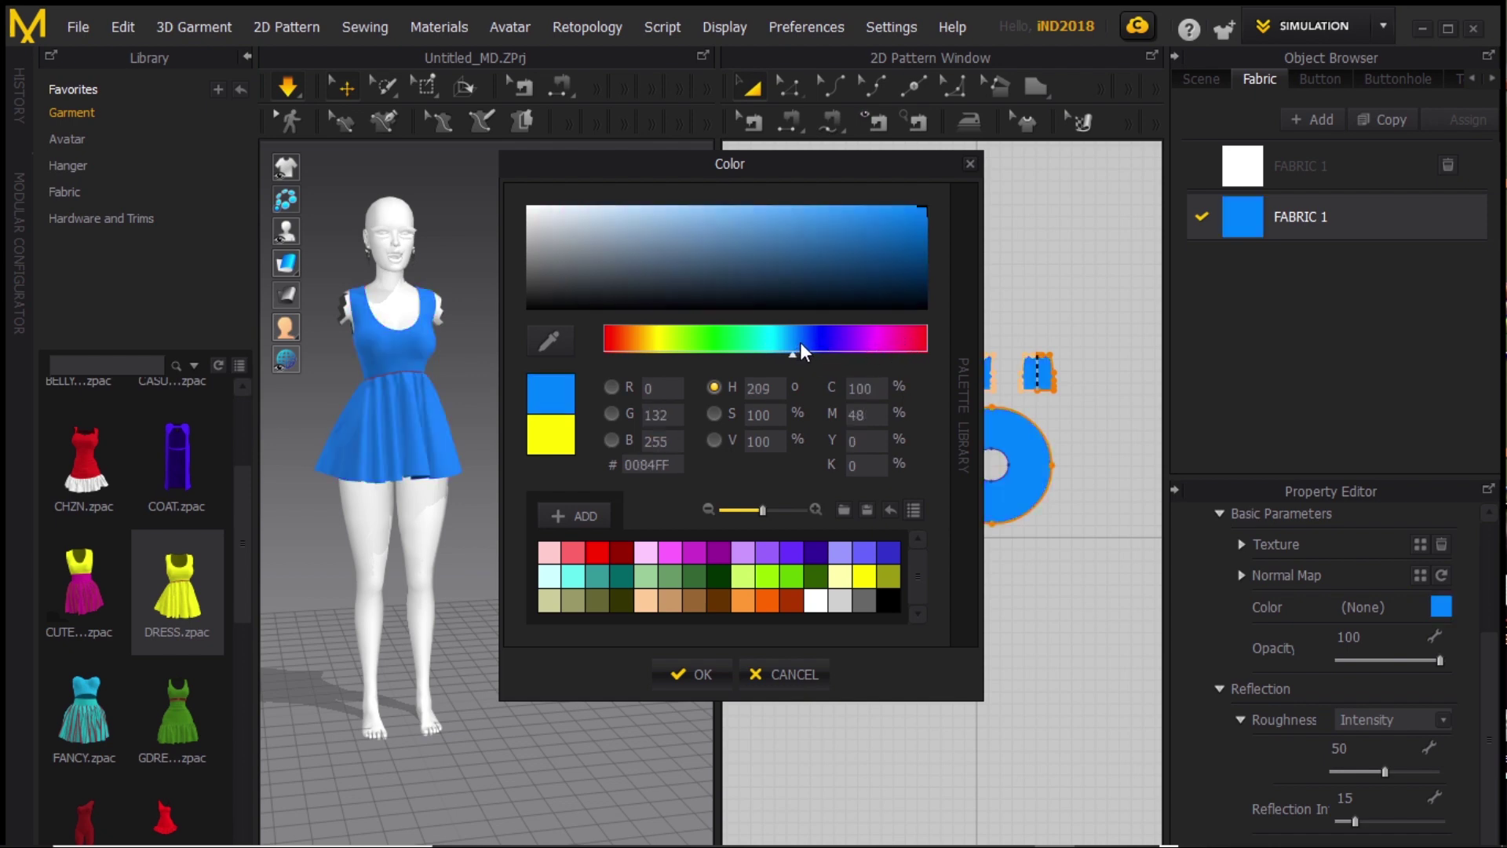
click(688, 672)
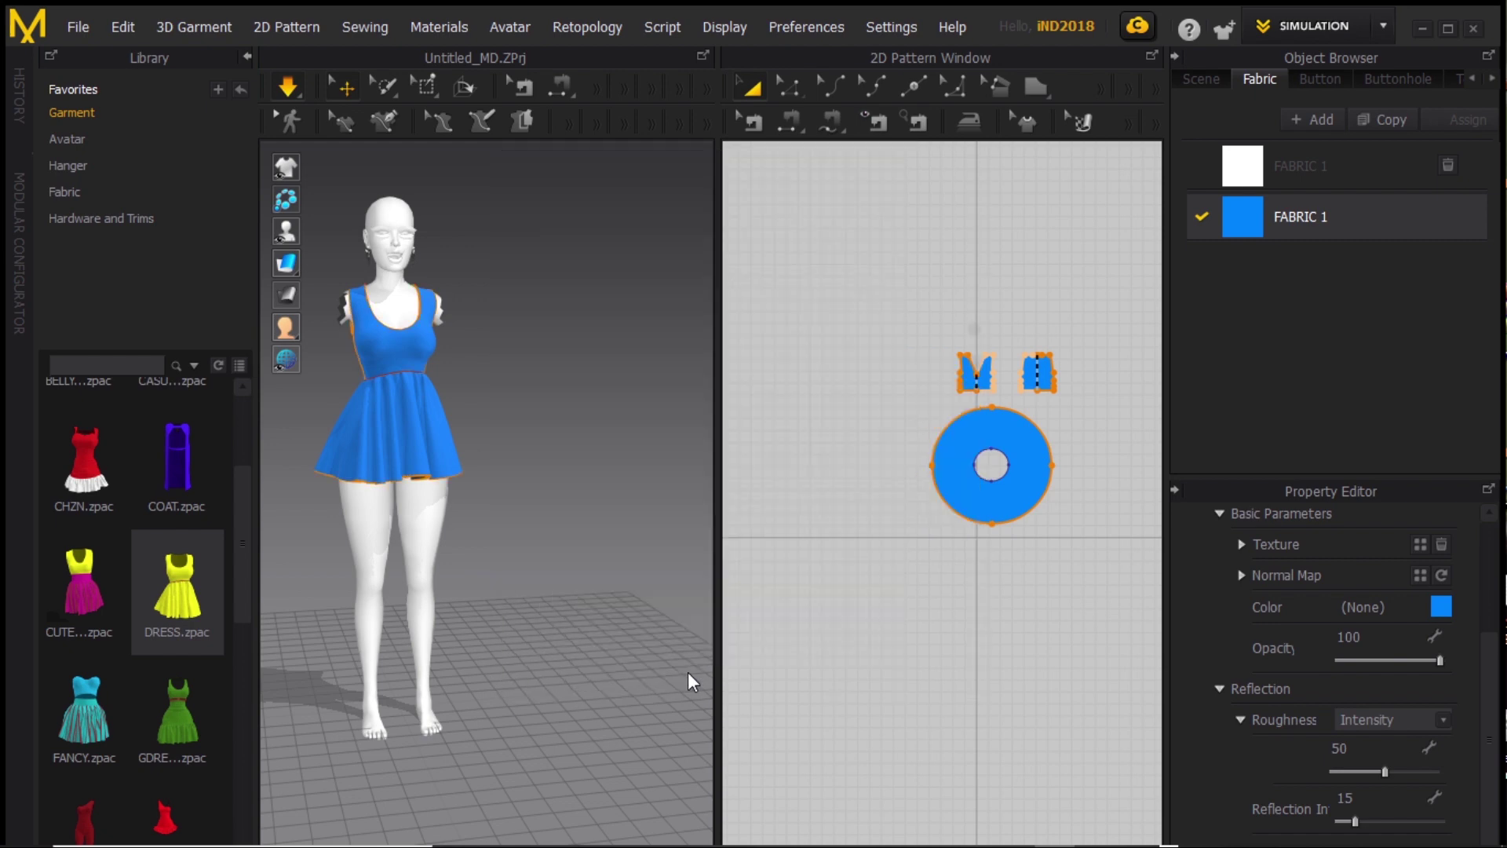
- Display the garment as a mesh in a three-quarter view of the avatar
right_drag(606, 410, 575, 441)
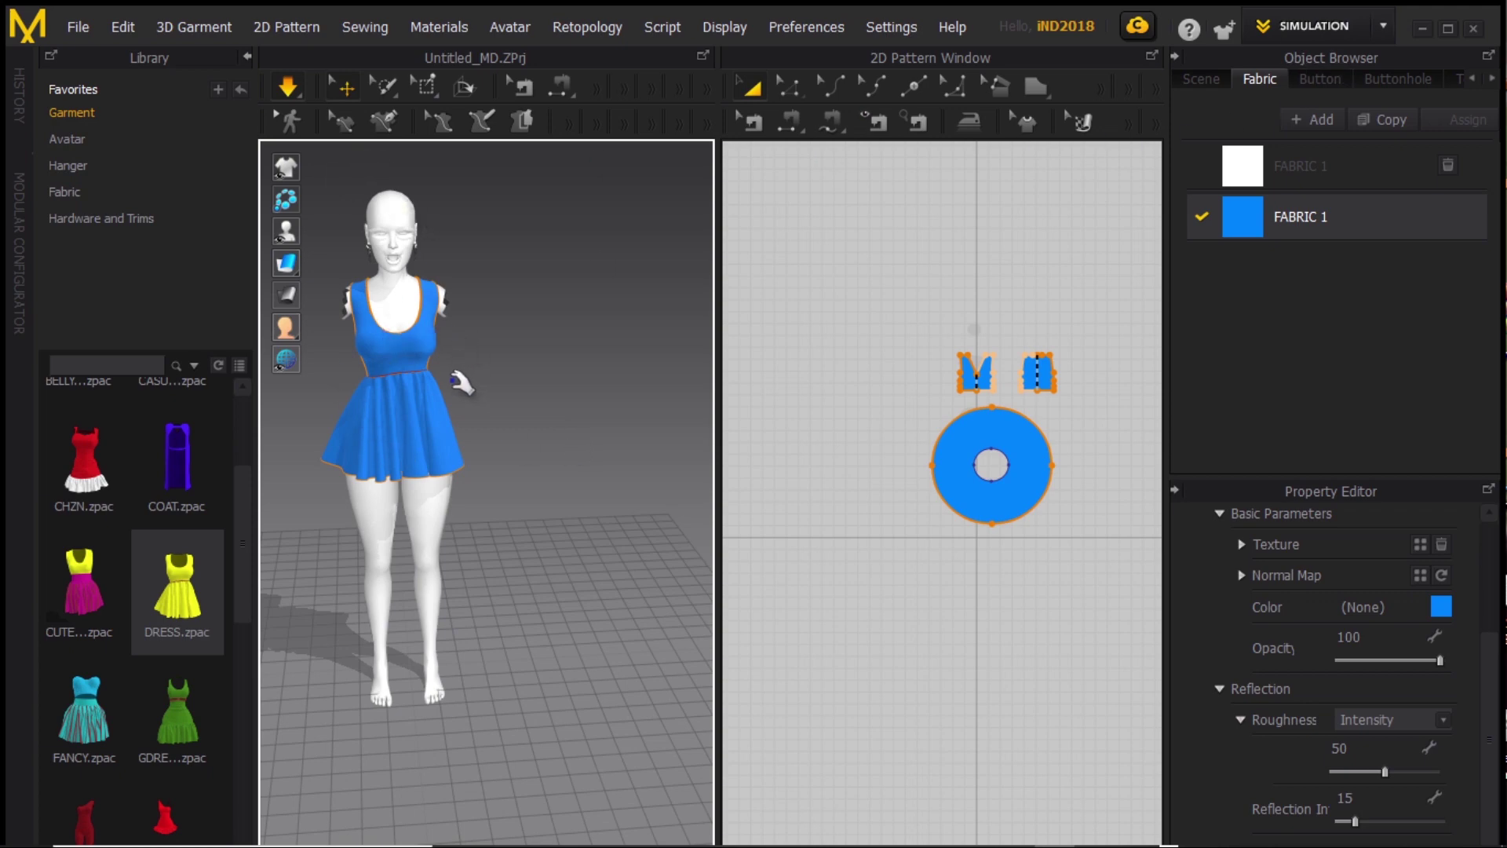
middle_drag(463, 351, 514, 344)
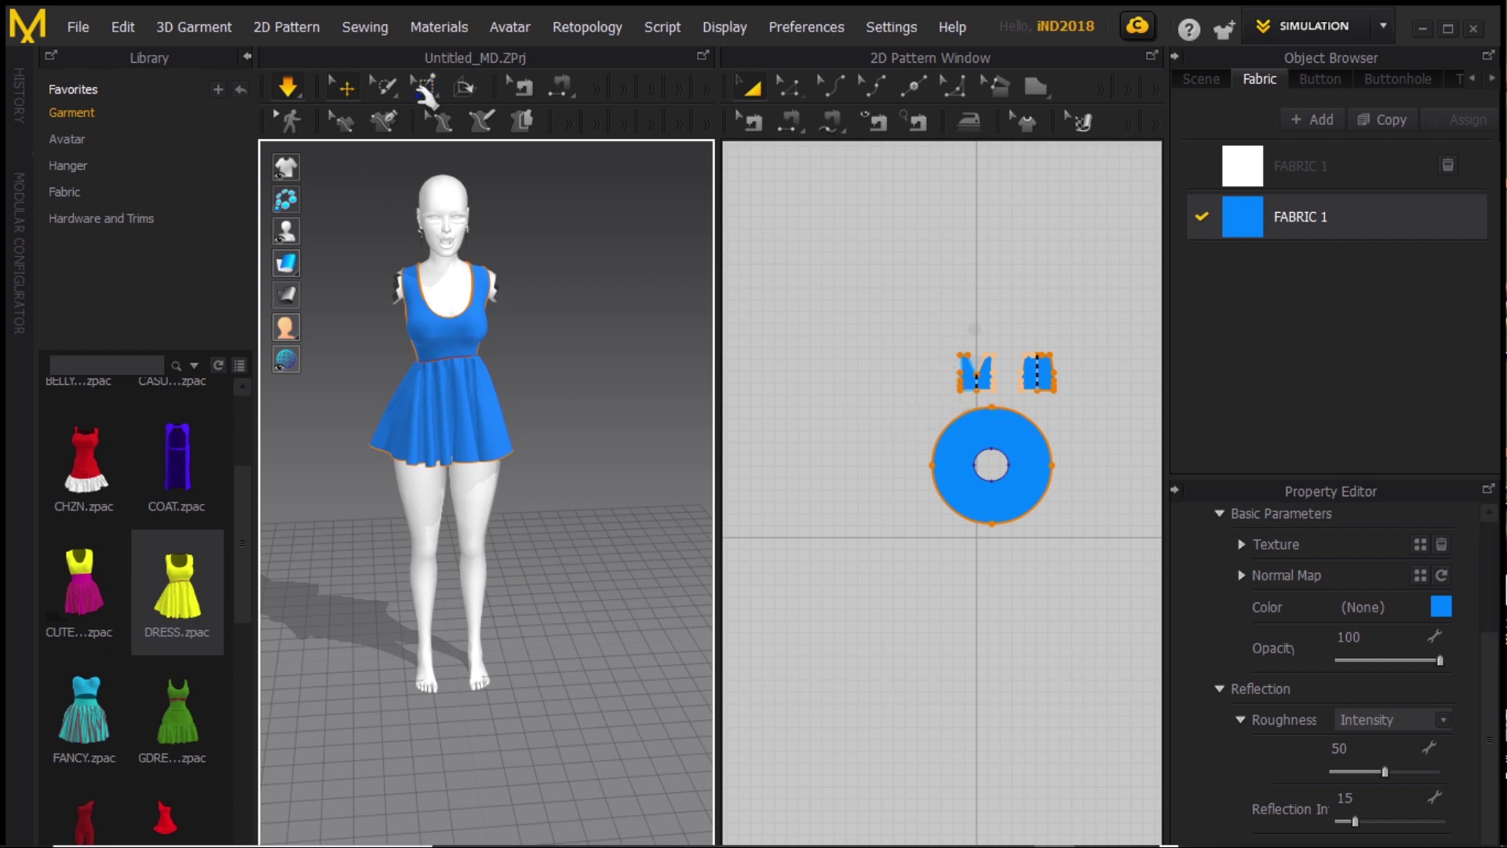
click(424, 90)
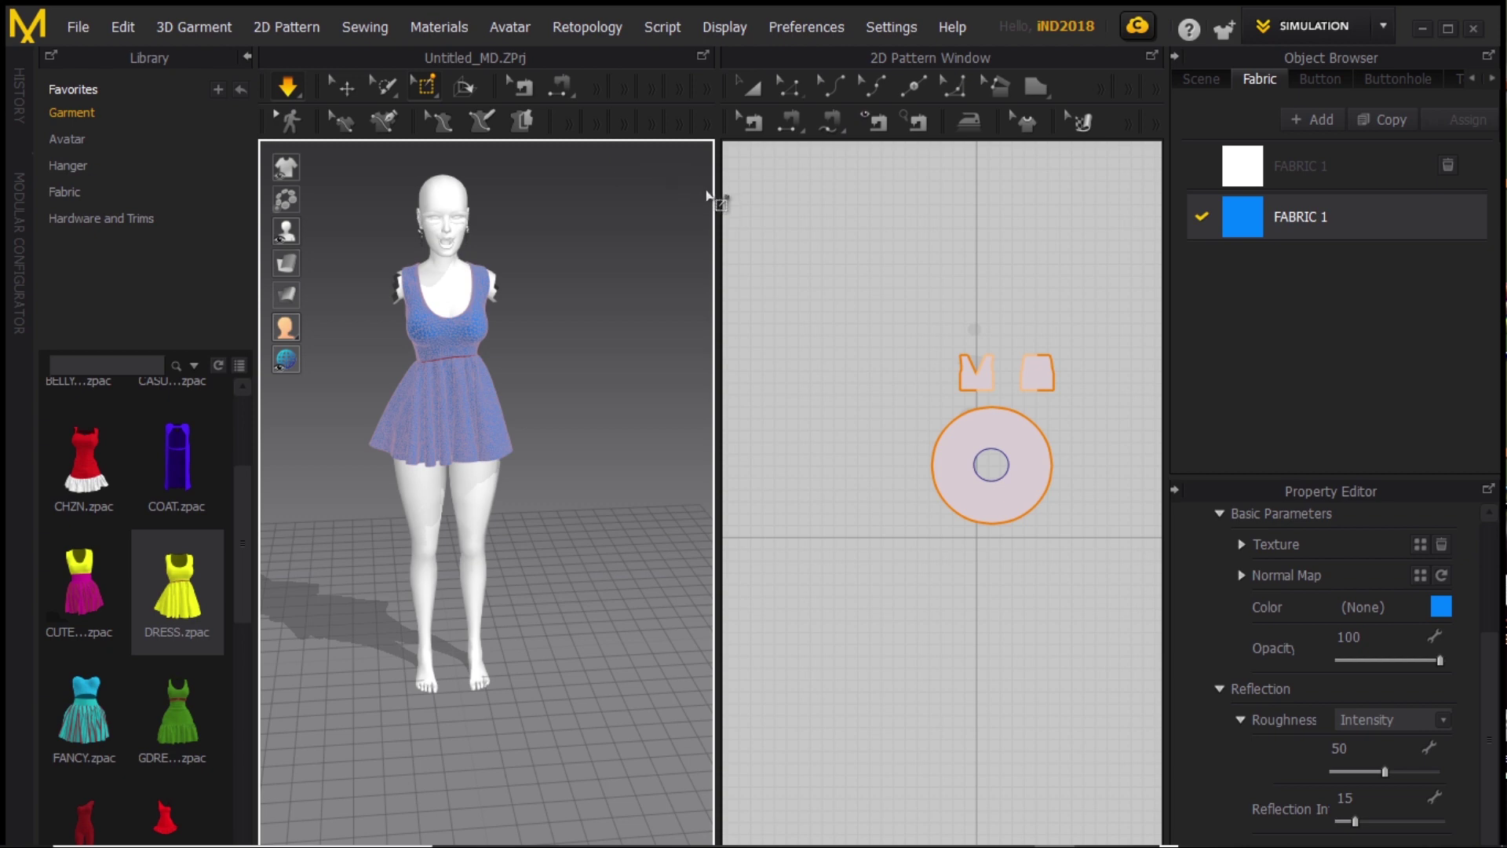
- Widen the 3D window and box-select the two bodice pattern pieces in 2D
drag(717, 191, 832, 191)
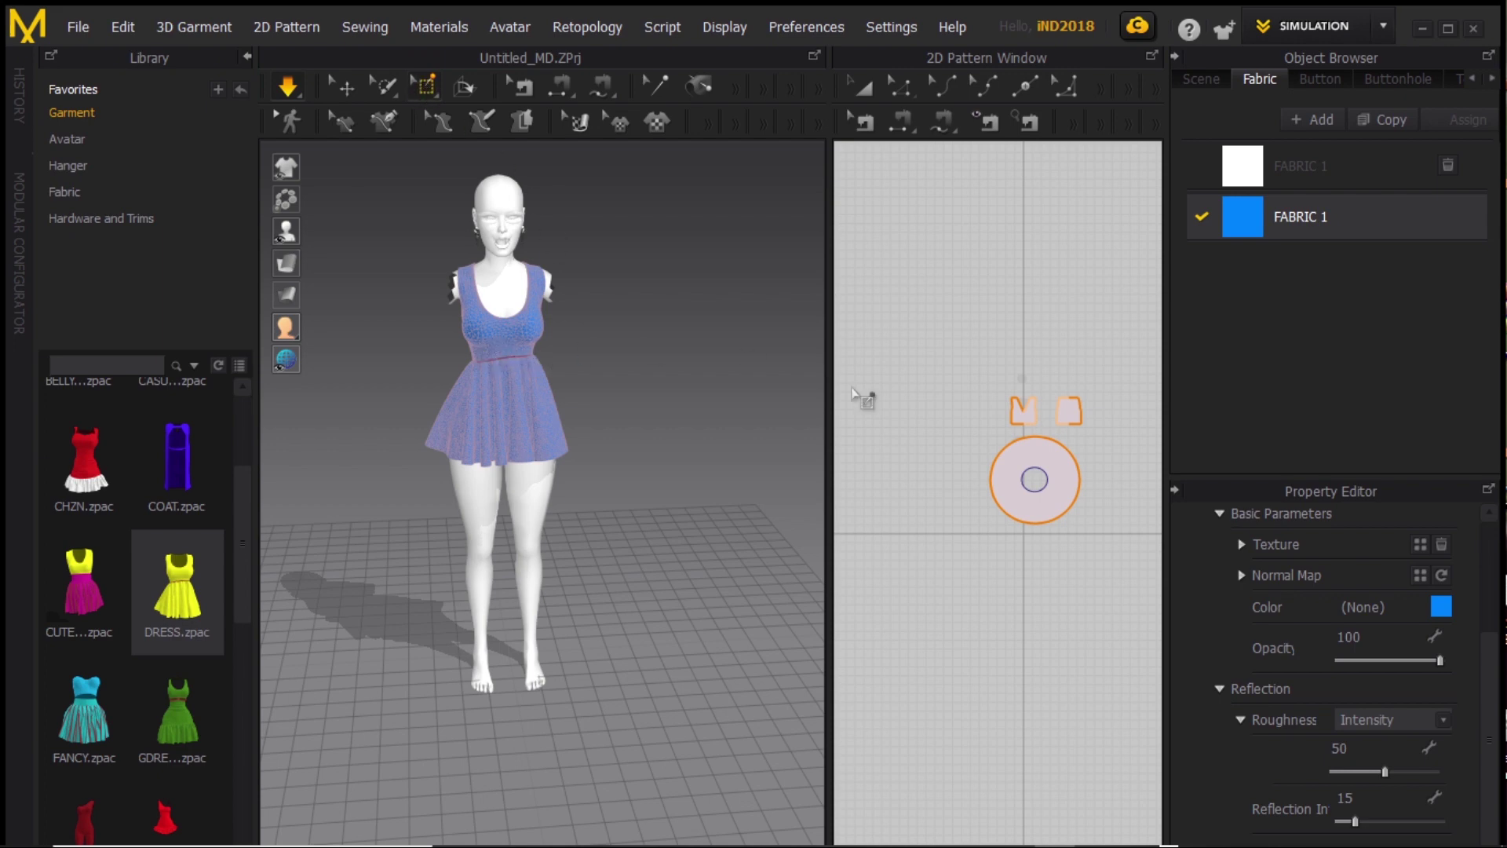
scroll(864, 387, down, 3)
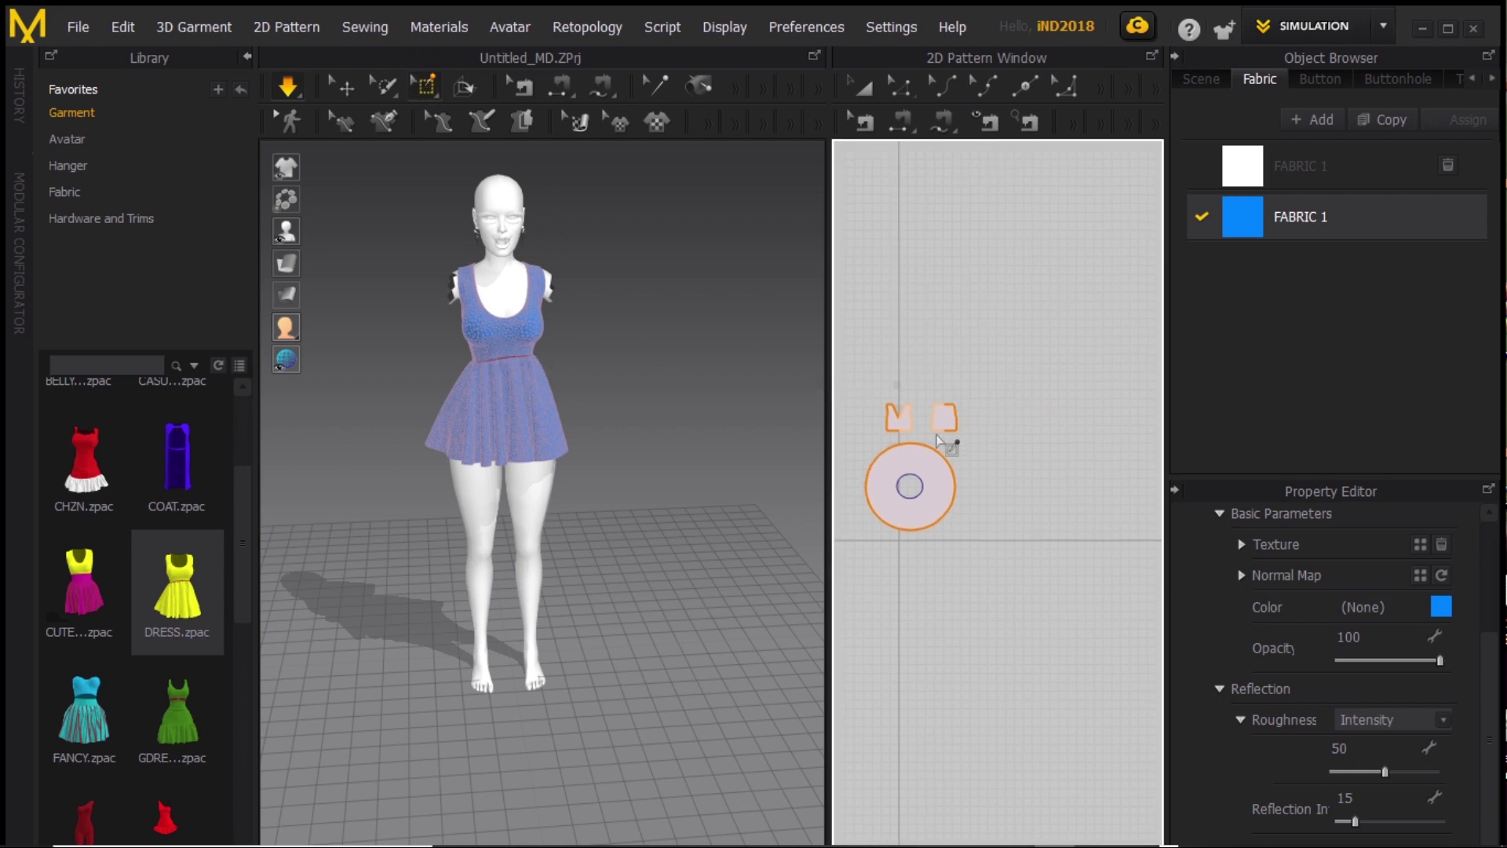
scroll(948, 434, down, 1)
scroll(942, 445, up, 5)
right_drag(930, 437, 1015, 441)
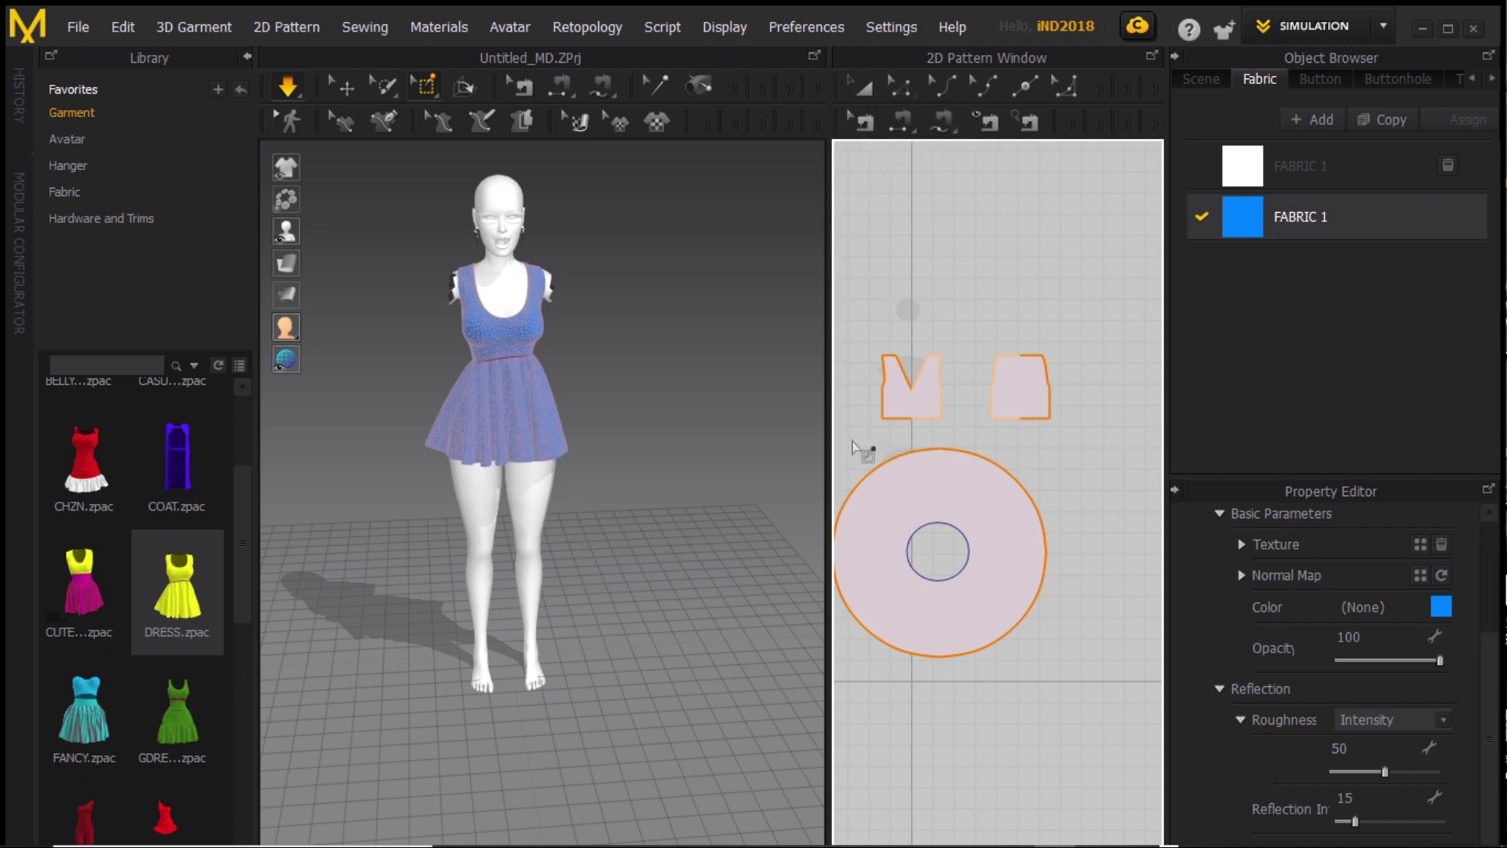
drag(846, 439, 1078, 351)
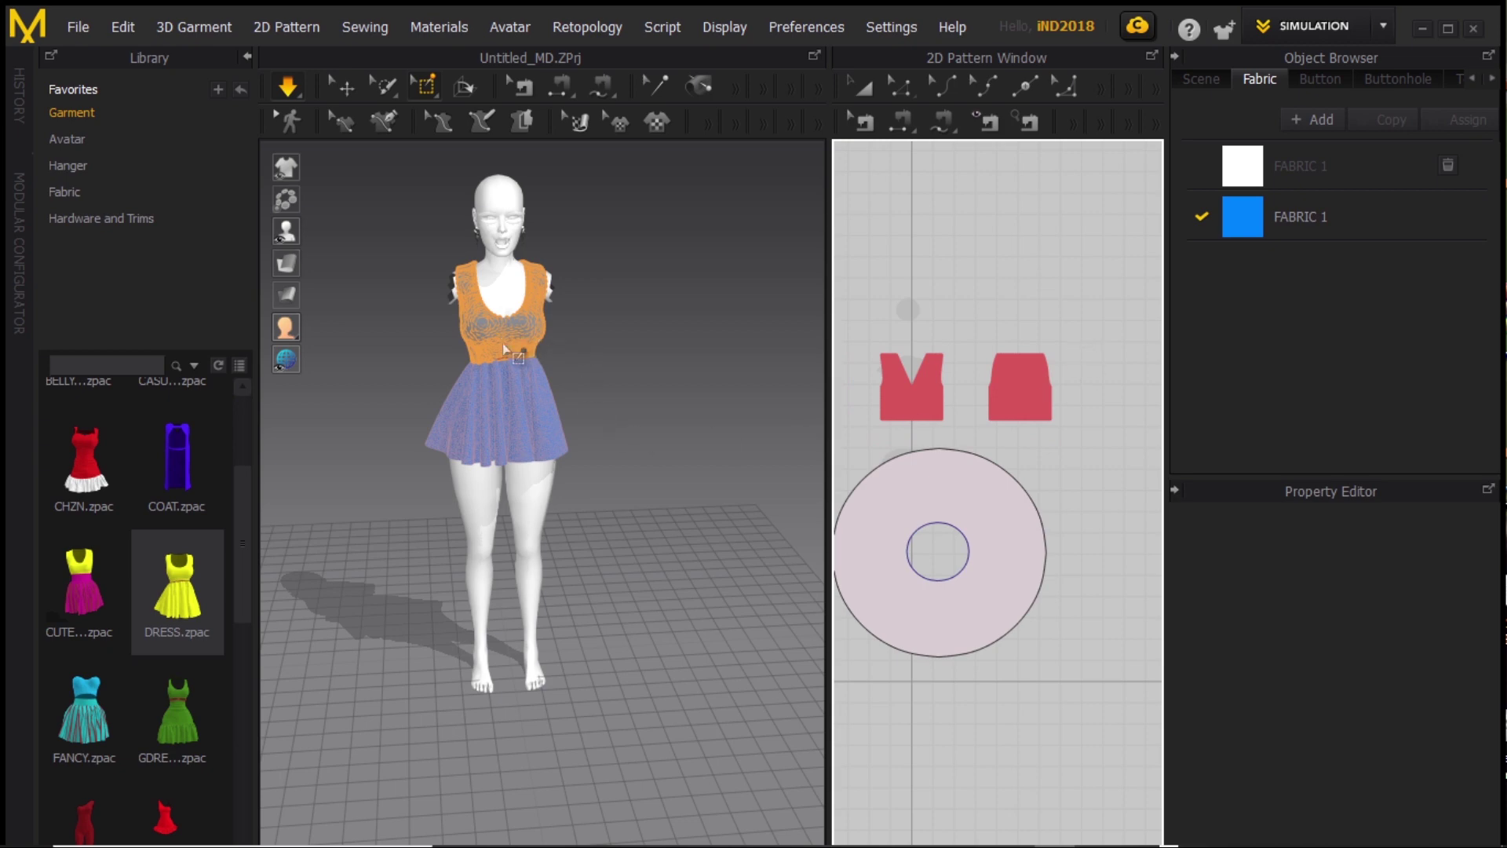
- Attach all bodice pins to the avatar, inspect the dress, and bring up the workspace mode list
right_drag(502, 343, 501, 341)
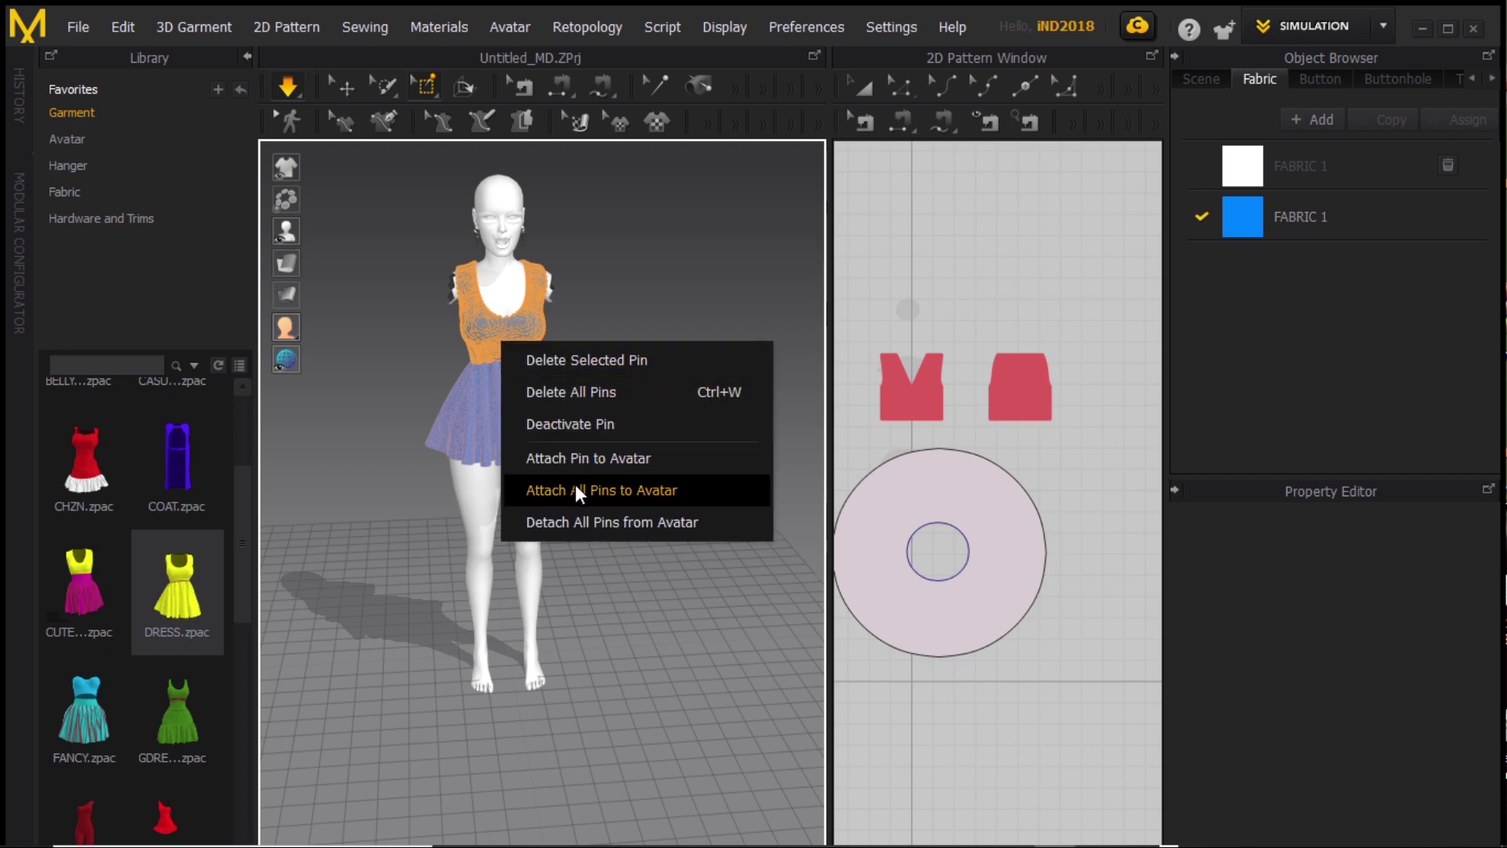
click(624, 493)
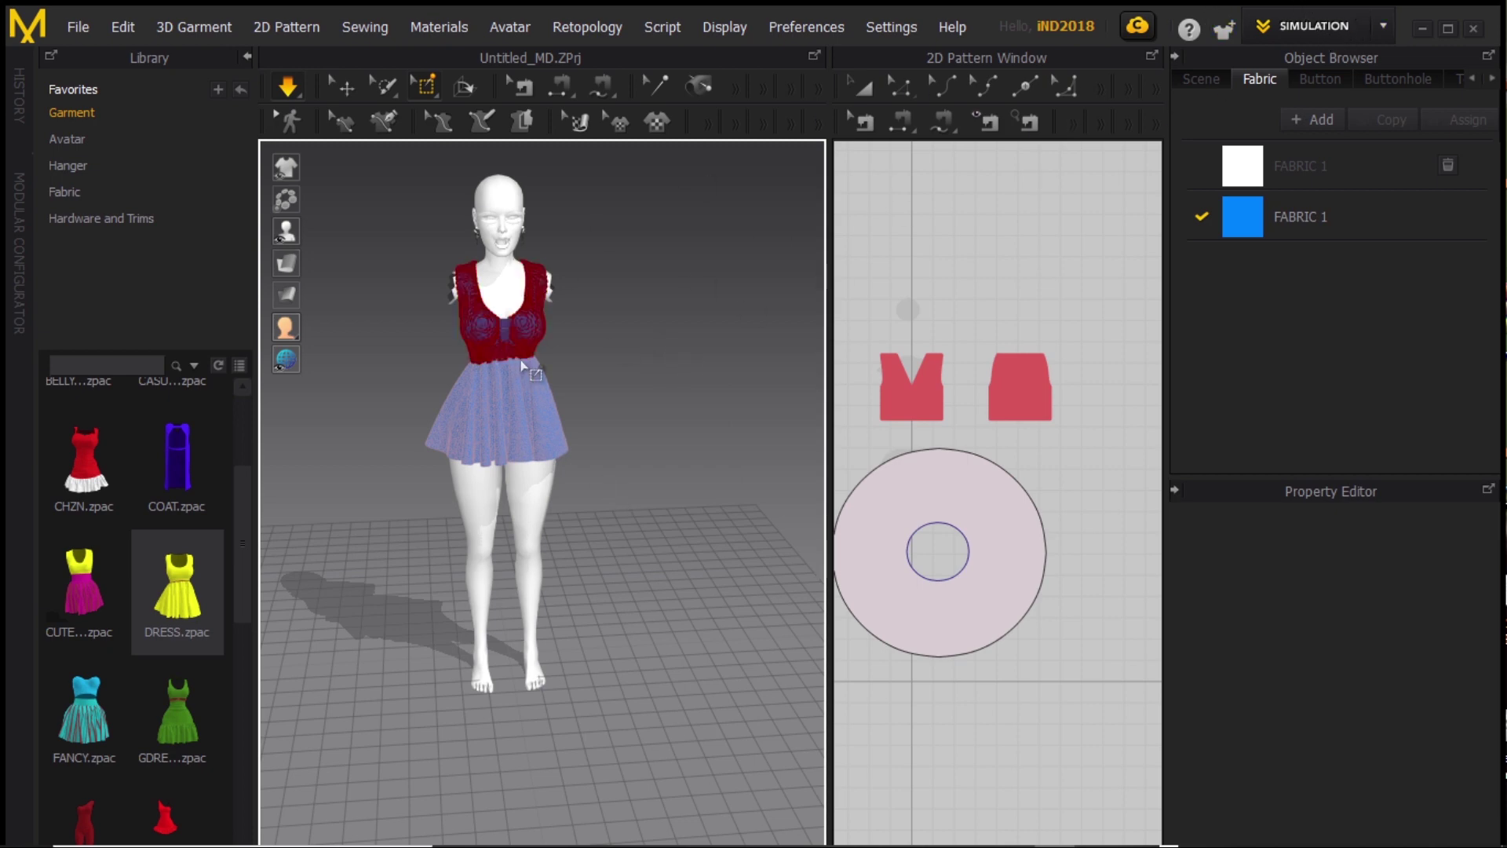
scroll(524, 377, up, 6)
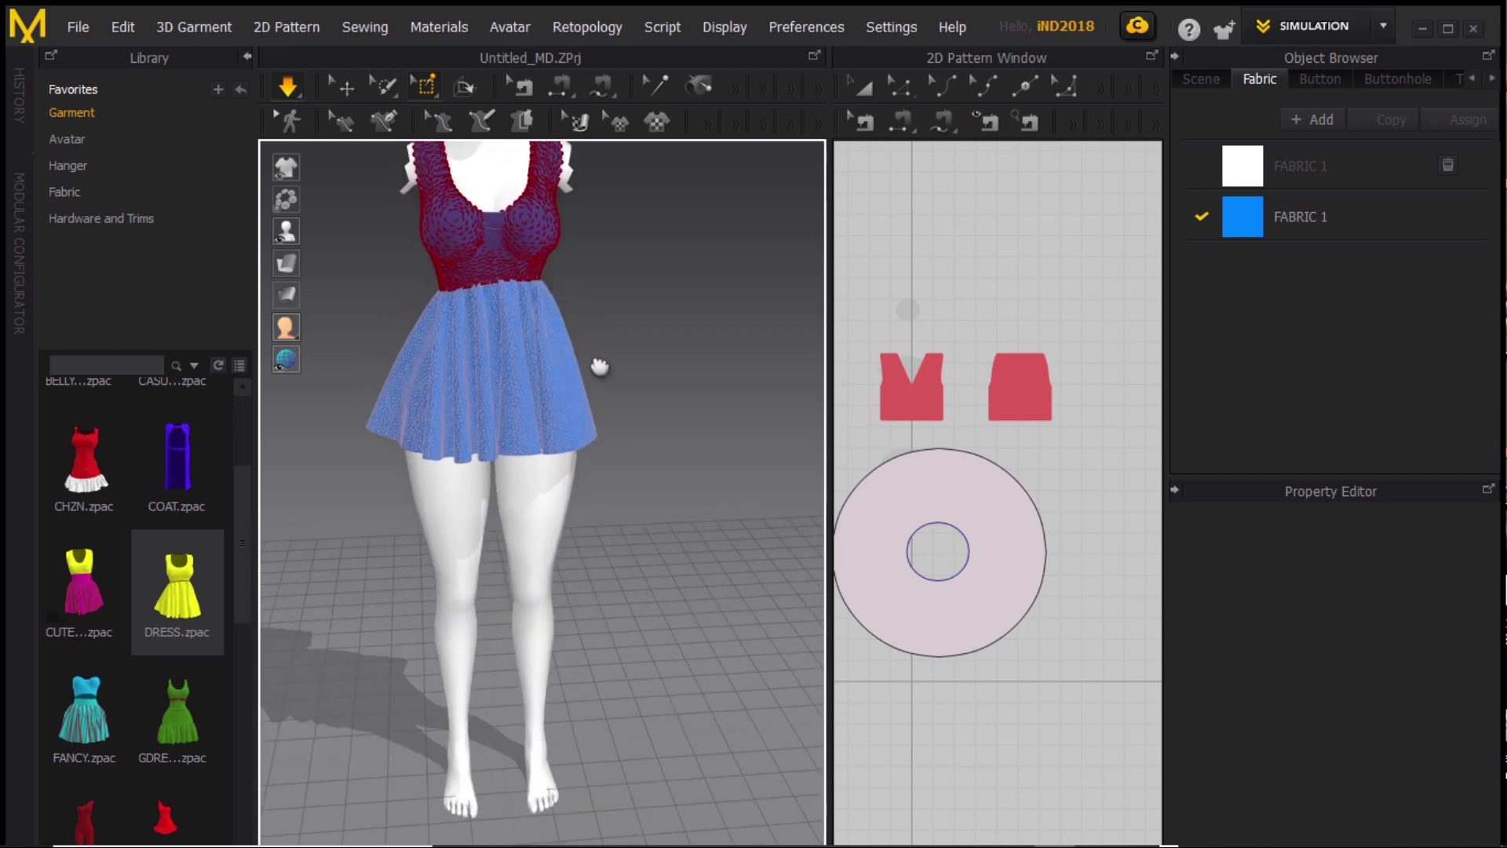
middle_drag(600, 367, 660, 505)
scroll(663, 421, up, 5)
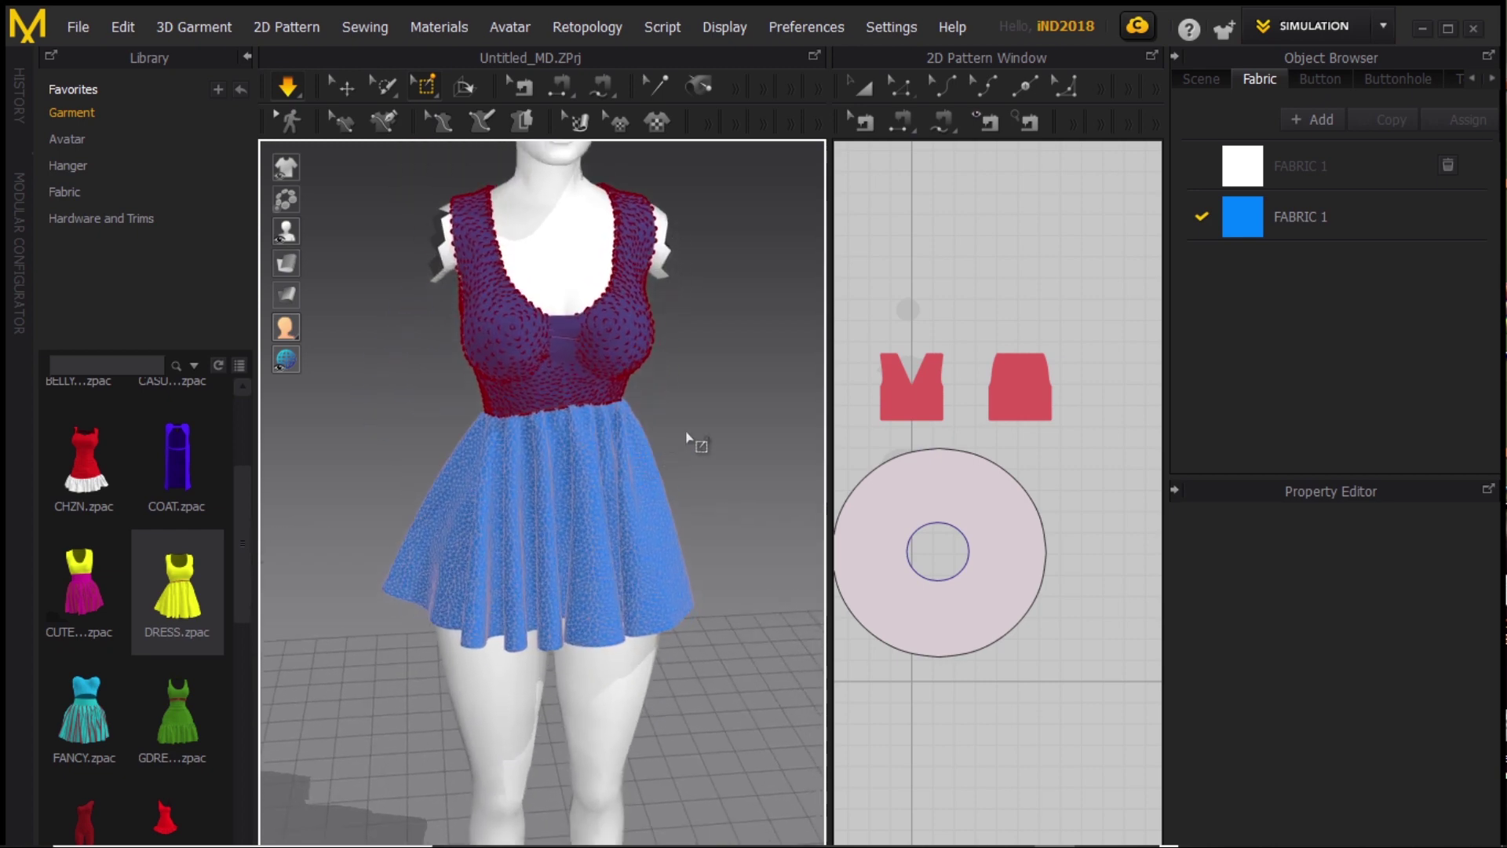
right_drag(687, 438, 675, 407)
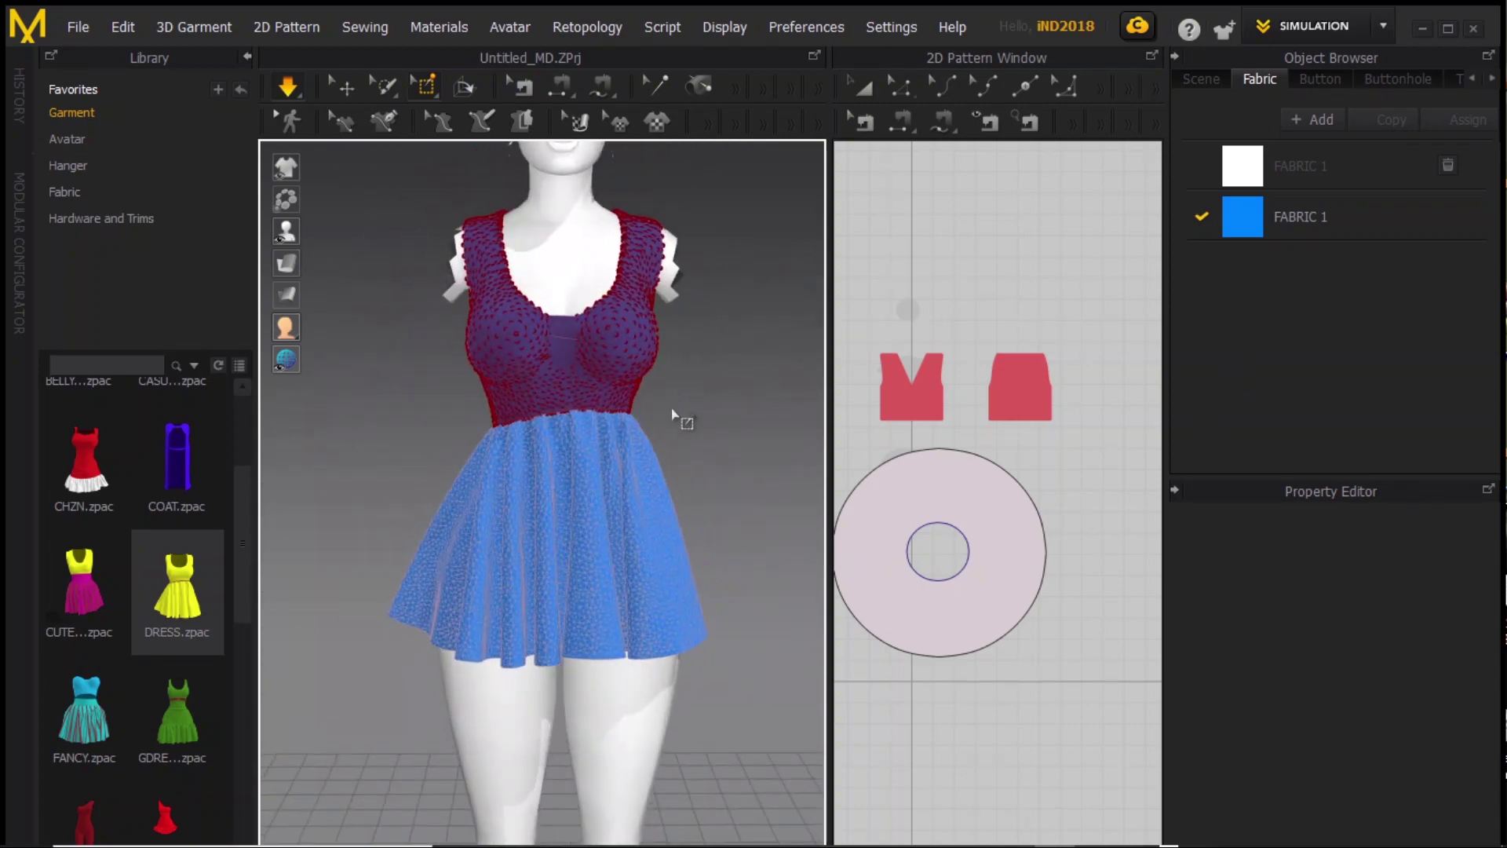
click(1321, 22)
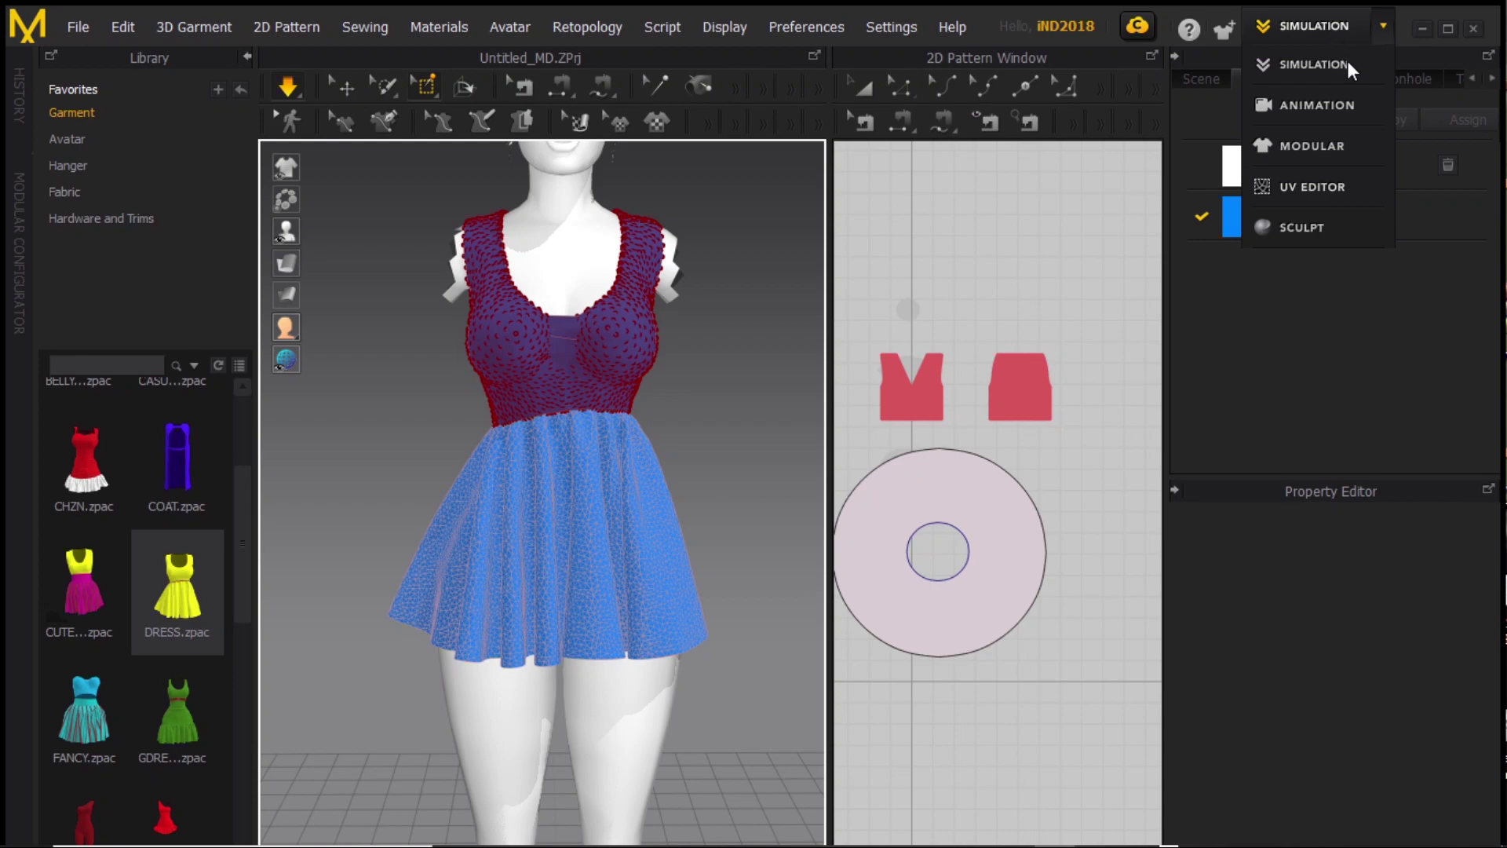
- Switch to Animation mode and keep Simulation Quality at Complete
click(1336, 104)
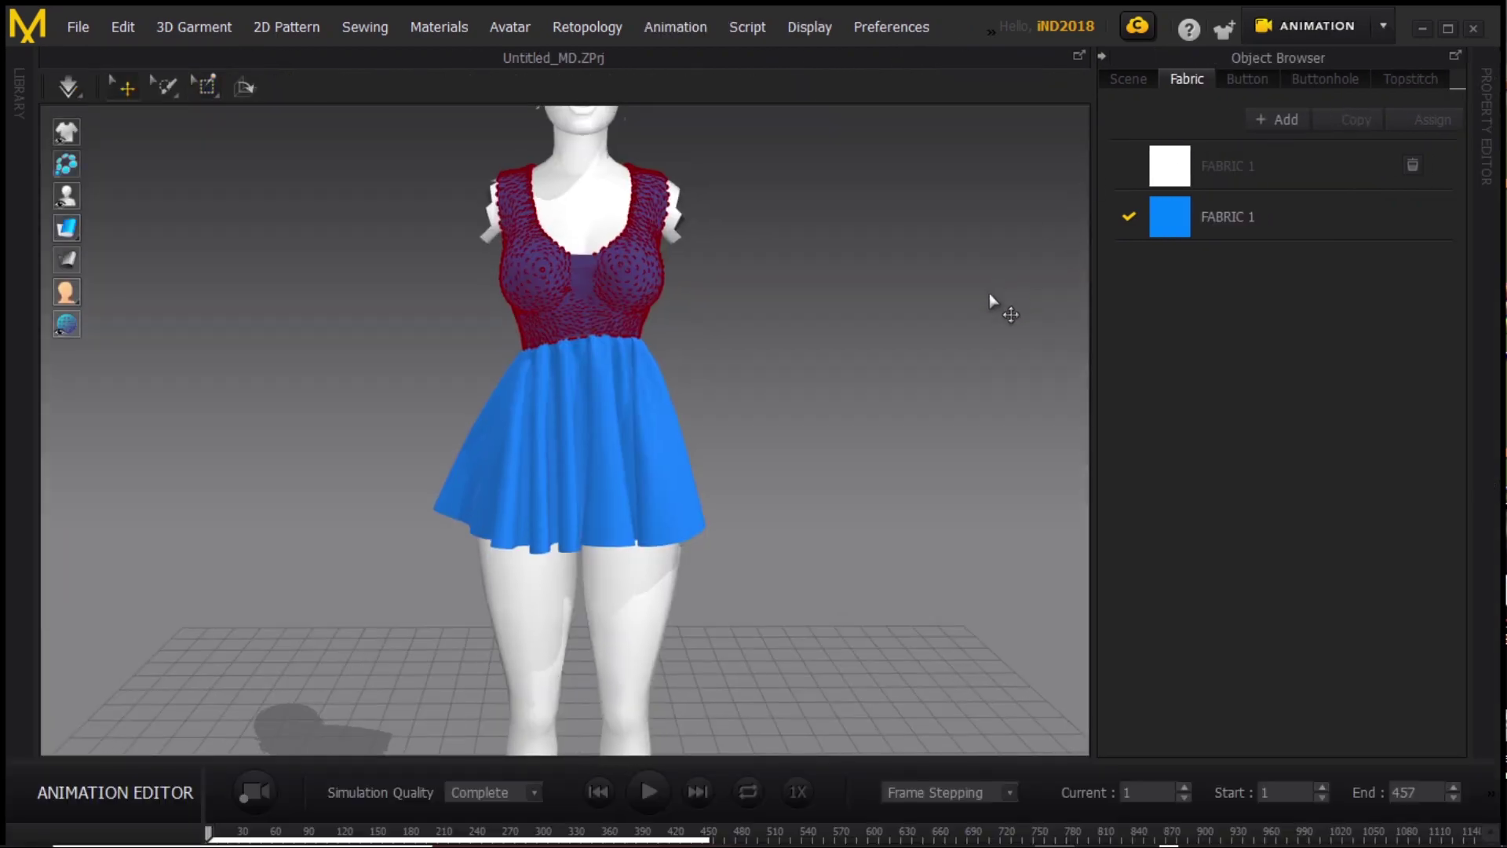
scroll(927, 339, down, 5)
middle_drag(854, 411, 852, 398)
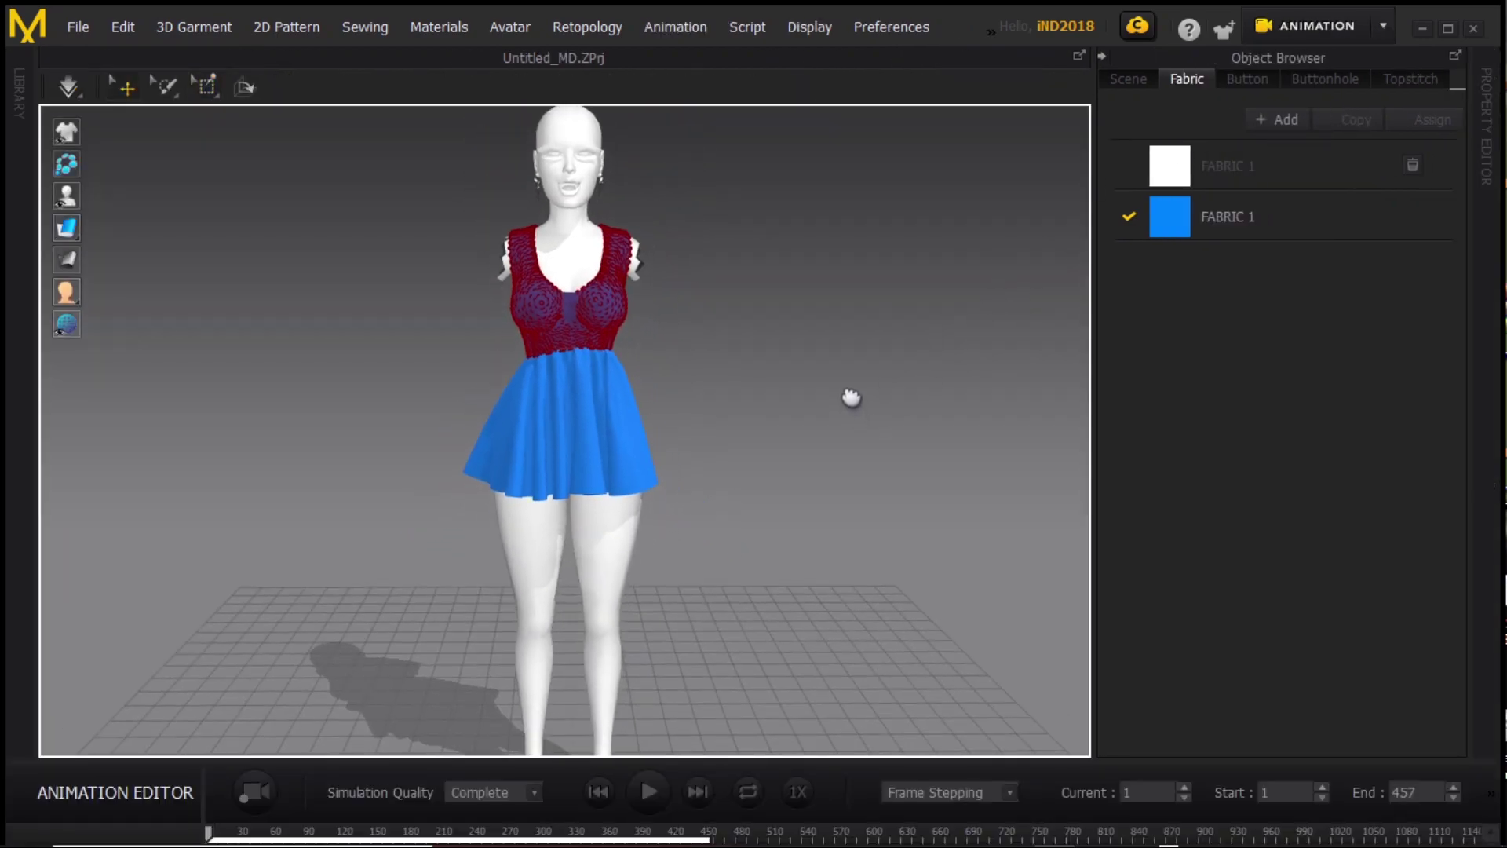
mouse_move(852, 398)
right_down()
mouse_move(797, 494)
mouse_move(296, 398)
mouse_move(801, 497)
mouse_move(858, 380)
right_up()
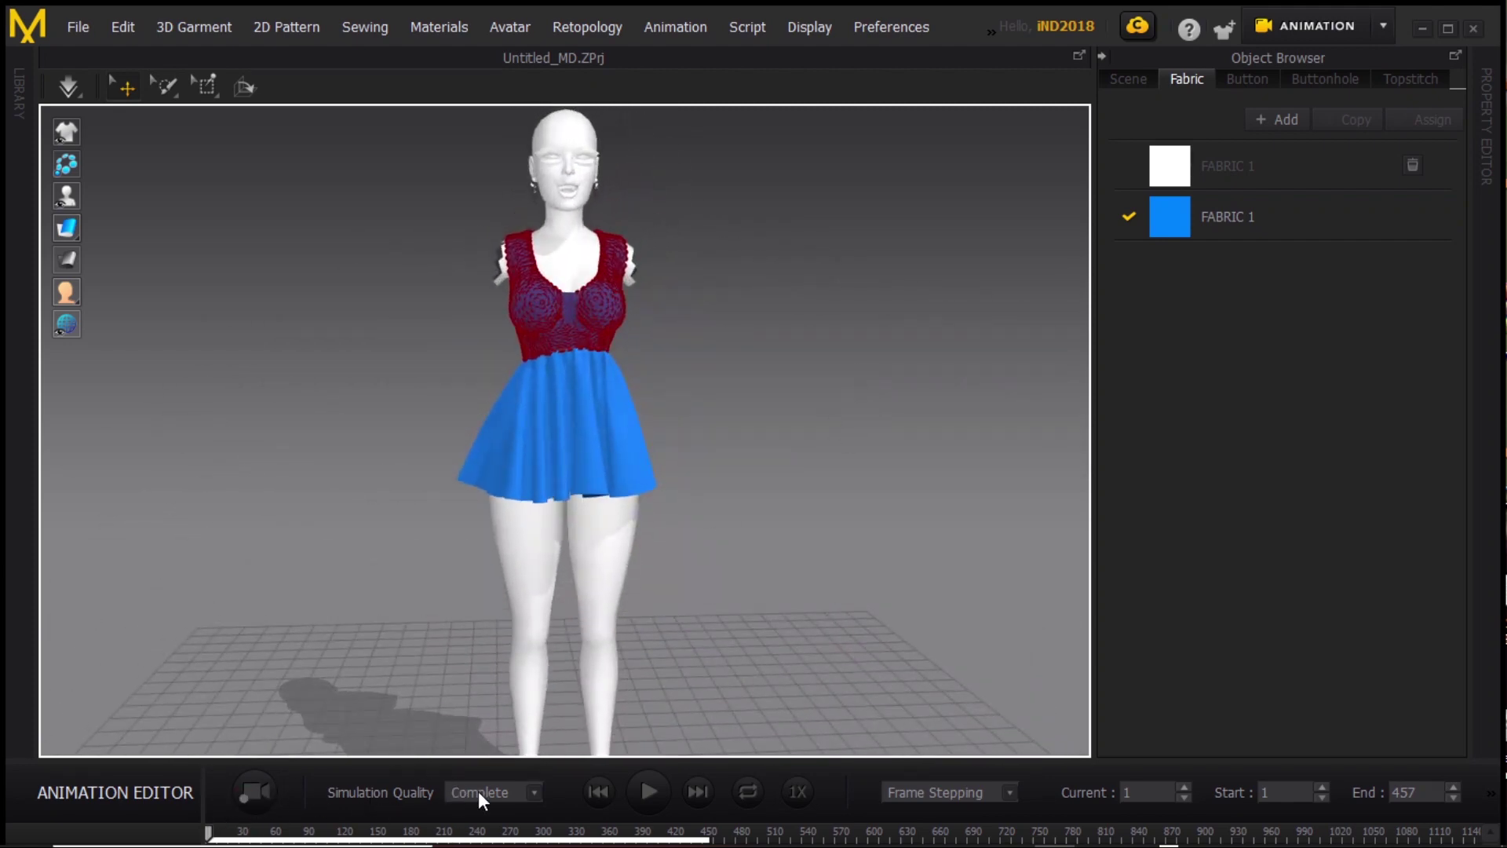
click(528, 793)
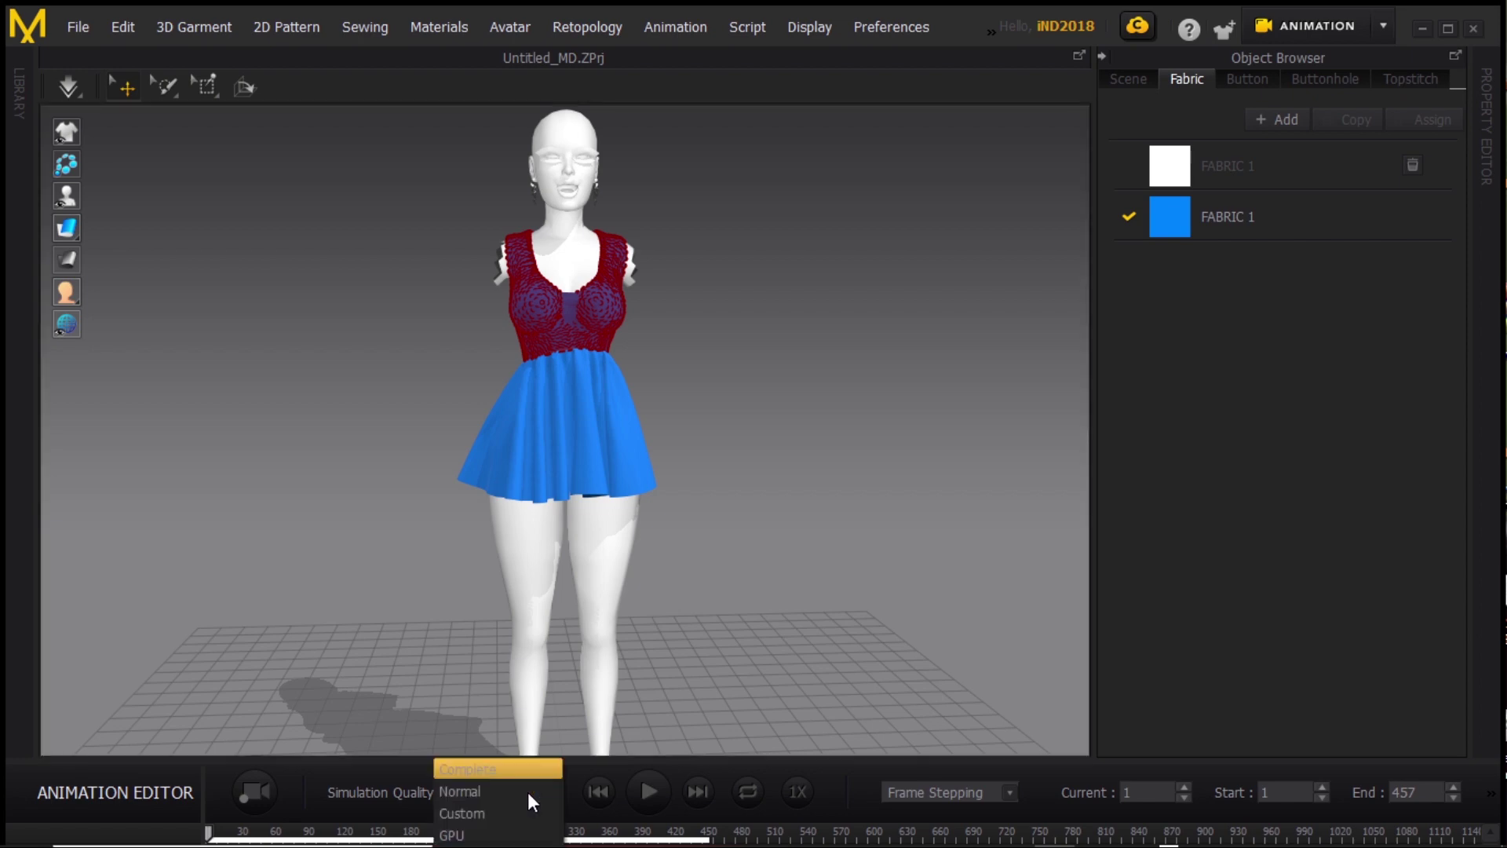
click(483, 768)
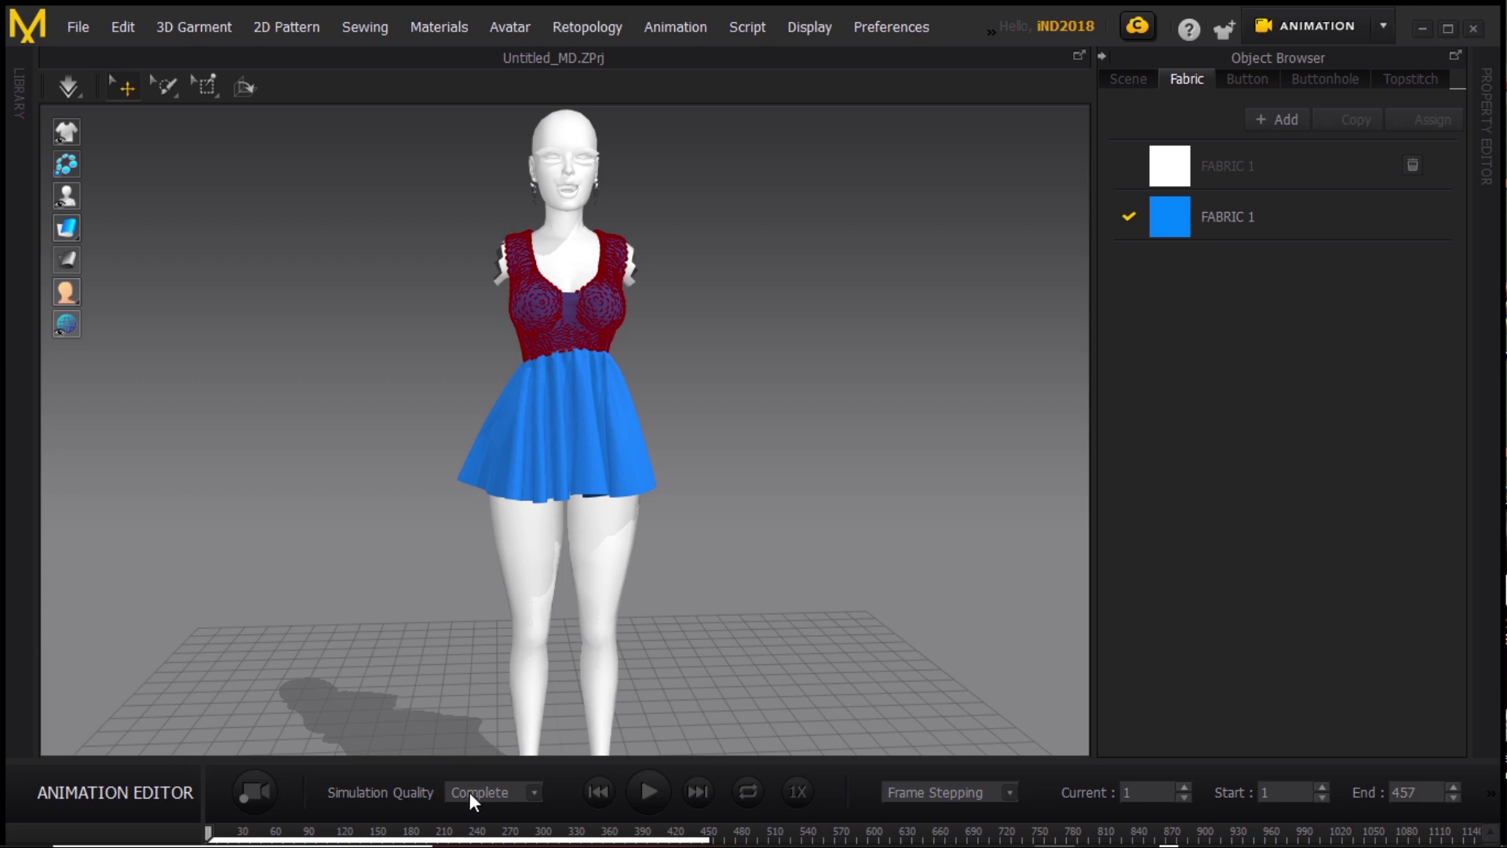
- Stop recording, test-play the walk, then rewind to frame 1
click(262, 794)
click(644, 790)
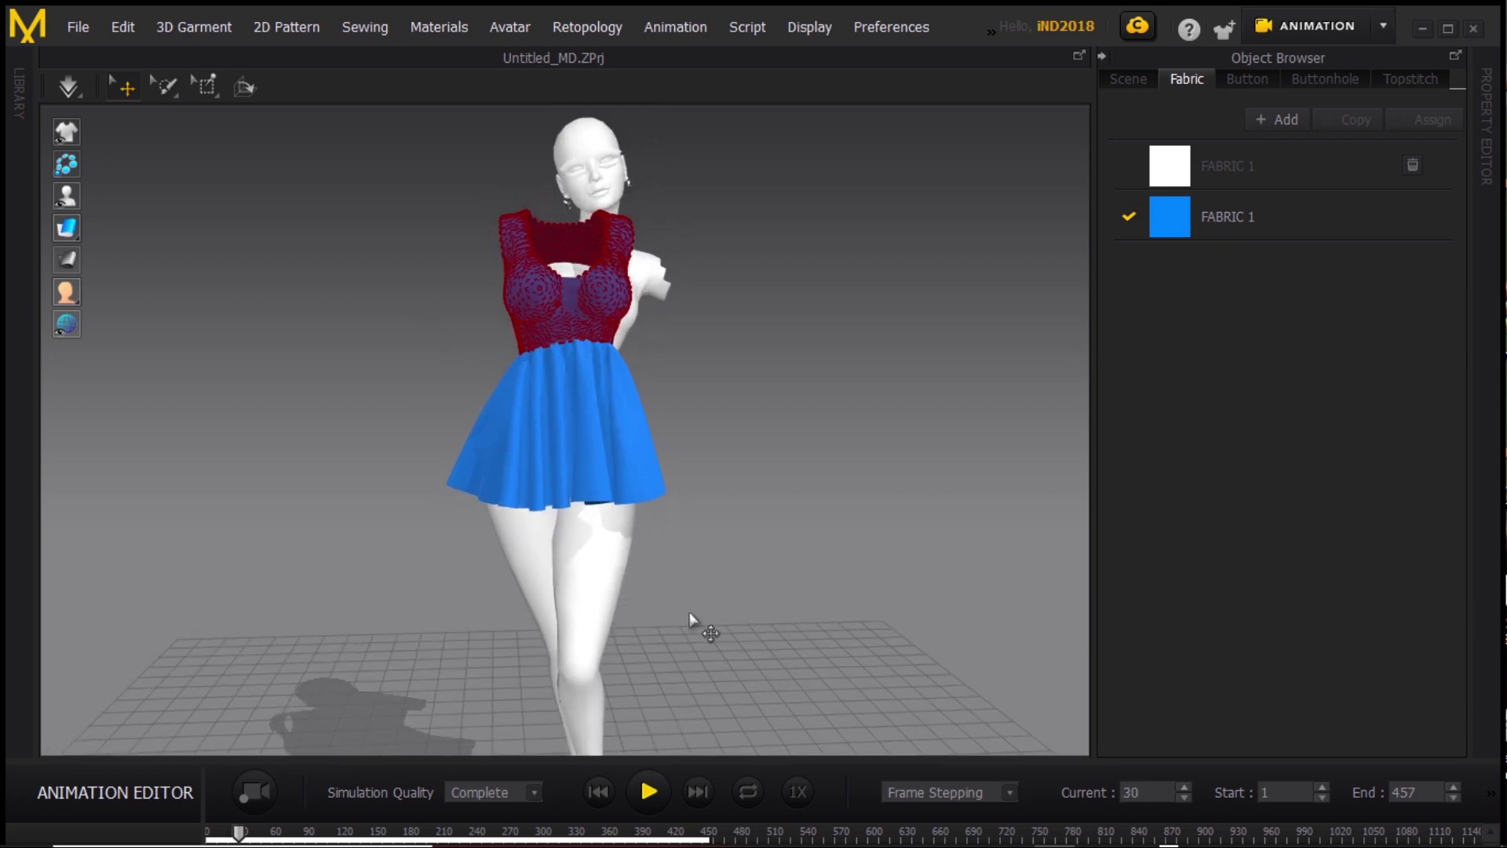
click(650, 793)
click(603, 793)
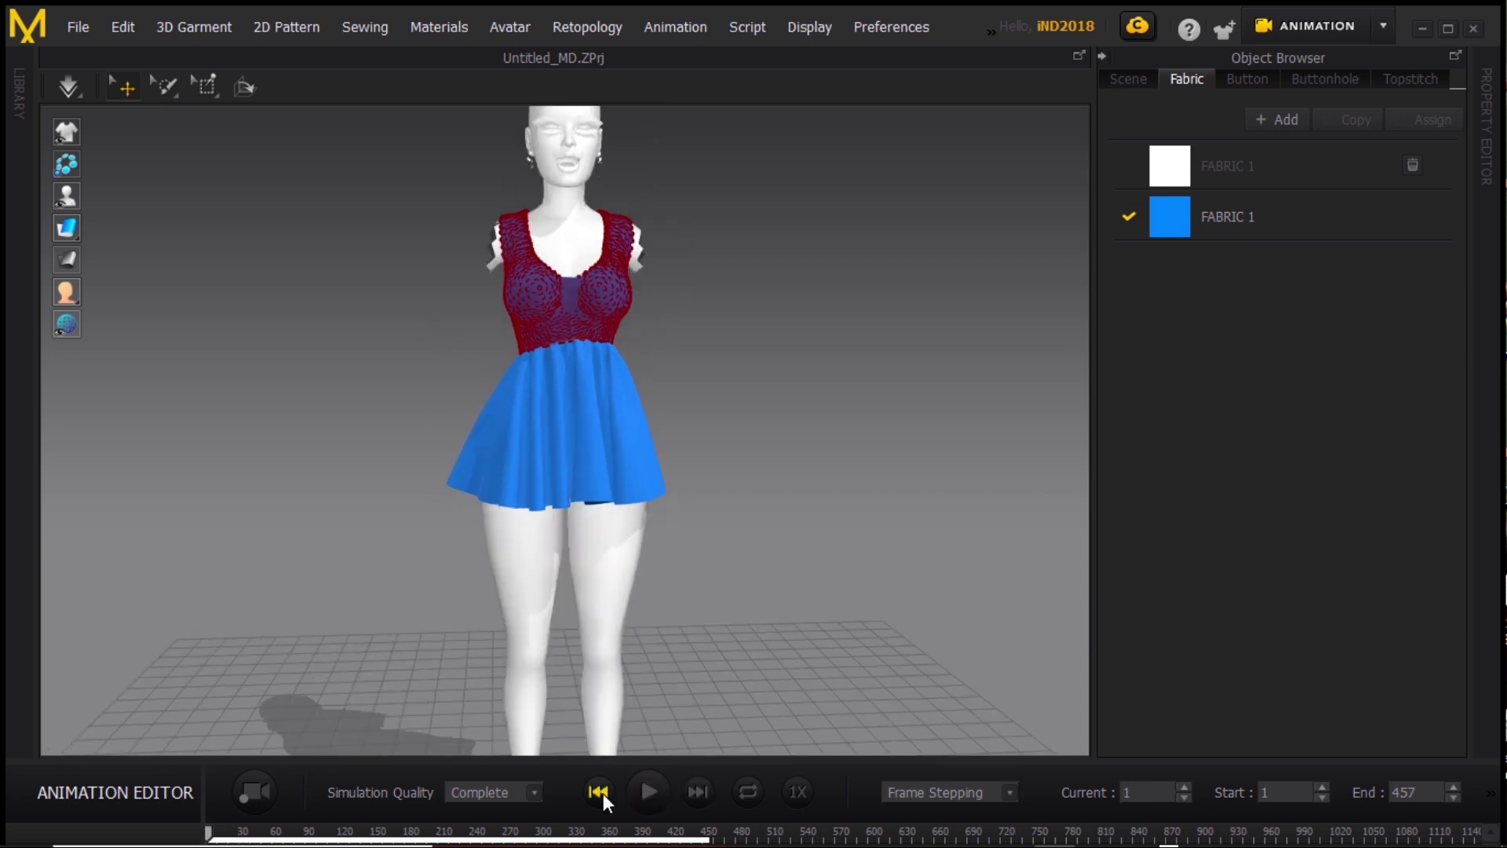
- Record the dress simulation along the walk from frame 1
click(248, 775)
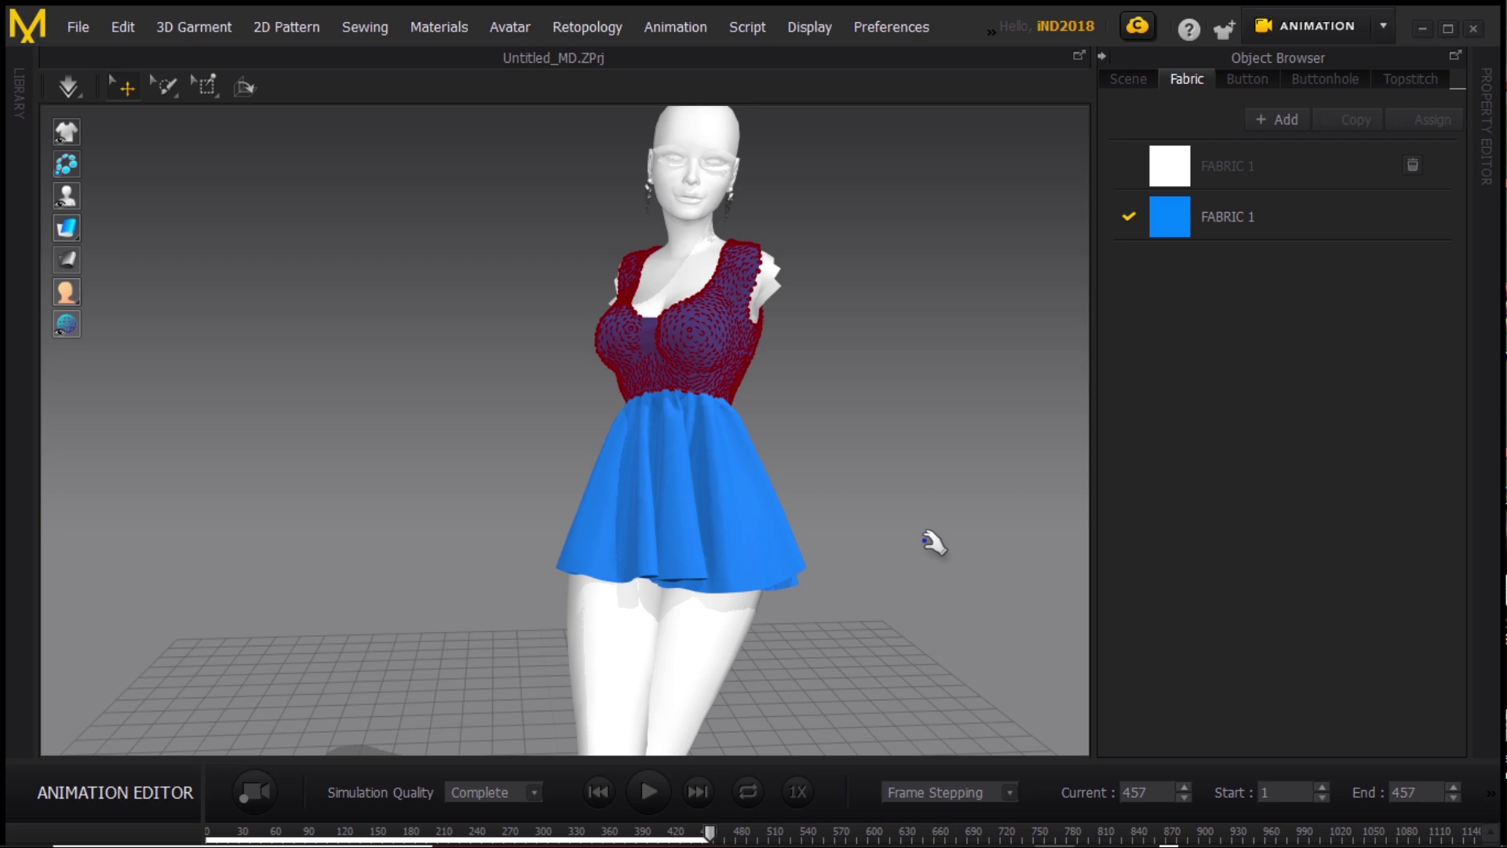
right_drag(679, 248, 687, 361)
scroll(687, 361, down, 3)
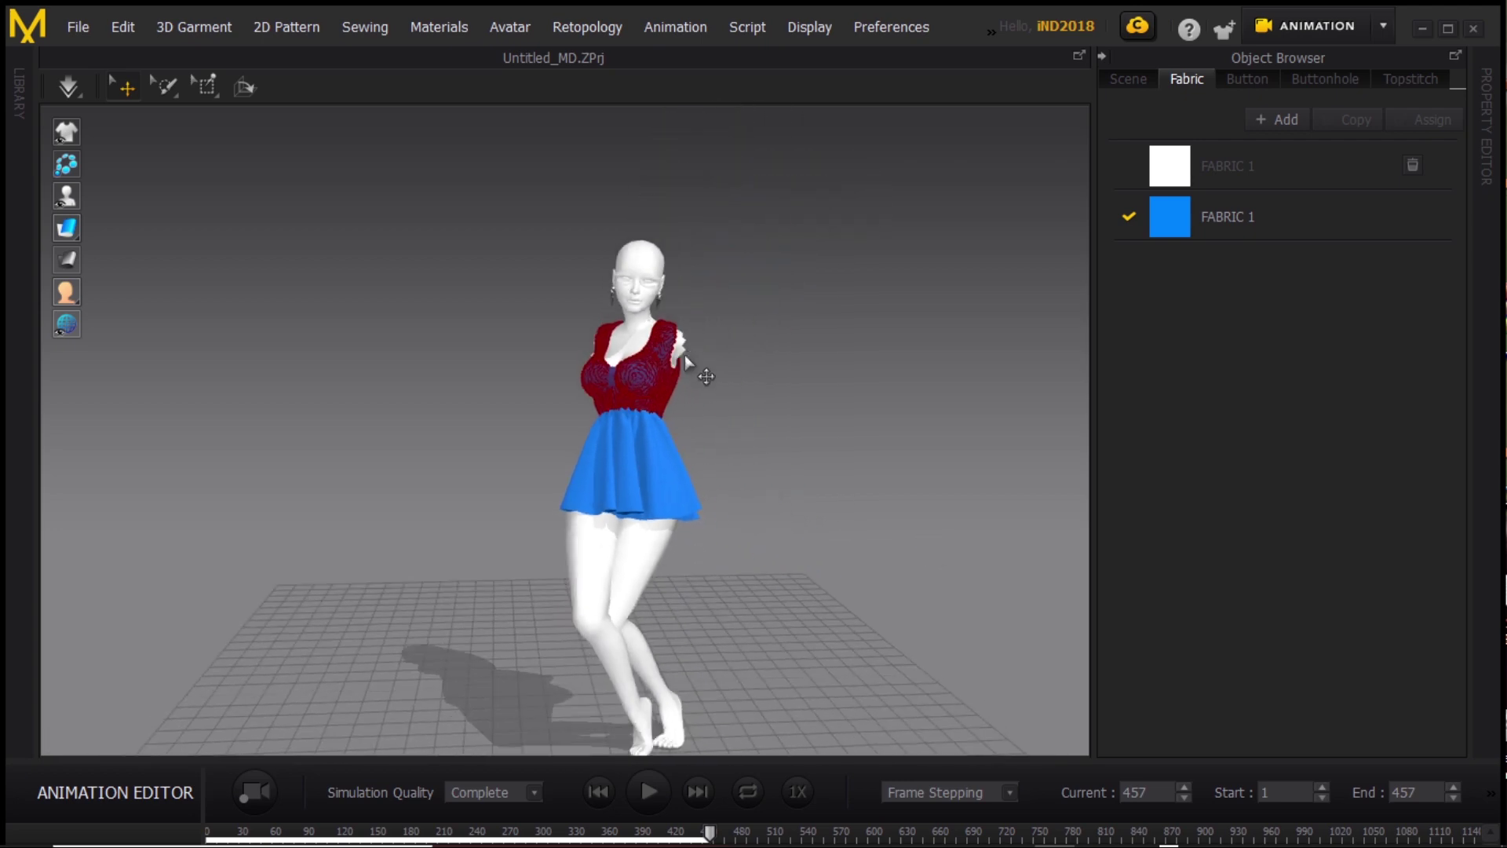
- Replay the recorded dress animation from the start, then stop and rewind to frame 1
click(598, 792)
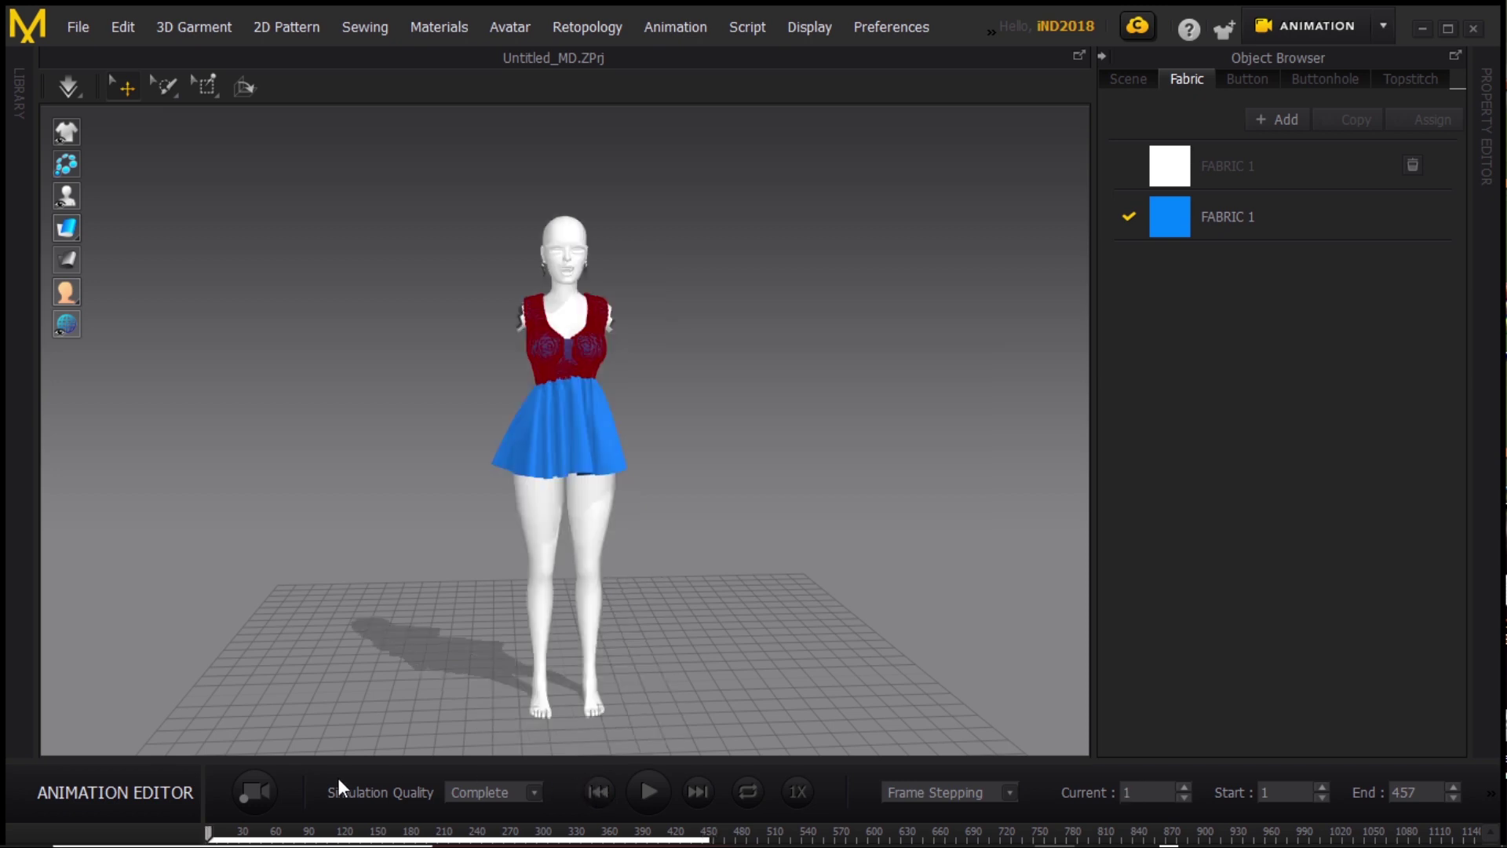
click(649, 791)
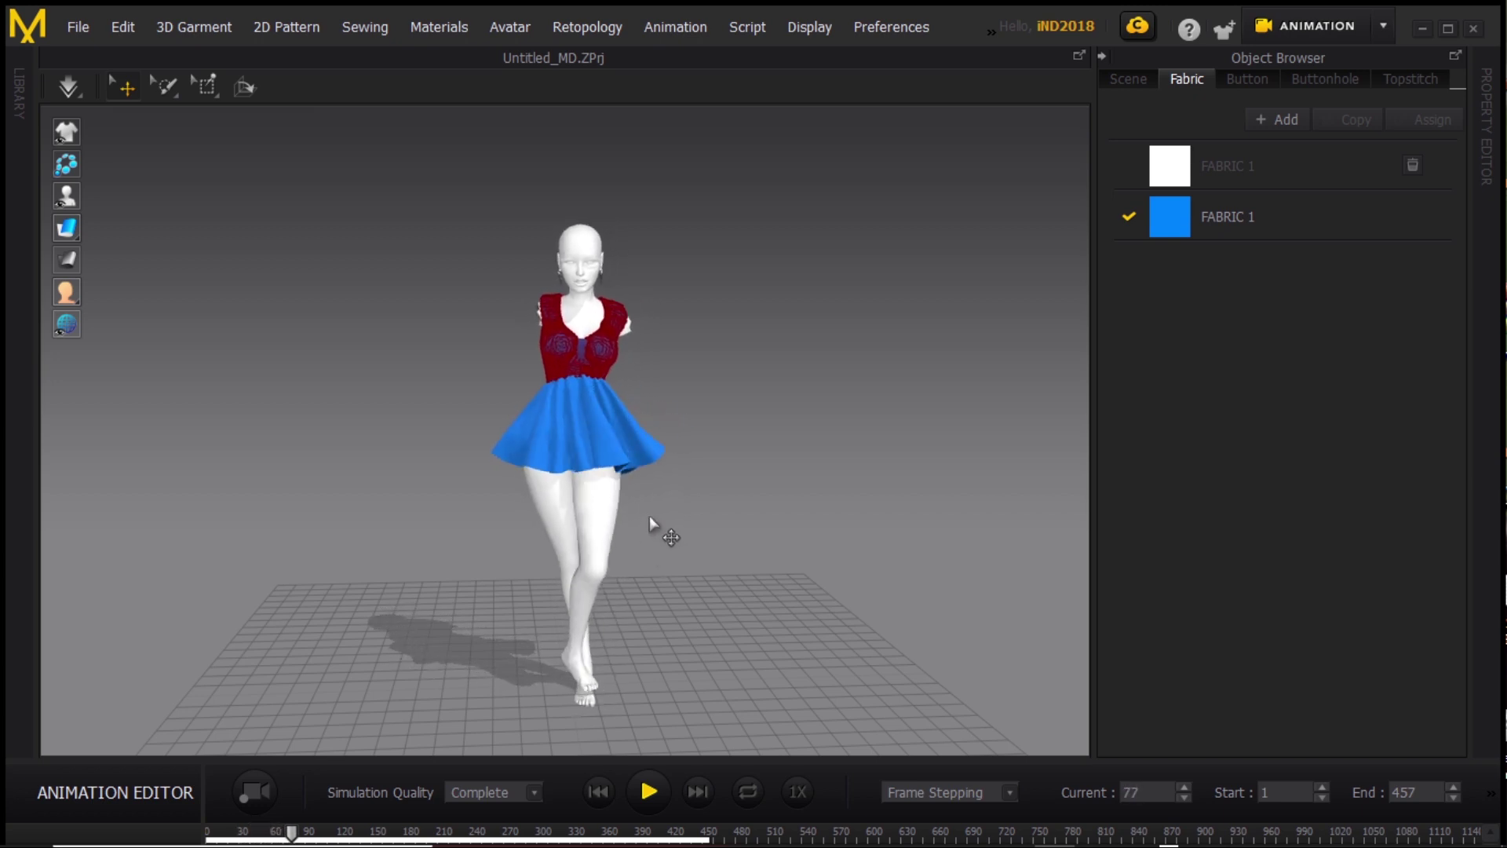
mouse_move(648, 518)
right_down()
mouse_move(639, 578)
mouse_move(471, 580)
mouse_move(340, 528)
mouse_move(188, 525)
mouse_move(78, 461)
mouse_move(272, 384)
mouse_move(636, 377)
mouse_move(850, 494)
mouse_move(673, 589)
mouse_move(652, 528)
right_up()
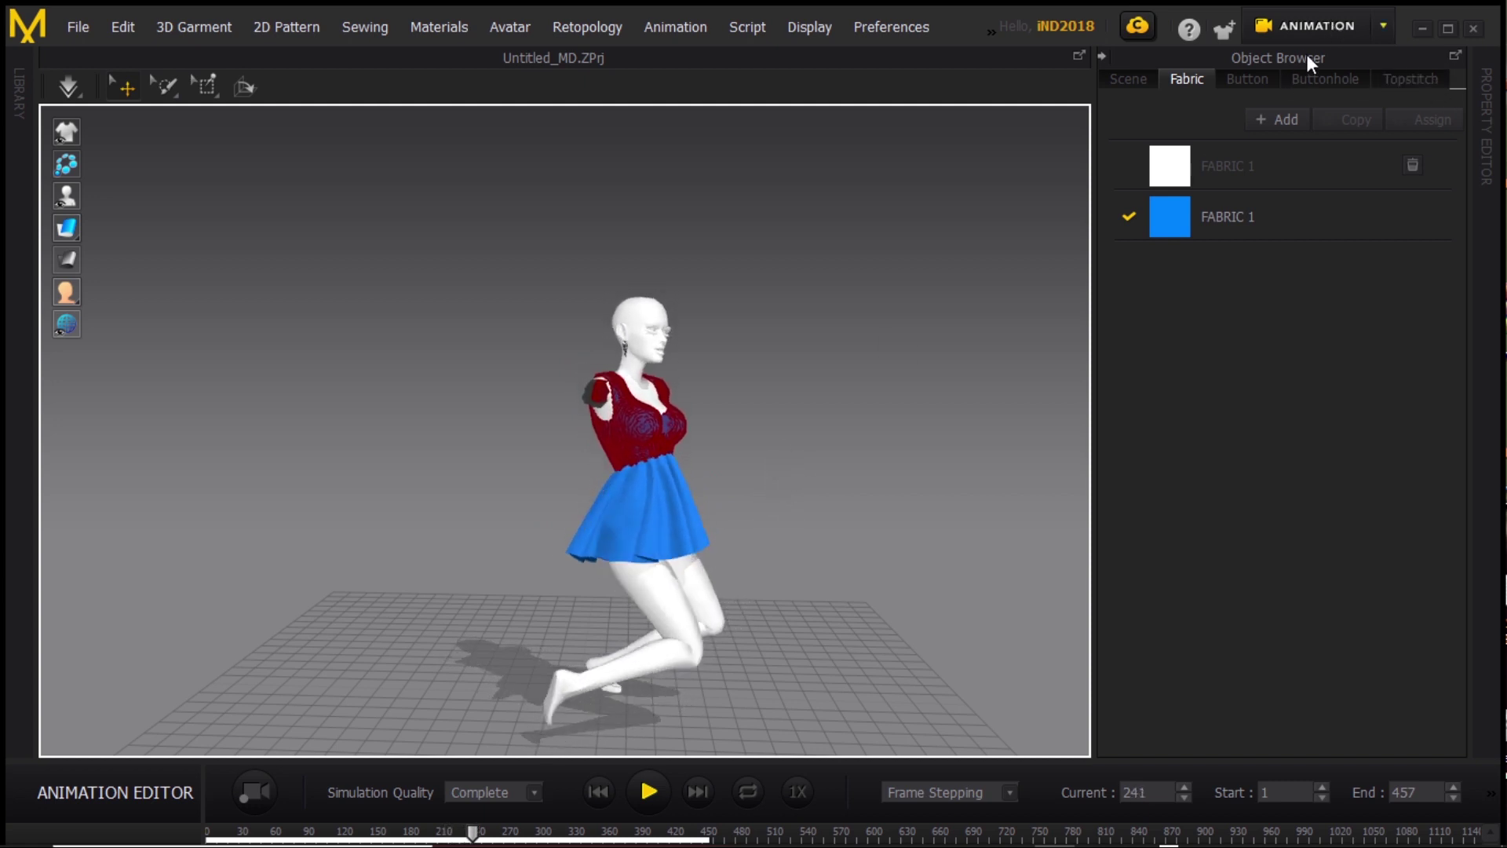
click(650, 786)
click(597, 791)
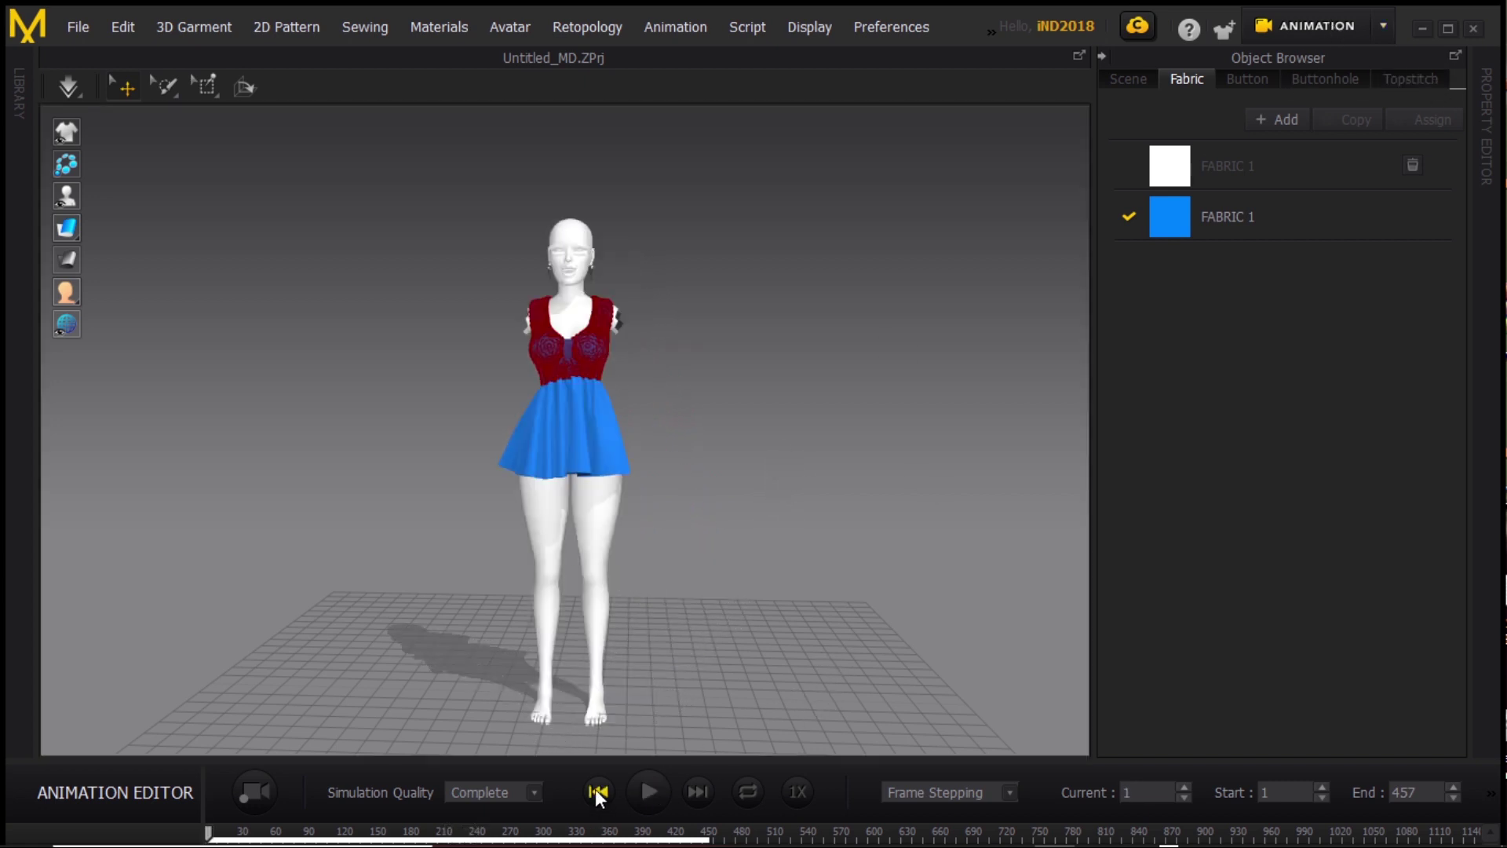
- Return to Simulation mode, widen the 2D Pattern Window, and select all pattern pieces
click(1335, 21)
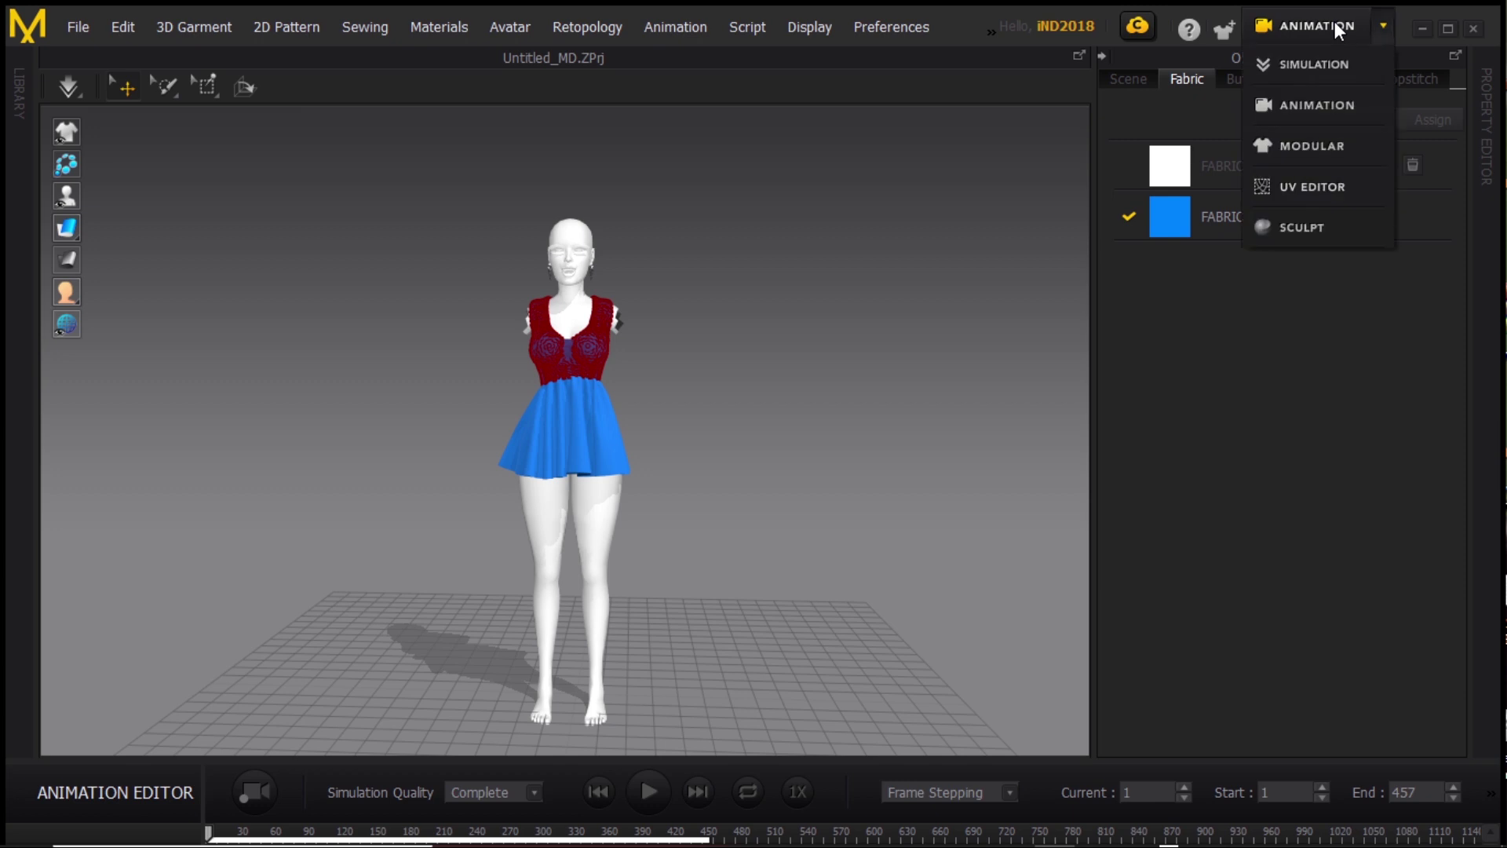
click(1315, 73)
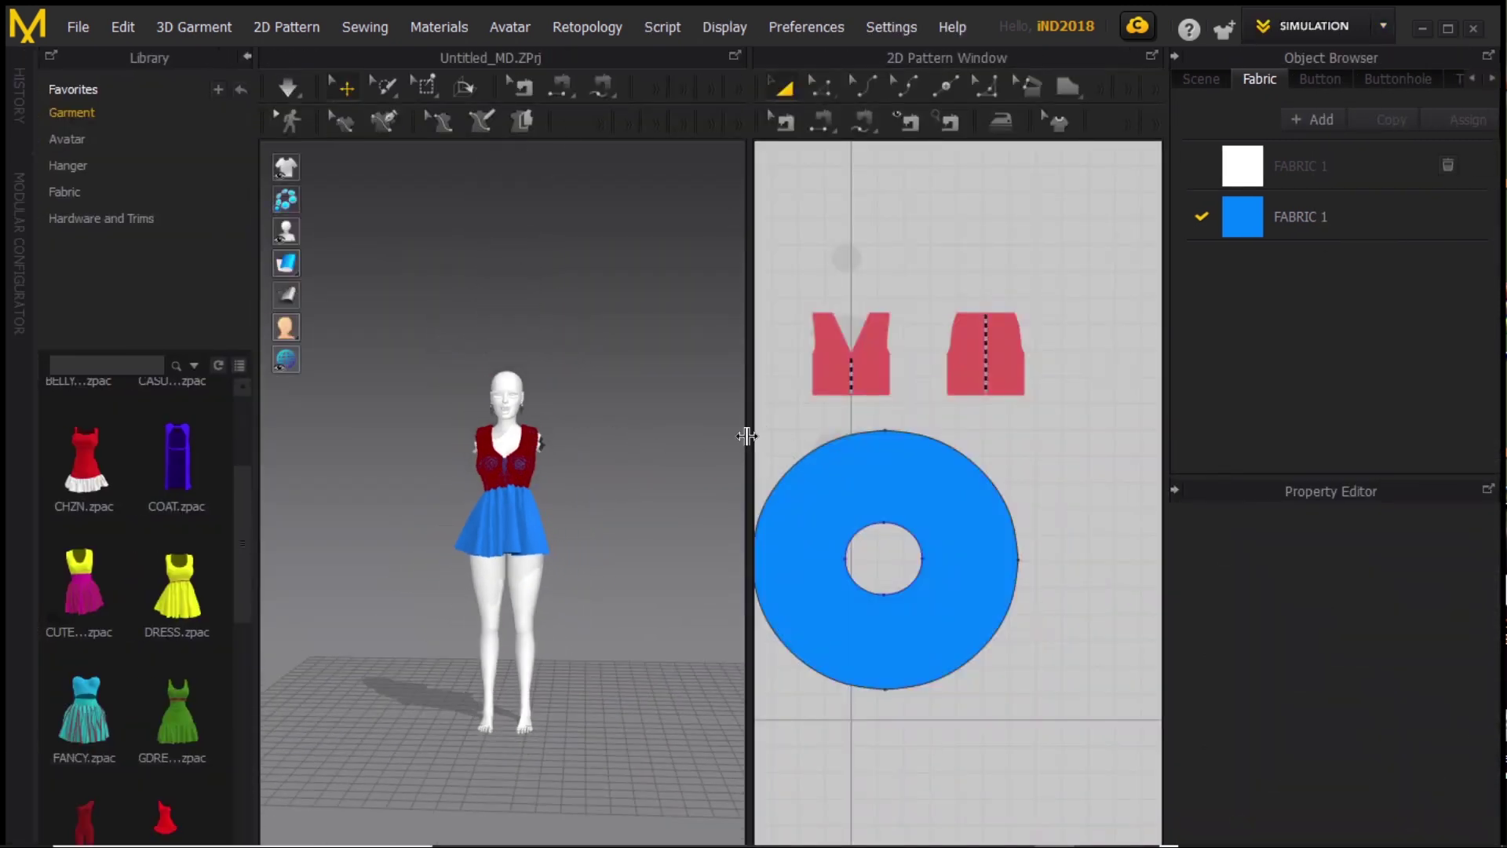
drag(750, 436, 667, 441)
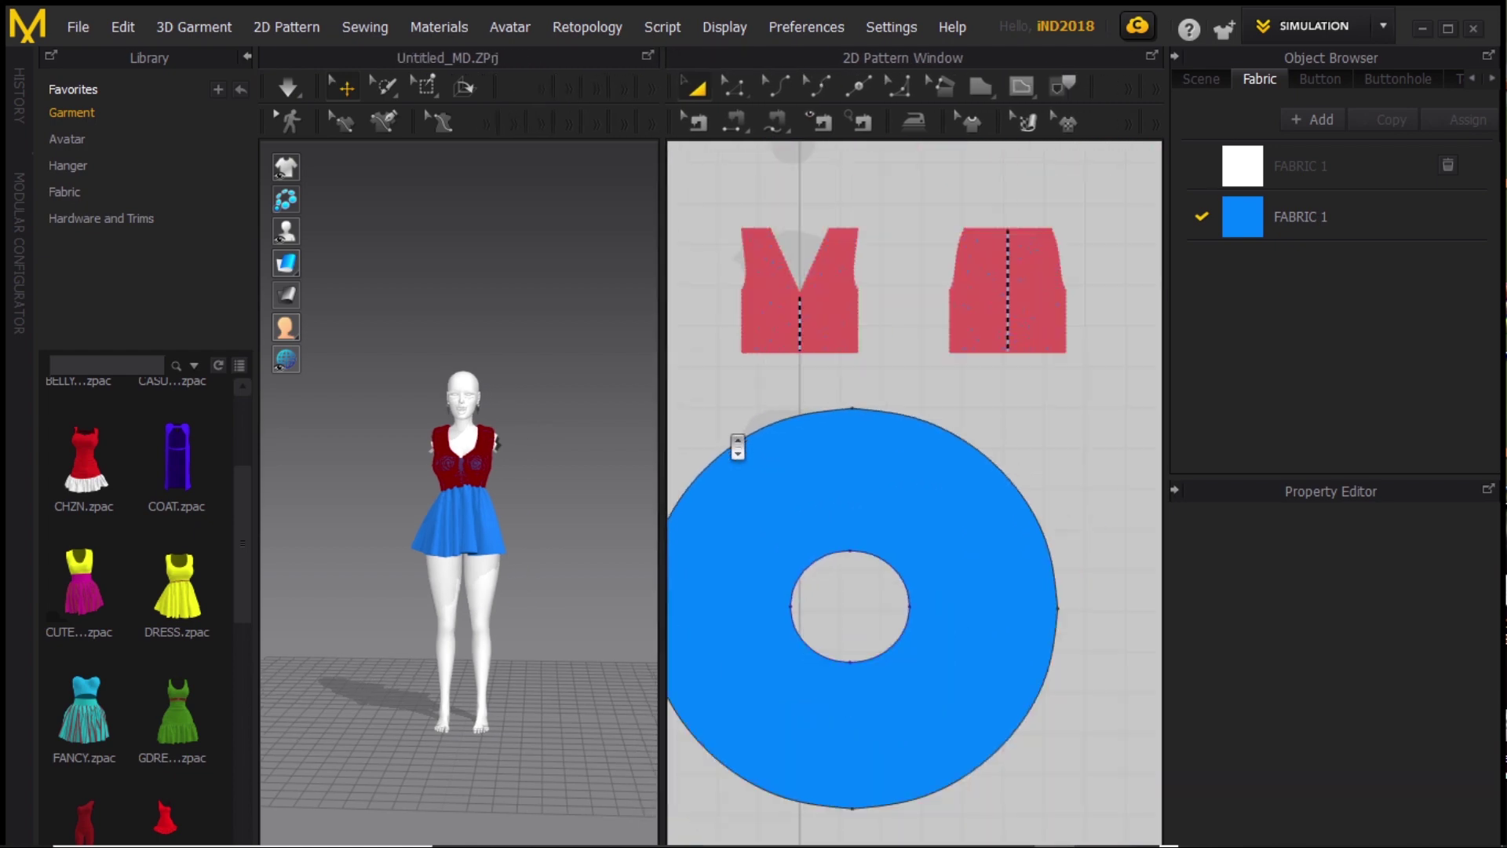
scroll(734, 437, down, 5)
drag(679, 584, 895, 354)
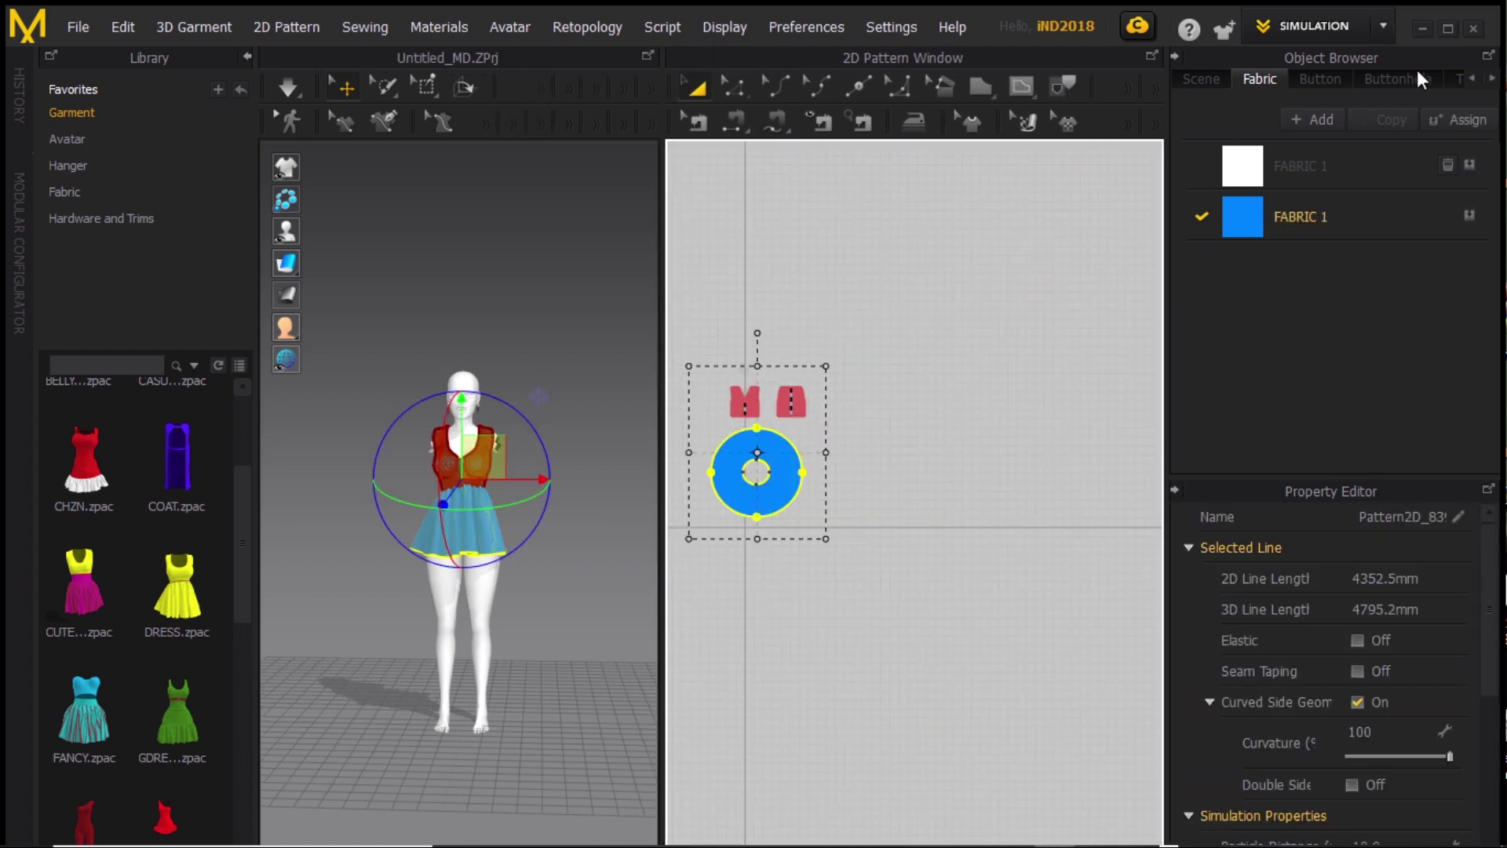
- Export the garment as Alembic (OGAWA) named TUTORIAL MARVEL DRESS
click(83, 27)
mouse_move(122, 259)
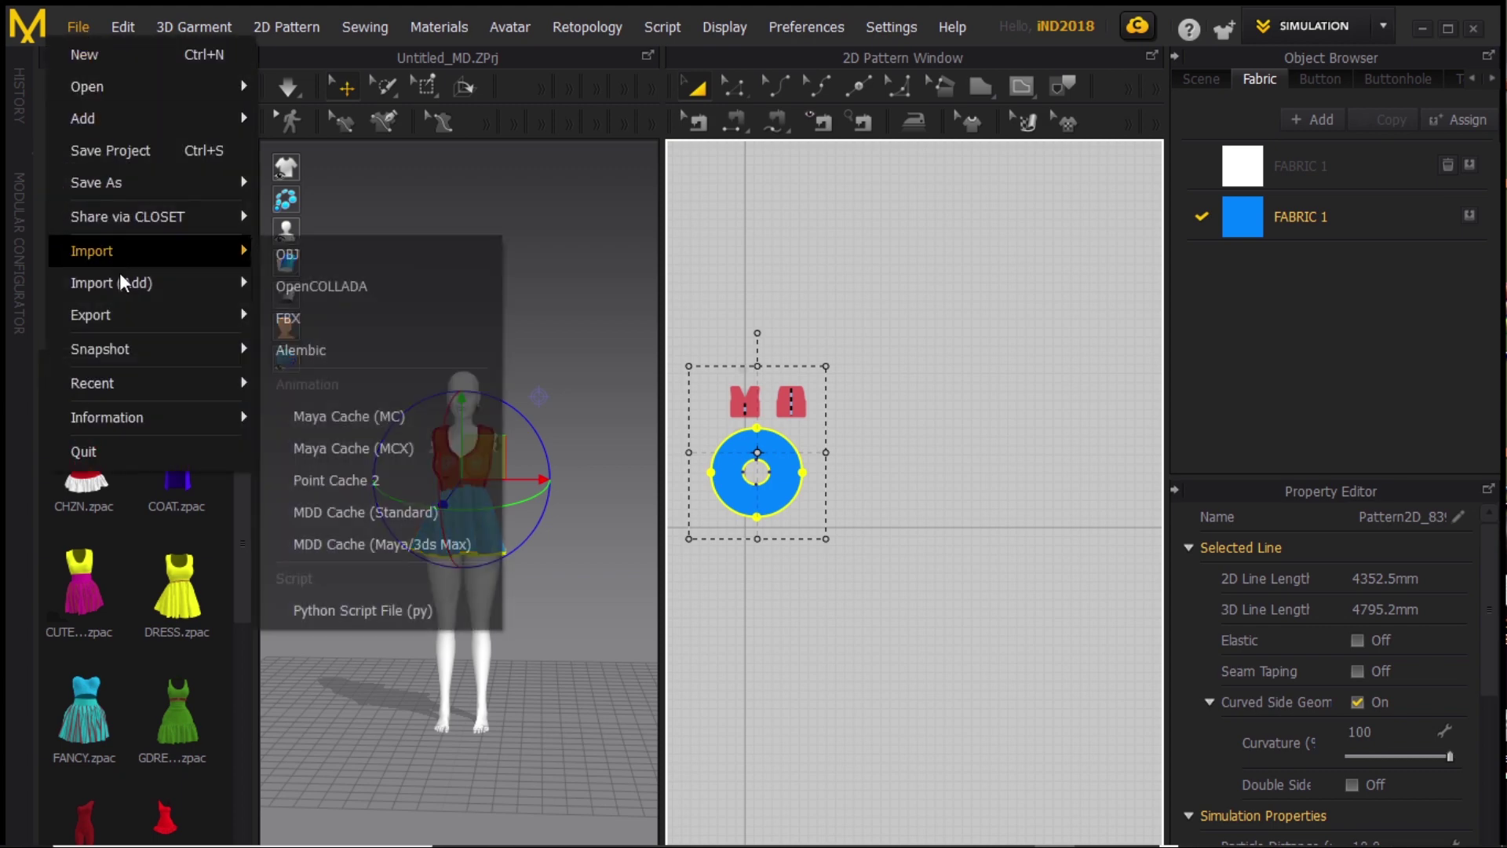
mouse_move(122, 323)
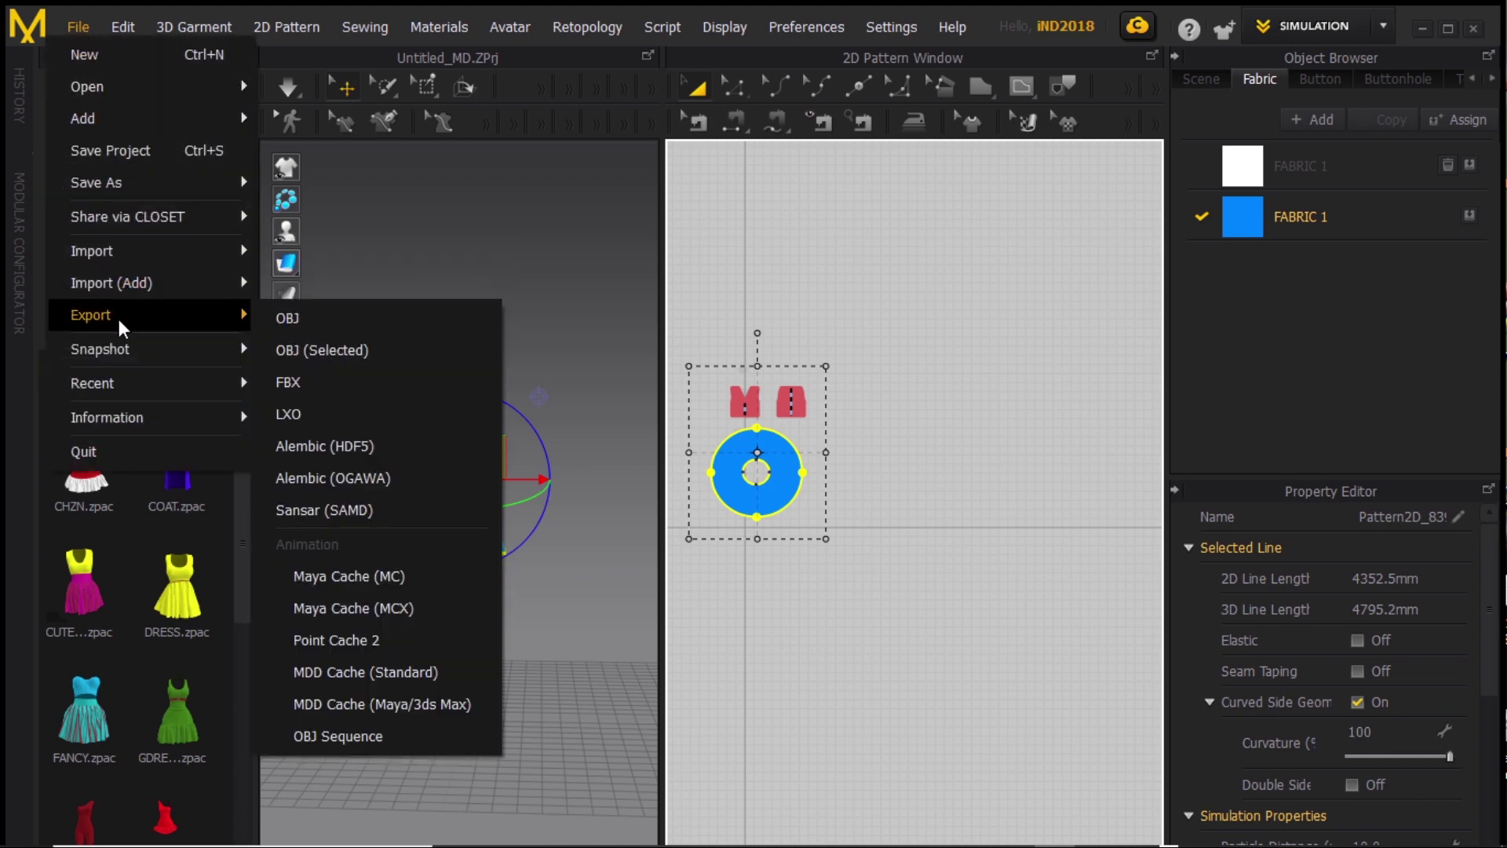
click(314, 478)
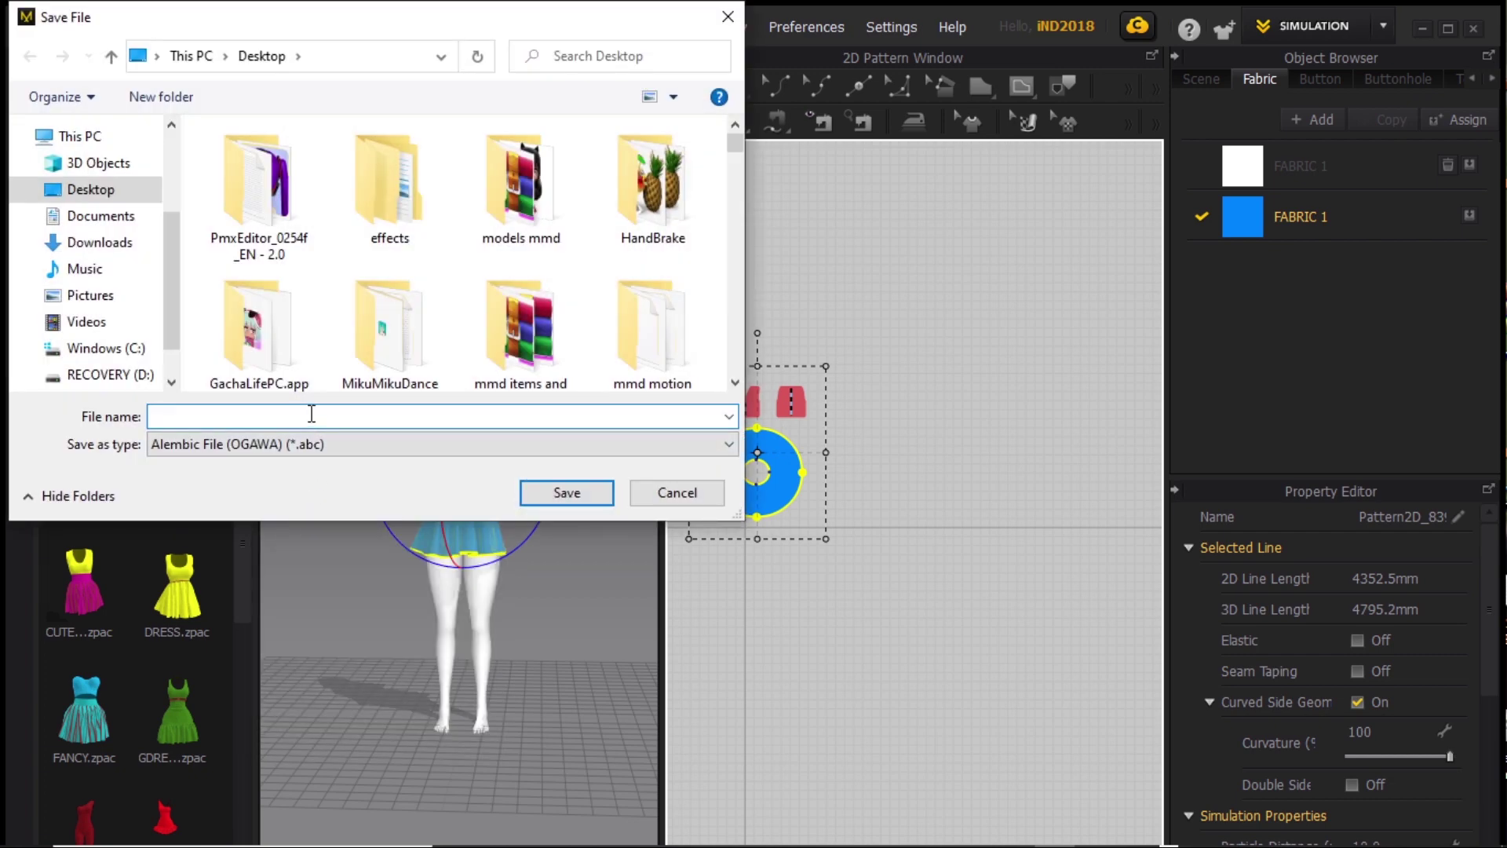
text(TUTOR)
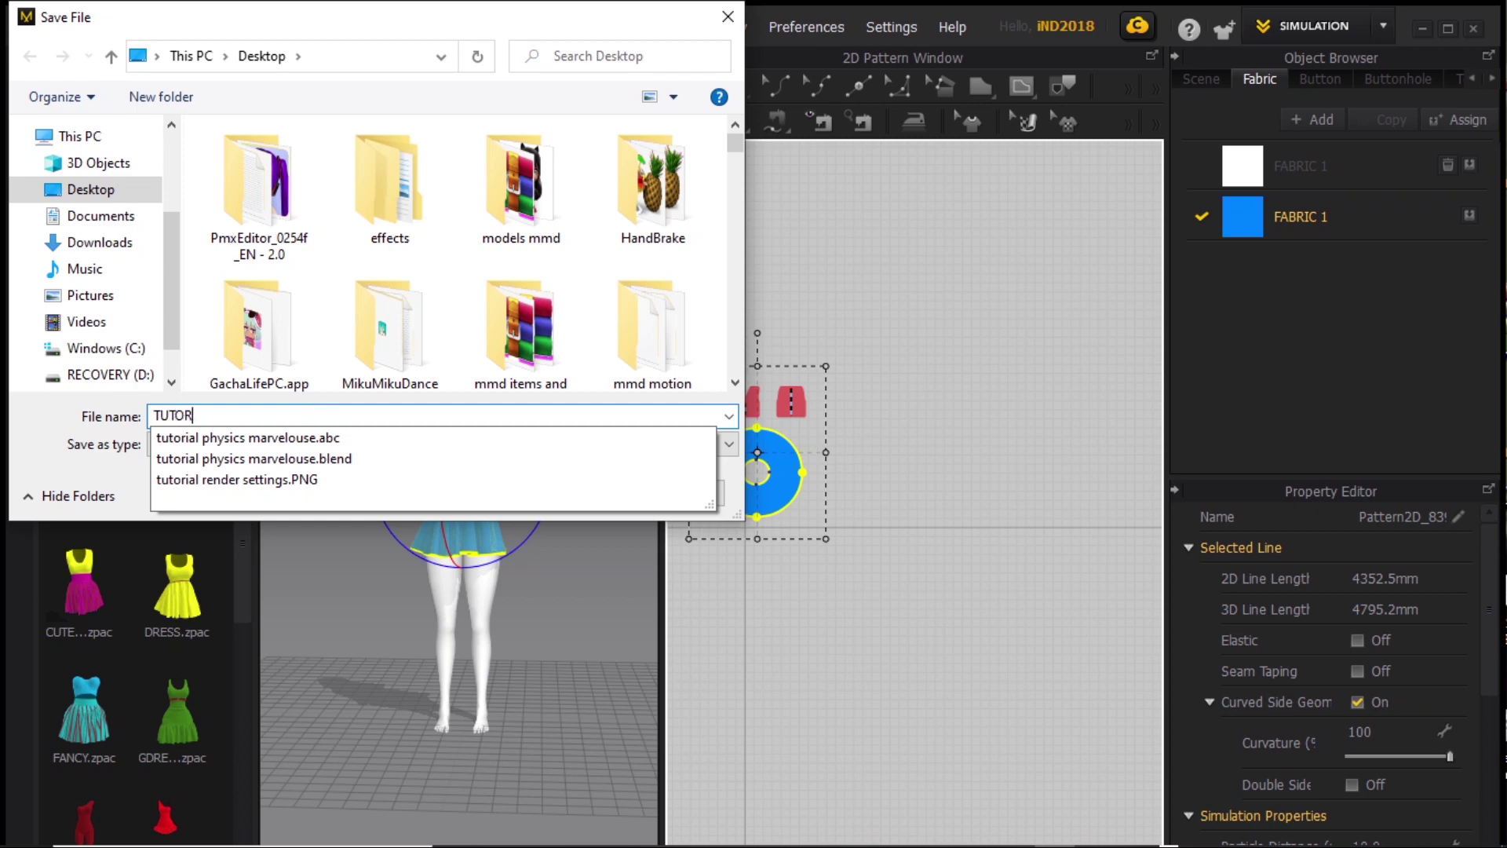
text(IAL MARVE)
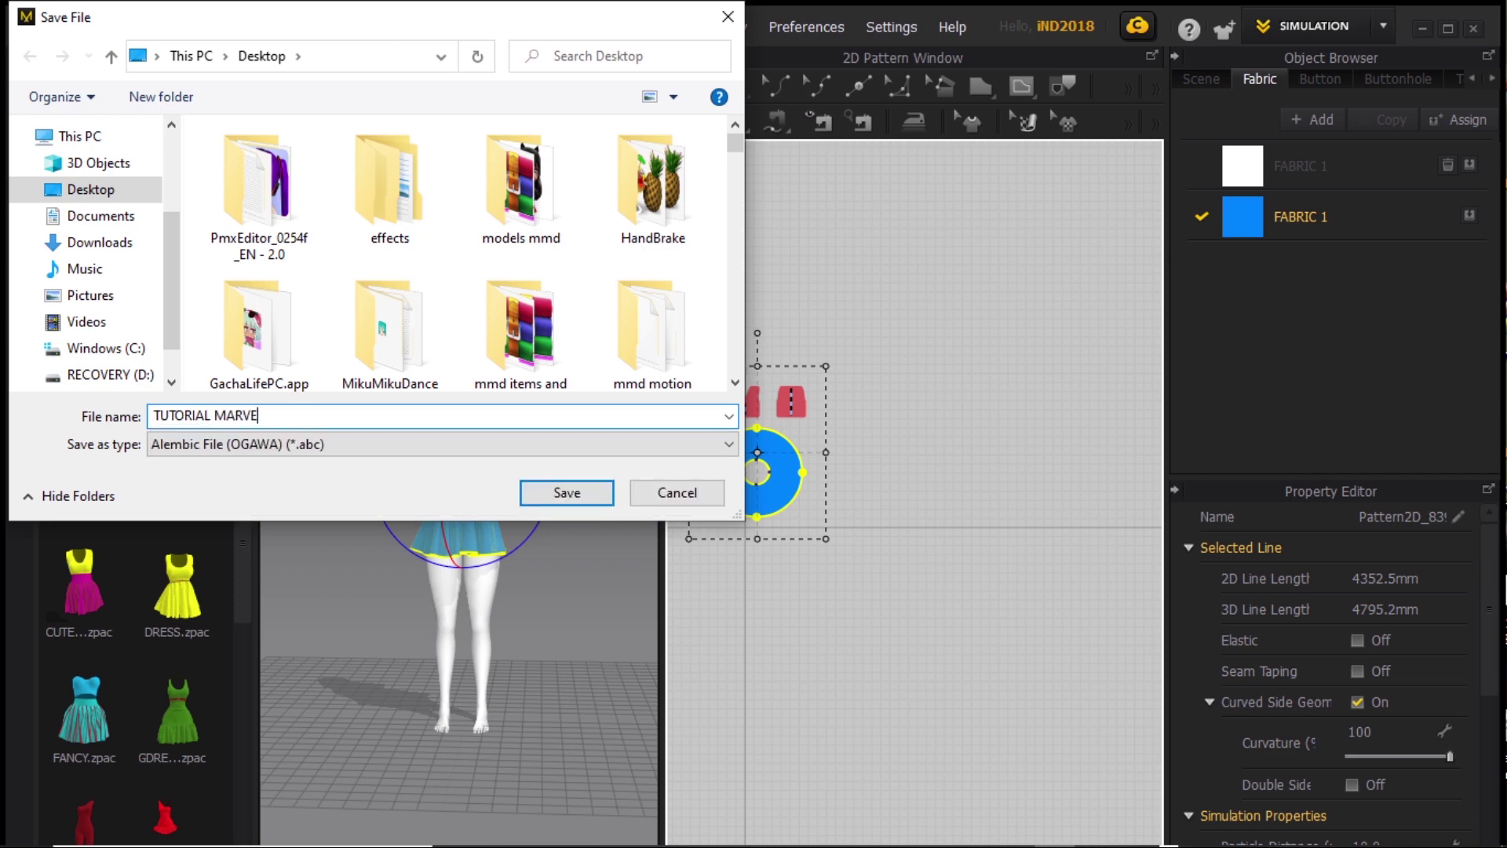
text(L DRESS)
click(562, 493)
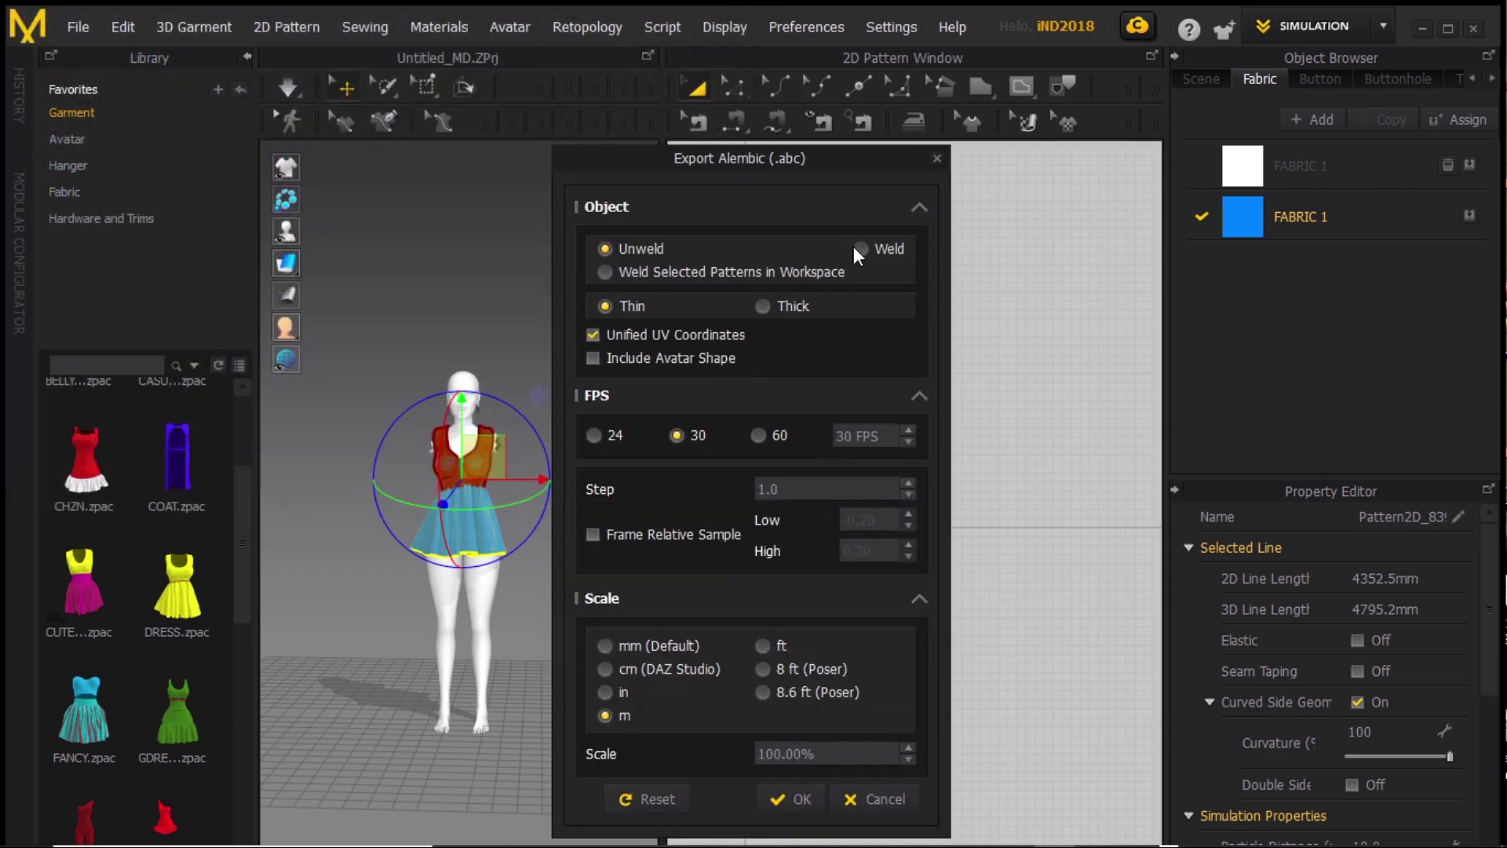
- Export the Alembic cloth as Thick at 30 FPS and metre scale
click(764, 306)
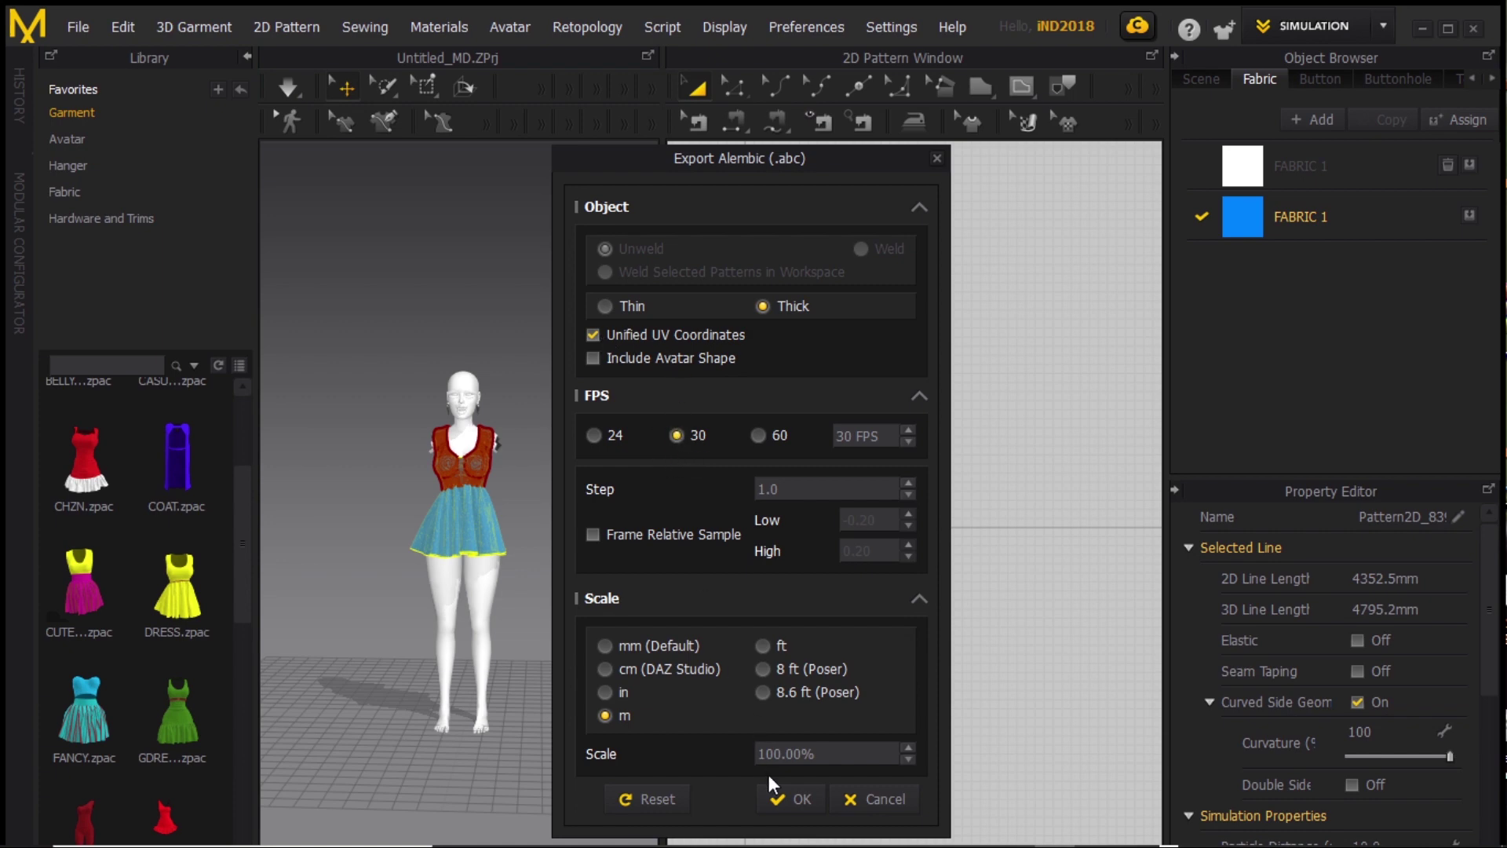
click(795, 799)
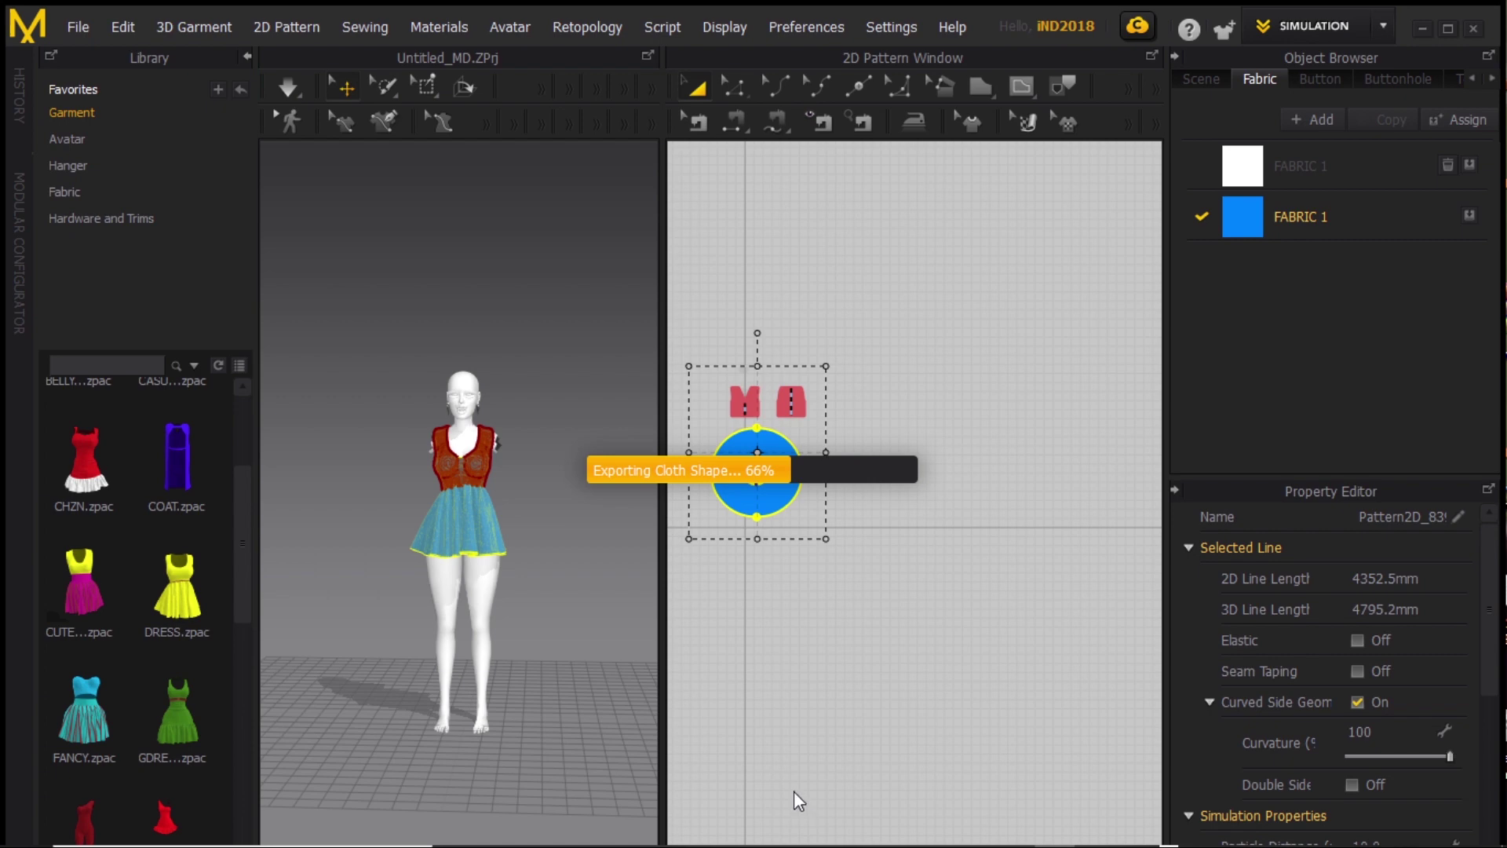
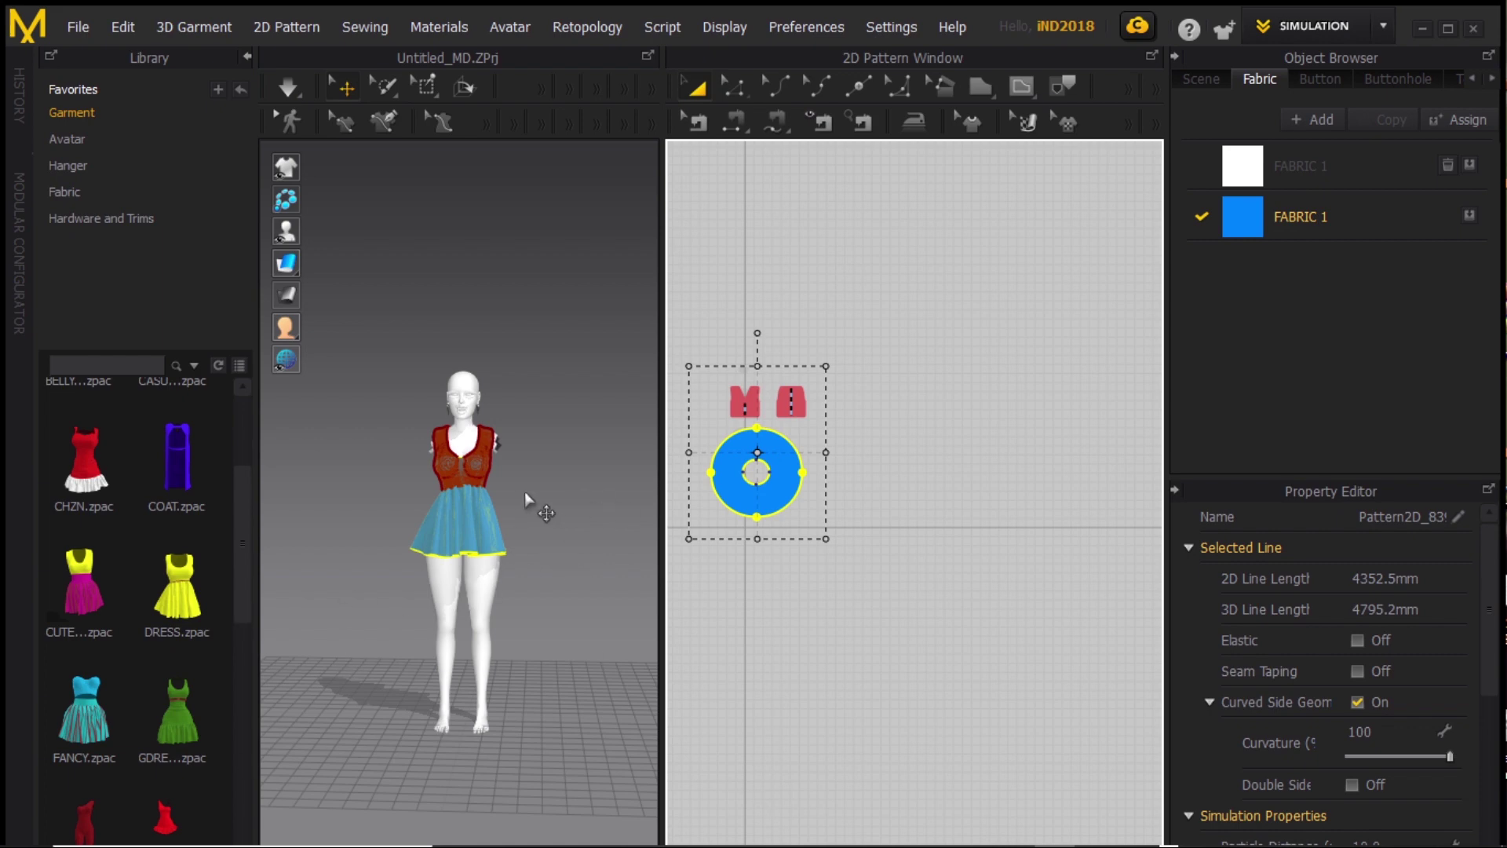
- Quit Marvelous Designer, declining to save the garment project
click(1476, 29)
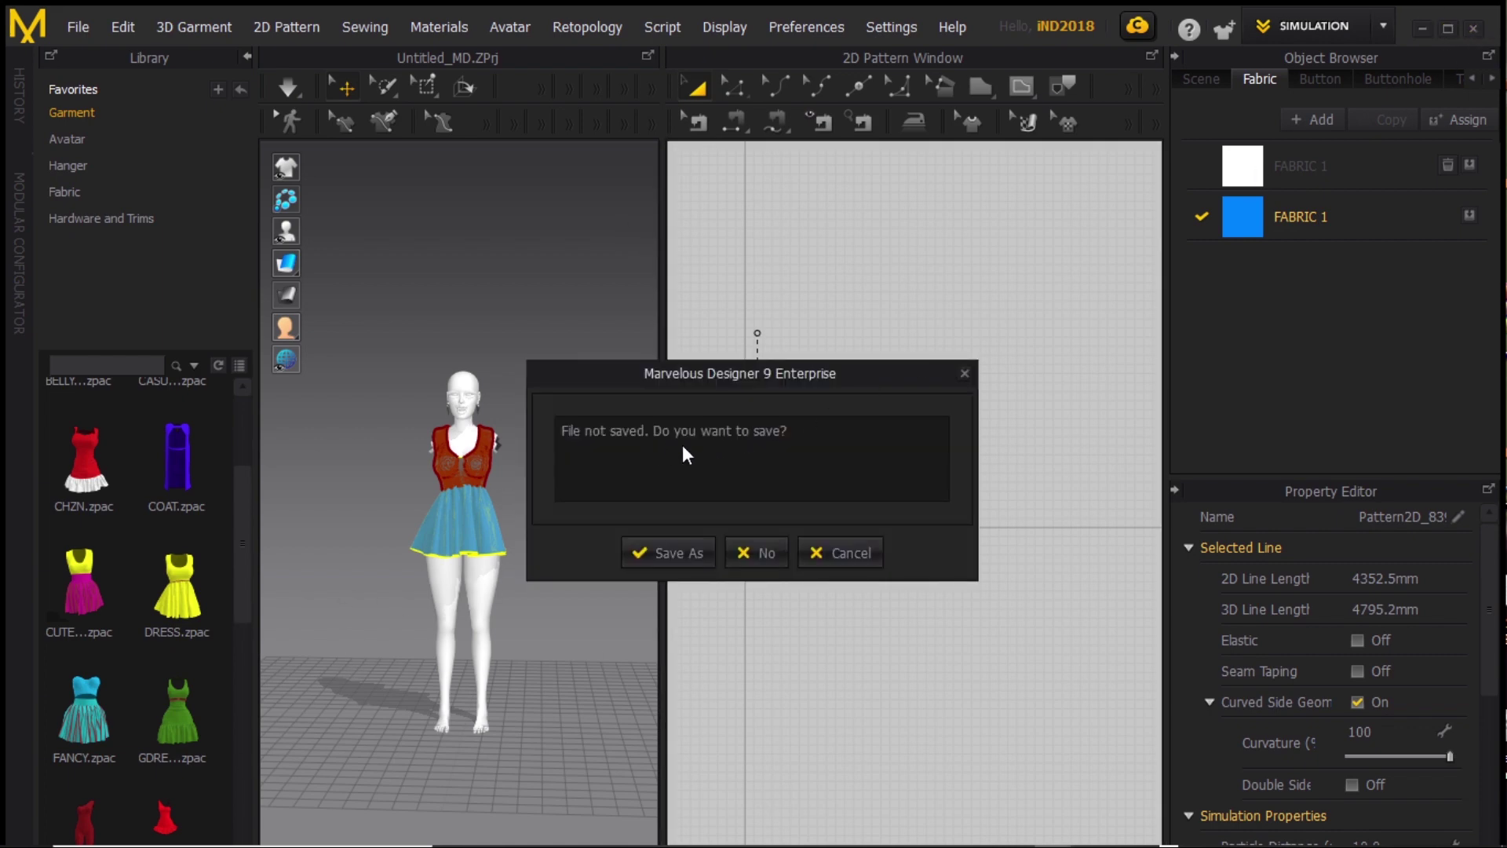
click(758, 554)
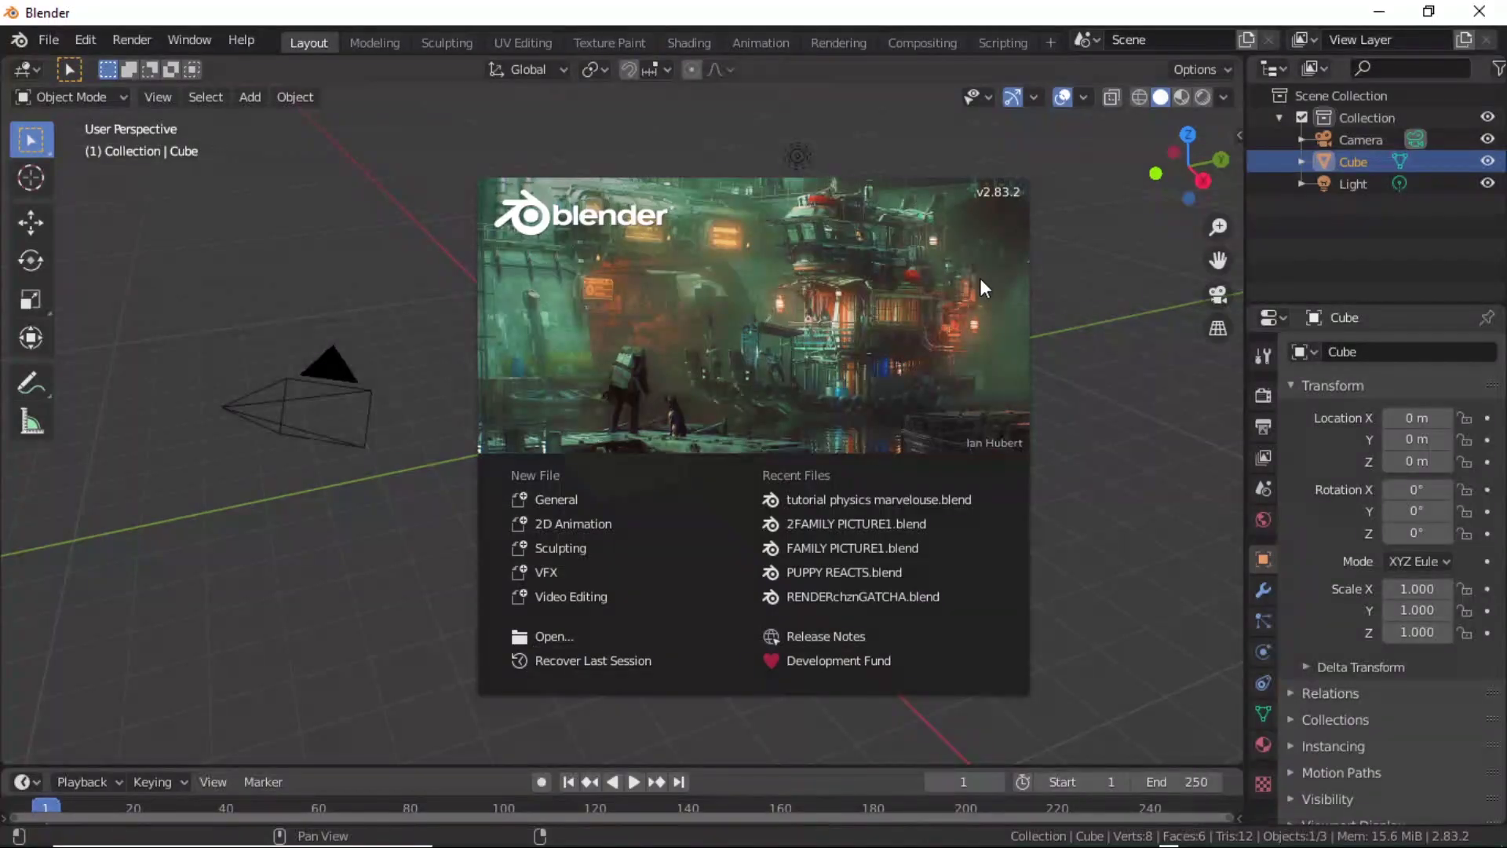
- Open tutorial physics marvelouse.blend and pick the Desktop dress .abc in the Alembic importer
click(818, 499)
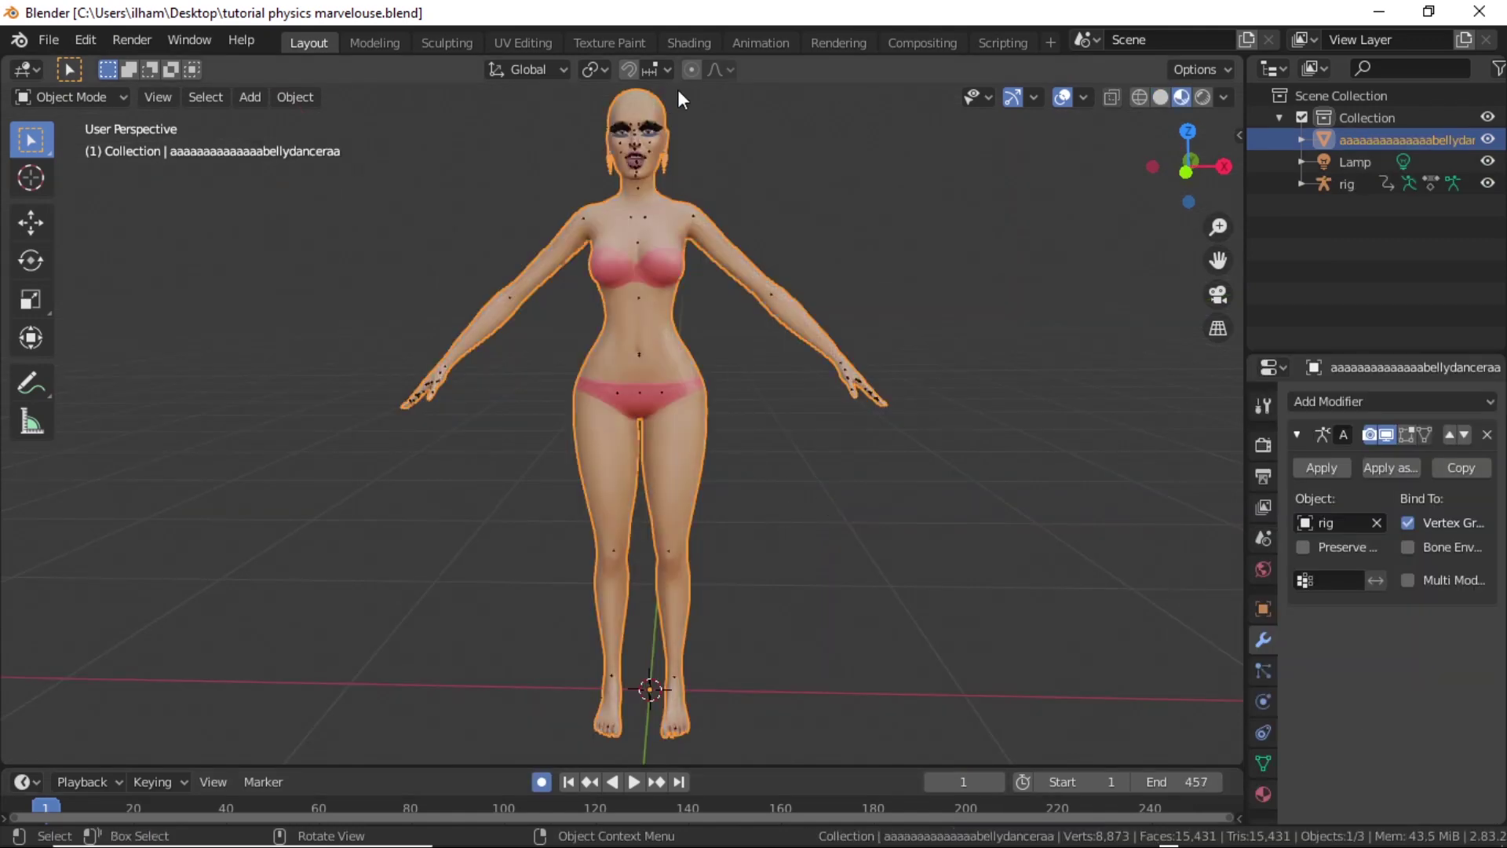
click(52, 36)
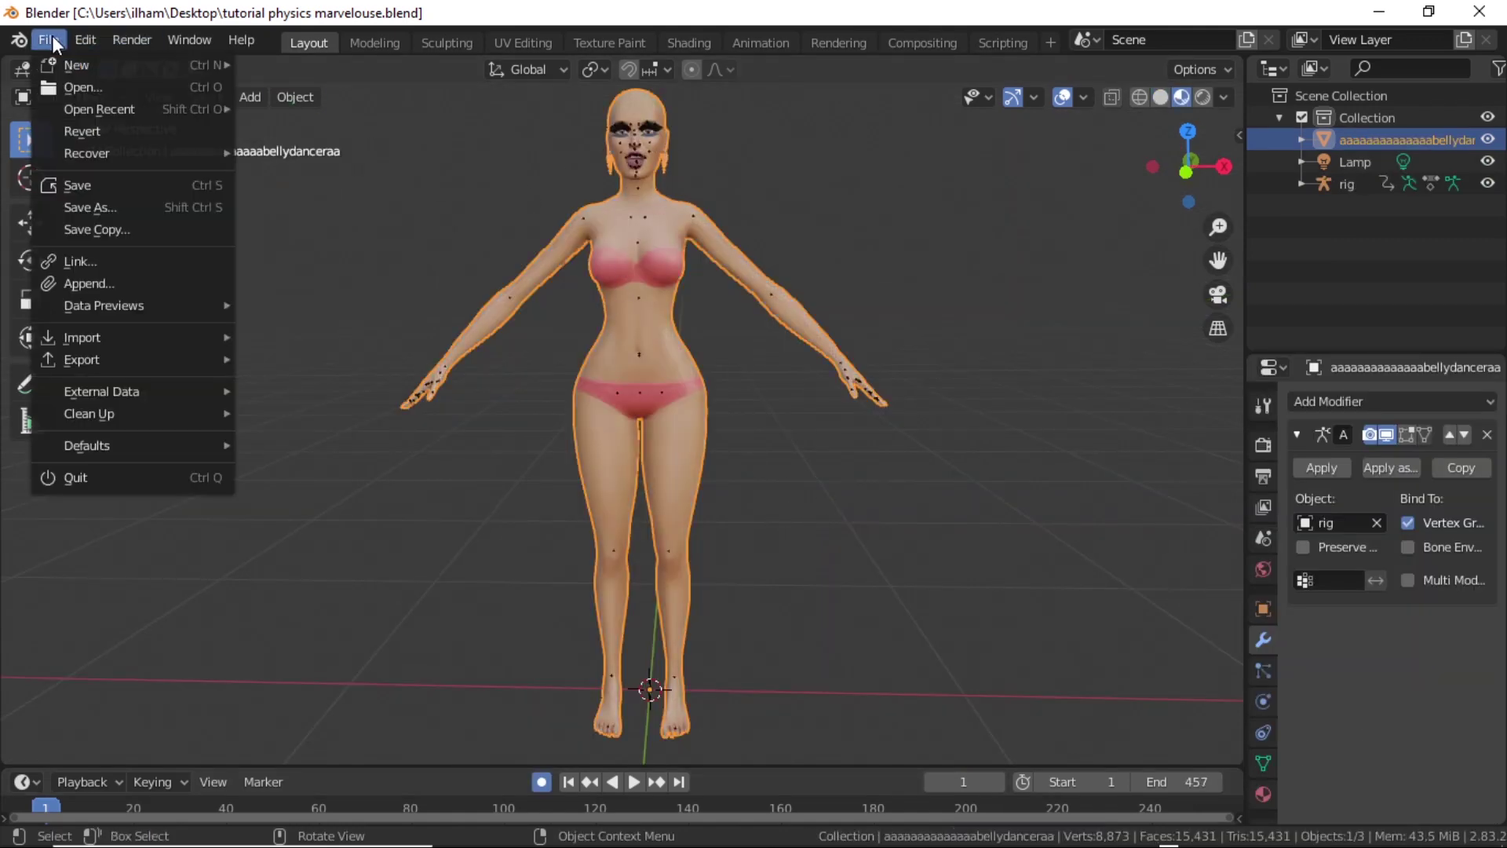
mouse_move(107, 339)
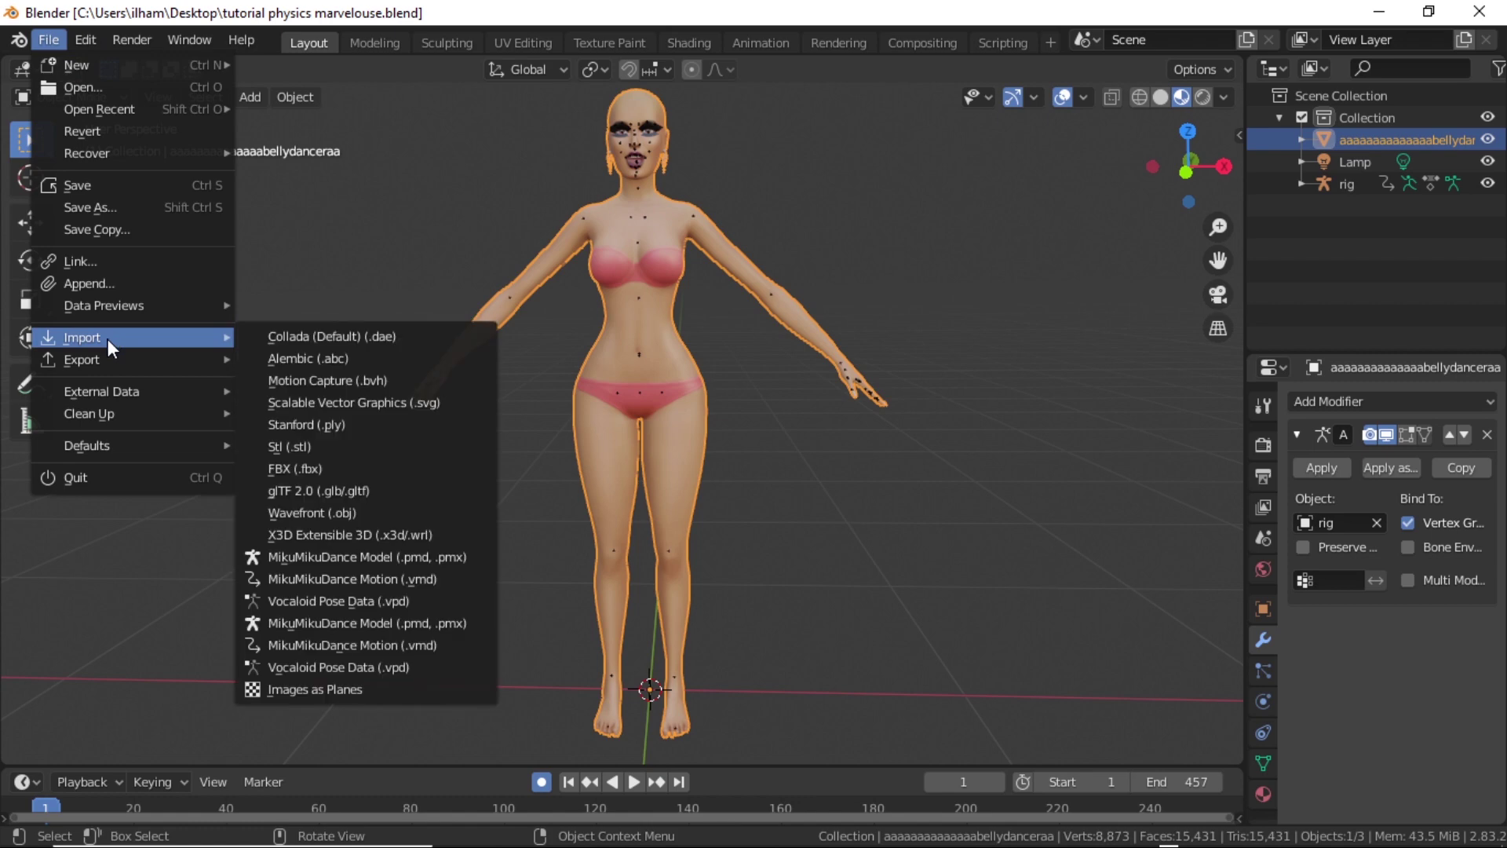
click(348, 356)
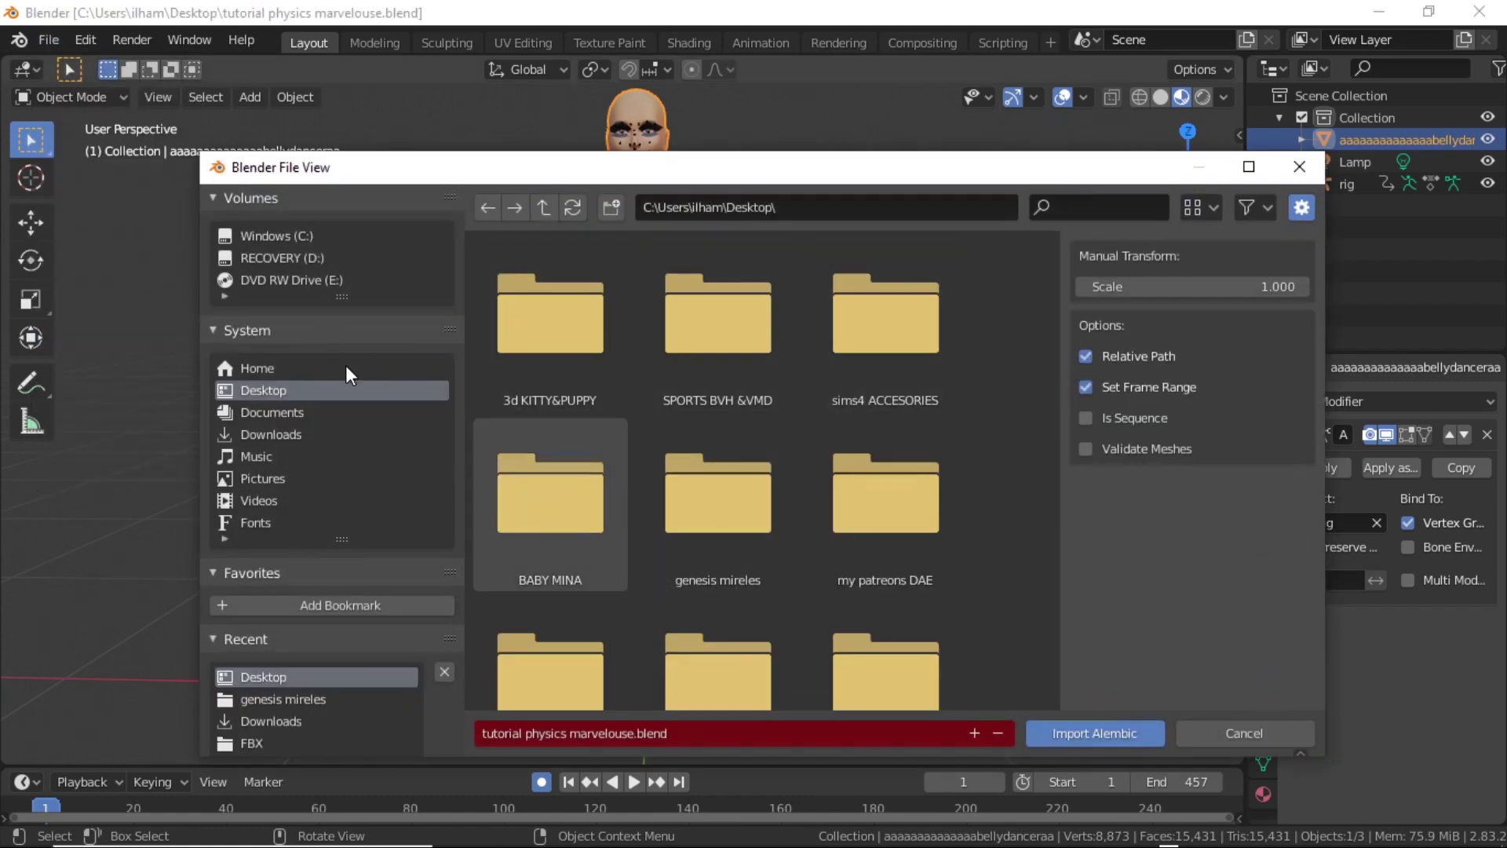
scroll(680, 383, down, 3)
scroll(680, 384, down, 15)
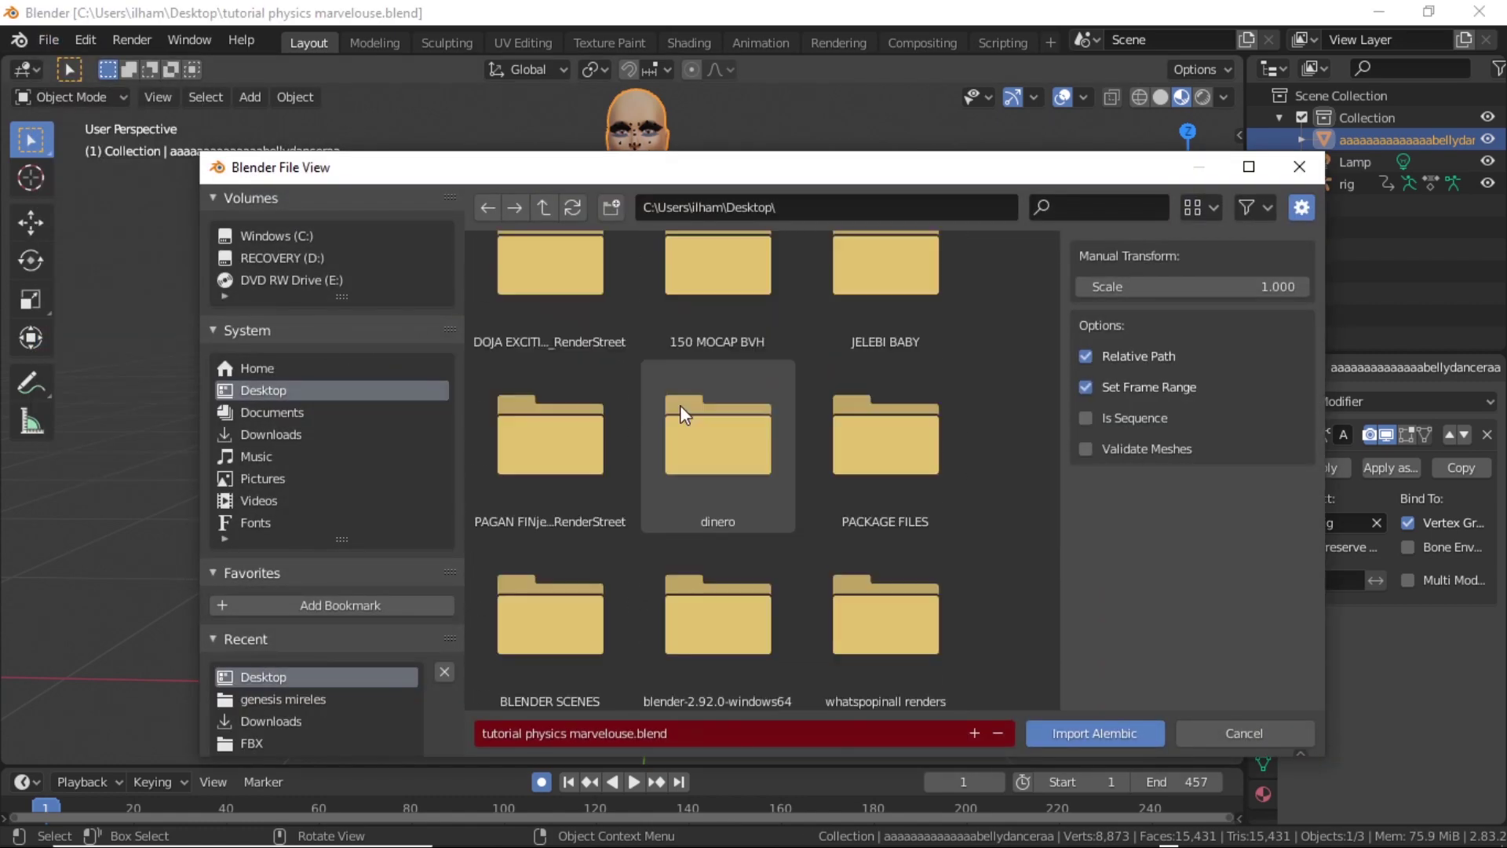
scroll(678, 377, down, 15)
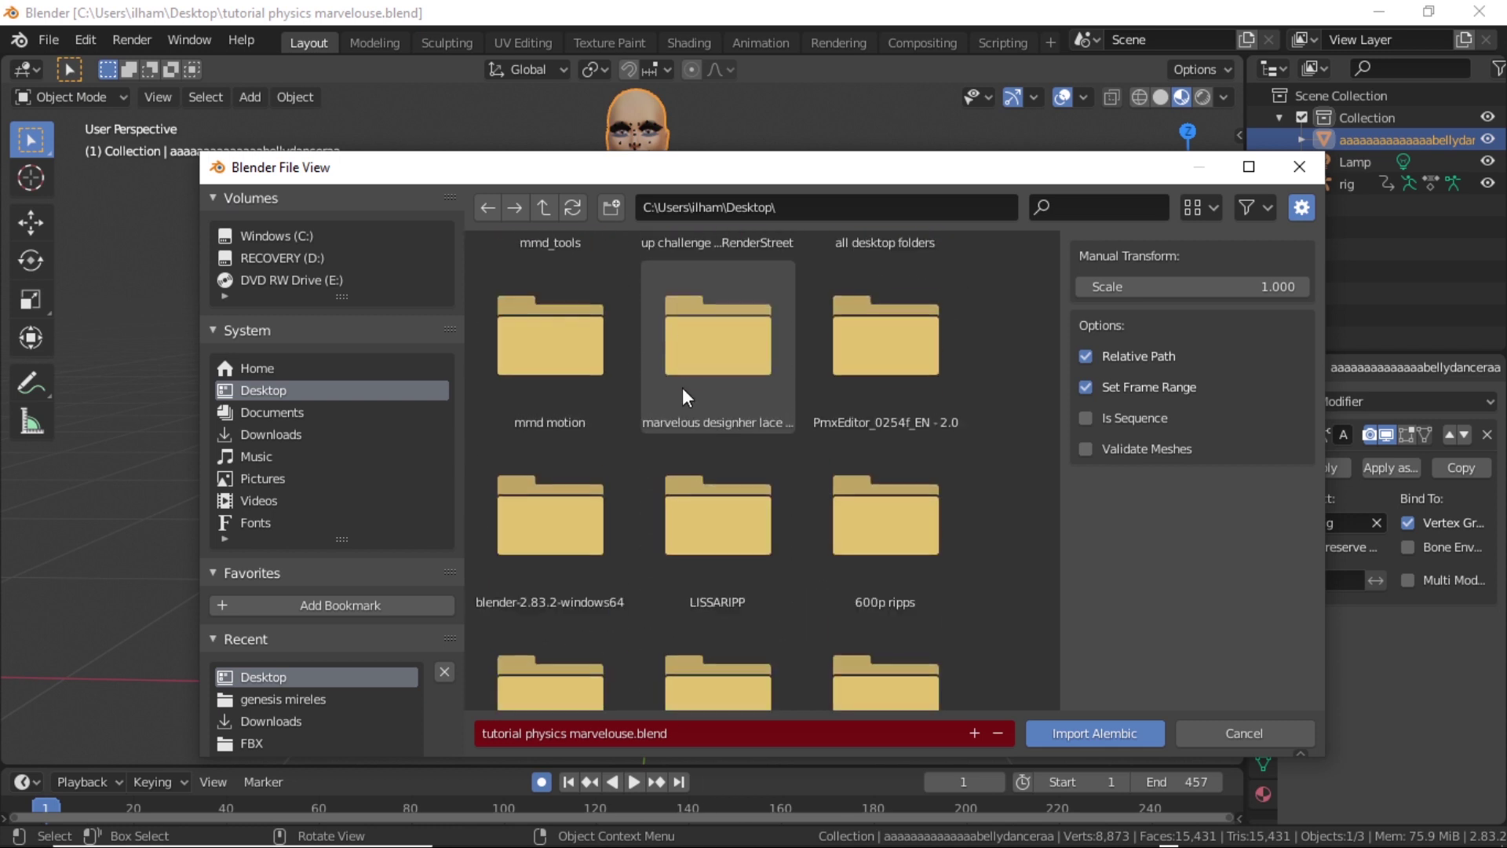
scroll(699, 447, down, 15)
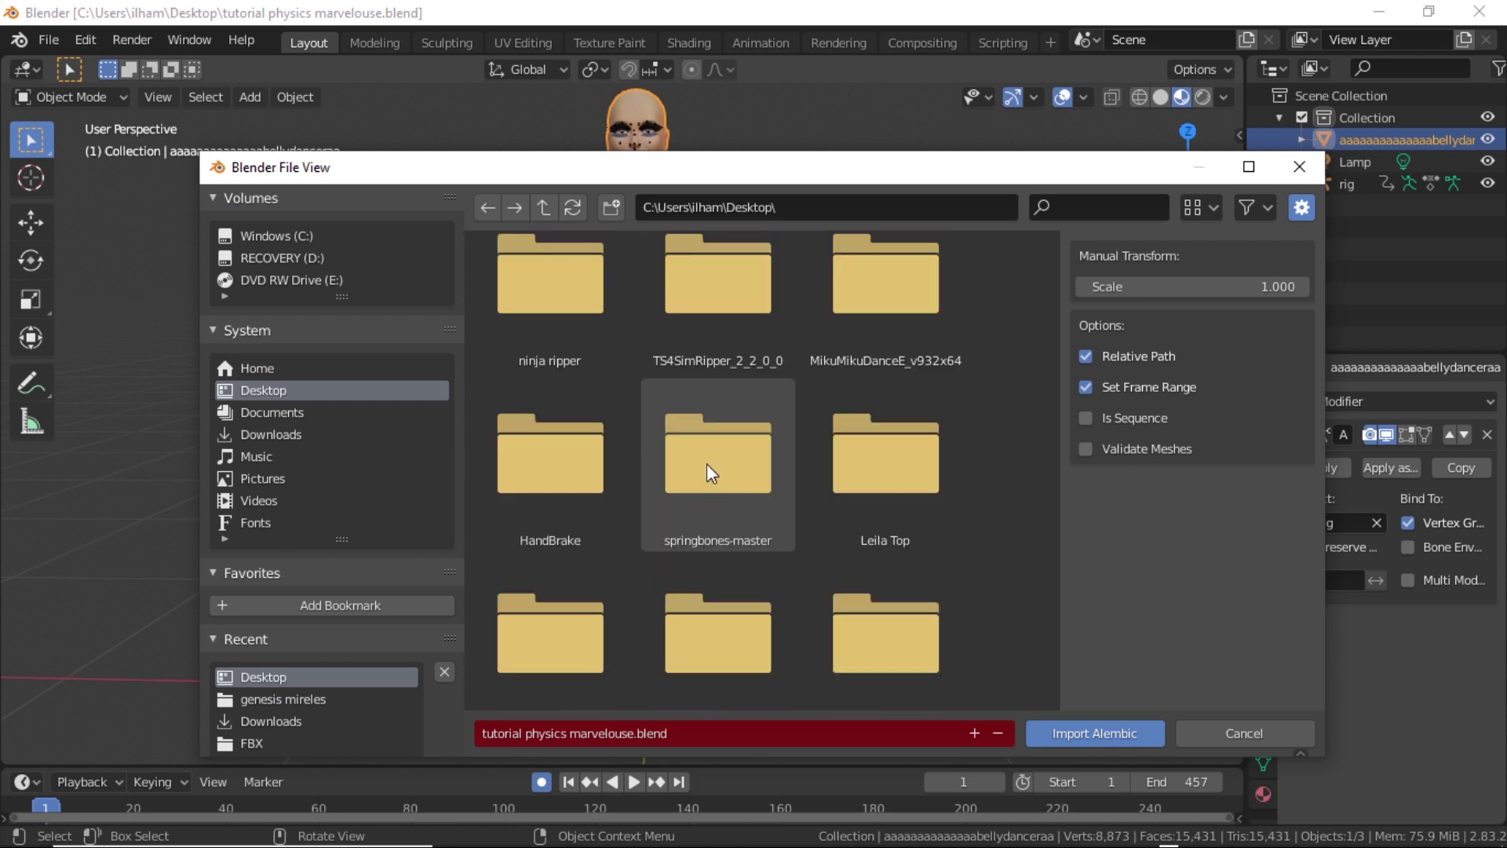
scroll(712, 467, down, 10)
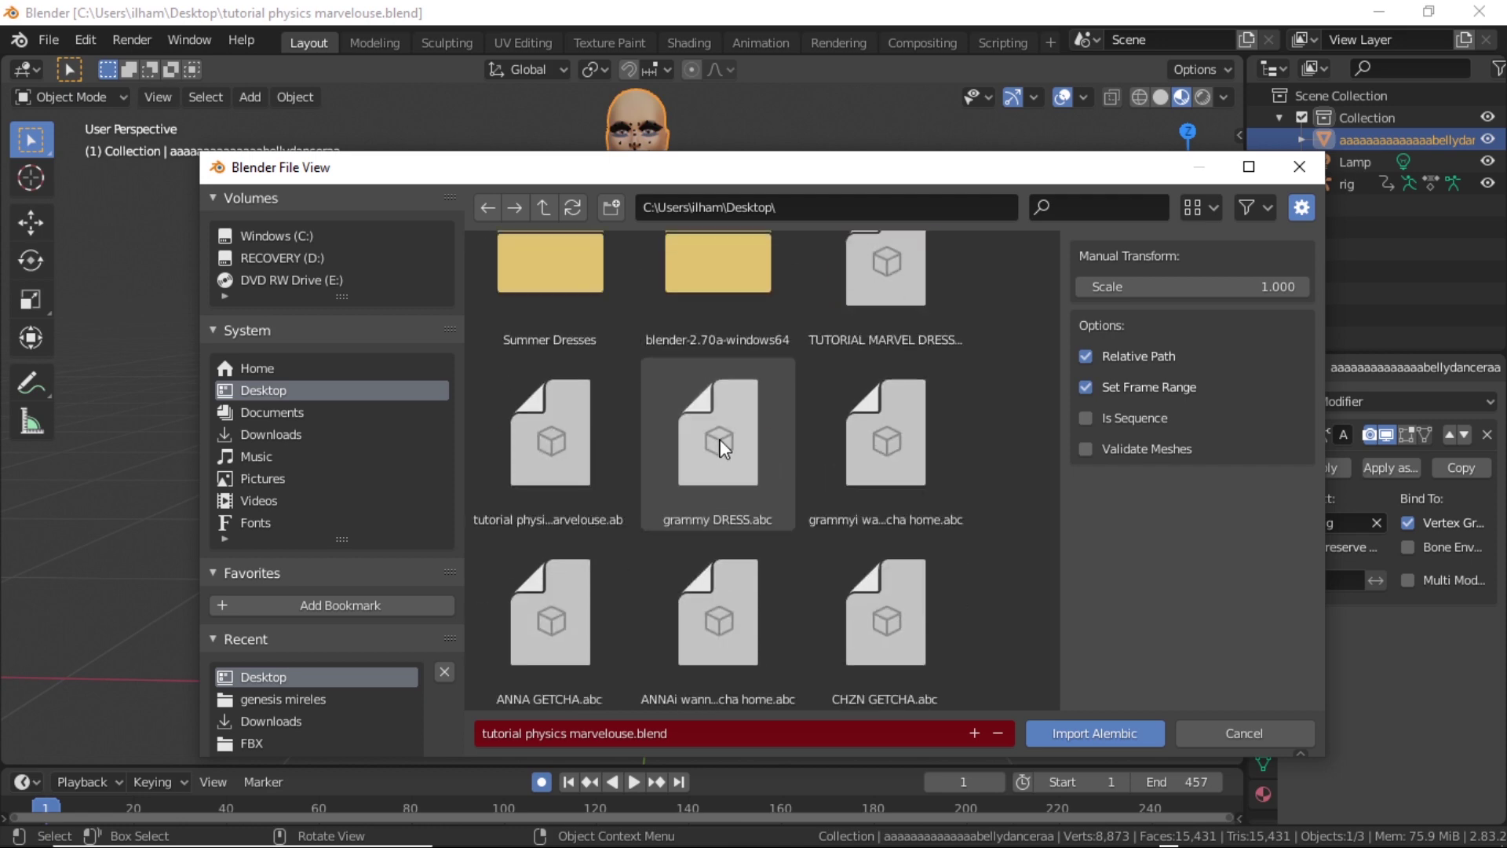
click(884, 451)
- Import the chosen dress Alembic and view it on the character from above
click(1099, 732)
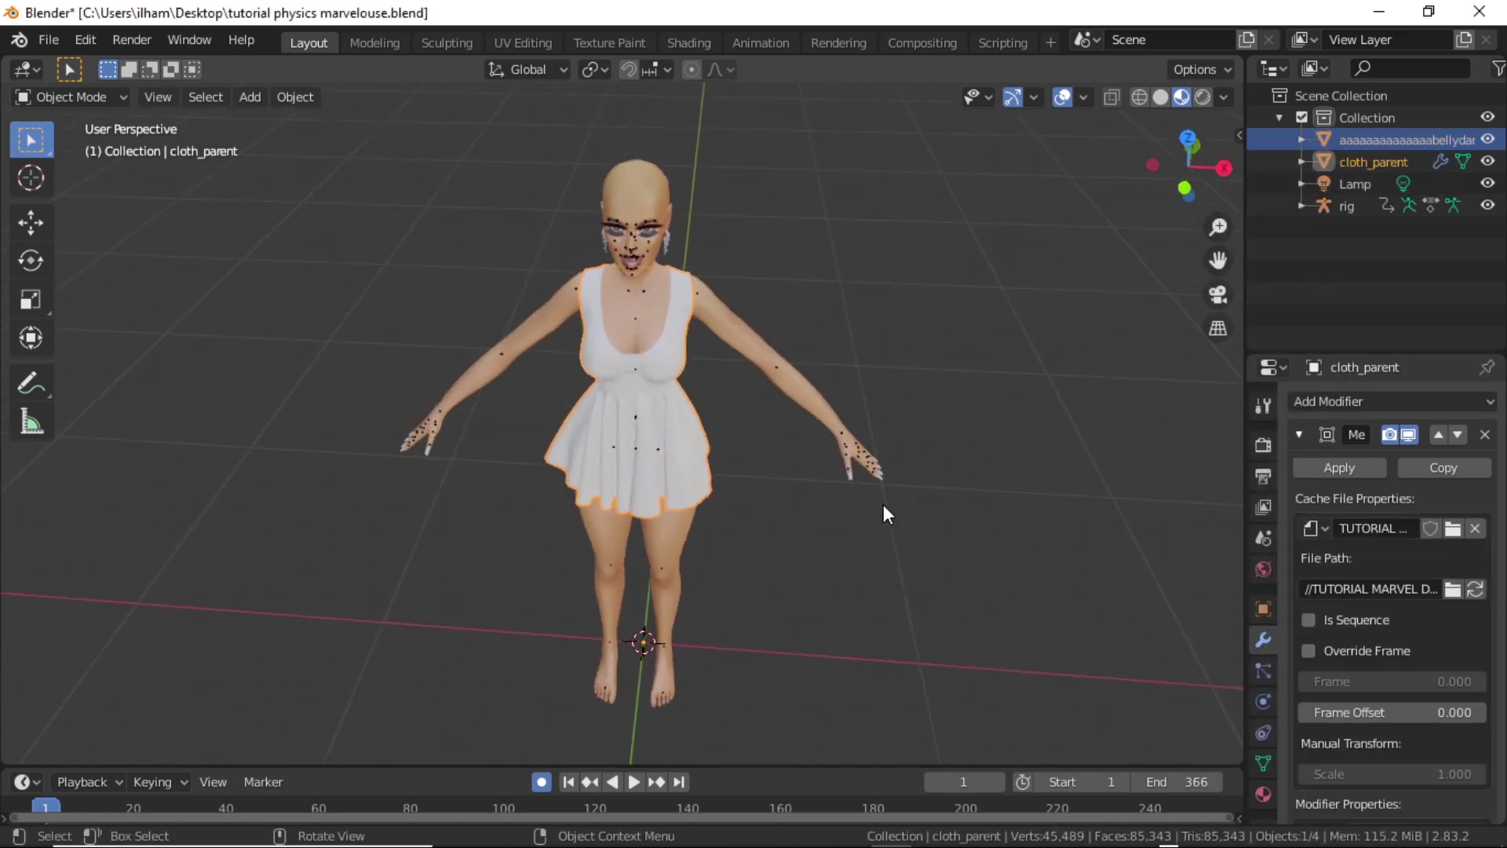
right_click(809, 567)
middle_drag(656, 568, 1061, 281)
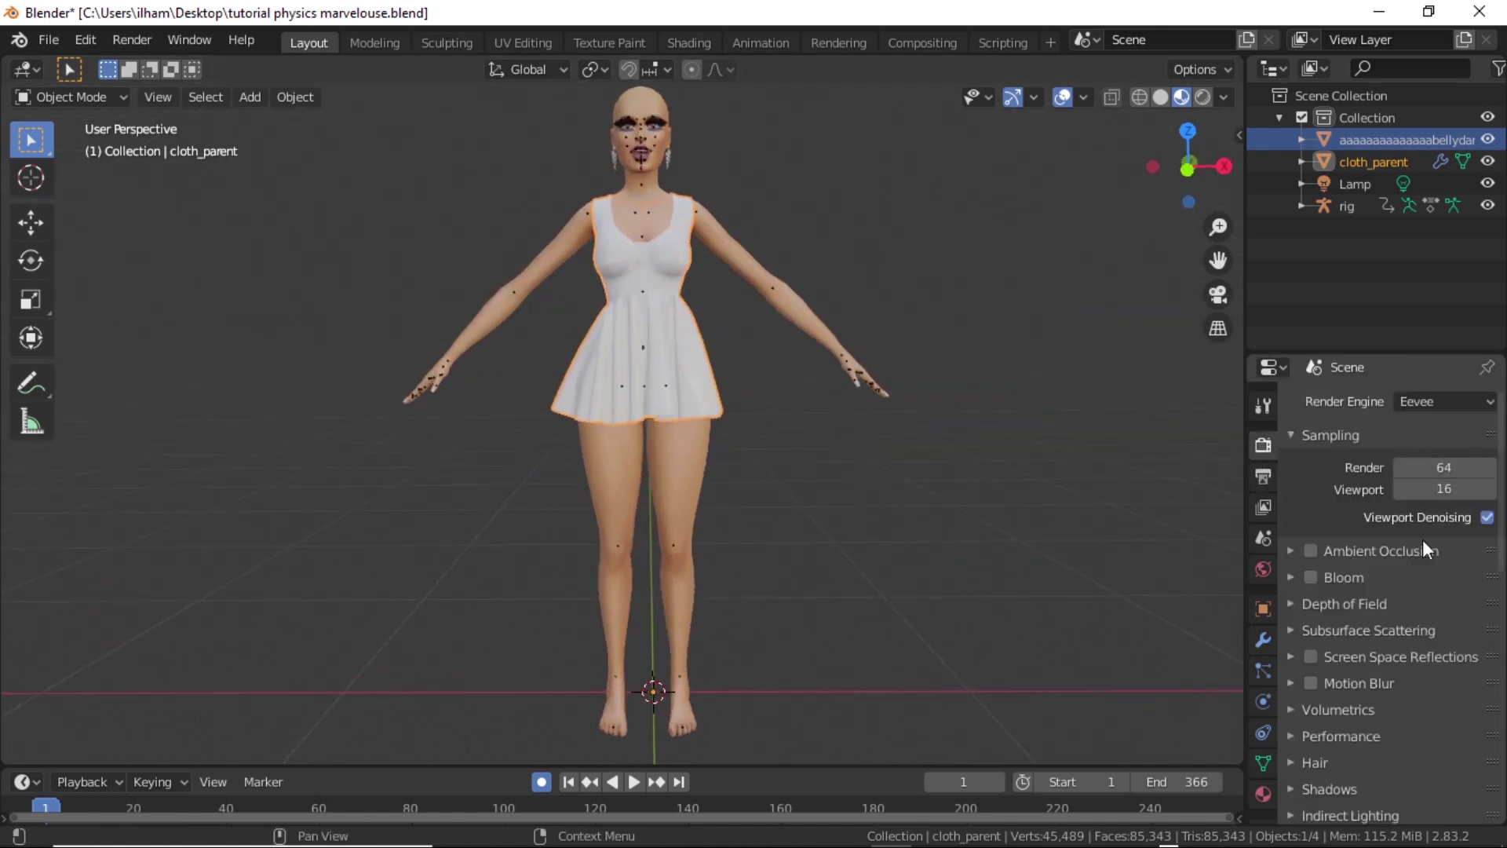
- Preview the dress animation and change the scene frame rate from 24 to 30 fps
click(1264, 478)
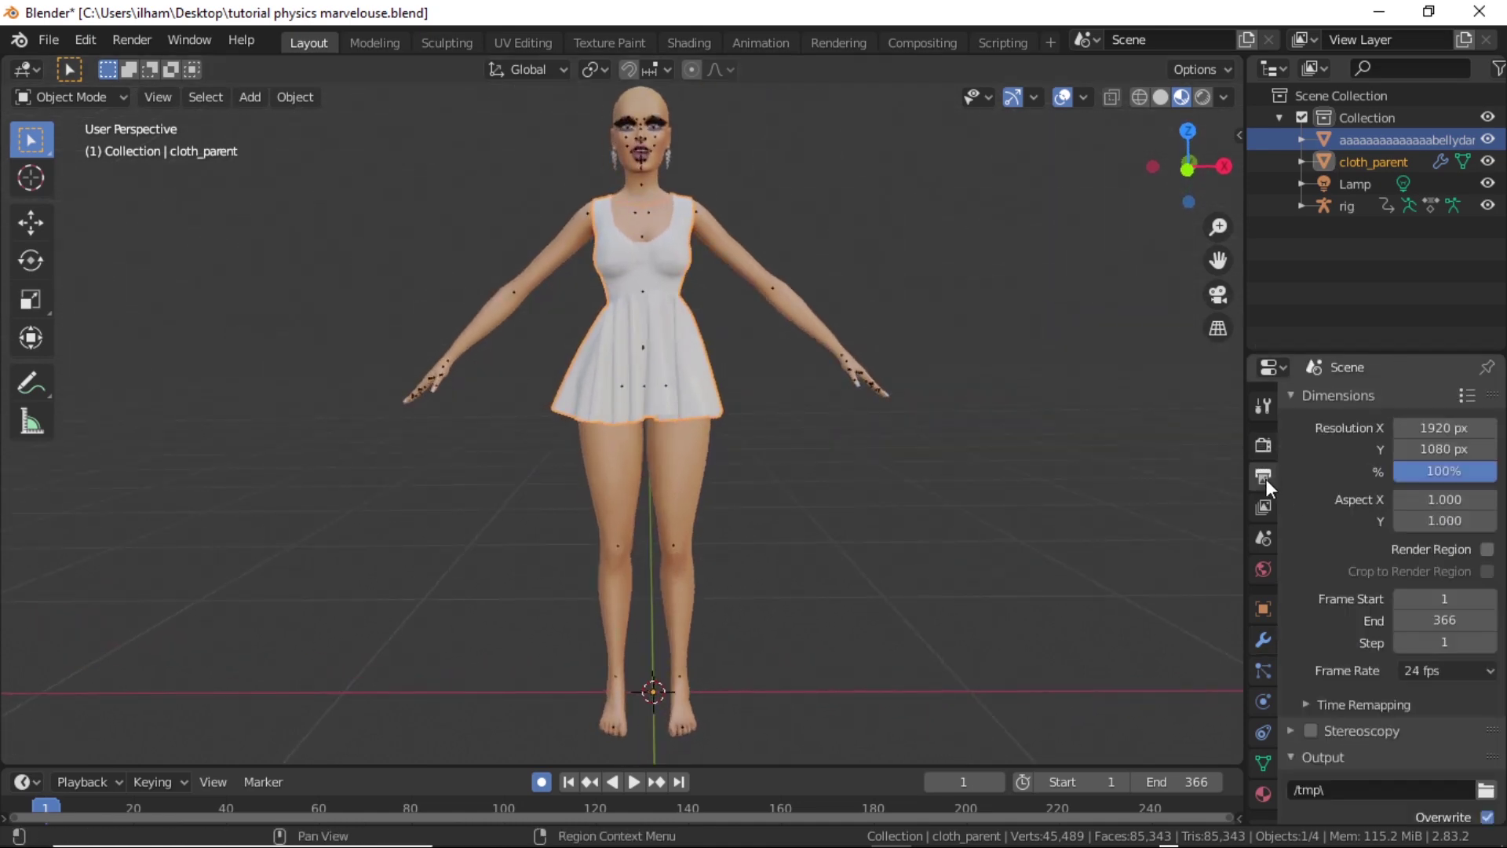
click(1430, 669)
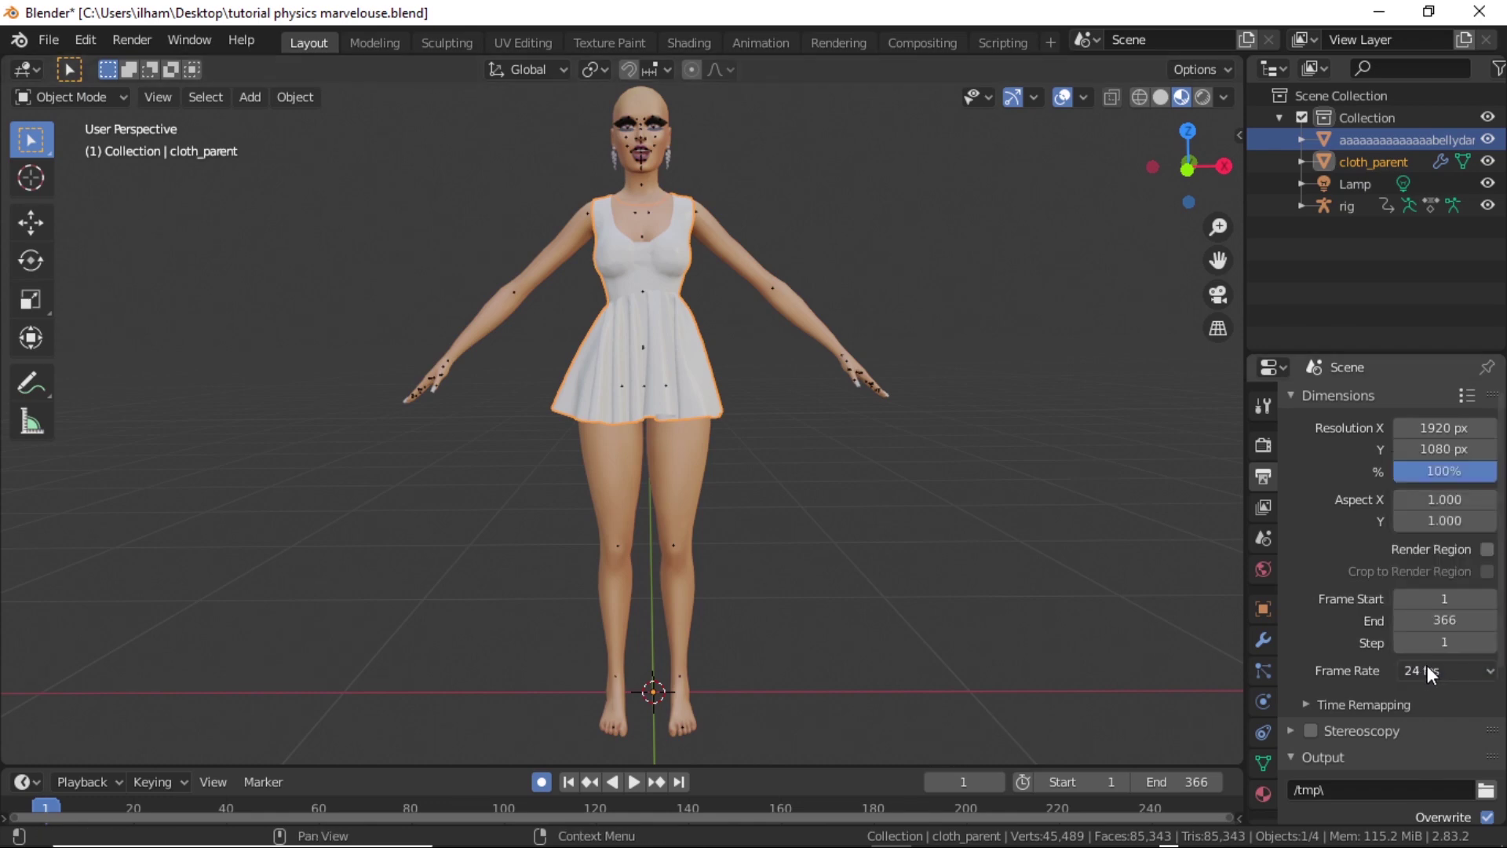
click(633, 782)
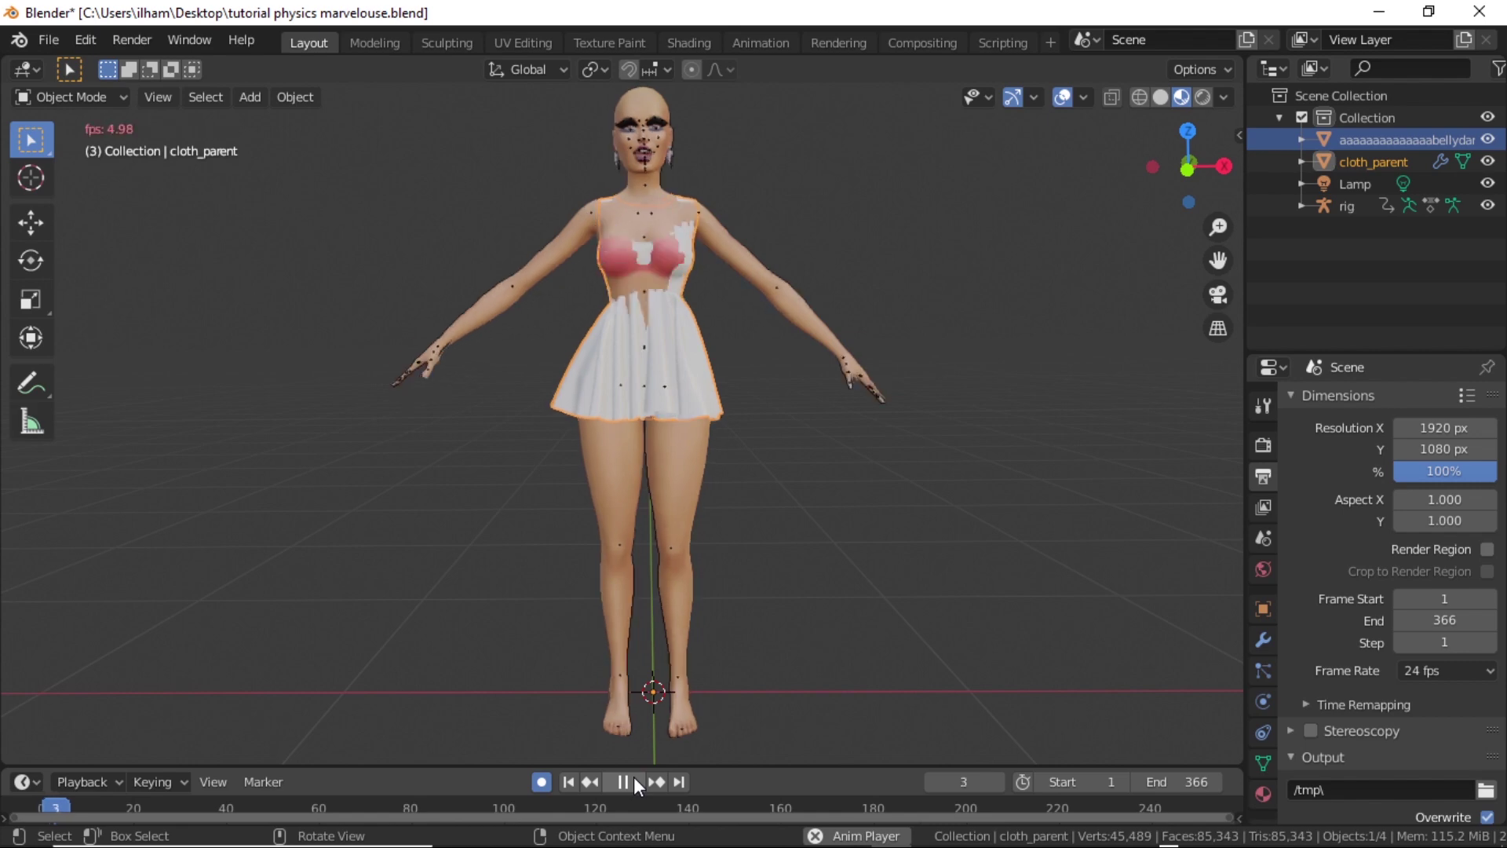
key(space)
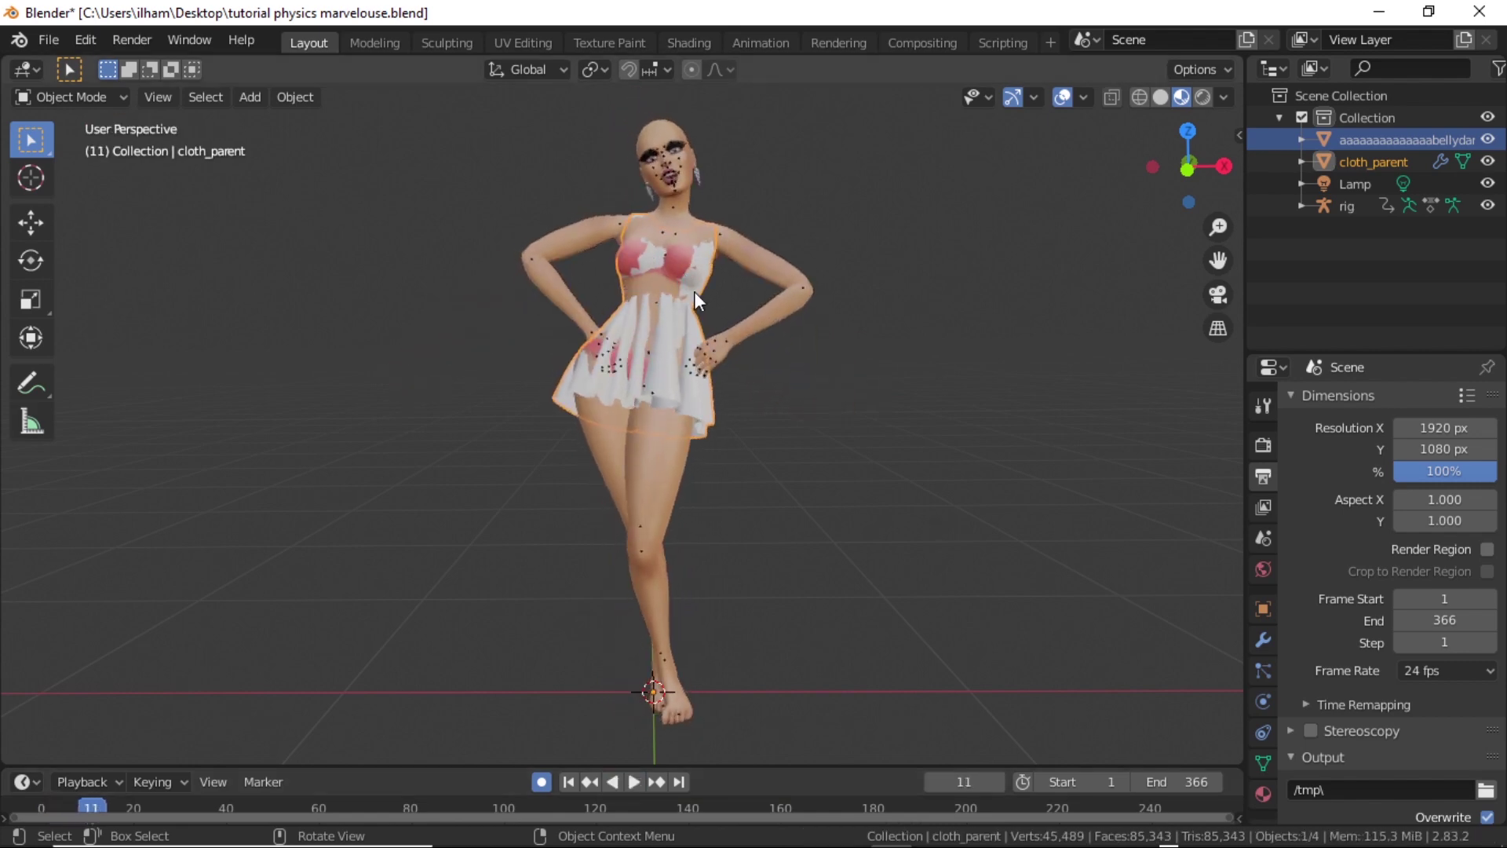
click(1459, 671)
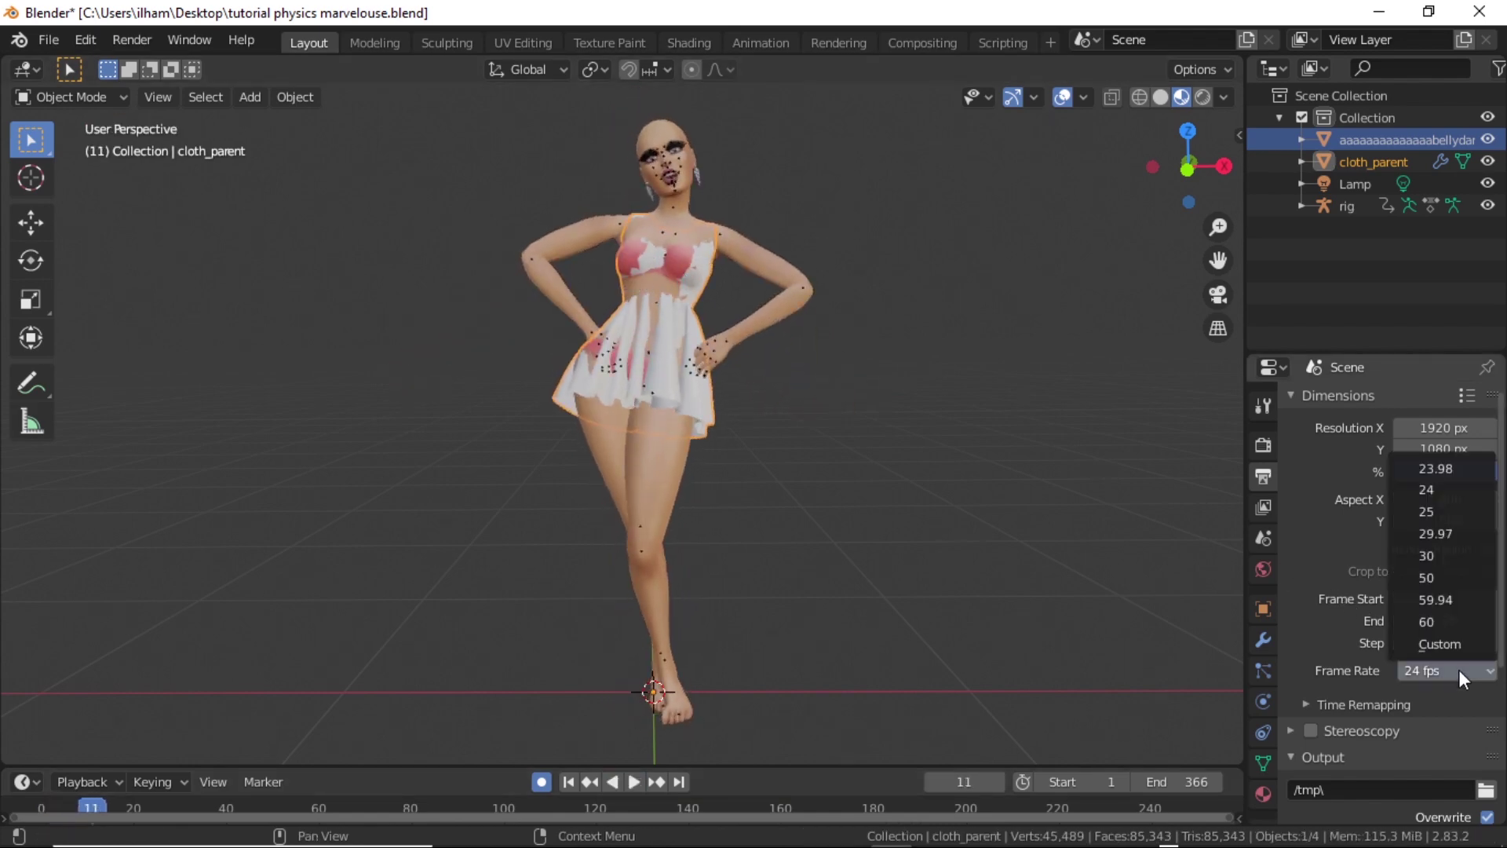
click(1447, 562)
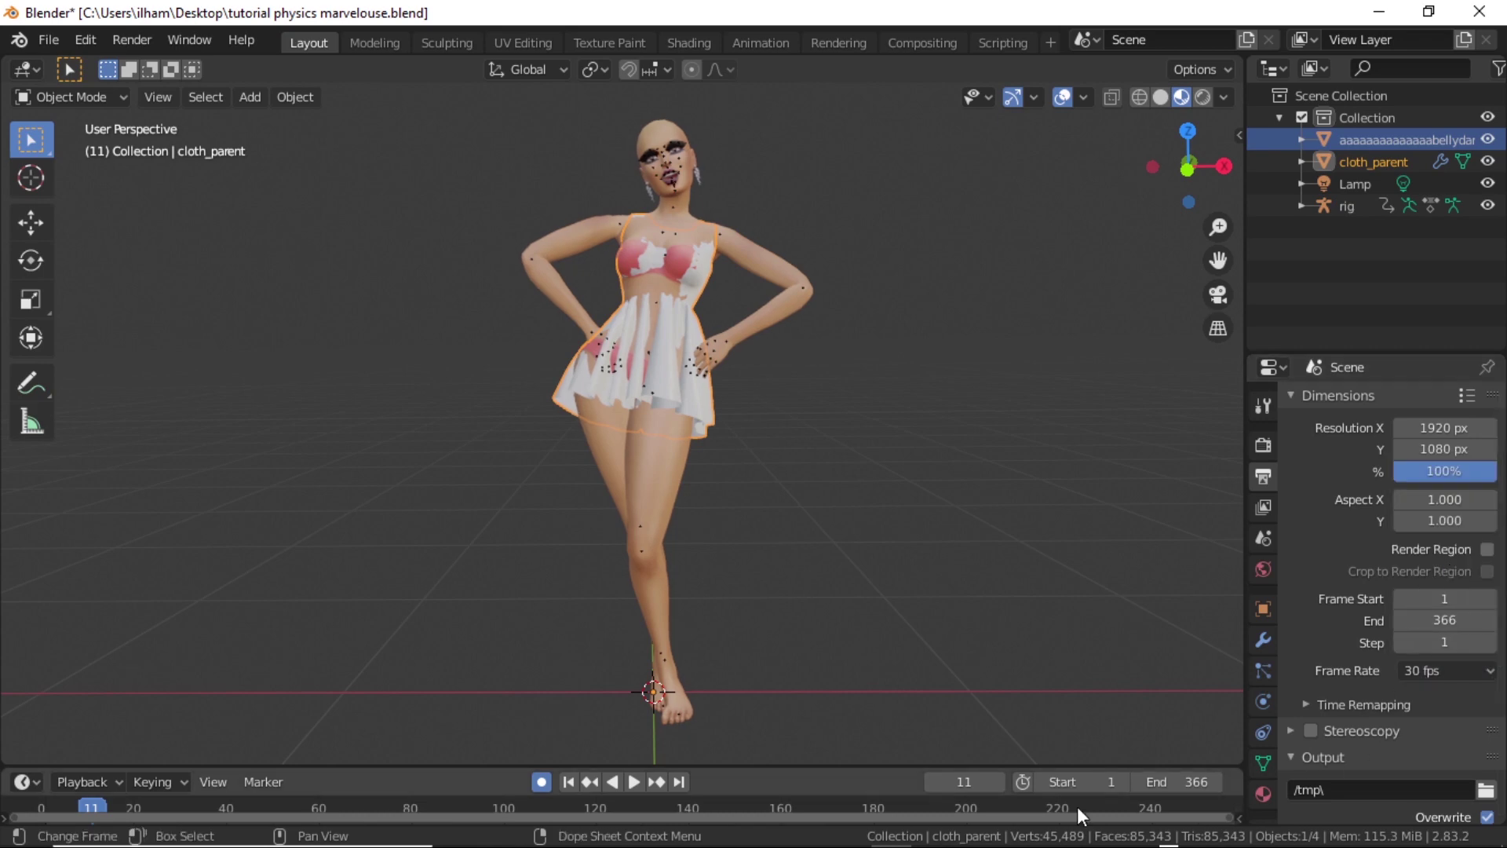
- Rewind to the first frame and check the screen recorder from the taskbar
click(569, 783)
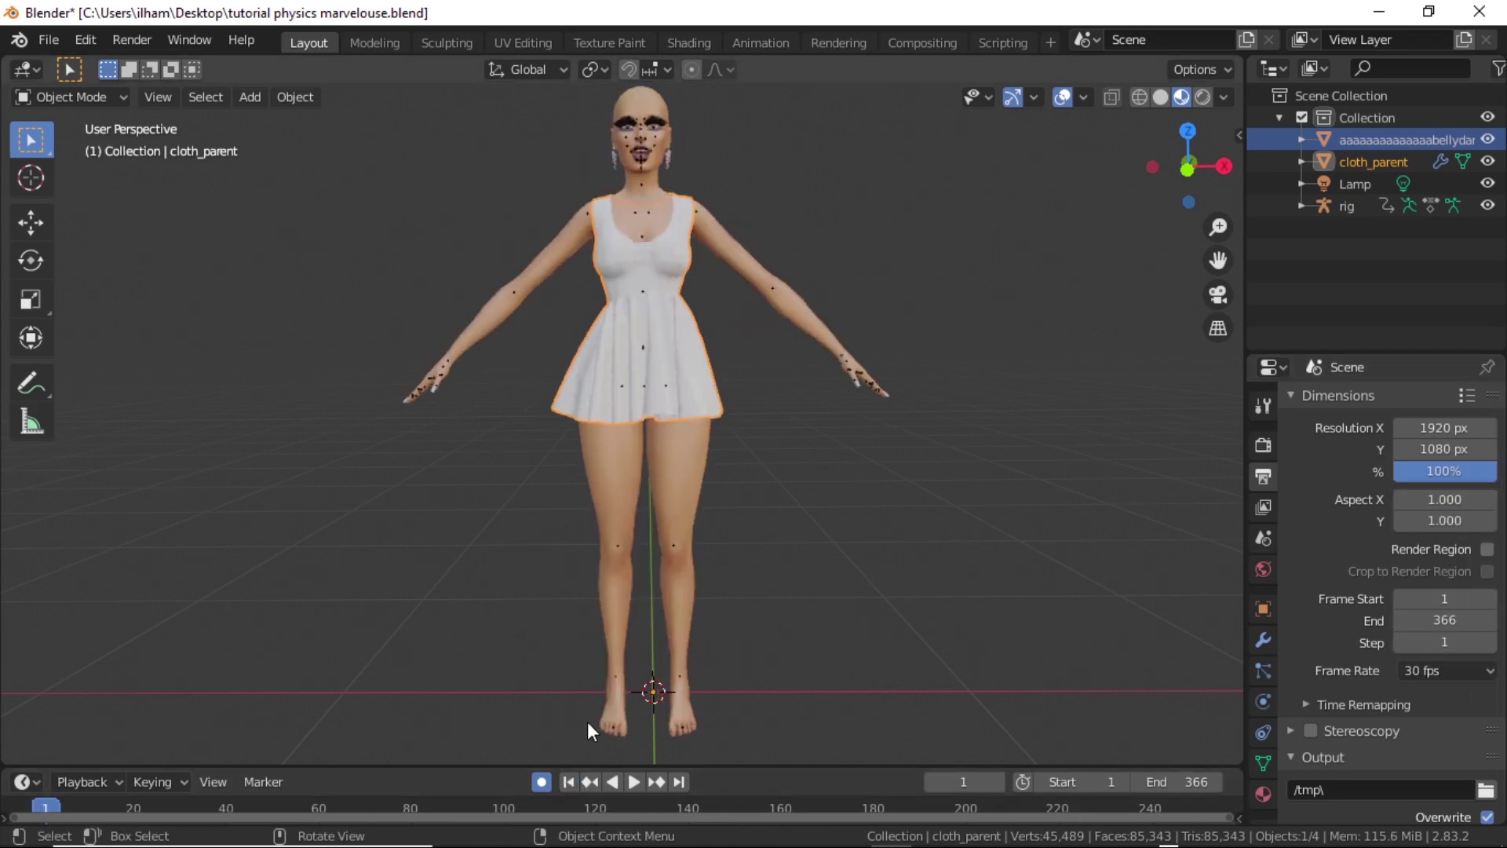
mouse_move(1121, 844)
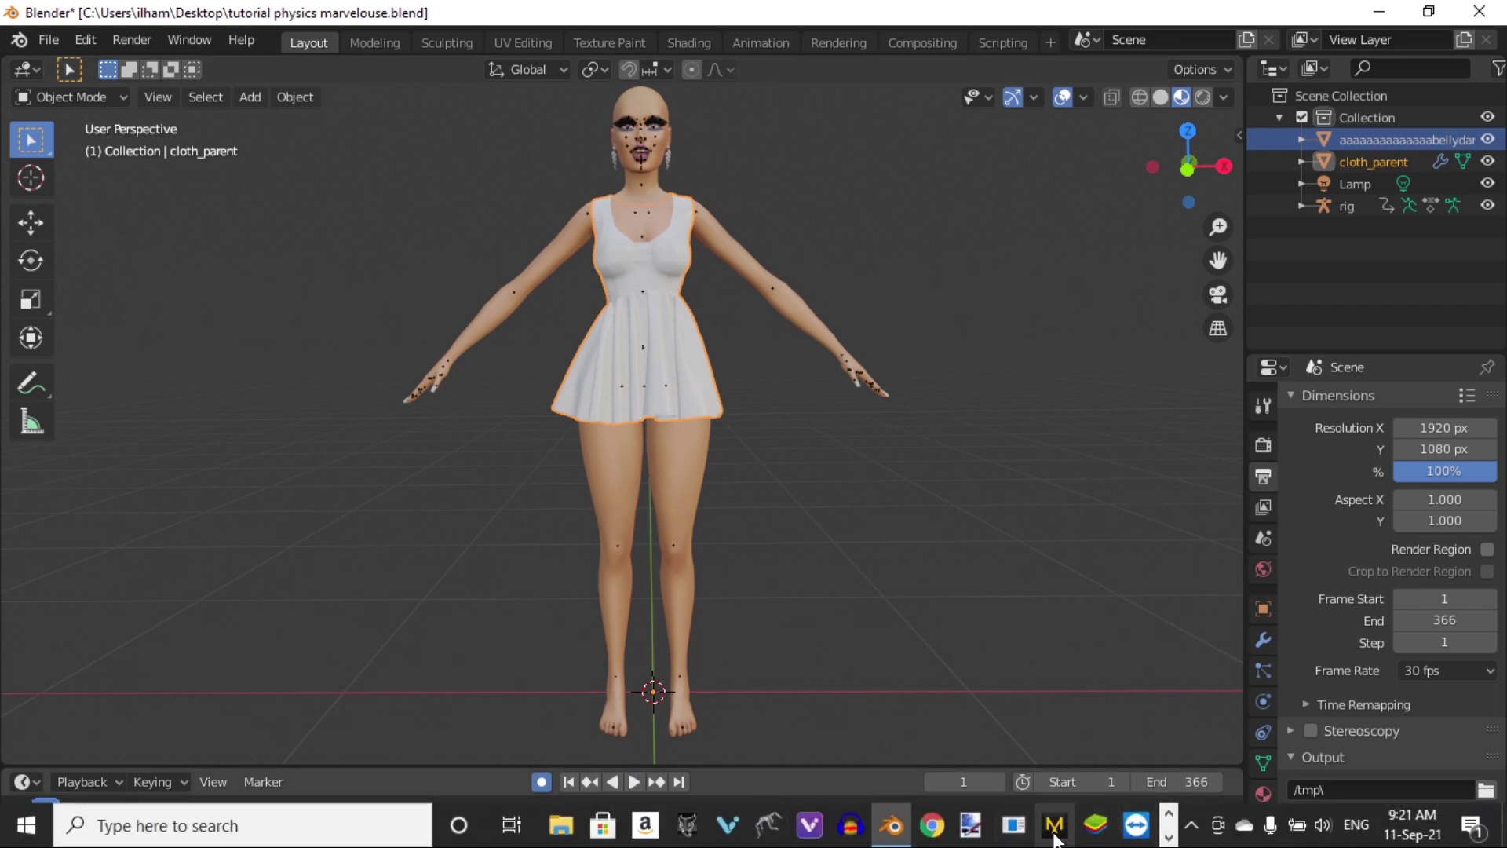
click(1167, 838)
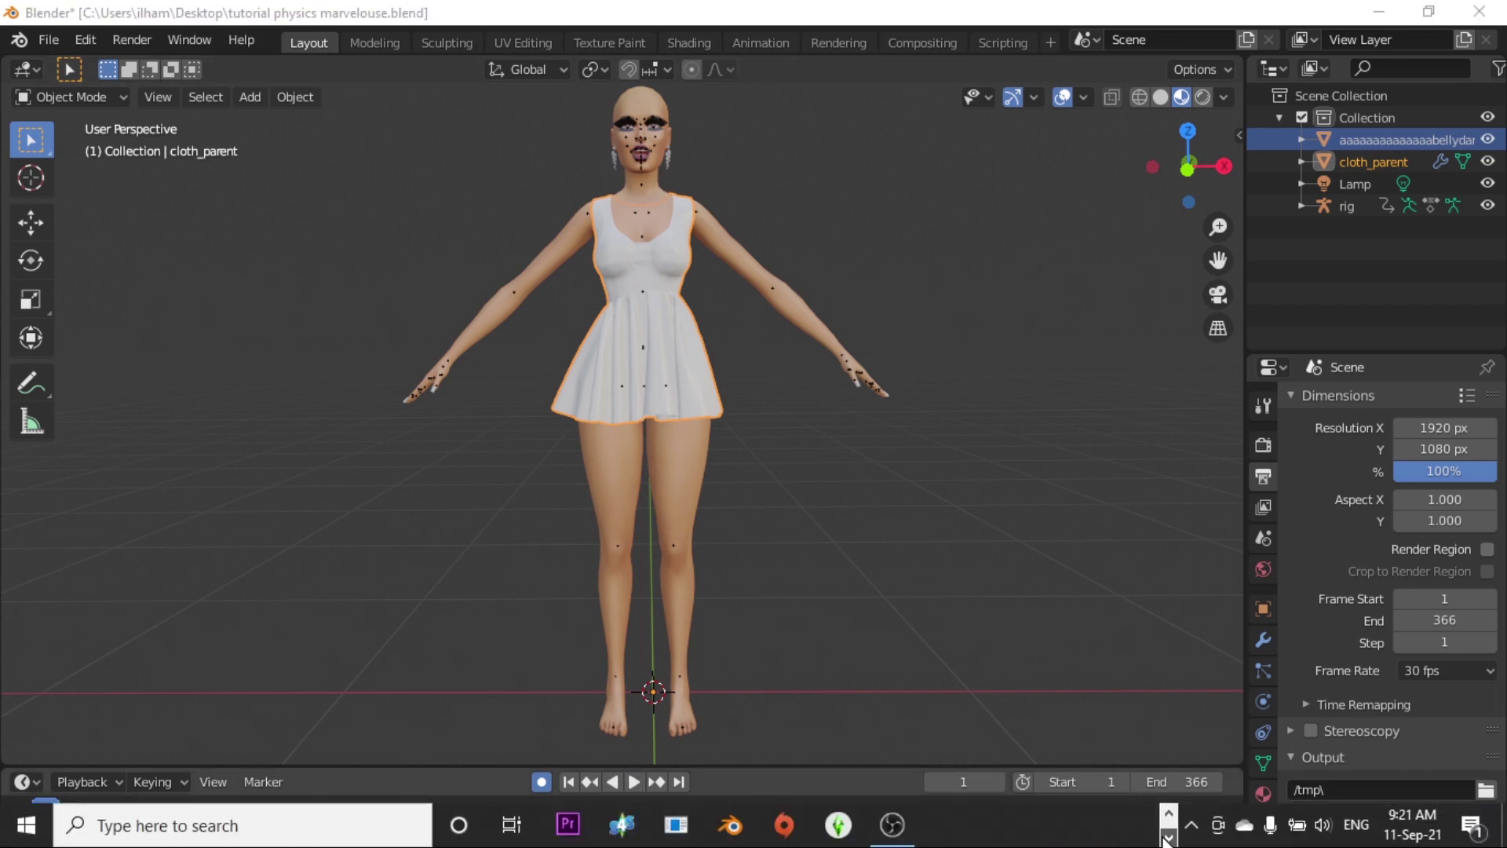
click(902, 839)
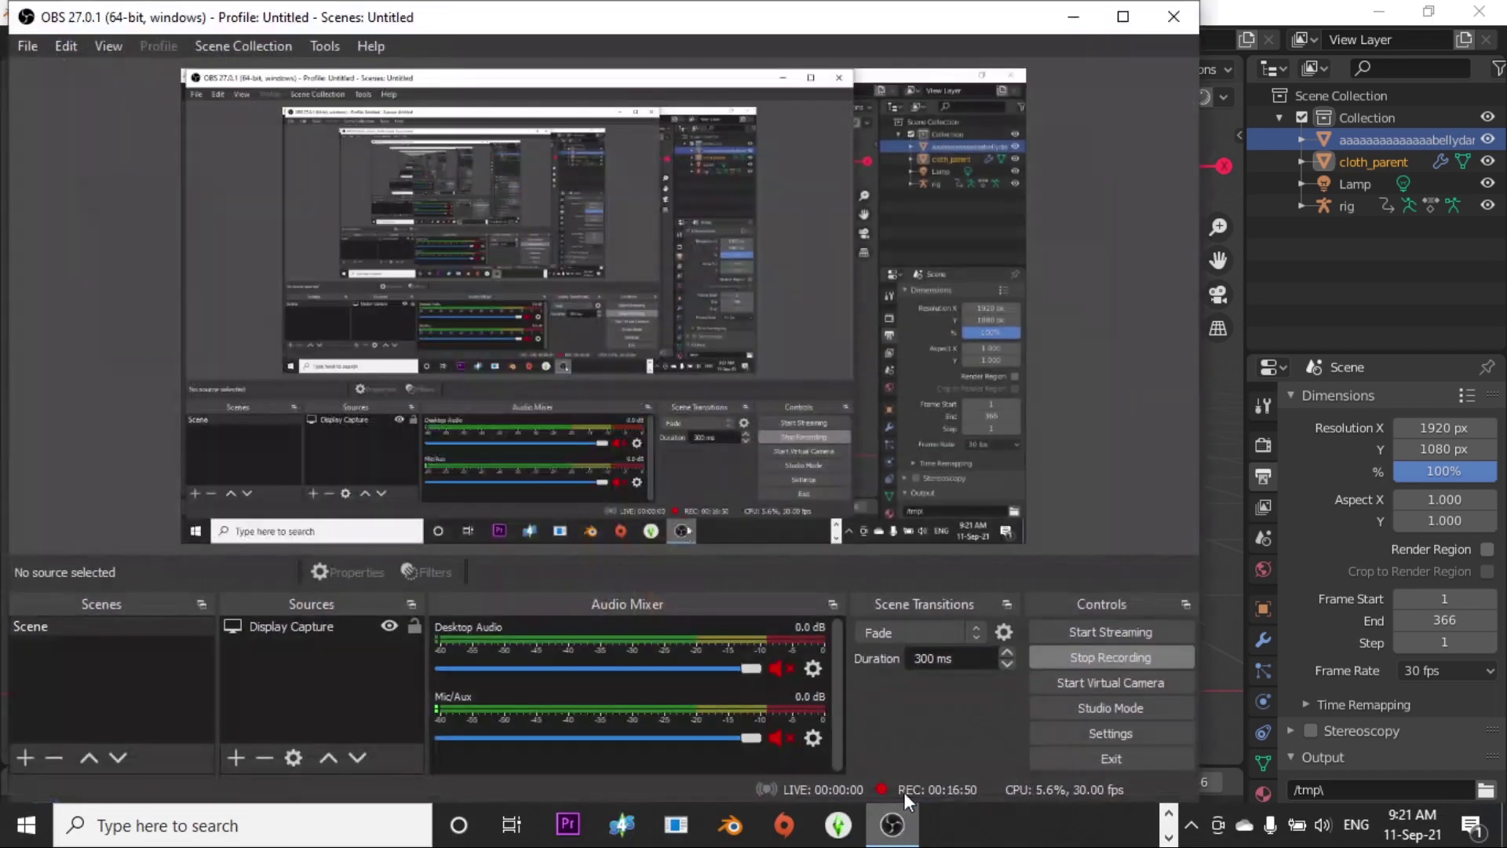
click(1068, 21)
- Play the dance with the dress and pause it at frame 156
click(636, 784)
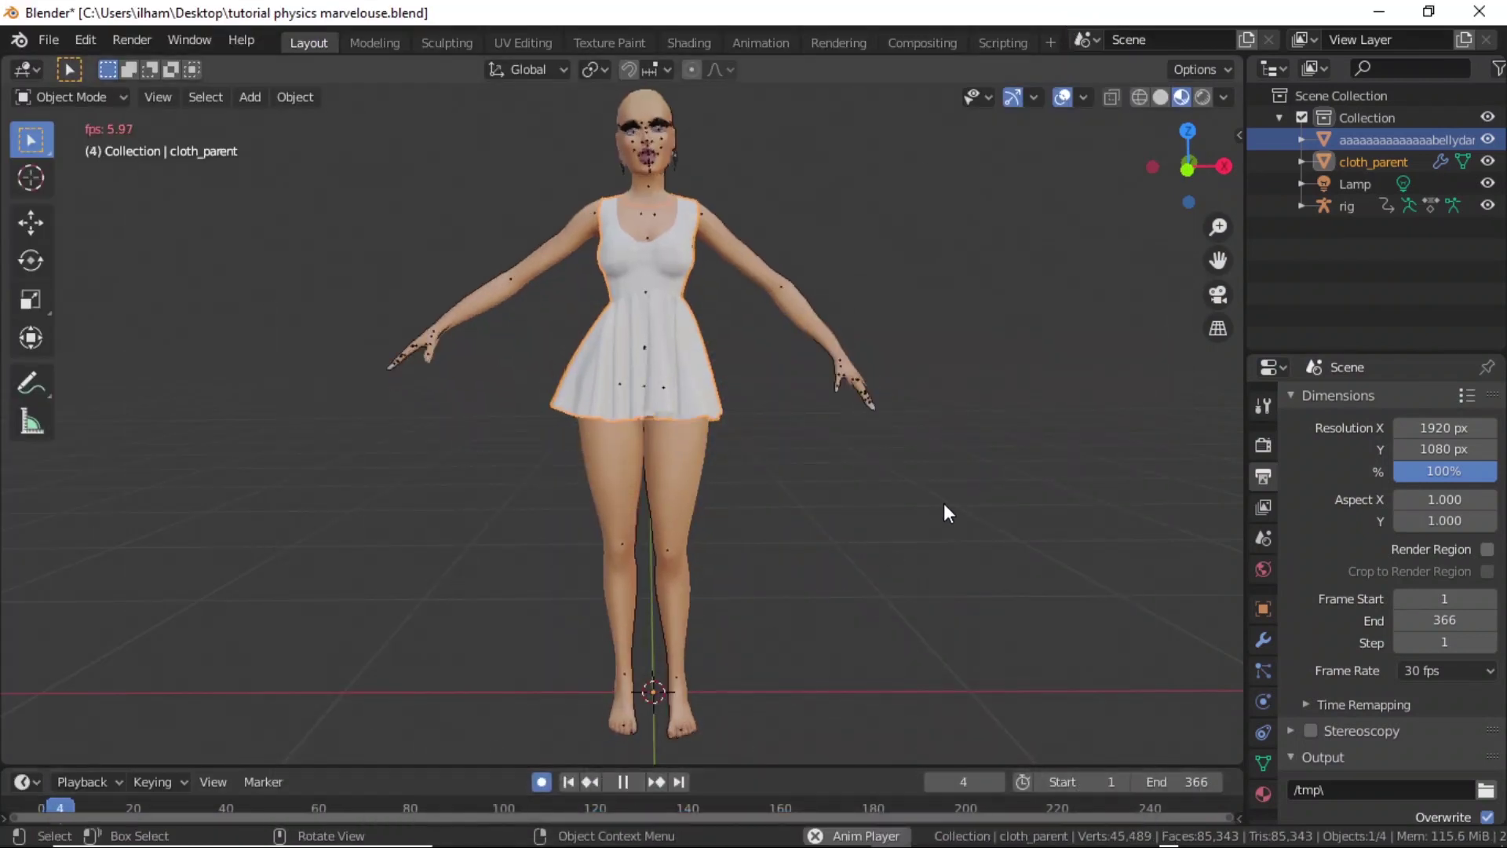
scroll(719, 469, up, 5)
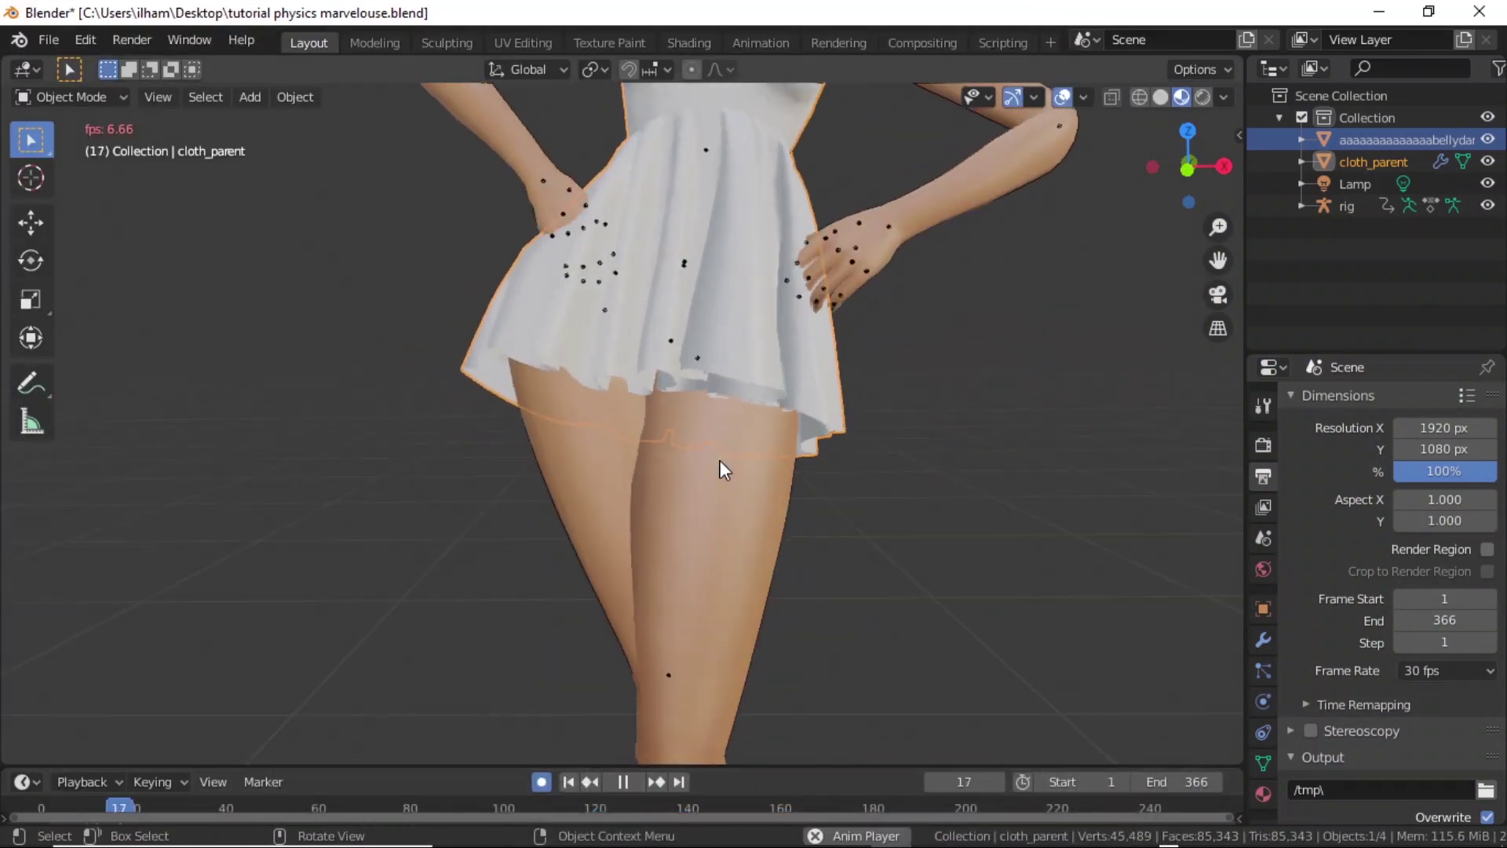
scroll(719, 460, down, 5)
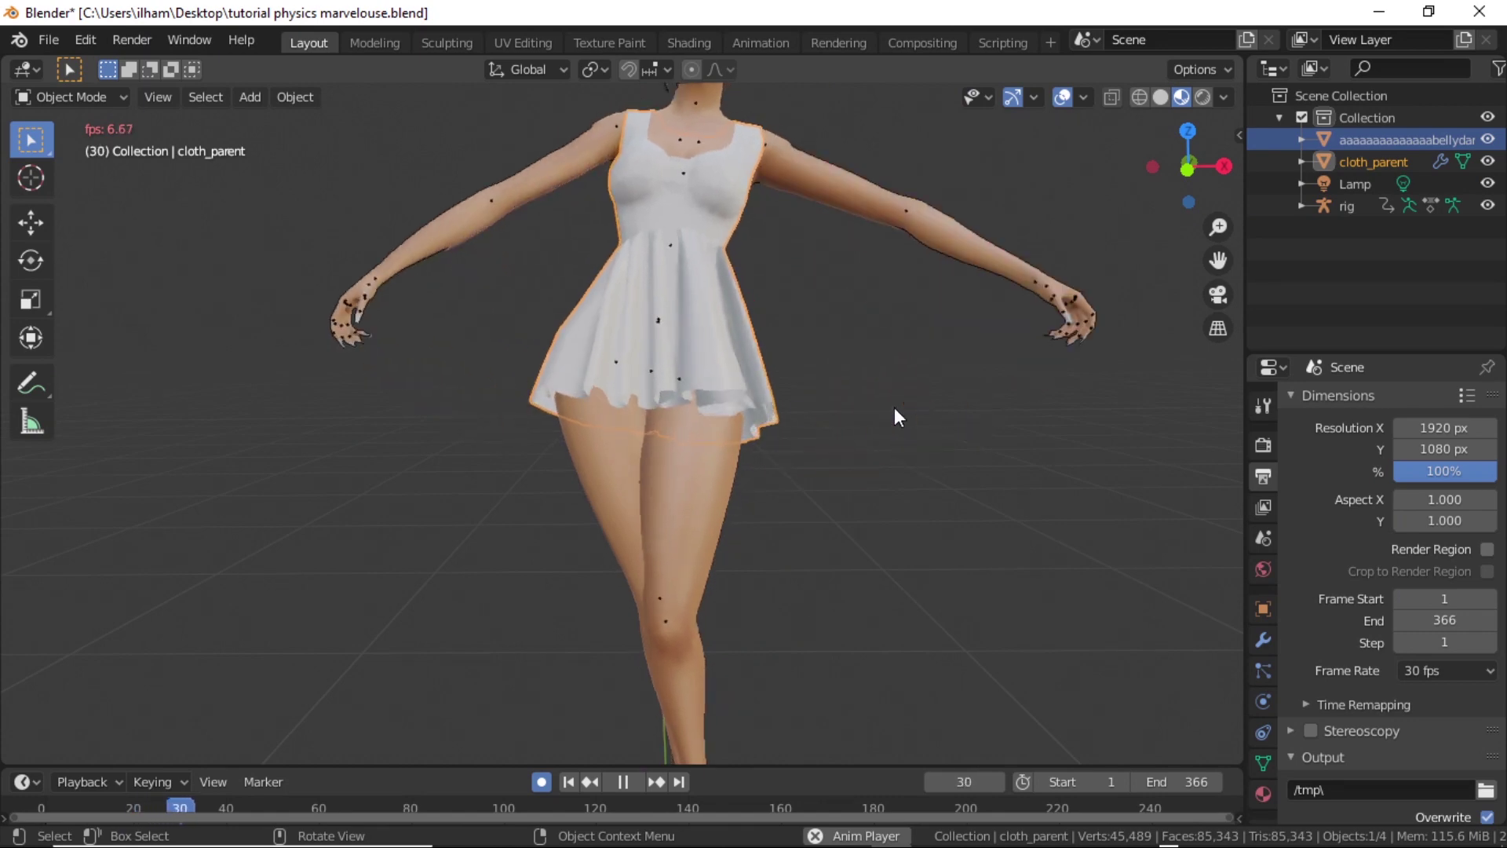
scroll(895, 424, up, 6)
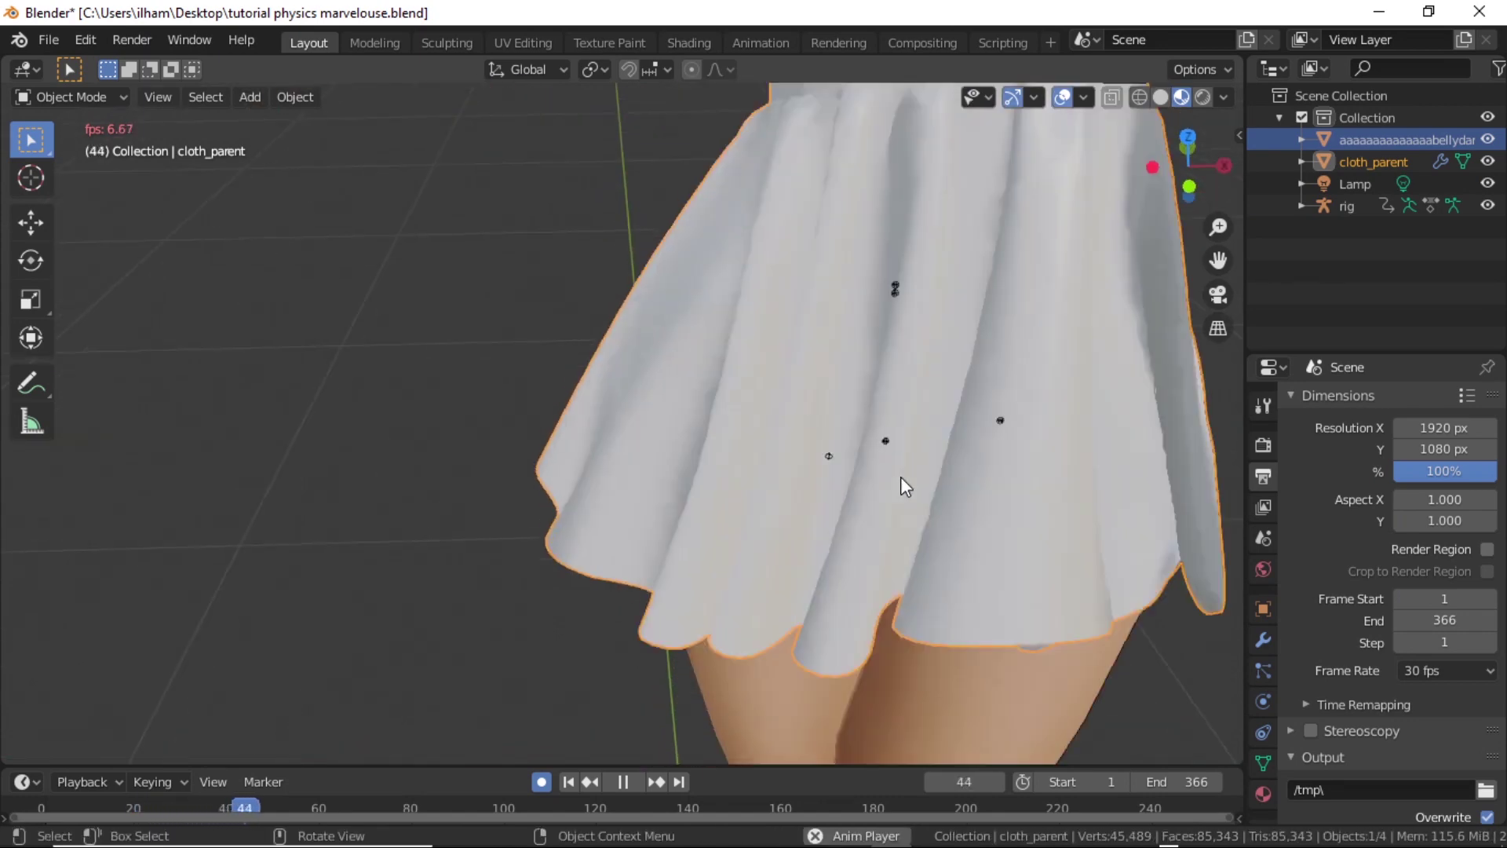
scroll(901, 479, down, 6)
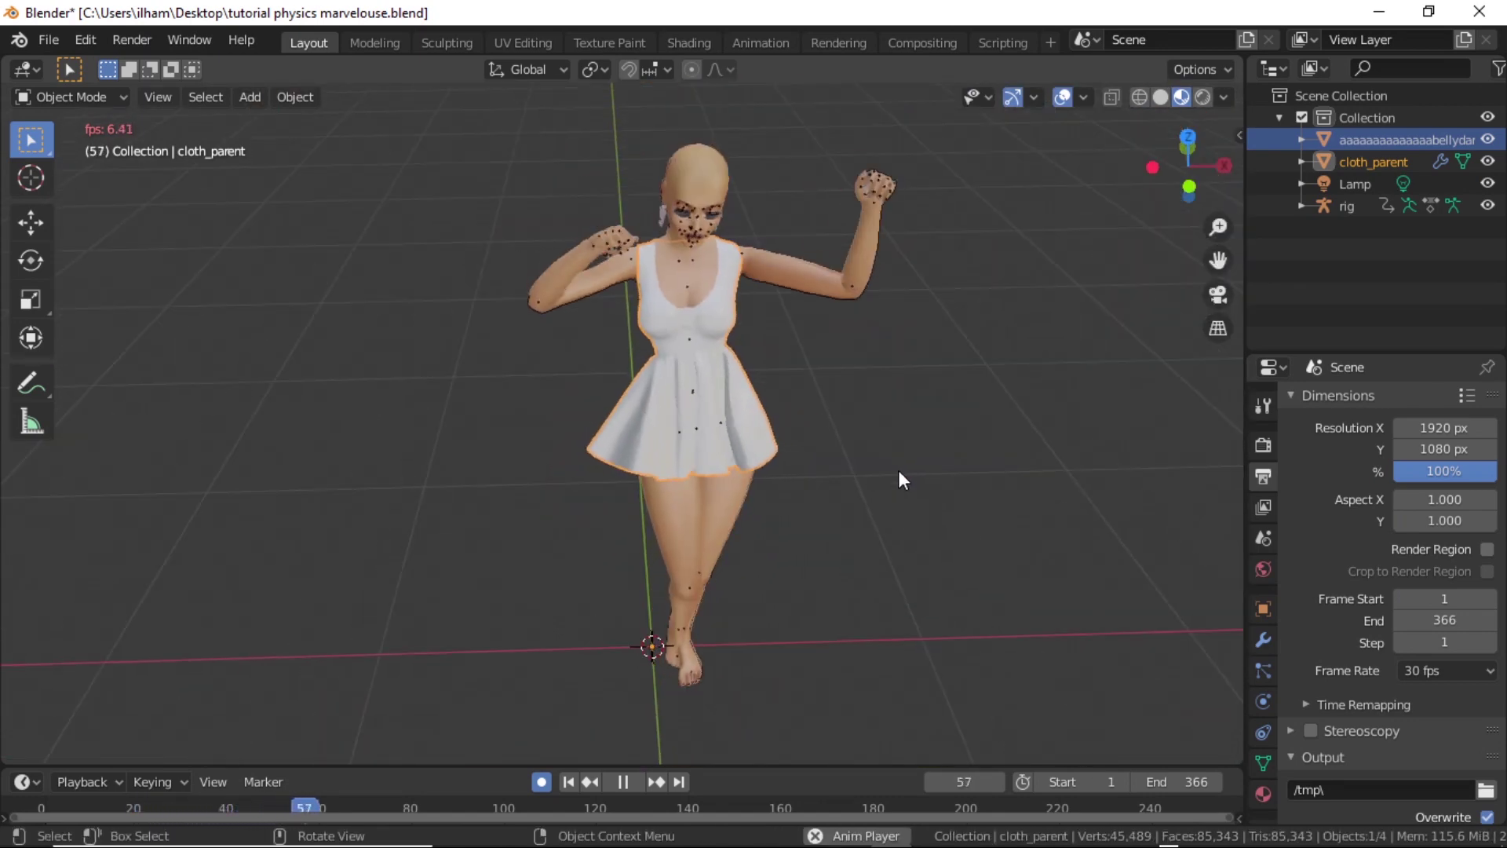
scroll(898, 463, up, 1)
right_click(902, 459)
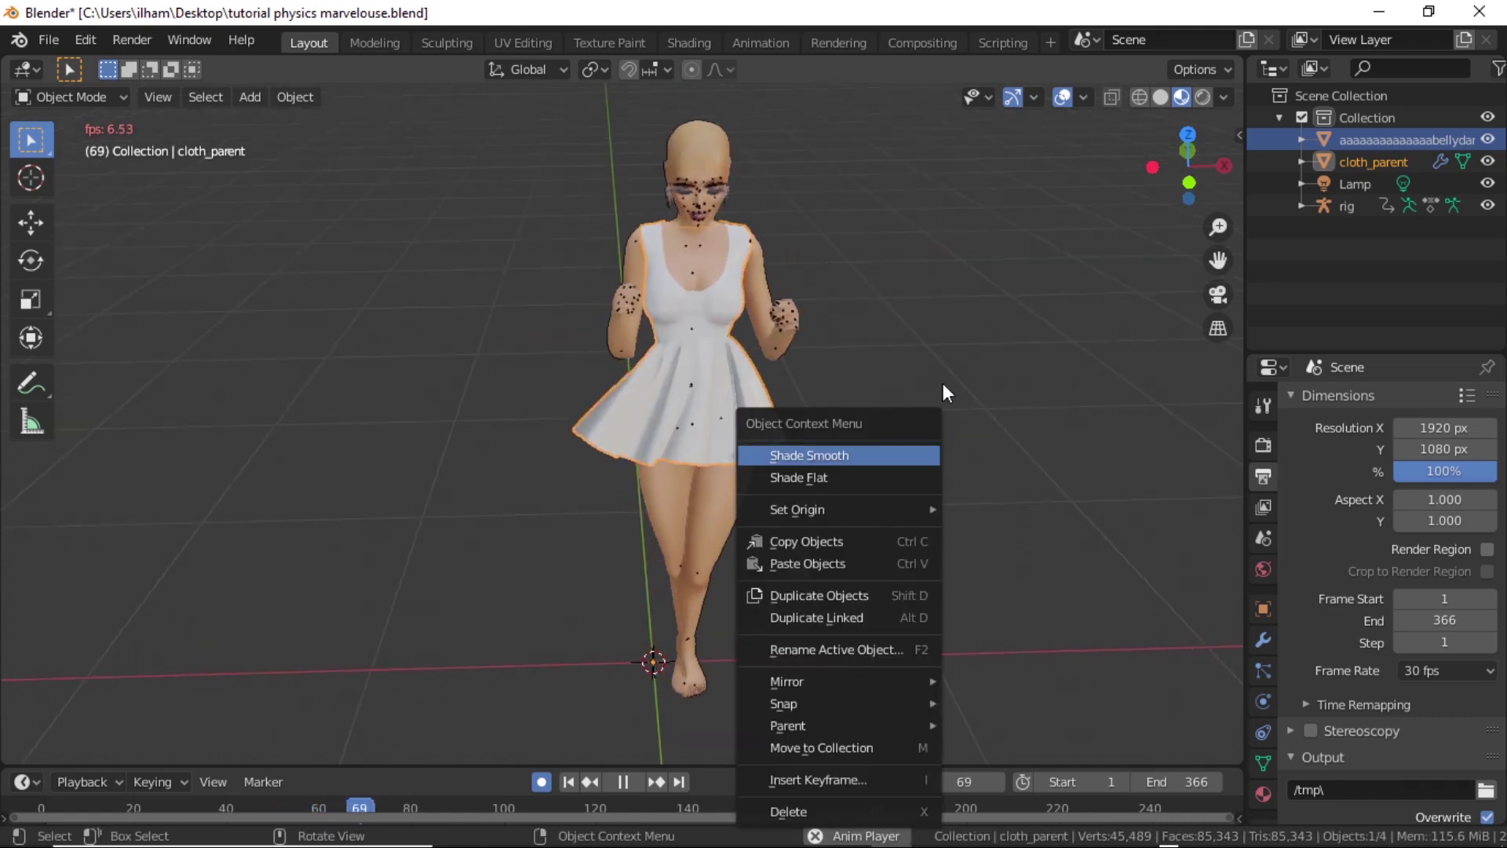
middle_drag(935, 290, 986, 282)
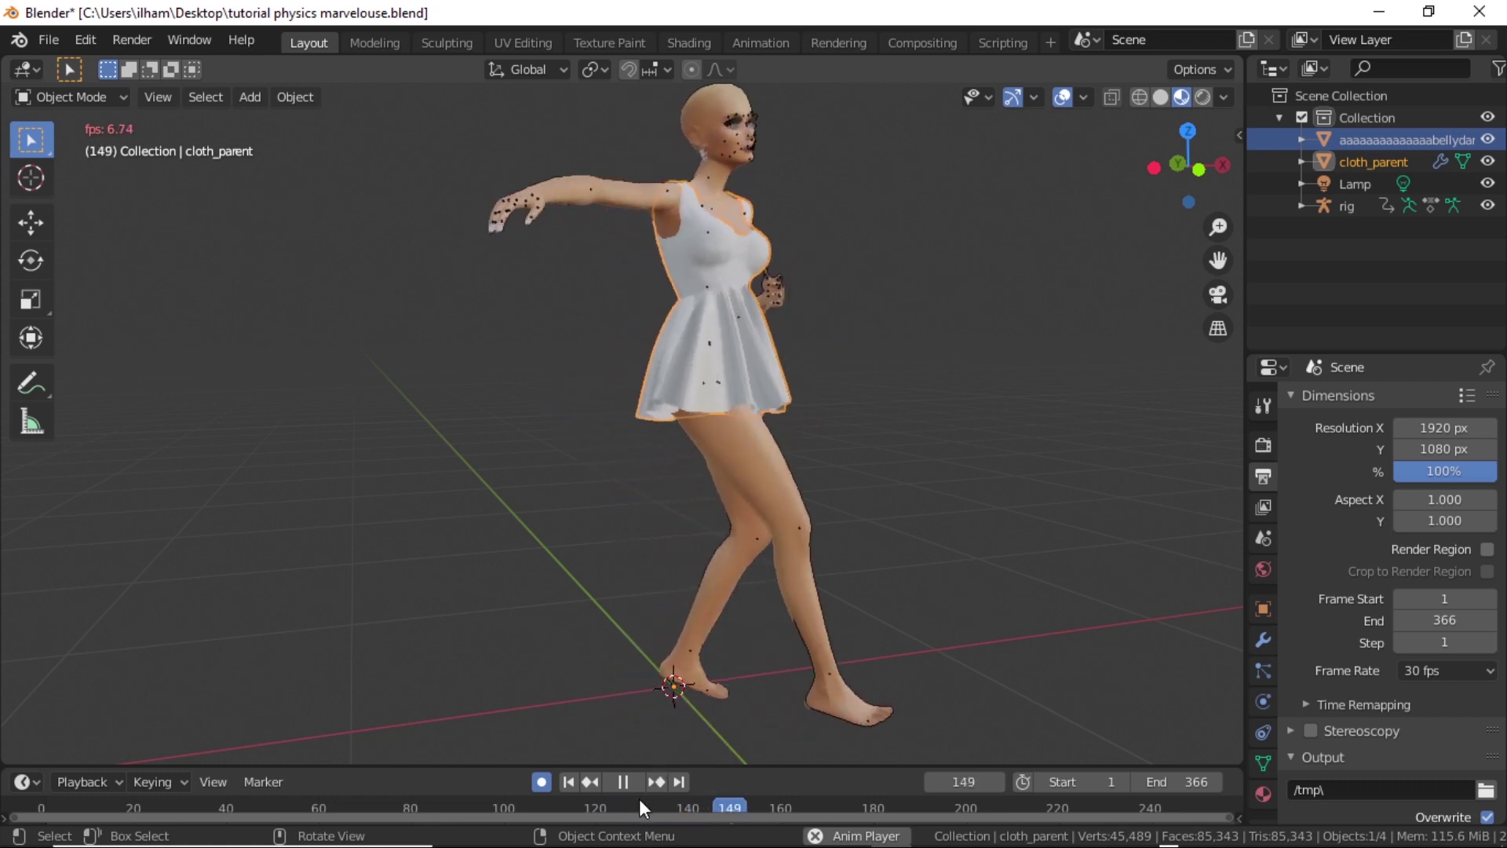
click(624, 780)
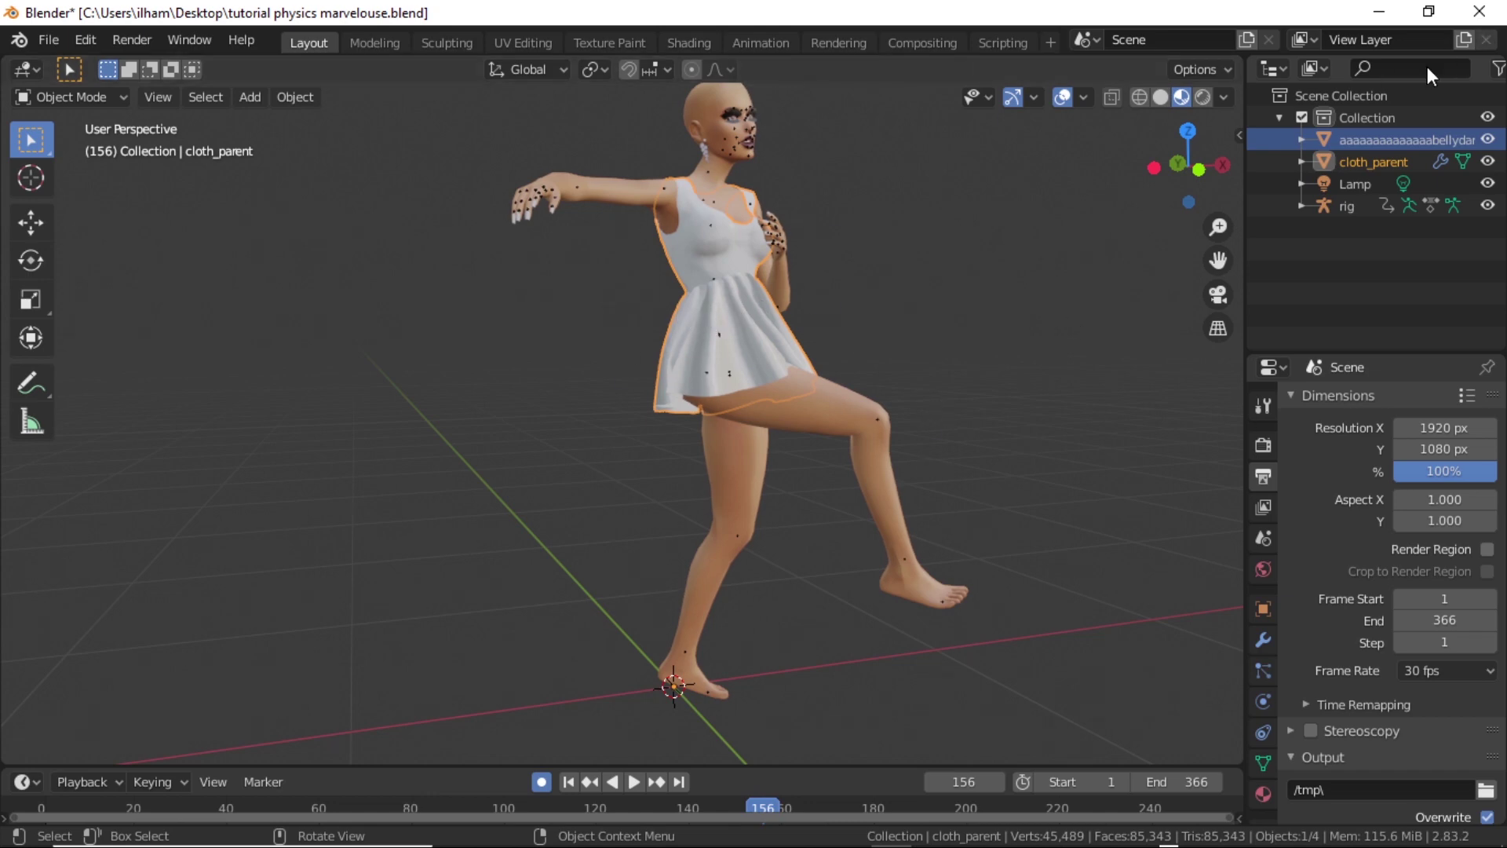
- Select cloth_parent and turn off Faces in its Mesh Cache modifier
click(1367, 164)
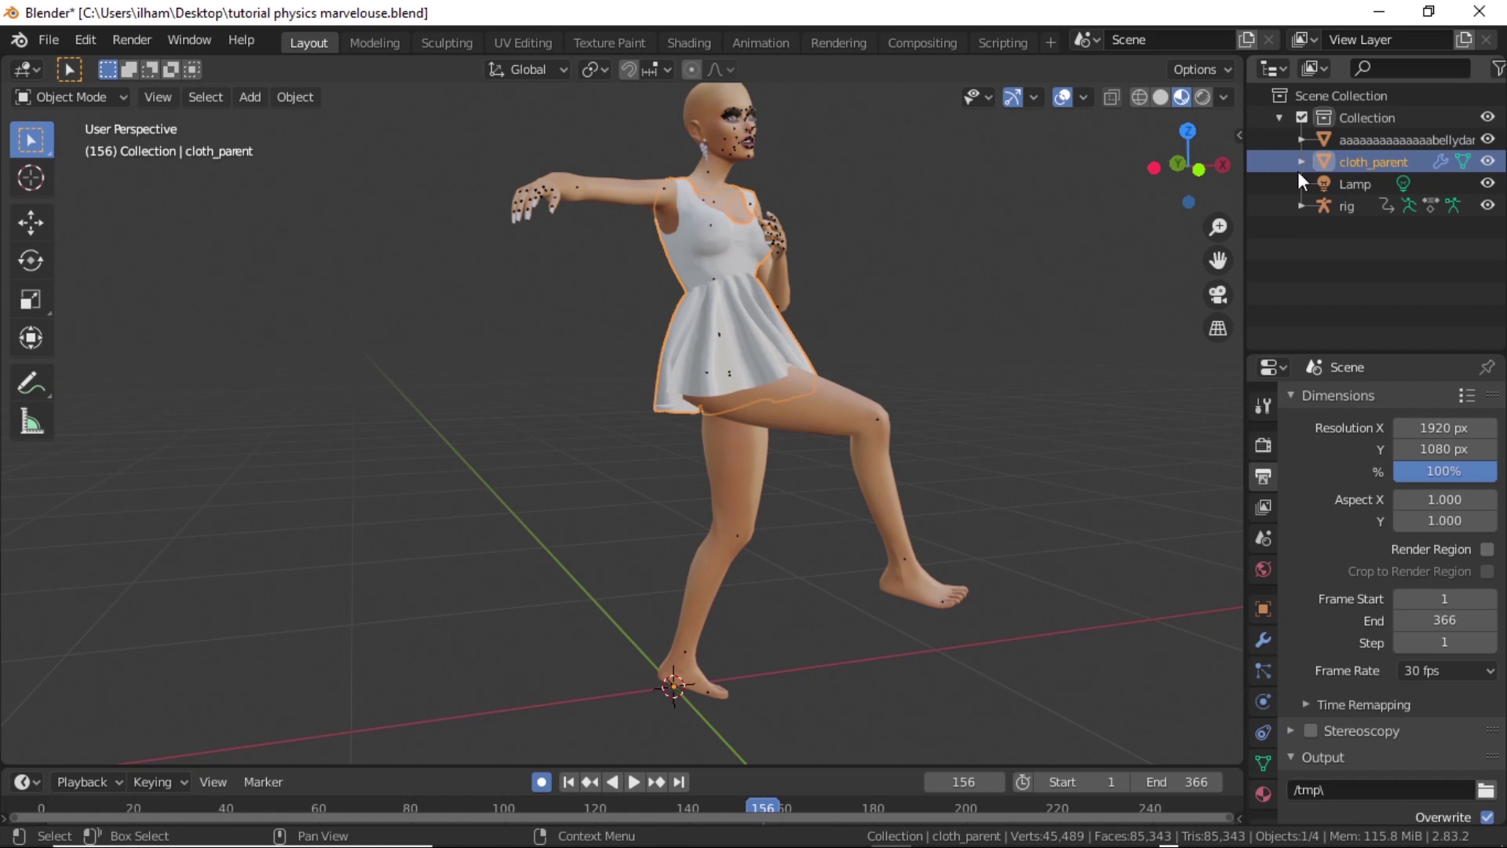
click(1263, 640)
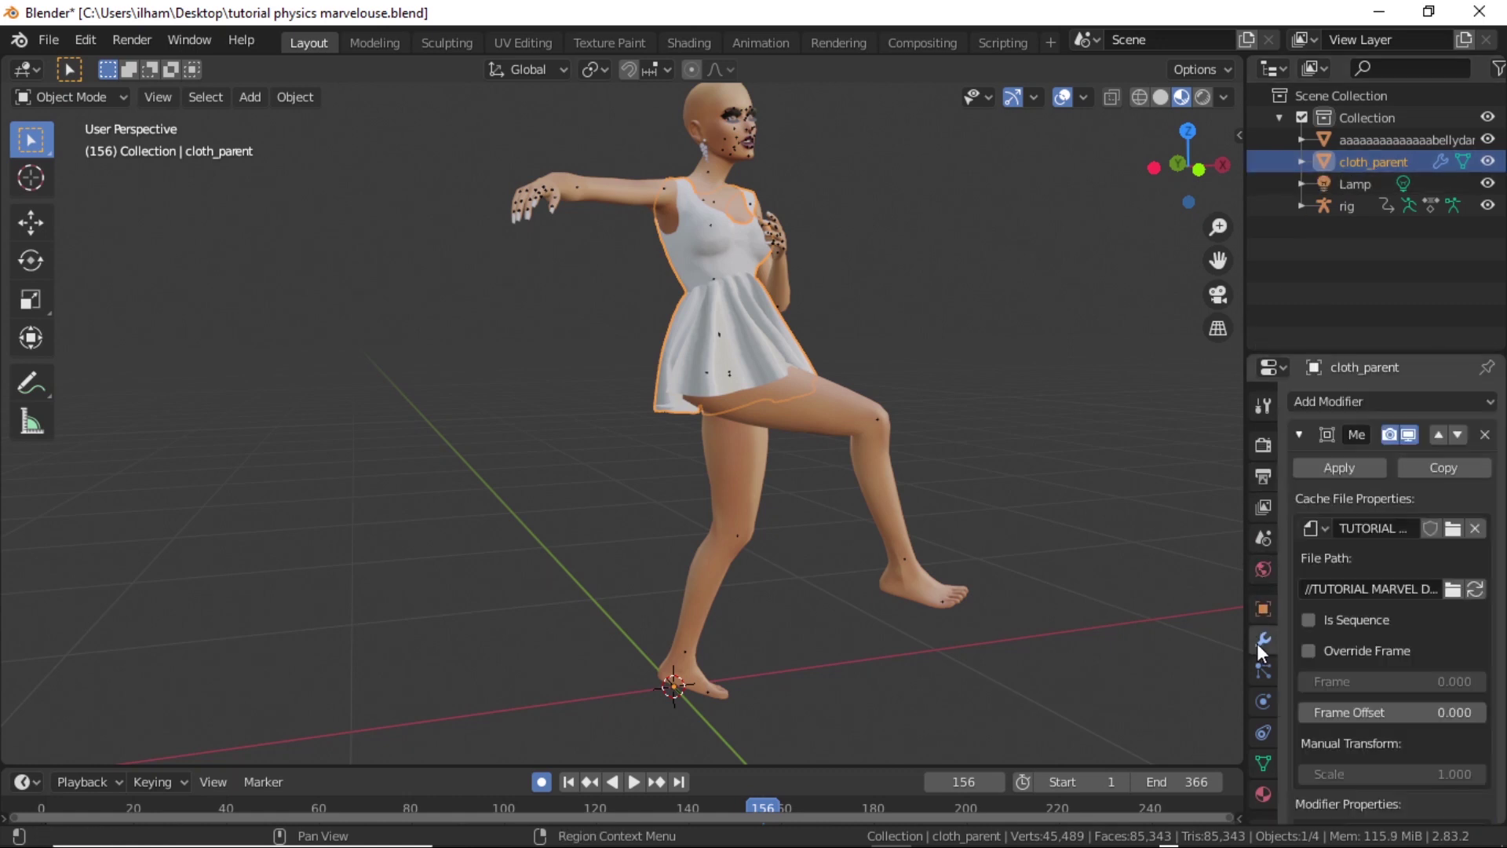
scroll(1415, 668, down, 2)
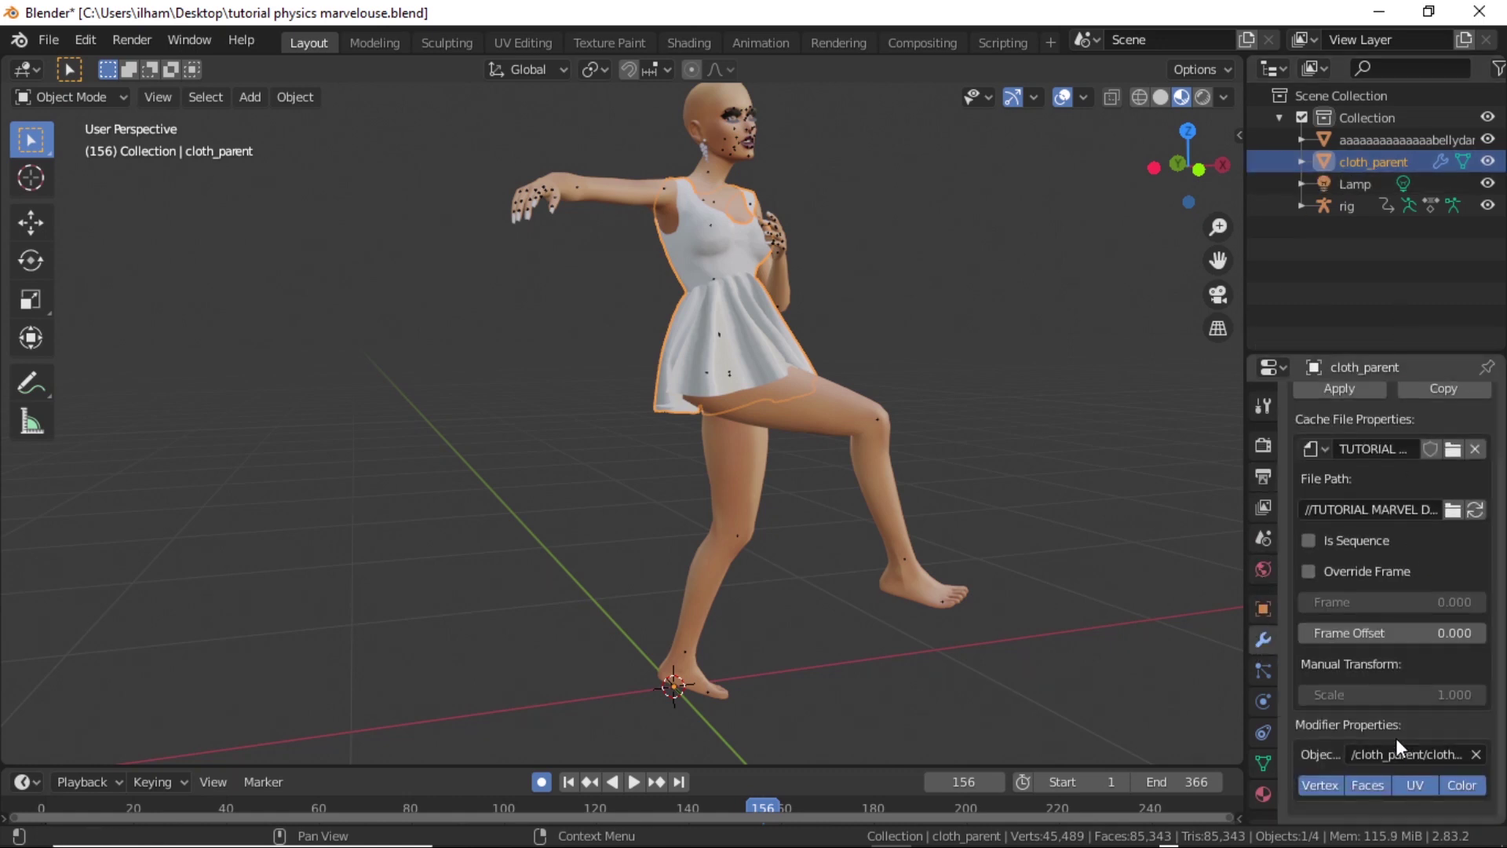
click(1371, 787)
click(1371, 787)
click(1370, 787)
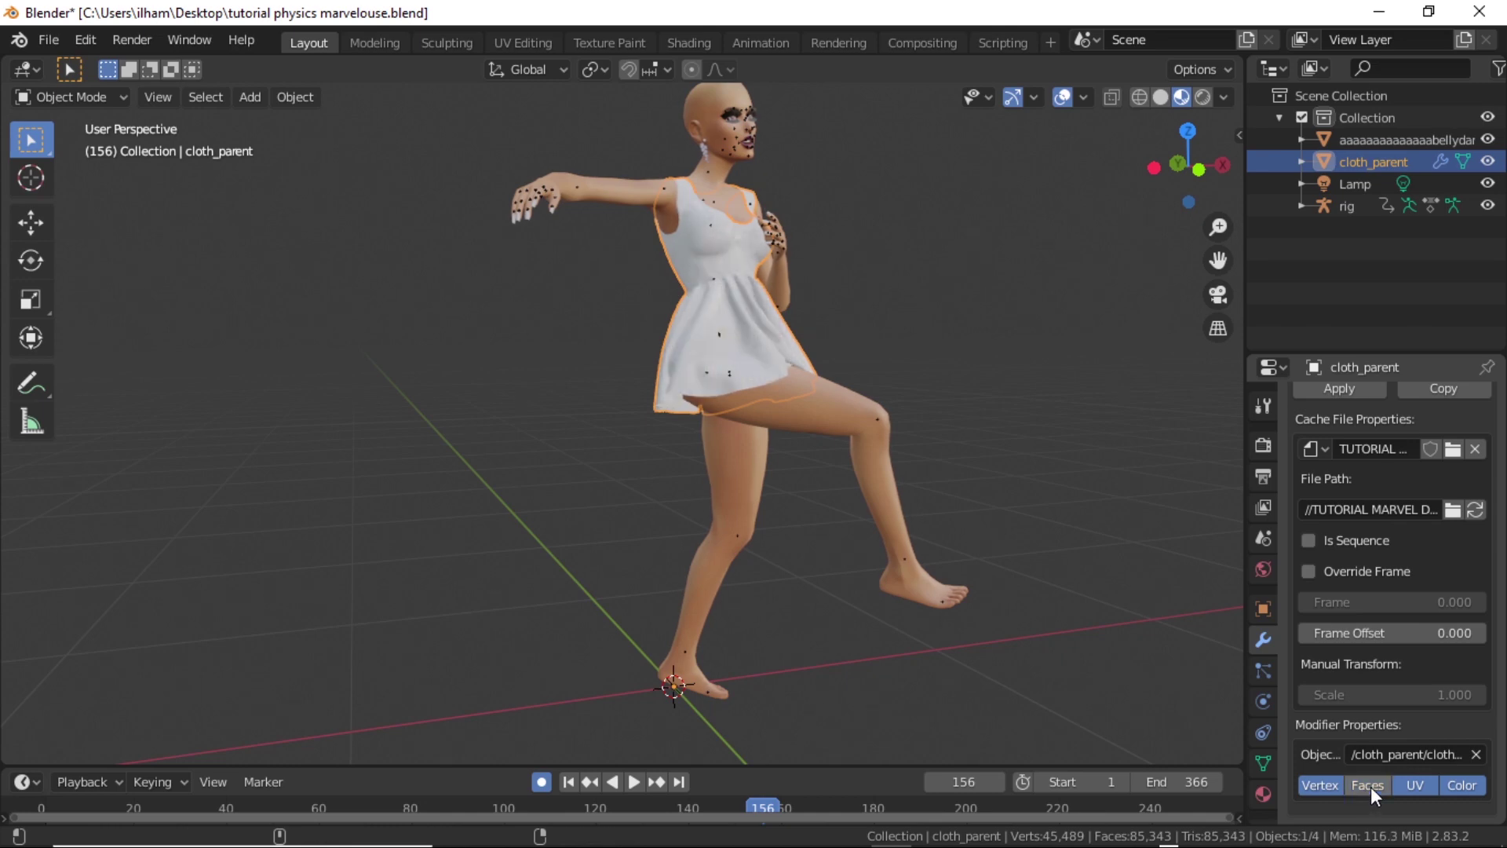
- Pan and orbit the view to inspect how the dress drapes over the body
scroll(916, 263, up, 6)
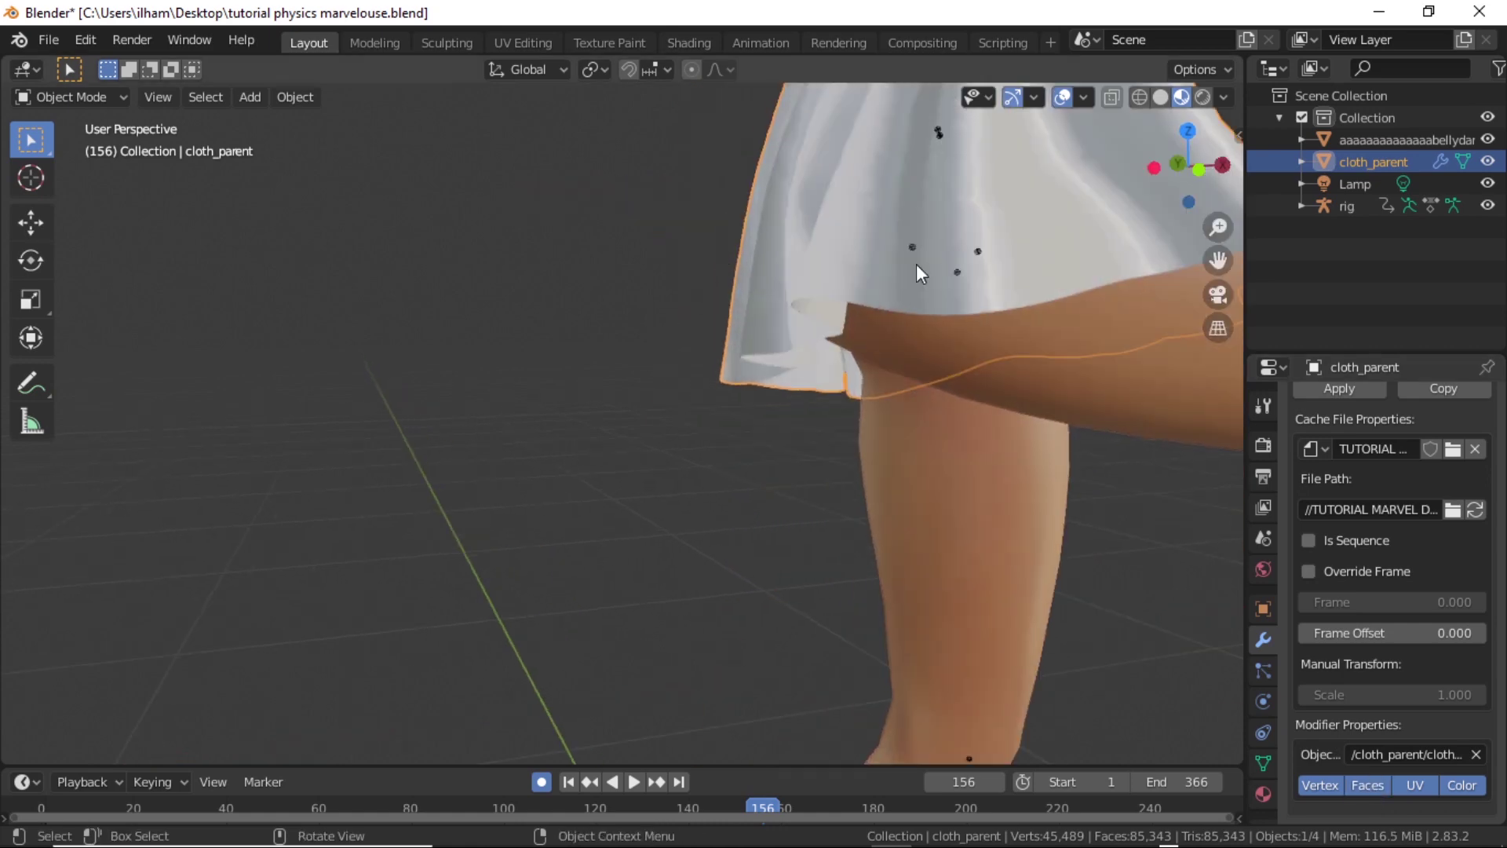
scroll(1169, 278, down, 2)
drag(1213, 263, 1110, 275)
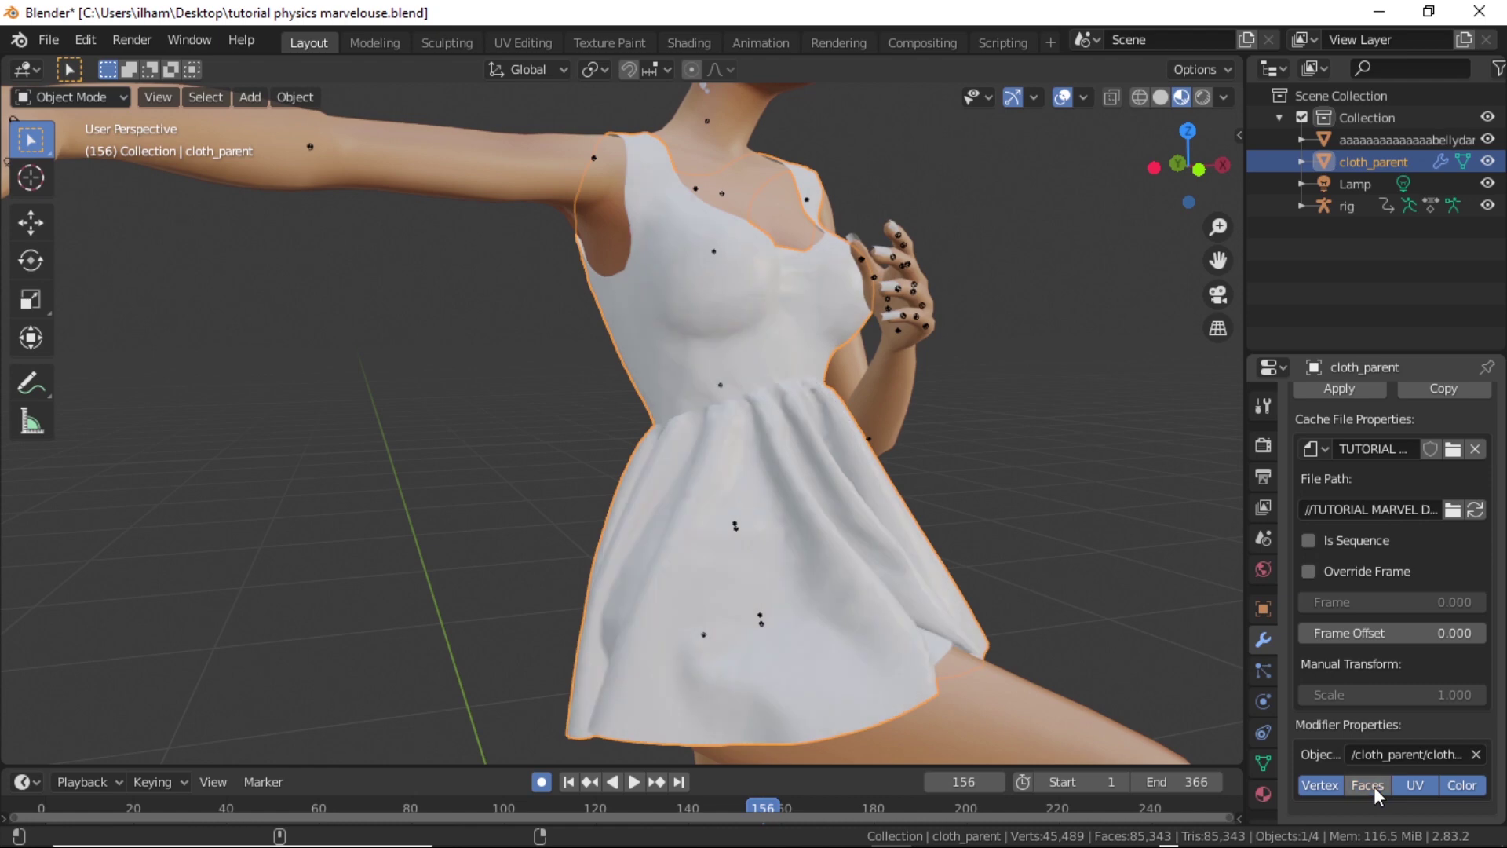
scroll(722, 464, down, 5)
middle_drag(841, 466, 840, 383)
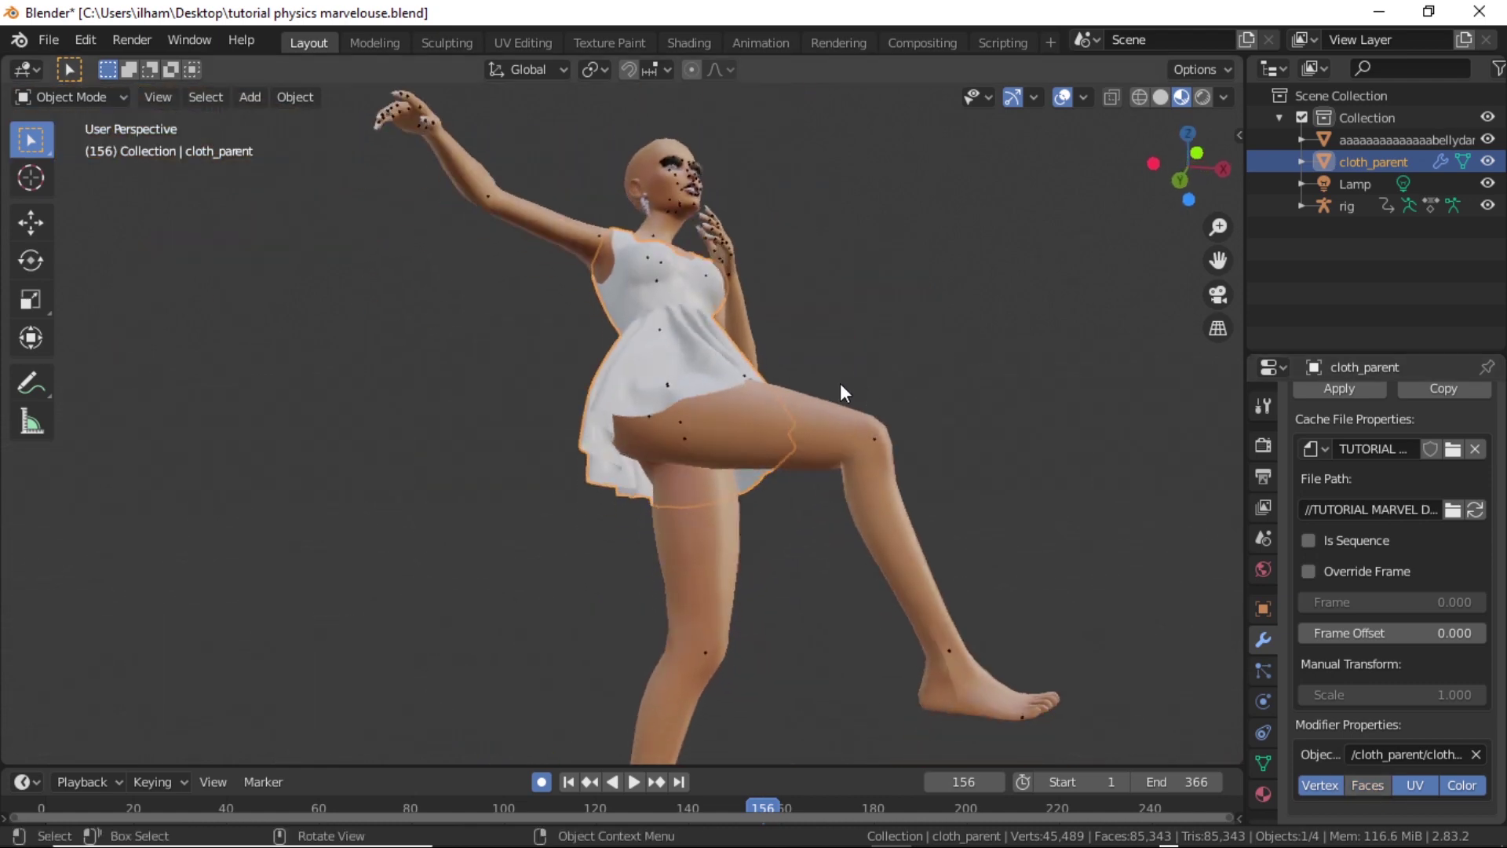
right_click(677, 526)
middle_drag(970, 200, 680, 171)
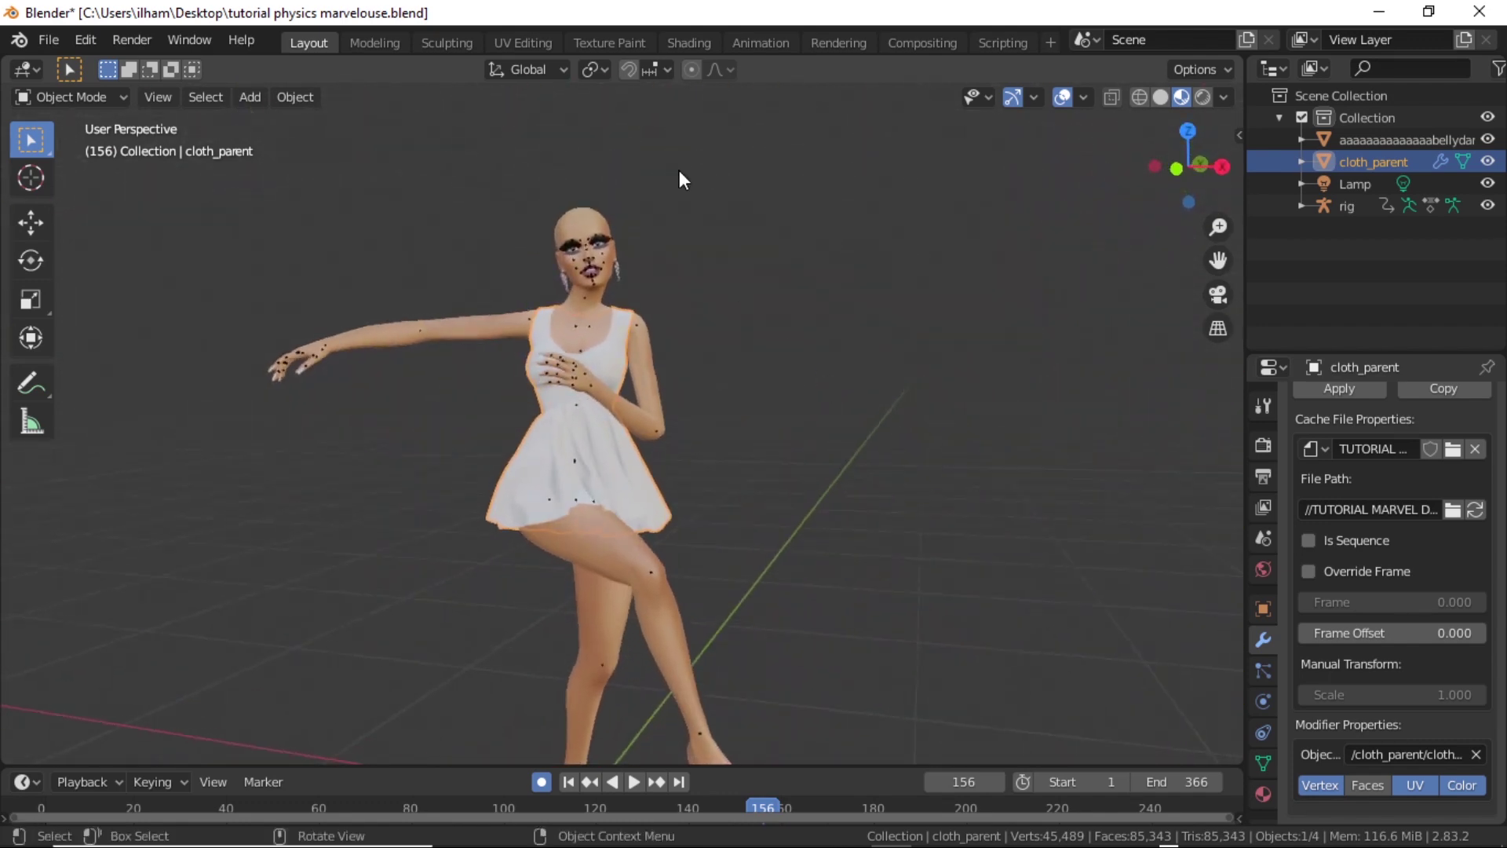
- In the Shading workspace, give the dress new Material.001 with a cyan base colour
click(694, 46)
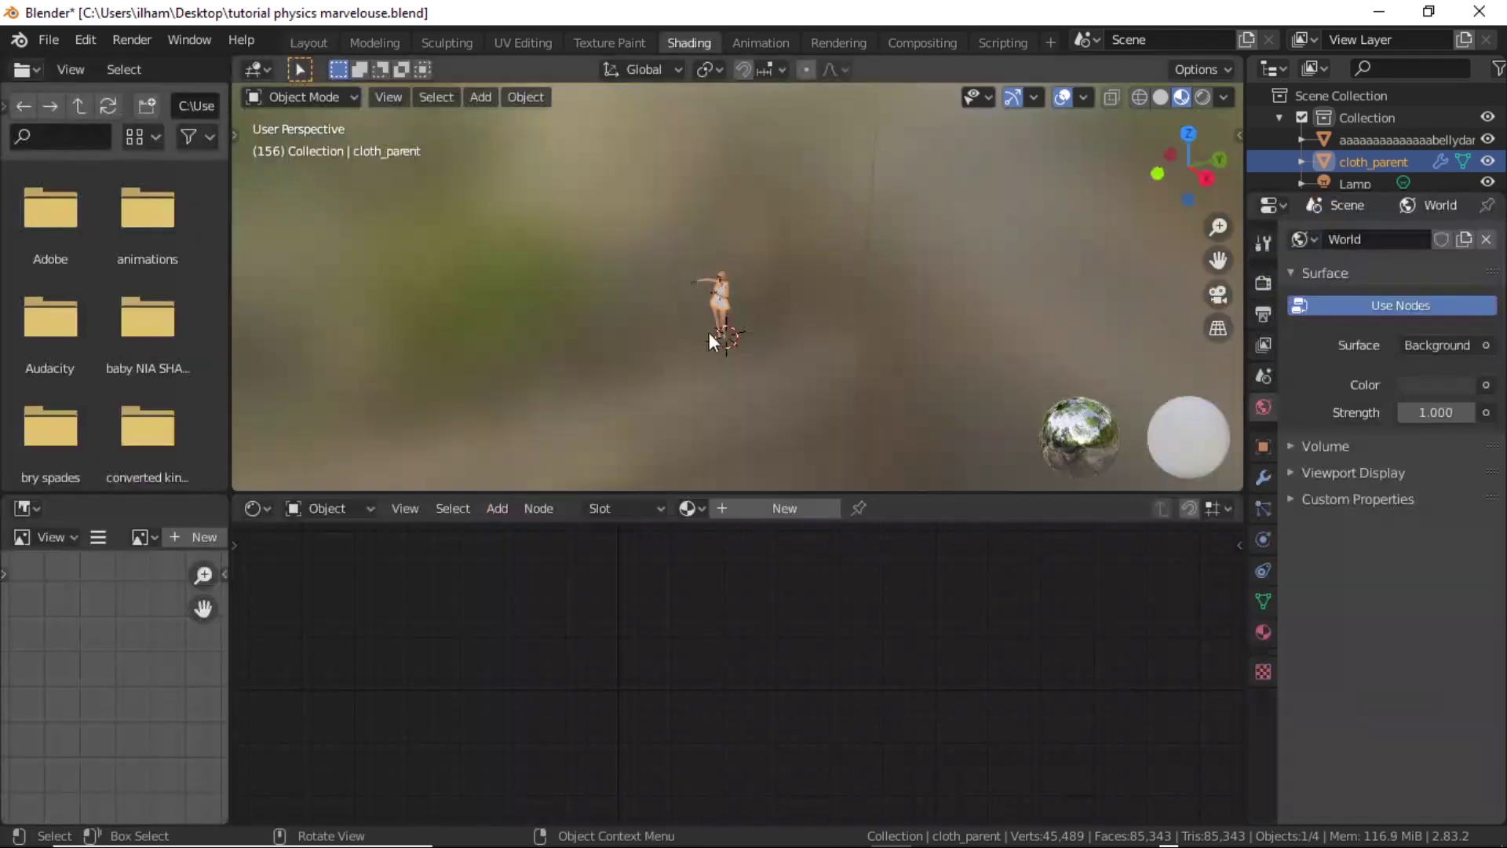
scroll(785, 369, up, 5)
scroll(785, 379, up, 4)
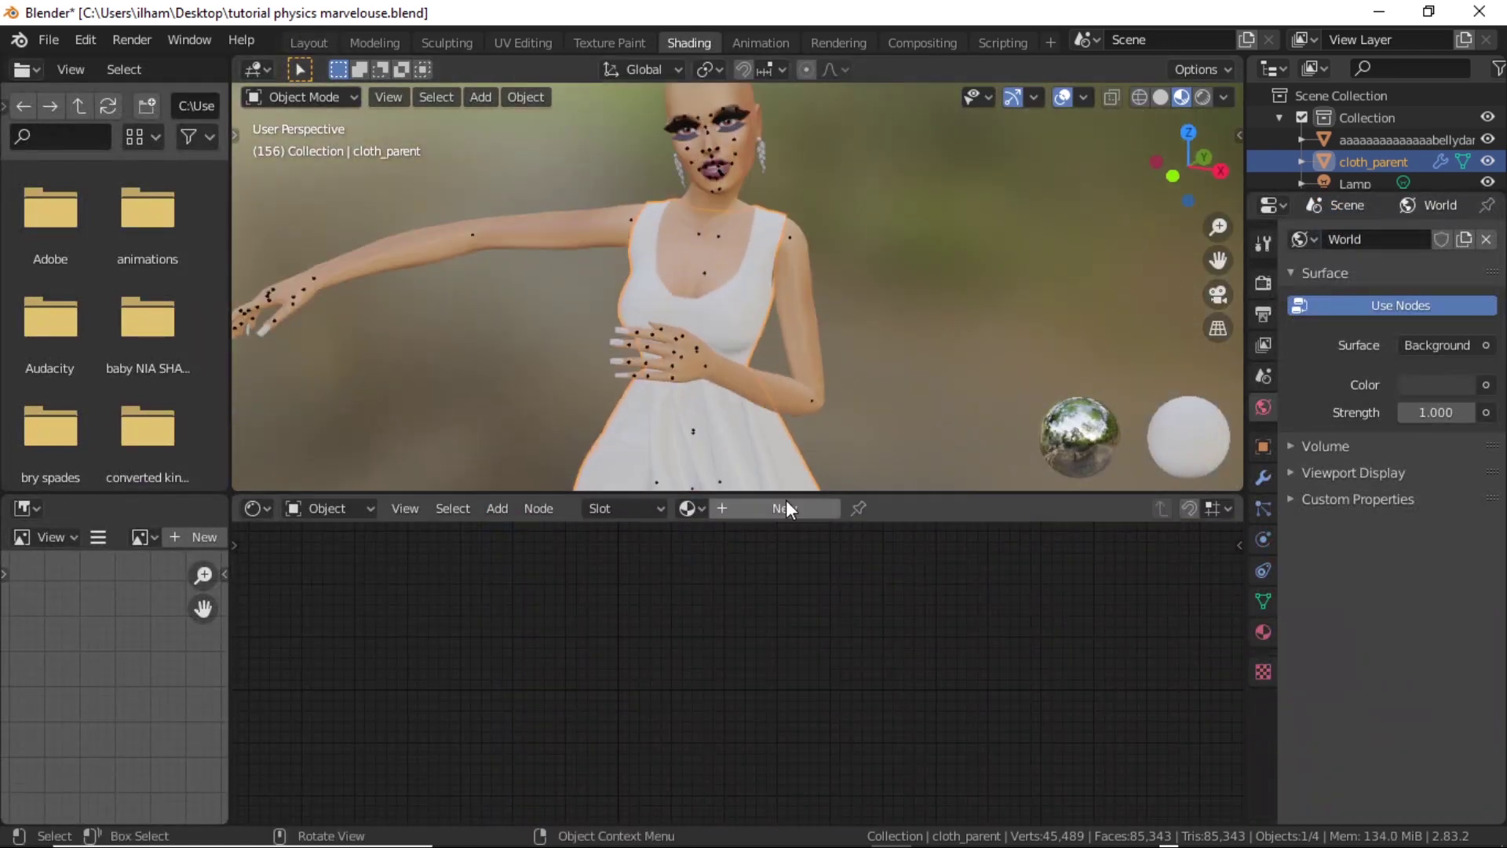
click(783, 508)
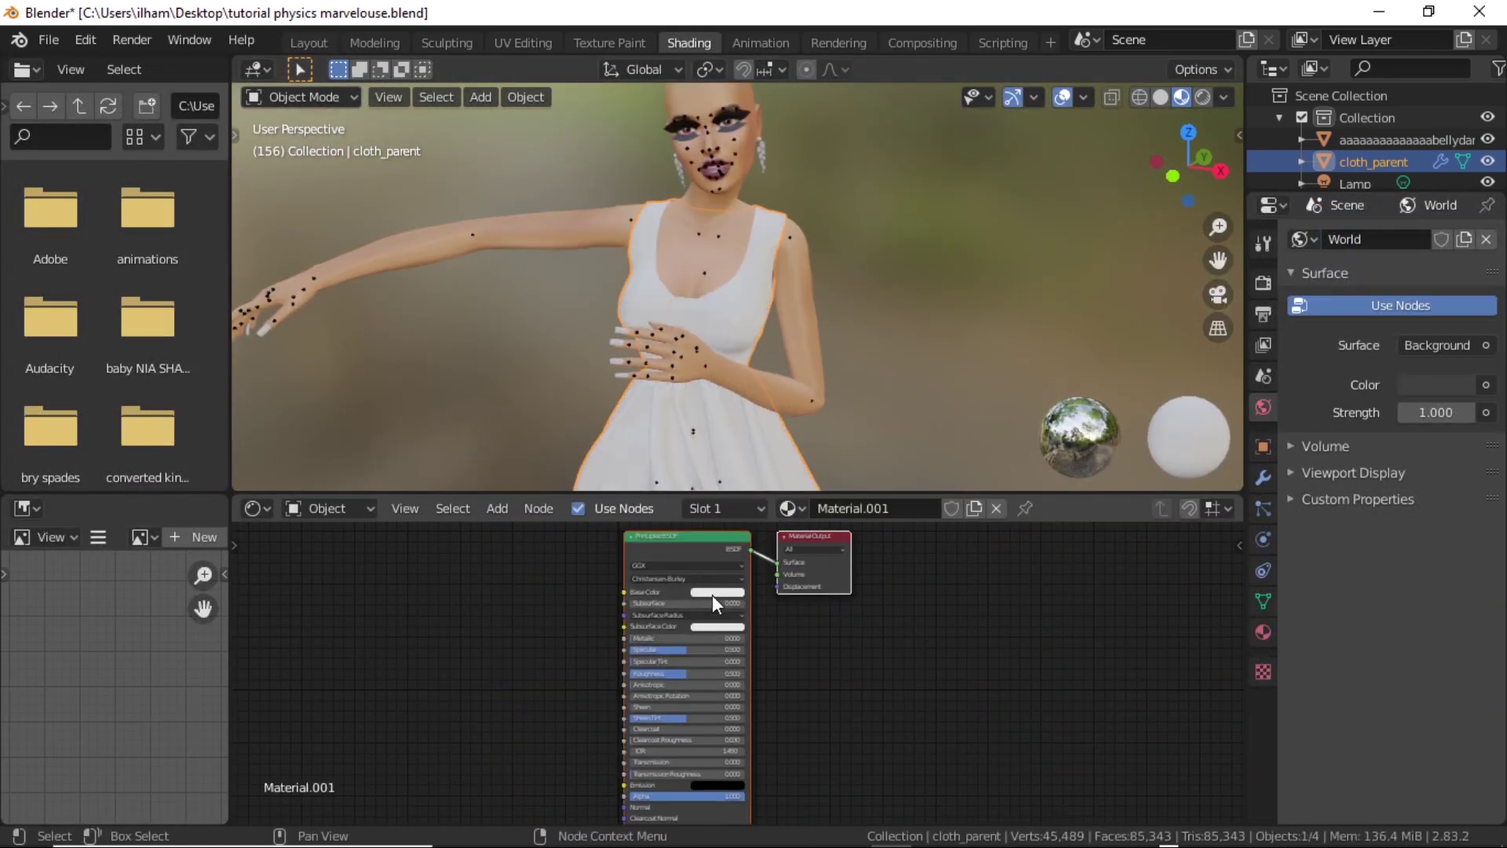
click(713, 593)
mouse_move(735, 479)
mouse_down()
mouse_move(758, 488)
mouse_move(738, 450)
mouse_up()
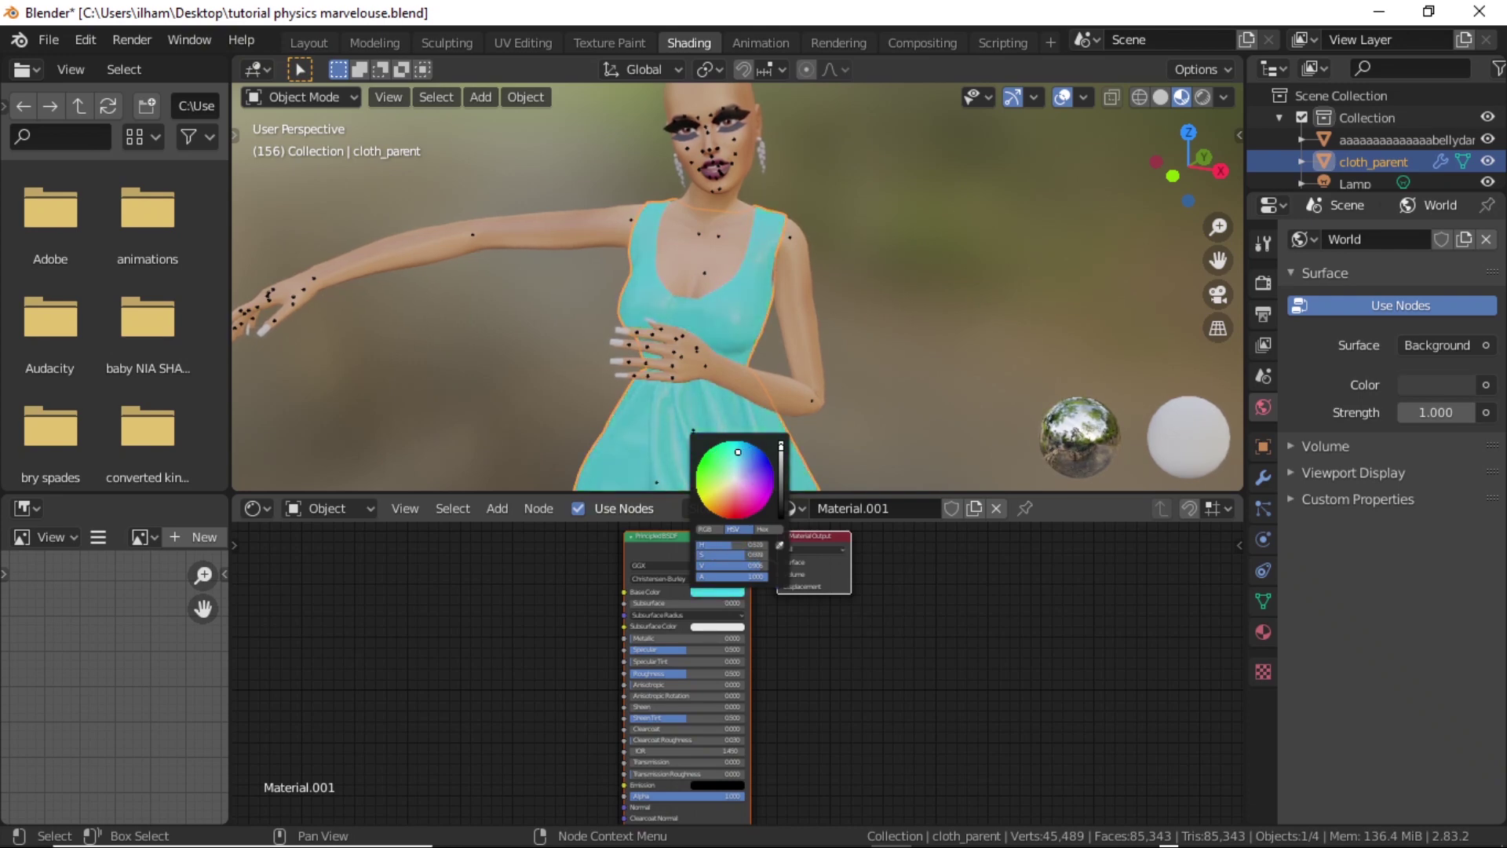
scroll(942, 290, down, 4)
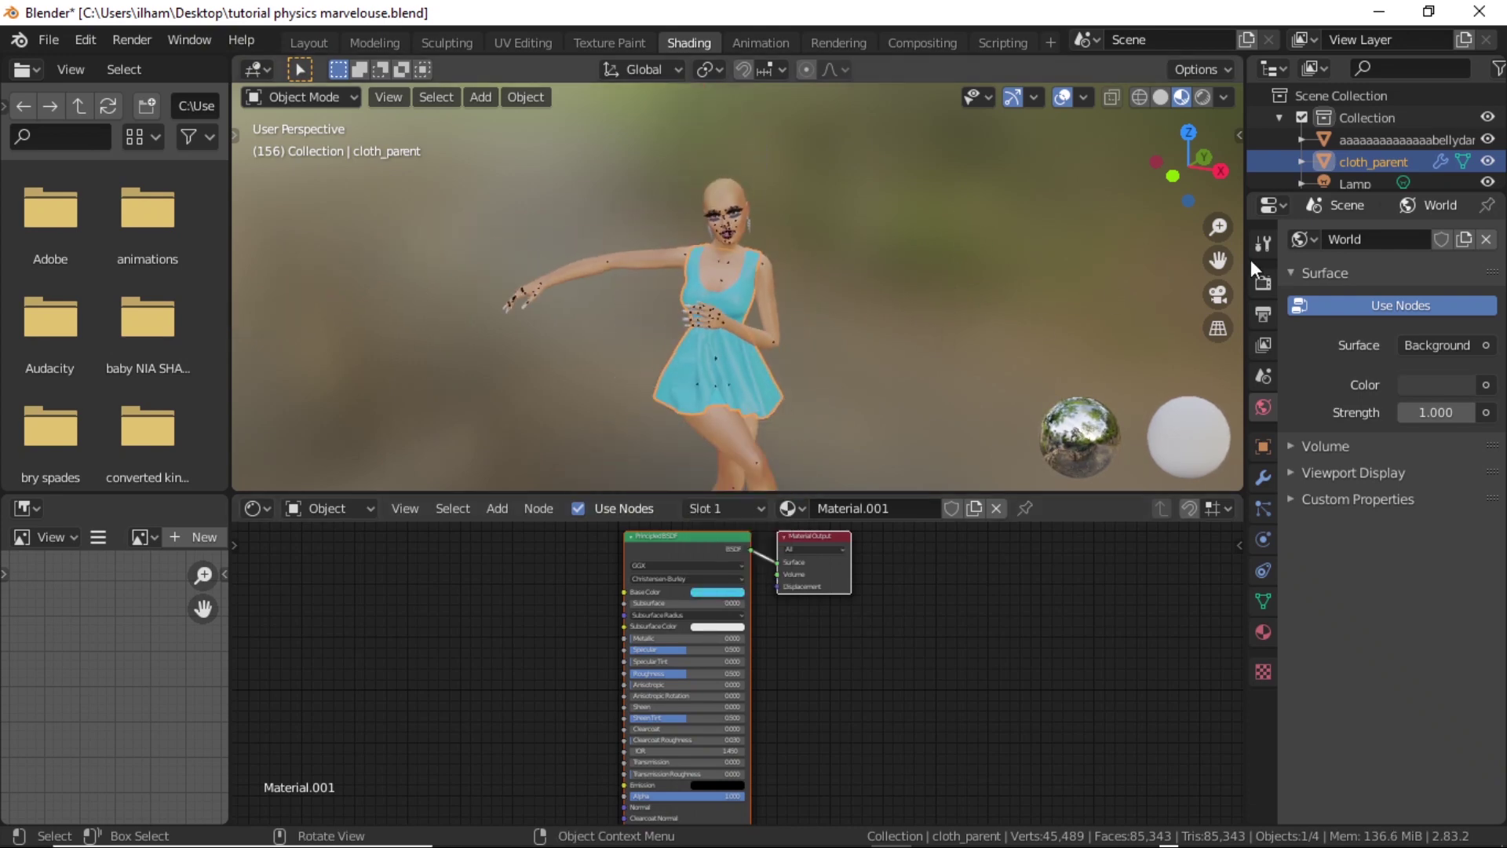
drag(1222, 262, 1221, 192)
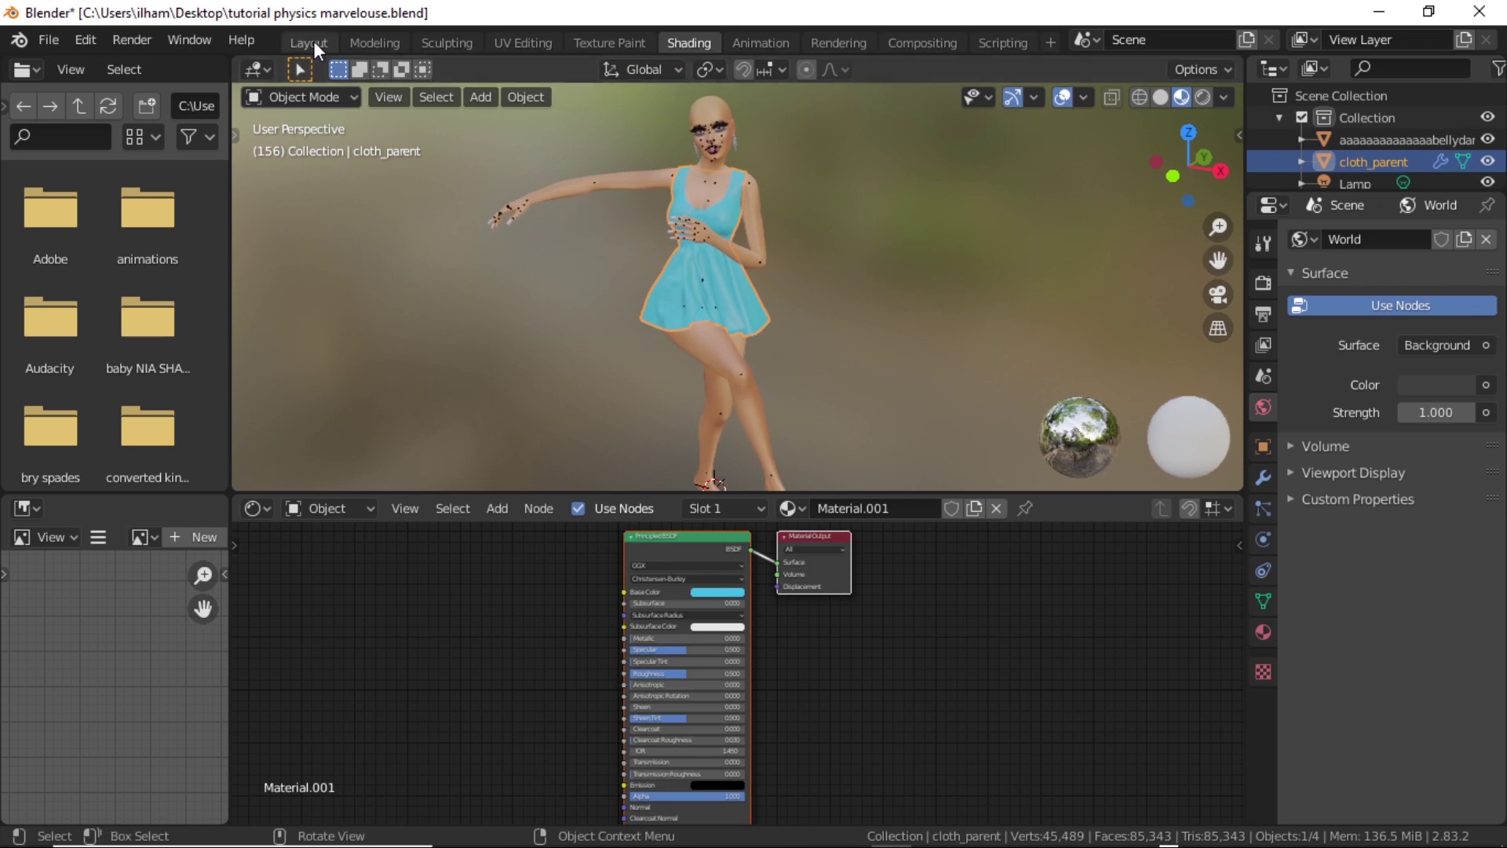
click(313, 41)
- Replay the dance from frame 1 and stop around frame 53 to check the cyan dress
scroll(748, 341, up, 3)
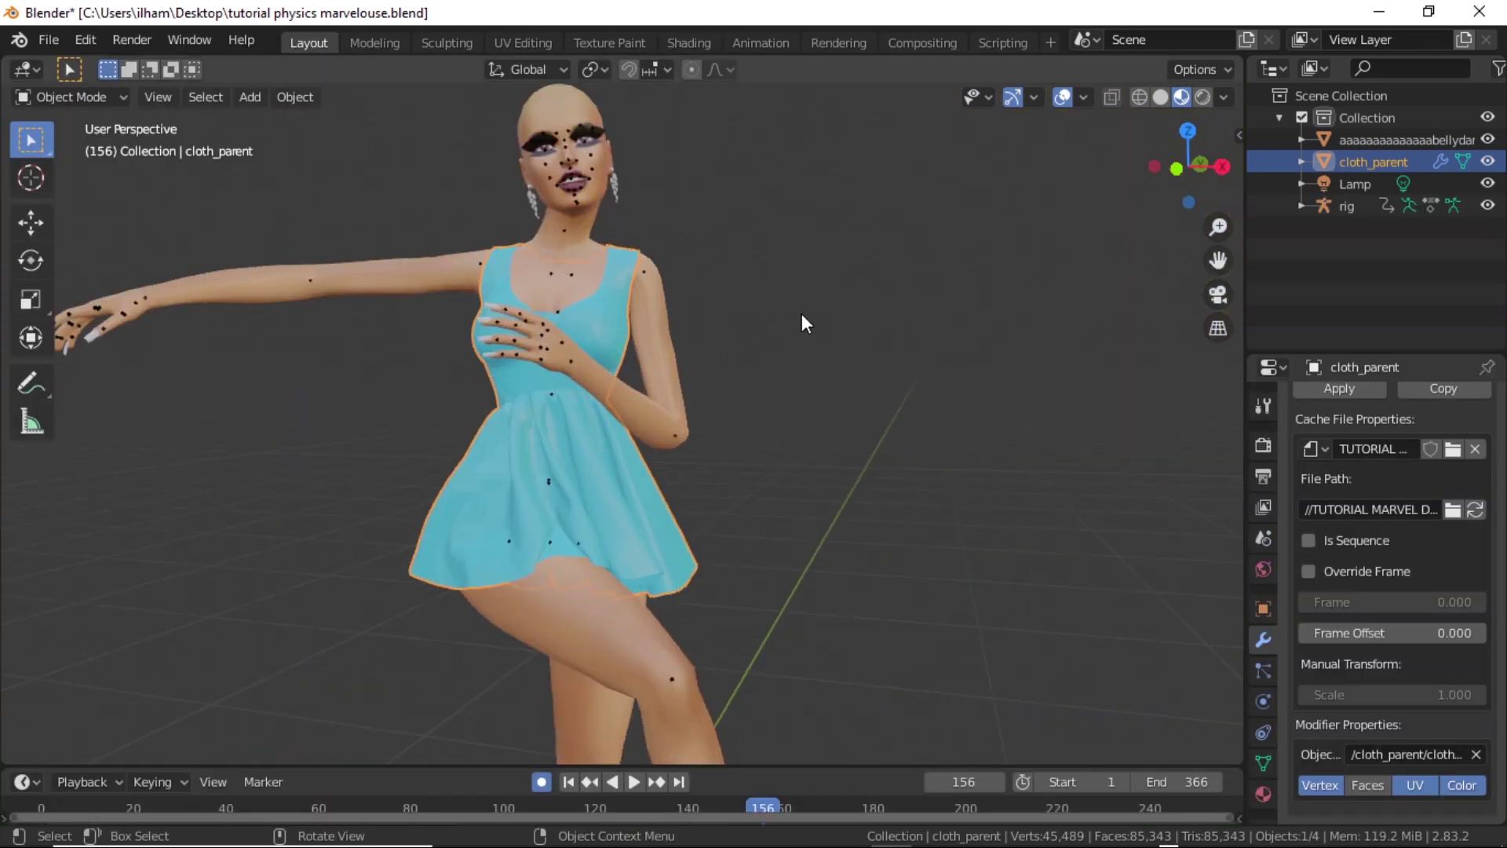
middle_drag(803, 313, 801, 349)
drag(1222, 262, 1221, 228)
middle_drag(935, 272, 940, 313)
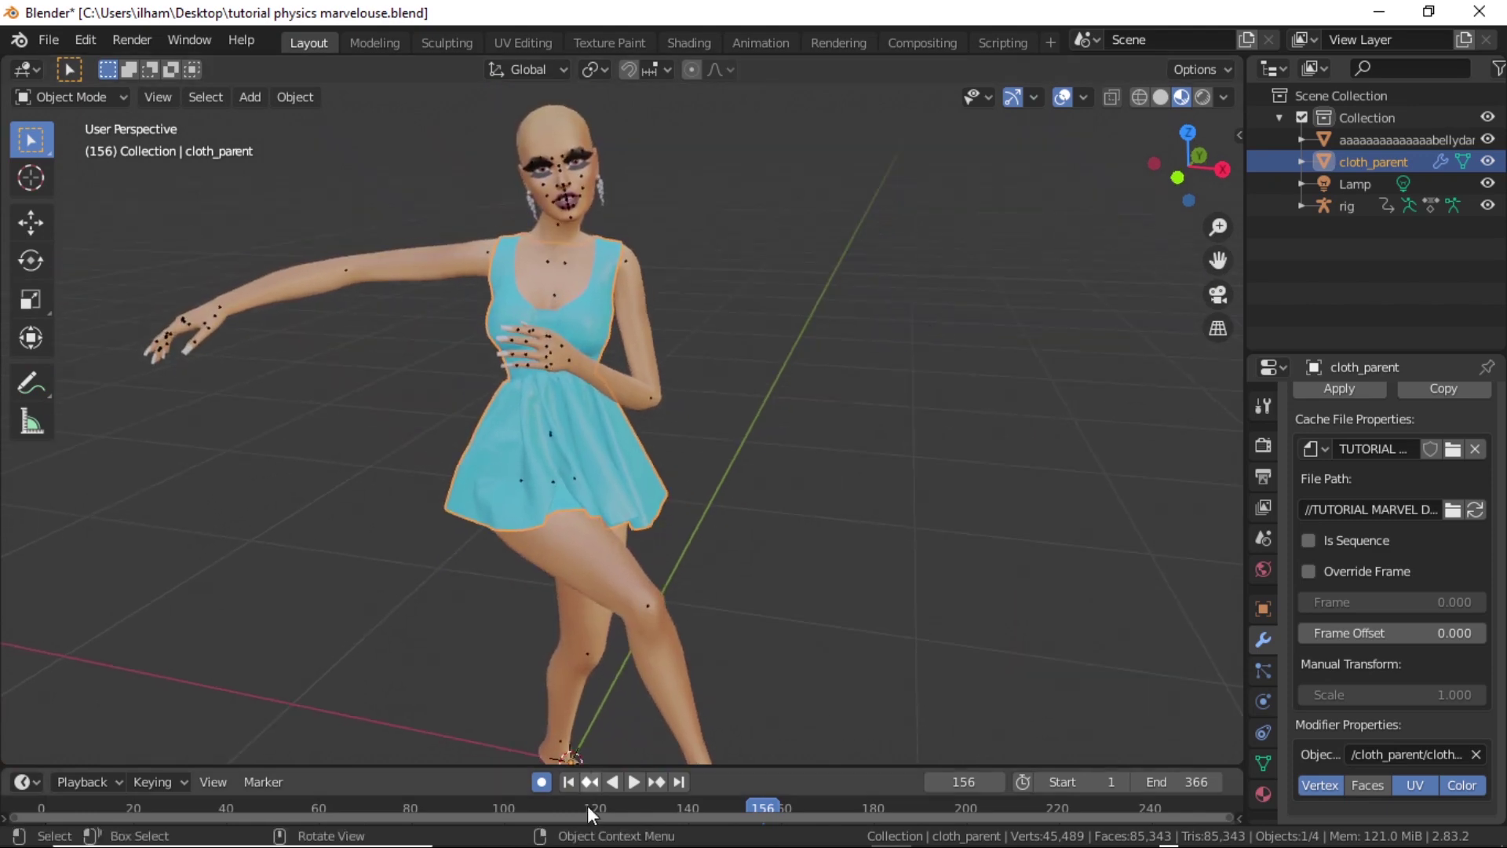
click(567, 782)
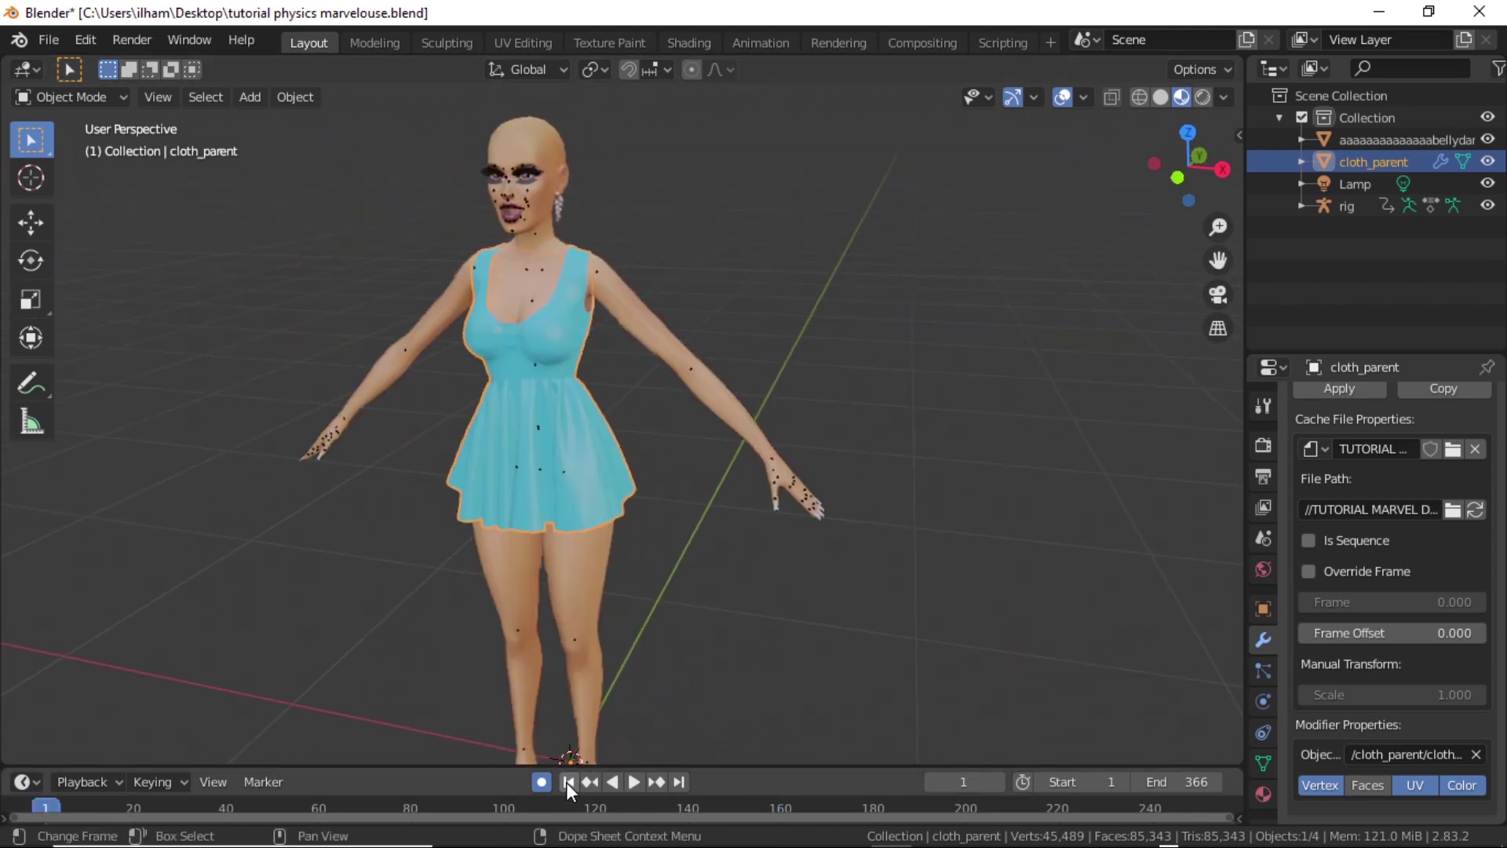
click(634, 782)
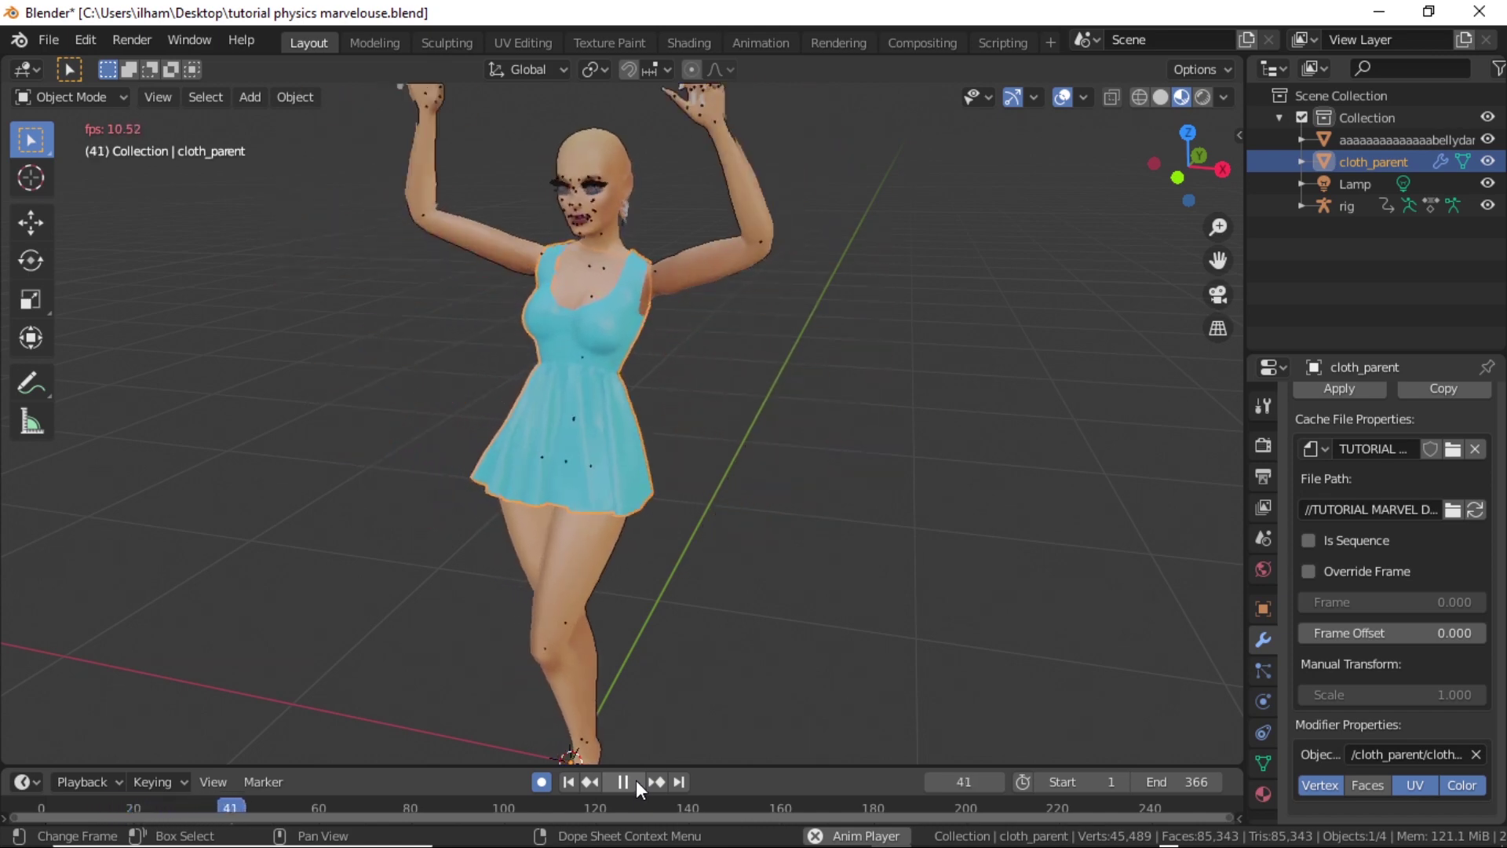
click(636, 780)
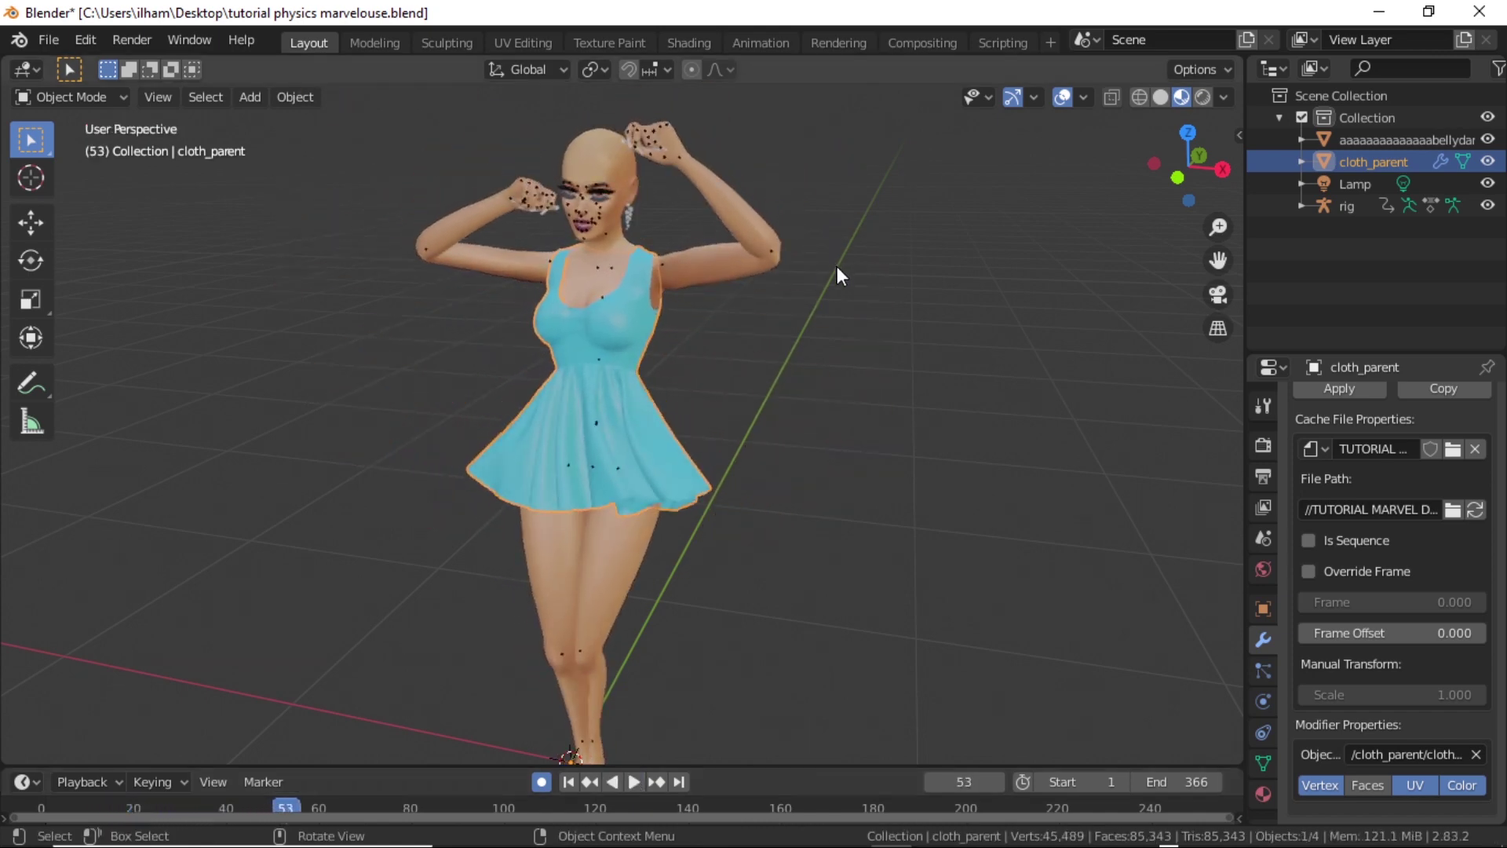
- Move the playhead back to frame 50 in the Animation workspace, then return to Layout
mouse_move(837, 267)
middle_down()
mouse_move(856, 283)
mouse_move(808, 220)
middle_up()
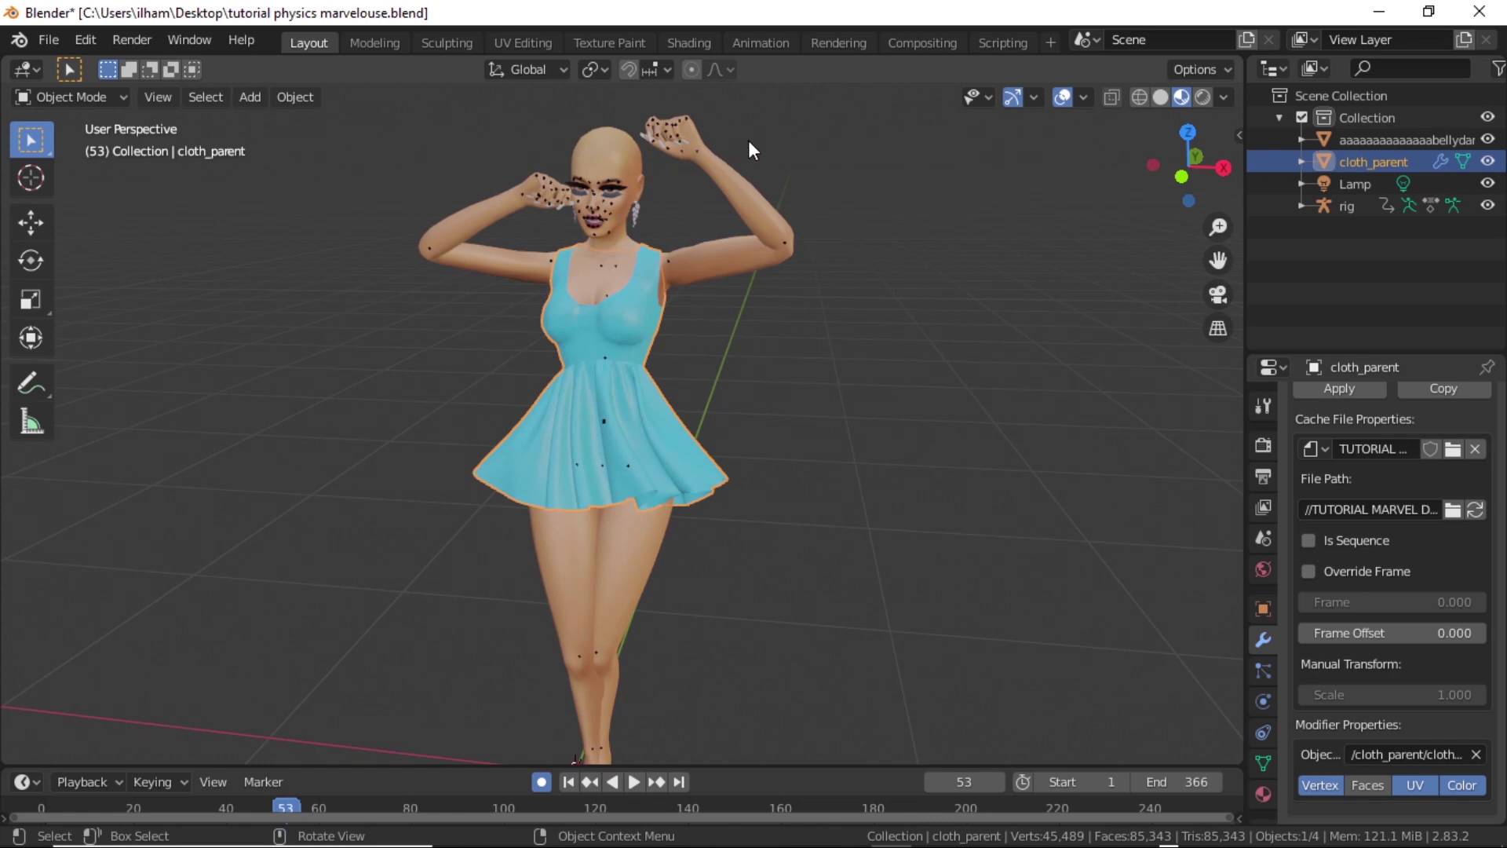
click(761, 42)
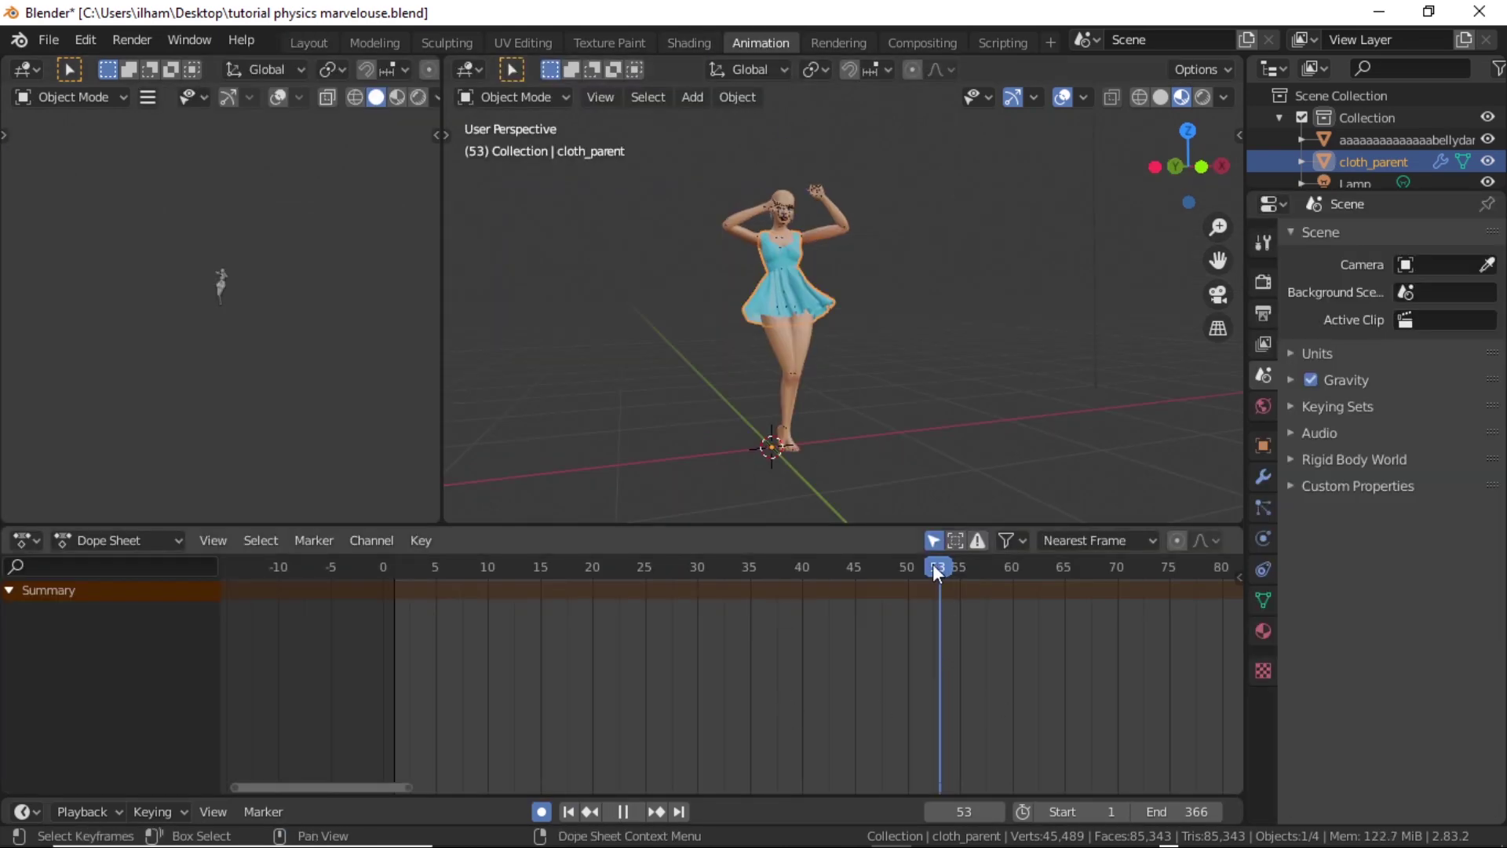
drag(933, 563, 906, 573)
scroll(895, 409, up, 5)
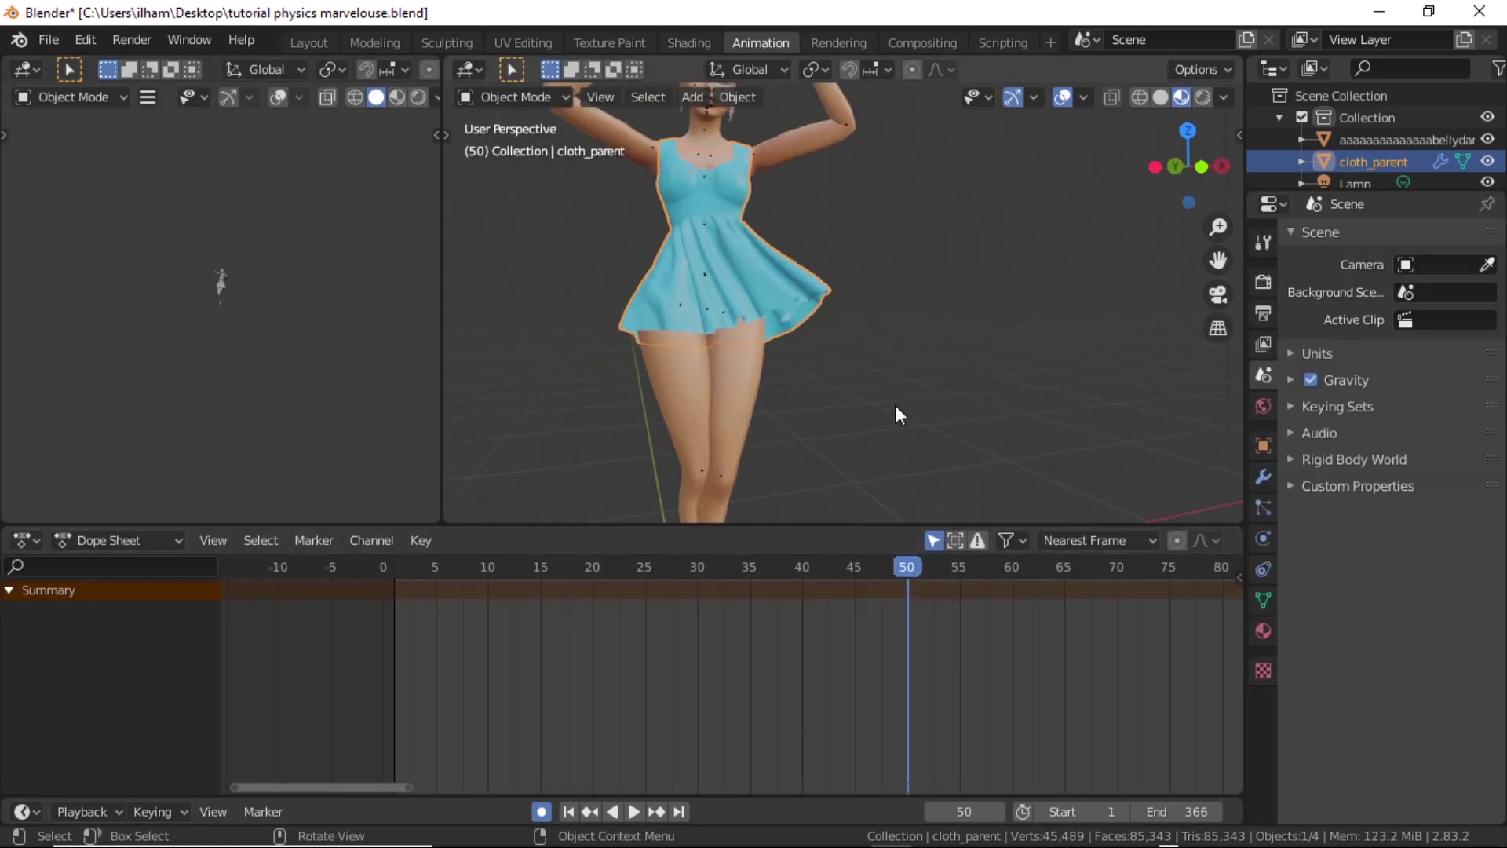
click(313, 44)
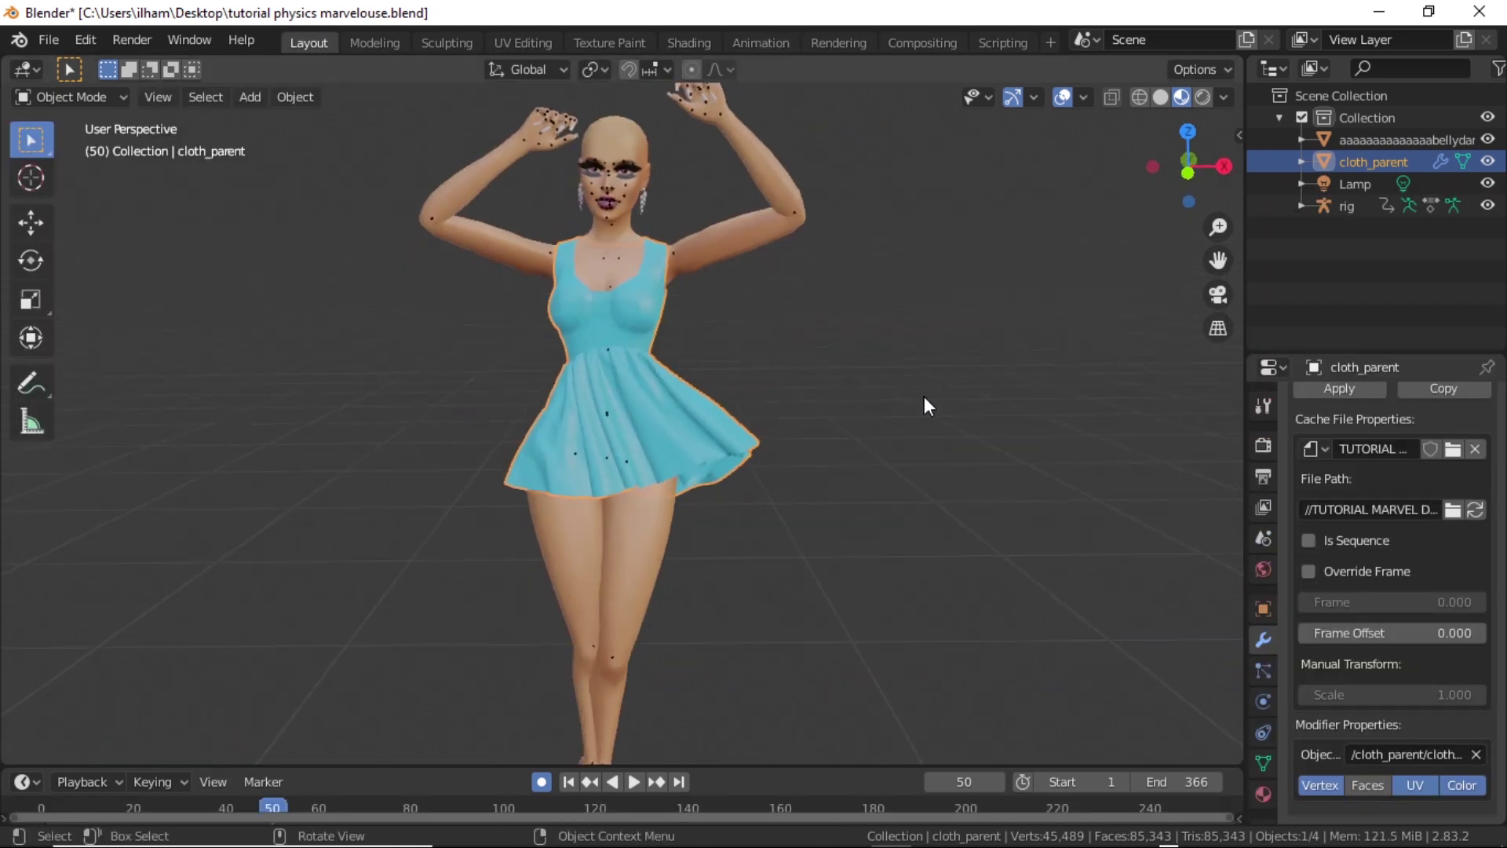
scroll(925, 399, up, 2)
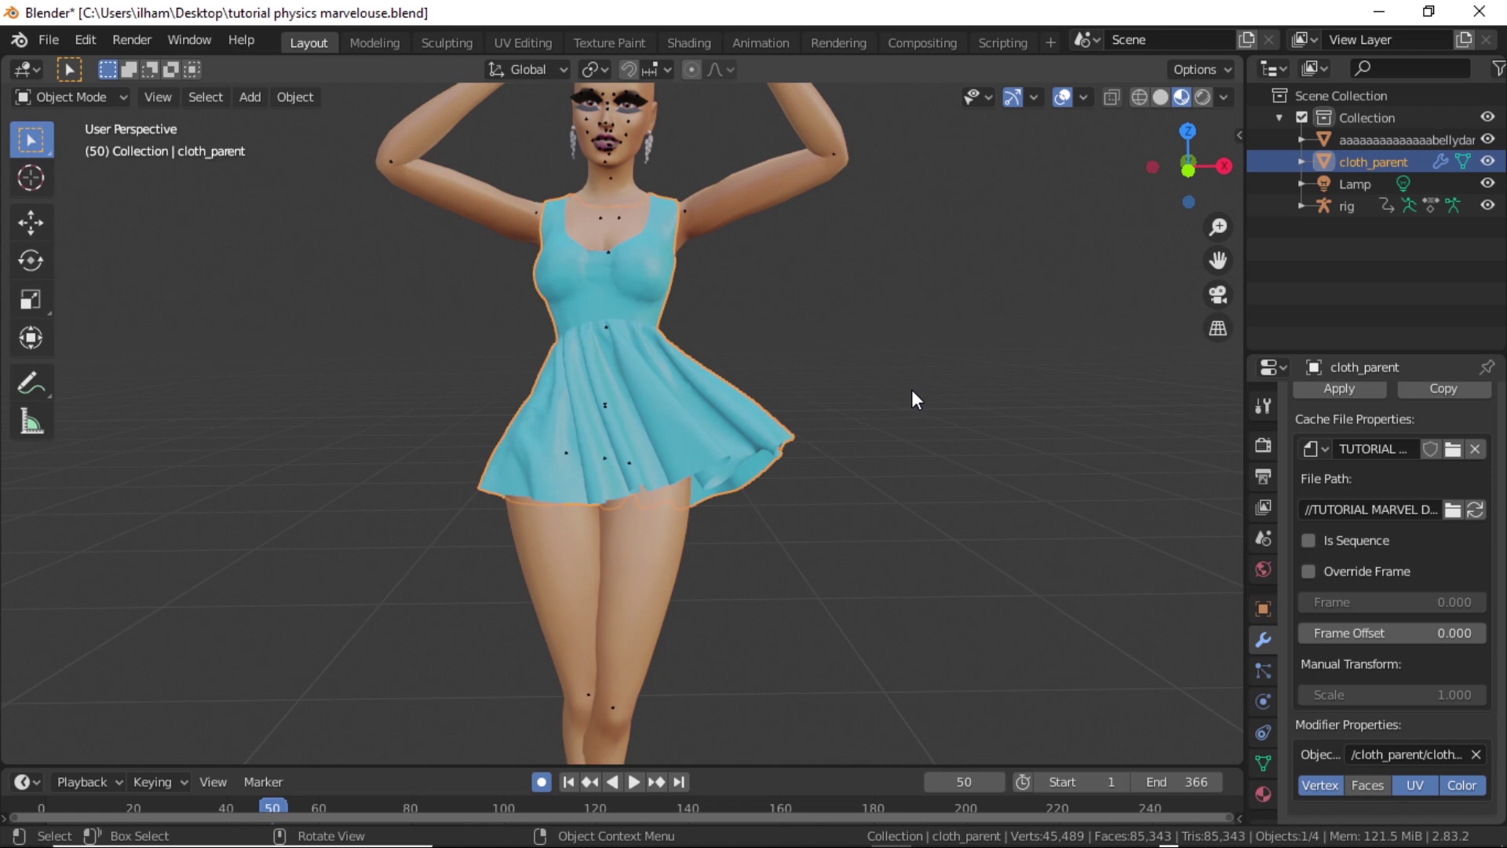
scroll(912, 390, down, 1)
click(633, 133)
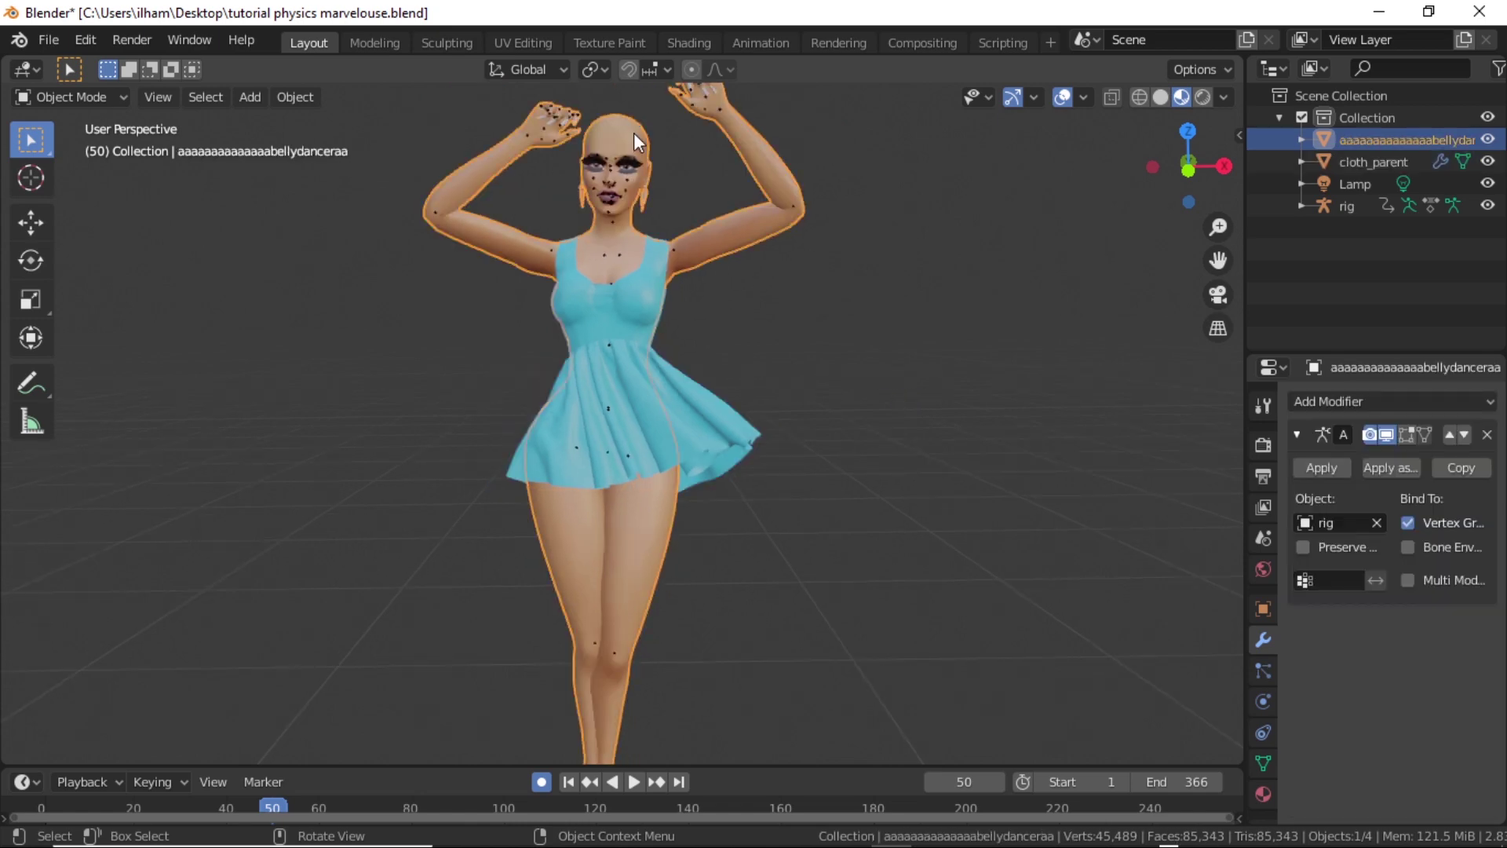
click(686, 42)
mouse_move(808, 607)
middle_down()
mouse_move(816, 692)
mouse_move(733, 689)
mouse_move(717, 666)
middle_up()
drag(718, 666, 1009, 642)
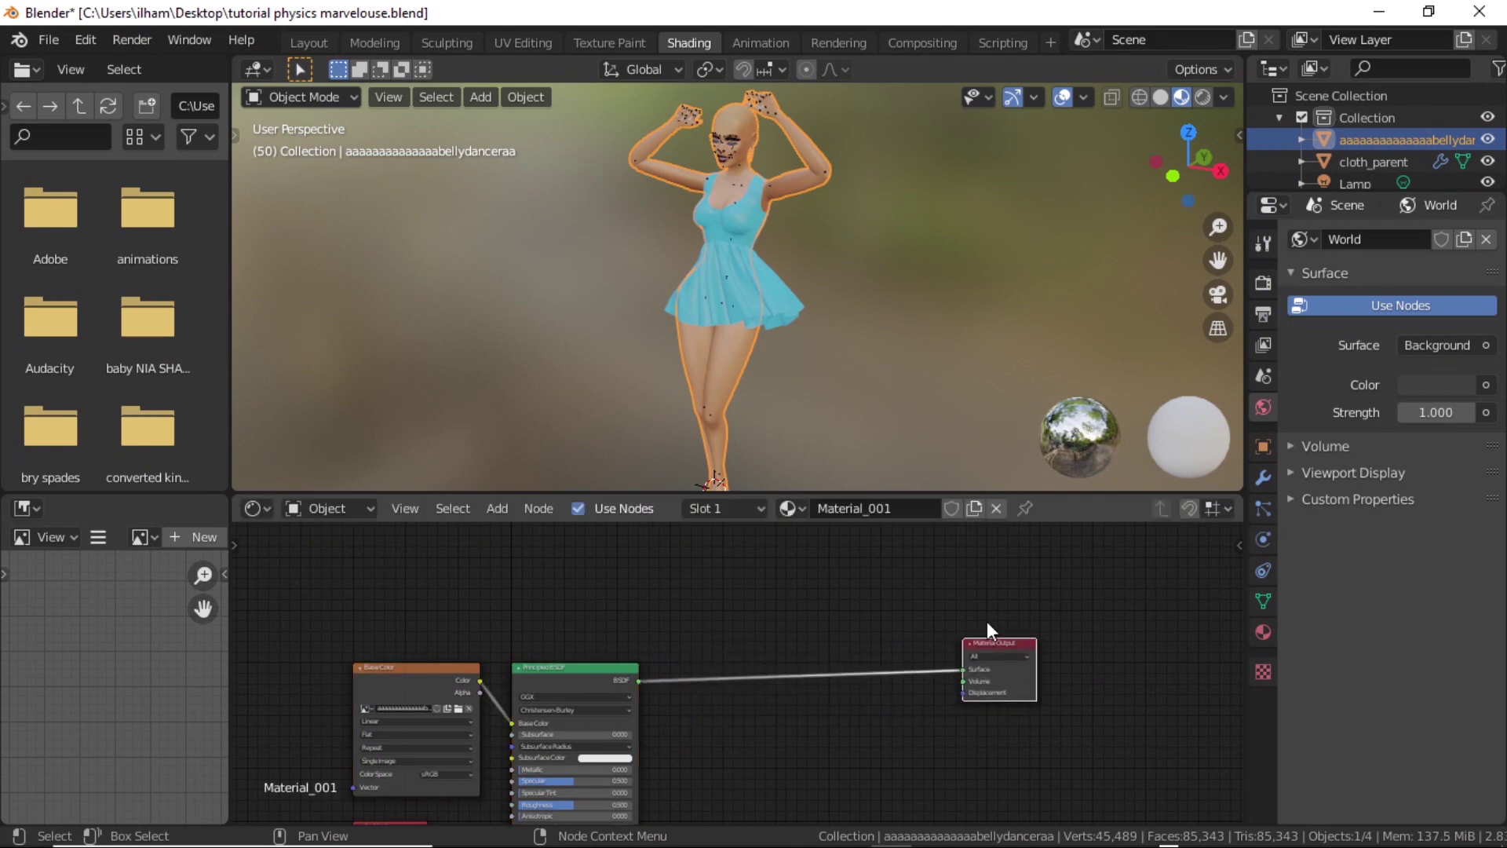
scroll(790, 238, up, 4)
drag(1218, 257, 1070, 237)
scroll(1069, 237, up, 2)
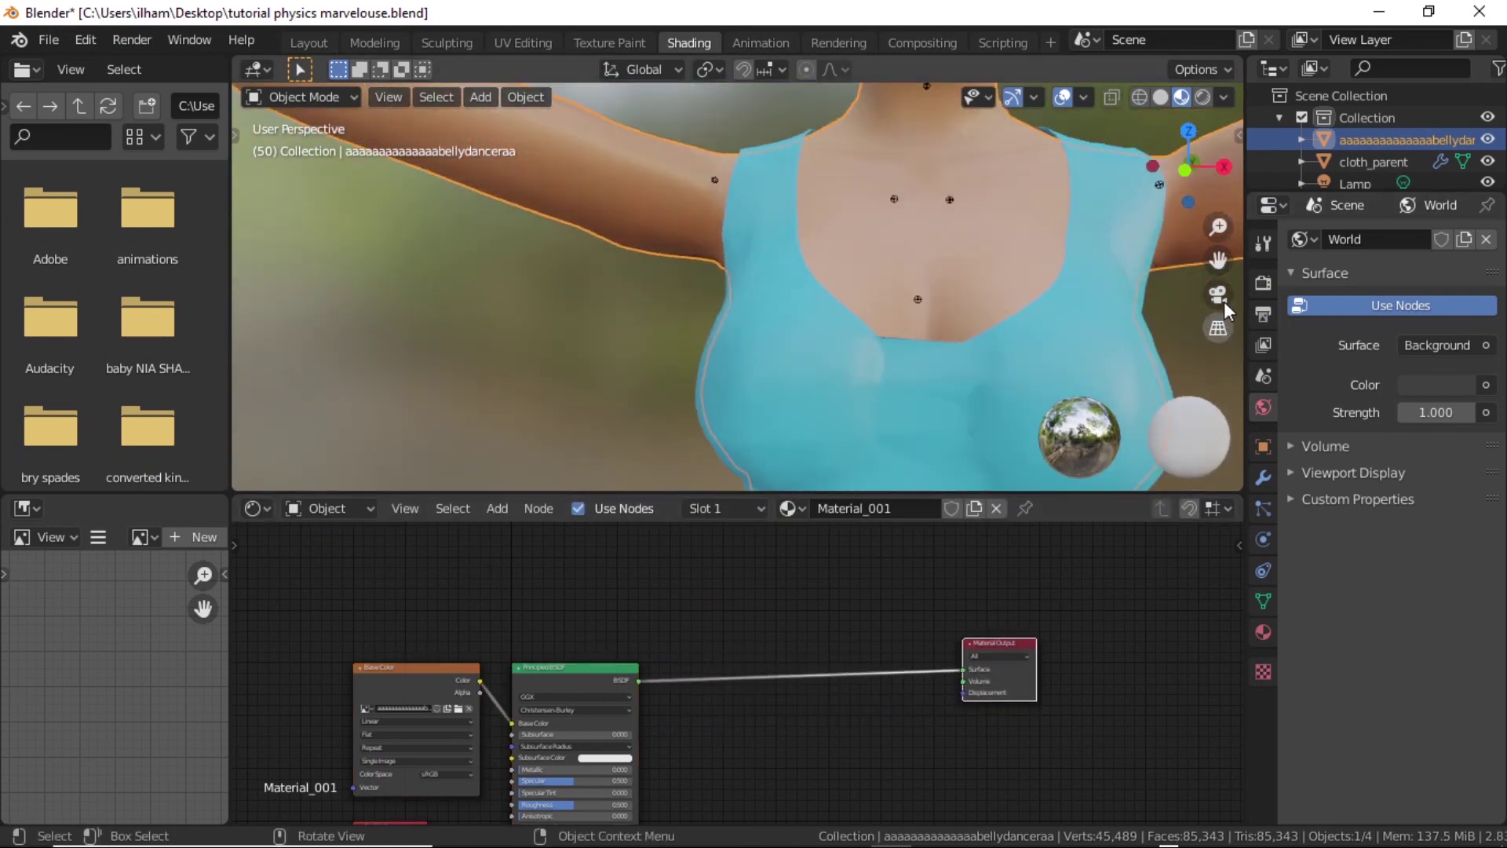
drag(1214, 250, 864, 587)
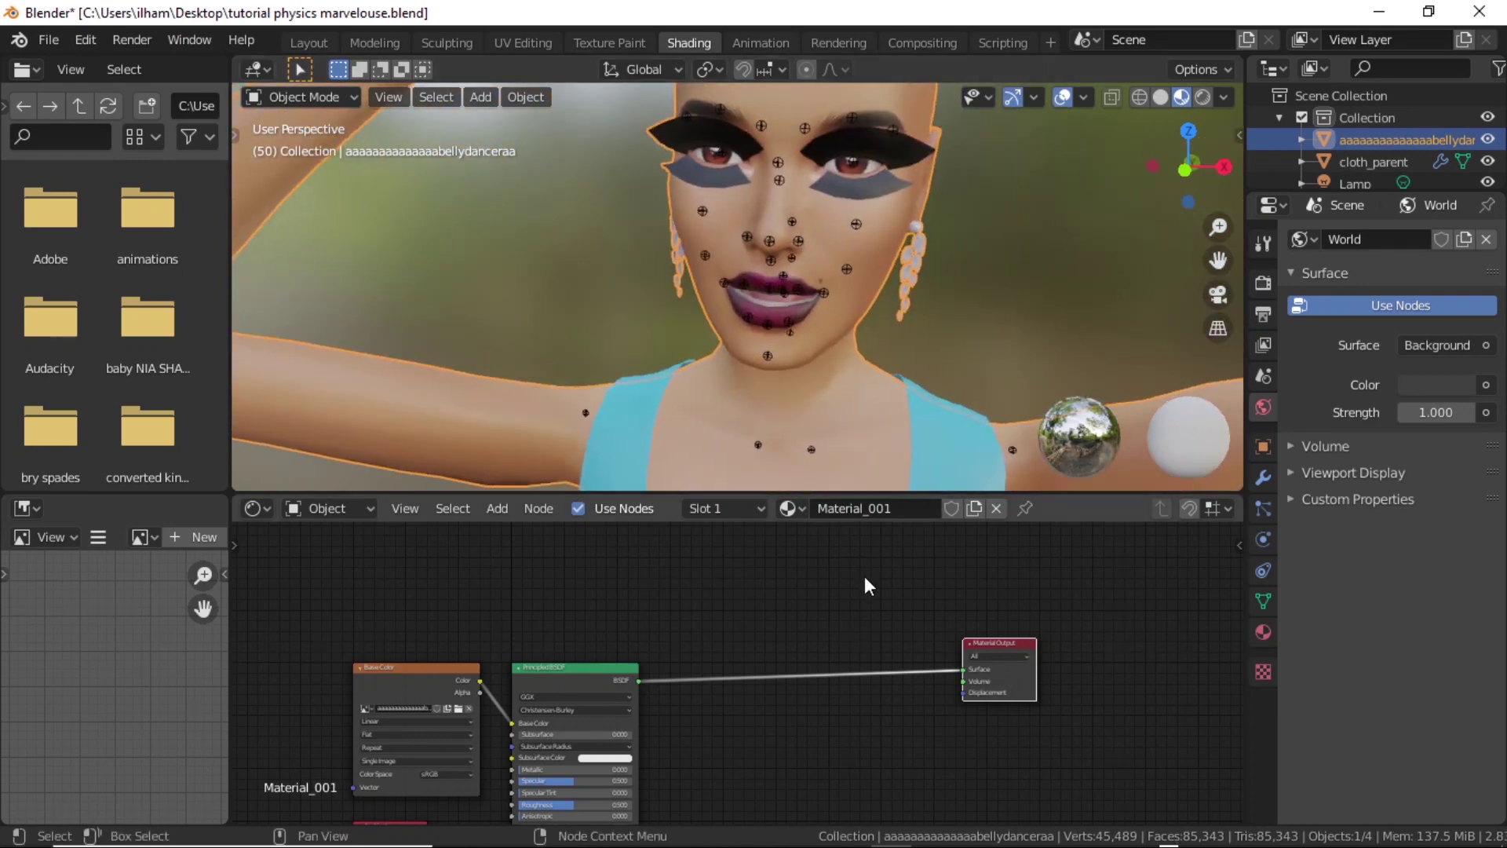
- Add a Transparent BSDF node below the body material's shader link
key(shift+a)
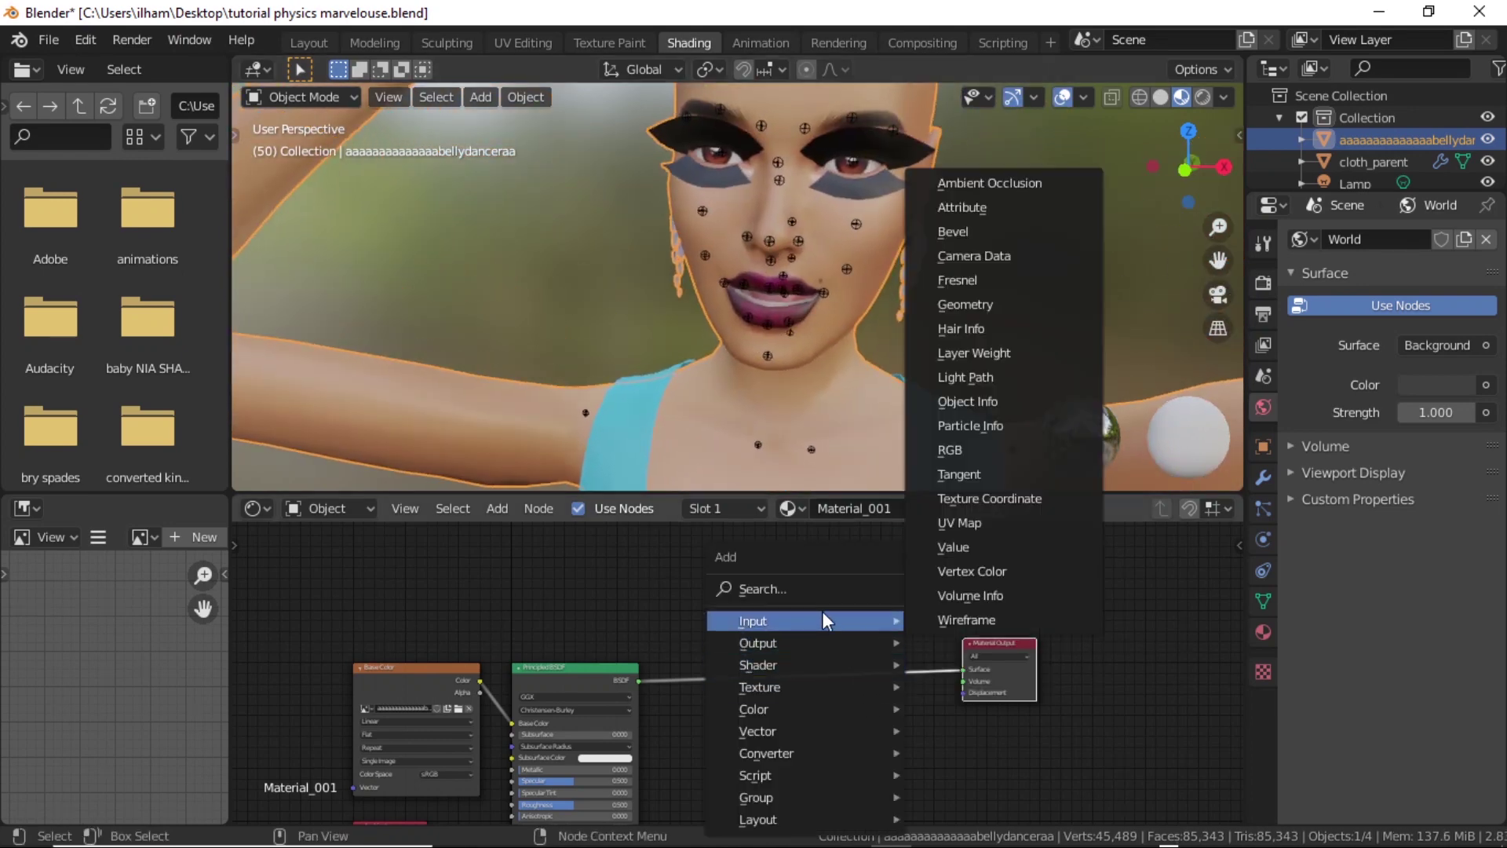
click(822, 587)
text(TR)
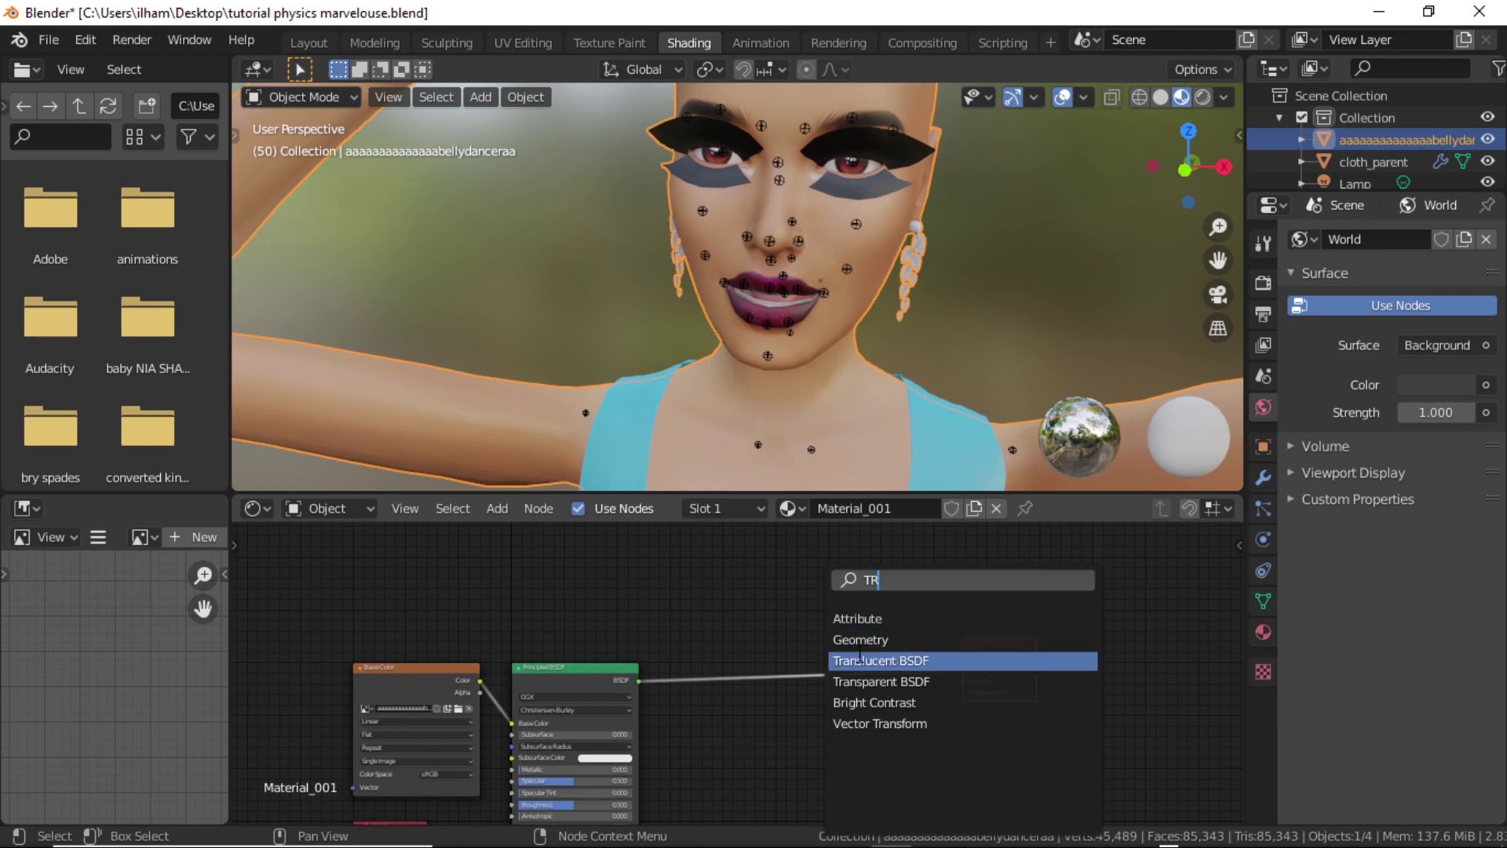
click(867, 682)
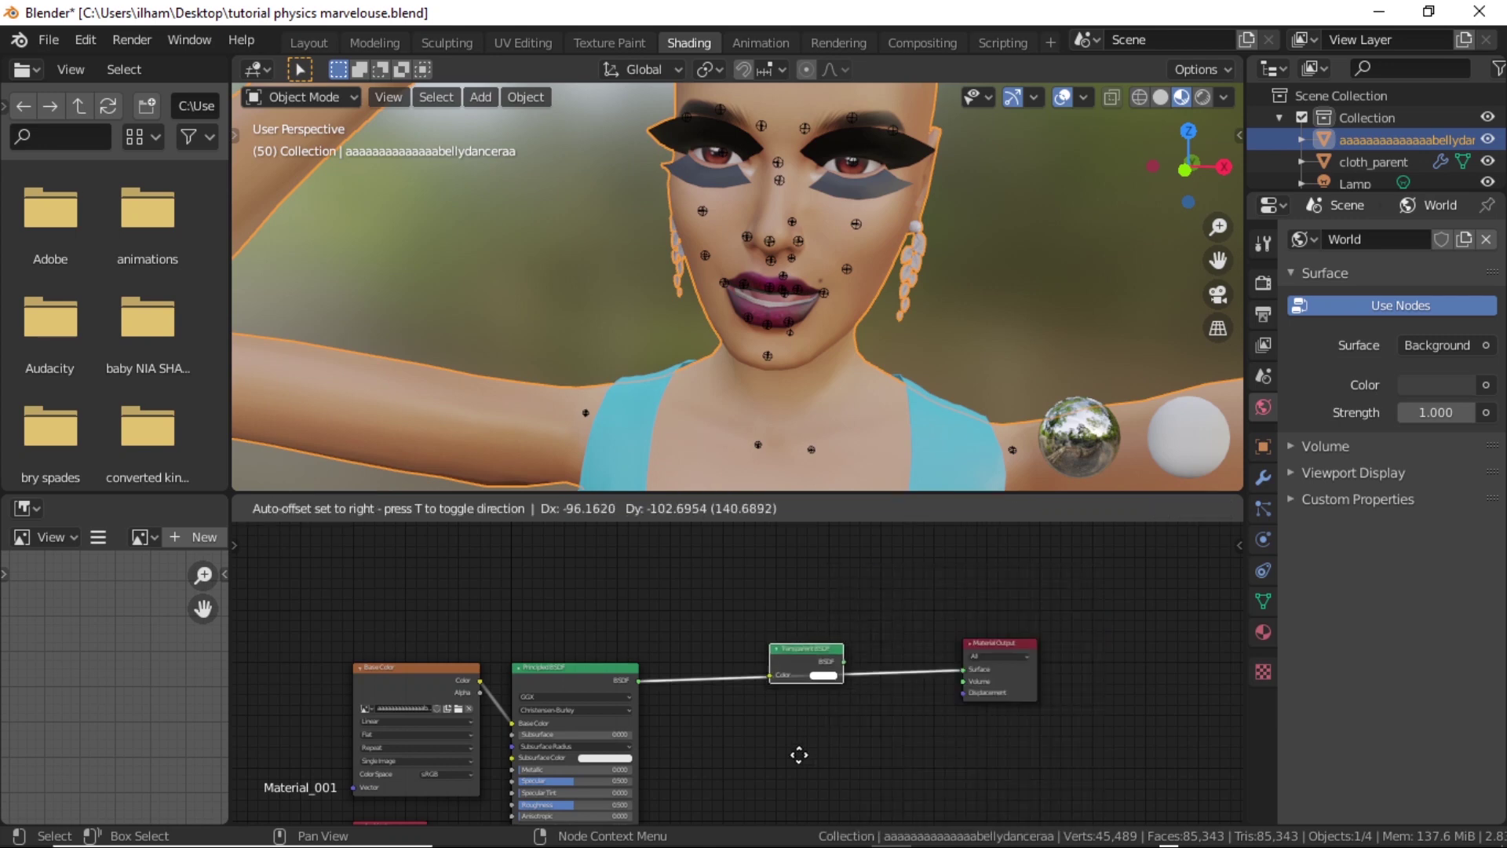
click(765, 806)
- Insert a Mix Shader on the link and wire the Transparent BSDF into its first shader input
key(shift+a)
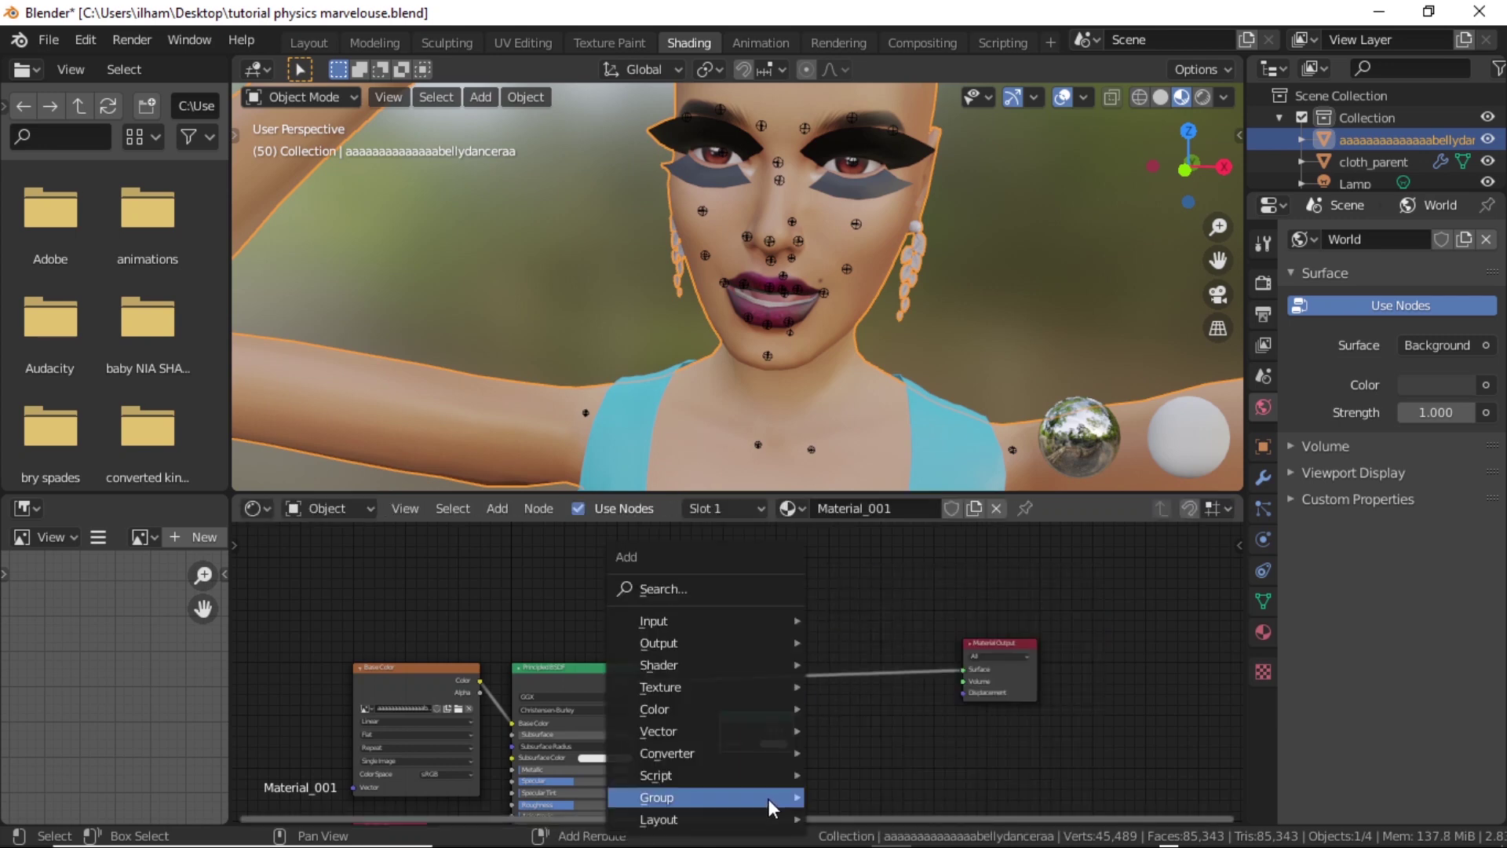
click(733, 587)
text(MI)
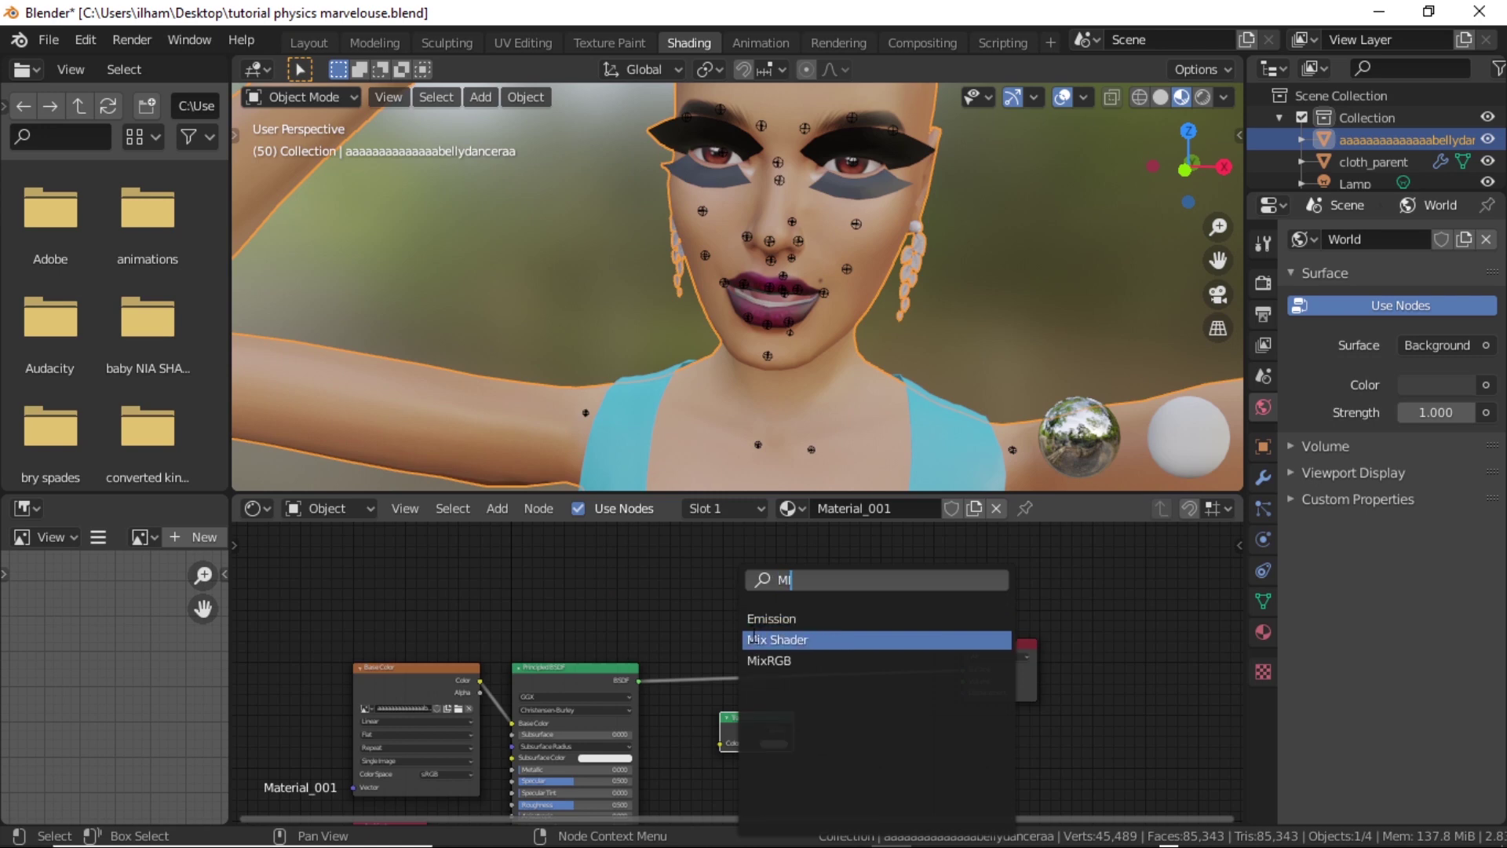
click(785, 637)
click(865, 678)
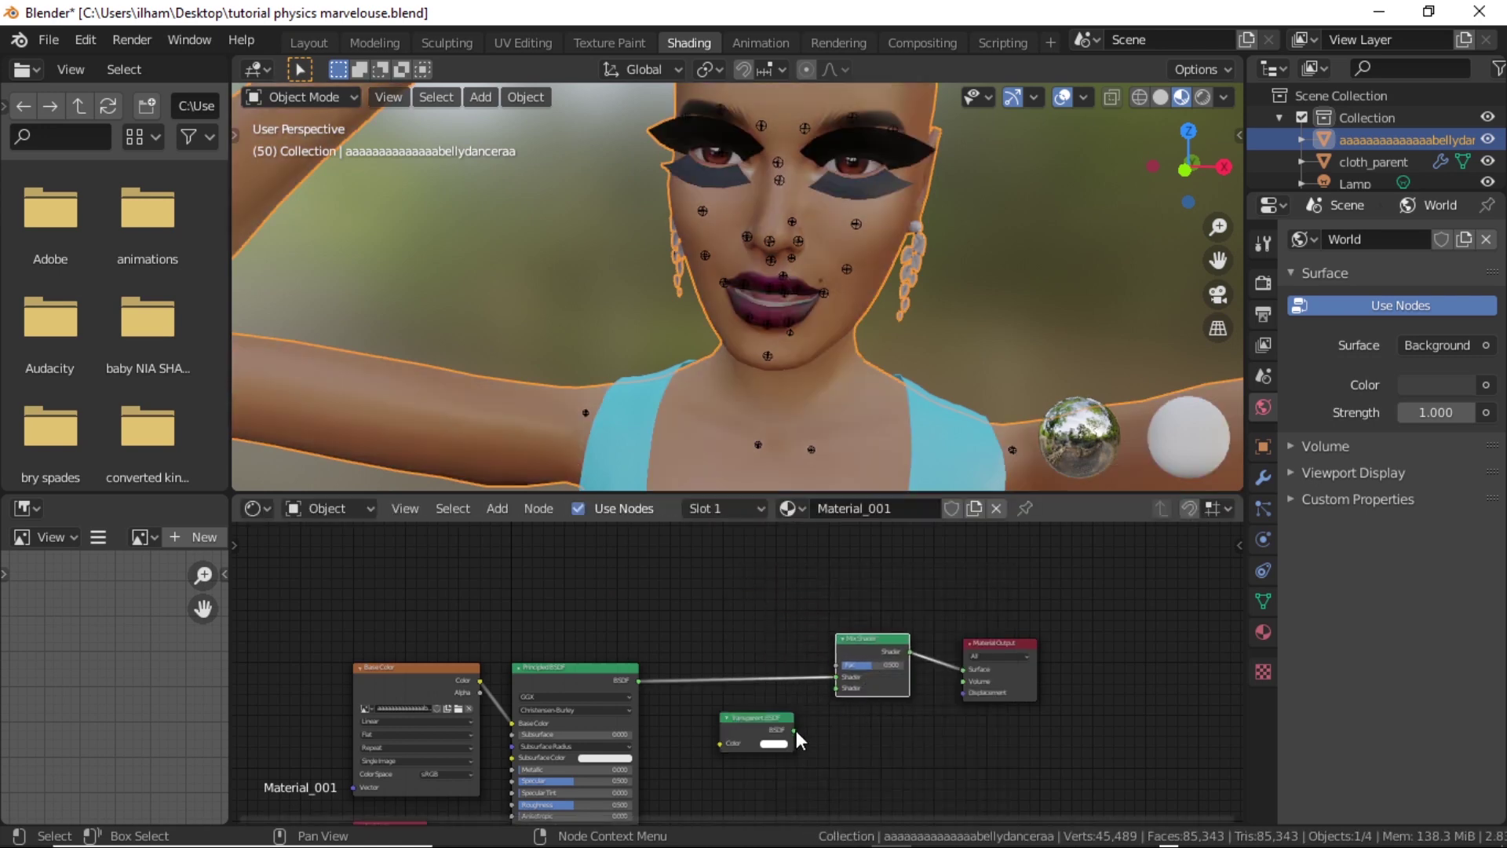
drag(794, 730, 832, 682)
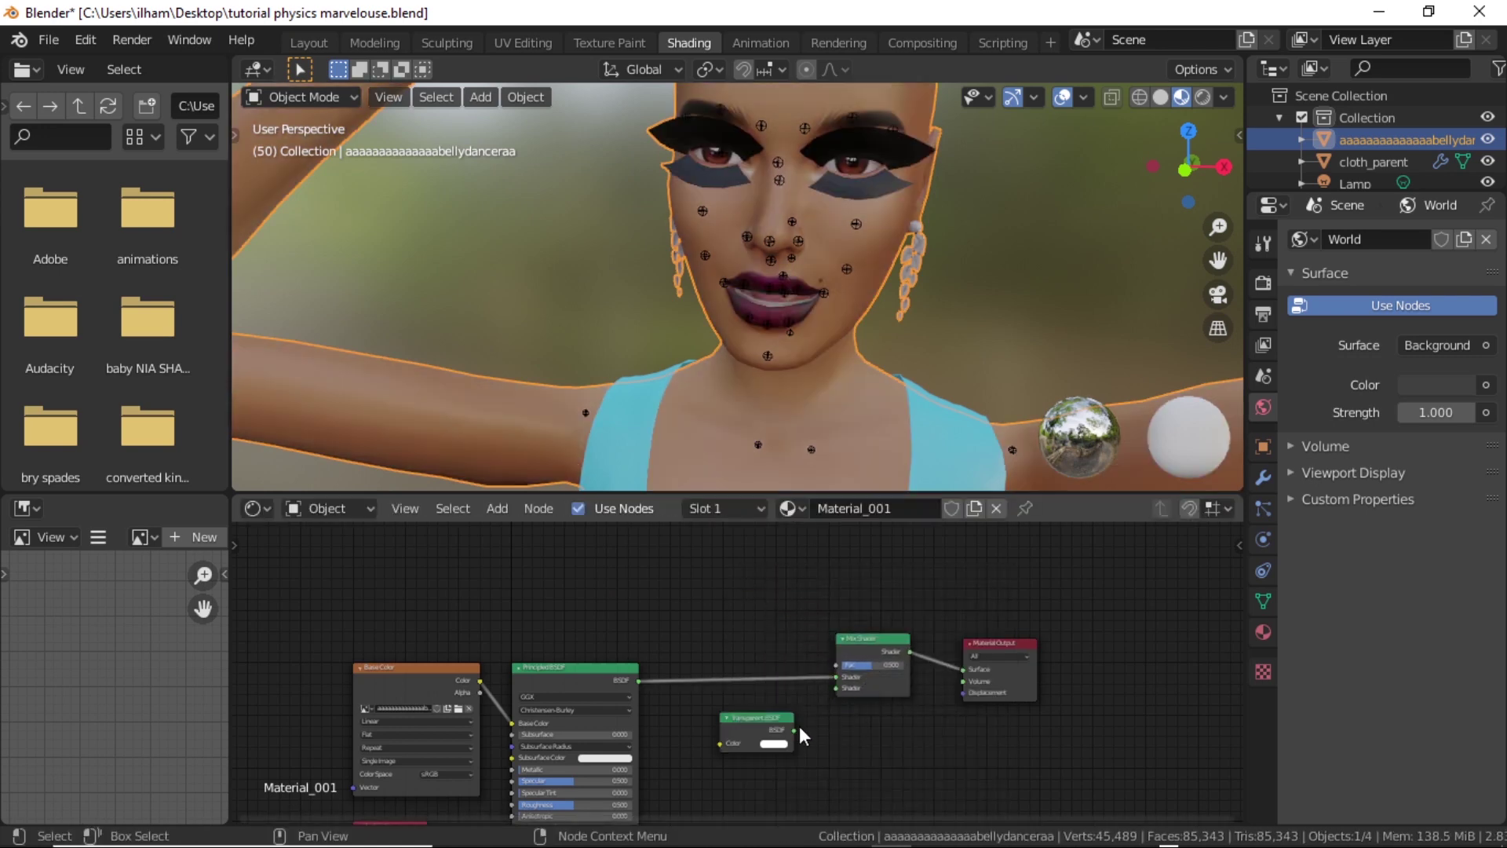
drag(796, 730, 478, 690)
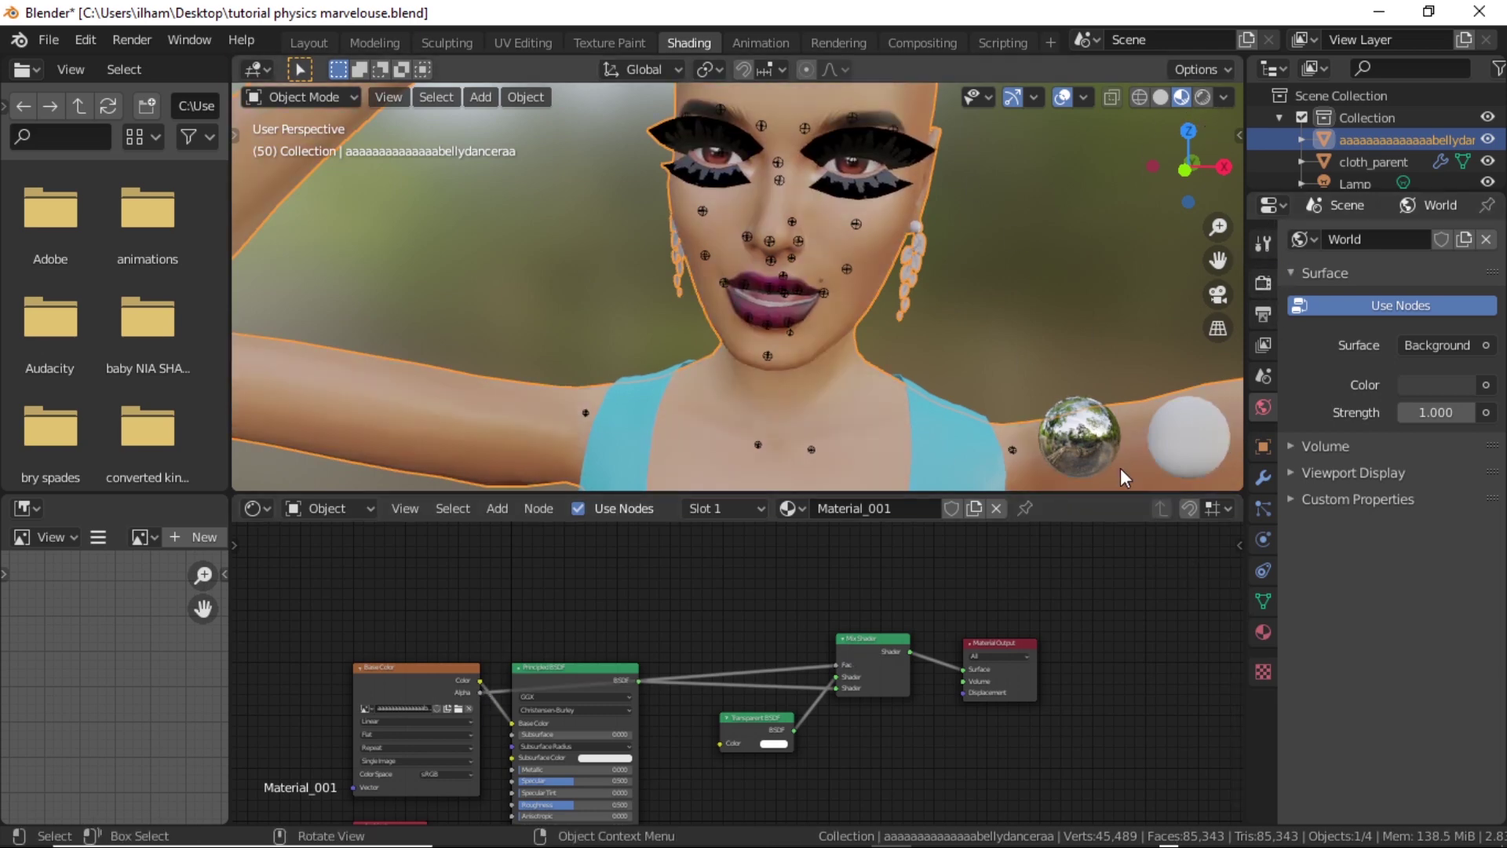
- In Material Properties, try Alpha Clip and Alpha Hashed for the blend and shadow modes
click(1264, 509)
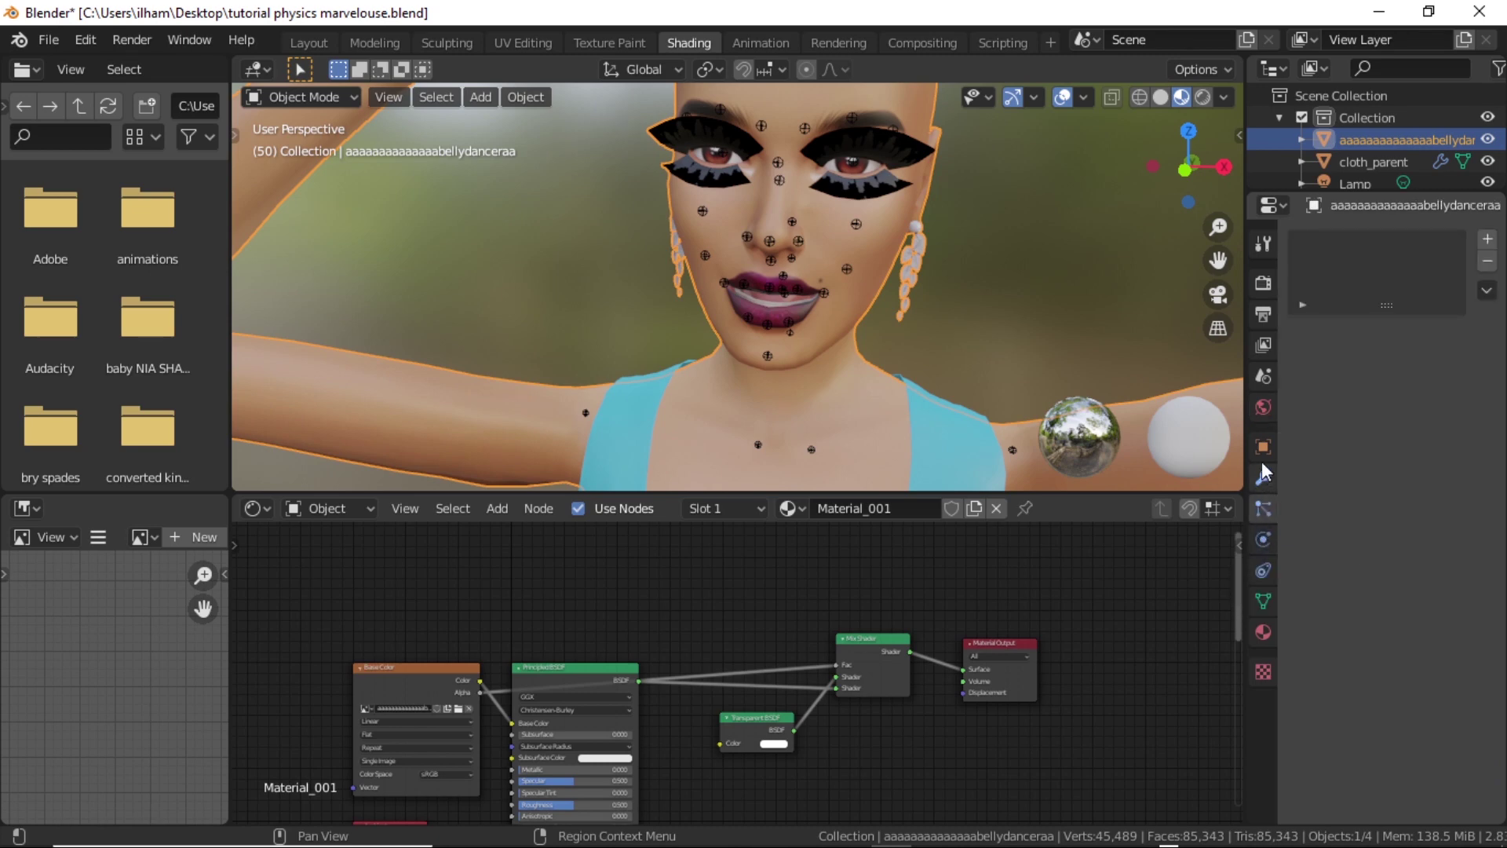
click(1262, 629)
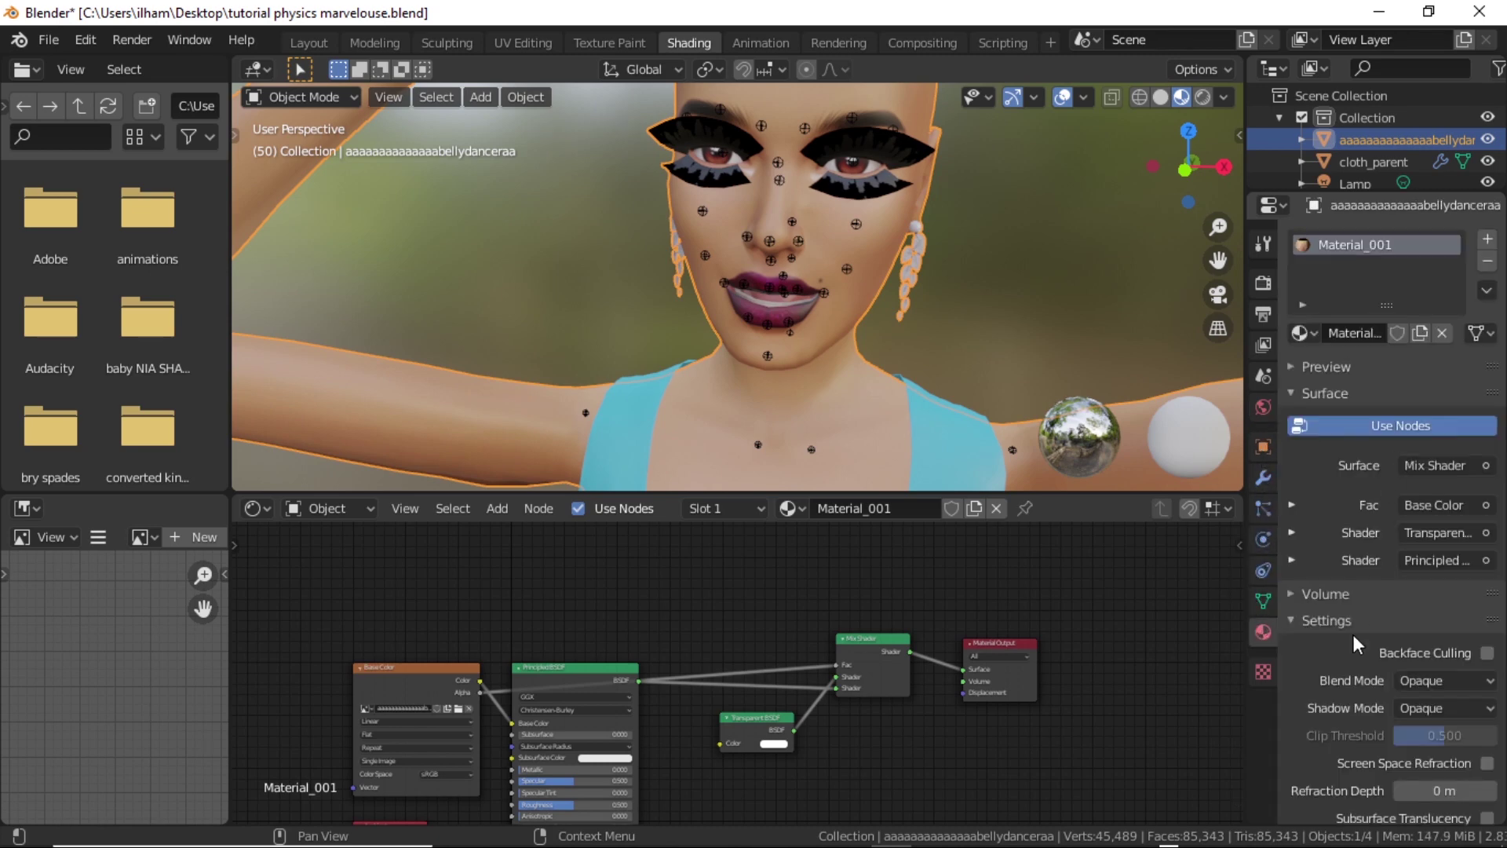
scroll(1353, 634, down, 5)
click(1452, 504)
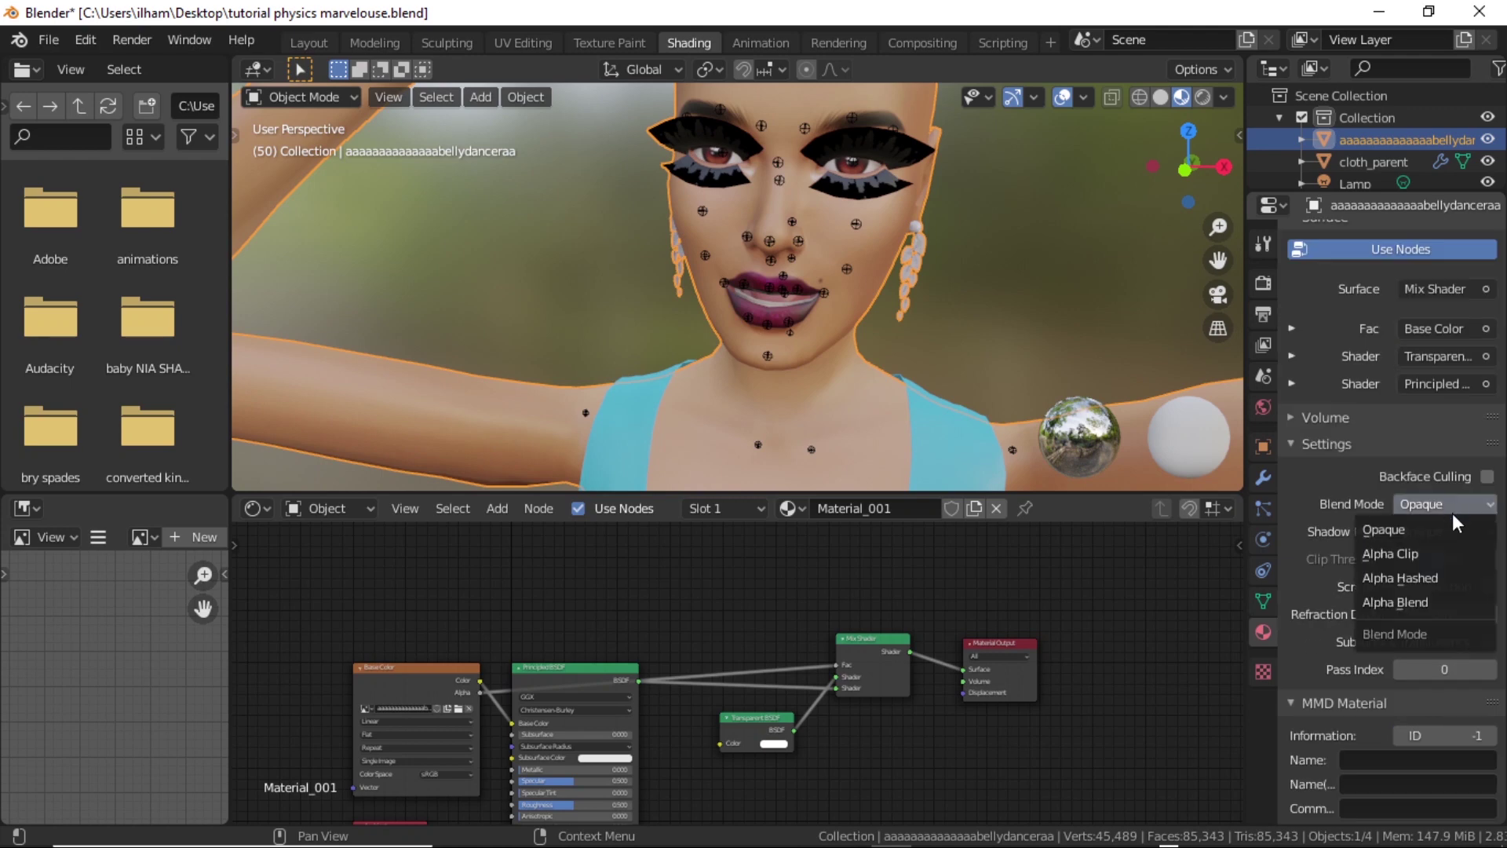
click(1429, 551)
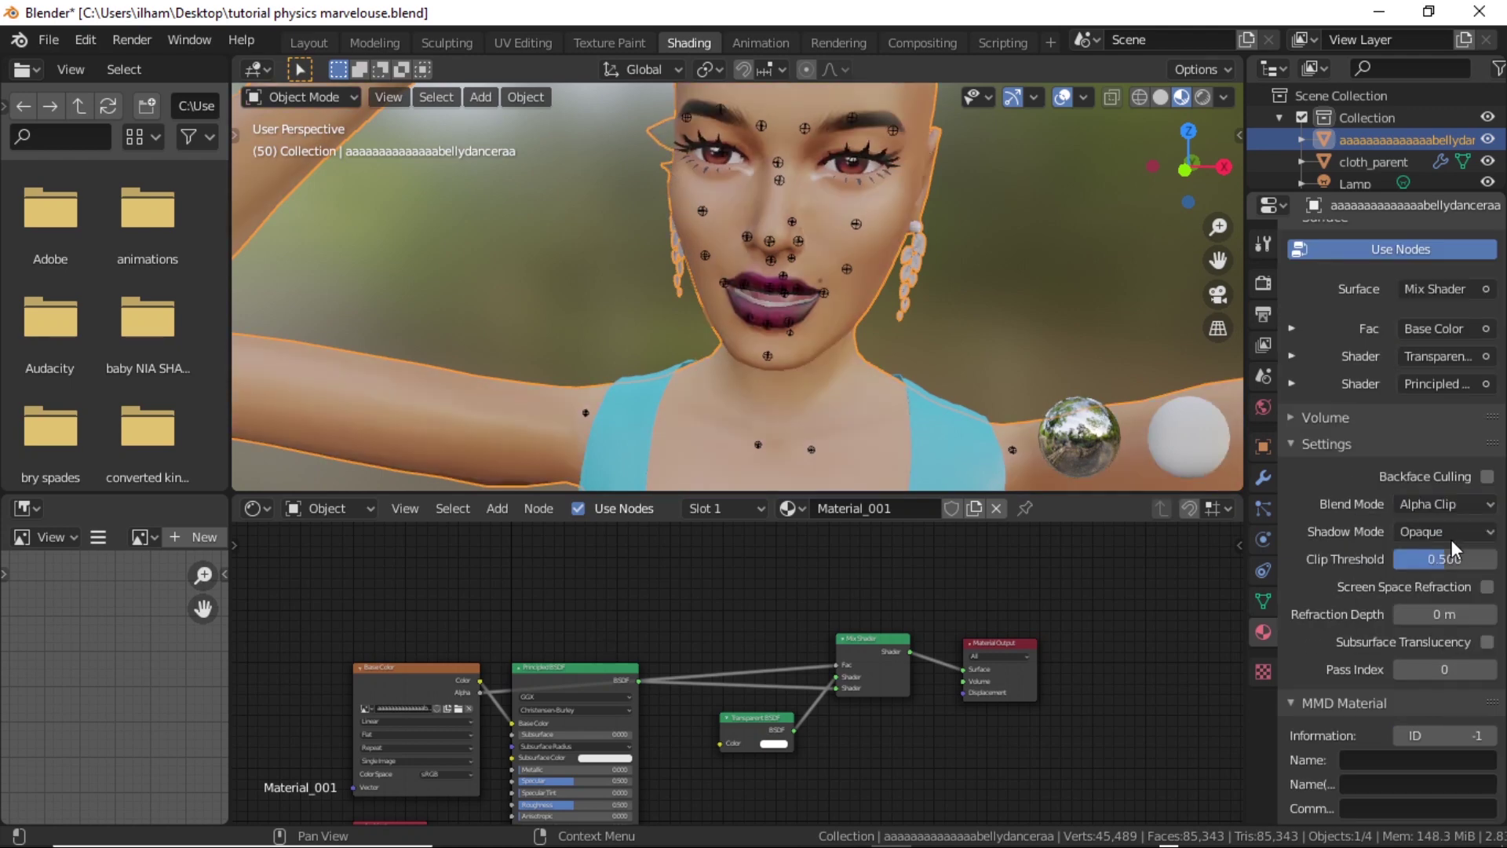
click(1463, 532)
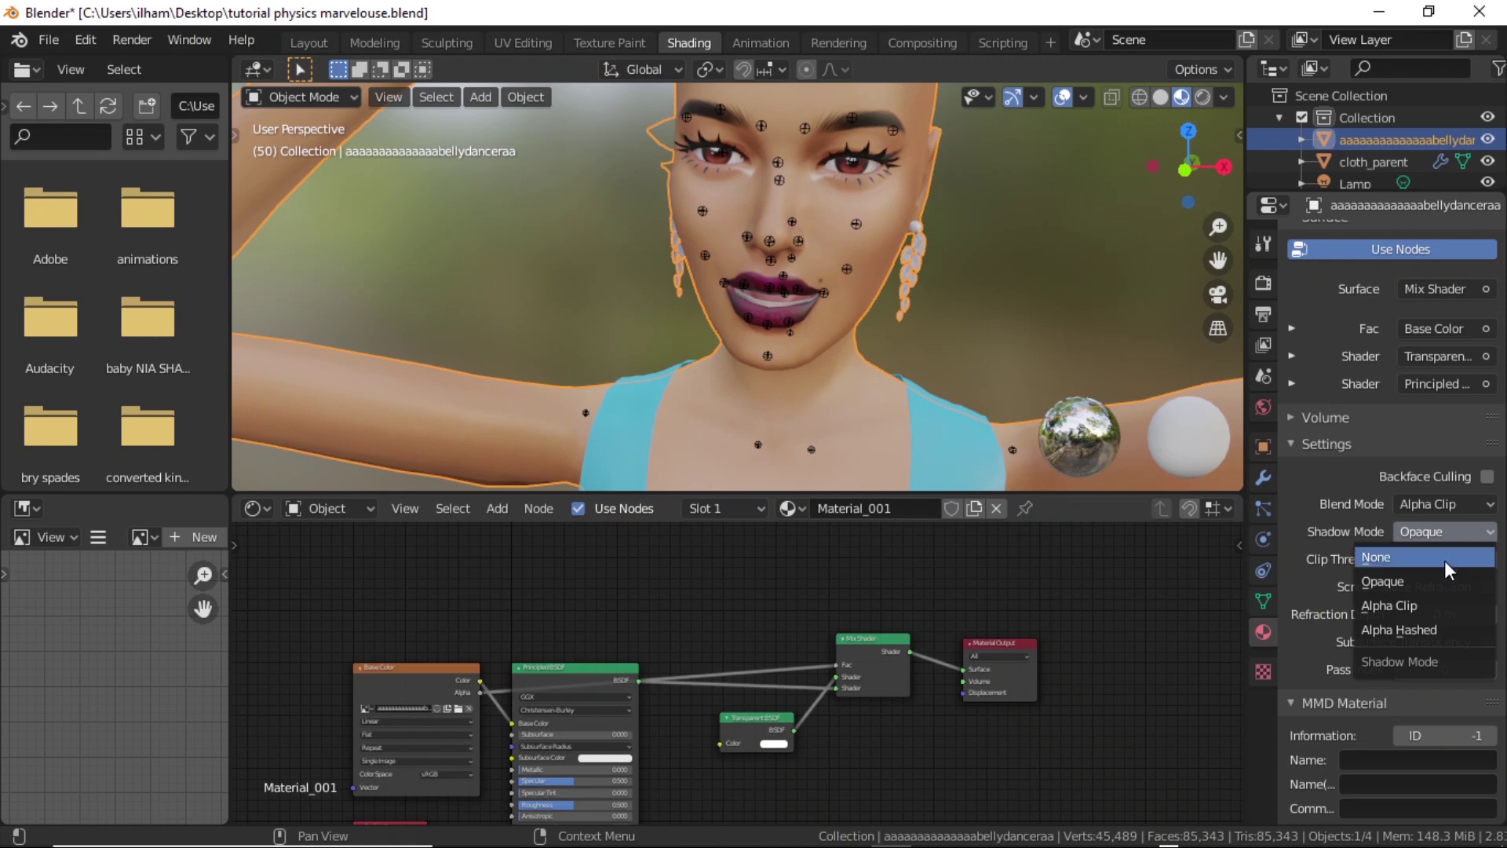
click(1416, 626)
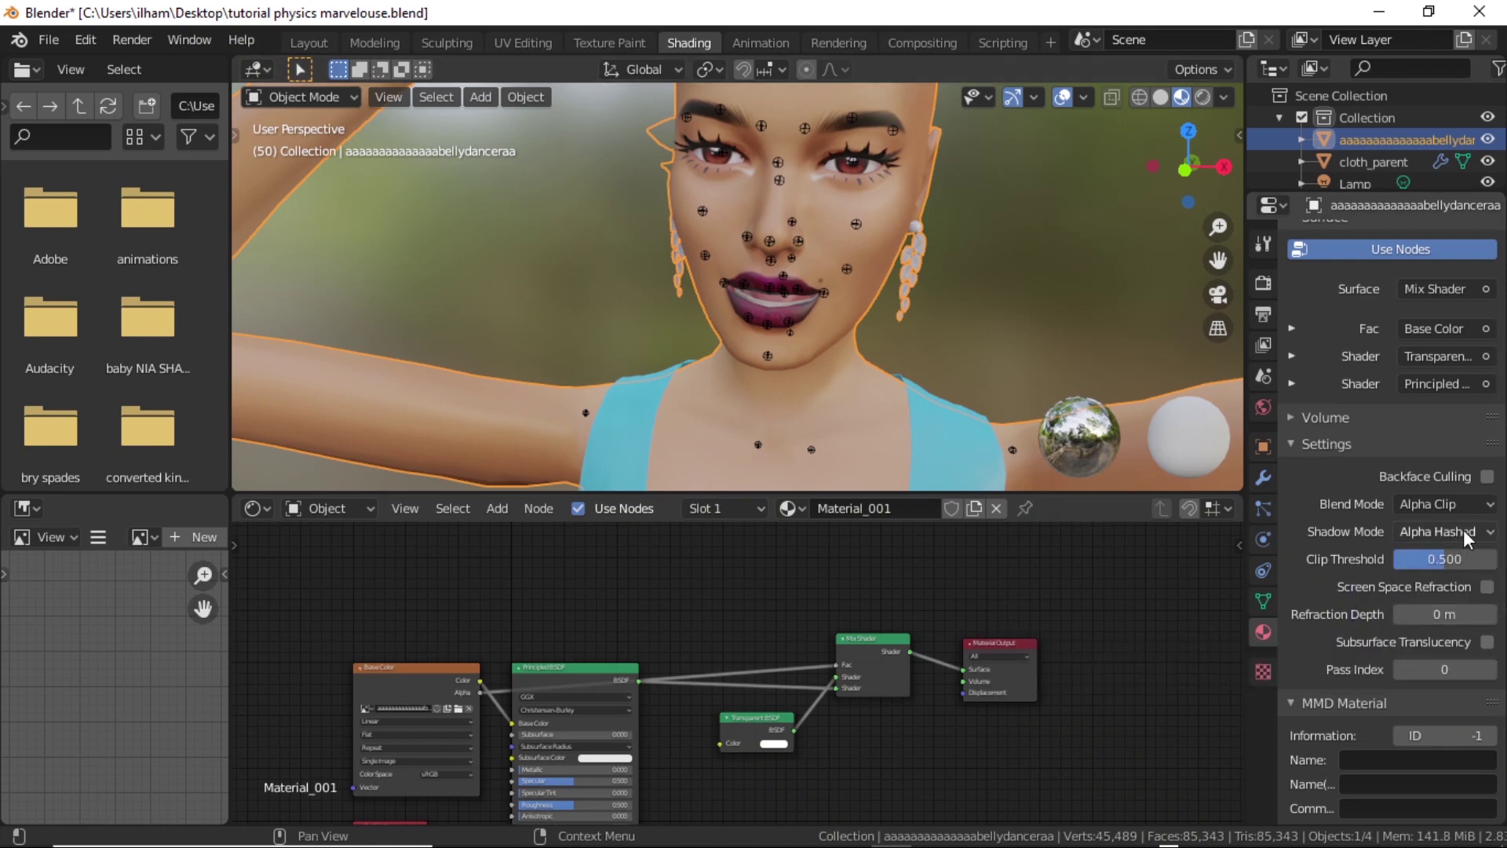
click(1475, 503)
click(1439, 573)
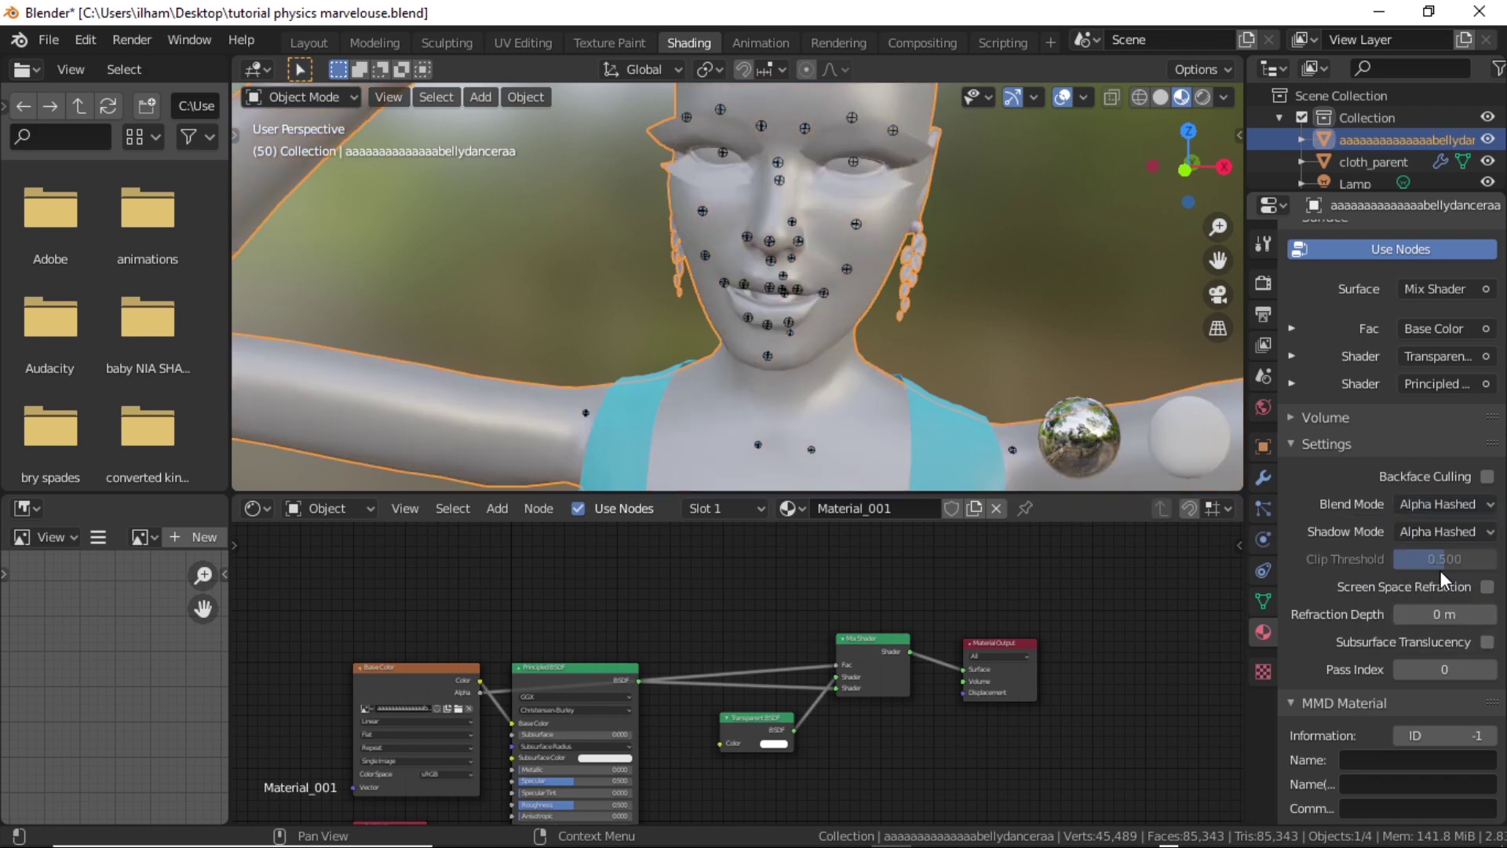
- Set both Blend Mode and Shadow Mode to Alpha Clip
scroll(983, 281, down, 5)
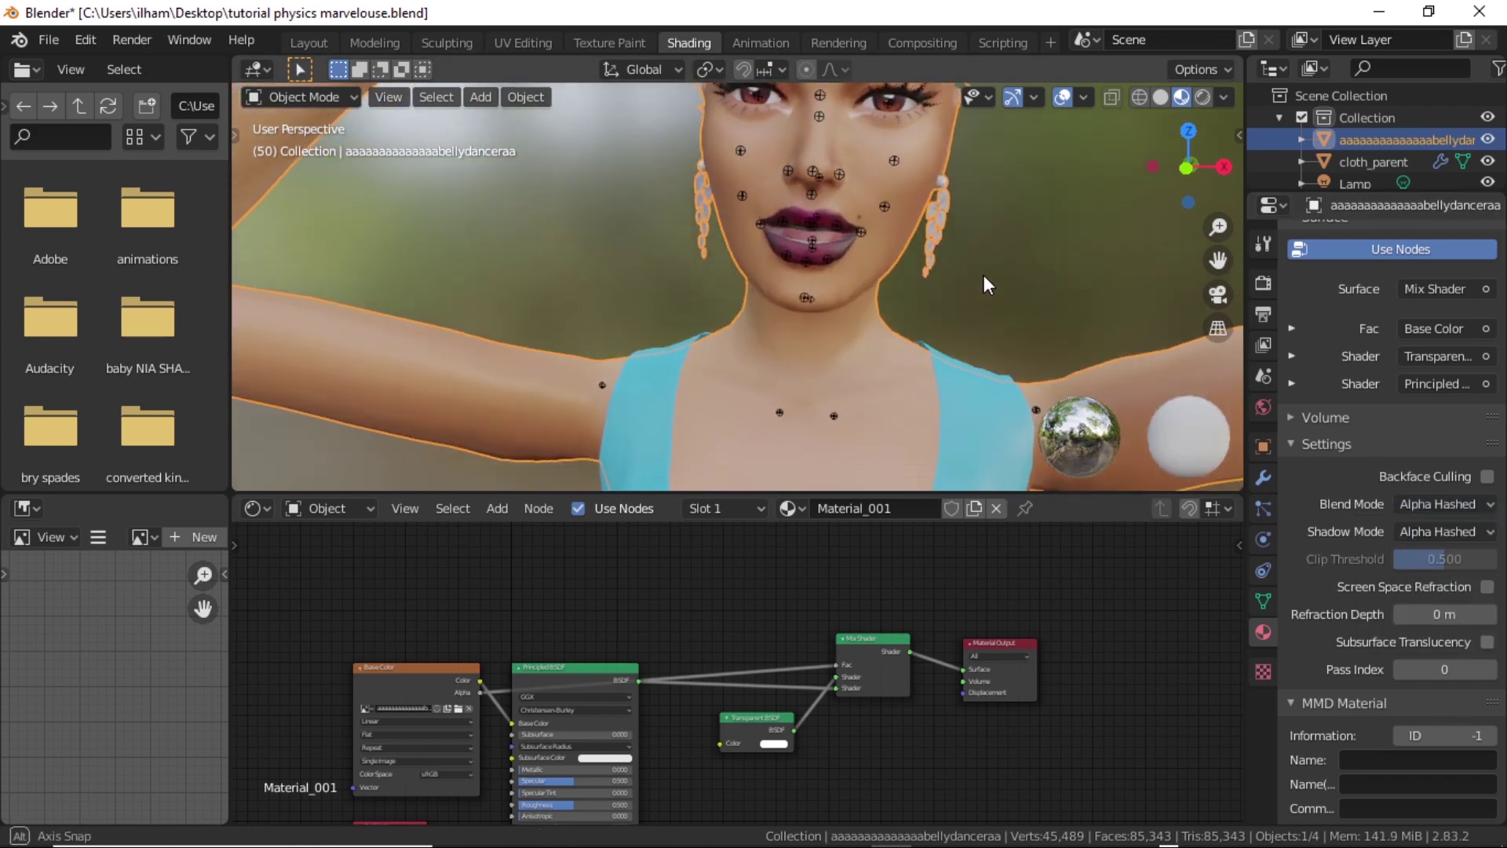
scroll(983, 281, down, 3)
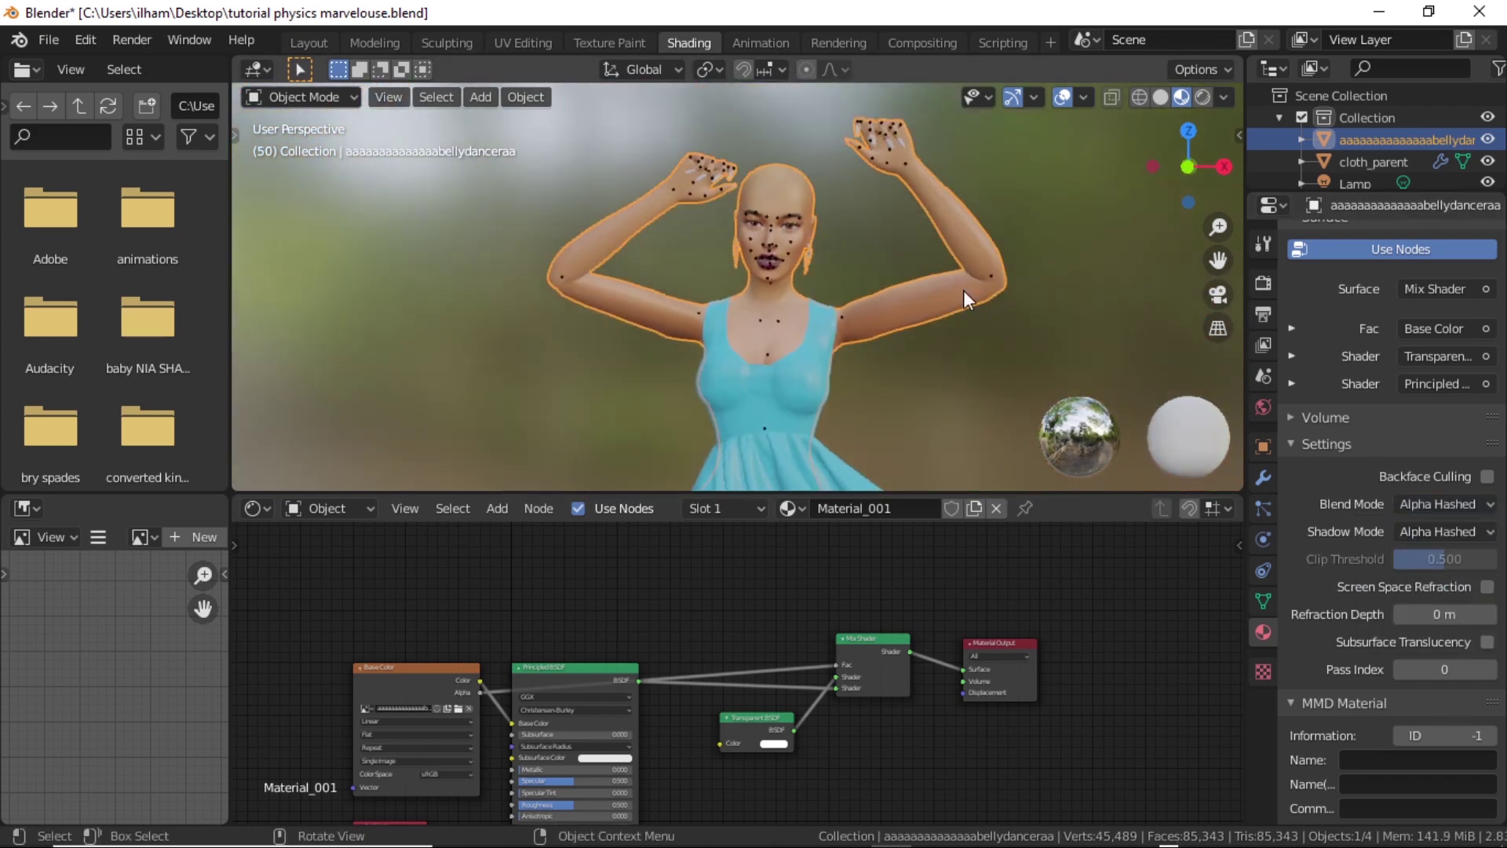
click(1463, 507)
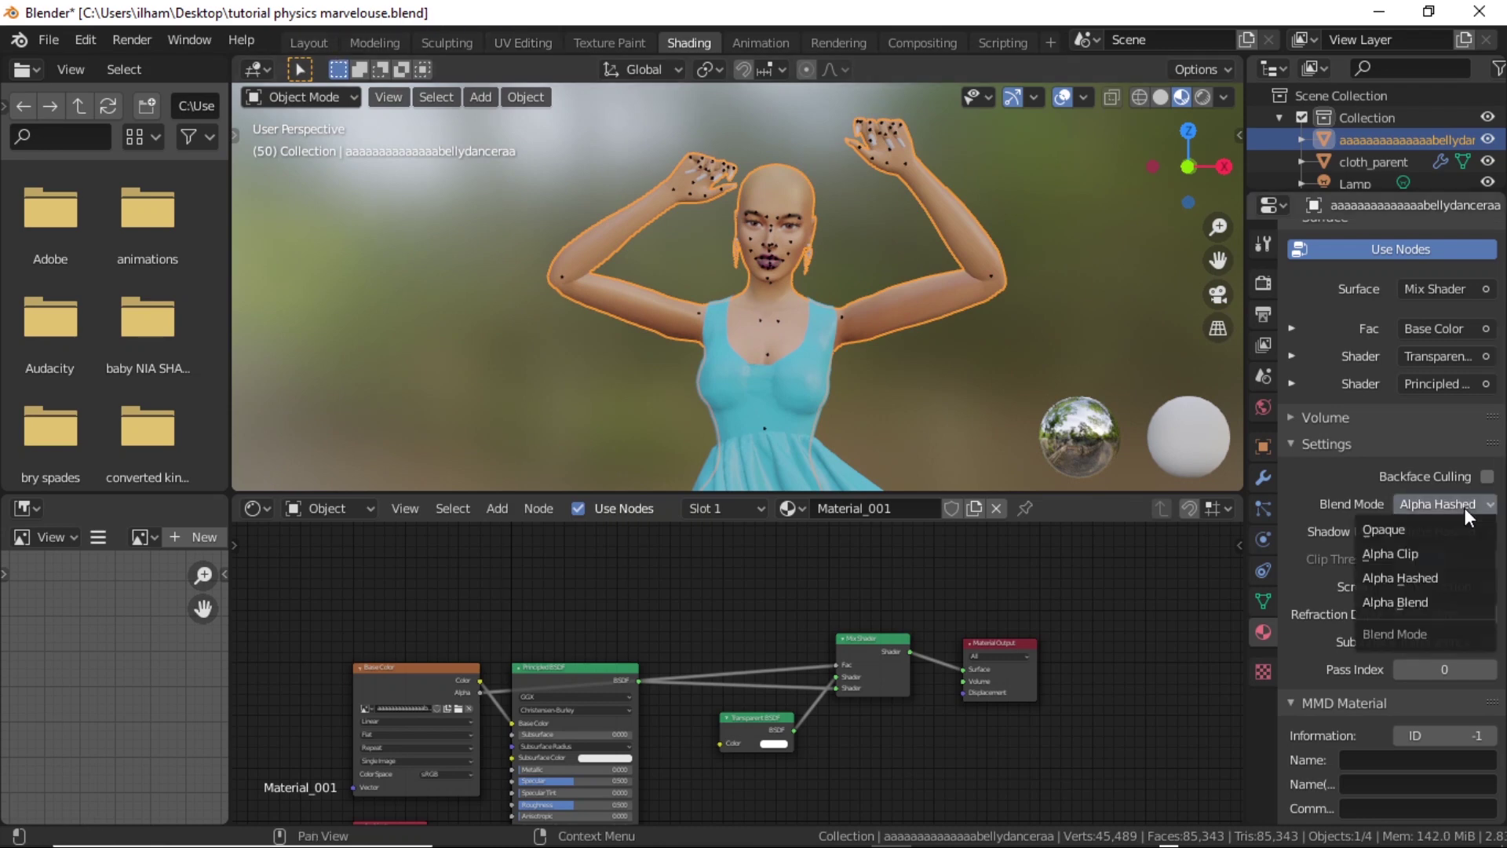
click(1440, 553)
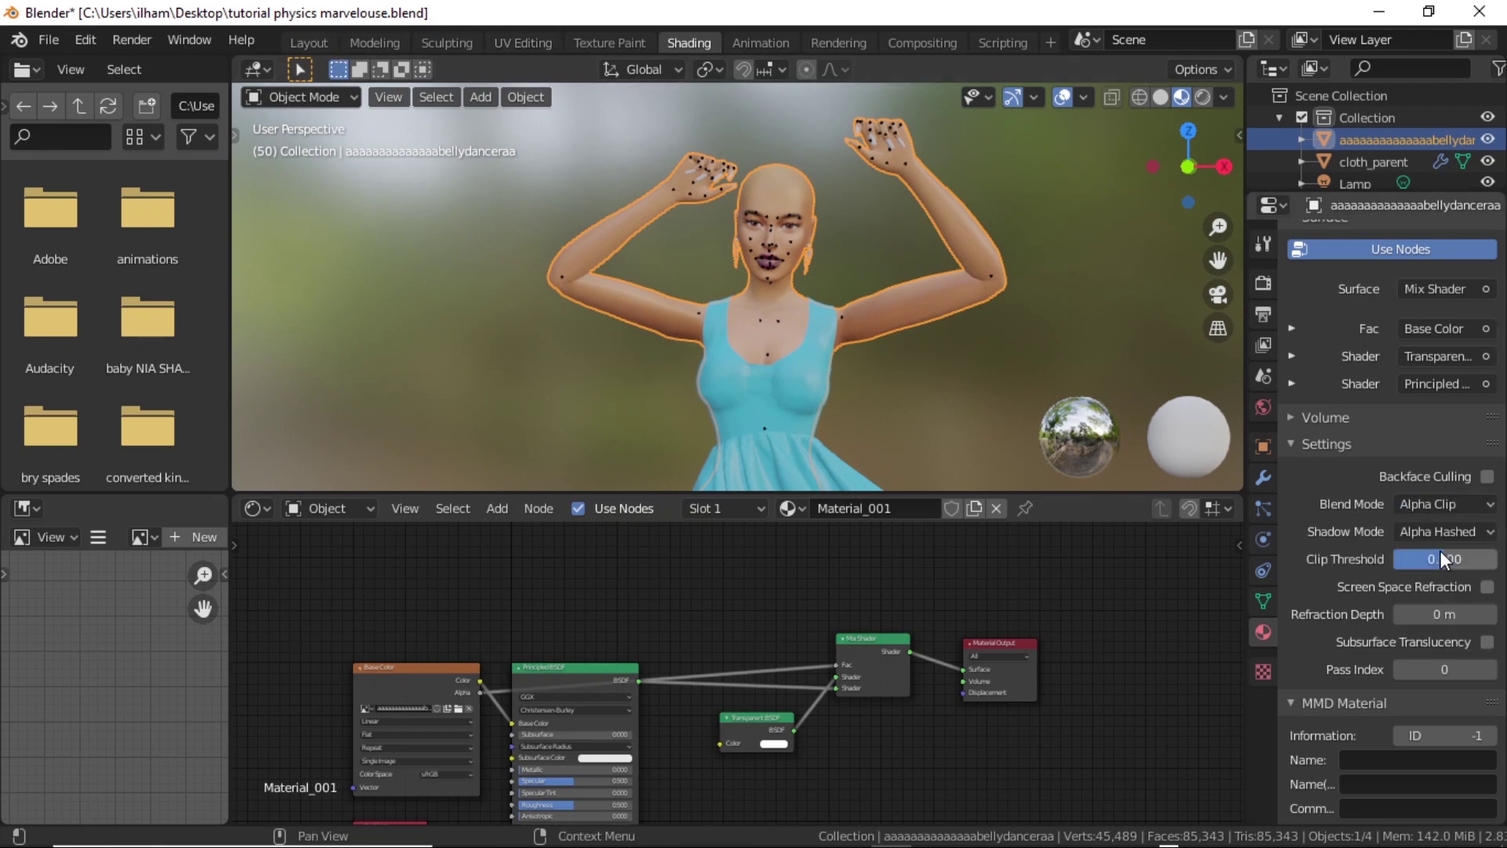
click(1455, 532)
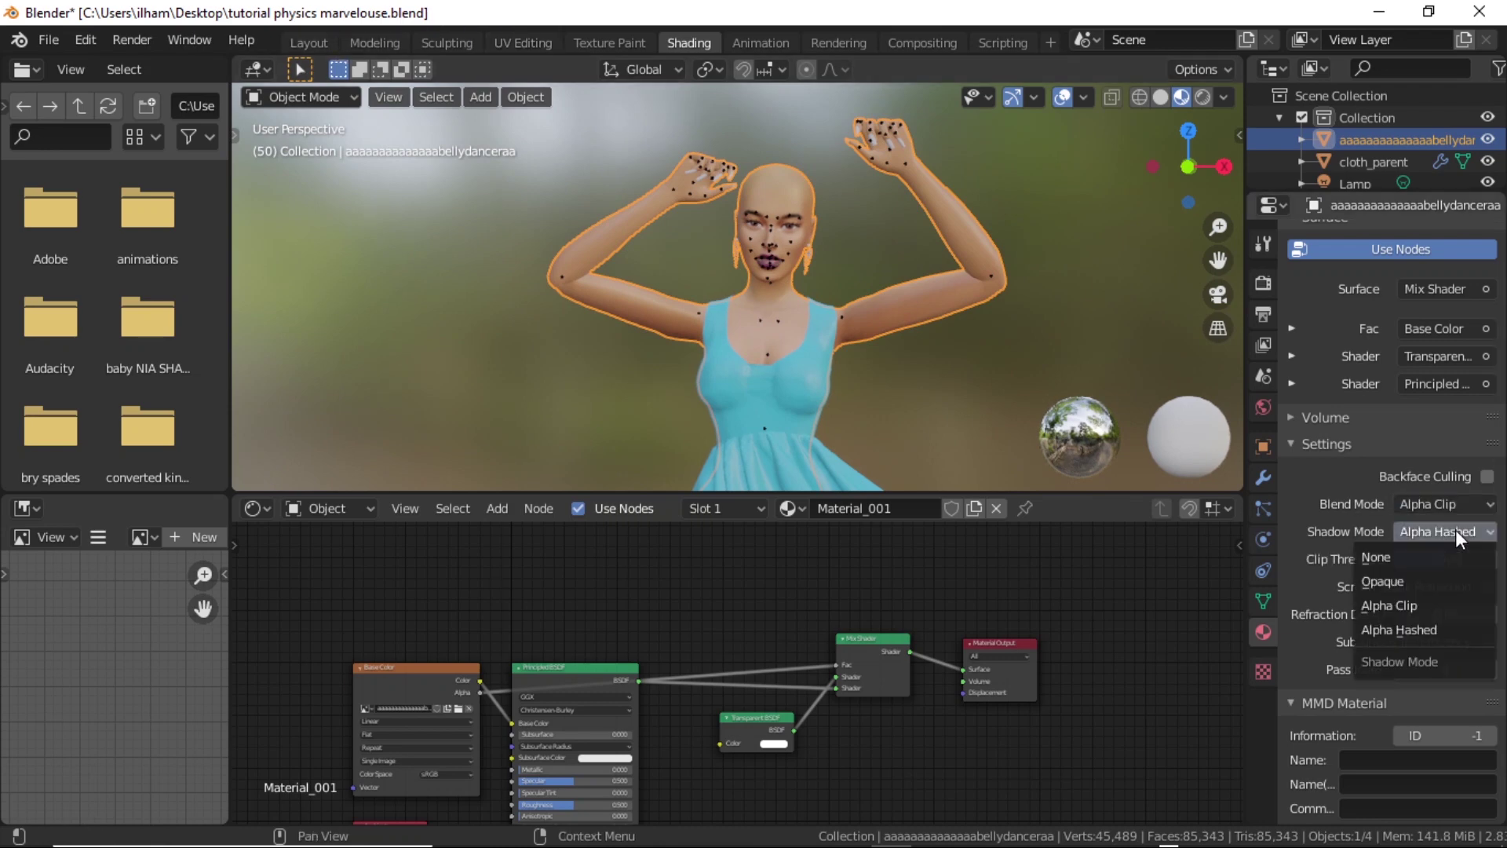
click(1428, 606)
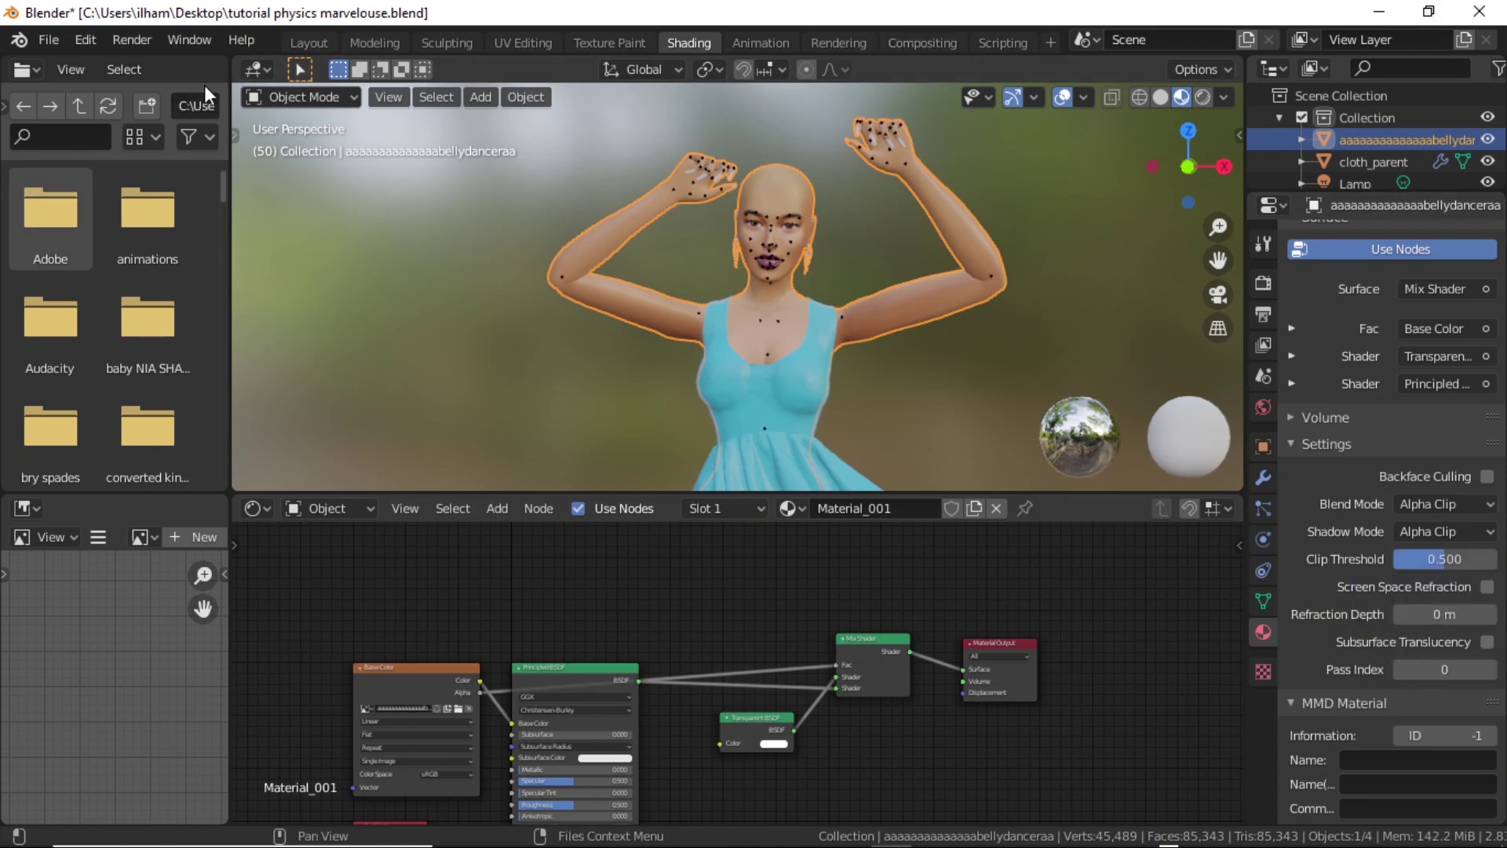
click(307, 44)
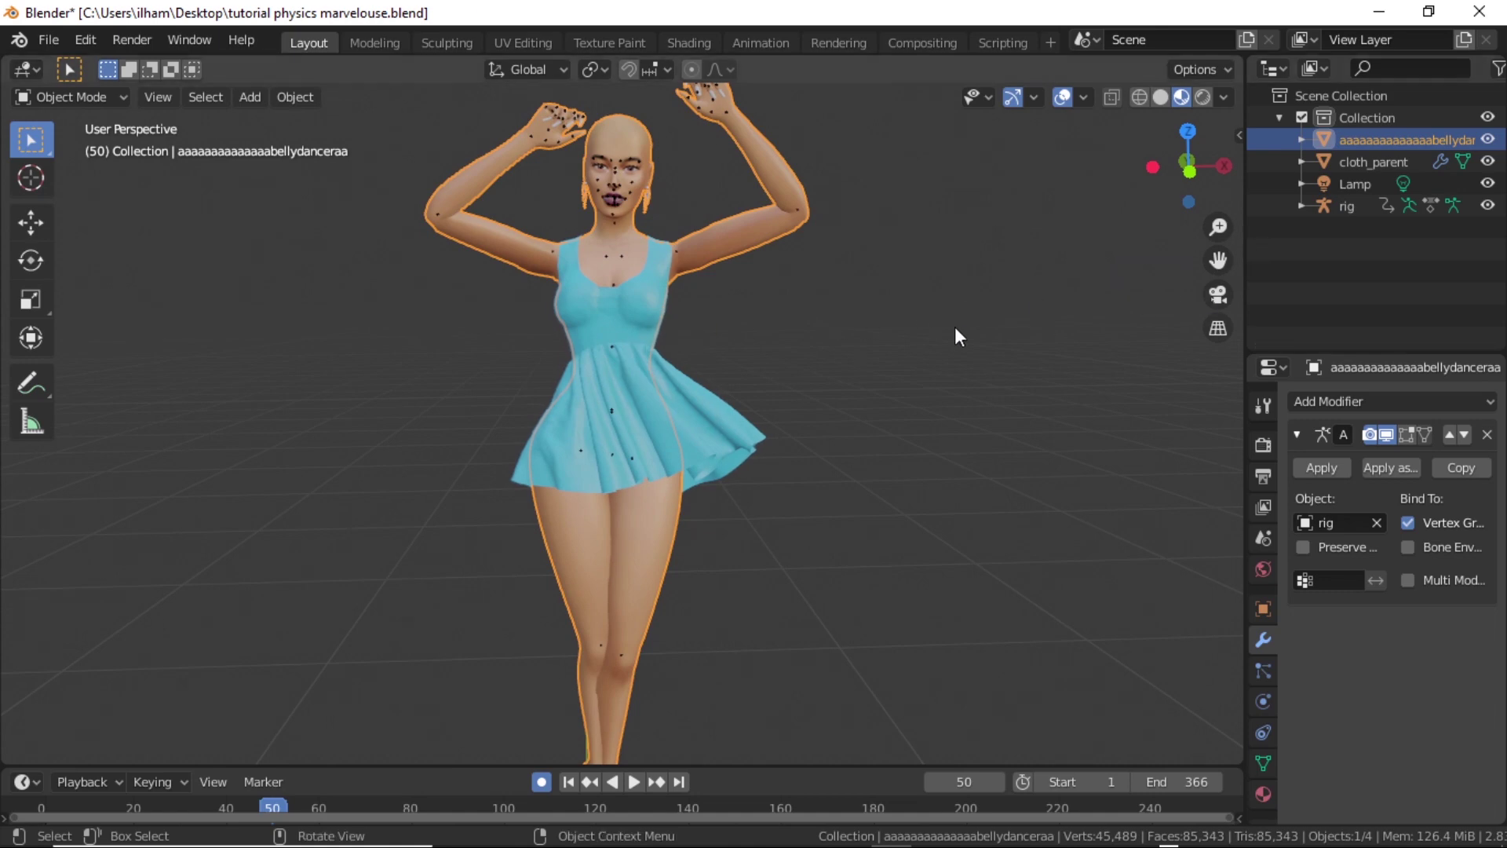
- Orbit the view around the dancer to inspect her cyan dress at frame 50
middle_drag(991, 413, 1198, 423)
middle_drag(1115, 473, 1161, 460)
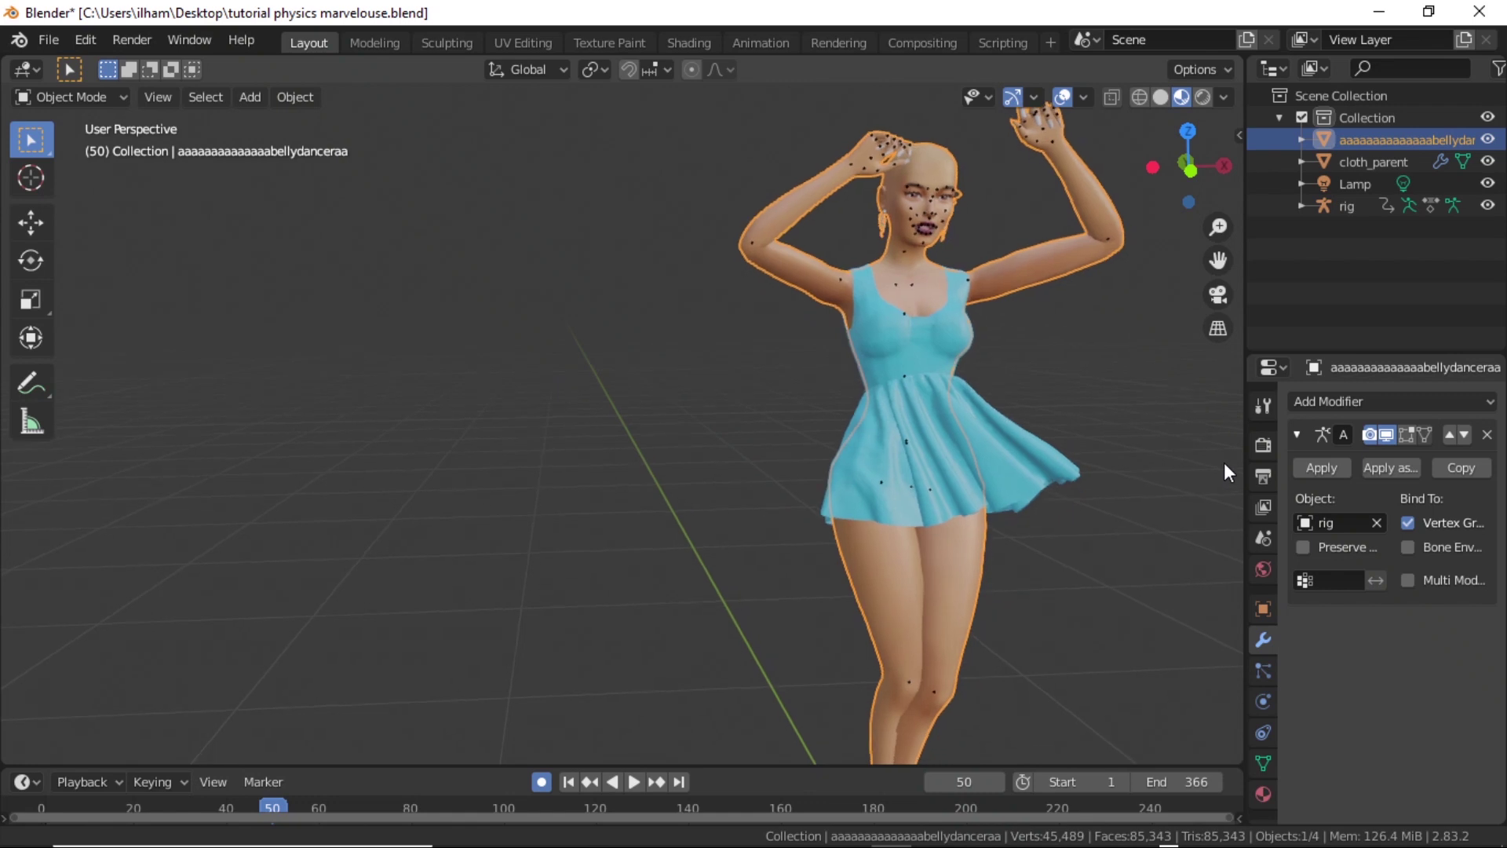
mouse_move(1203, 474)
middle_down()
mouse_move(1171, 468)
mouse_move(1182, 475)
middle_up()
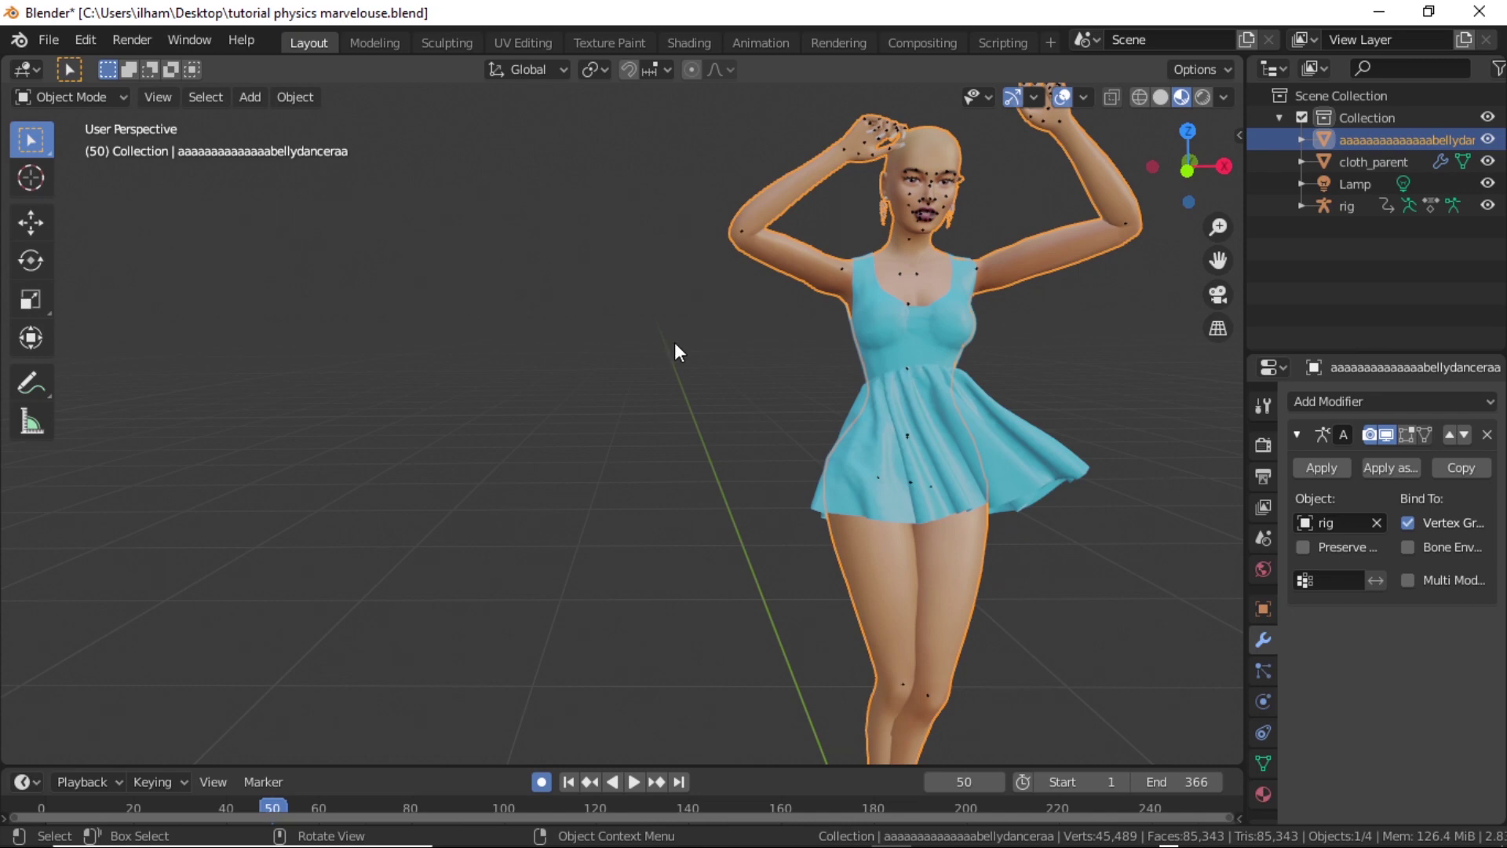